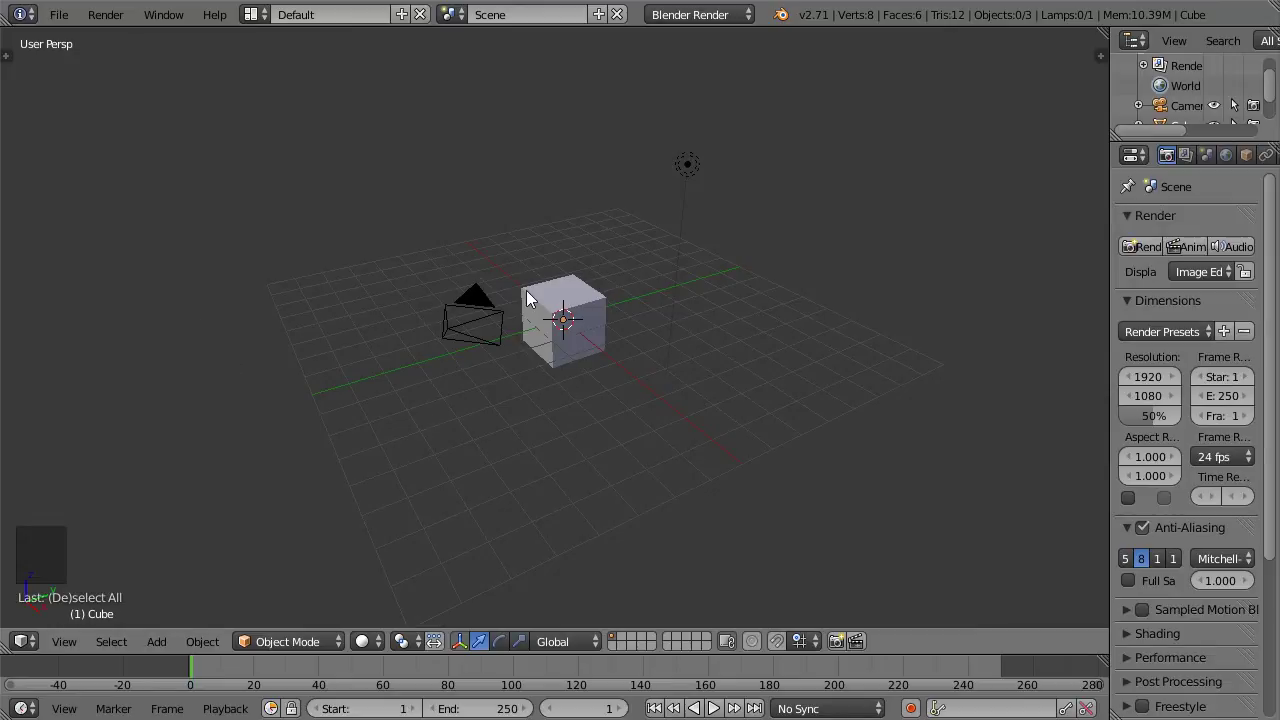
Step: Split the 3D view vertically into two side-by-side areas of about equal width
middle_click_drag(651, 313, 598, 226)
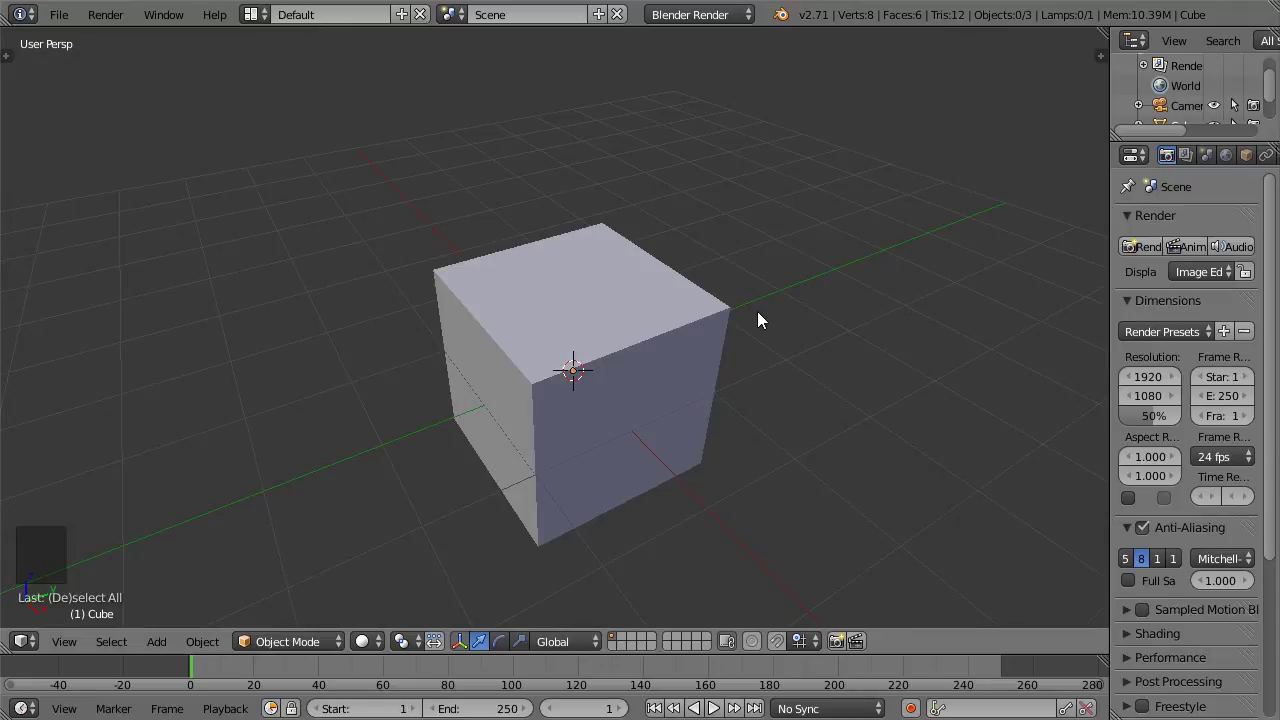
right_click(573, 655)
left_click(573, 655)
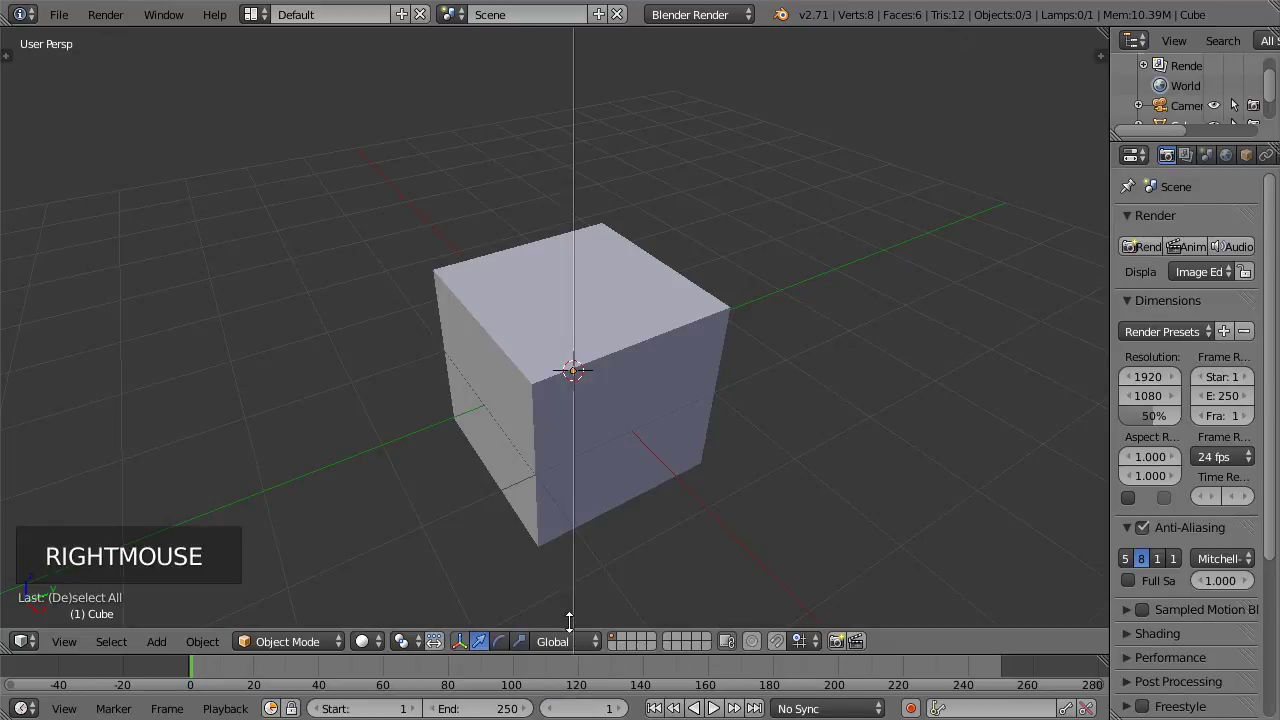
left_click(576, 432)
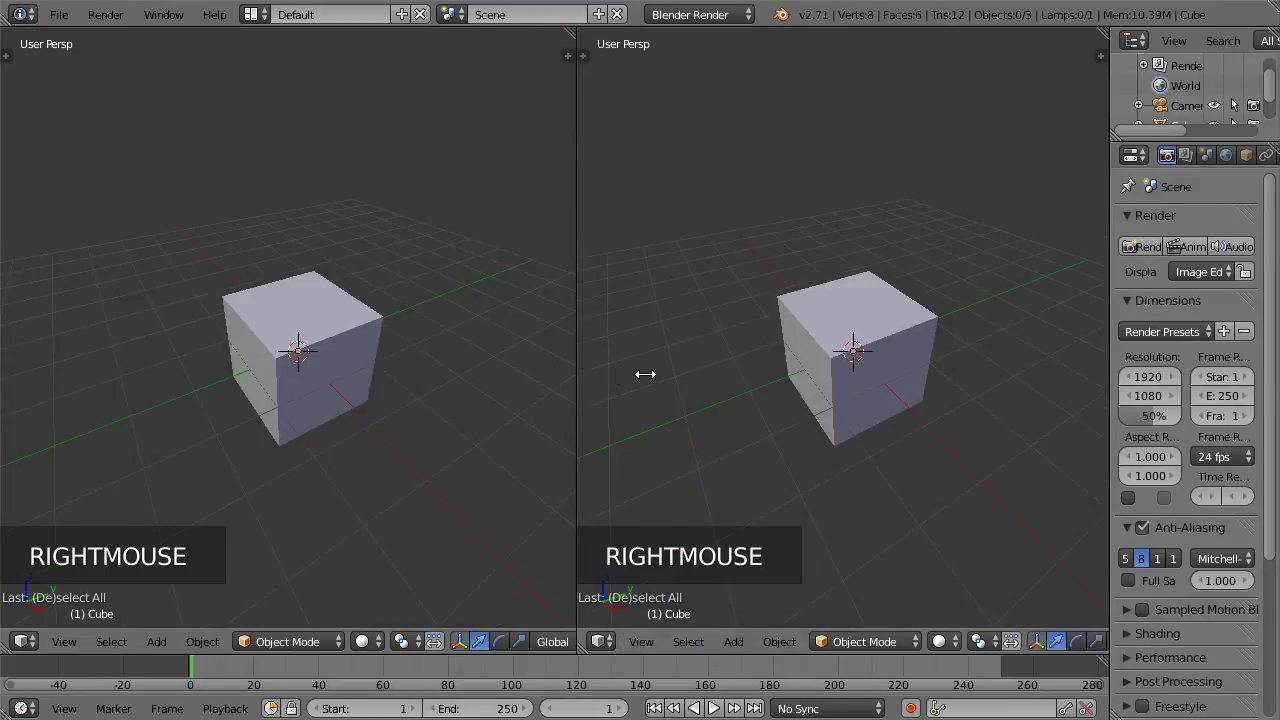
Step: Join the two side-by-side 3D view areas back into one
right_click(576, 362)
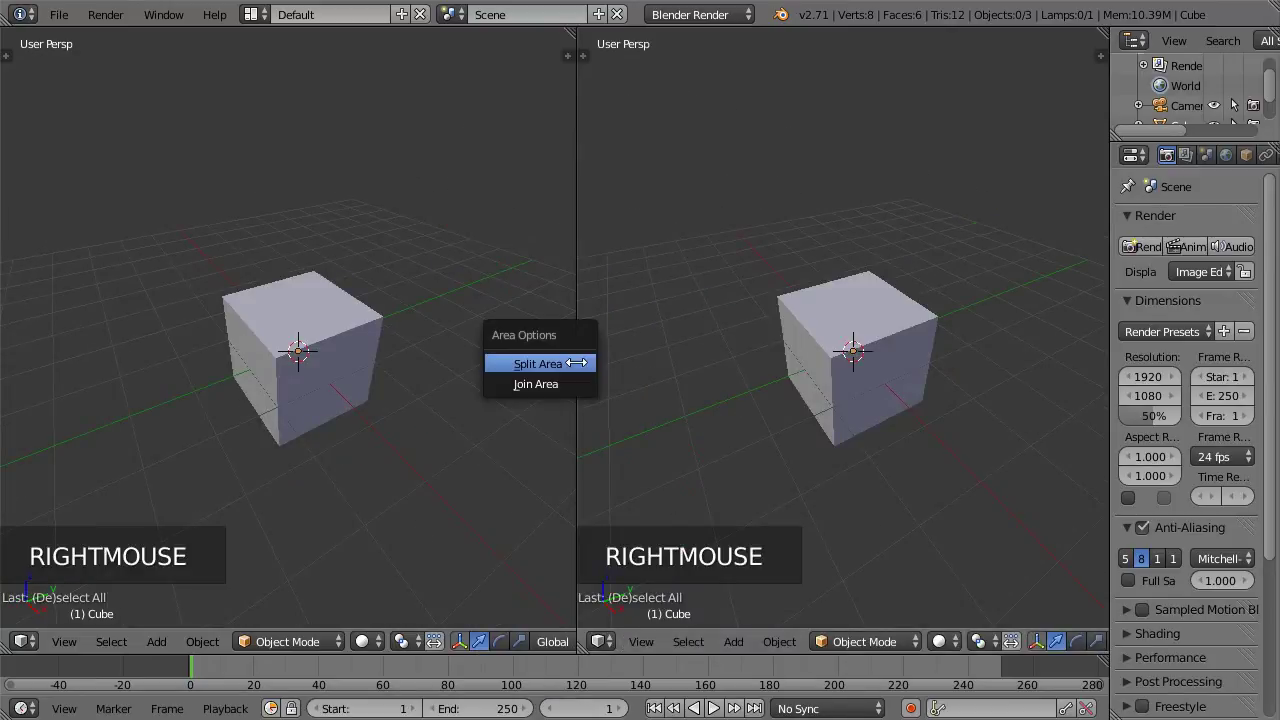
left_click(563, 386)
left_click(520, 362)
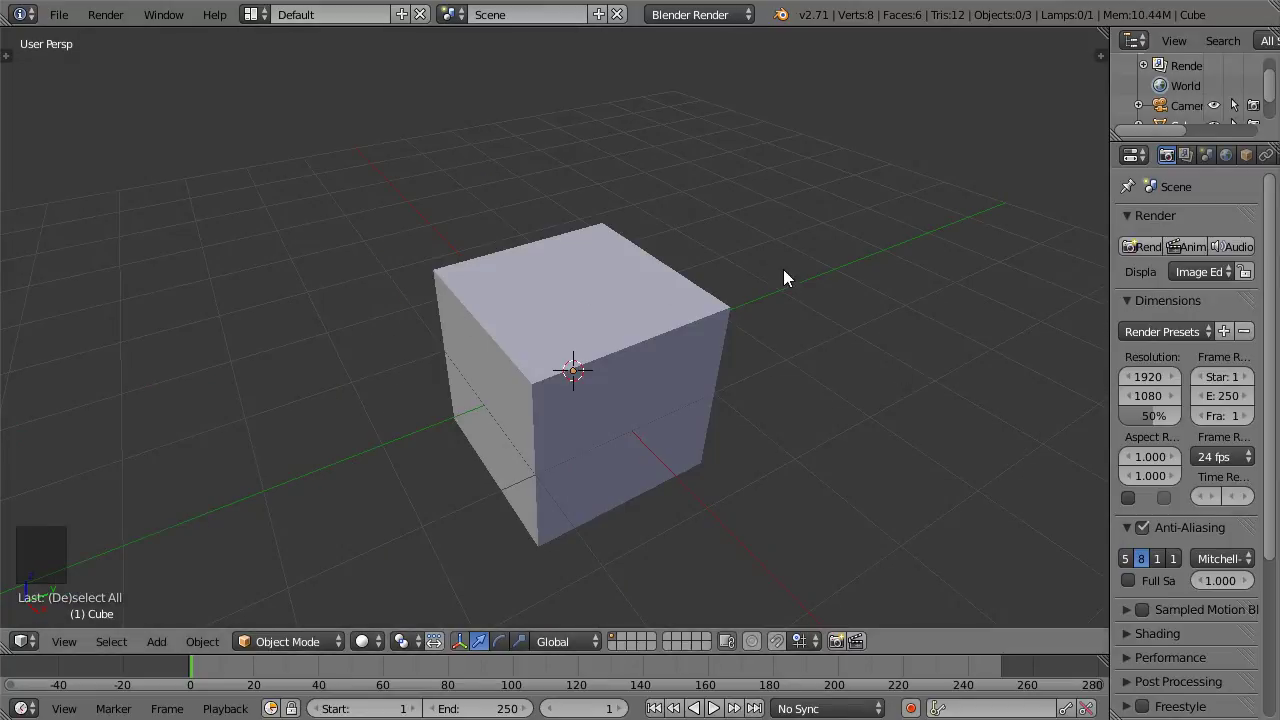
Step: Show the 3D view's tool shelf and properties region, going to the cube's transform values
key("t")
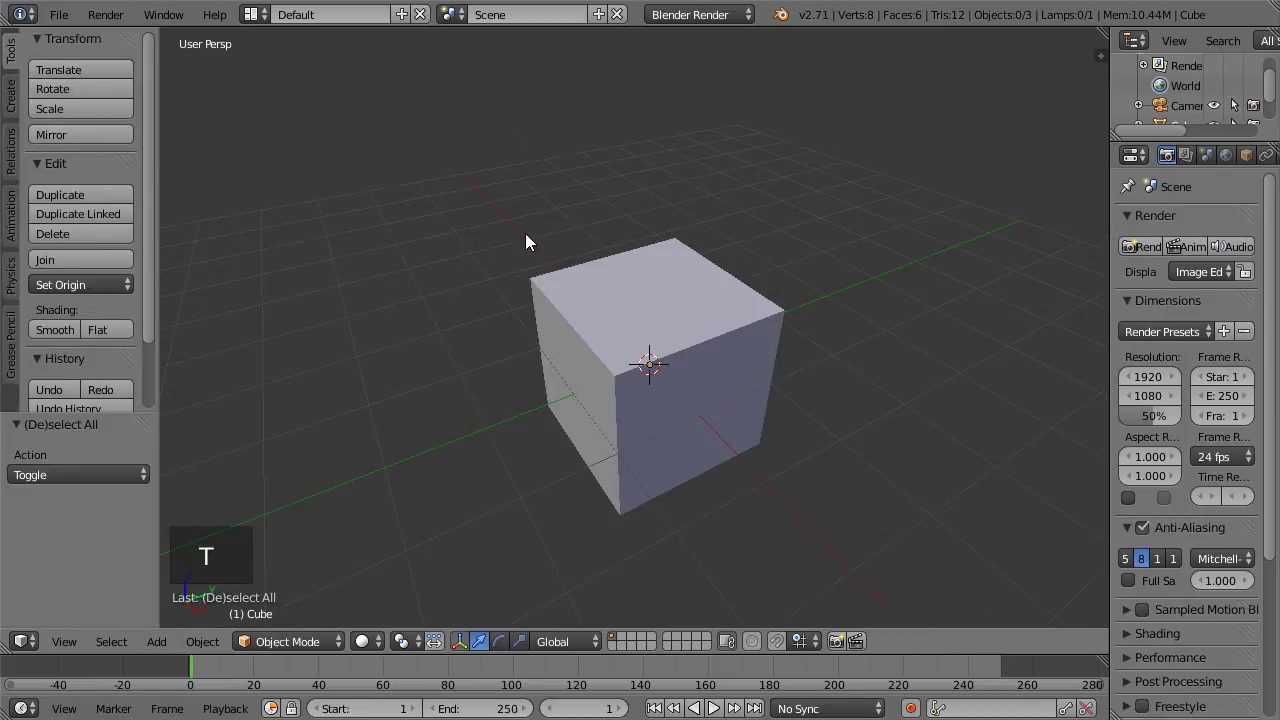
key("n")
scroll(1027, 165, "up", 20)
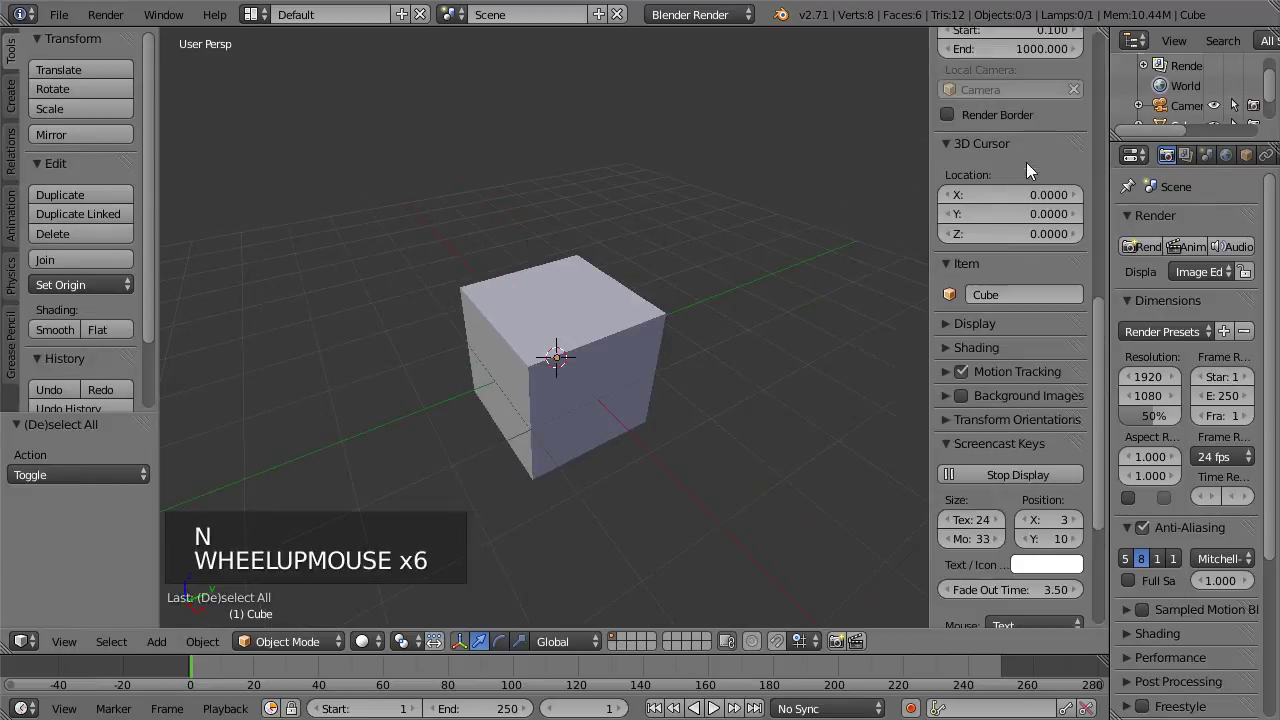
scroll(1027, 165, "up", 5)
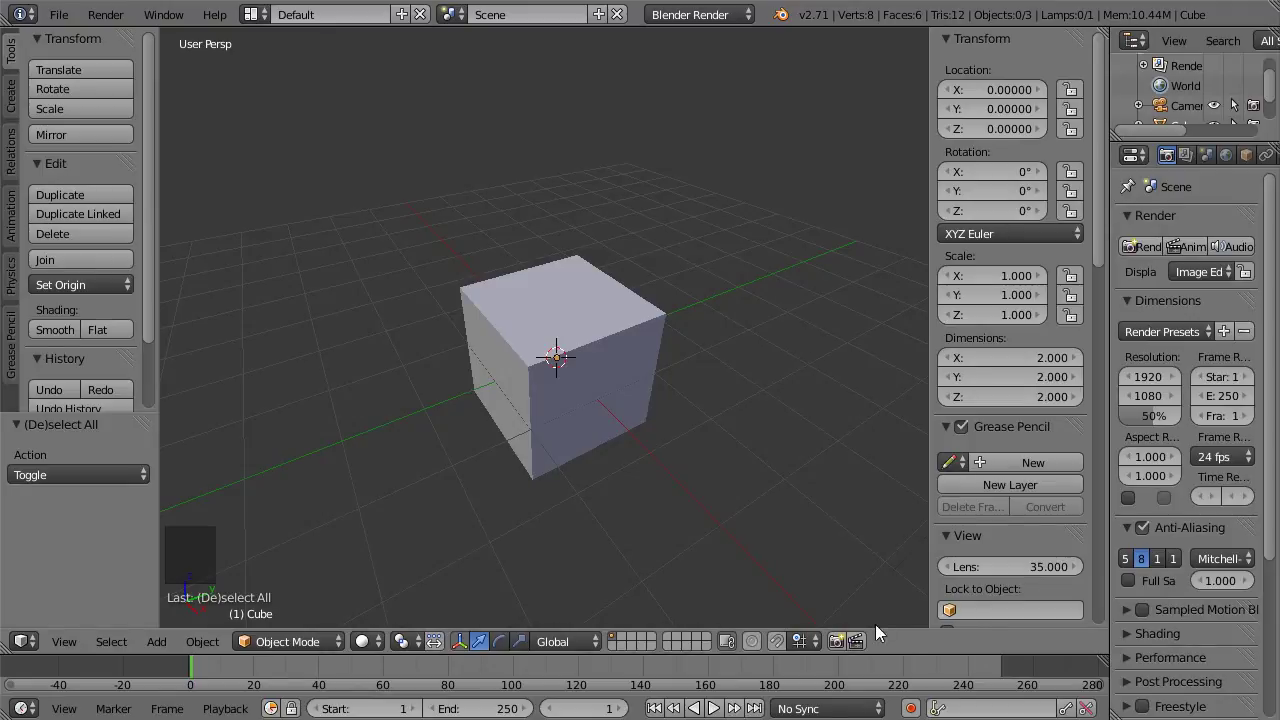
Step: Flip the 3D view's header to the top of its area
right_click(901, 640)
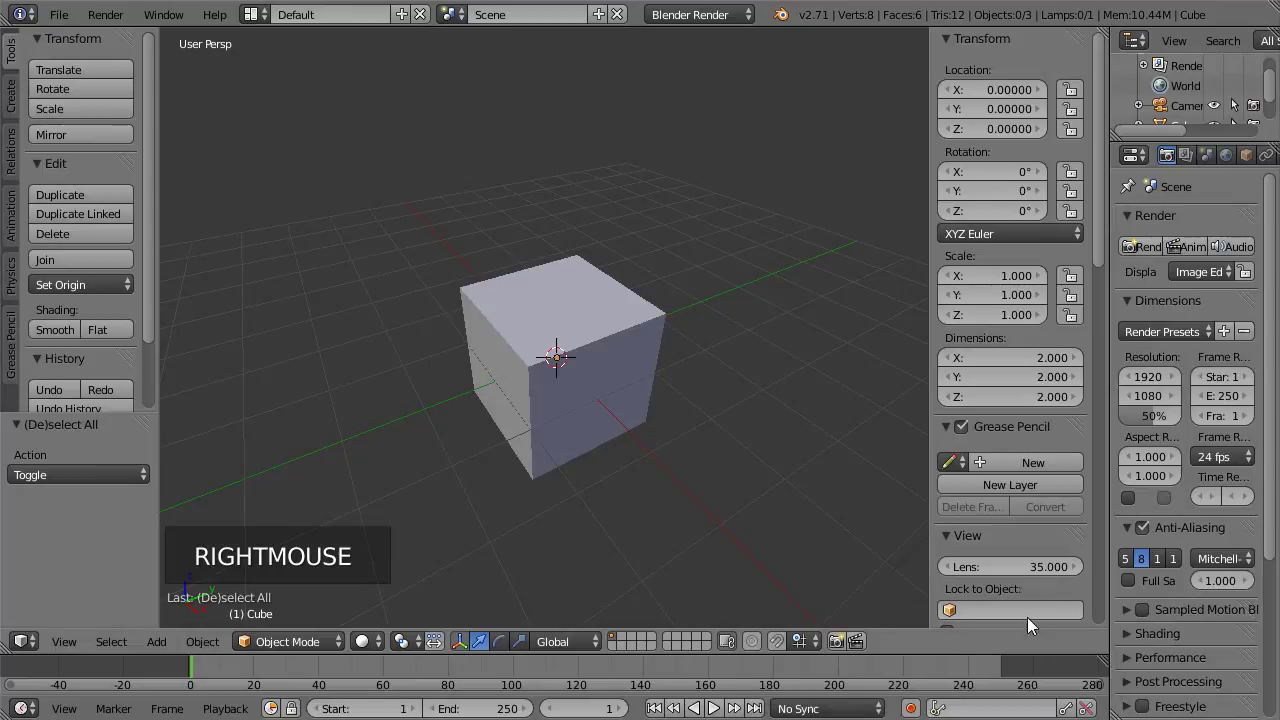
right_click(898, 638)
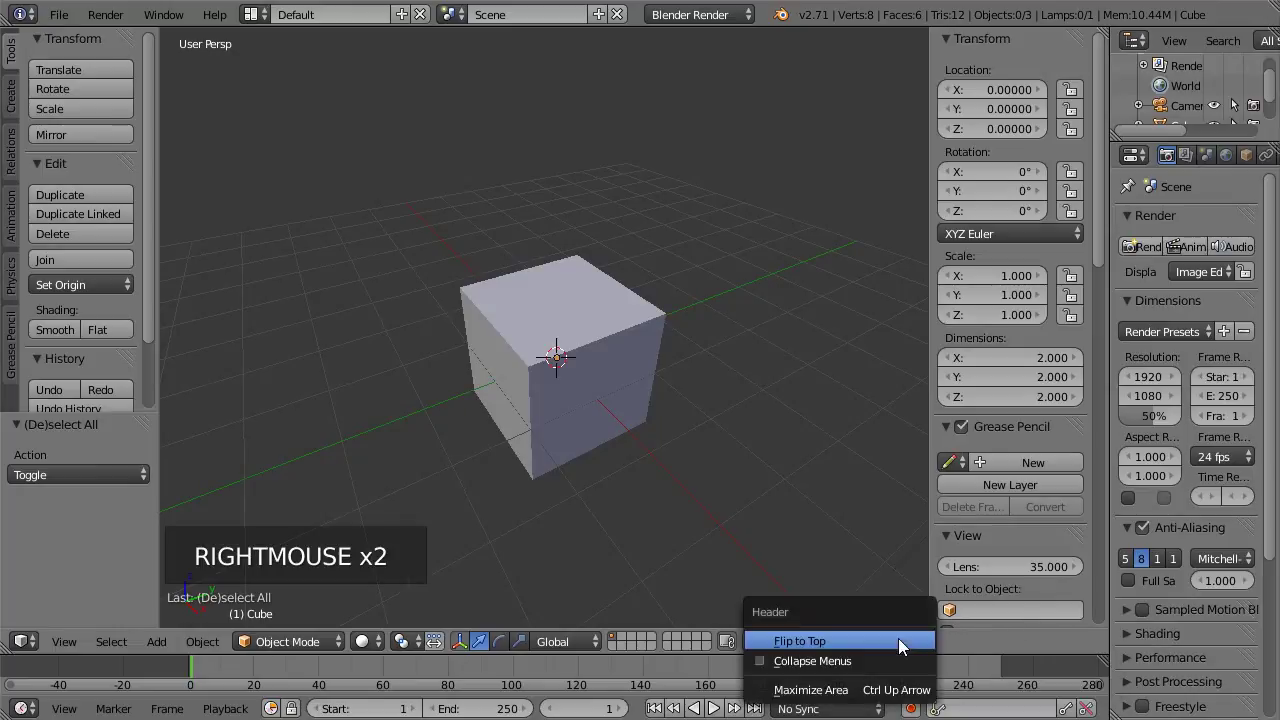
left_click(898, 639)
Step: Collapse the menus in the 3D view's header, and expand them again
right_click(891, 38)
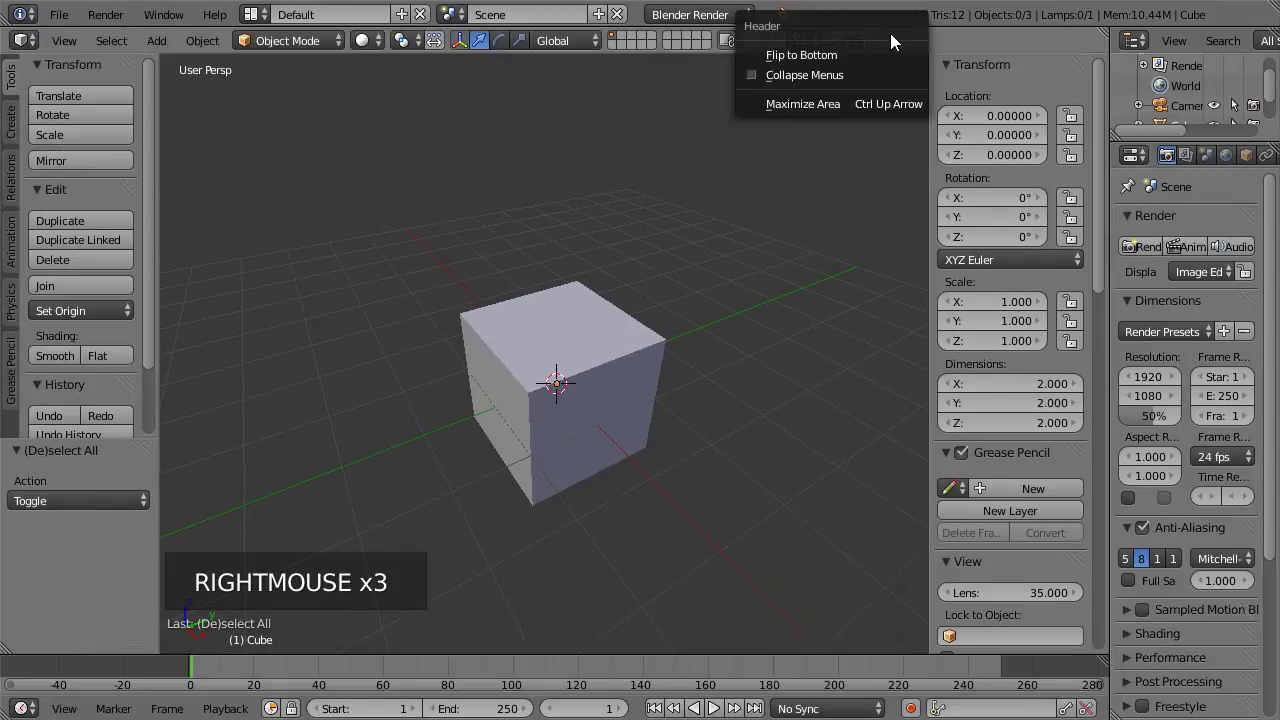
left_click(878, 67)
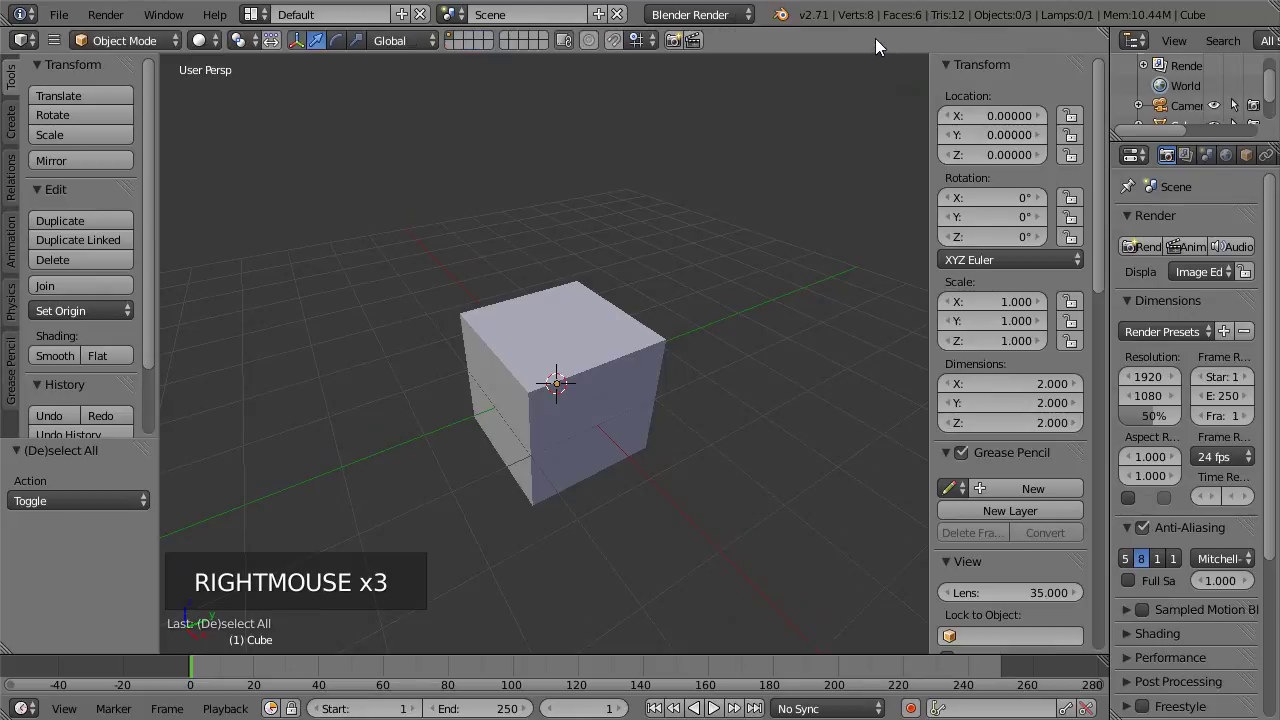
right_click(875, 41)
left_click(870, 75)
Step: Flip the 3D view's header back to the bottom and hide the tool shelf and properties region
right_click(892, 45)
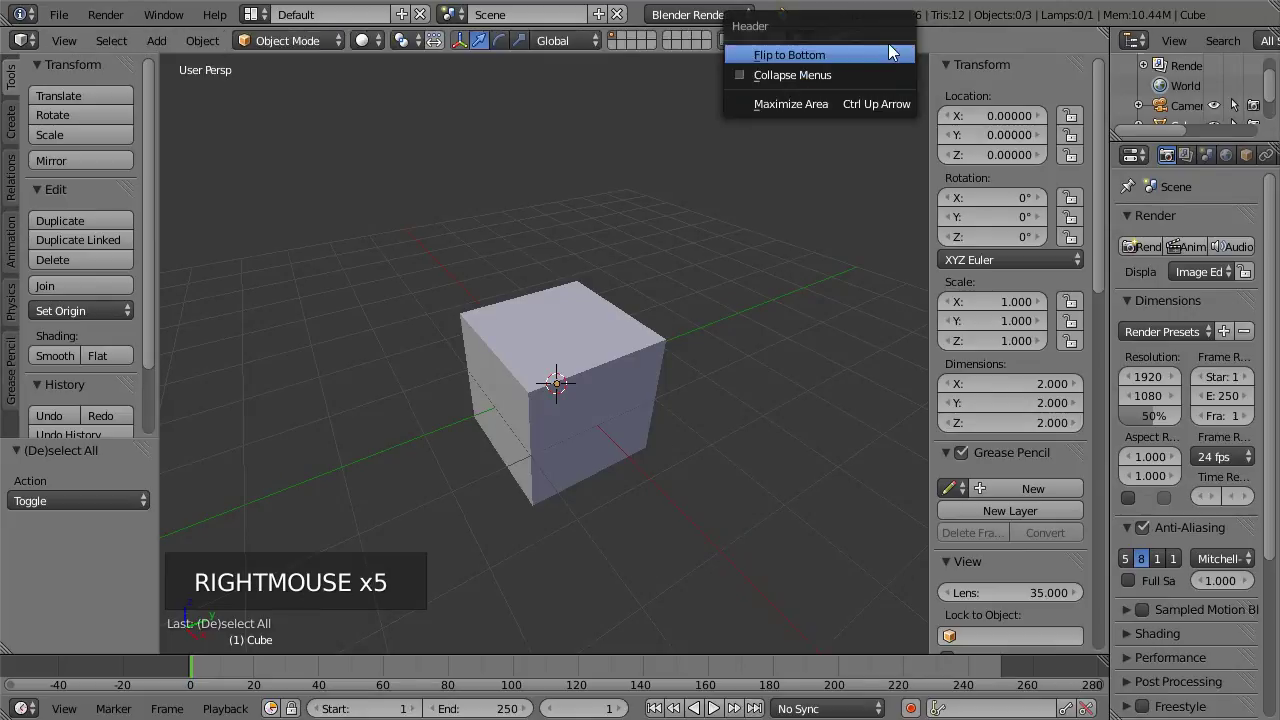
left_click(886, 53)
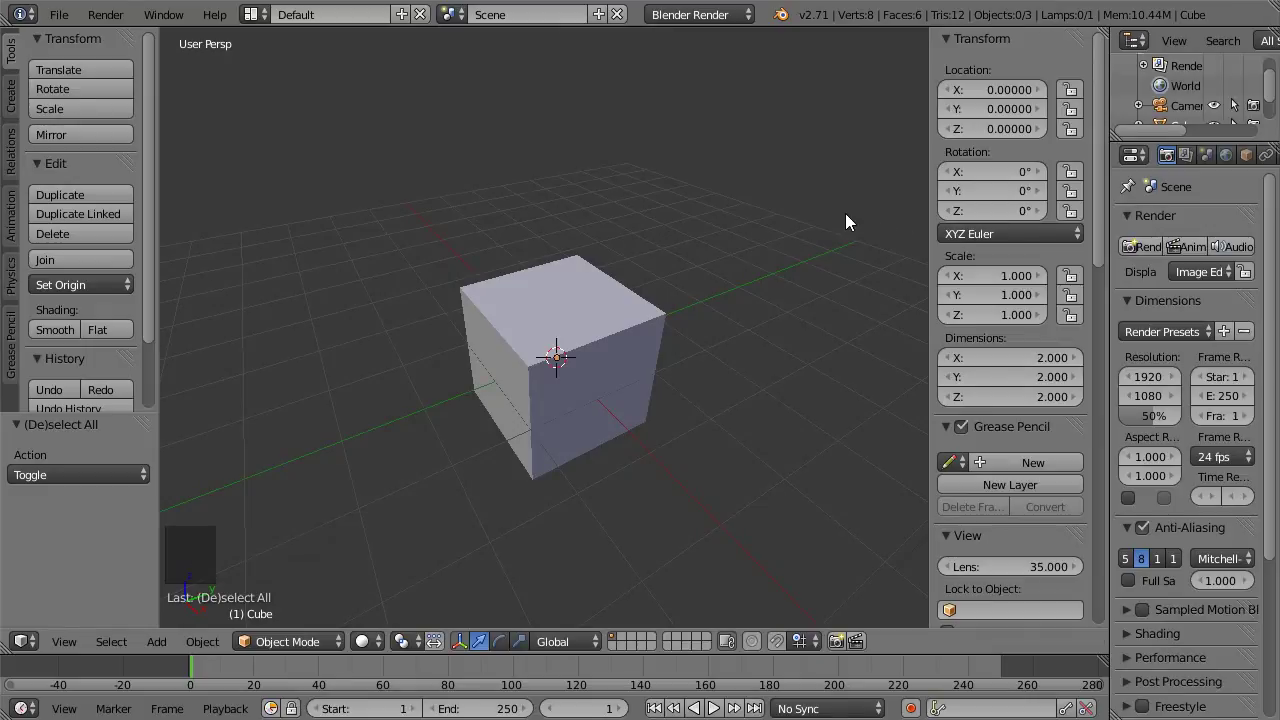
key("n")
key("t")
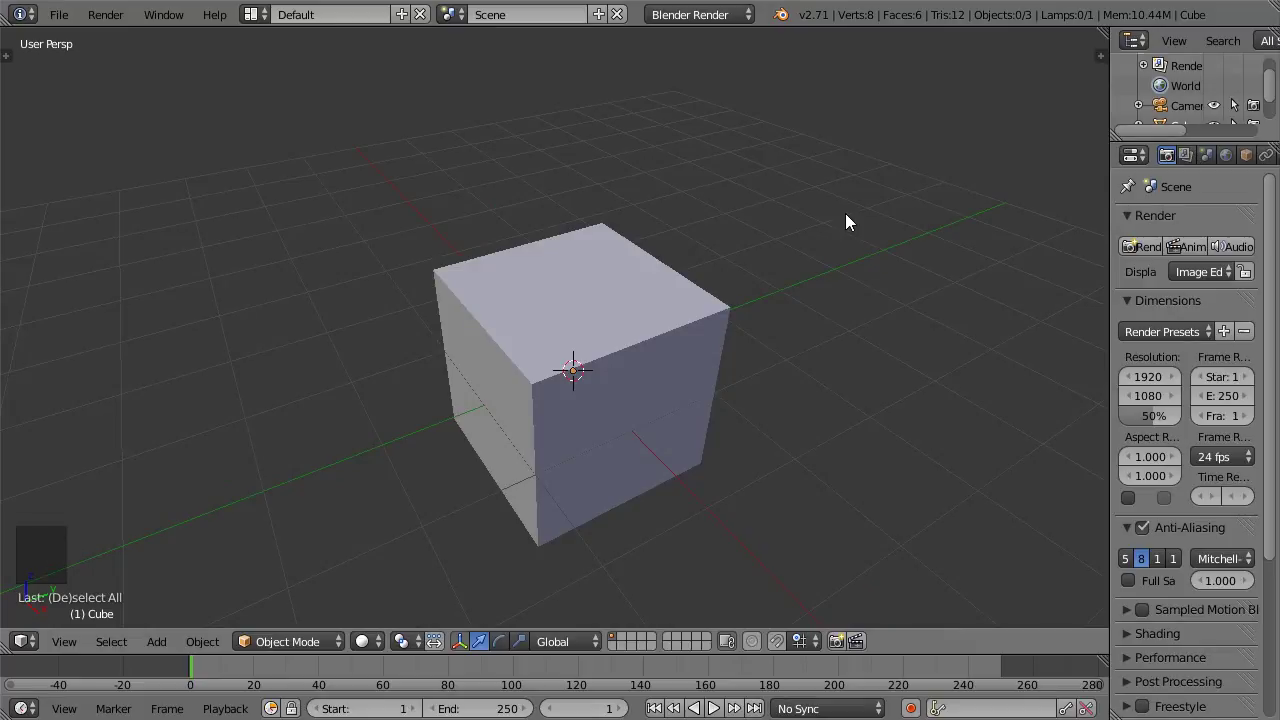
Step: Review the object types that can be added to the scene, including the mesh primitives, without adding any
middle_click_drag(842, 224, 756, 224)
scroll(820, 229, "down", 4)
scroll(823, 229, "down", 1)
key("shift+a")
mouse_move(791, 265)
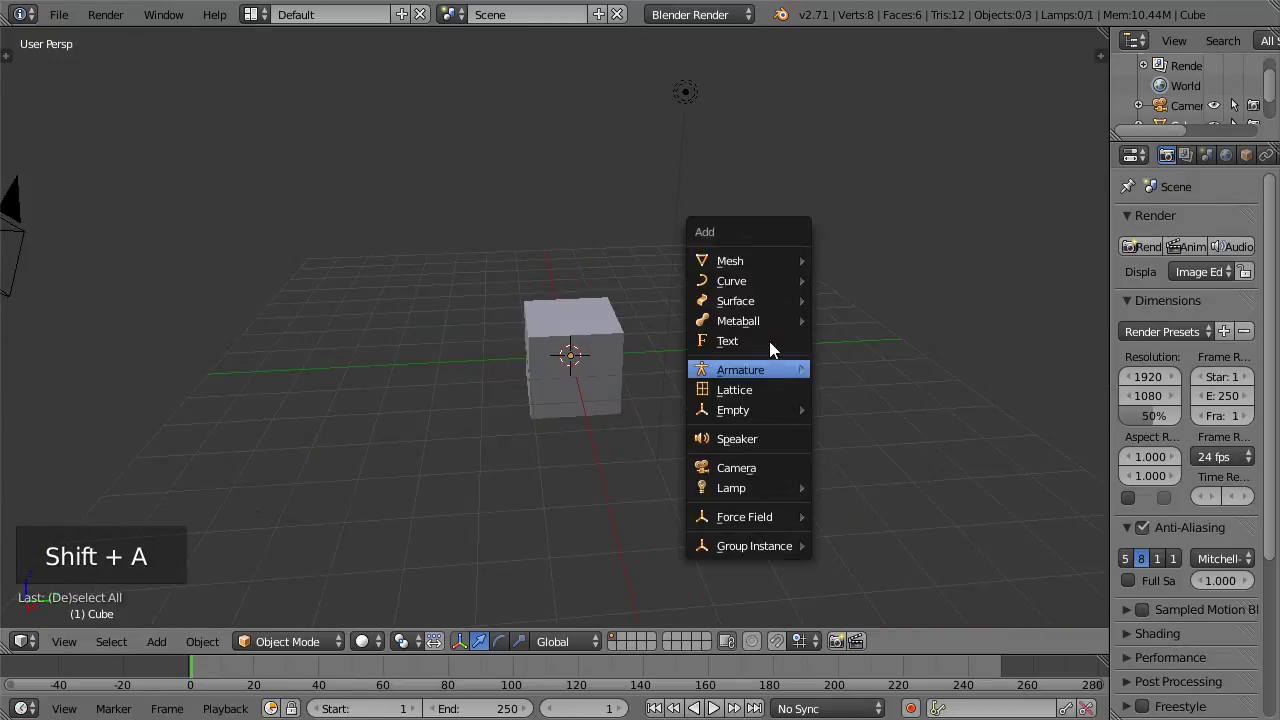
mouse_move(765, 322)
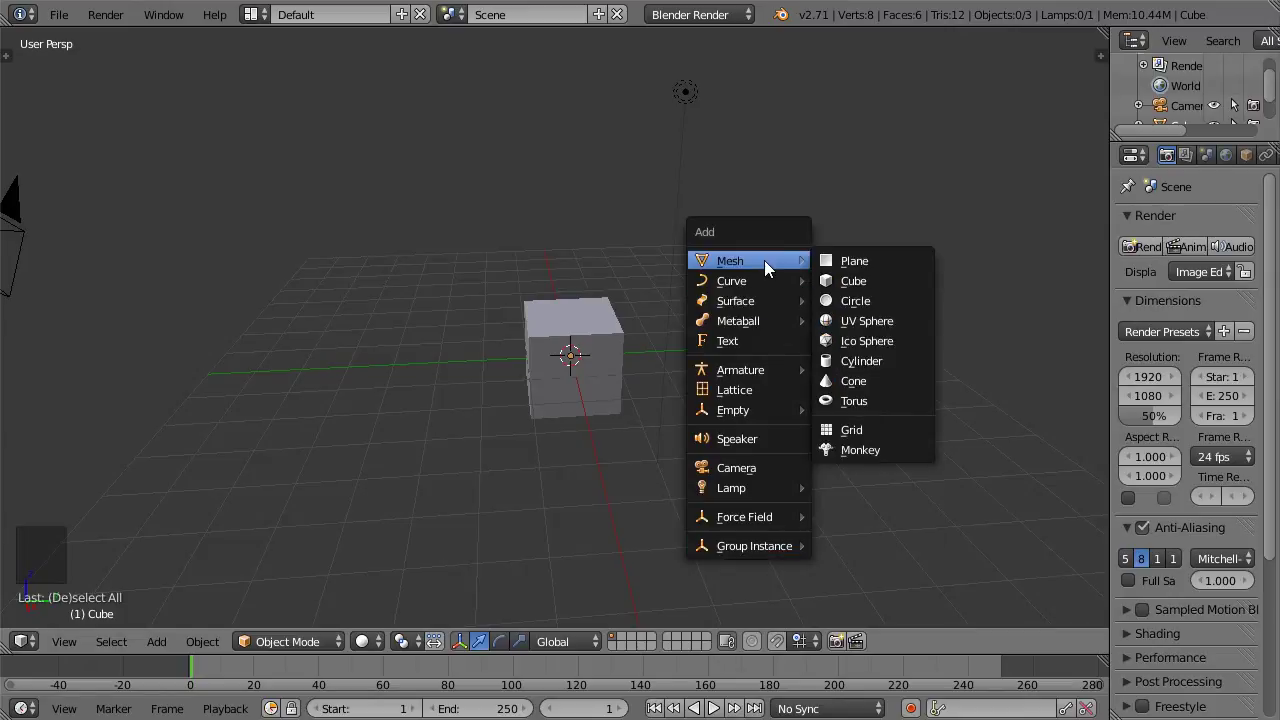
key("Escape")
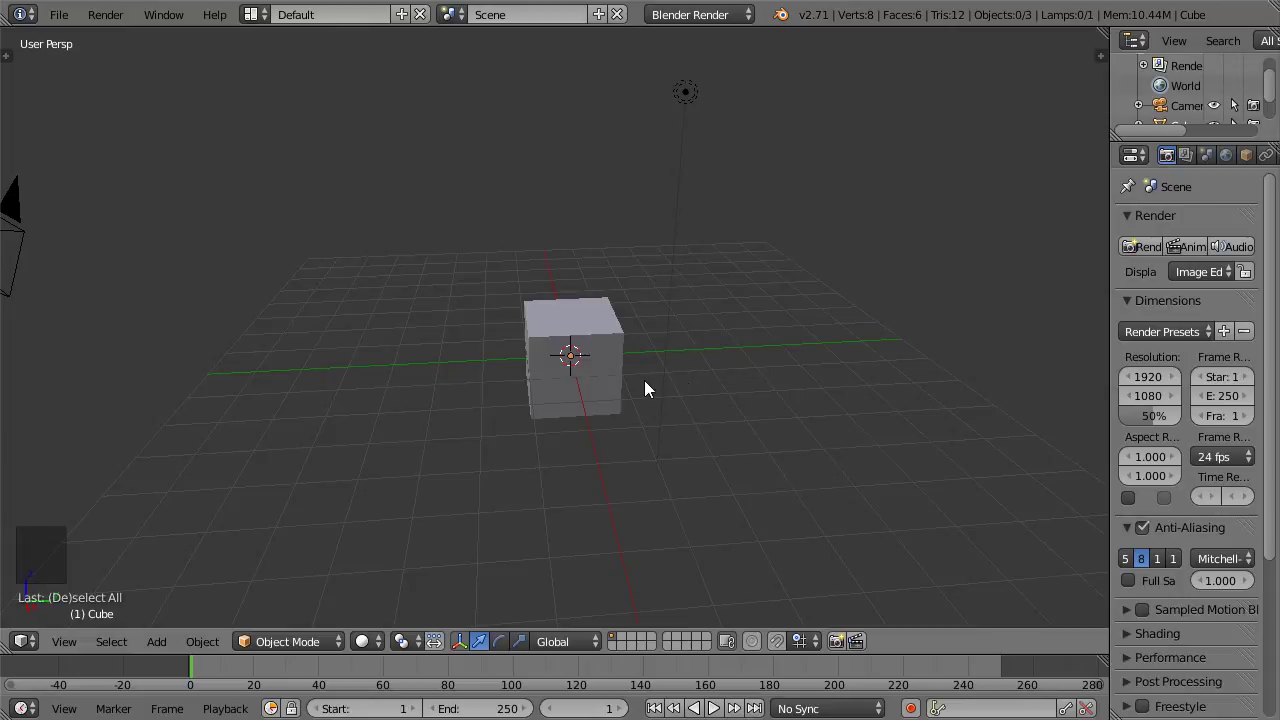
Step: Find the Add Text operator by searching for "add", create a text object, and move it along the Y axis clear of the cube
middle_click_drag(585, 310, 628, 322)
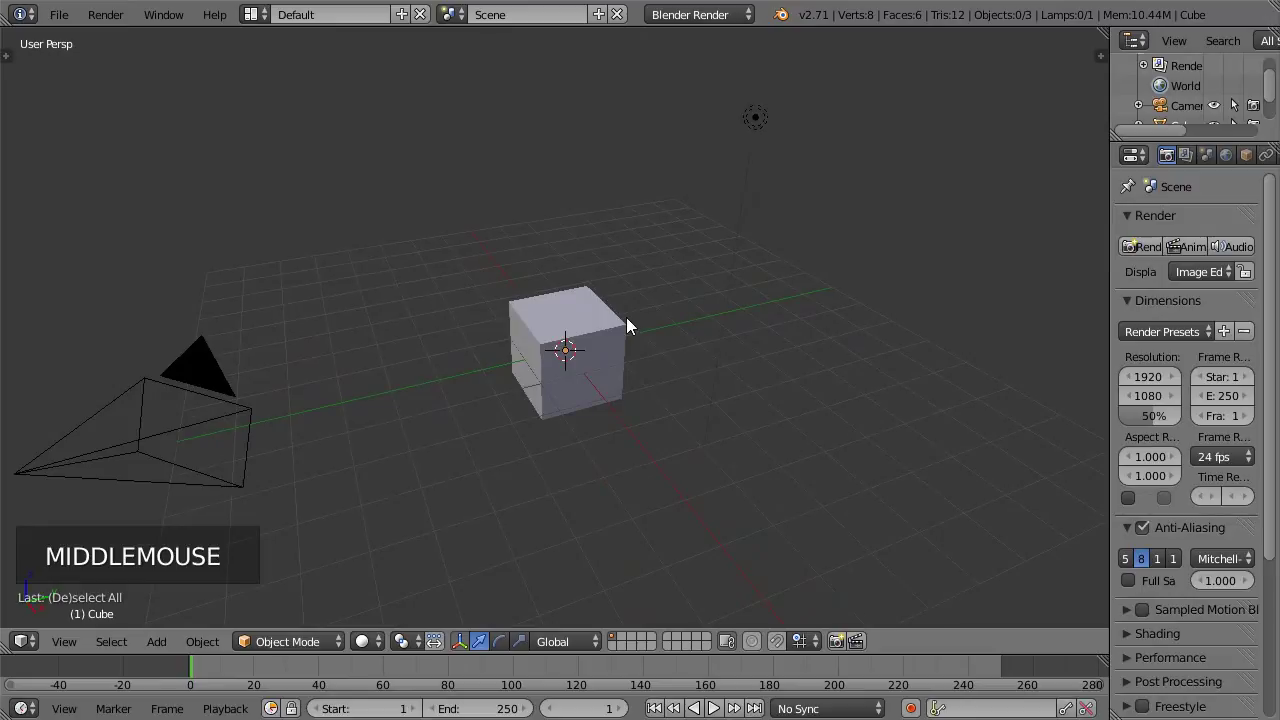
key("space")
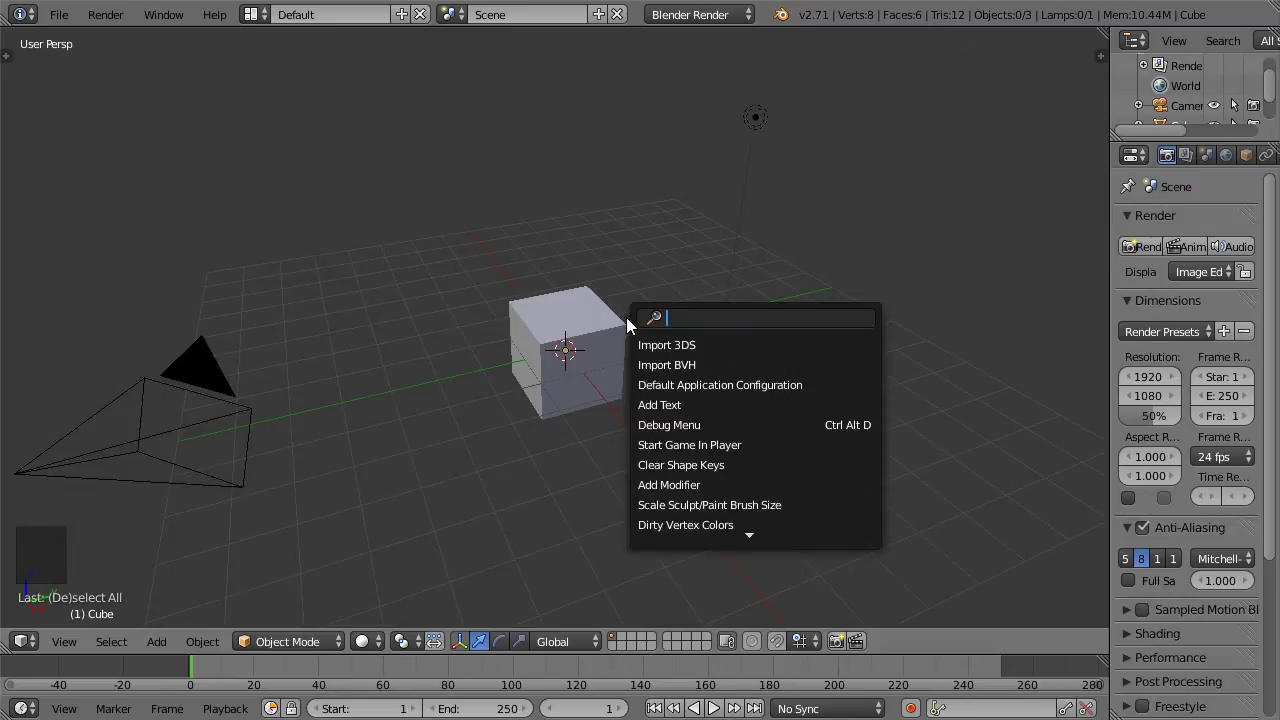
type("add")
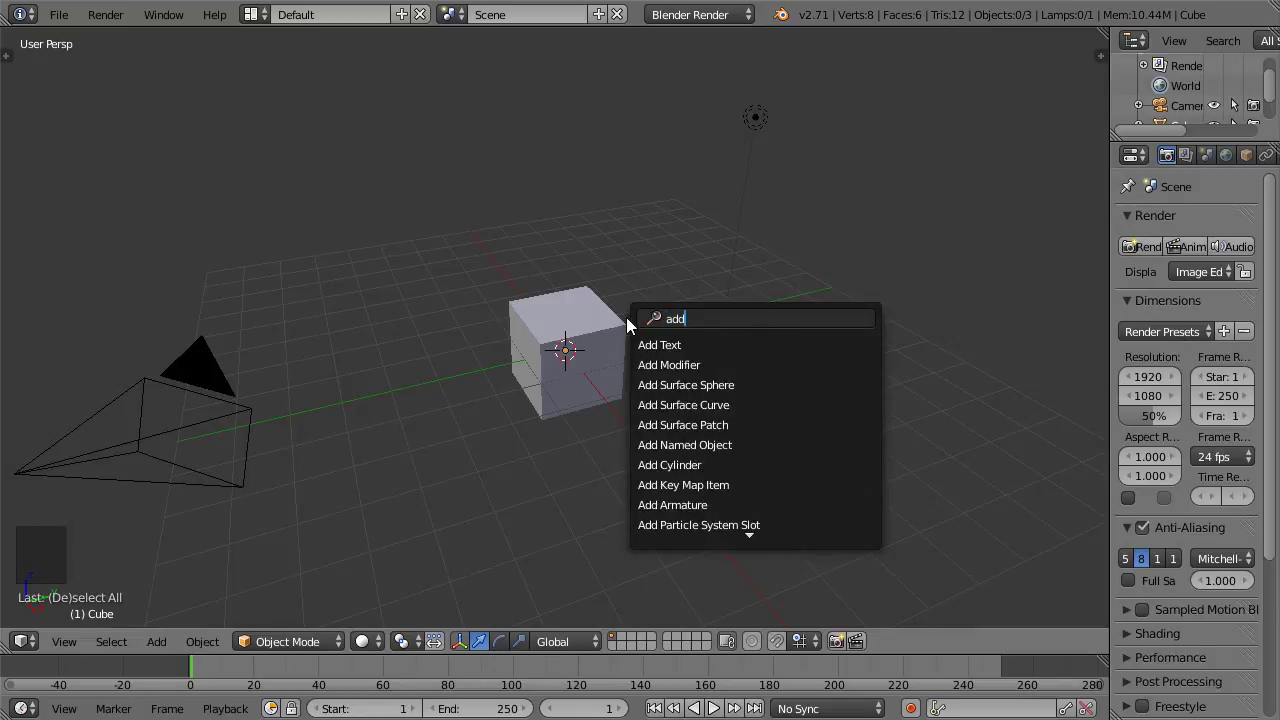
key("Return")
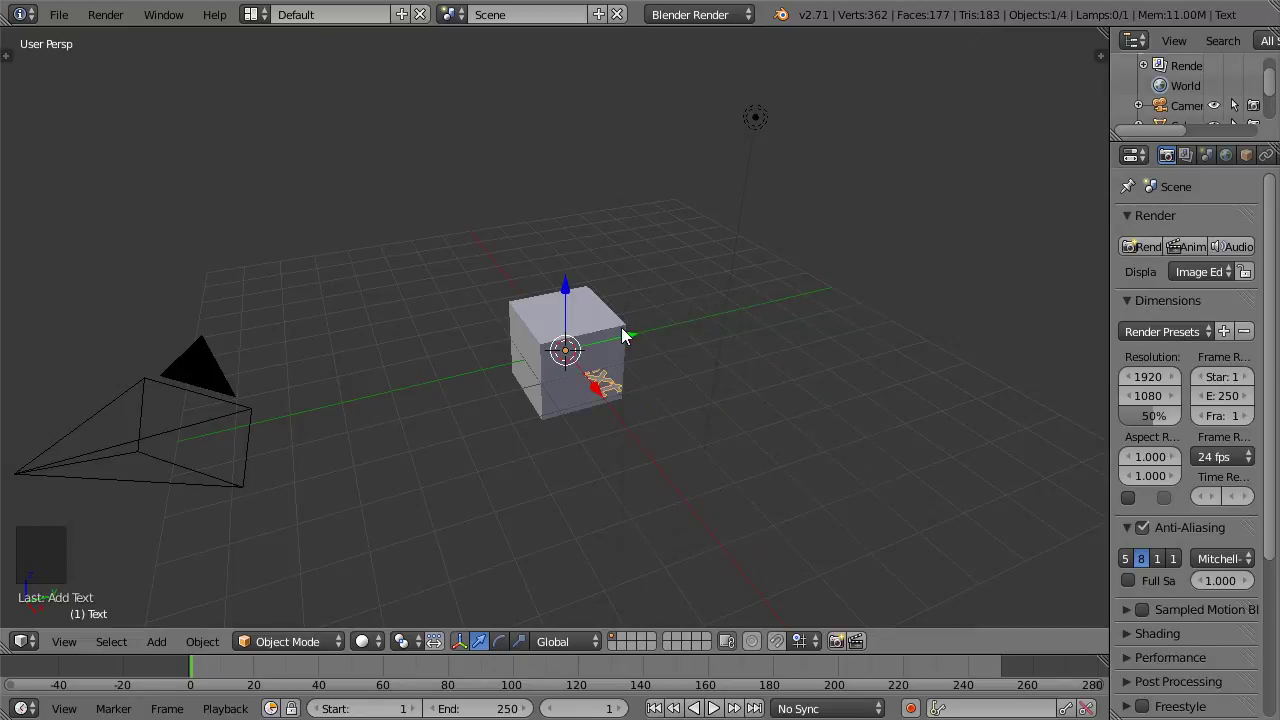
left_click_drag(628, 341, 728, 290)
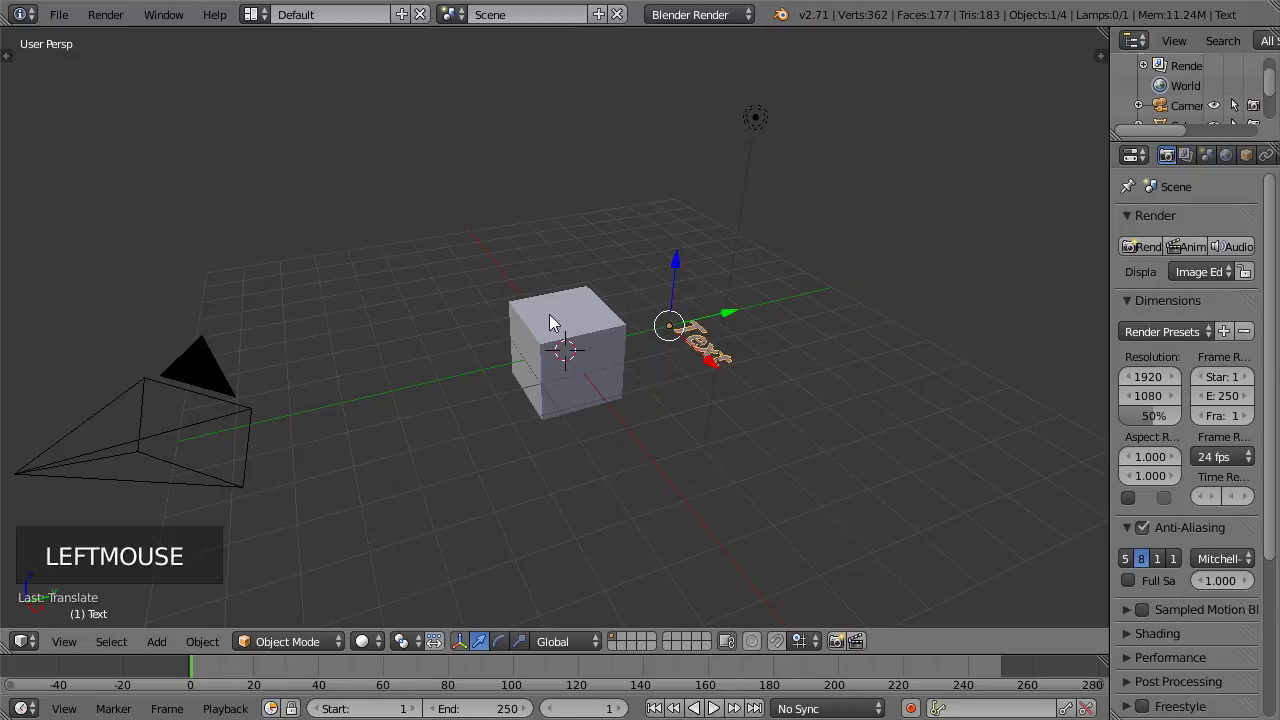
Step: Place the 3D cursor at several different spots around the cube, checking its position from different angles
left_click(638, 238)
left_click(371, 248)
left_click(407, 474)
left_click(829, 503)
left_click(646, 532)
middle_click_drag(617, 375, 763, 391)
left_click(697, 287)
middle_click_drag(649, 437, 590, 275)
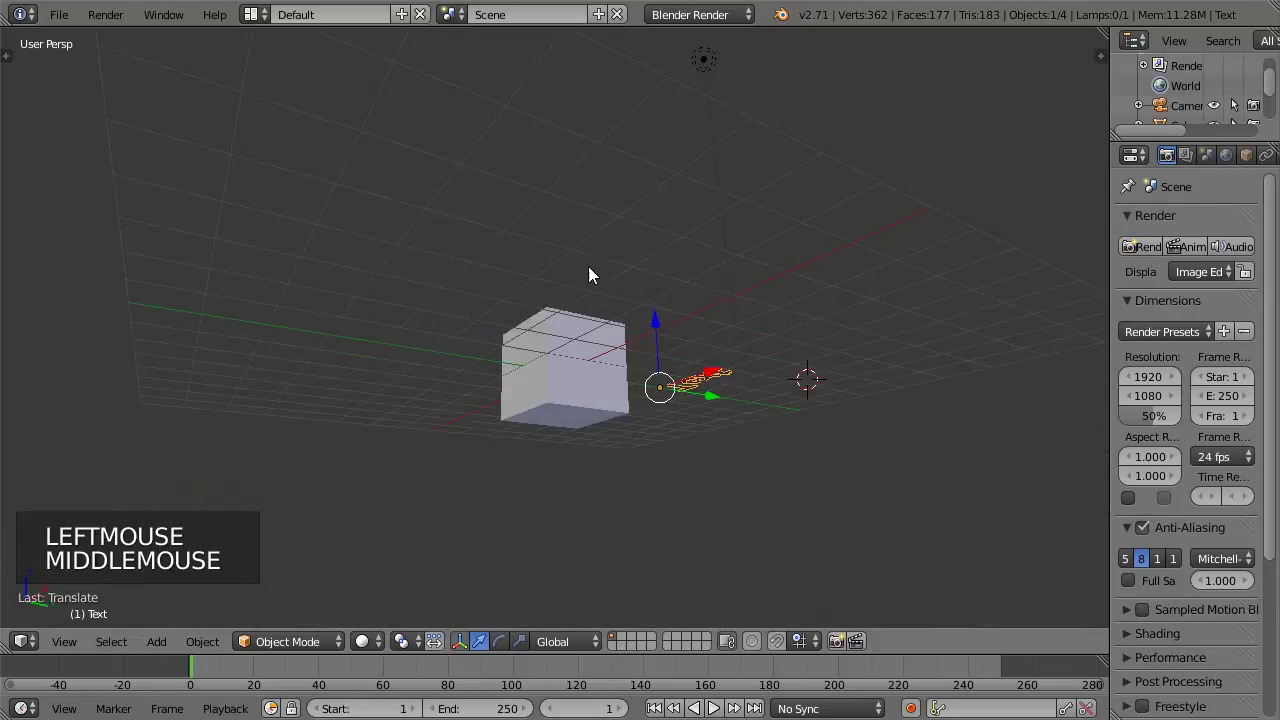
left_click(427, 467)
middle_click_drag(427, 467, 838, 398)
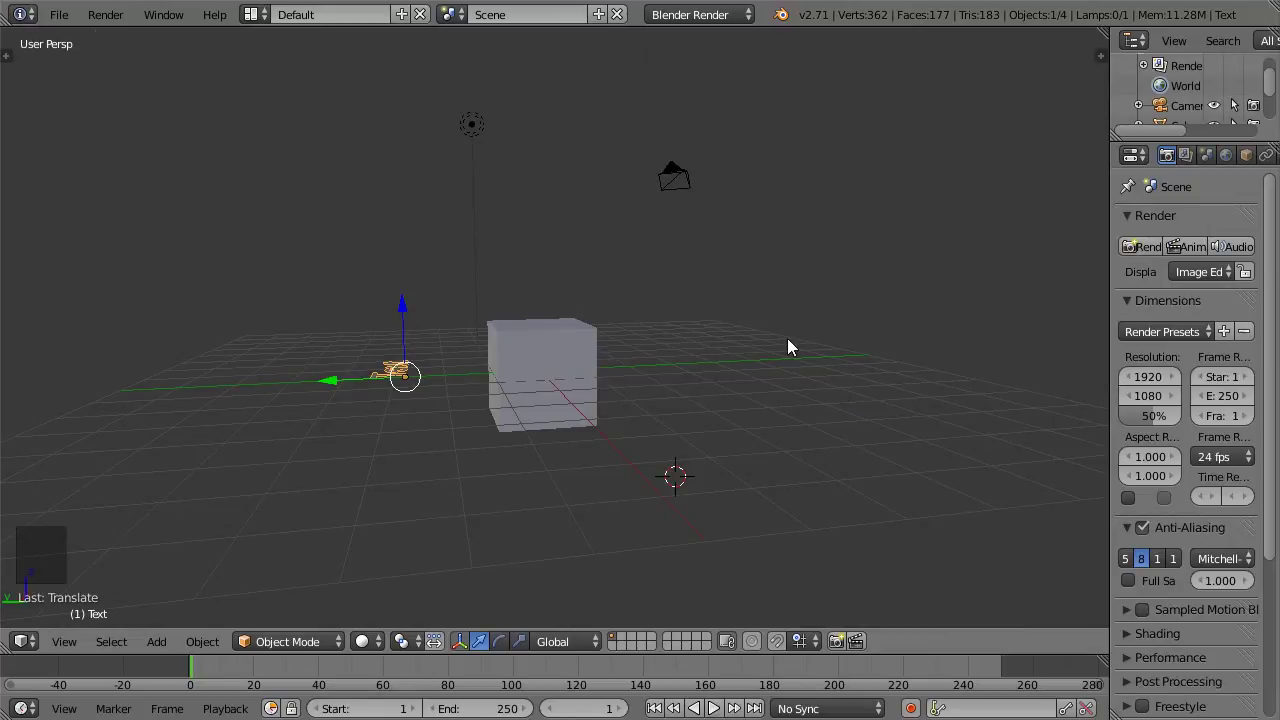
Step: Snap the 3D cursor to the center of the scene
key("shift+s")
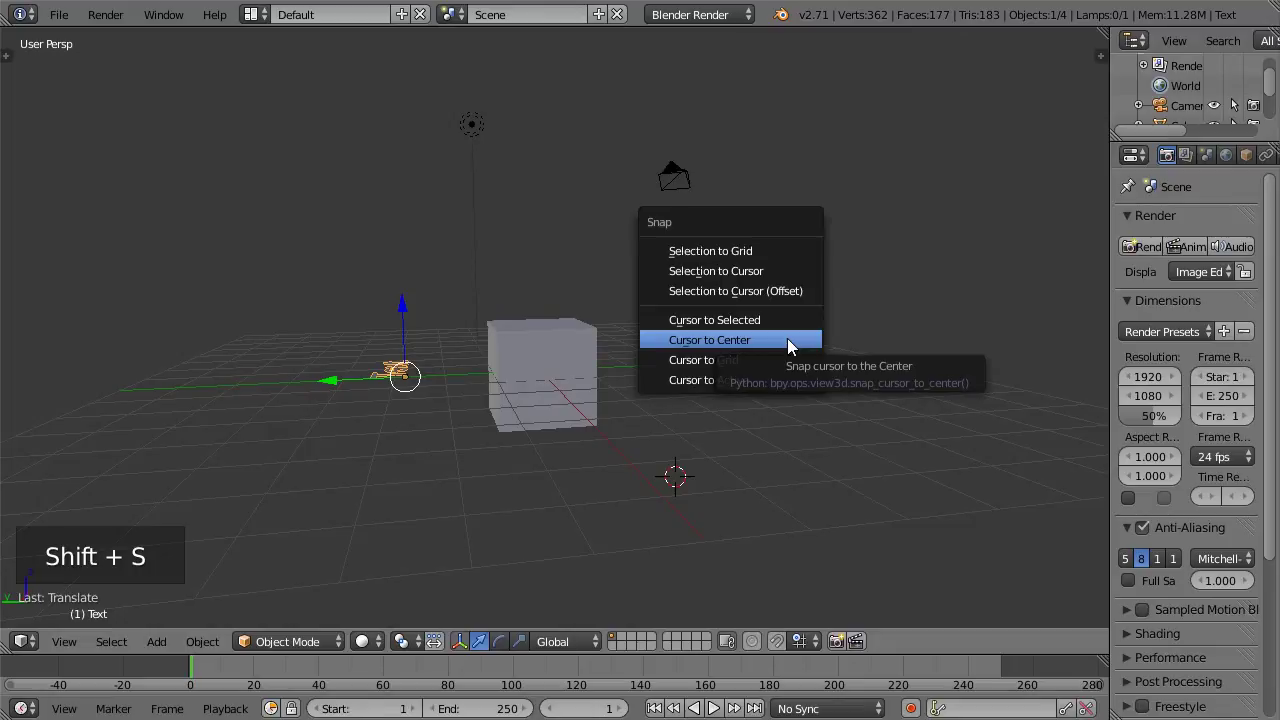
left_click(789, 341)
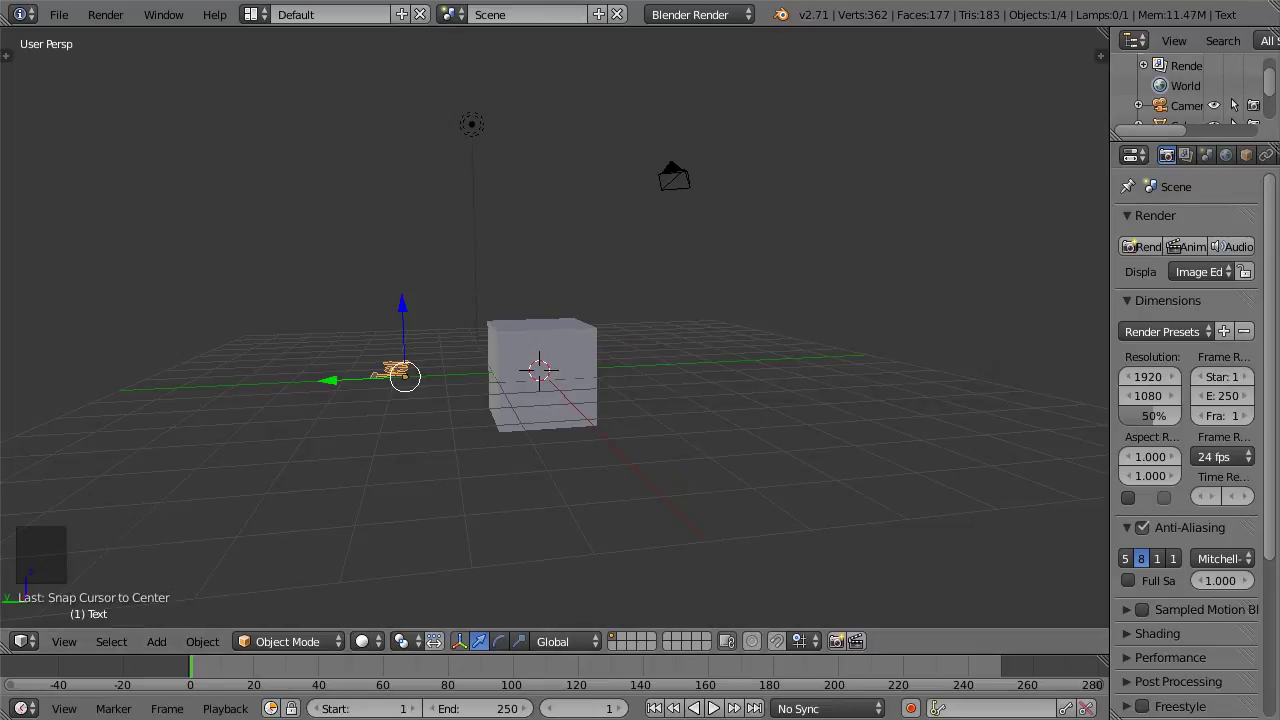
middle_click_drag(858, 297, 628, 303)
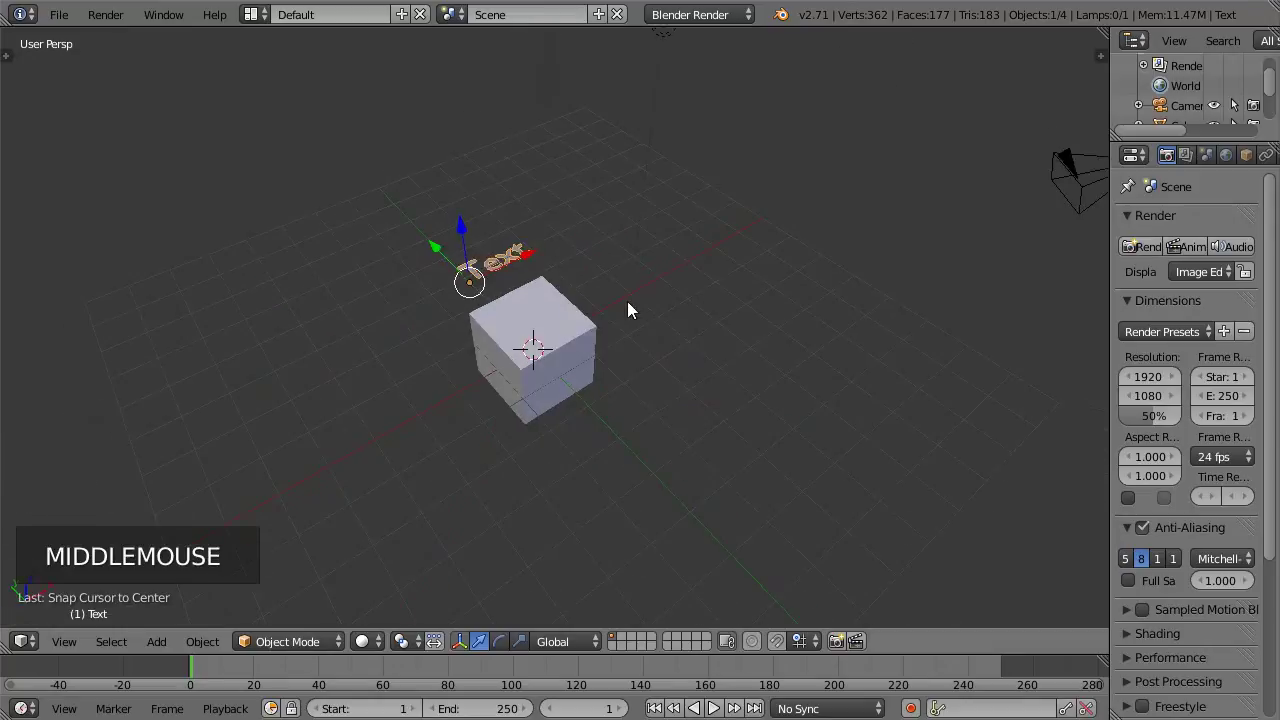
Step: Undo the cursor snap, the text object's move and its creation
key("ctrl+z")
key("ctrl+z")
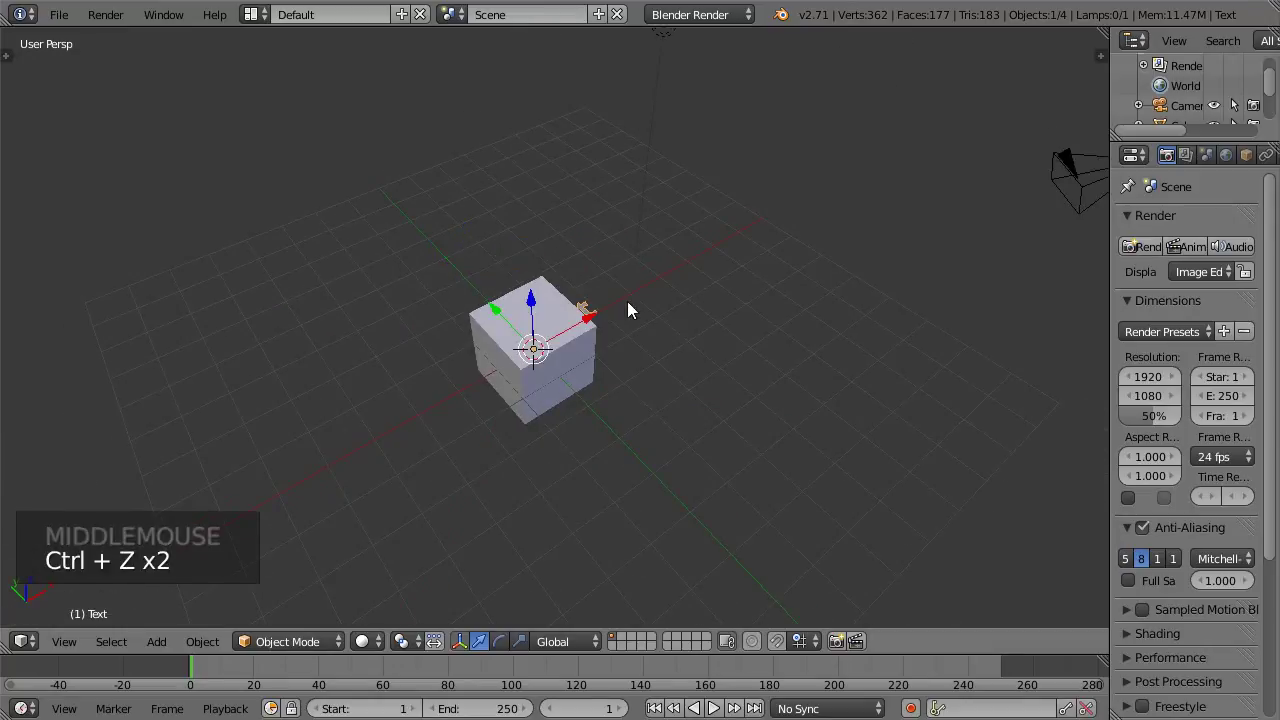
key("ctrl+z")
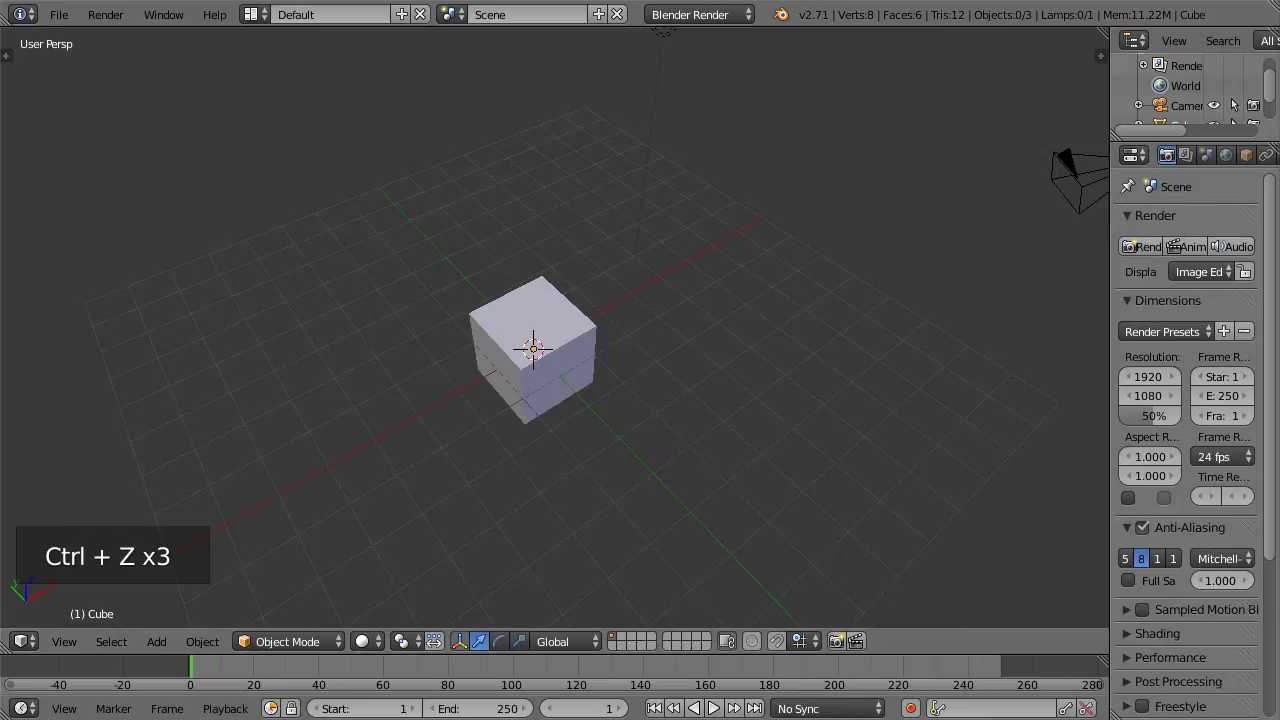
Step: Select the cube and switch it to Edit Mode
middle_click_drag(763, 320, 614, 313)
right_click(616, 318)
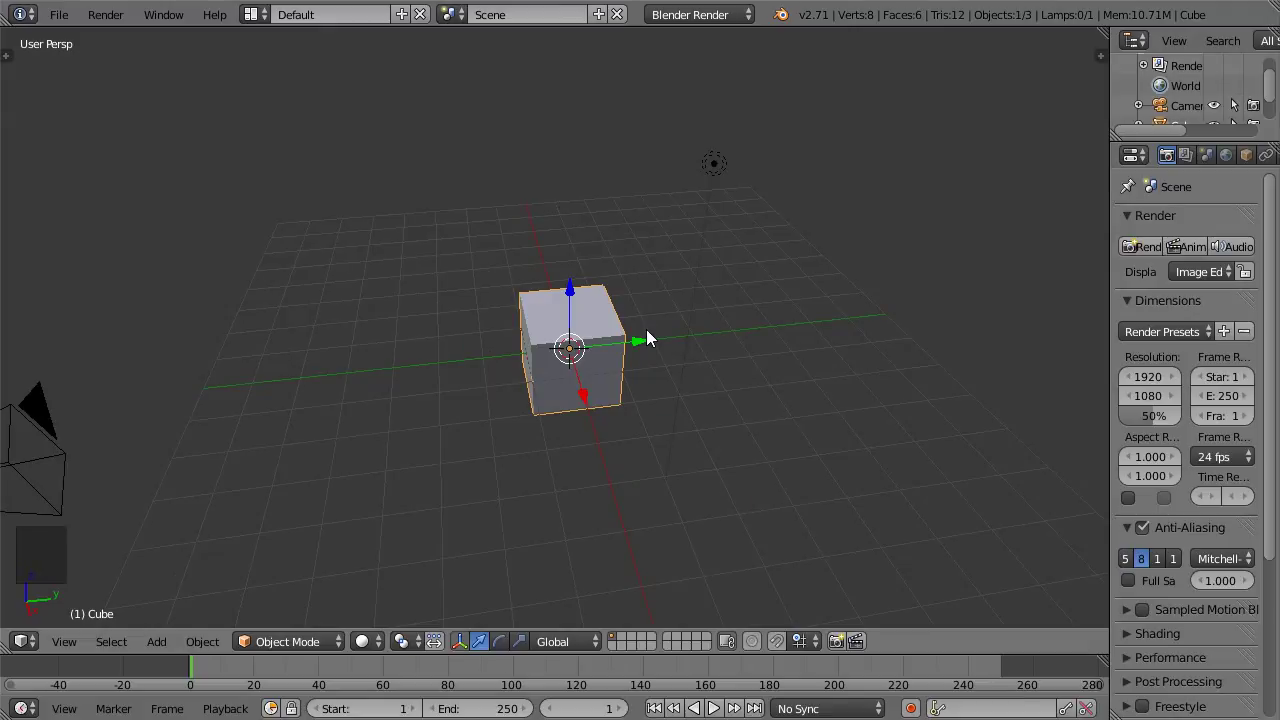
key("Tab")
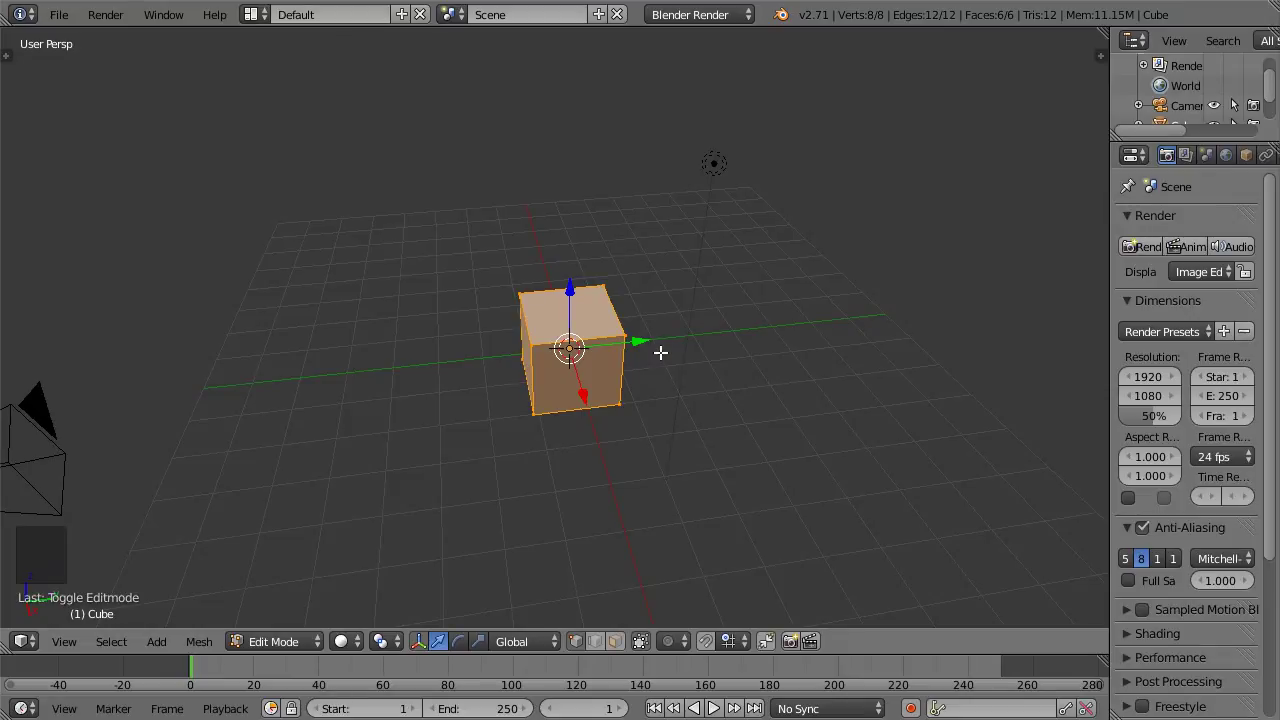
Step: Move the cube's whole mesh freely away from its origin in Edit Mode, and undo the move
key("g")
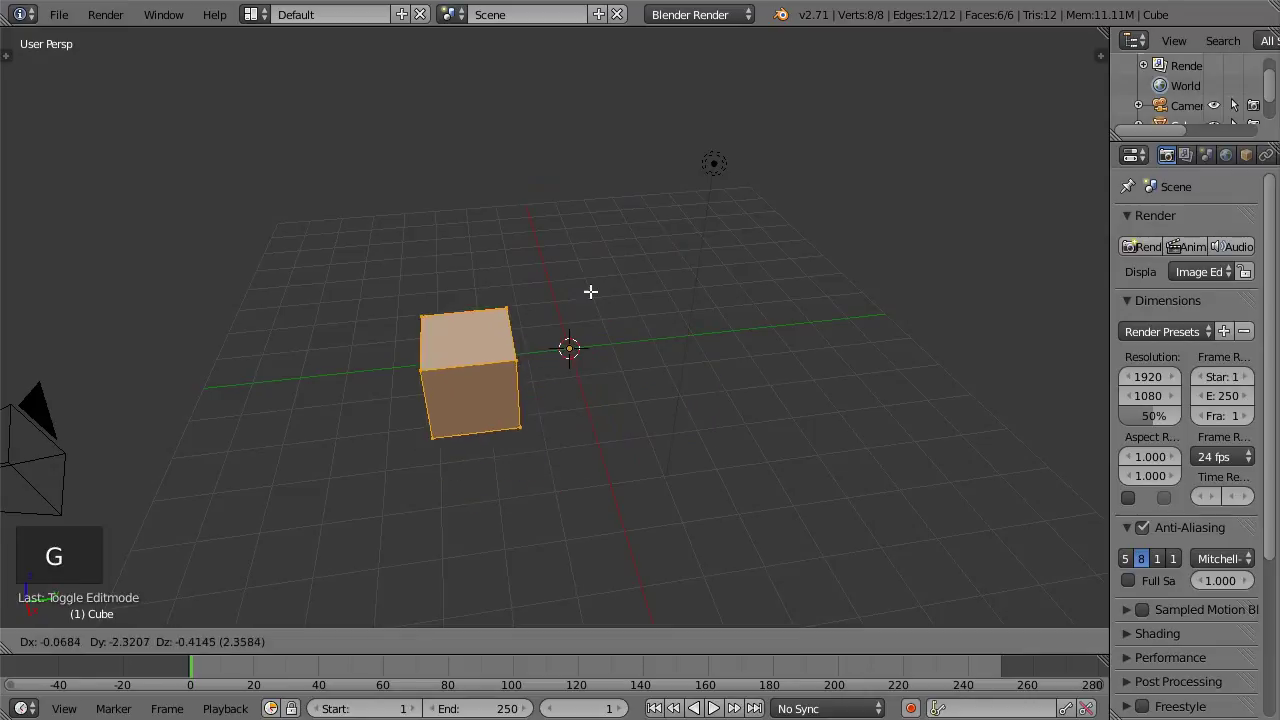
left_click(624, 331)
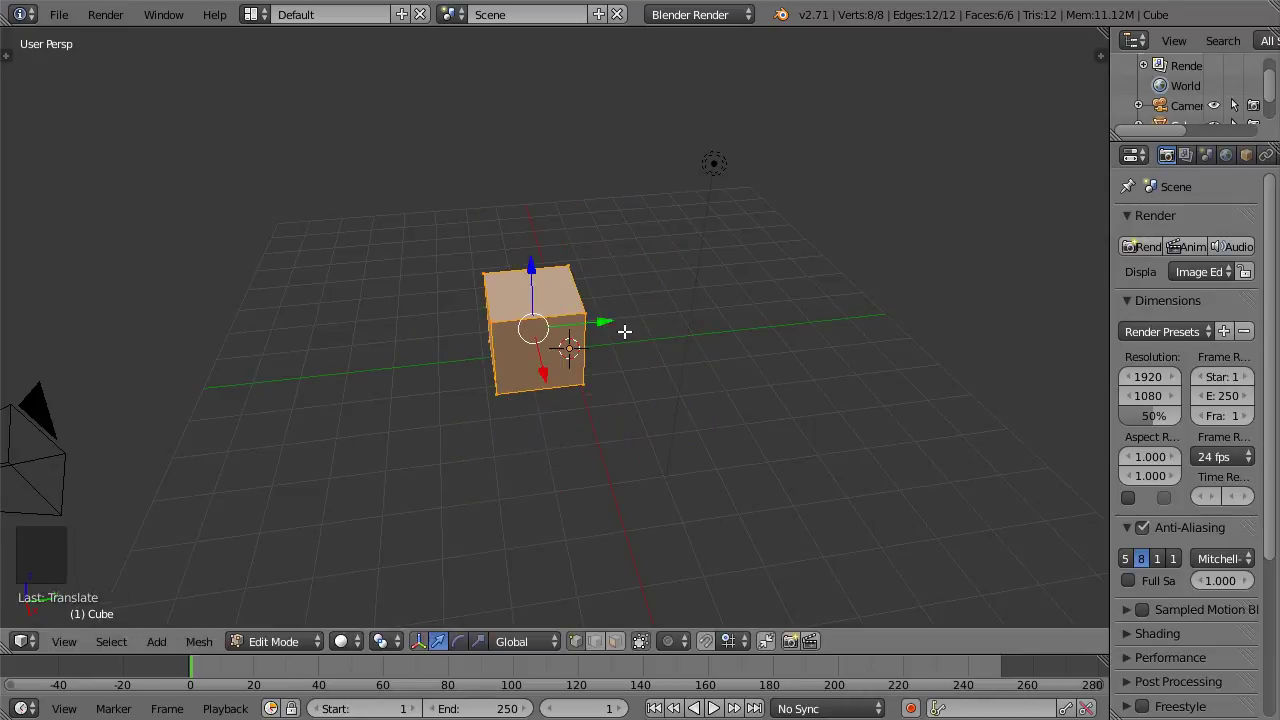
key("ctrl+z")
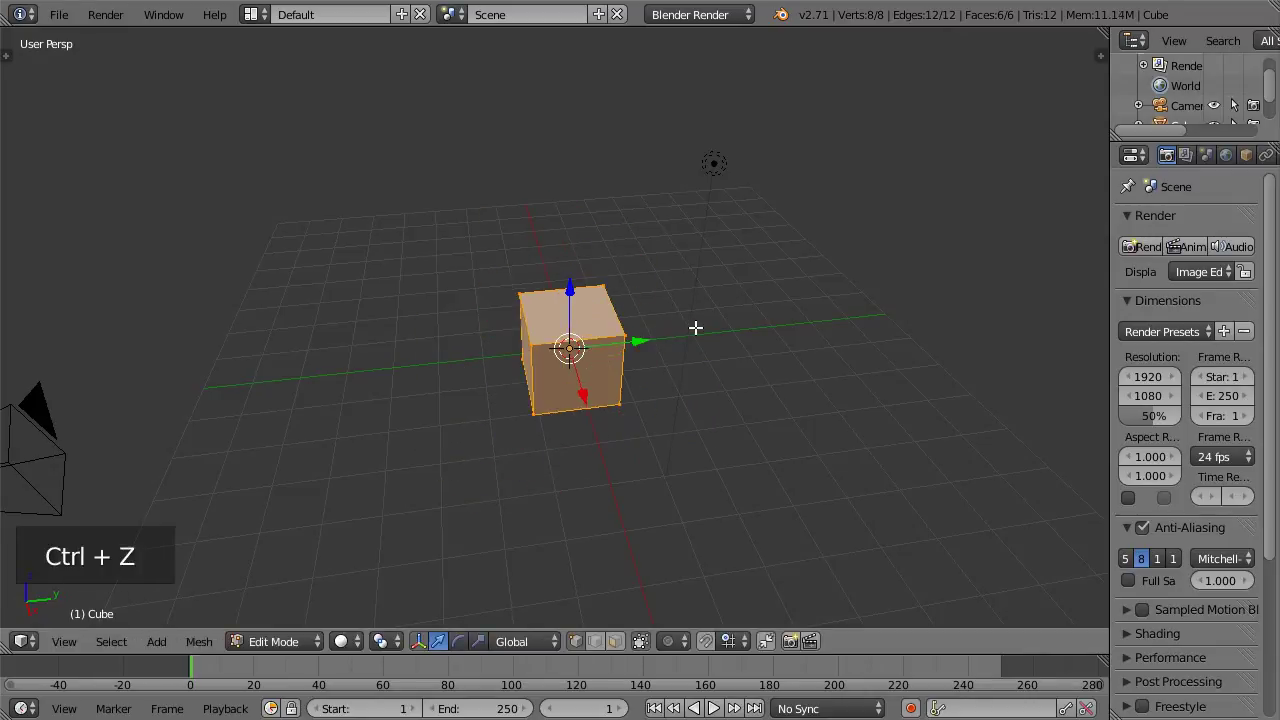
Step: Try rotating and scaling the cube's whole mesh freely in Edit Mode, and undo both changes
key("r")
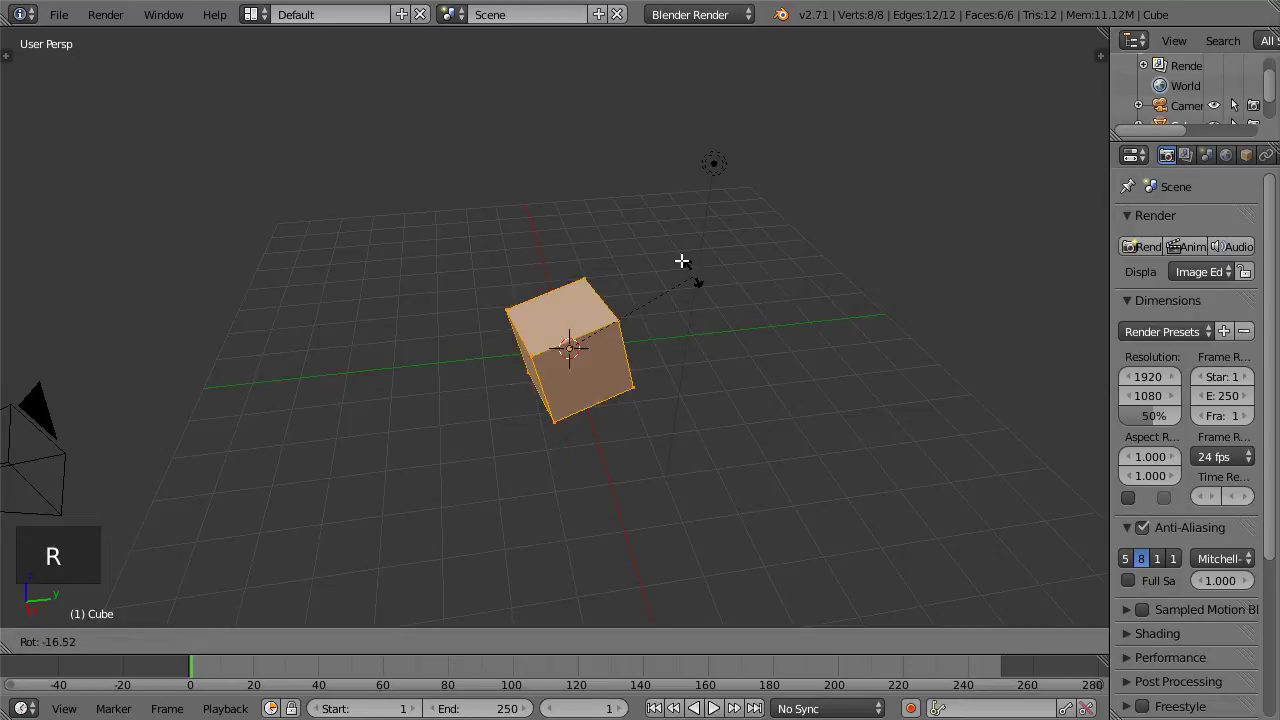
left_click(606, 228)
key("s")
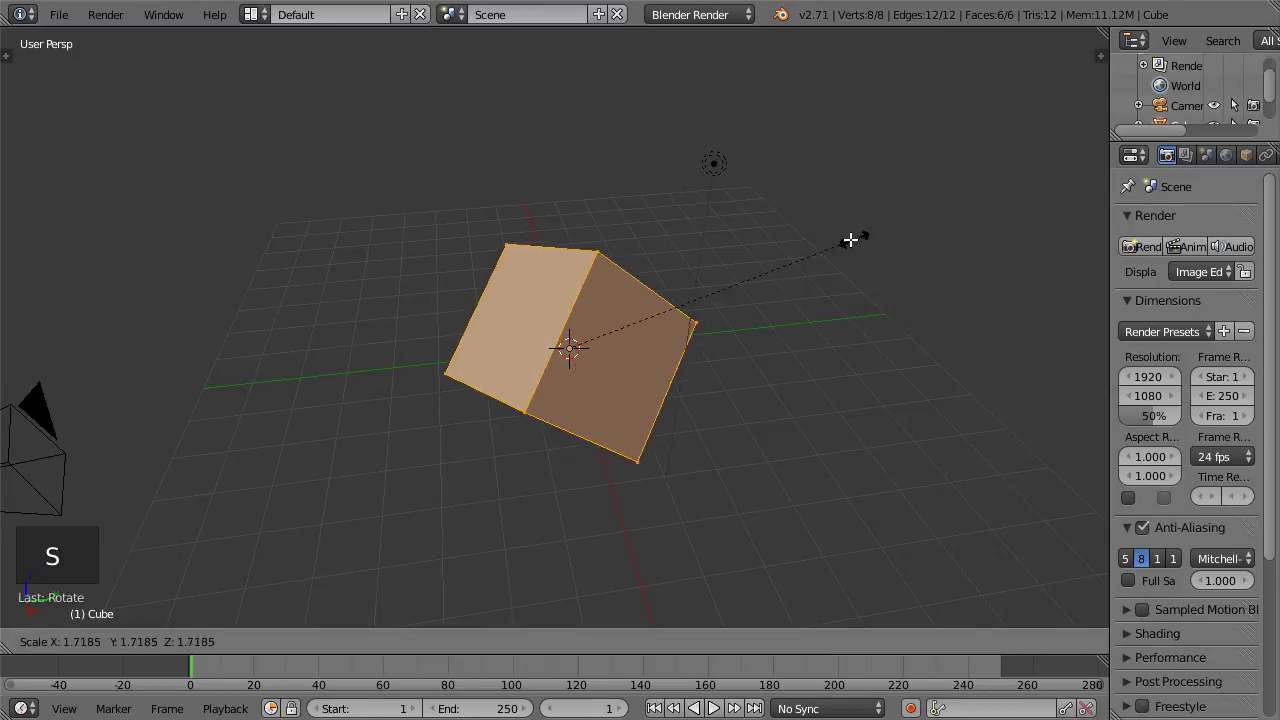
key("ctrl+z")
key("ctrl+z")
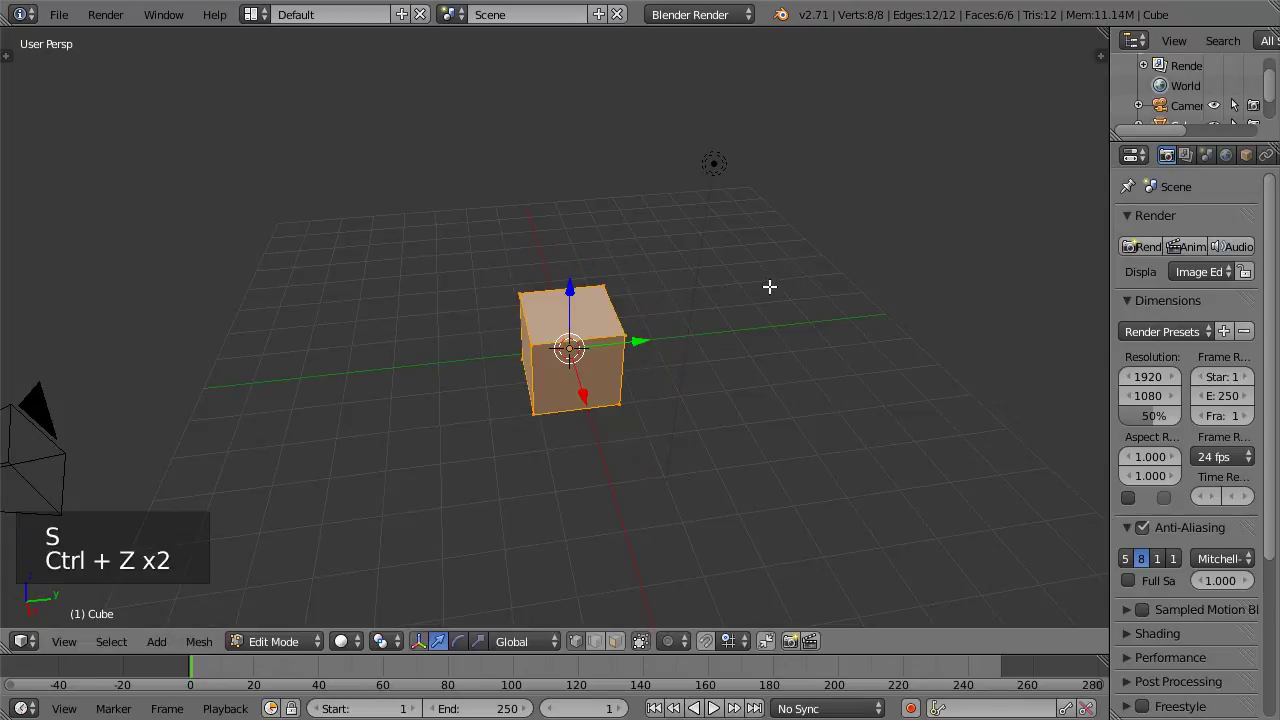
Step: Examine the cube in the front, right and top orthographic views, and return to an angled perspective view
key("KP_1")
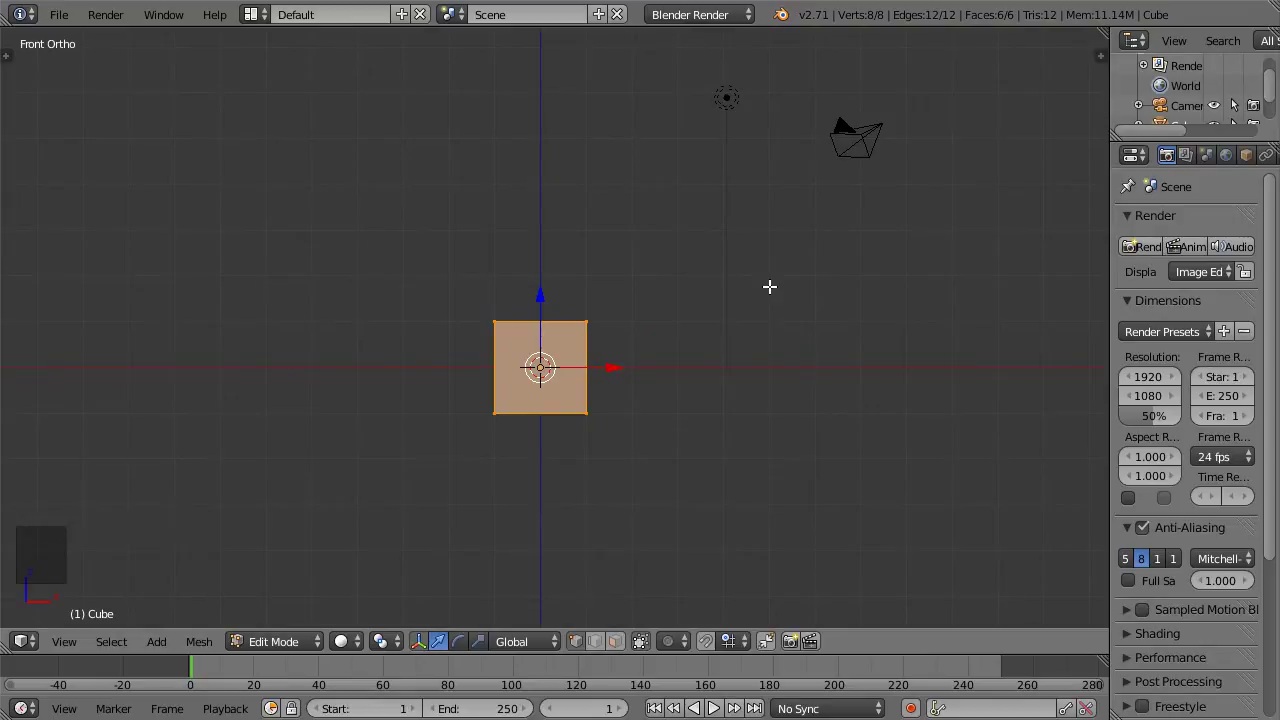
key("KP_3")
key("KP_1")
key("KP_7")
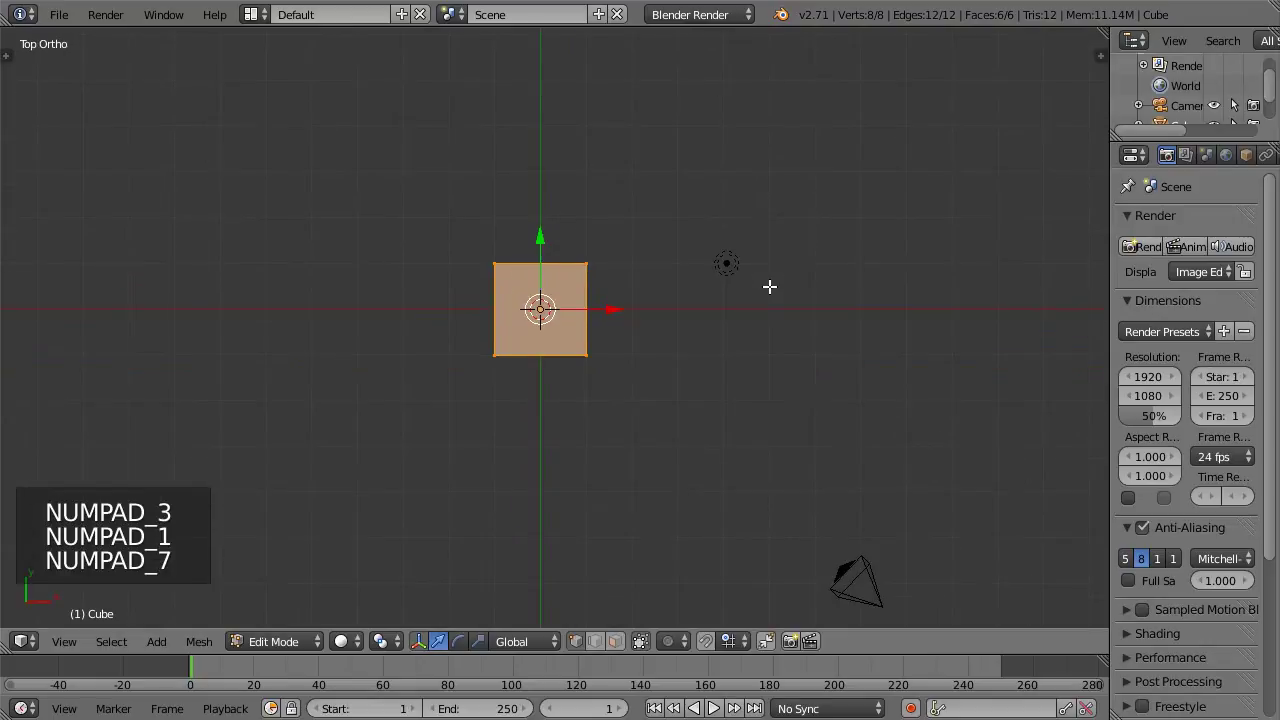
key("KP_7")
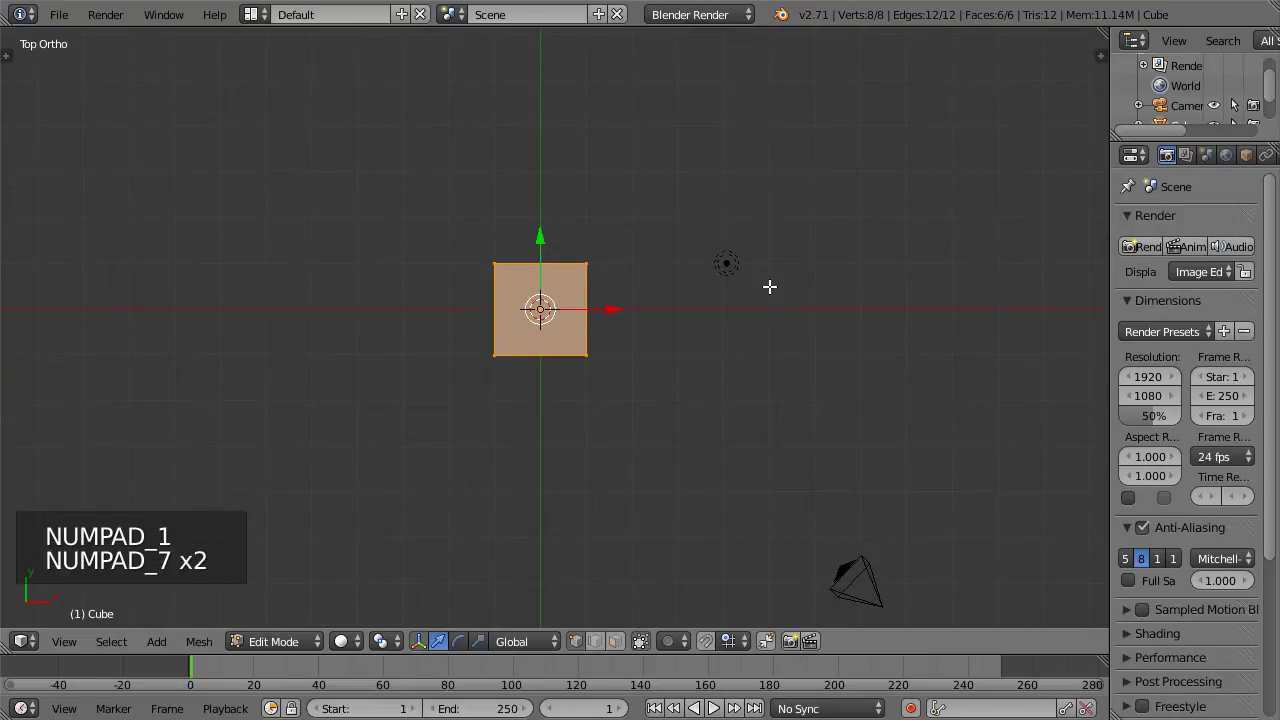
key("KP_1")
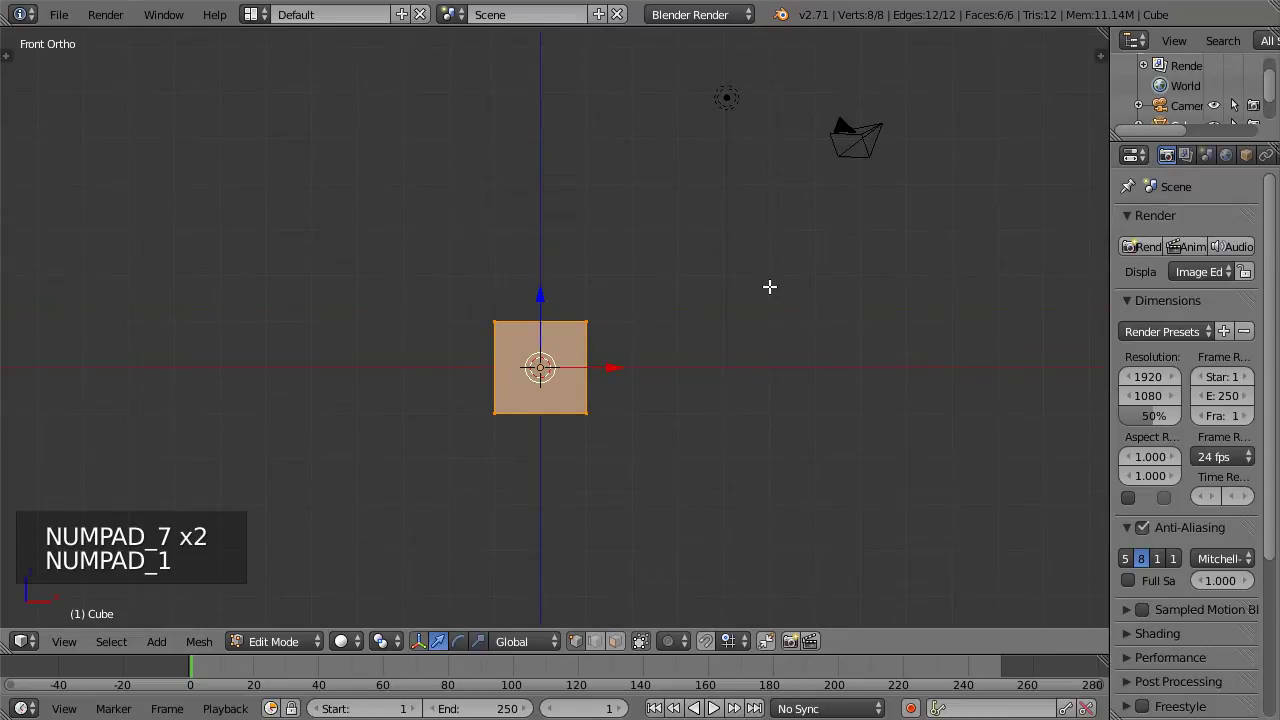
key("KP_3")
key("KP_7")
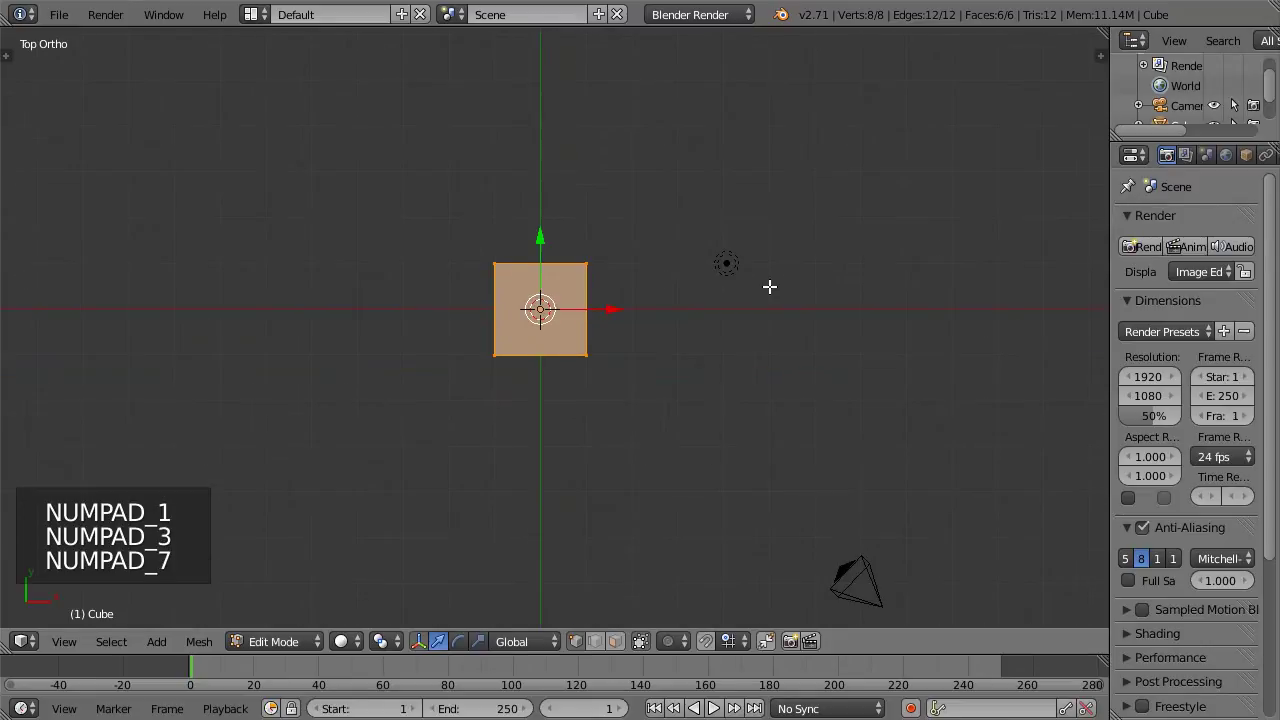
middle_click_drag(769, 286, 620, 238)
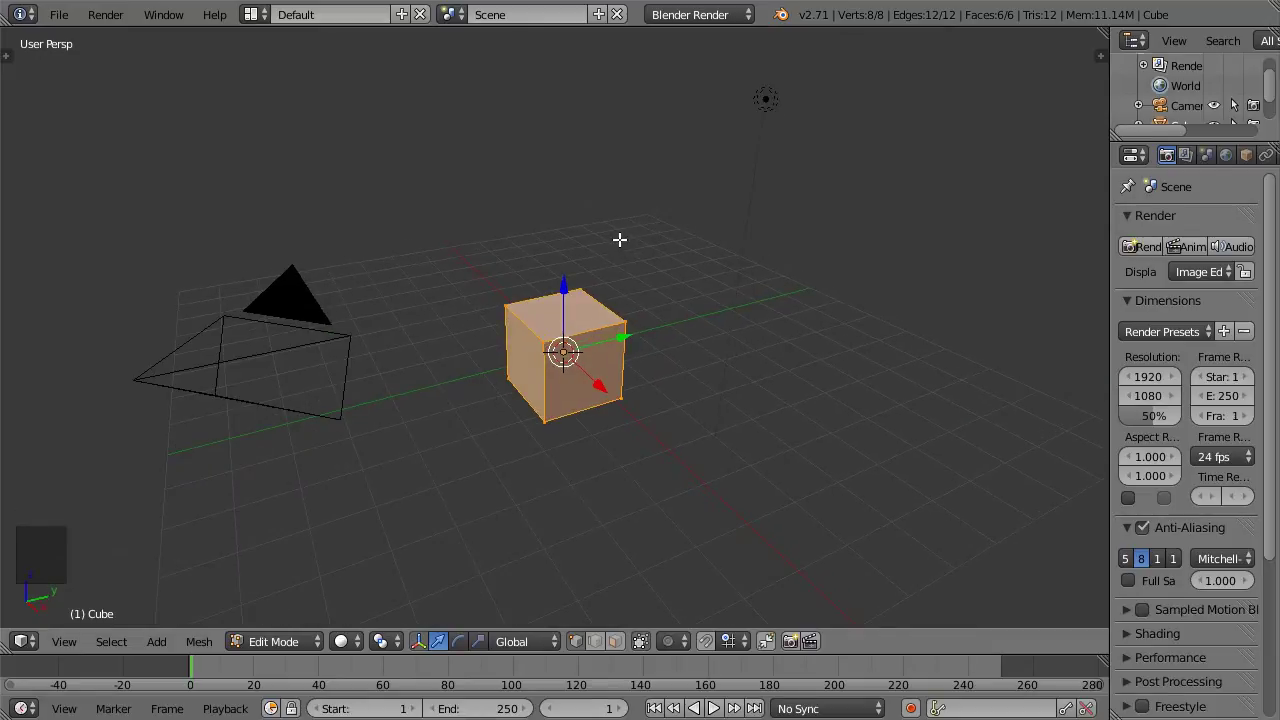
Step: Select the four corner vertices of the cube's top face together, and practise selecting them one at a time
right_click(553, 335)
right_click(611, 318, "shift")
right_click(586, 278, "shift")
right_click(515, 297, "shift")
right_click(506, 304)
right_click(545, 343)
right_click(617, 320)
right_click(580, 289)
right_click(506, 304)
right_click(545, 343)
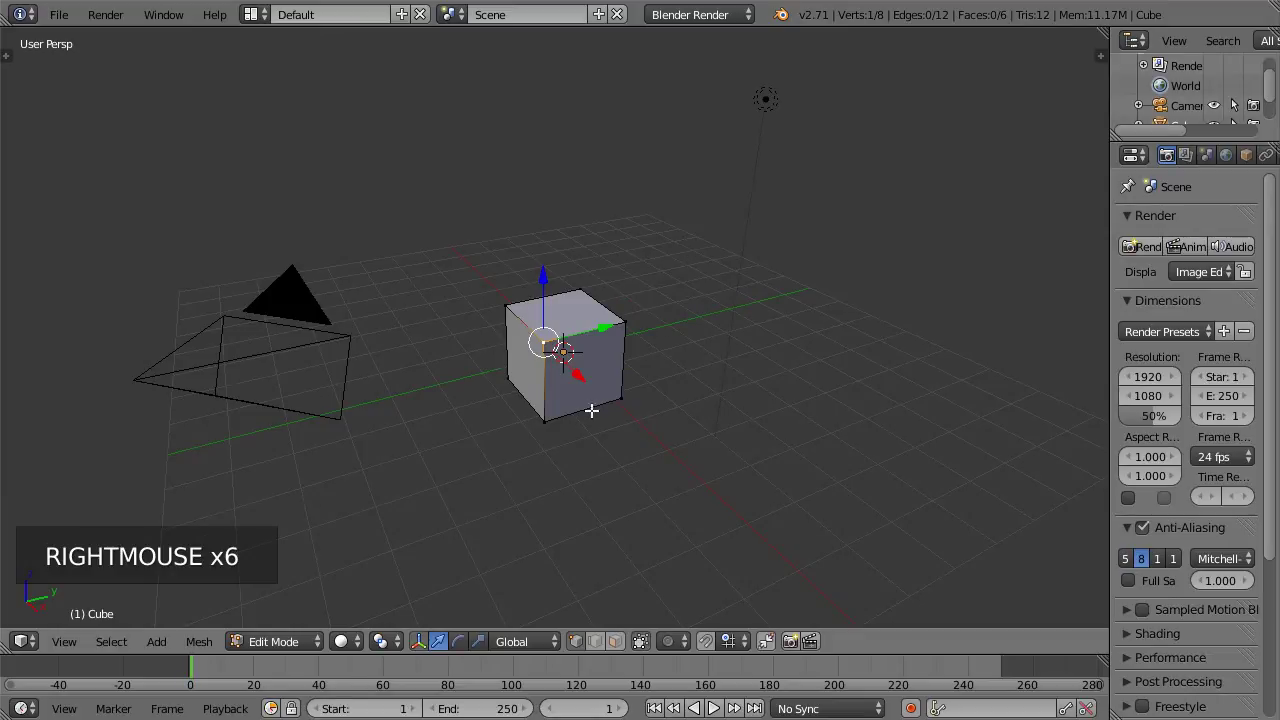
Step: Switch mesh selection to Edge mode and select individual edges, including the back-right edge of the cube's top face
left_click(593, 641)
left_click(612, 642)
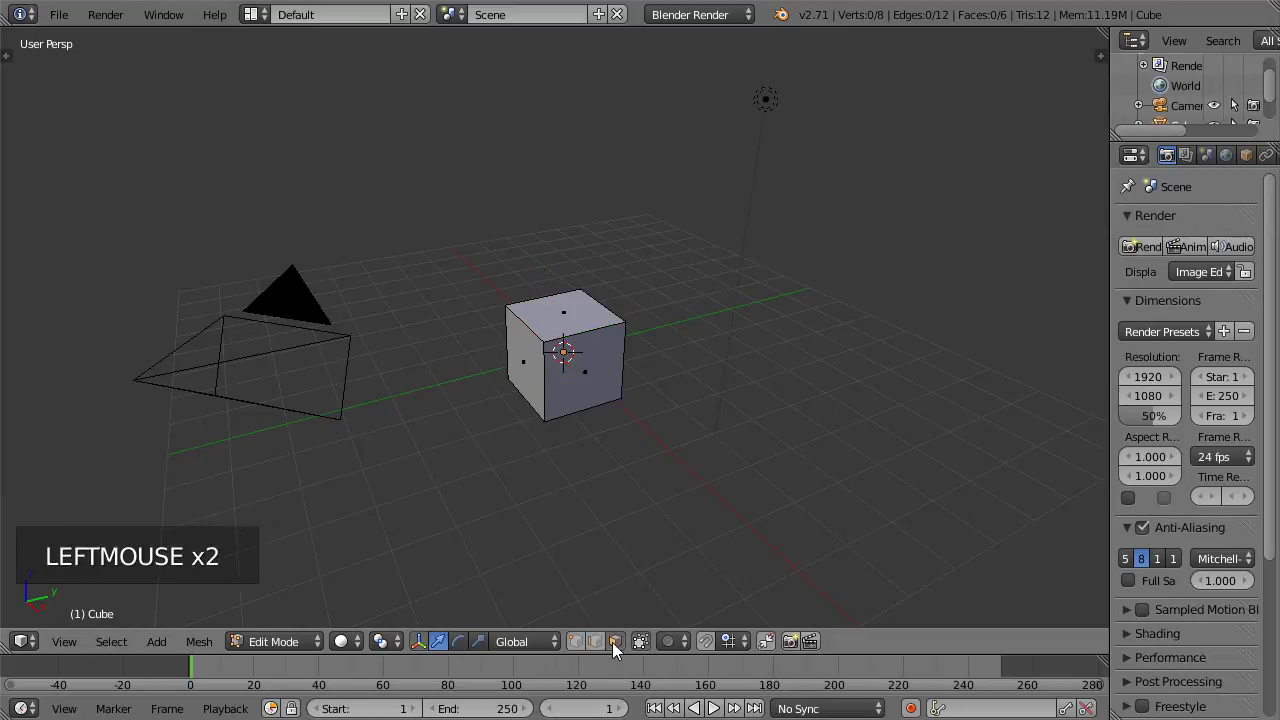
left_click(595, 642)
right_click(557, 347)
right_click(603, 290)
right_click(603, 290)
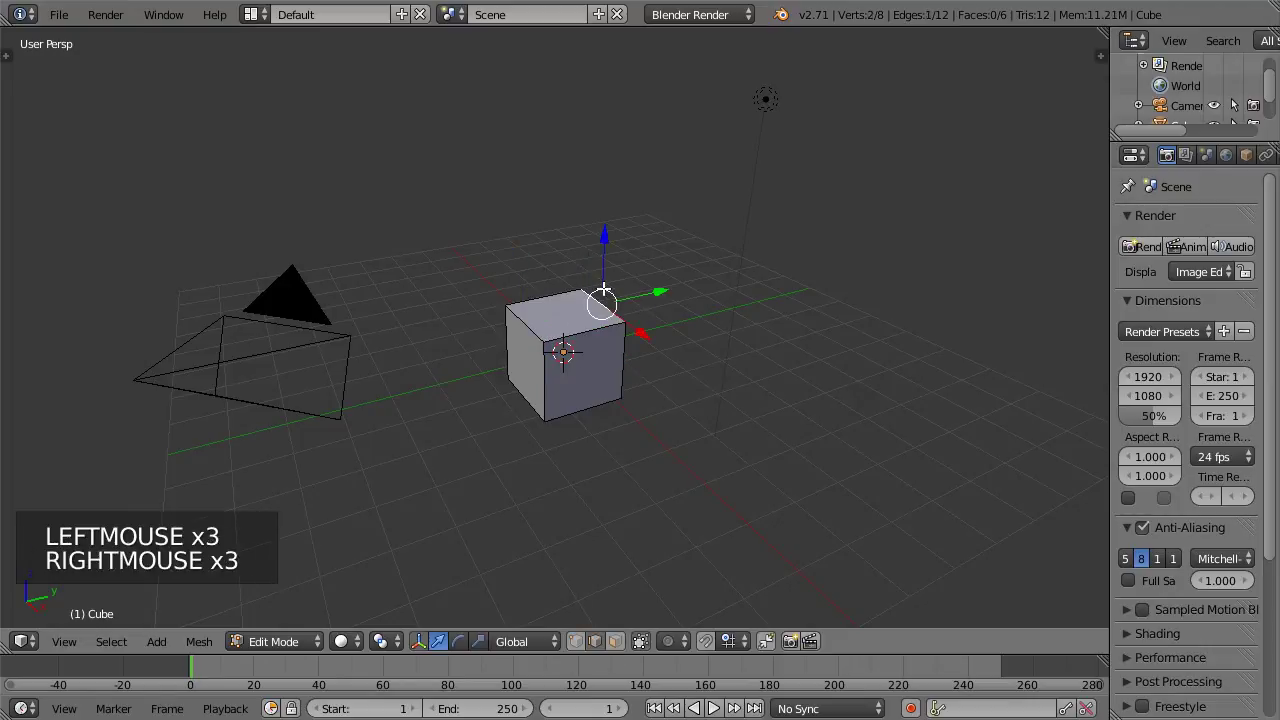
Step: Switch mesh selection to Face mode and select the cube's three visible faces one at a time
left_click(614, 642)
right_click(592, 366)
right_click(578, 310)
right_click(523, 355)
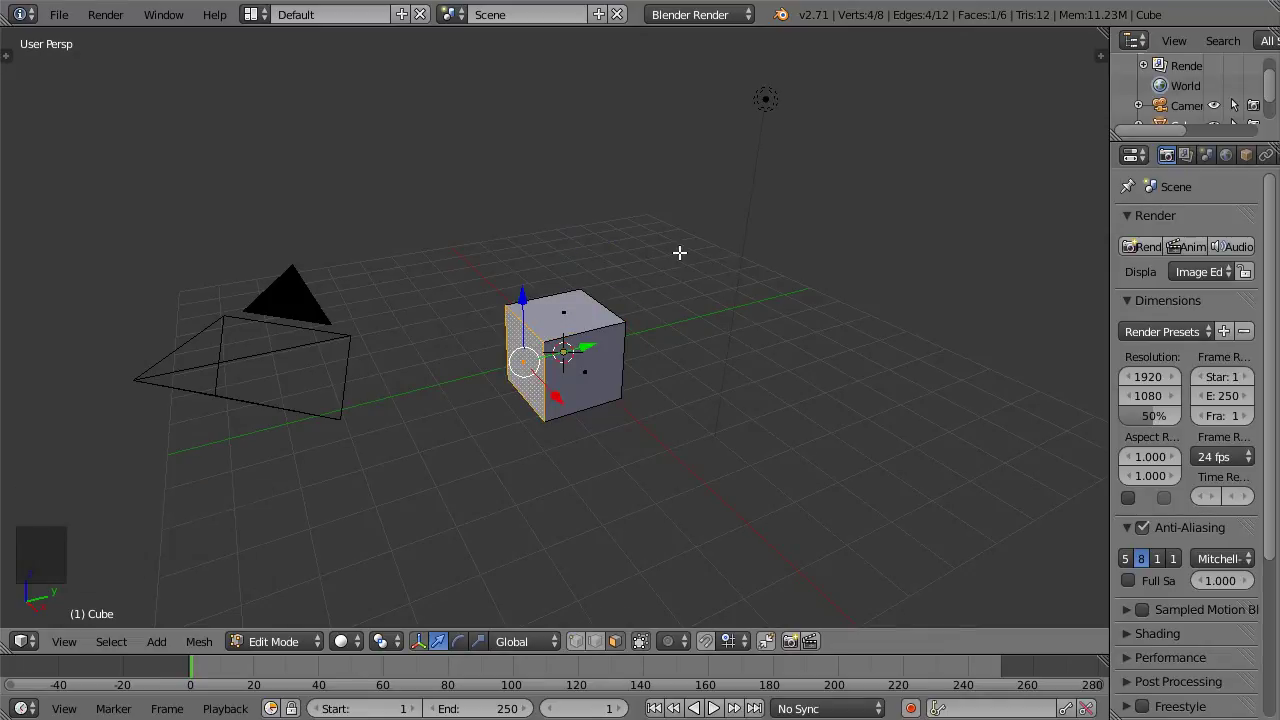
Step: Change the mesh select mode to Edge, select the top face's back-right edge, and return to Vertex mode
key("ctrl+Tab")
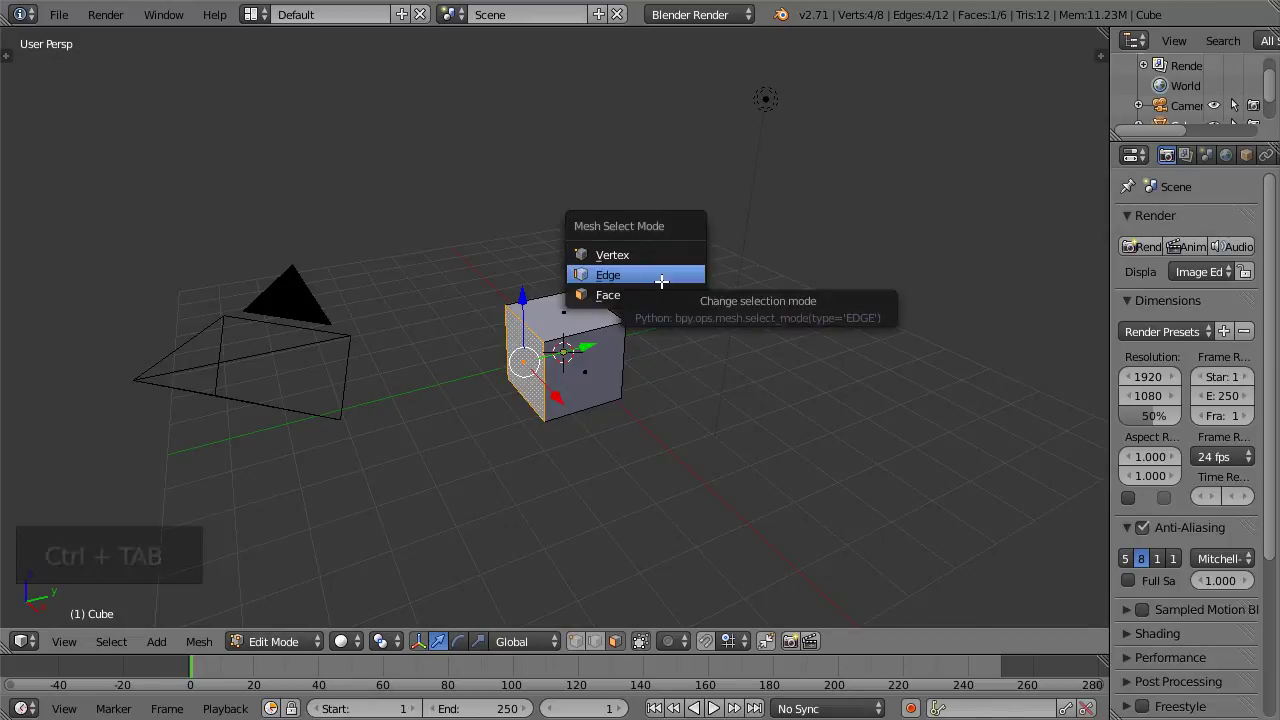
left_click(661, 282)
right_click(610, 301)
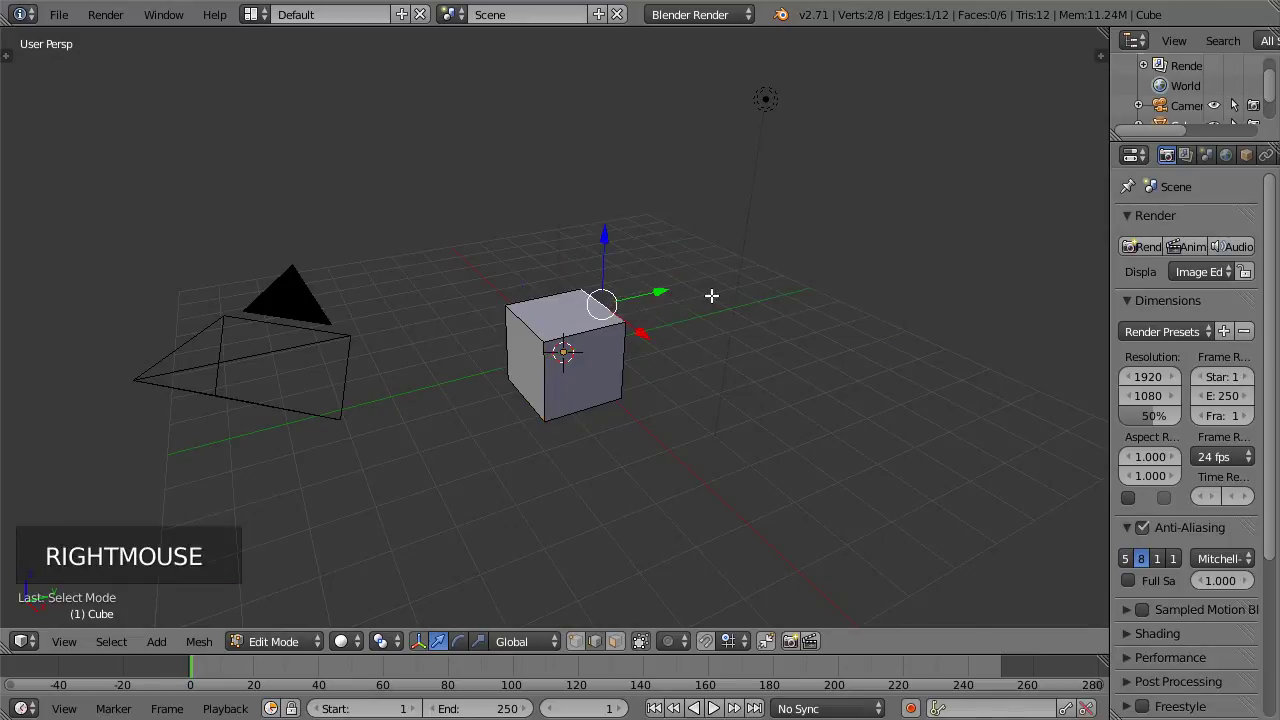
key("ctrl+Tab")
left_click(711, 276)
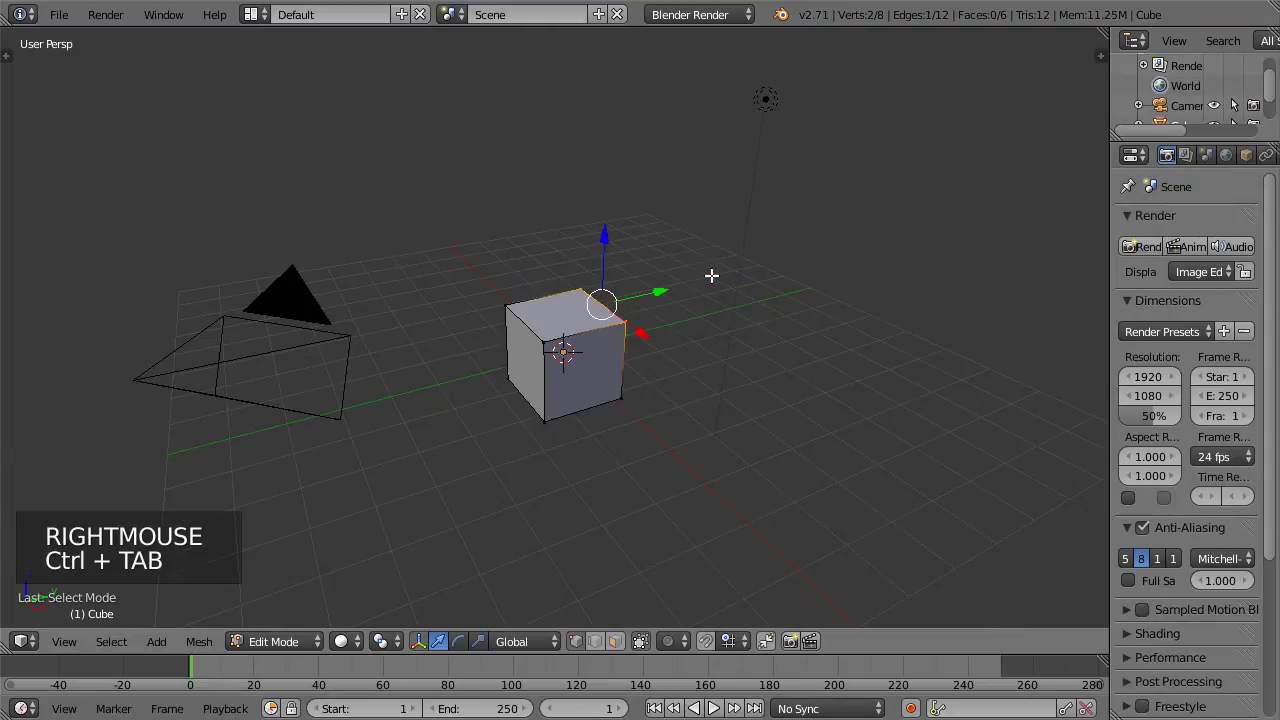
Step: Select the cube's whole mesh and move it, trying different axis constraints and placing it slightly off its origin with the global Y axis locked
key("a")
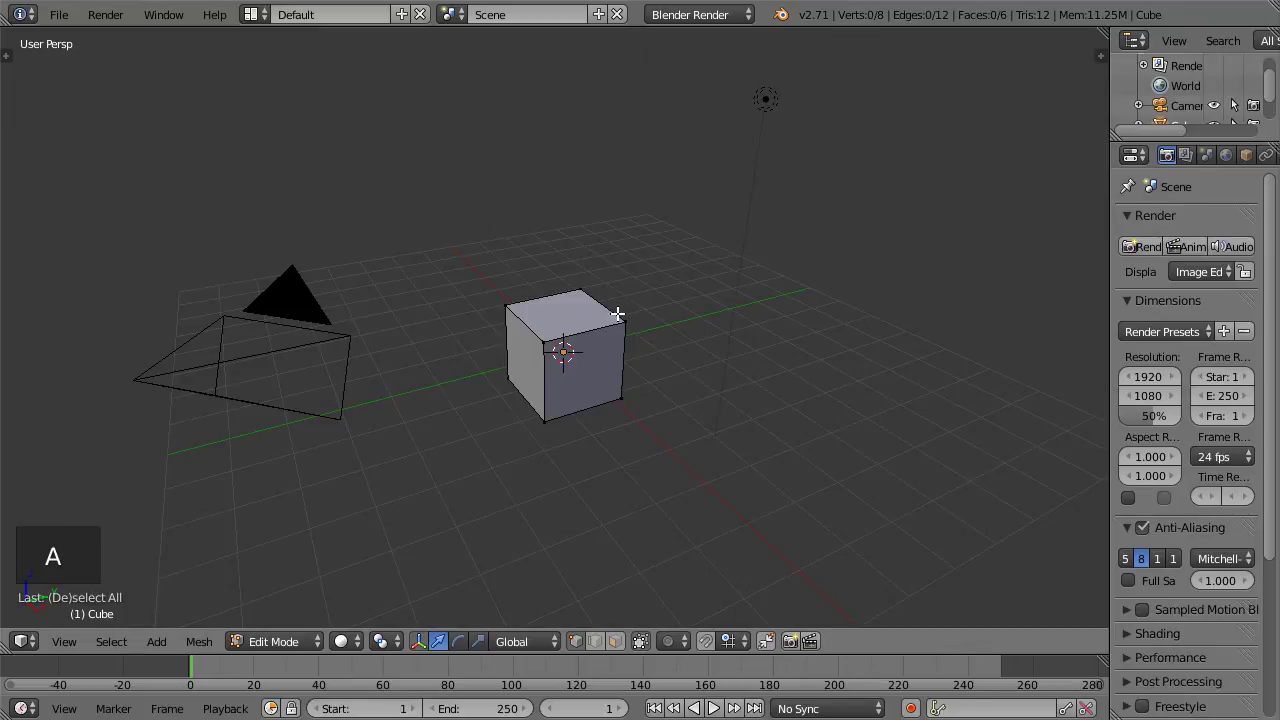
key("a")
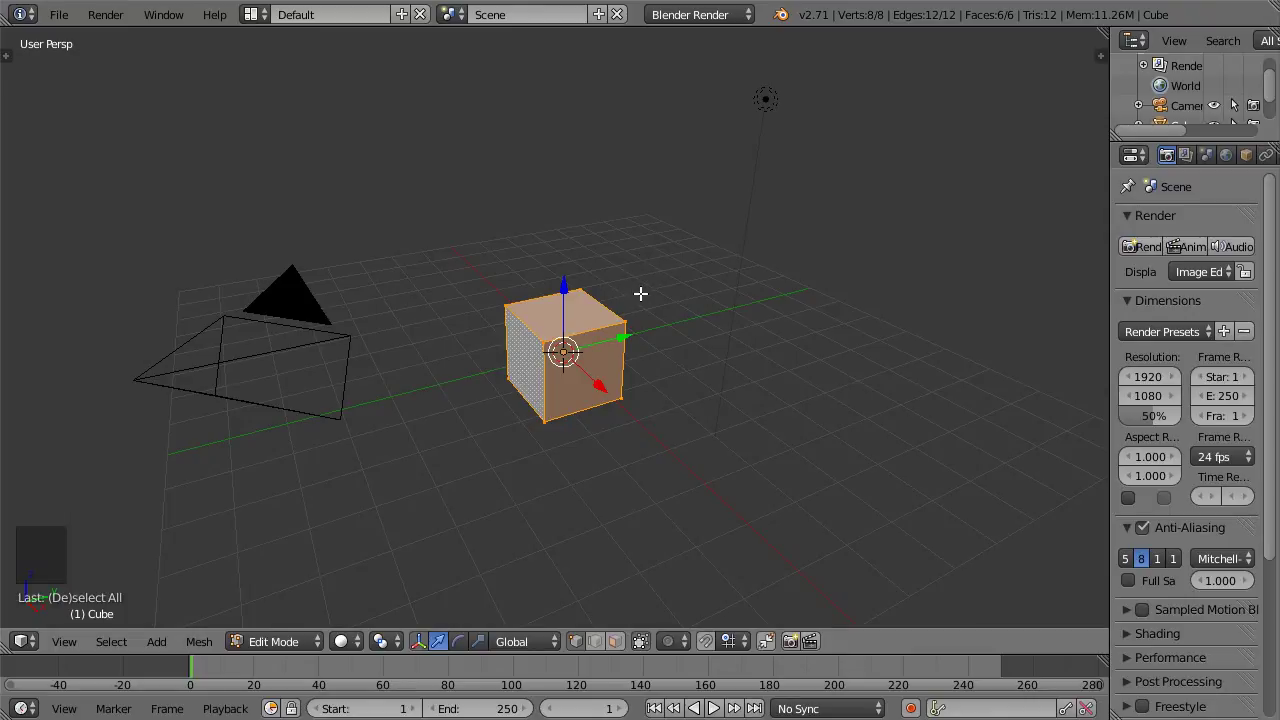
key("g")
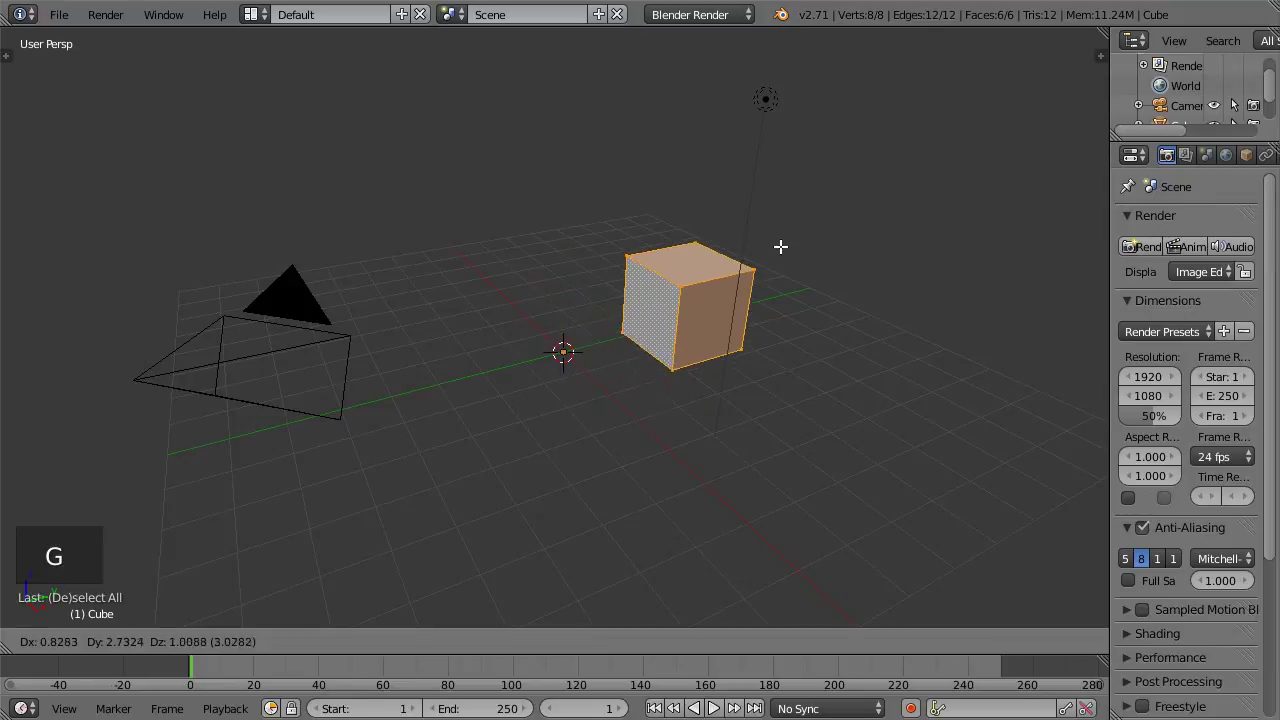
key("x")
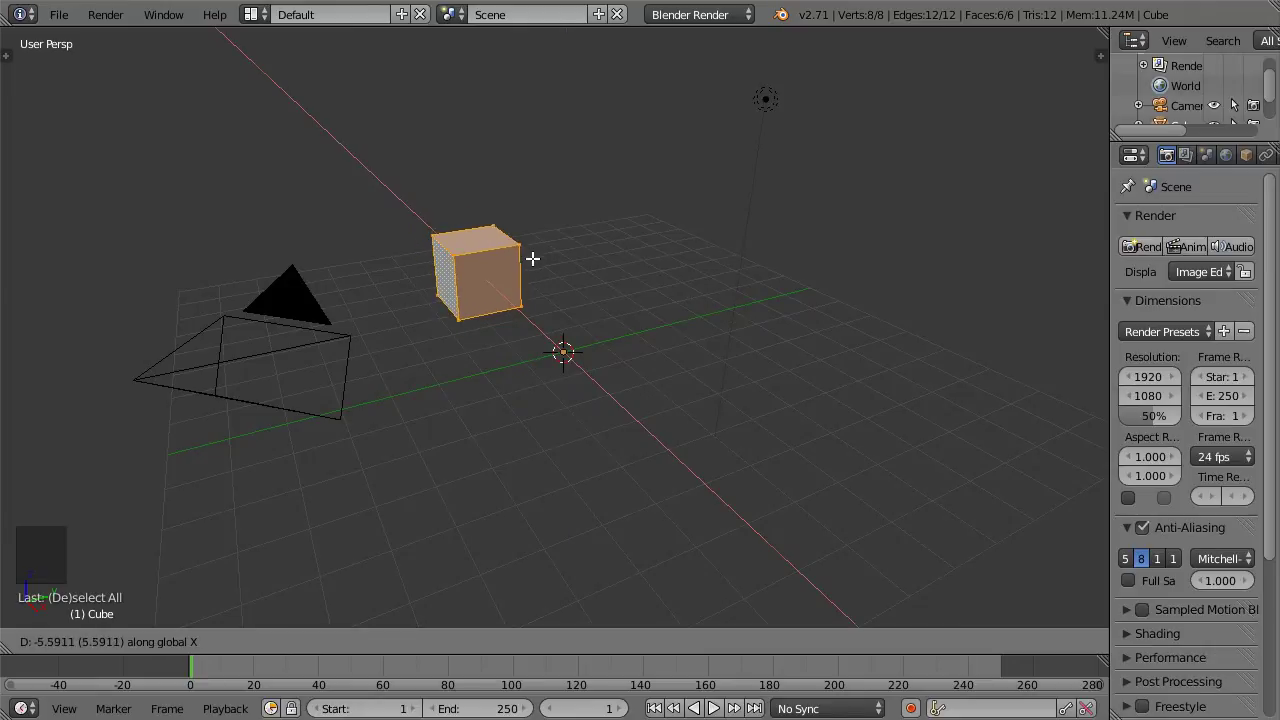
key("z")
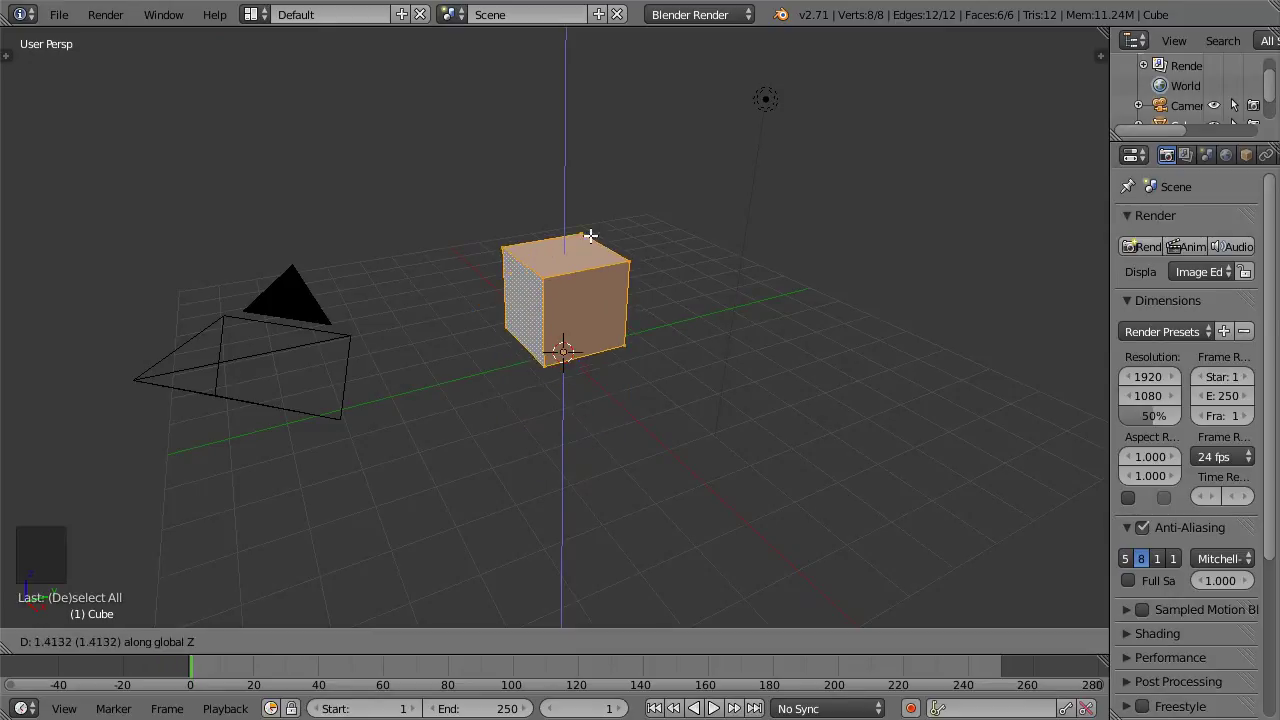
key("y")
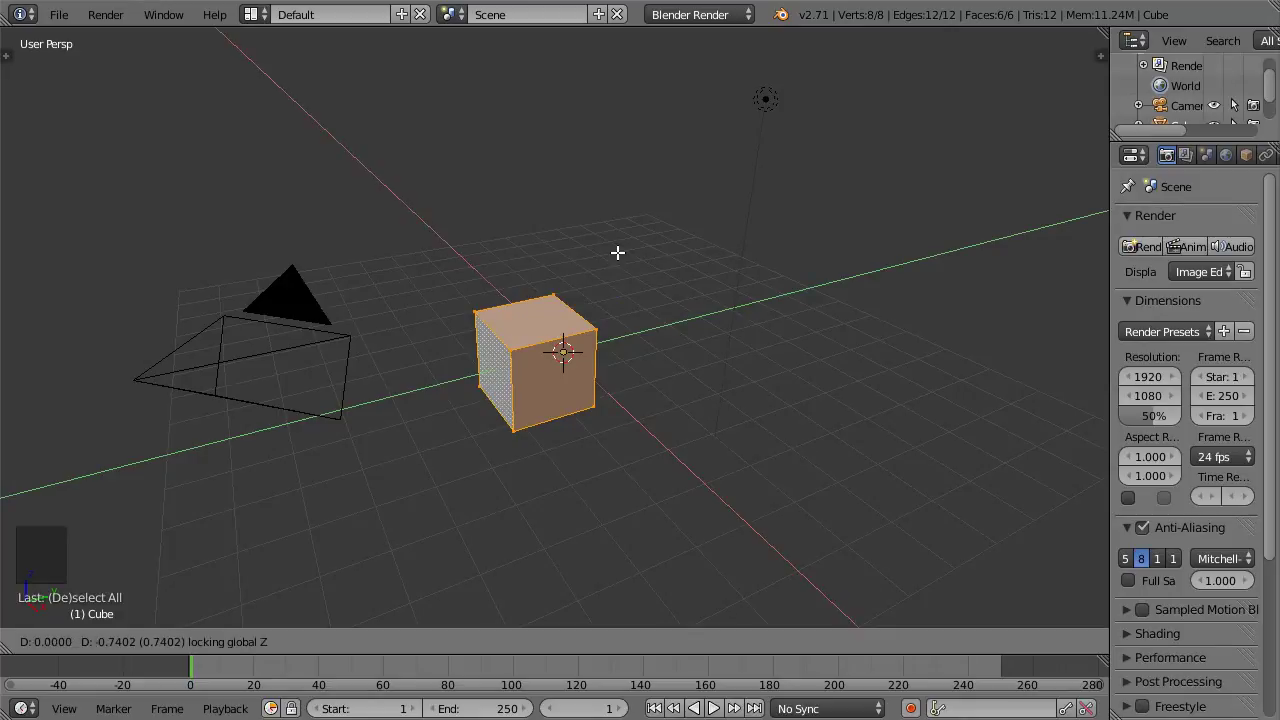
key("shift+z")
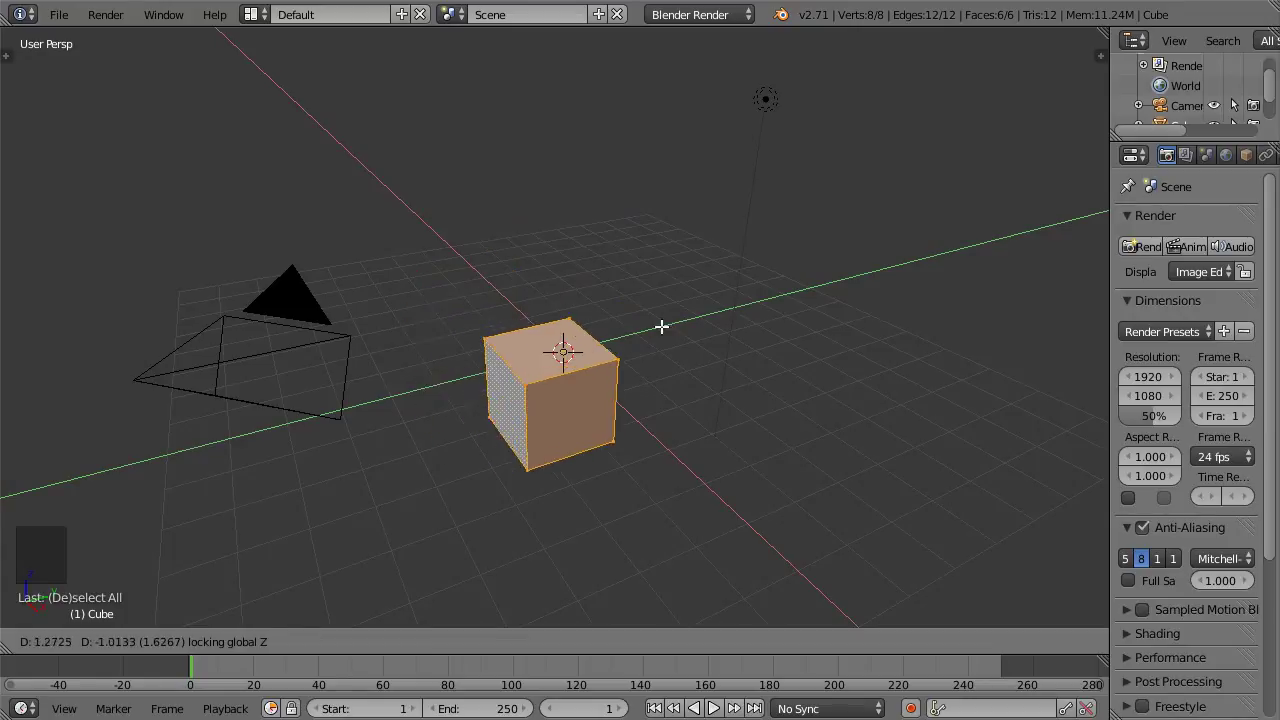
key("shift+y")
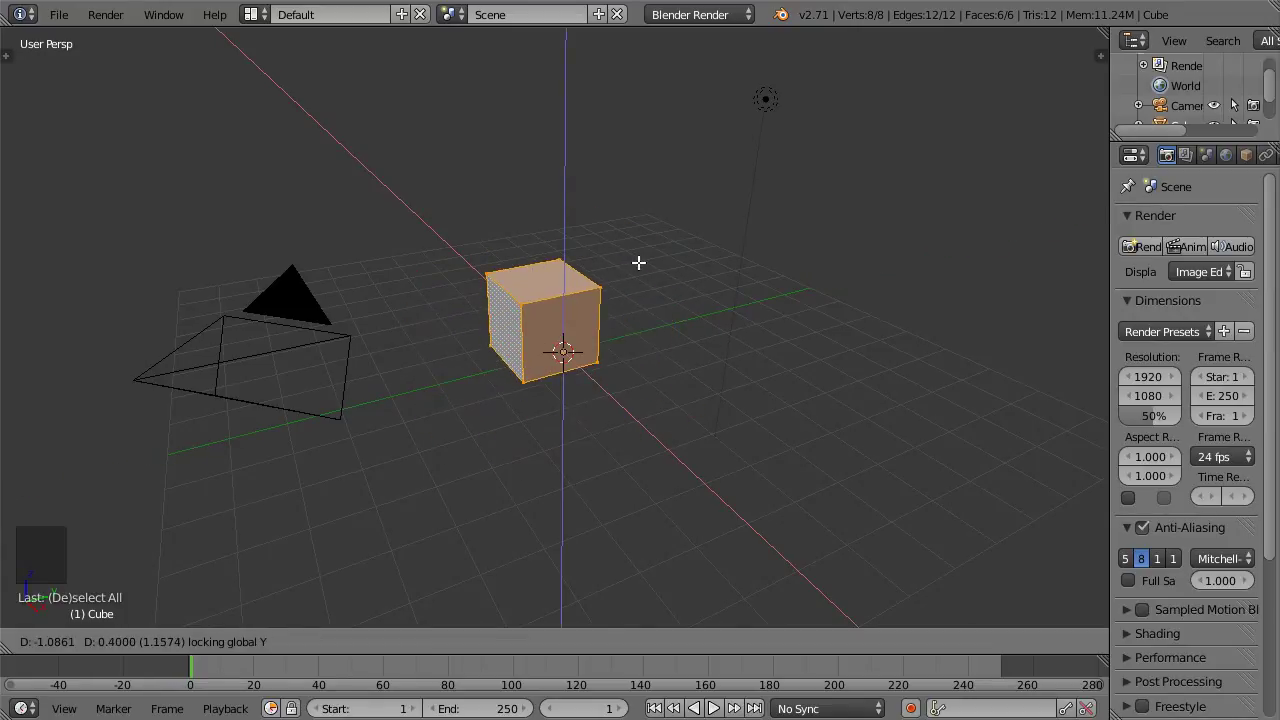
left_click(645, 298)
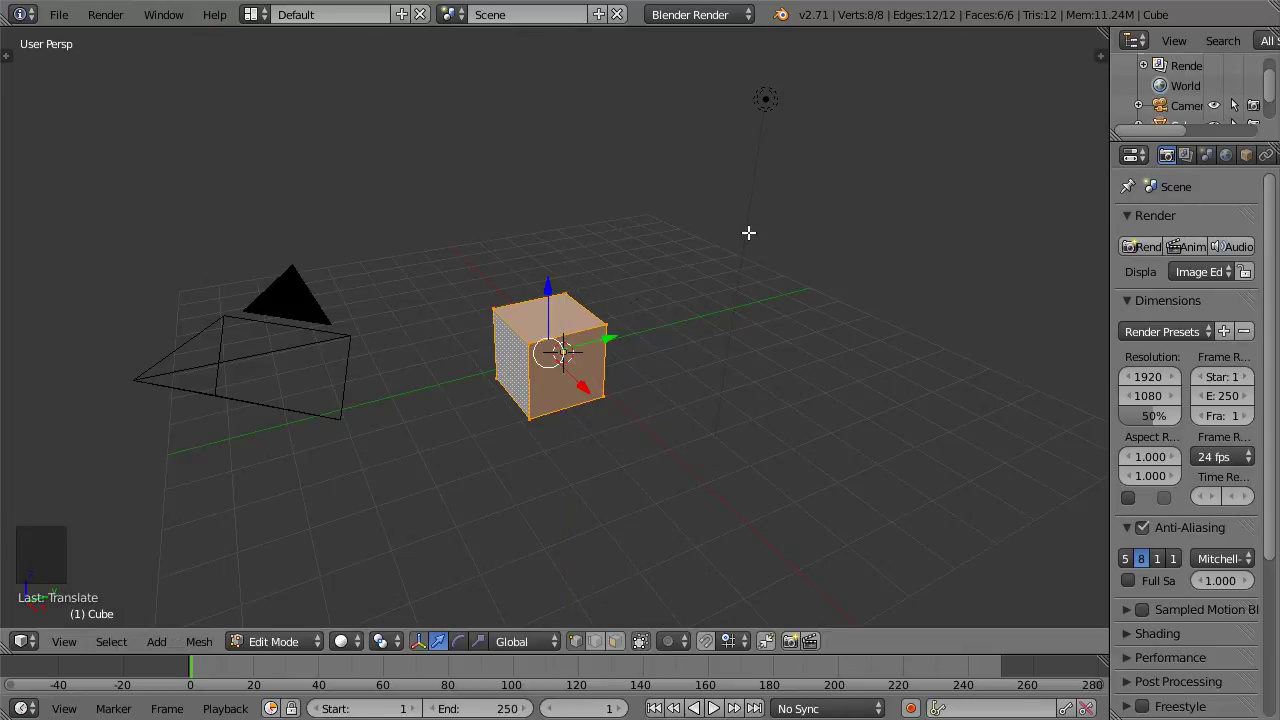
Step: Try rotating the mesh about the global Z axis and by about -122° around global X, and undo the rotation
key("r")
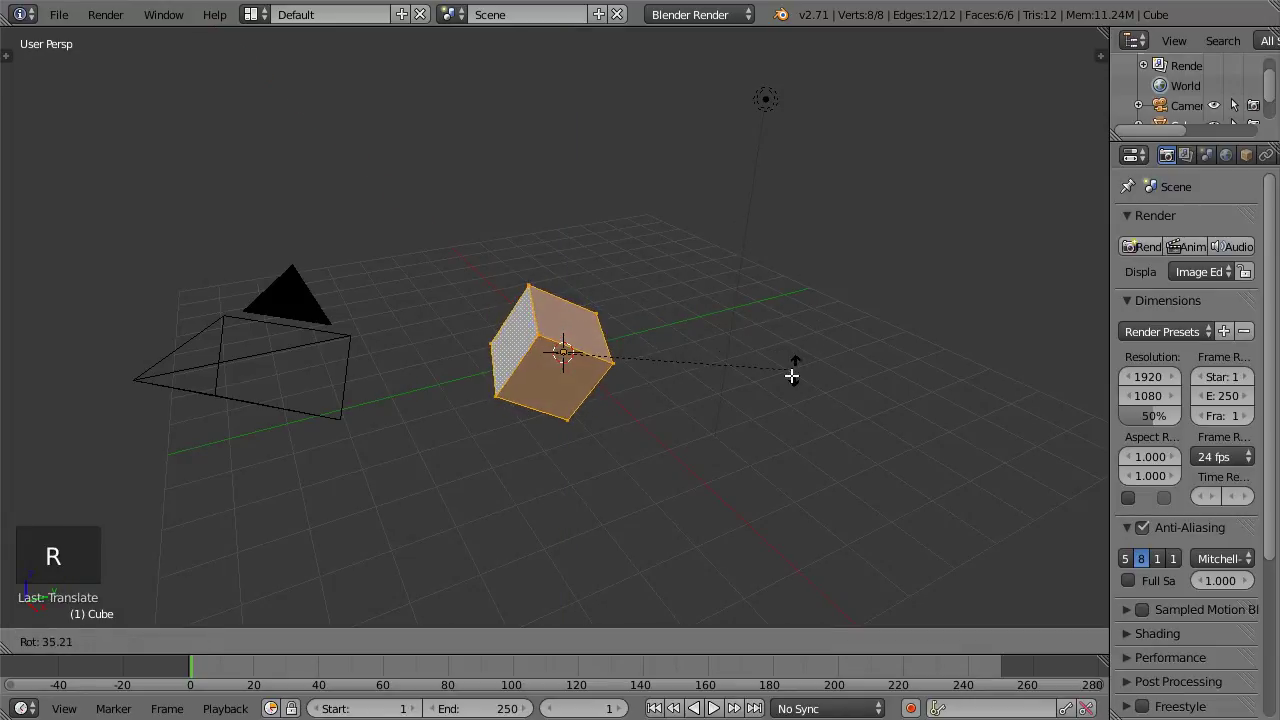
key("z")
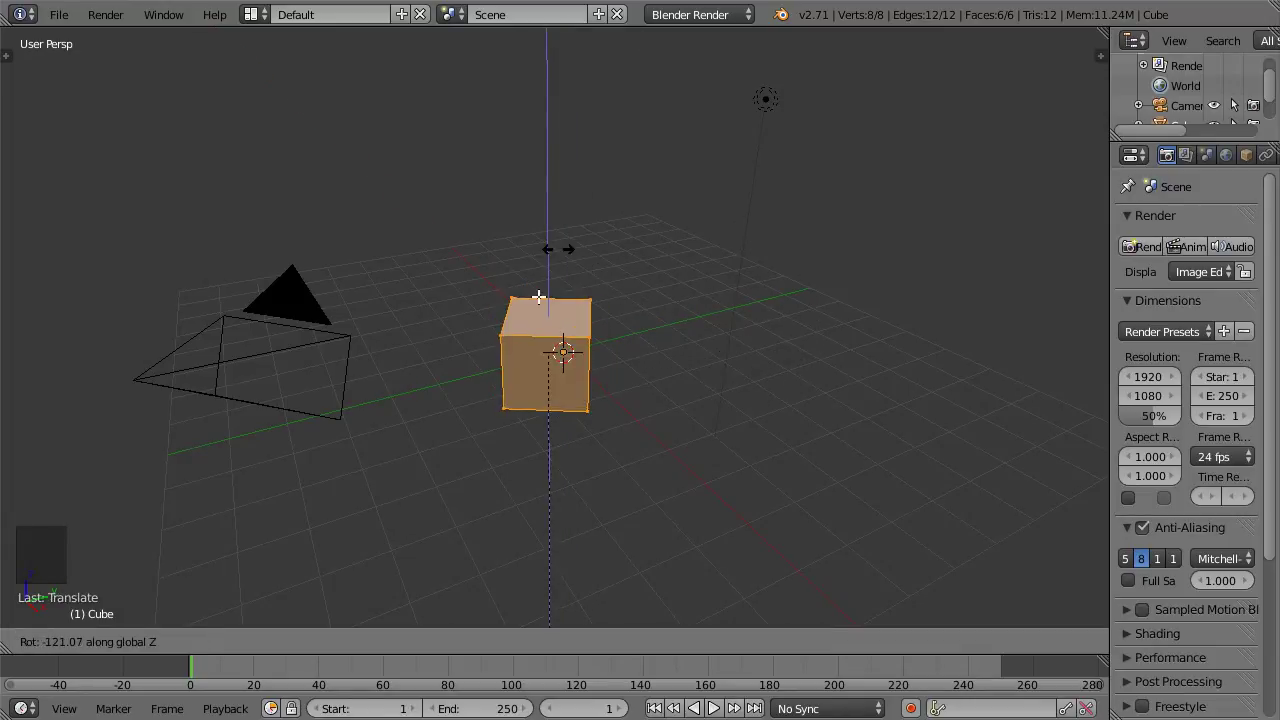
key("x")
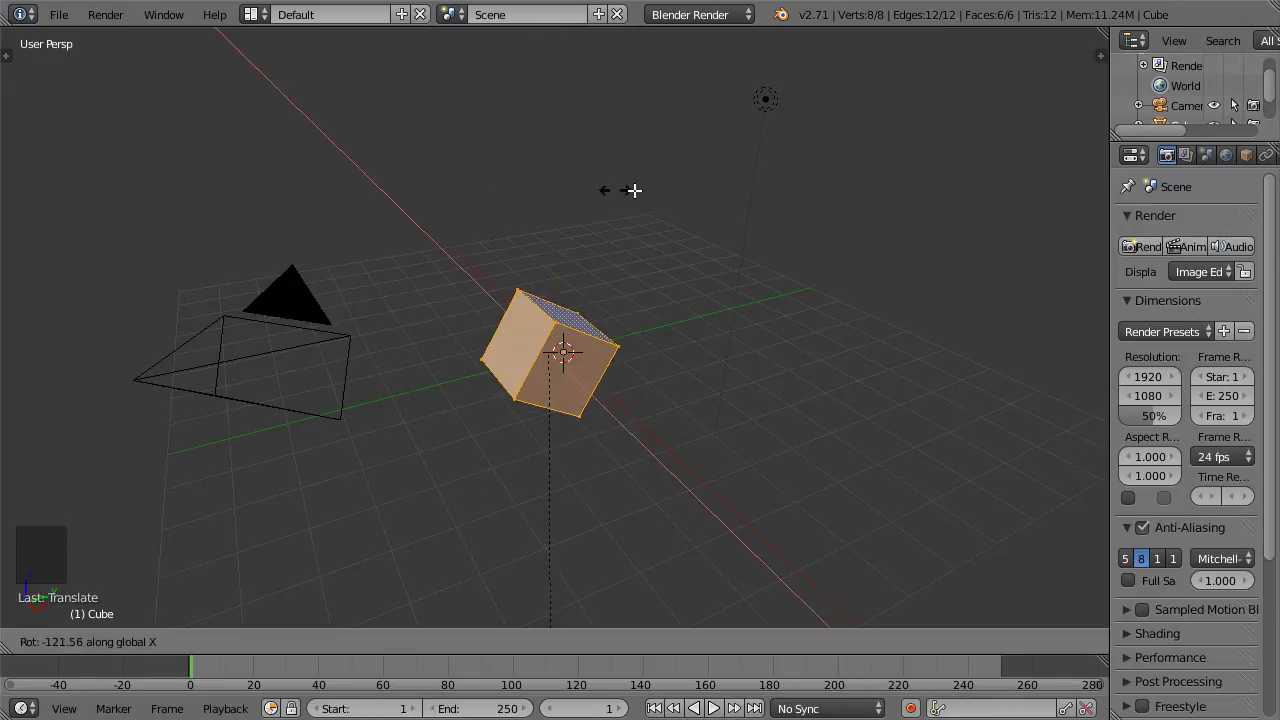
left_click(895, 264)
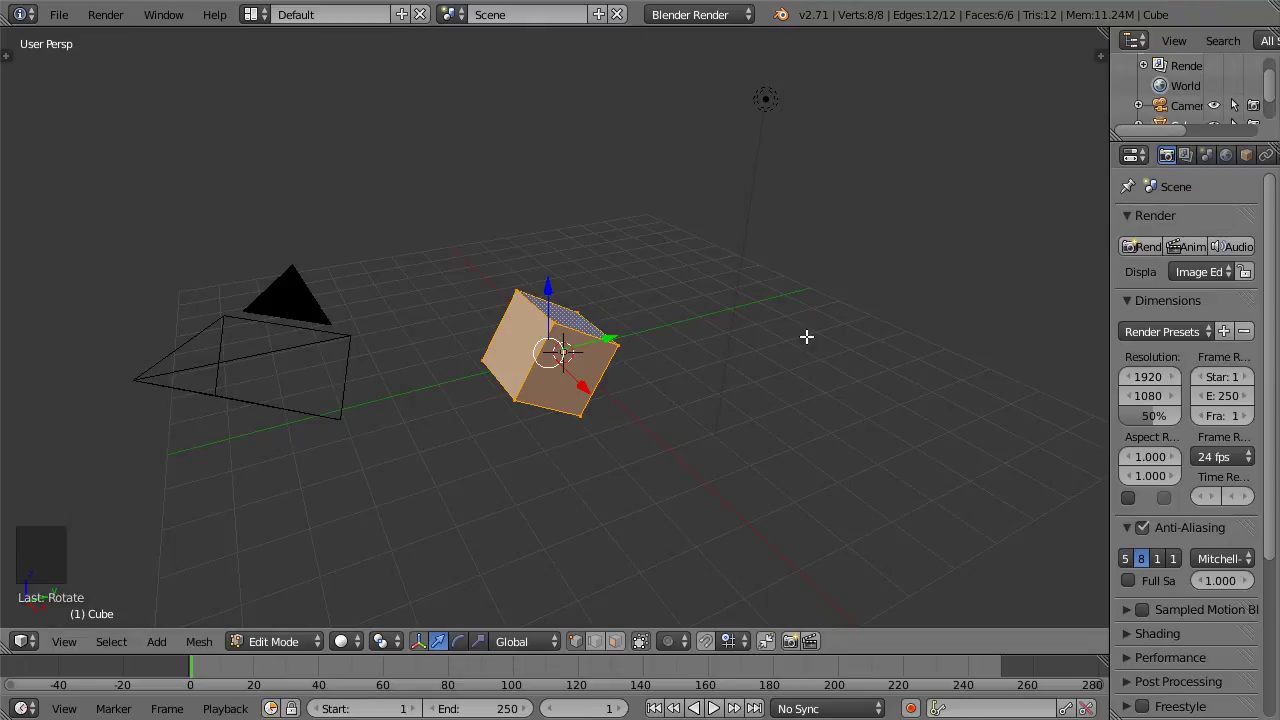
key("ctrl+z")
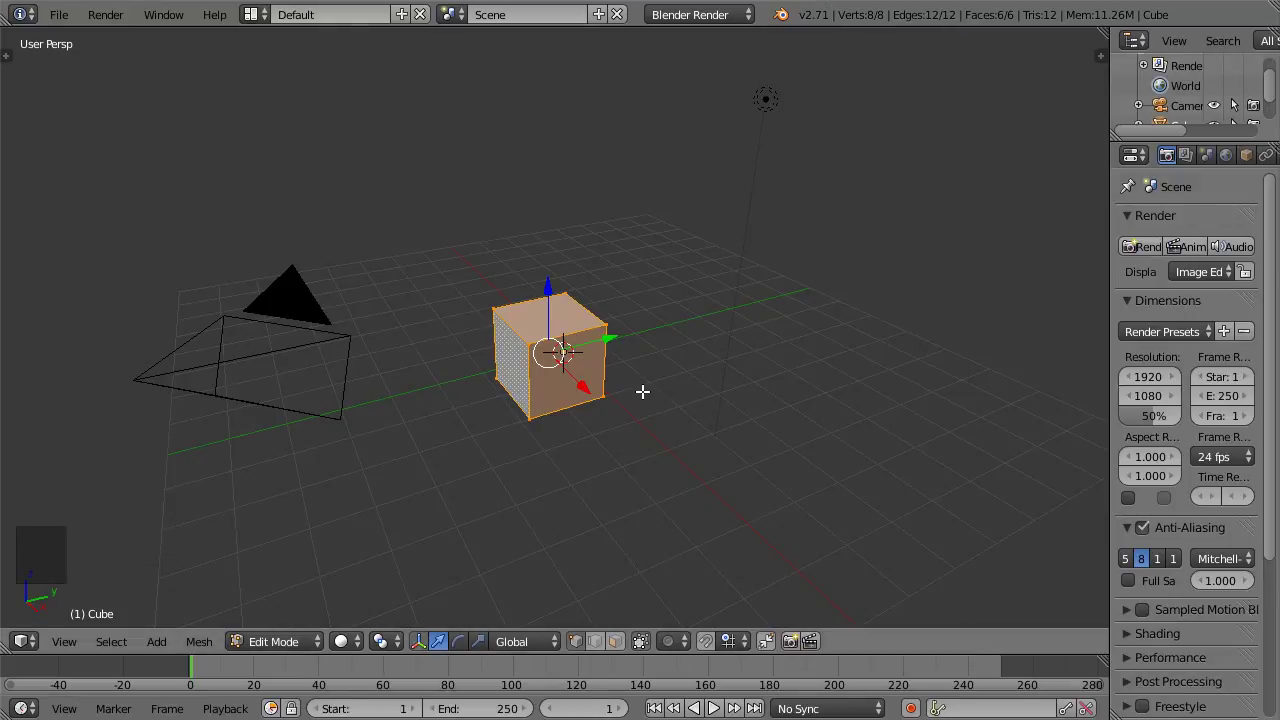
Step: Select the four vertices of the cube's top face and extrude them upward into a second block
right_click(600, 321)
right_click(563, 349, "shift")
right_click(563, 347, "shift")
right_click(553, 258, "shift")
key("e")
left_click(586, 210)
Step: Extrude the right corner vertex of the column's top face outward into a loose edge, and select each of its end vertices
right_click(608, 223)
key("e")
left_click(734, 217)
right_click(640, 220)
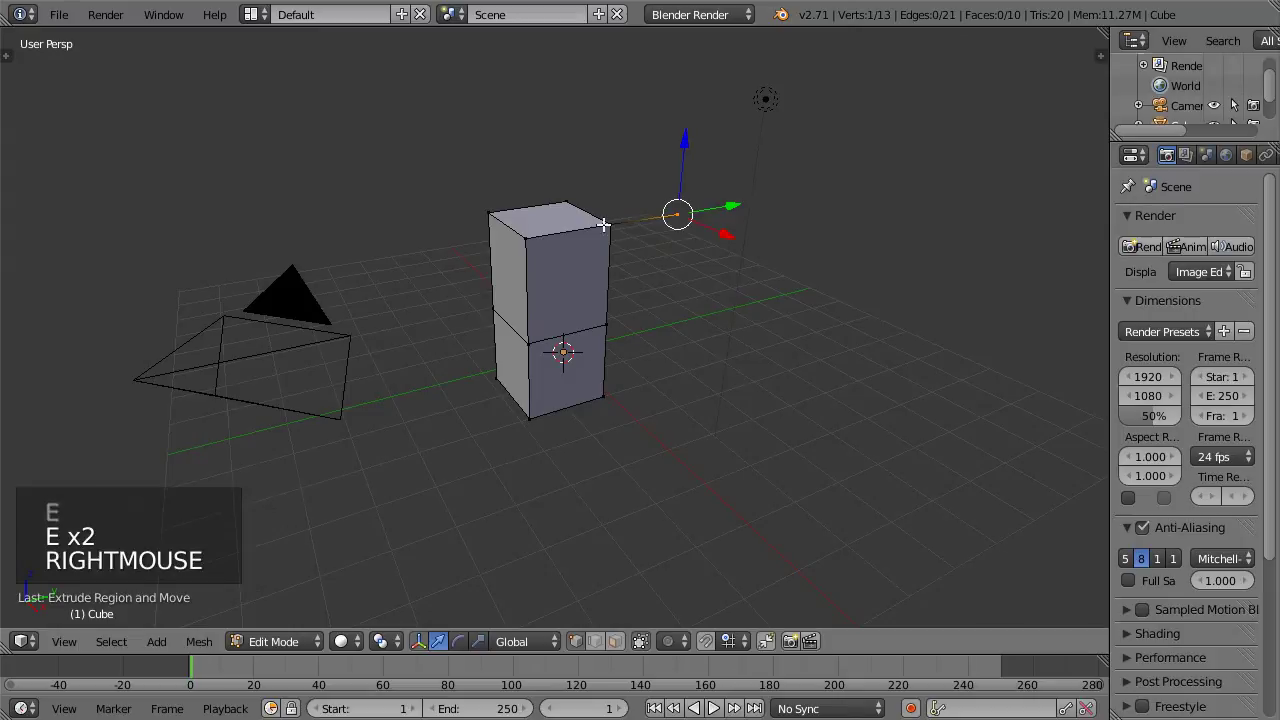
right_click(606, 225)
right_click(670, 211)
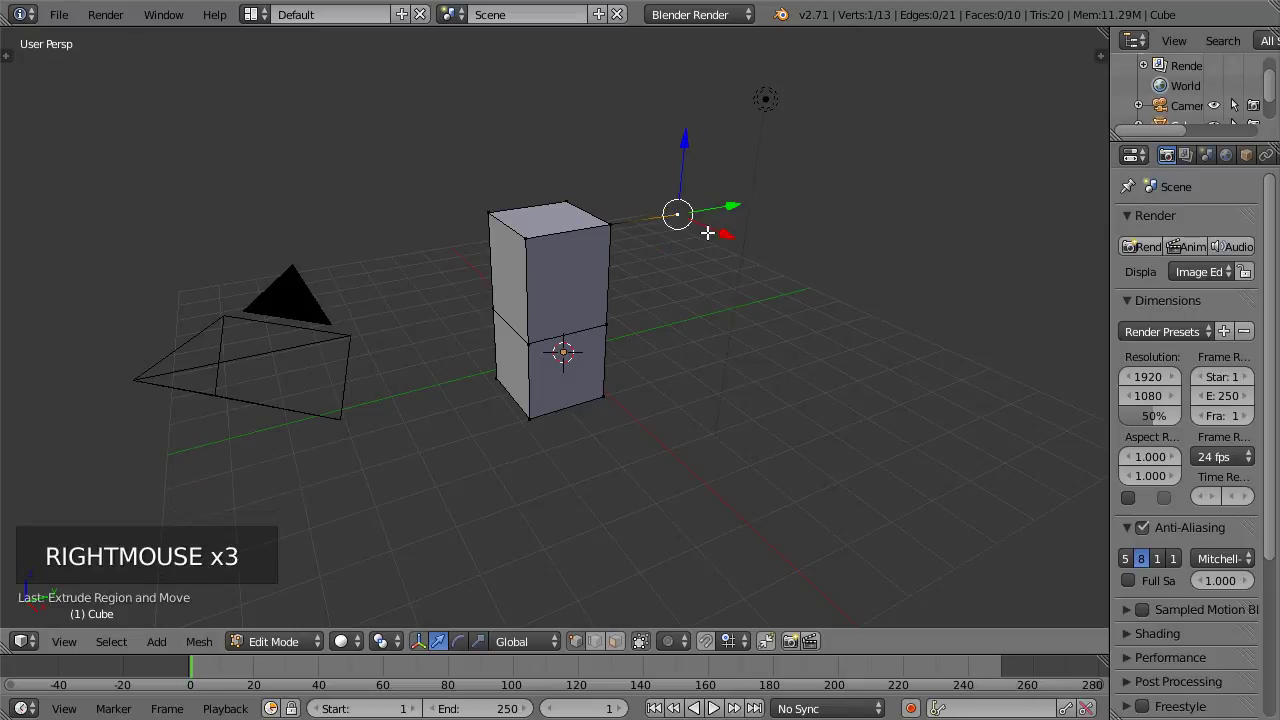
Step: Select the right corner vertex at the column's middle and extrude it twice into an outward chain of two edges
right_click(622, 314)
right_click(618, 319)
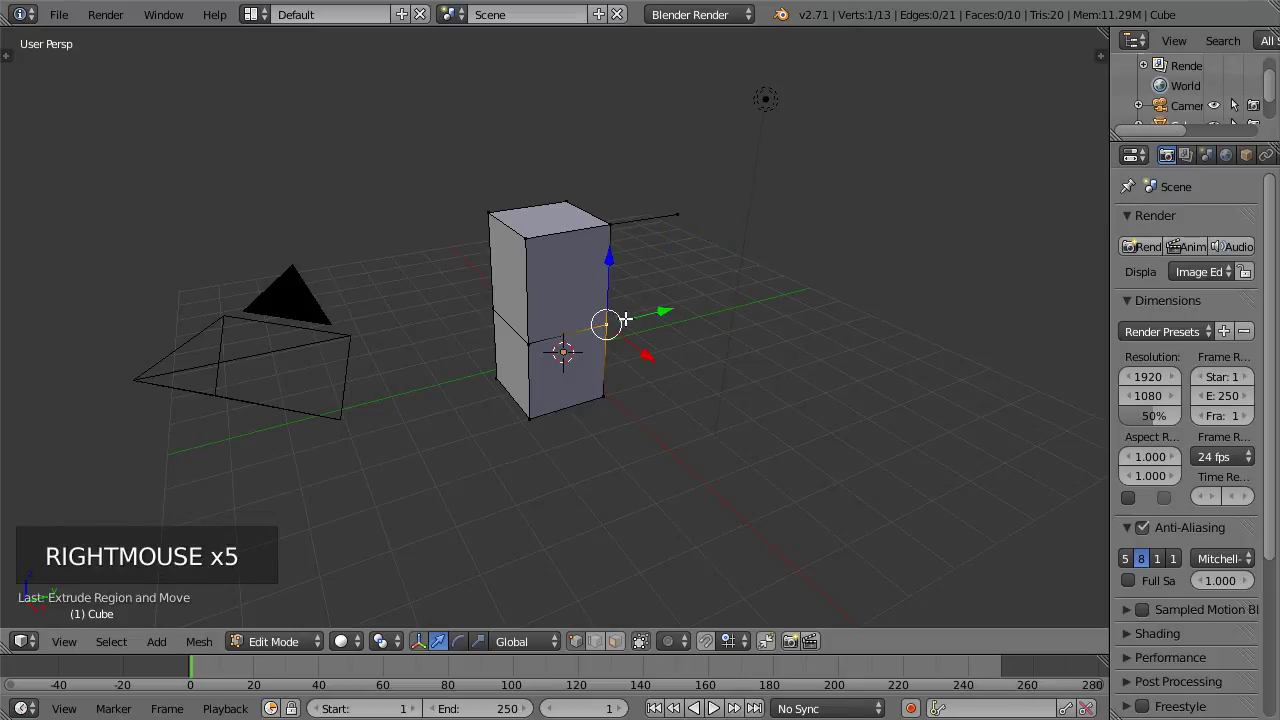
key("e")
left_click(697, 314)
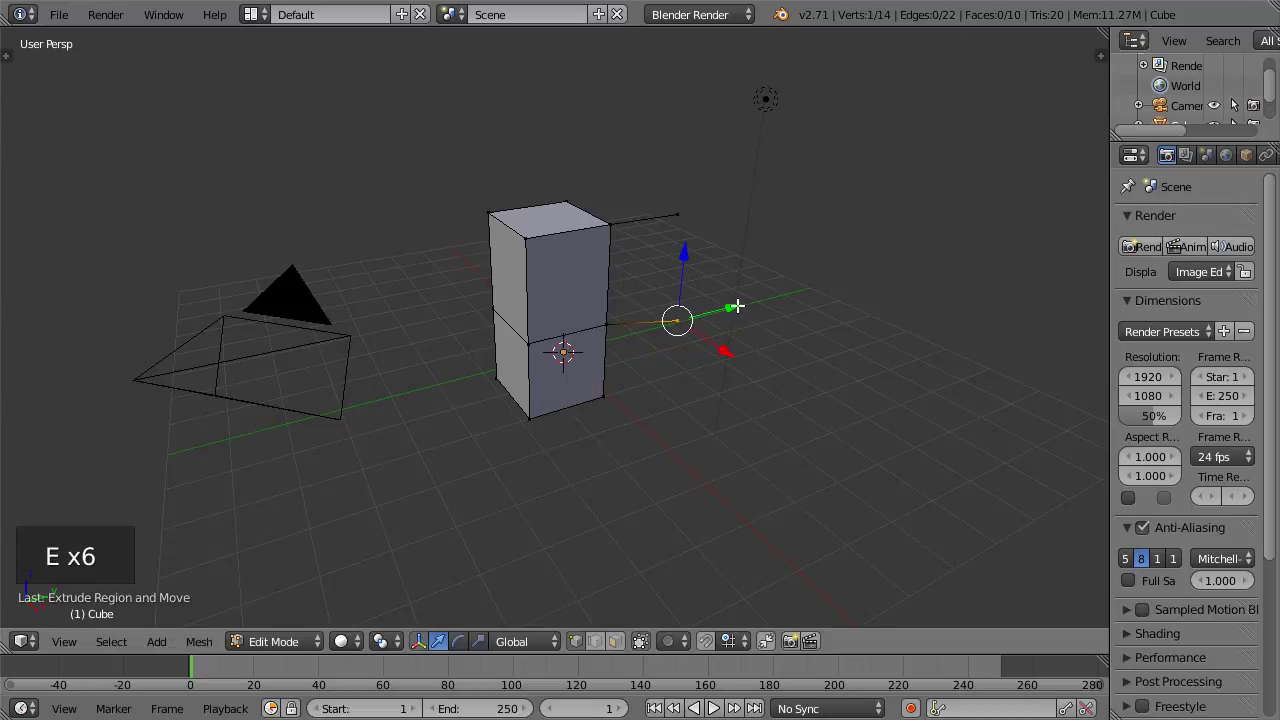
key("e")
left_click(844, 248)
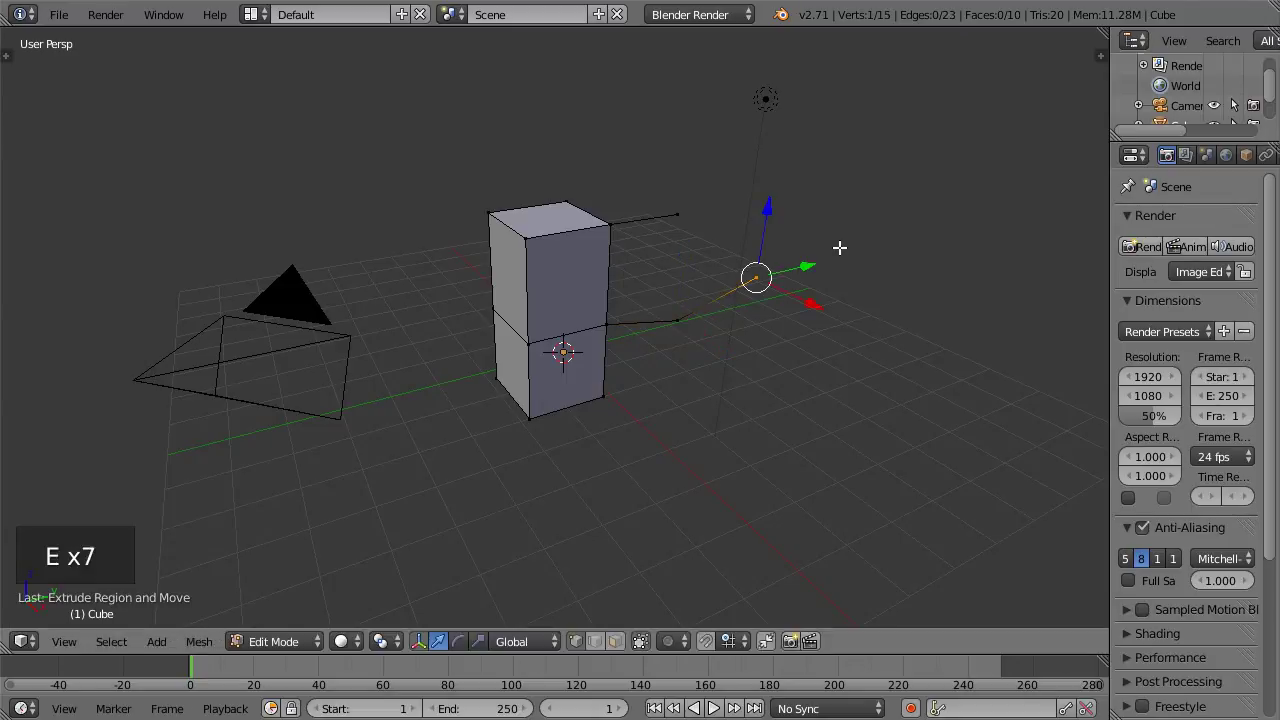
Step: Extrude the end vertex of the upper loose edge outward into a second edge
right_click(677, 212)
key("e")
key("e")
left_click(822, 243)
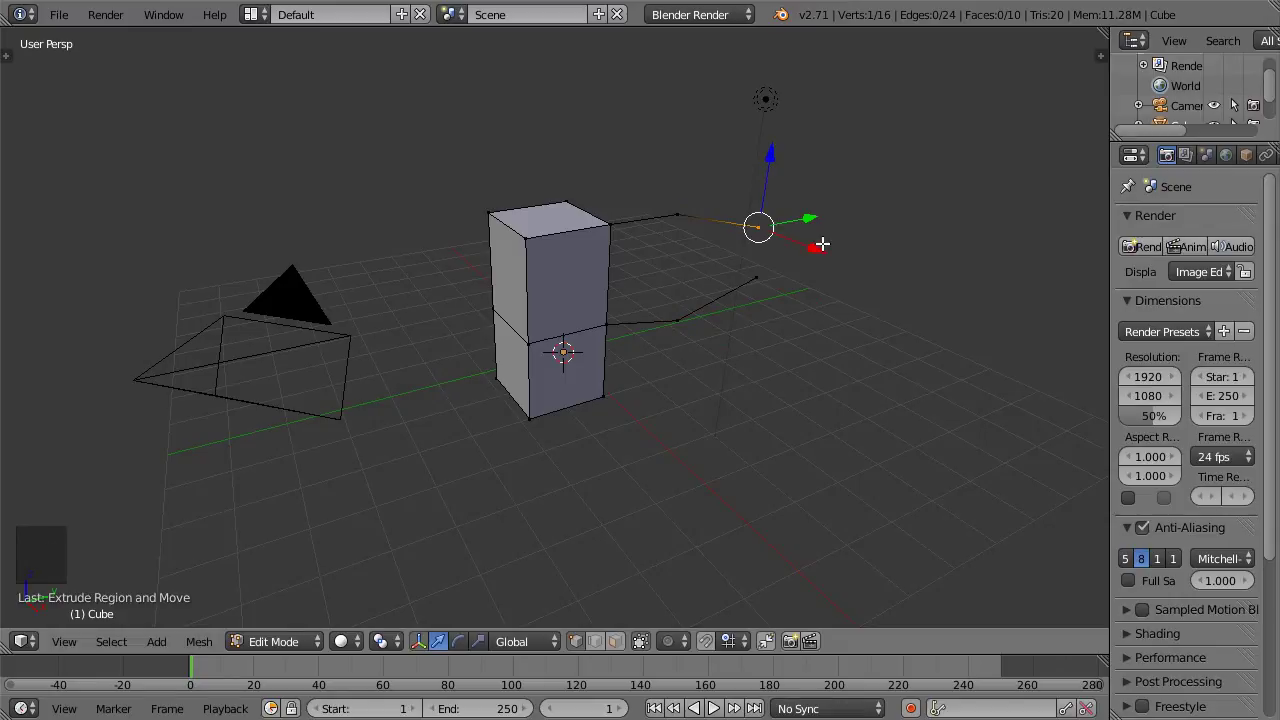
Step: Select the inner two vertices of both the upper and middle edge chains and fill them with a four-sided face beside the column
right_click(757, 226)
right_click(677, 213)
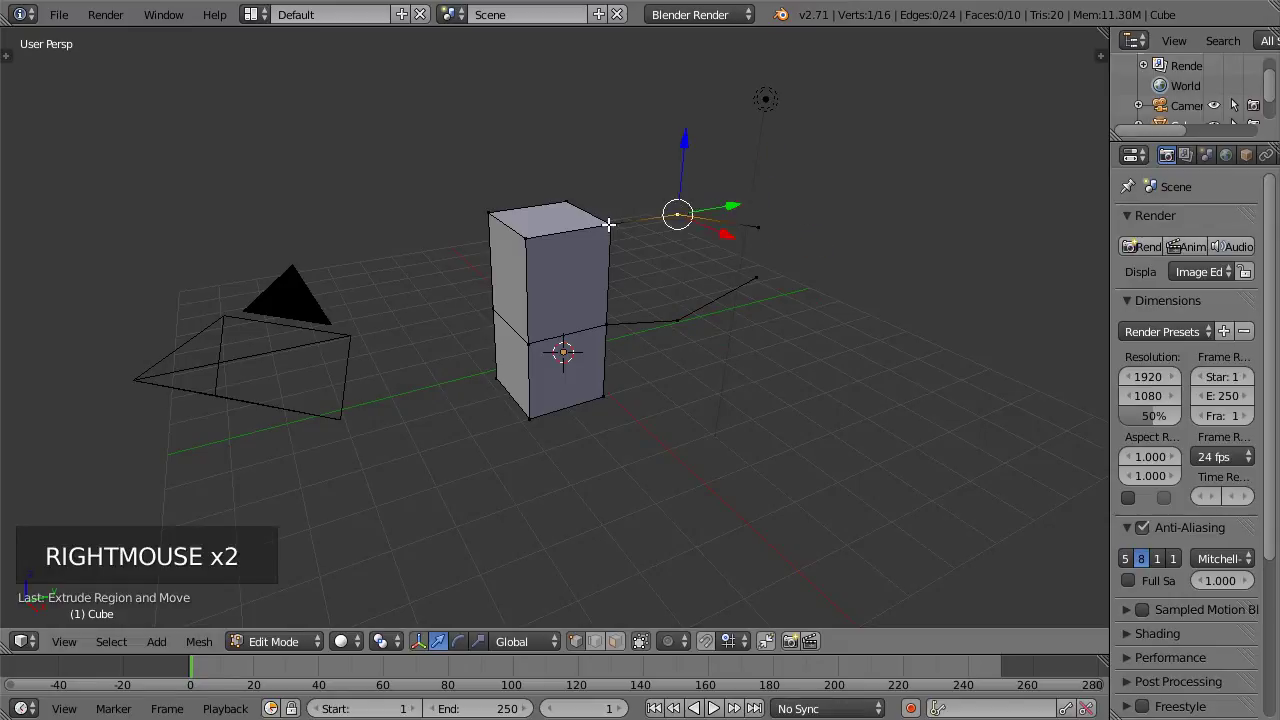
right_click(609, 225, "shift")
right_click(604, 323, "shift")
right_click(677, 320, "shift")
key("f")
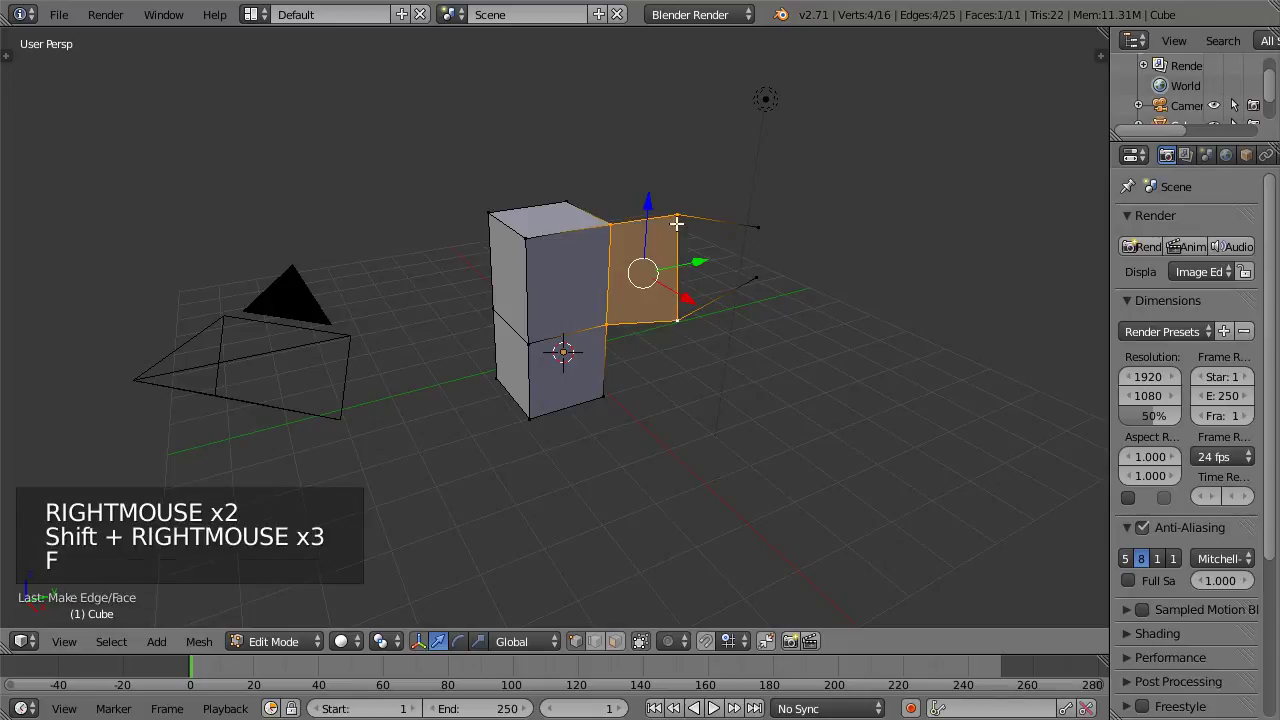
Step: Duplicate the new face's outer upper vertex above itself, connect the two vertices with an edge, and deselect everything
right_click(677, 215)
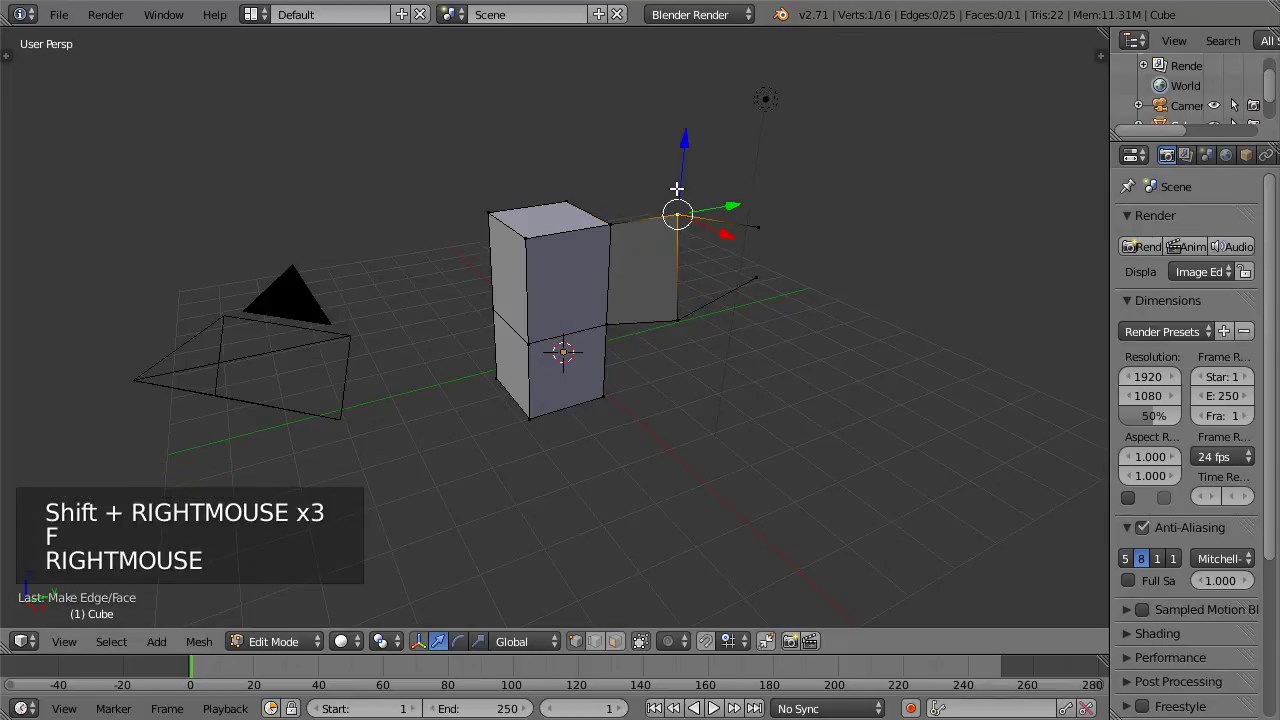
key("shift+d")
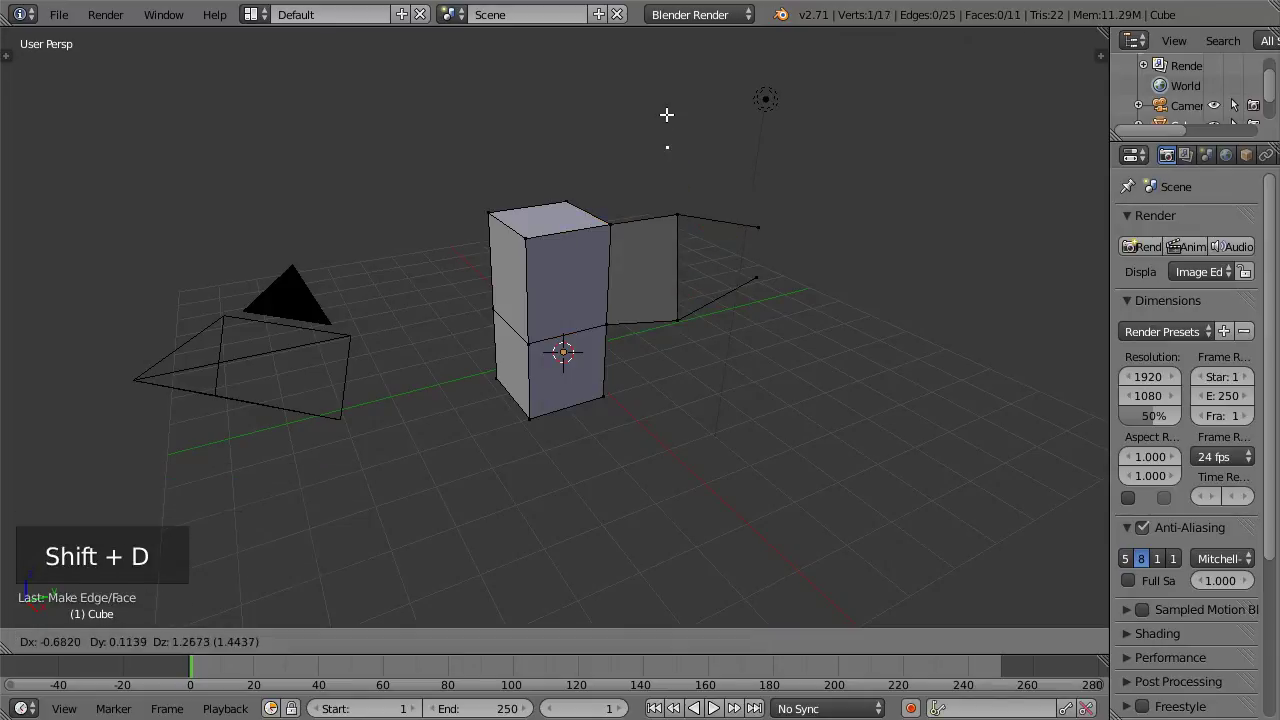
left_click(674, 113)
right_click(678, 213)
right_click(678, 141, "shift")
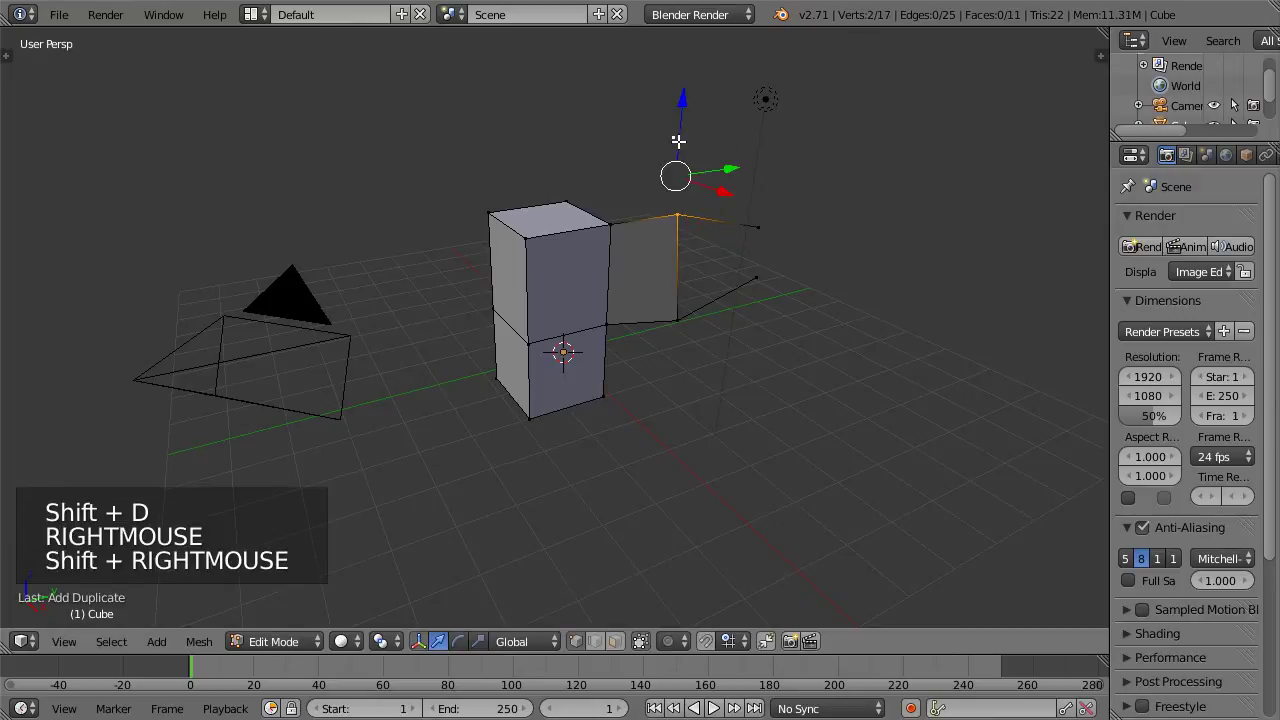
key("f")
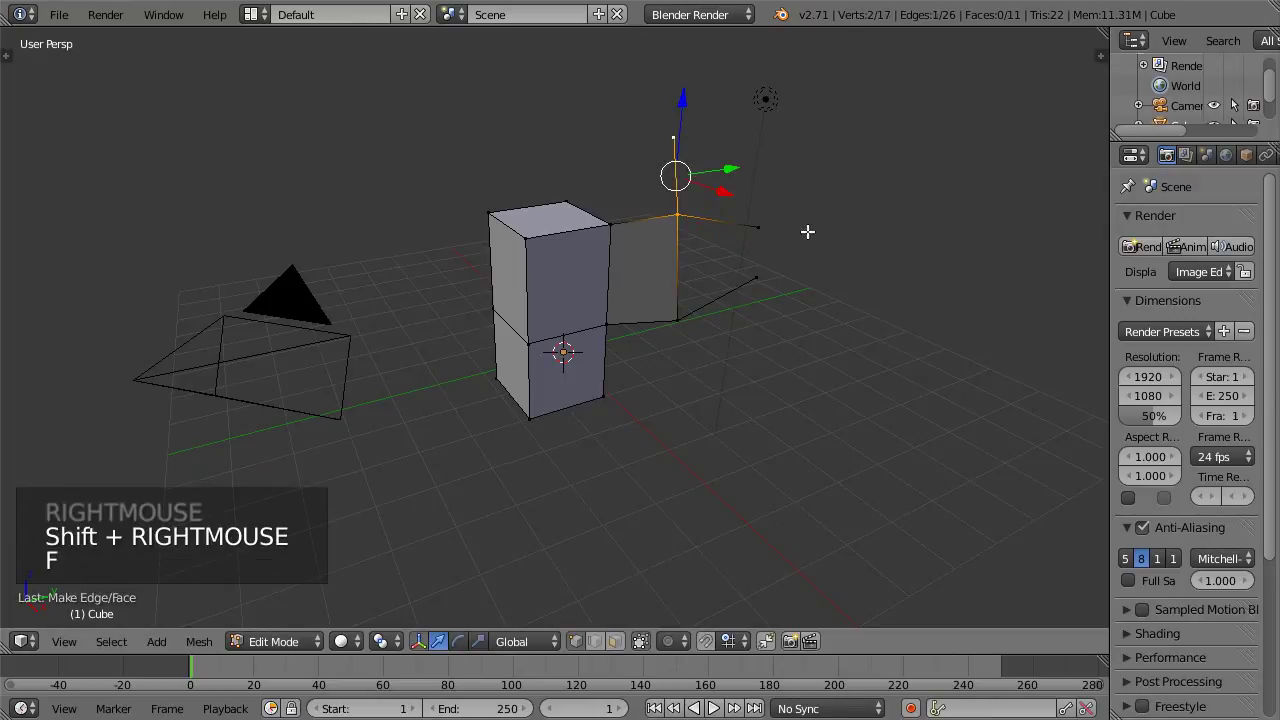
key("a")
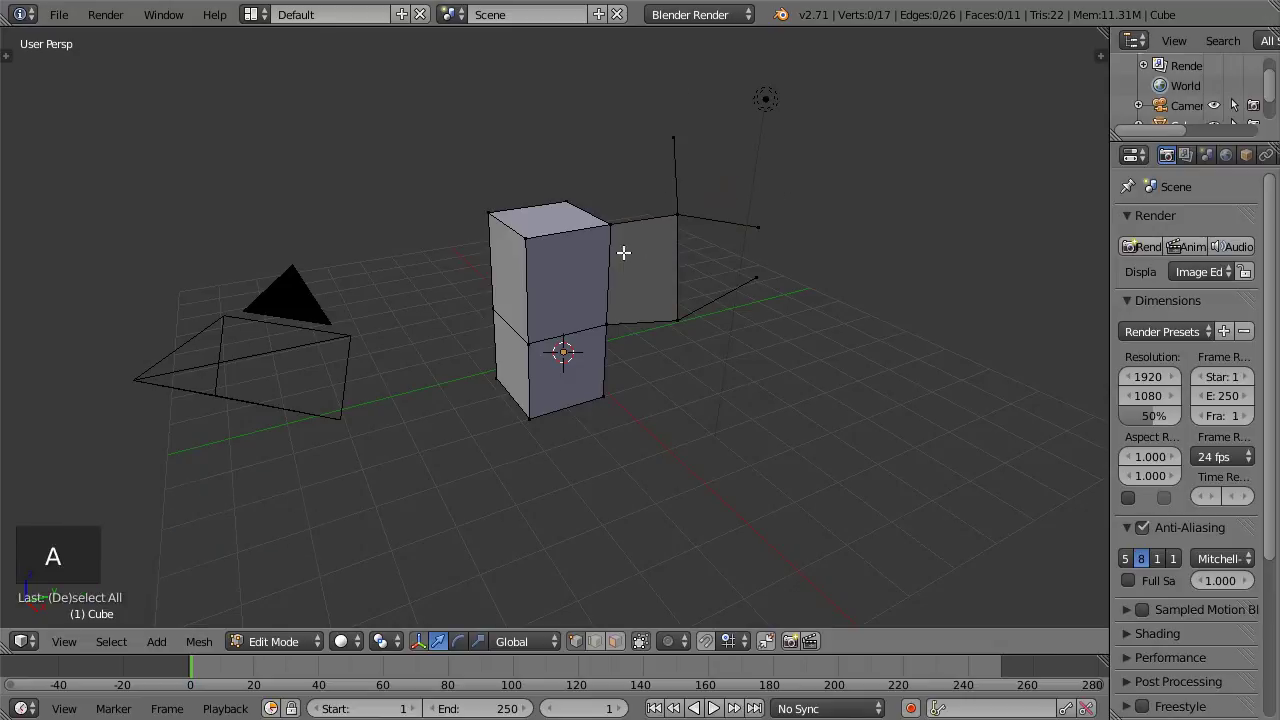
Step: Add a horizontal loop cut around the middle of the column's lower block and deselect it
middle_click_drag(583, 257, 547, 252)
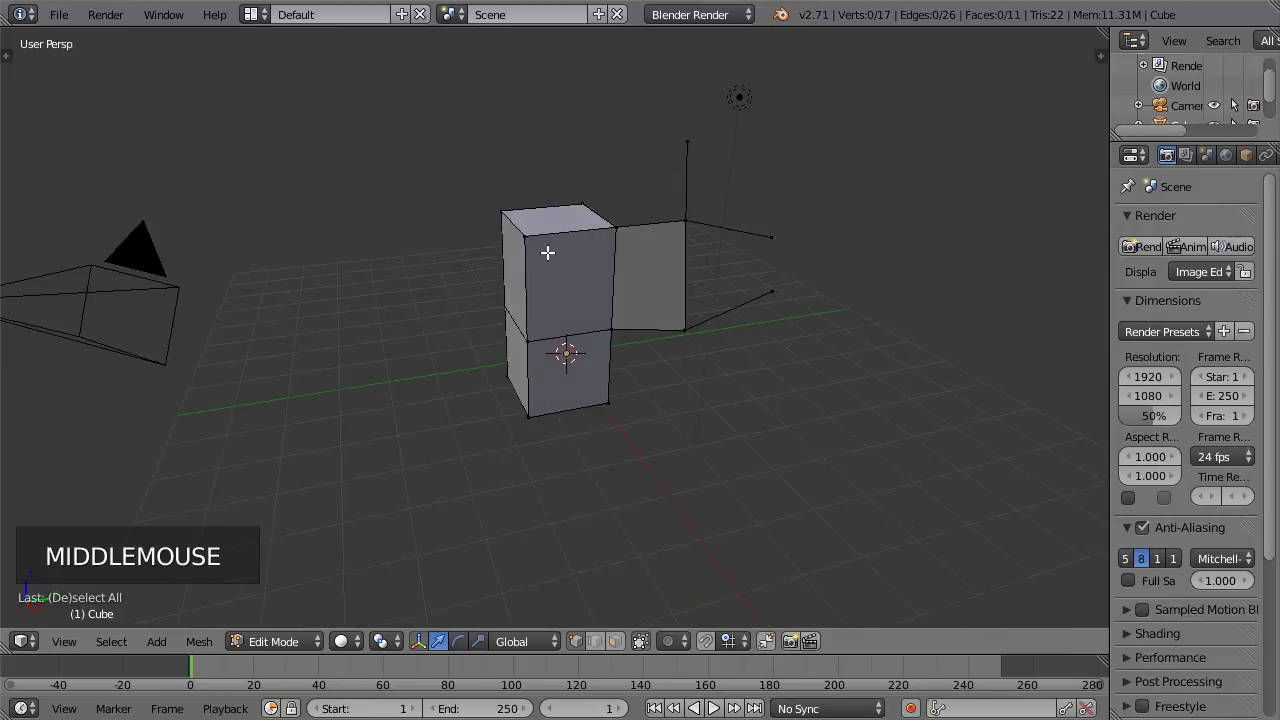
key("ctrl+r")
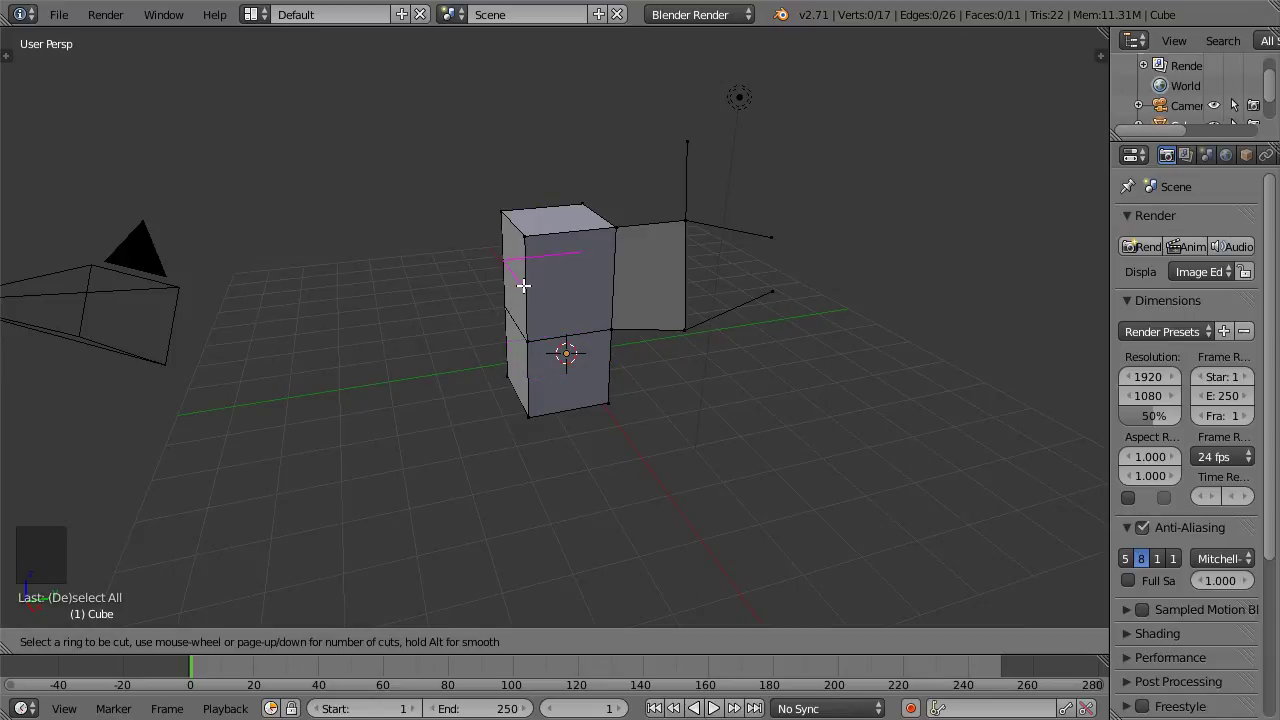
left_click(530, 362)
left_click(530, 362)
key("a")
Step: Add a vertical loop cut through the centre of the column and deselect it
key("ctrl+r")
left_click(565, 367)
left_click(565, 367)
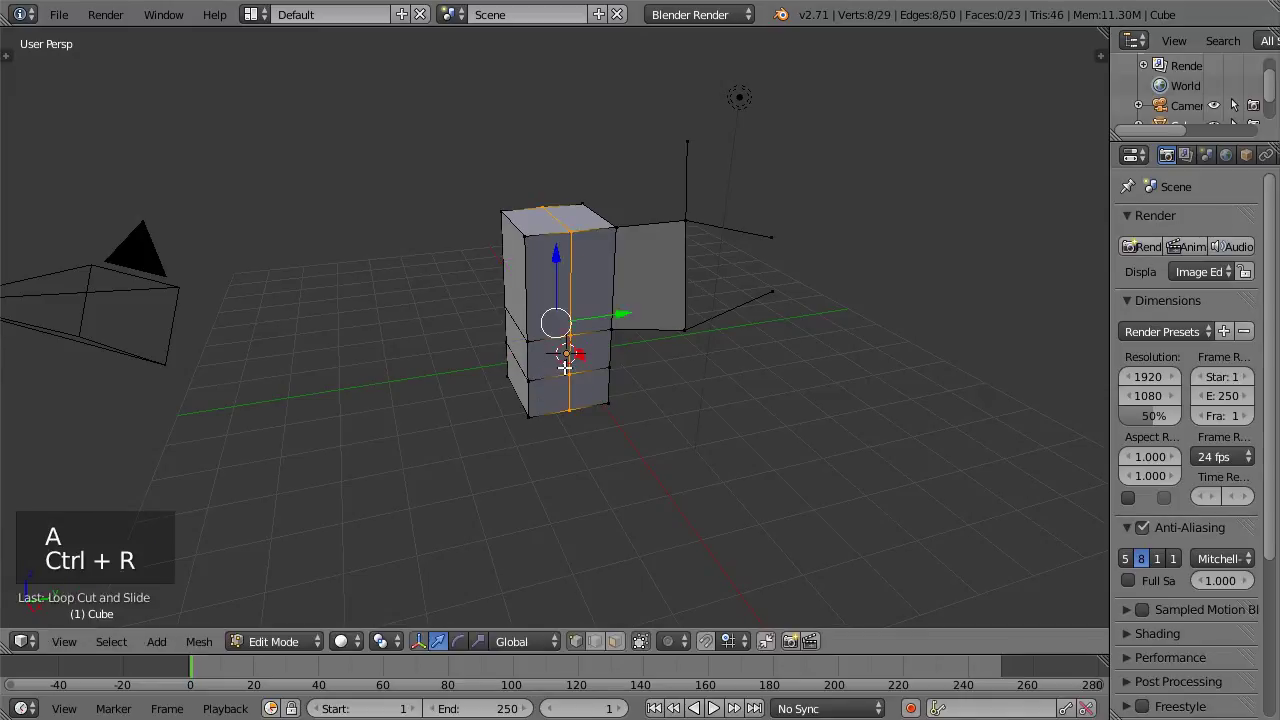
key("a")
Step: Add another vertical loop cut on the column, slide it close to the front corner edge, and deselect it
key("ctrl+r")
left_click(563, 358)
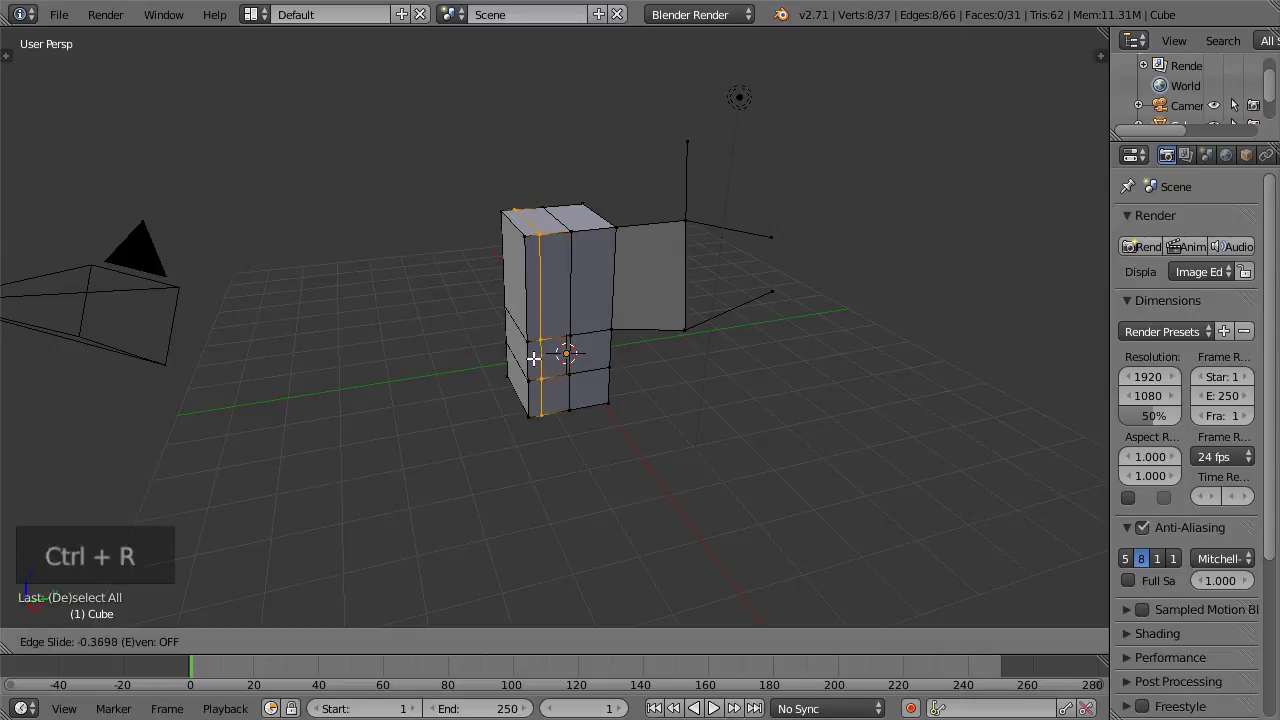
left_click(531, 356)
key("a")
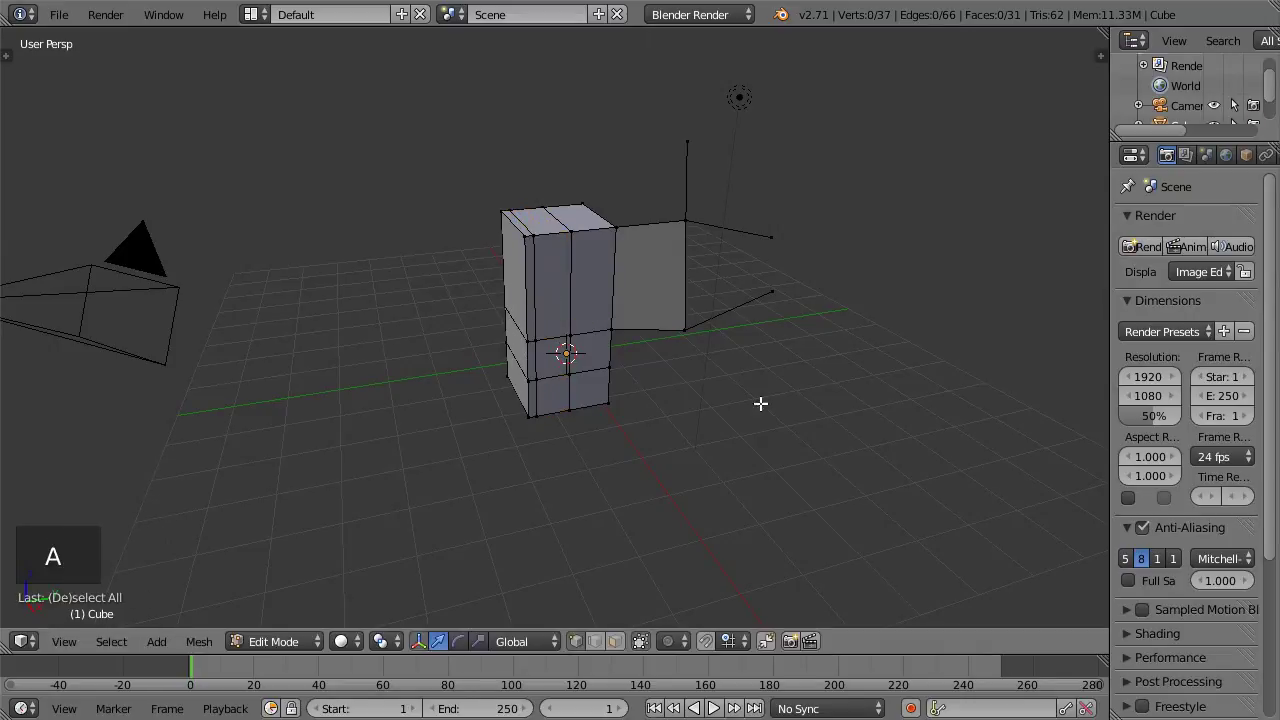
Step: Select the column's central vertical edge loop and the horizontal loop between the two blocks in turn, deselecting each
right_click(571, 352, "alt")
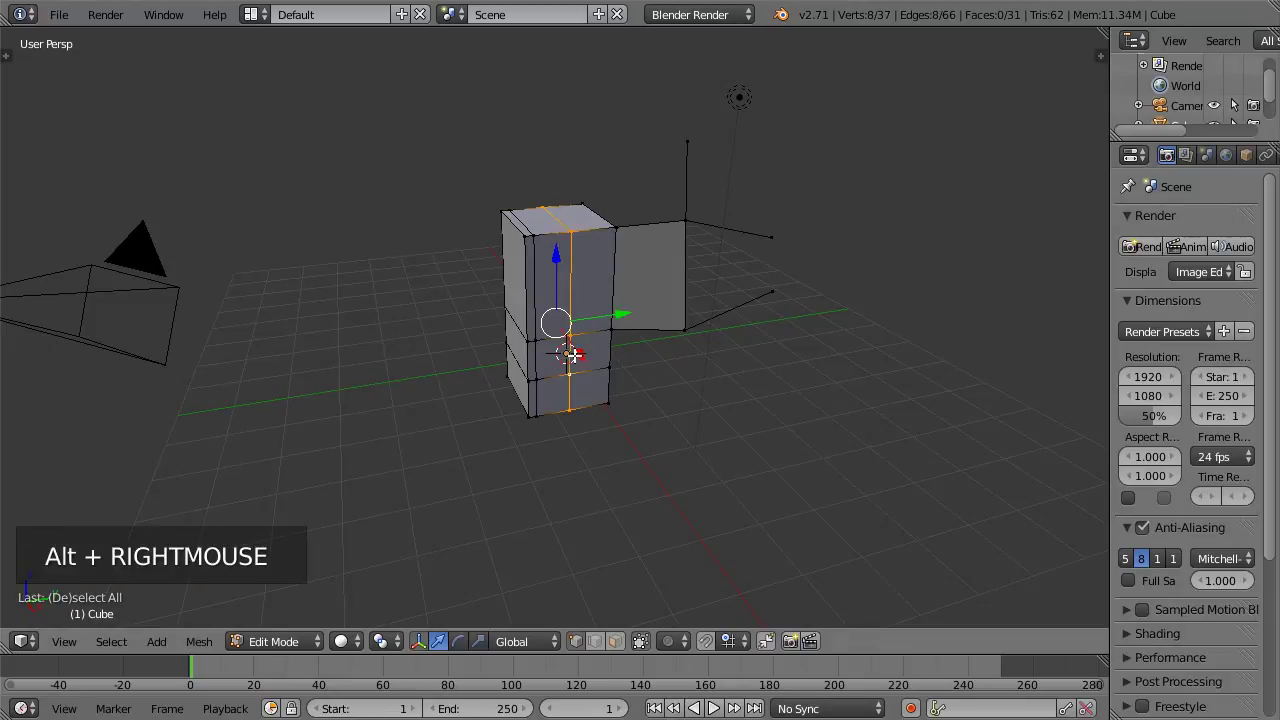
key("a")
right_click(556, 337, "alt")
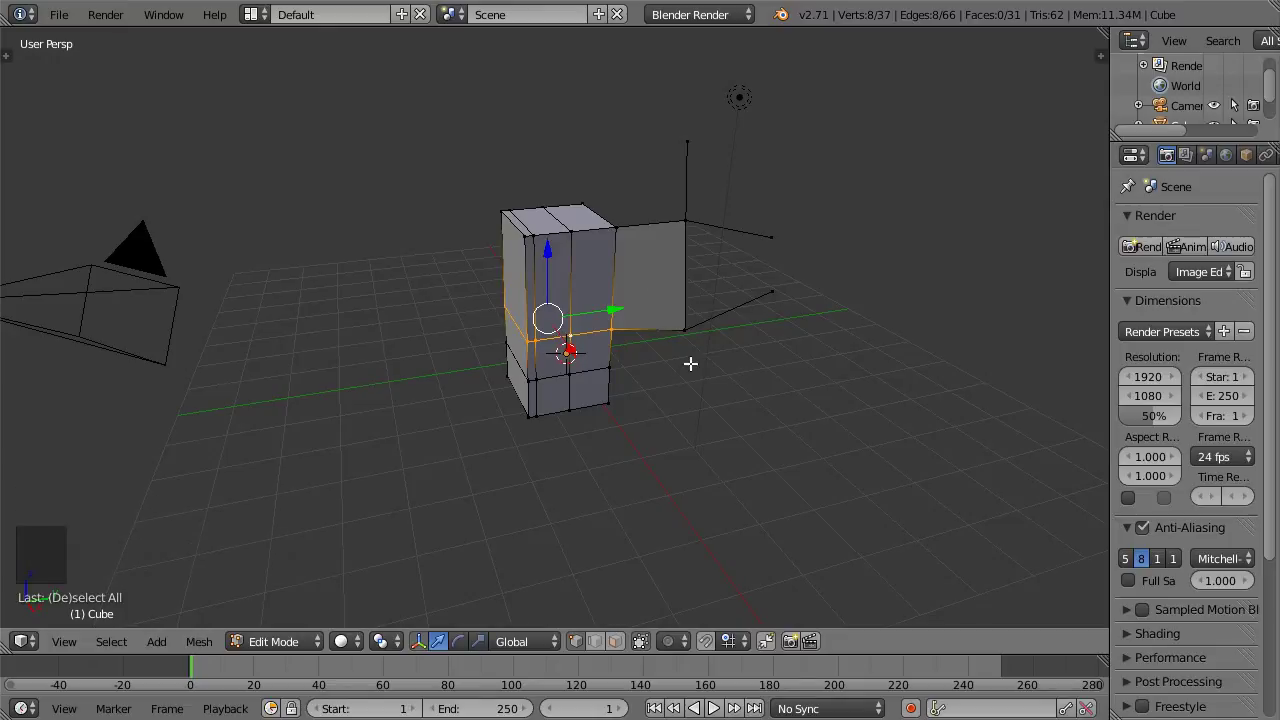
key("a")
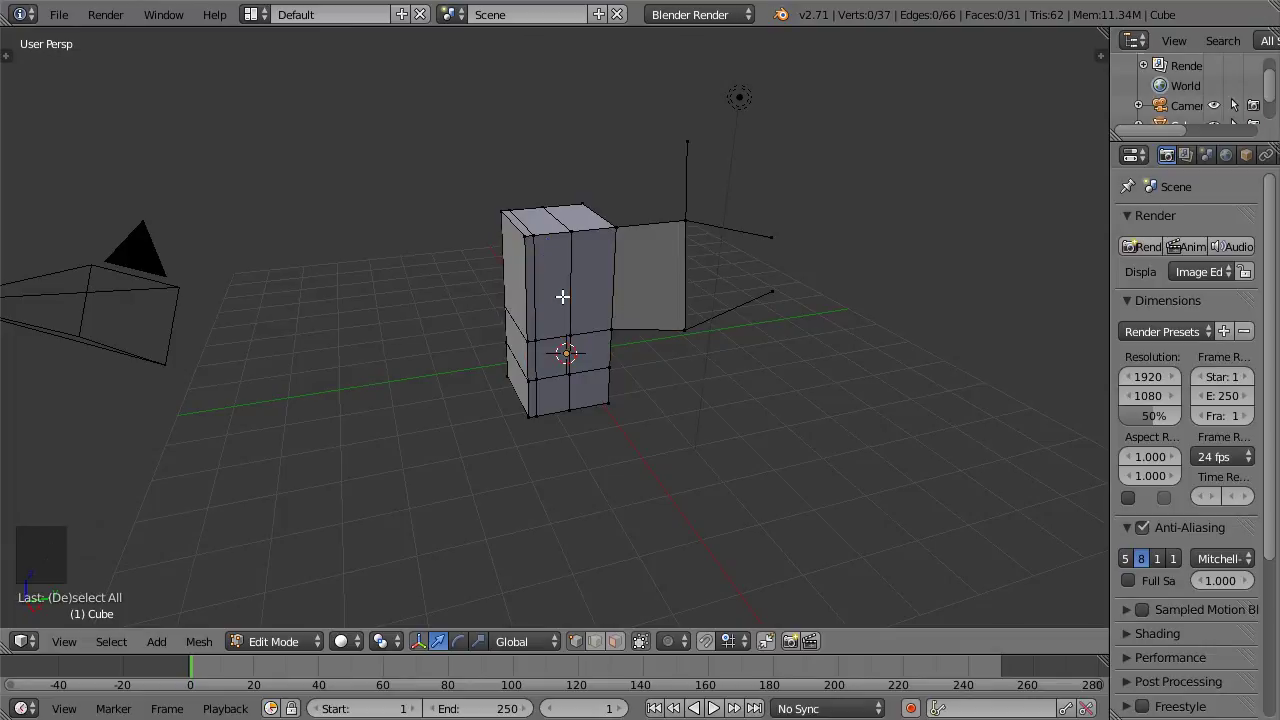
Step: Toggle the selection of the whole mesh on and off repeatedly
key("a")
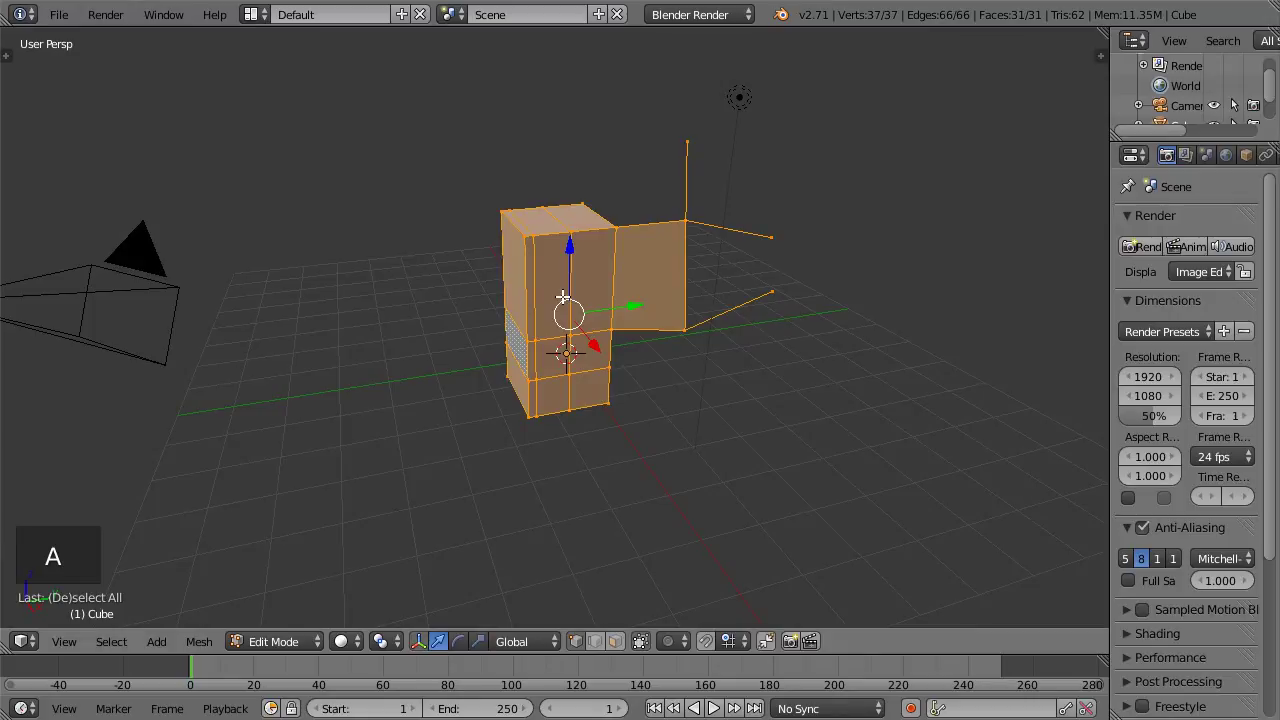
key("a")
key("a")
key("a")
key("a")
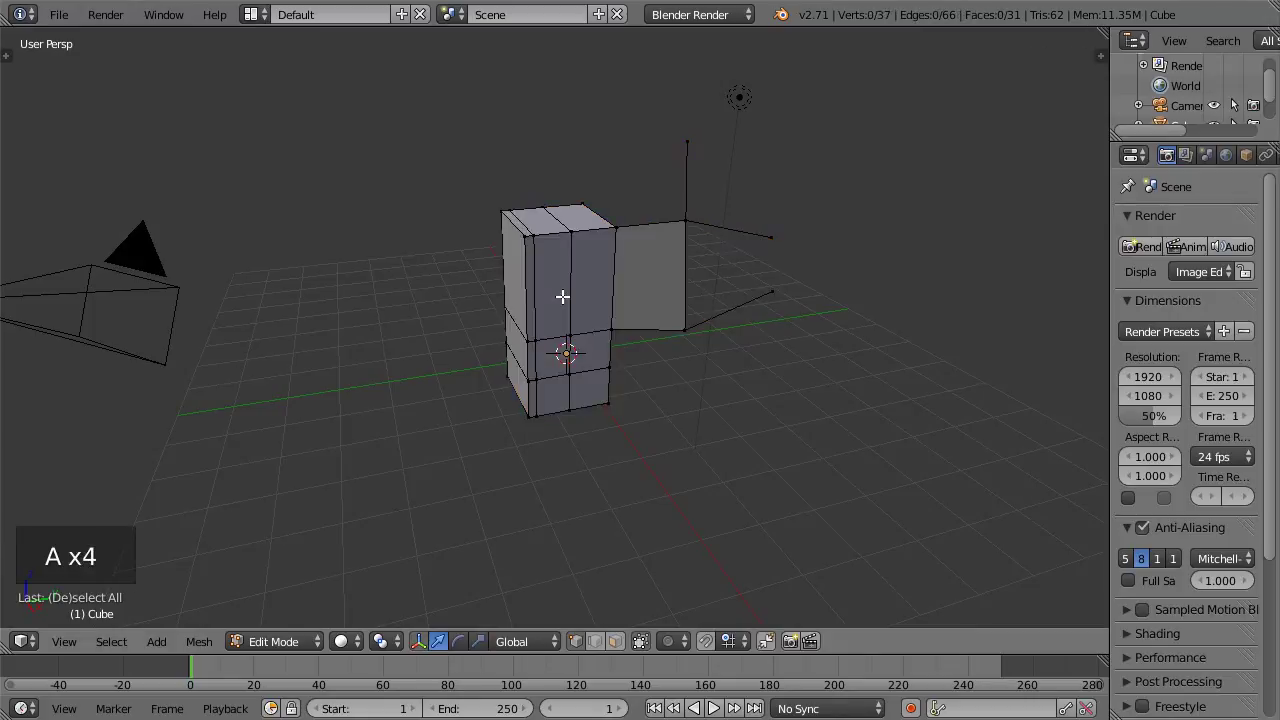
key("a")
Step: Raise the column's front top corner vertex using proportional editing with an adjusted influence radius, and turn proportional editing off
key("o")
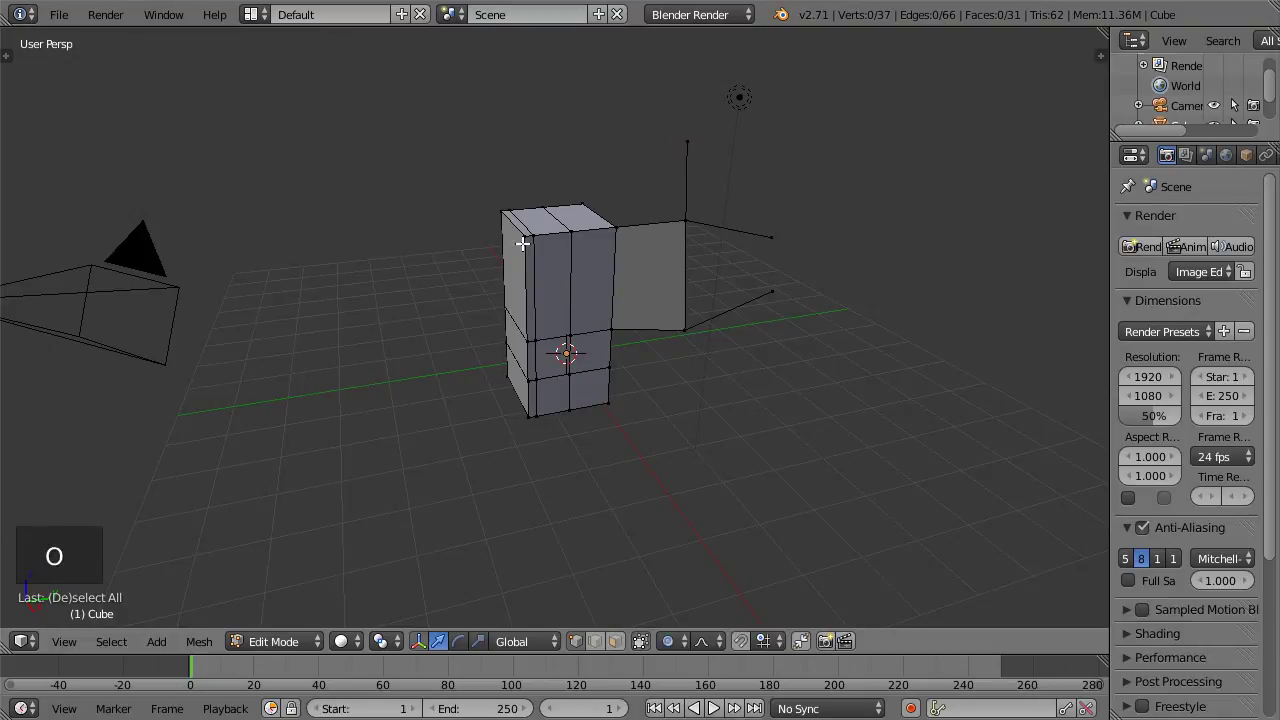
right_click(521, 242)
left_click_drag(525, 178, 534, 120)
scroll(523, 180, "down", 3)
scroll(526, 179, "up", 2)
scroll(526, 200, "down", 10)
scroll(529, 216, "up", 2)
scroll(534, 251, "down", 2)
scroll(534, 253, "down", 1)
left_click(703, 644)
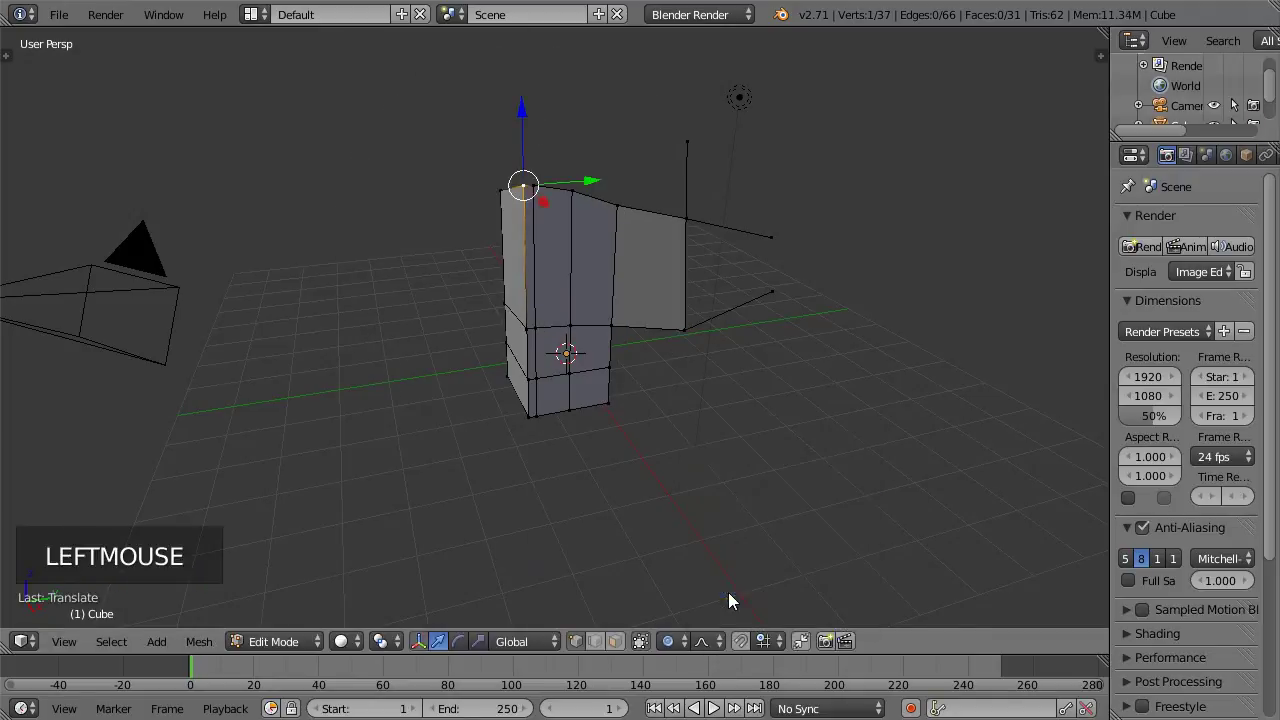
key("o")
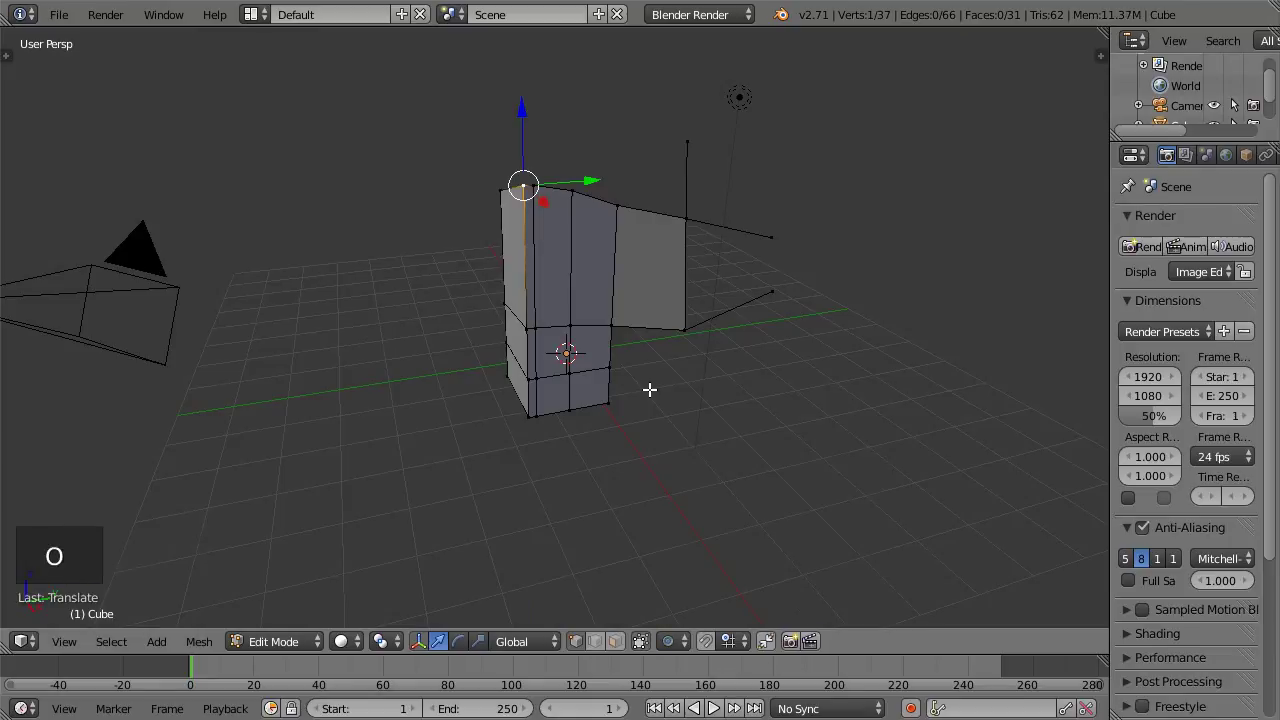
Step: Select the whole mesh, recalculate its normals to face outward, and deselect everything
key("a")
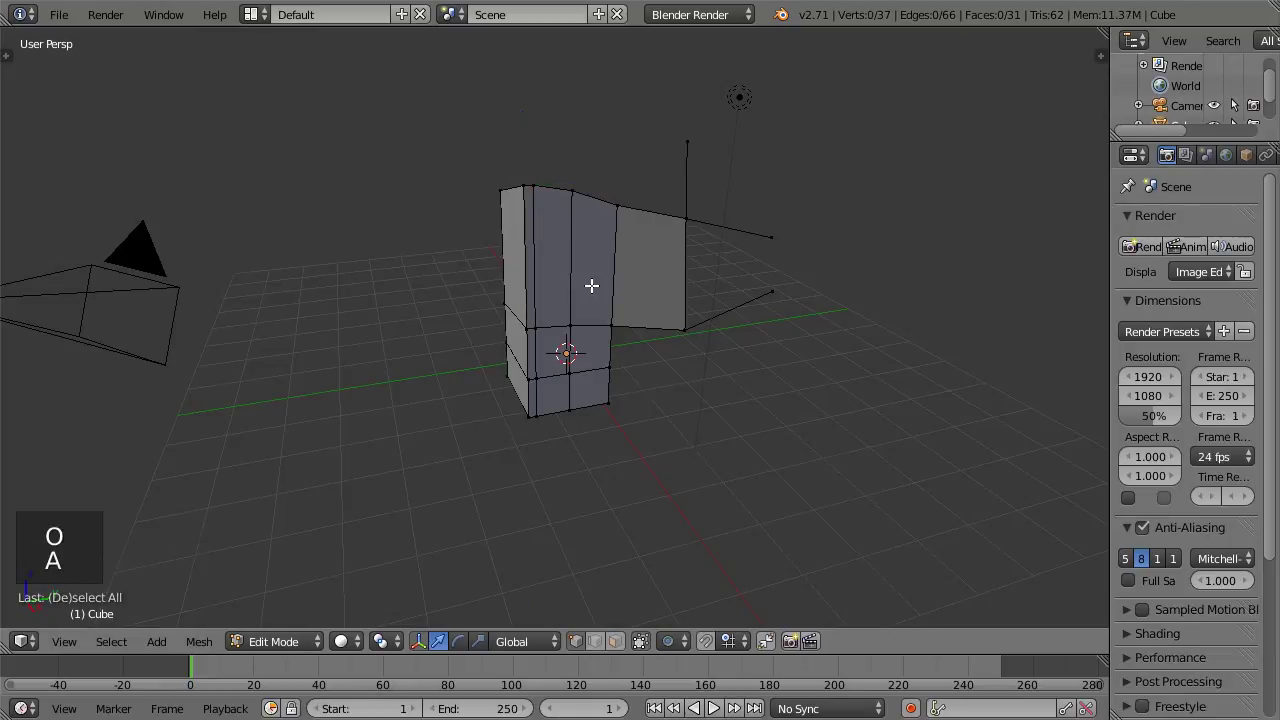
key("a")
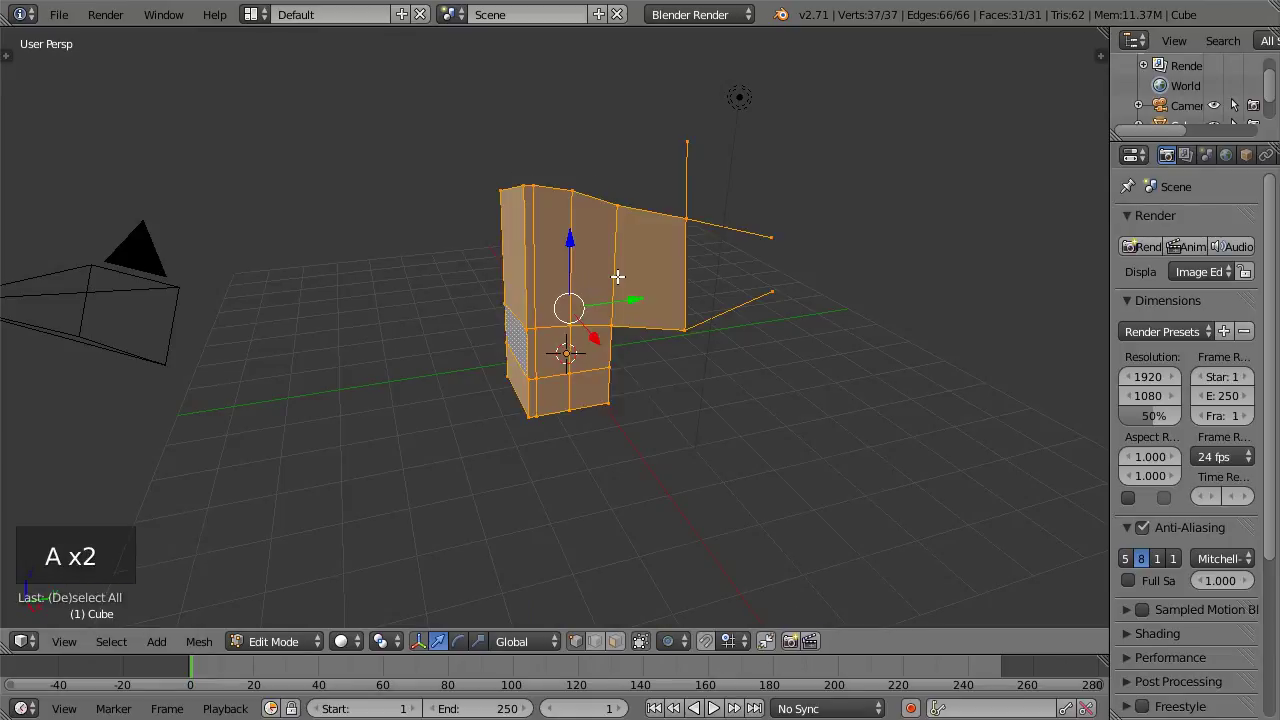
key("ctrl+n")
key("a")
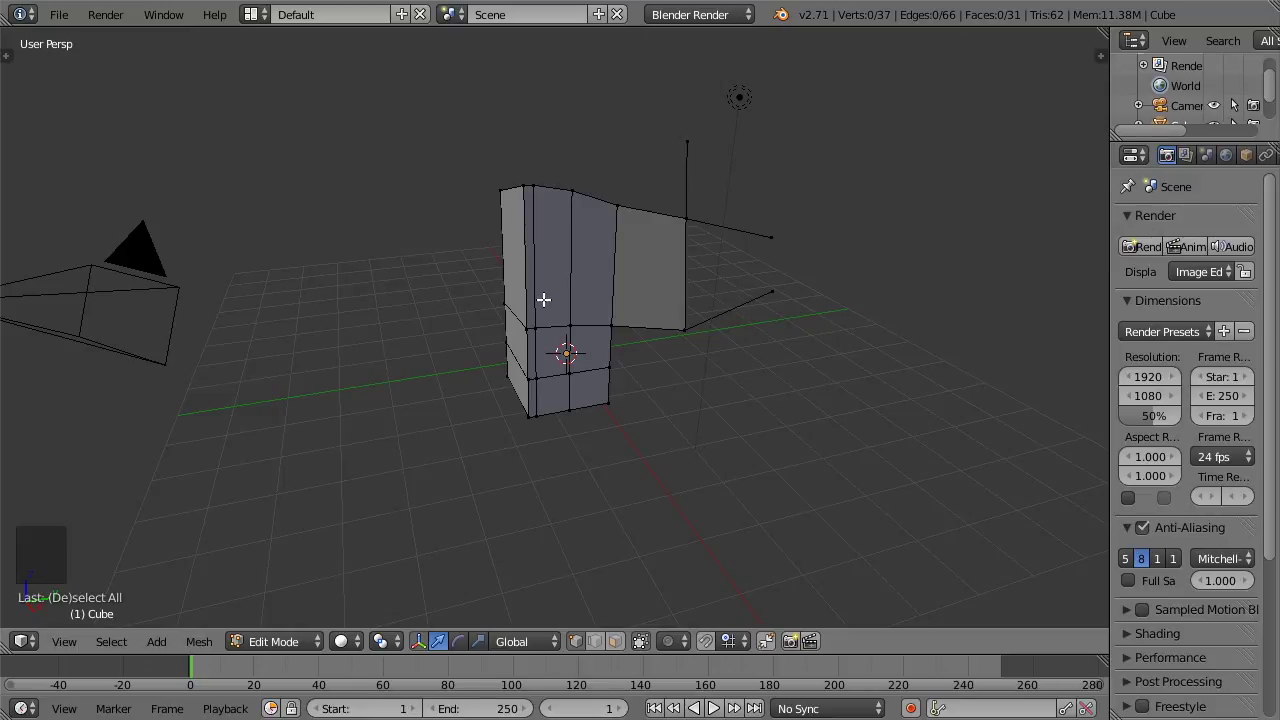
Step: Switch to face select mode and hide the two wide front faces of the column's upper block
key("ctrl+Tab")
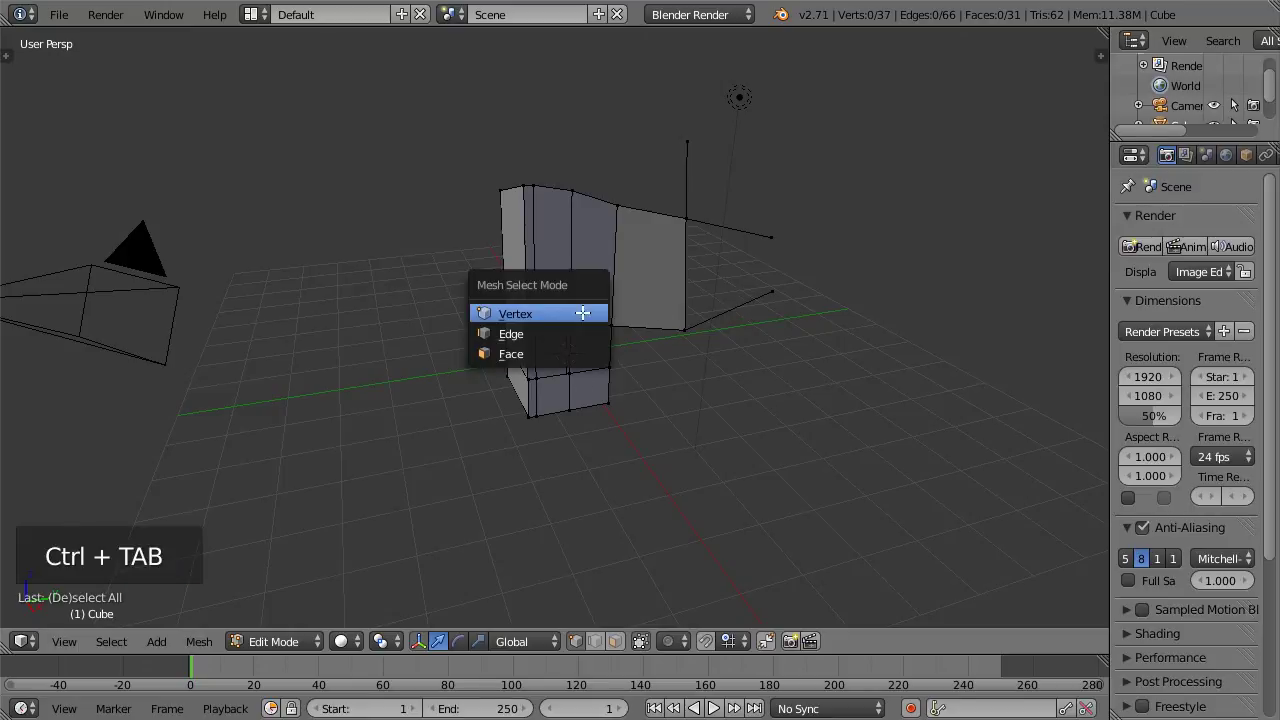
left_click(528, 354)
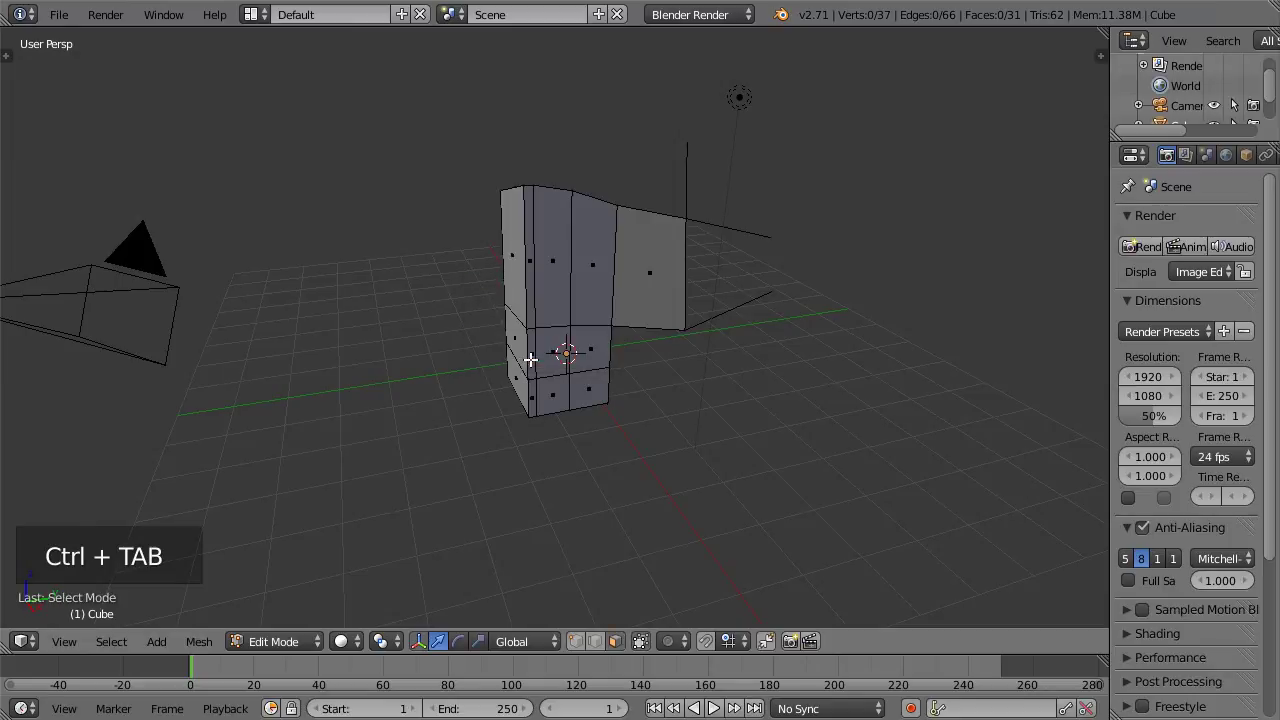
right_click(554, 262)
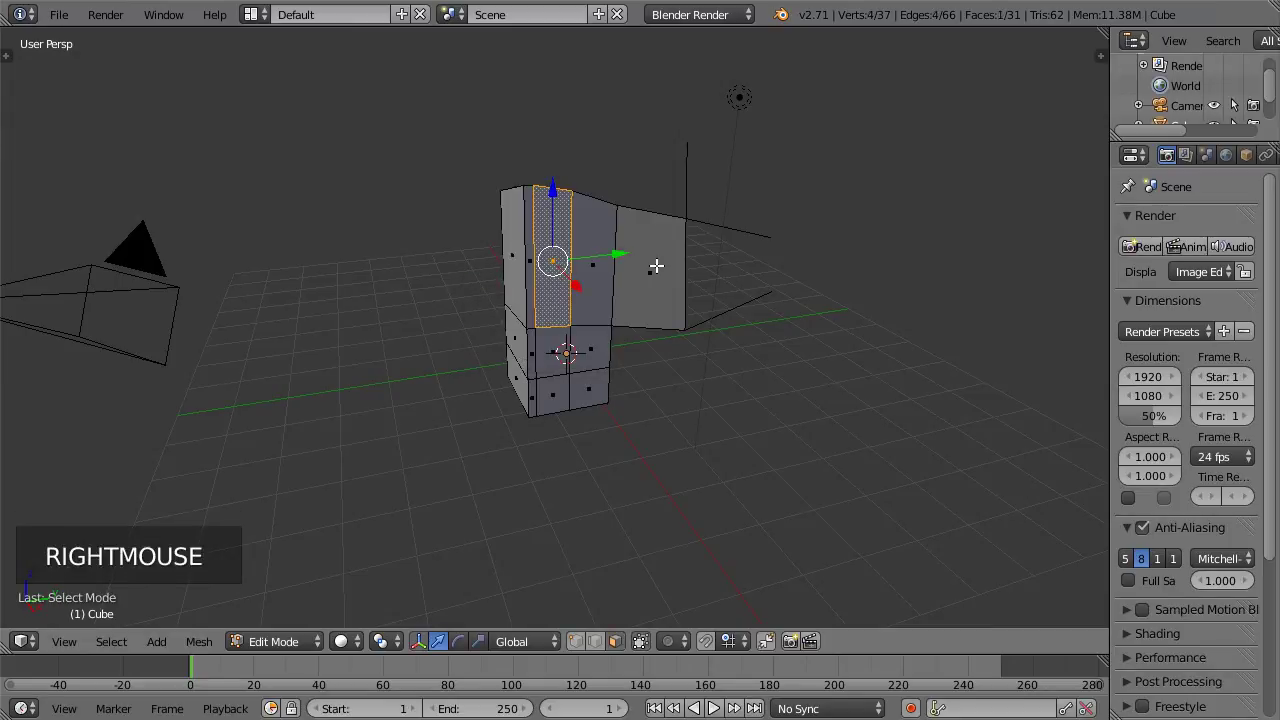
right_click(586, 248, "shift")
key("h")
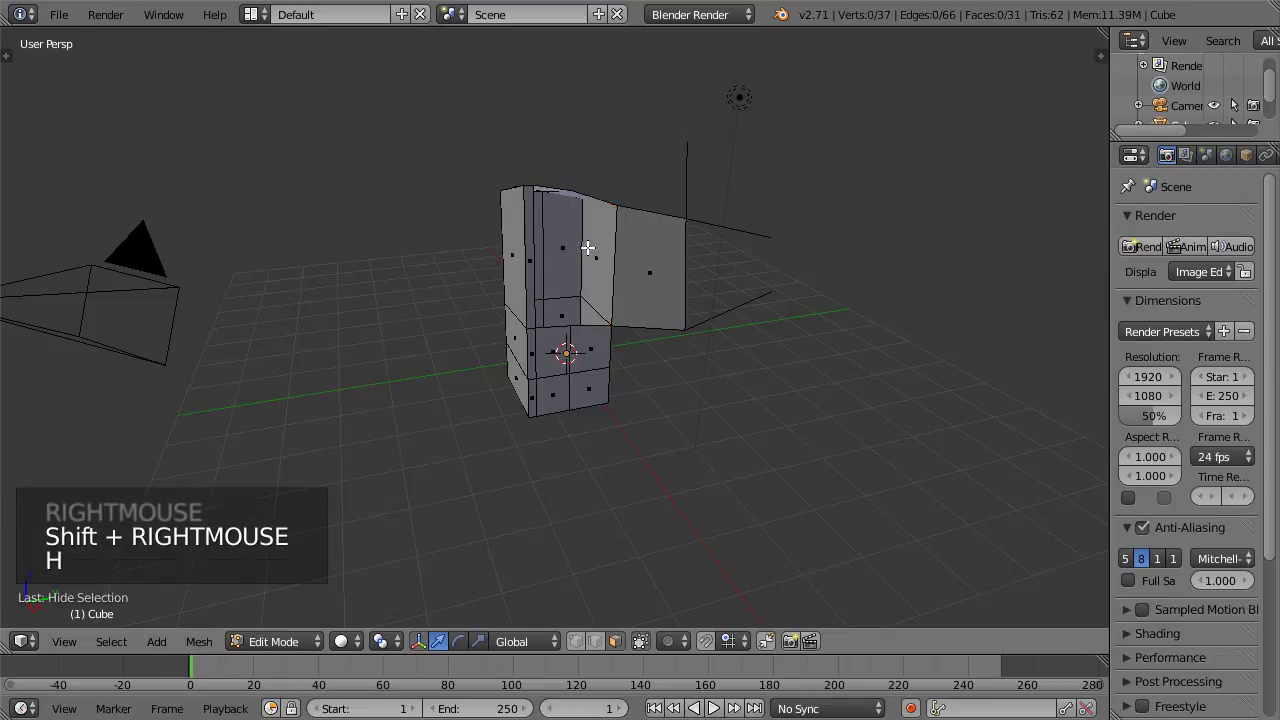
middle_click_drag(589, 241, 380, 449)
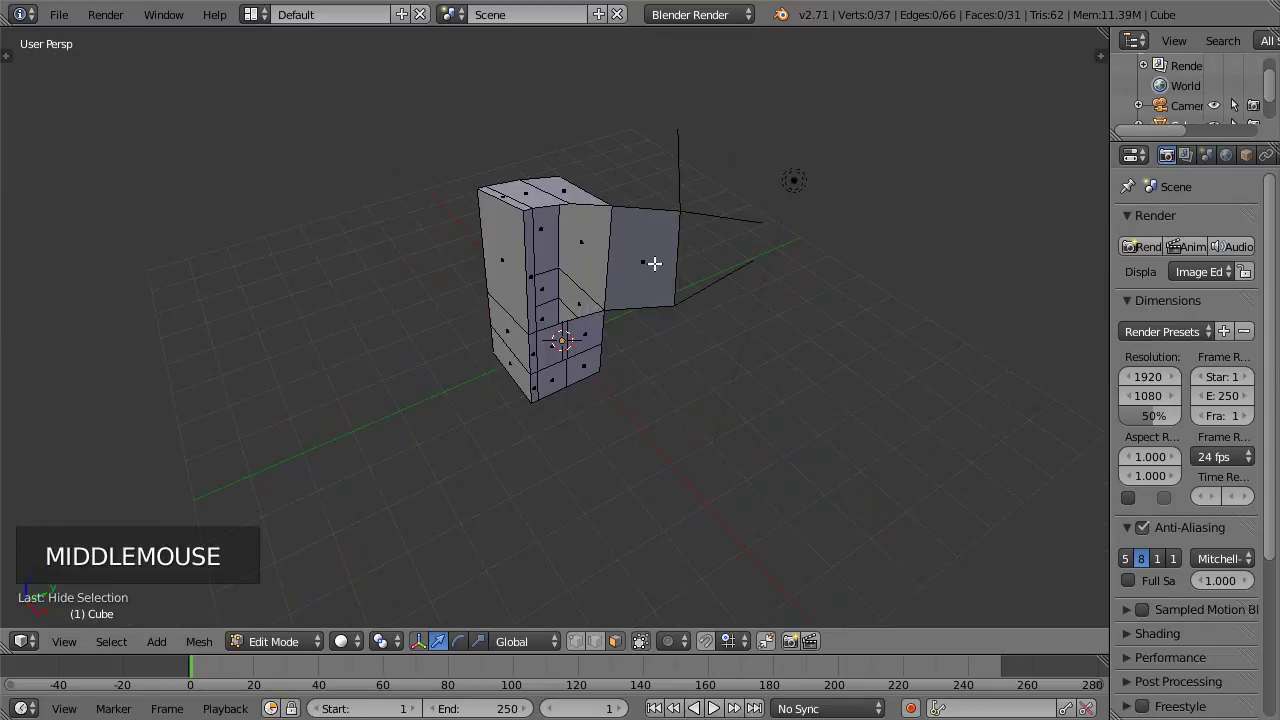
middle_click_drag(674, 266, 625, 231)
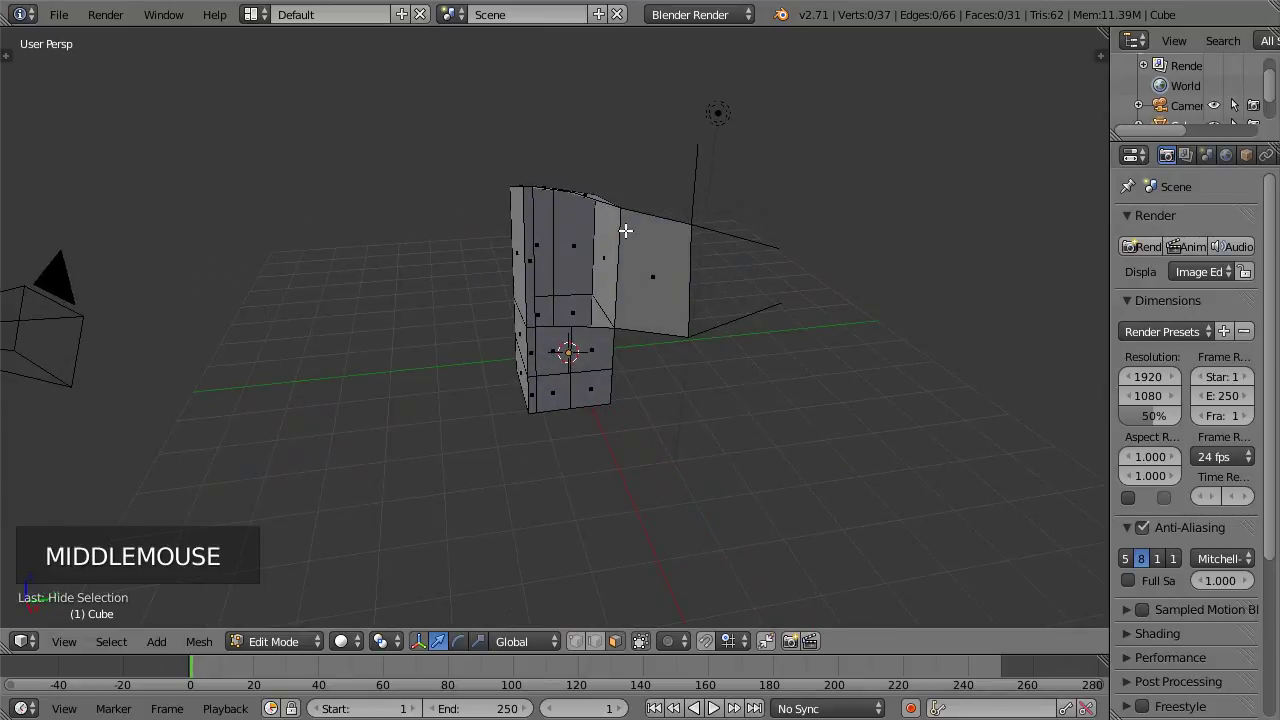
Step: Reveal the hidden faces, invert a selection of the upper block's two wide front faces, and hide all the other faces
key("alt+h")
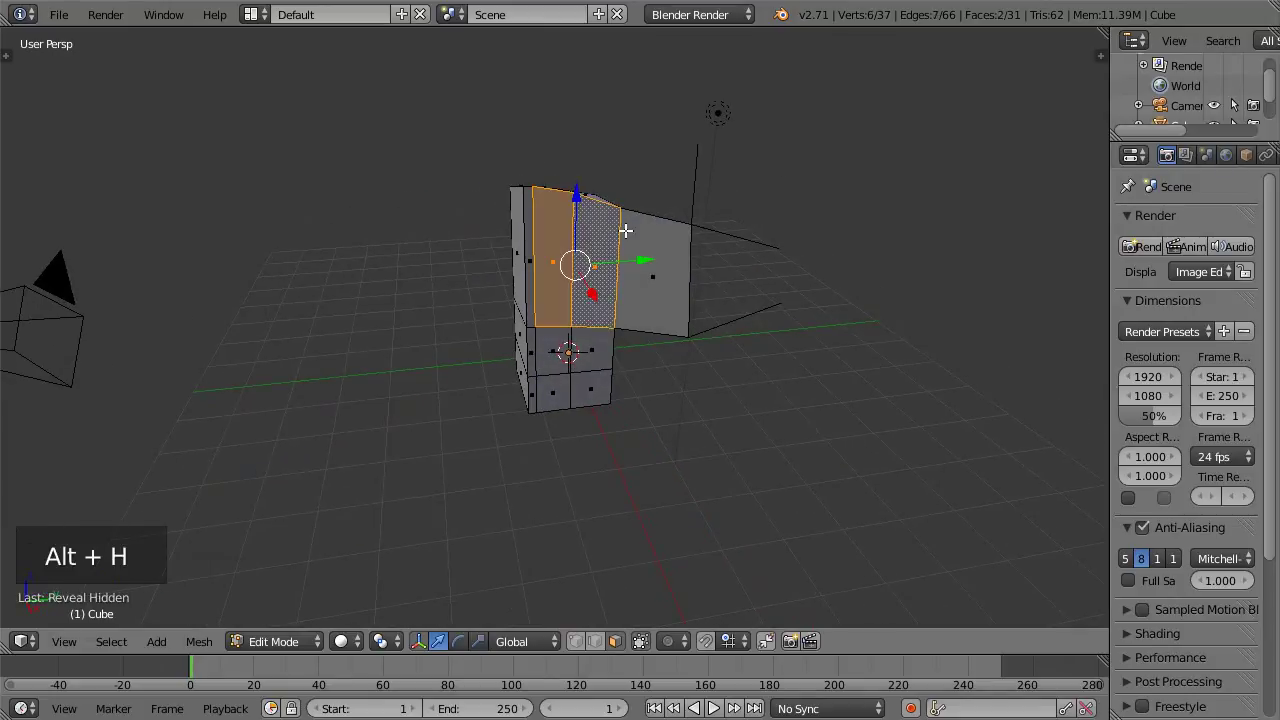
key("a")
right_click(606, 253)
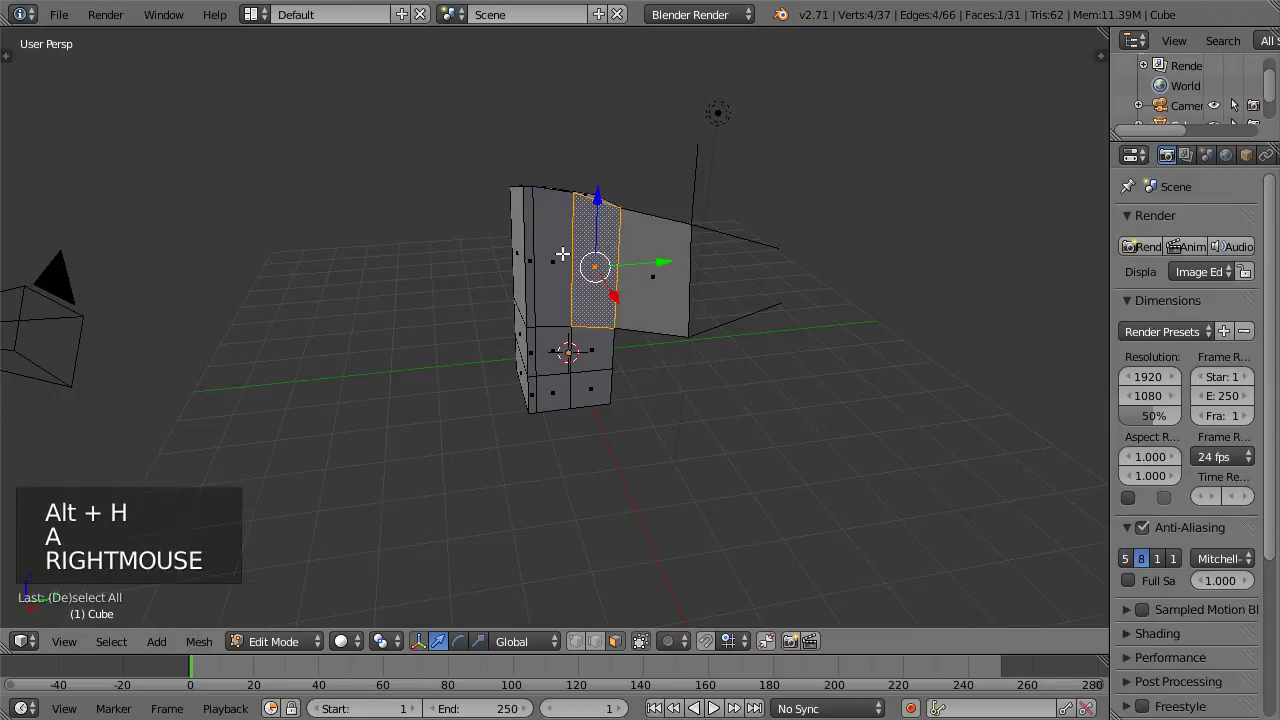
right_click(545, 251, "shift")
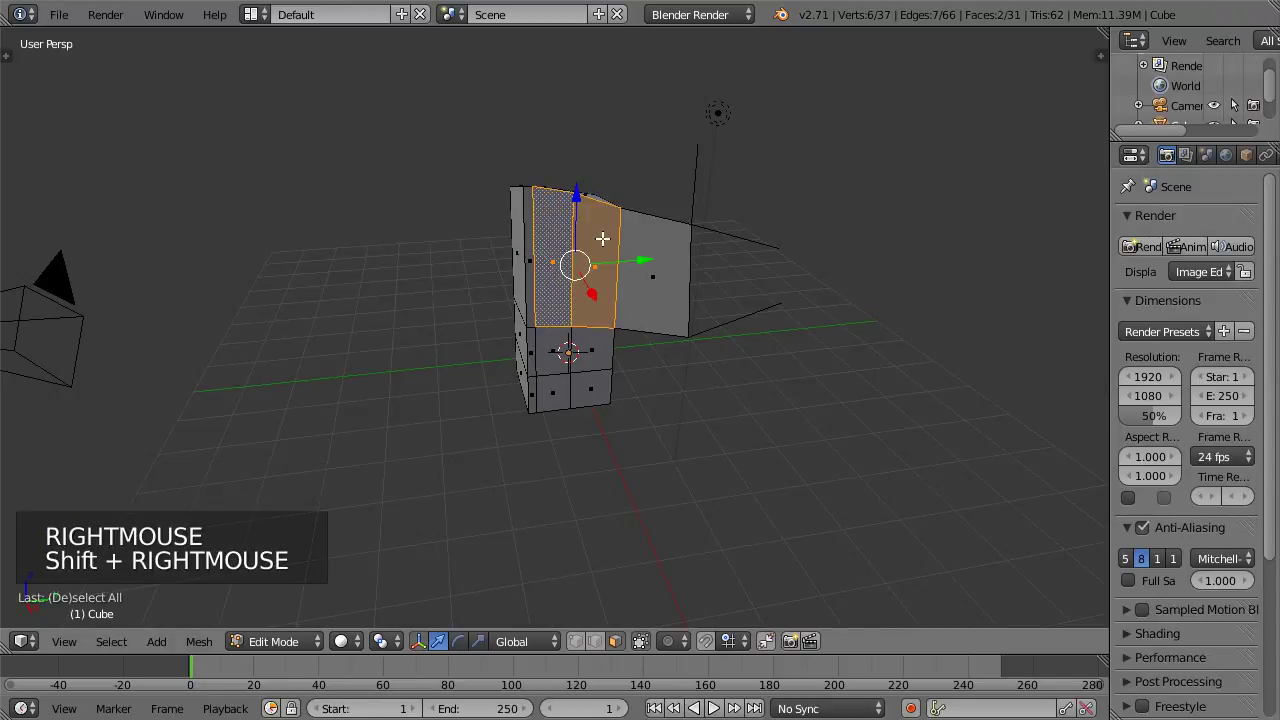
key("ctrl+i")
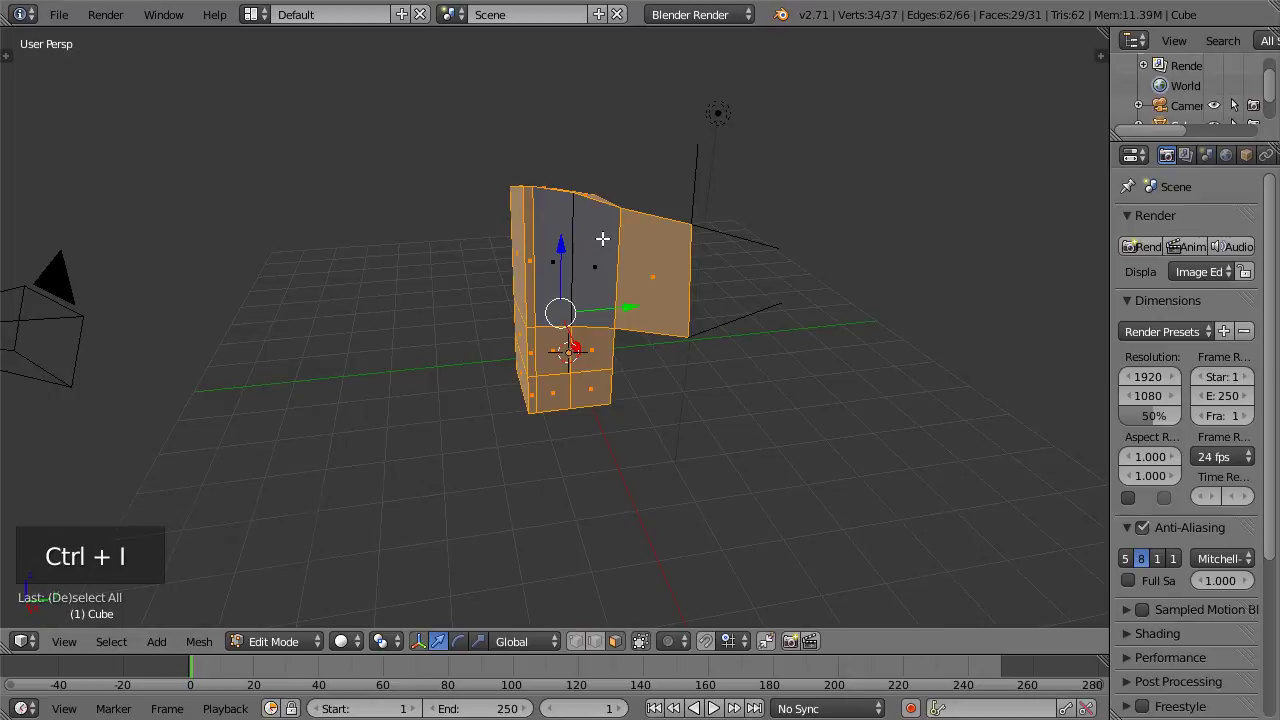
key("h")
middle_click_drag(566, 249, 531, 243)
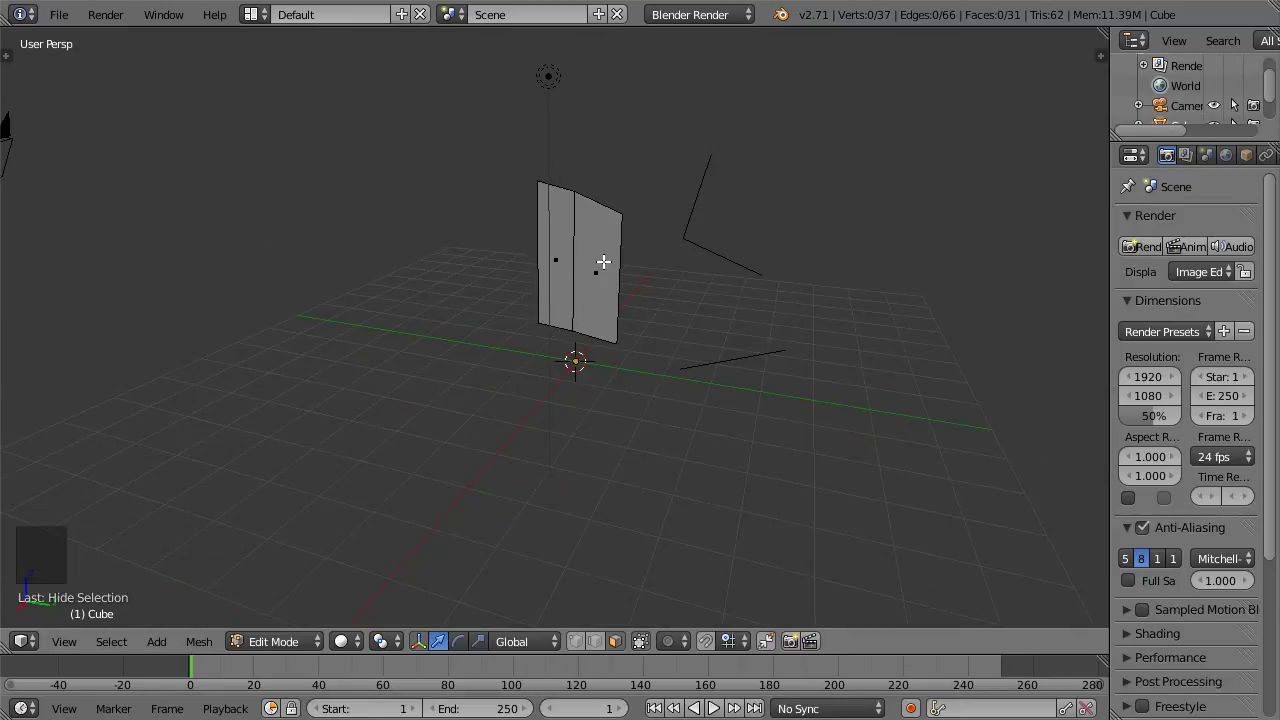
Step: Reveal all the hidden faces of the column and clear the selection
key("a")
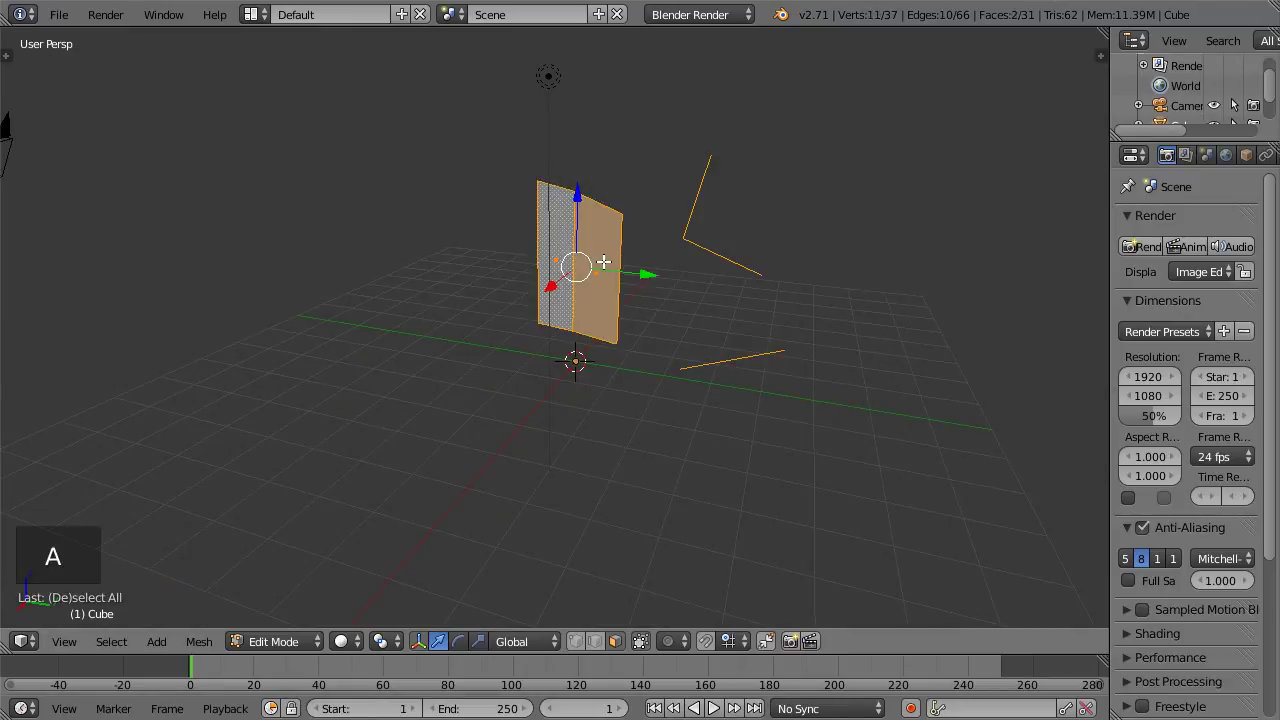
key("alt+h")
key("a")
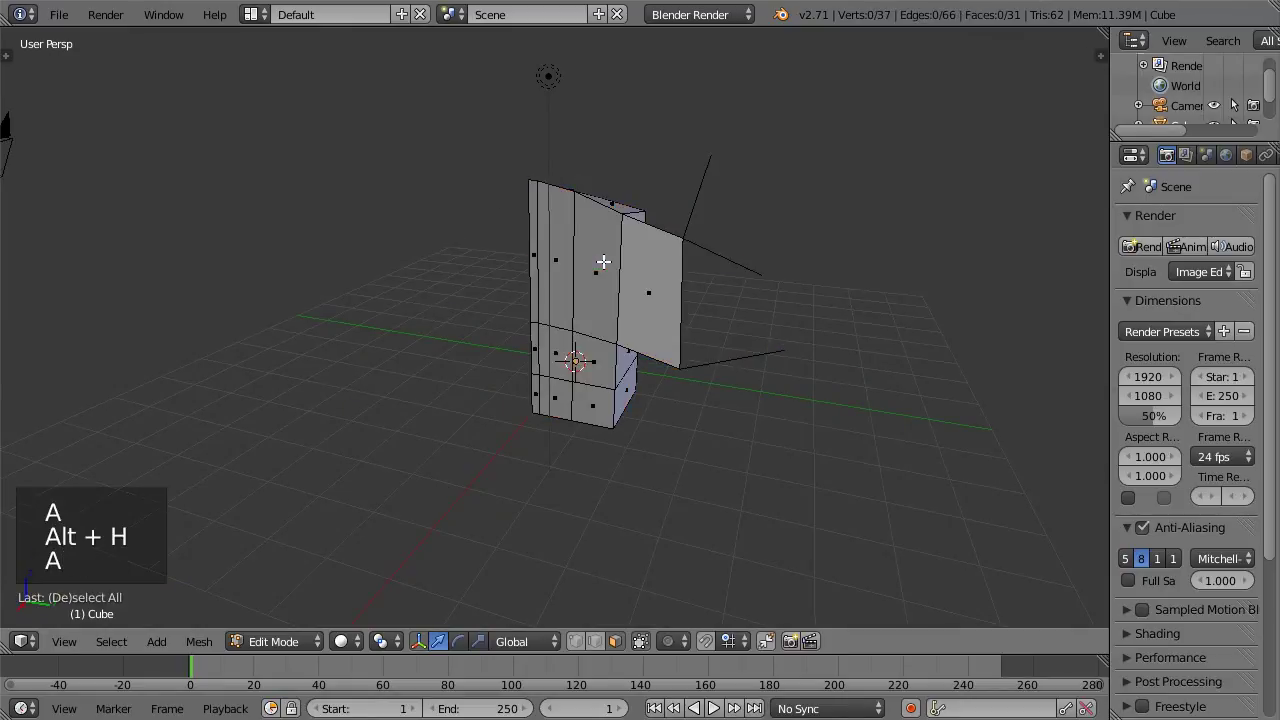
middle_click_drag(572, 267, 703, 274)
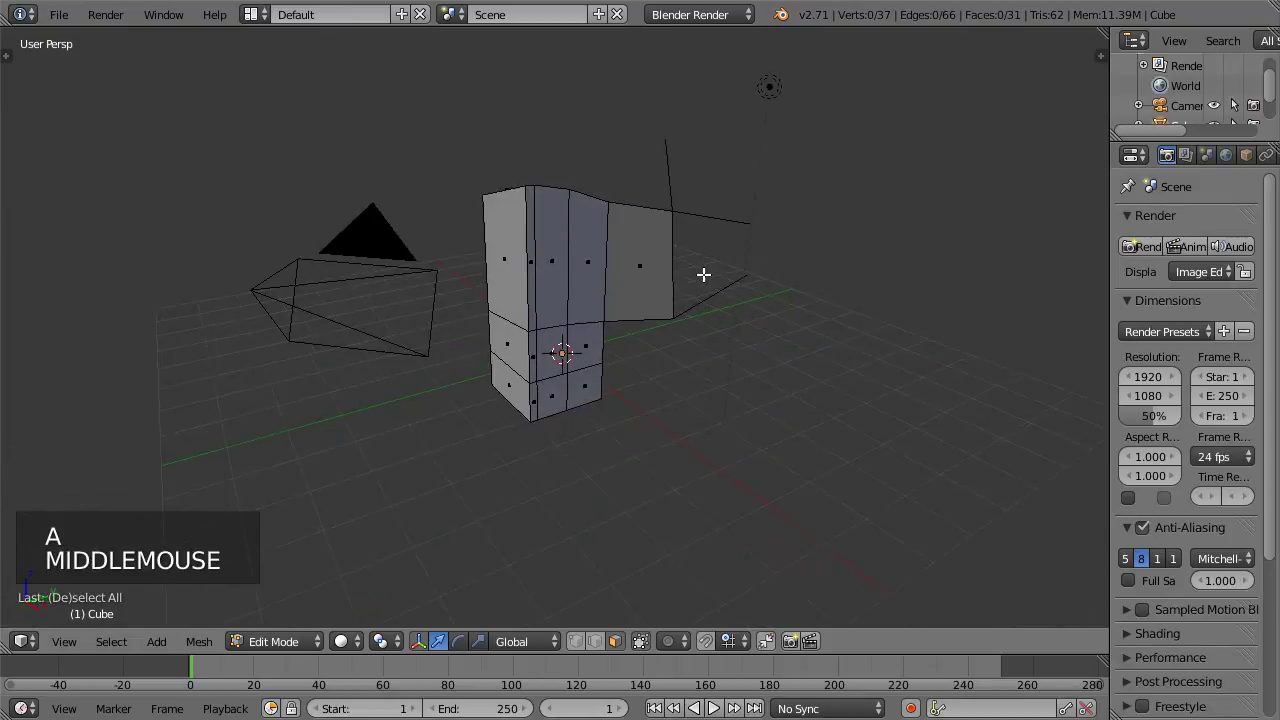
Step: Switch to edge select mode and select individual edges of the column, ending on the horizontal edge across its lower section
left_click(595, 641)
key("a")
right_click(531, 270)
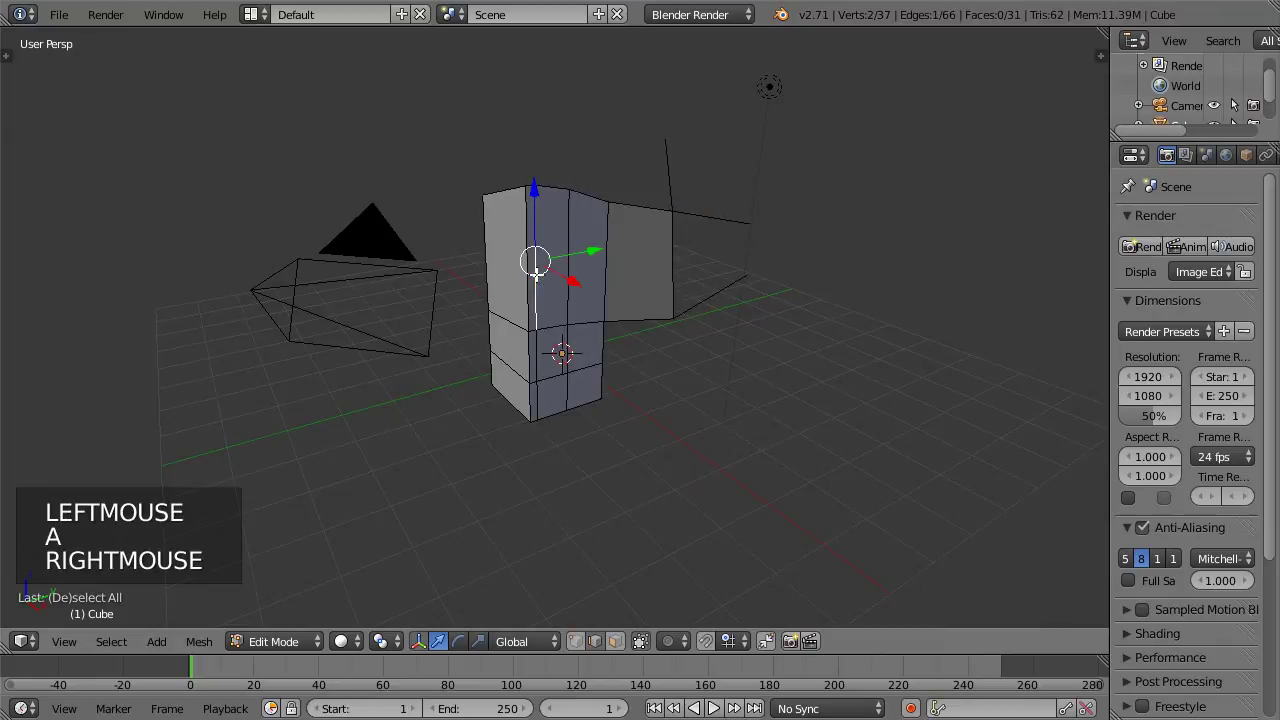
right_click(527, 268)
right_click(523, 224, "shift")
right_click(526, 261)
right_click(527, 350)
right_click(513, 318)
right_click(540, 334)
middle_click_drag(540, 334, 701, 362)
scroll(701, 362, "up", 1)
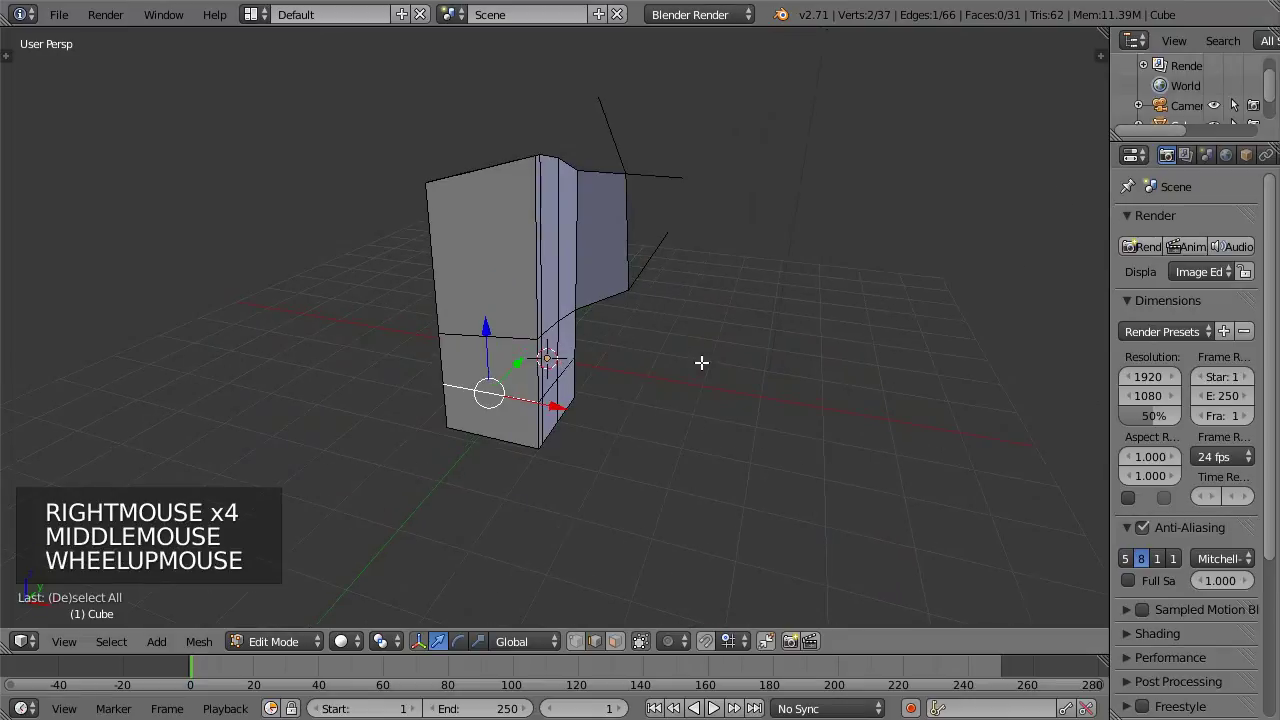
Step: Switch to vertex select mode and grow the selection outward from the lower edge until the whole mesh is selected
key("ctrl+Tab")
left_click(667, 333)
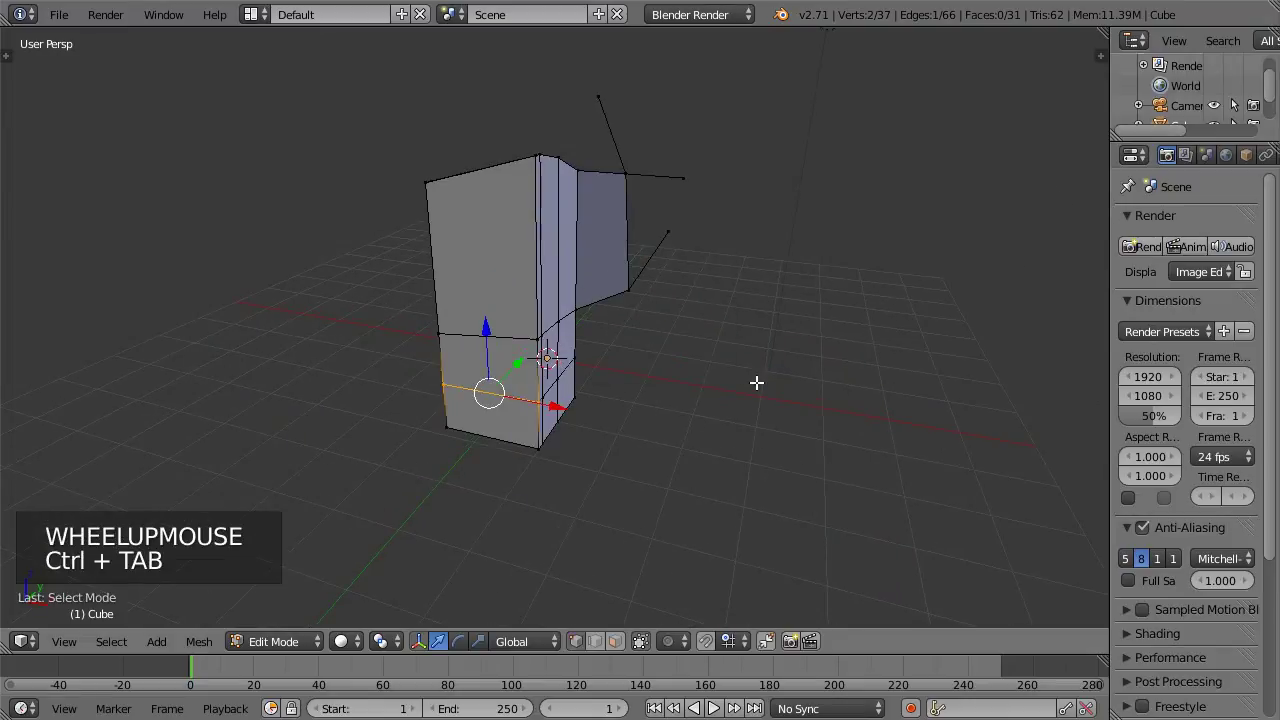
middle_click_drag(749, 380, 680, 363)
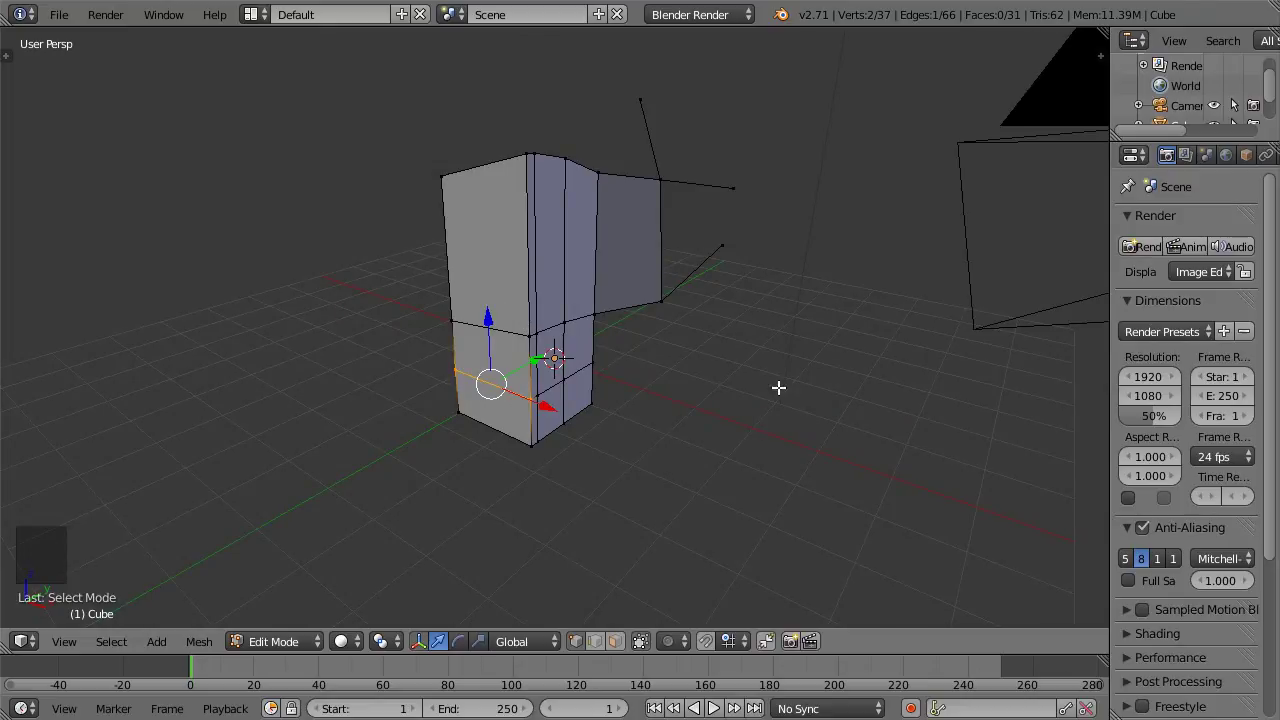
key("ctrl+KP_Add")
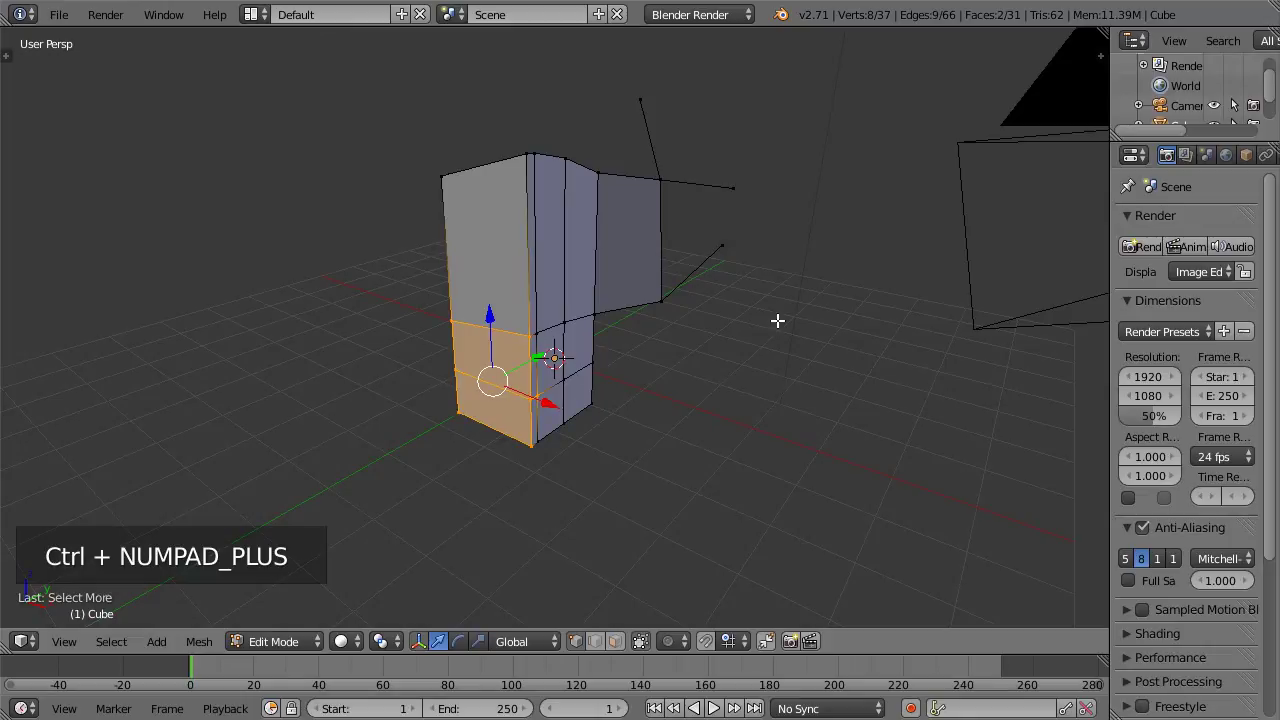
key("ctrl+KP_Add")
key("ctrl+KP_Add")
key("ctrl+KP_Add")
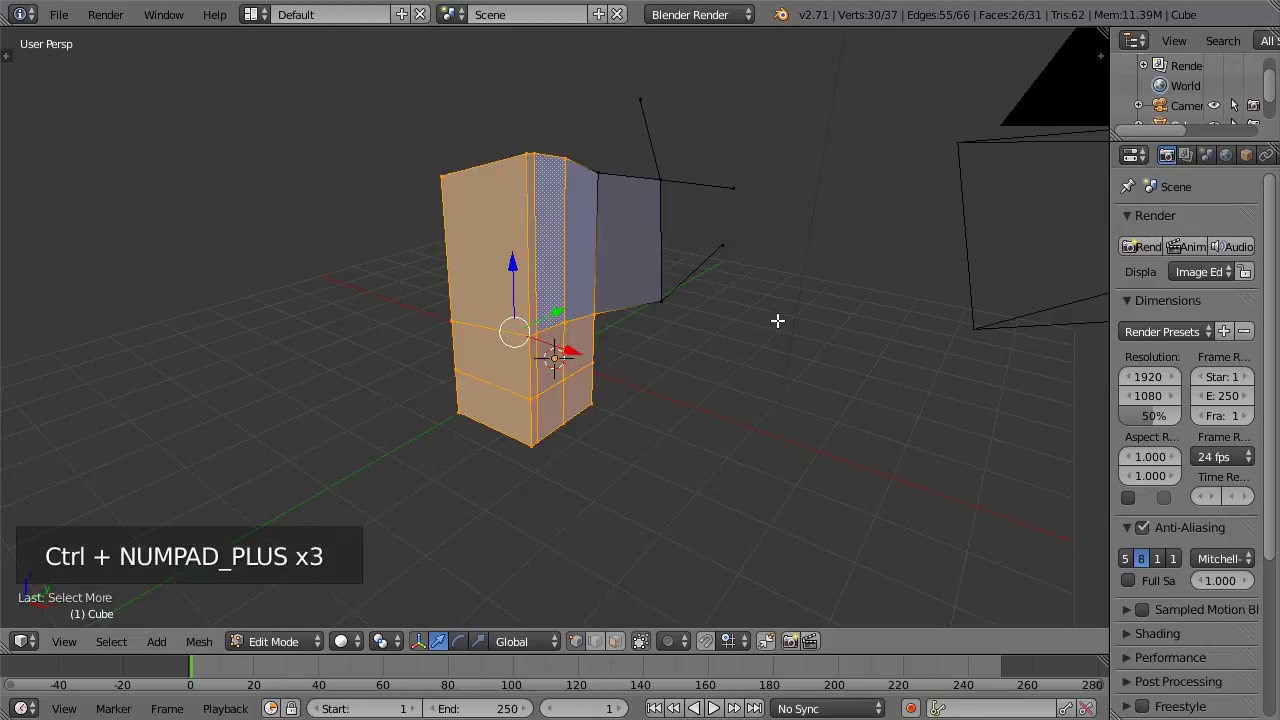
key("ctrl+KP_Add")
key("ctrl+KP_Add")
key("ctrl+KP_Add")
key("ctrl+KP_Add")
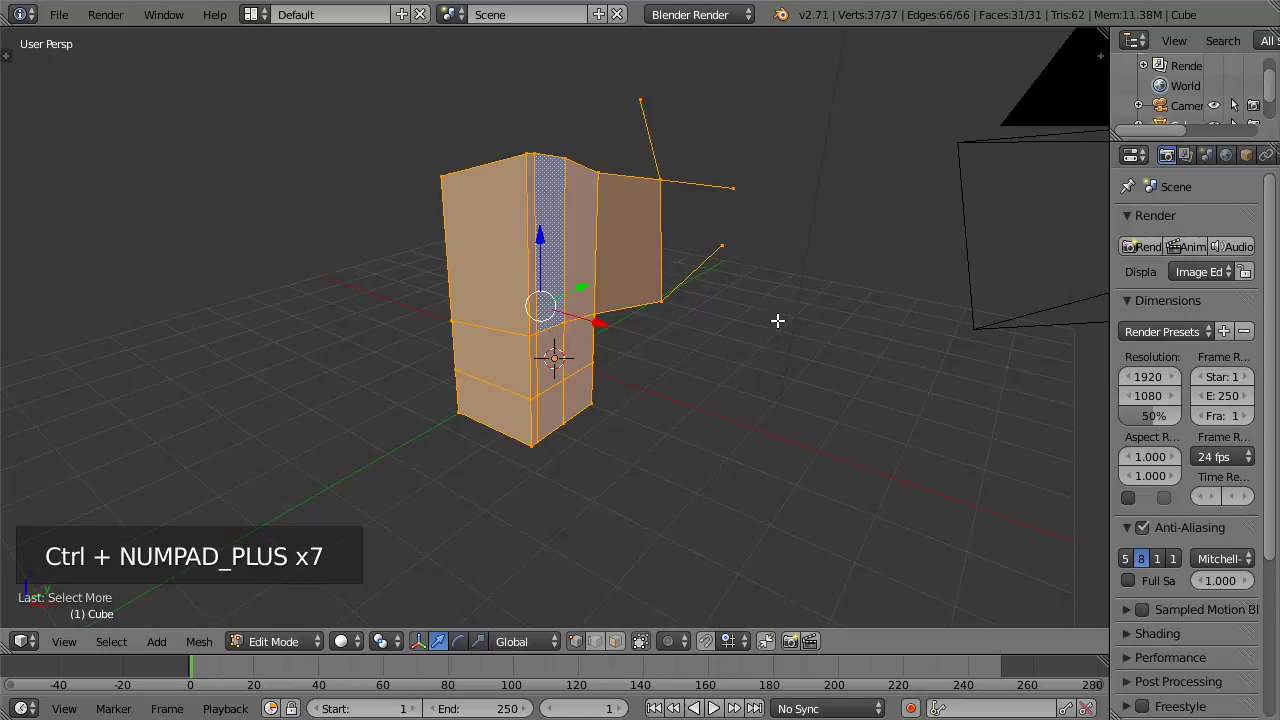
Step: Undo the deselection of the mesh and try to shrink the full selection
key("a")
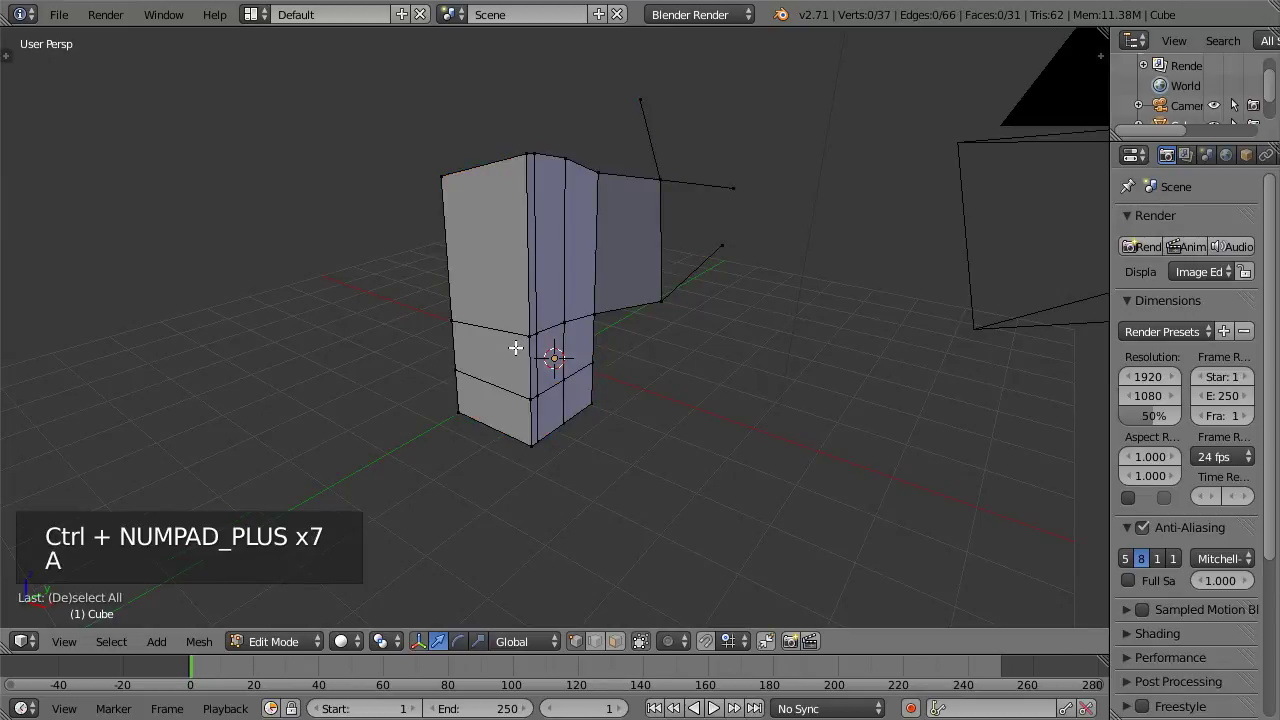
key("ctrl+z")
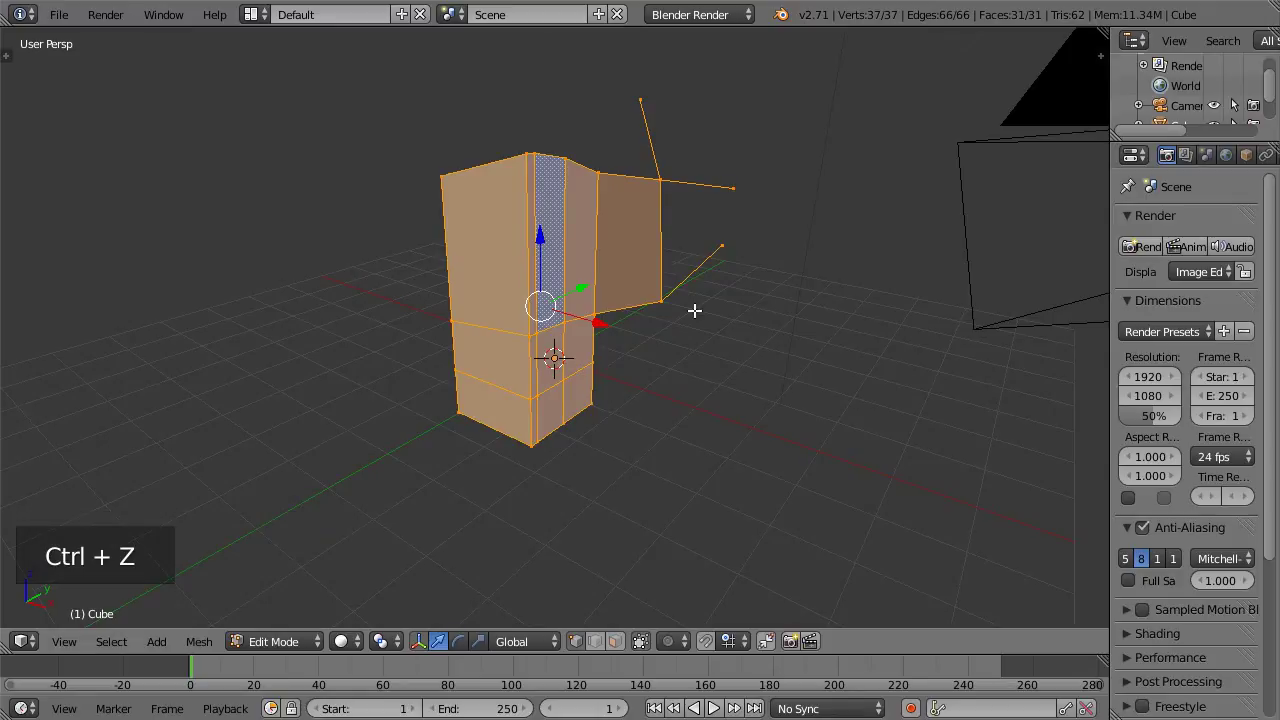
key("ctrl+KP_Subtract")
key("ctrl+KP_Subtract")
key("ctrl+KP_Subtract")
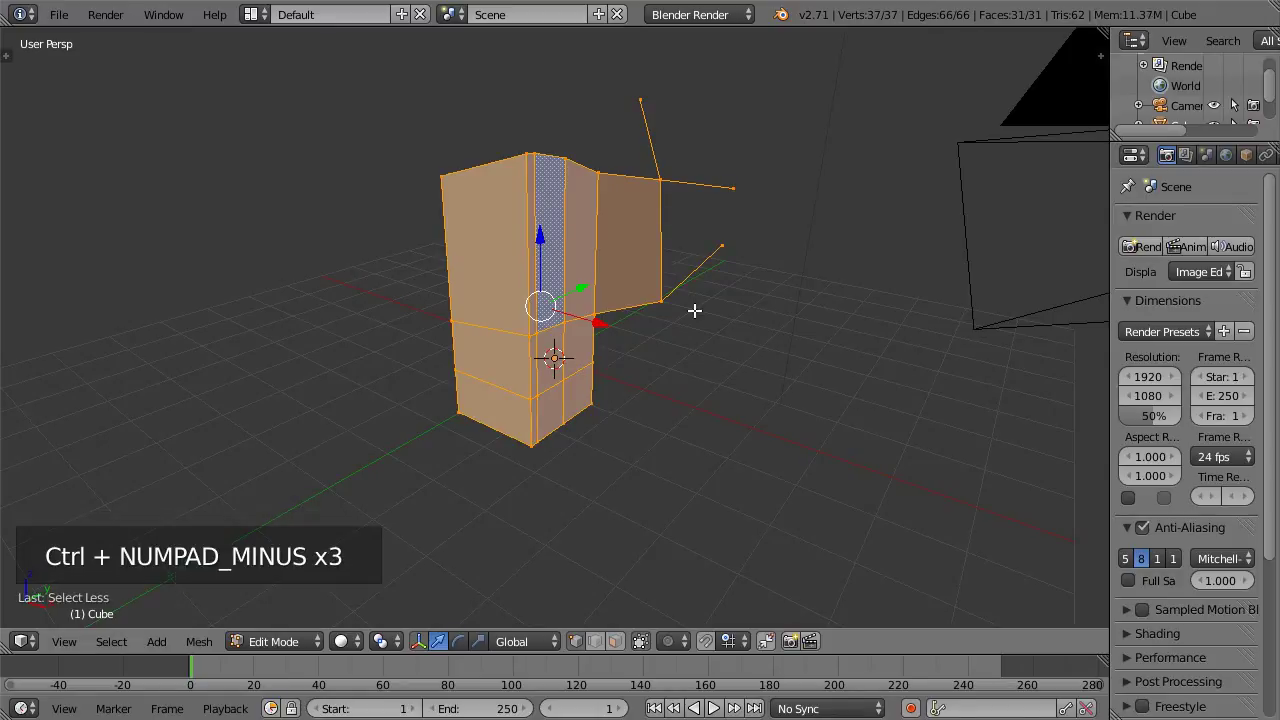
key("a")
key("a")
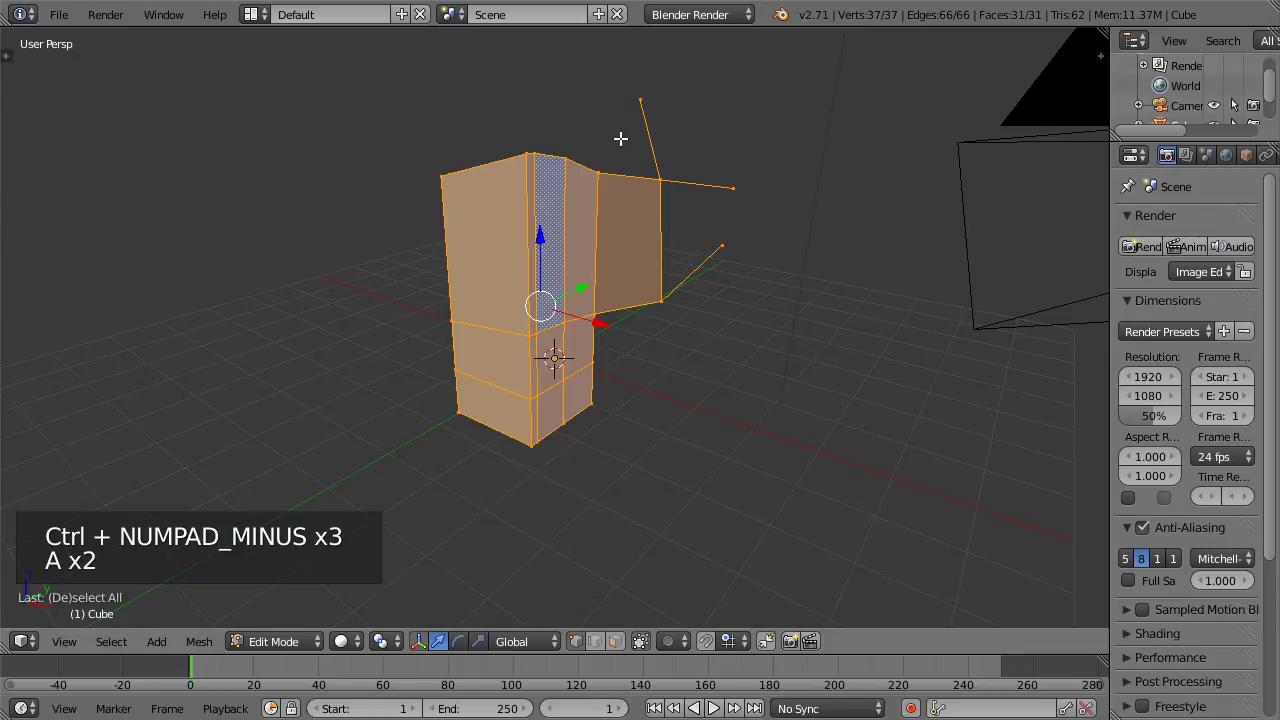
Step: Remove the side flap's outer vertices and the loose edge ends from the full mesh selection
key("b")
left_click_drag(626, 63, 814, 394)
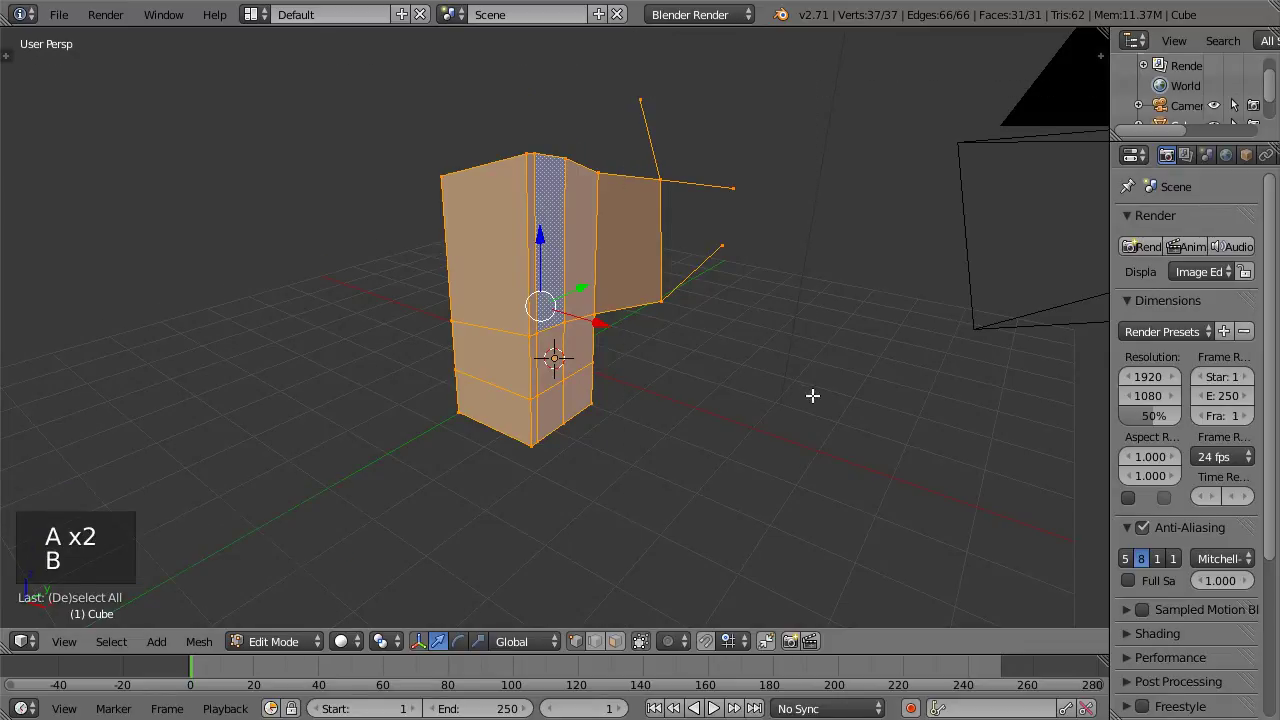
right_click(652, 285, "shift")
right_click(640, 101, "shift")
right_click(640, 101, "shift")
right_click(733, 188, "shift")
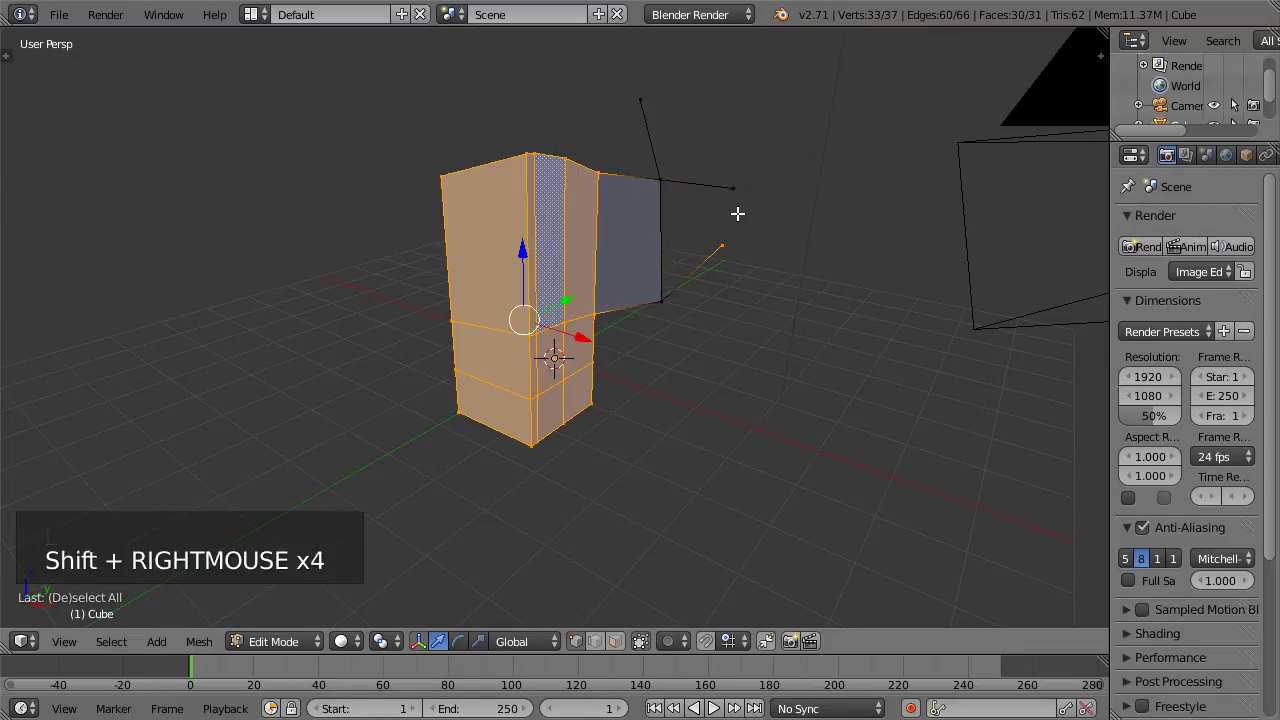
right_click(722, 246, "shift")
Step: Shrink the remaining selection repeatedly until nothing on the mesh is selected
key("ctrl+KP_Subtract")
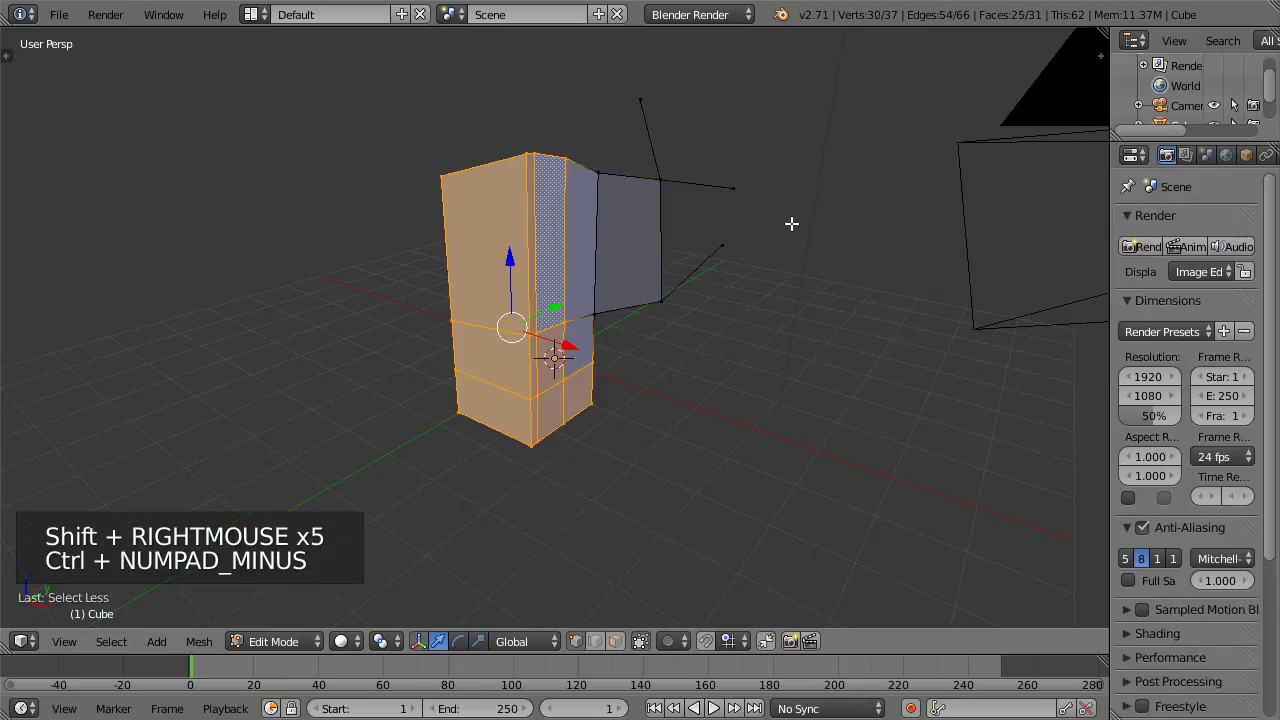
key("ctrl+KP_Subtract")
key("ctrl+KP_Subtract")
key("ctrl+KP_Subtract")
key("ctrl+KP_Subtract")
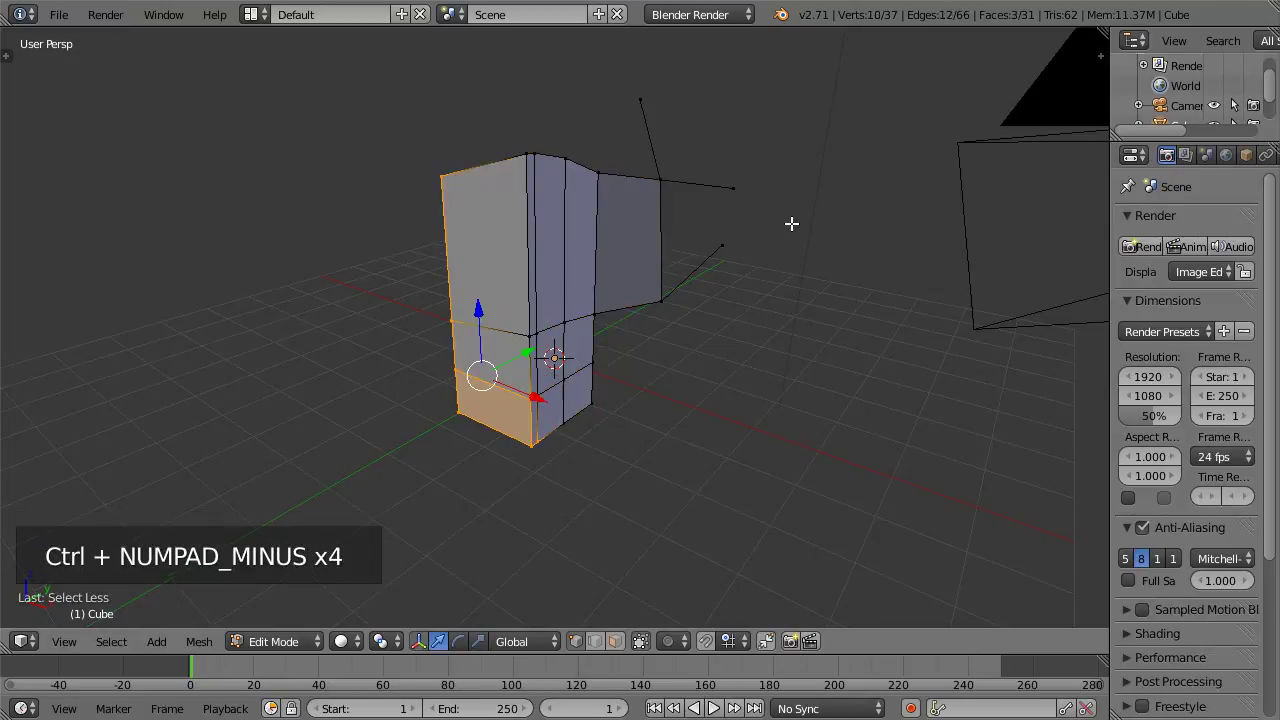
key("ctrl+KP_Subtract")
key("ctrl+KP_Subtract")
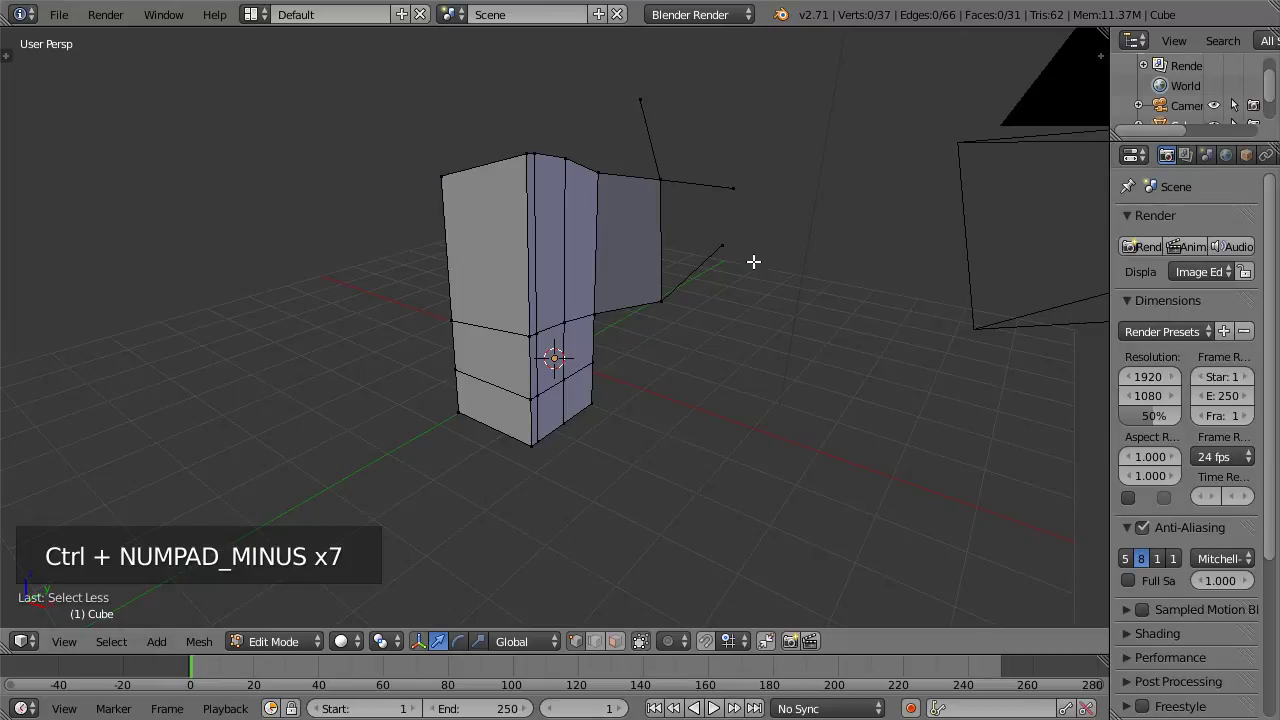
Step: Select all geometry linked to the column's mid-height corner vertex, and clear the selection
right_click(528, 339)
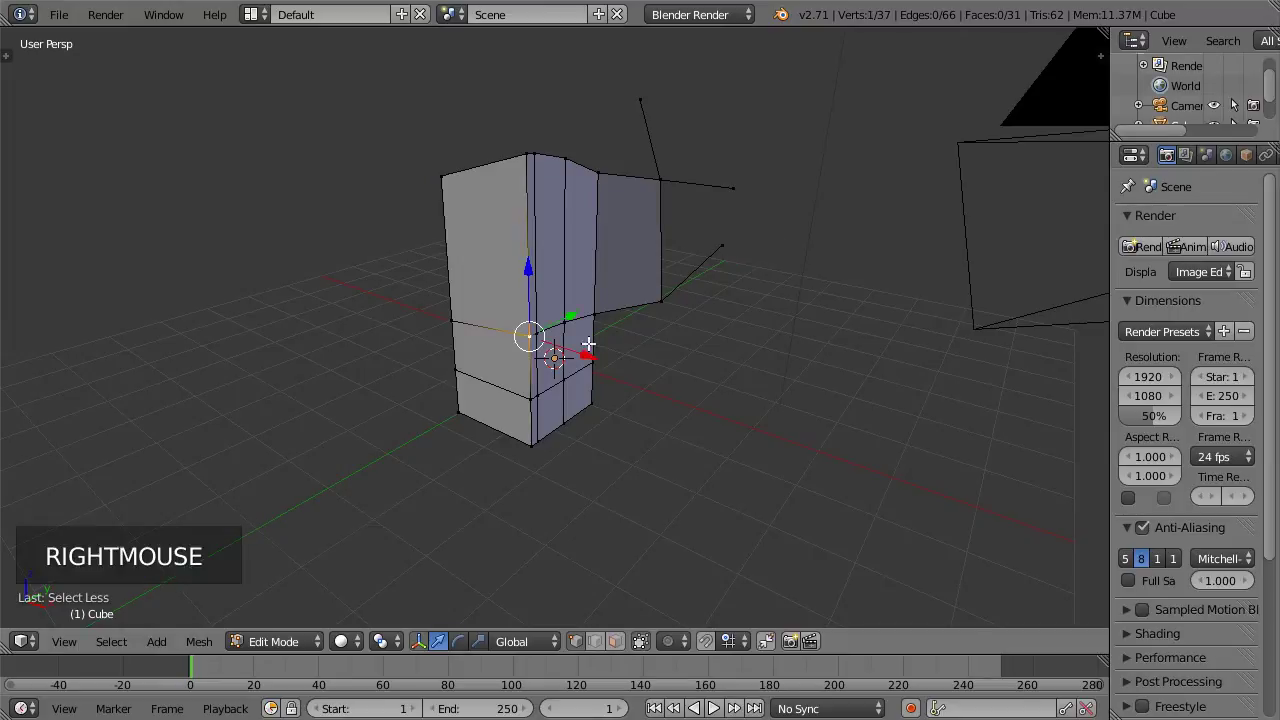
key("ctrl+l")
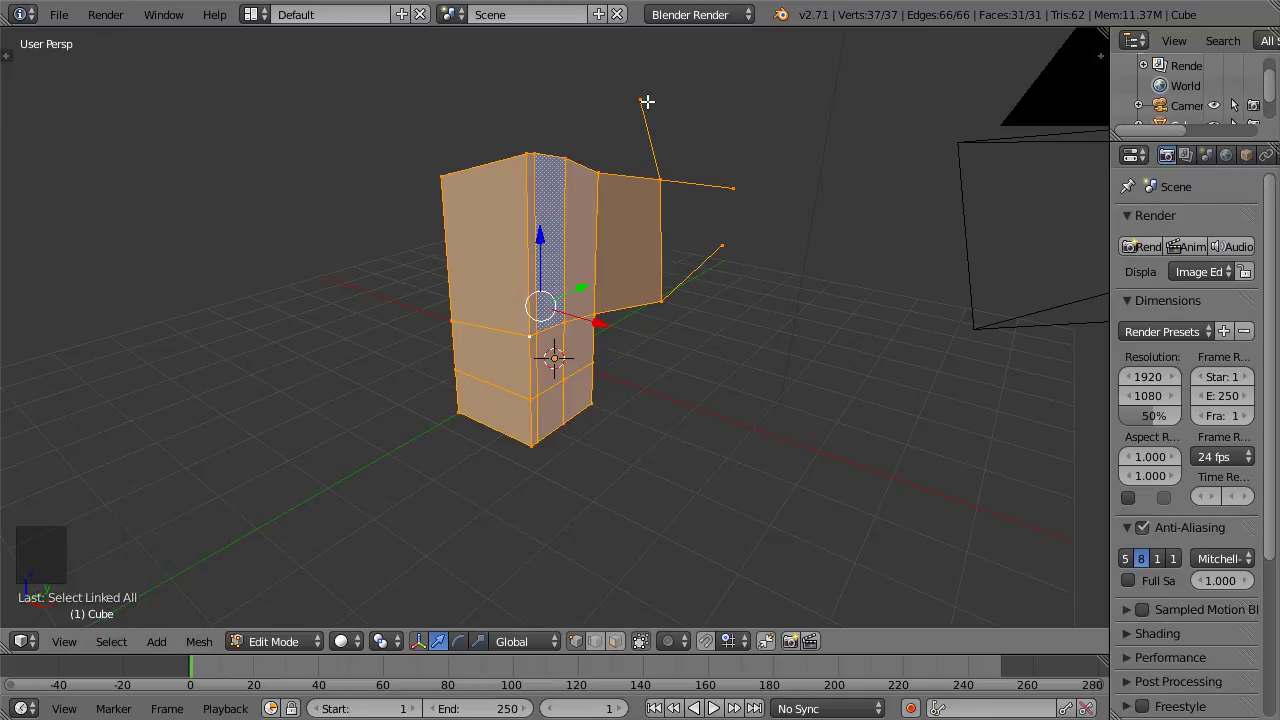
key("a")
Step: Box-select the upper block's wide face with its adjoining narrow strip and separate it into its own object
key("b")
left_click_drag(372, 98, 542, 355)
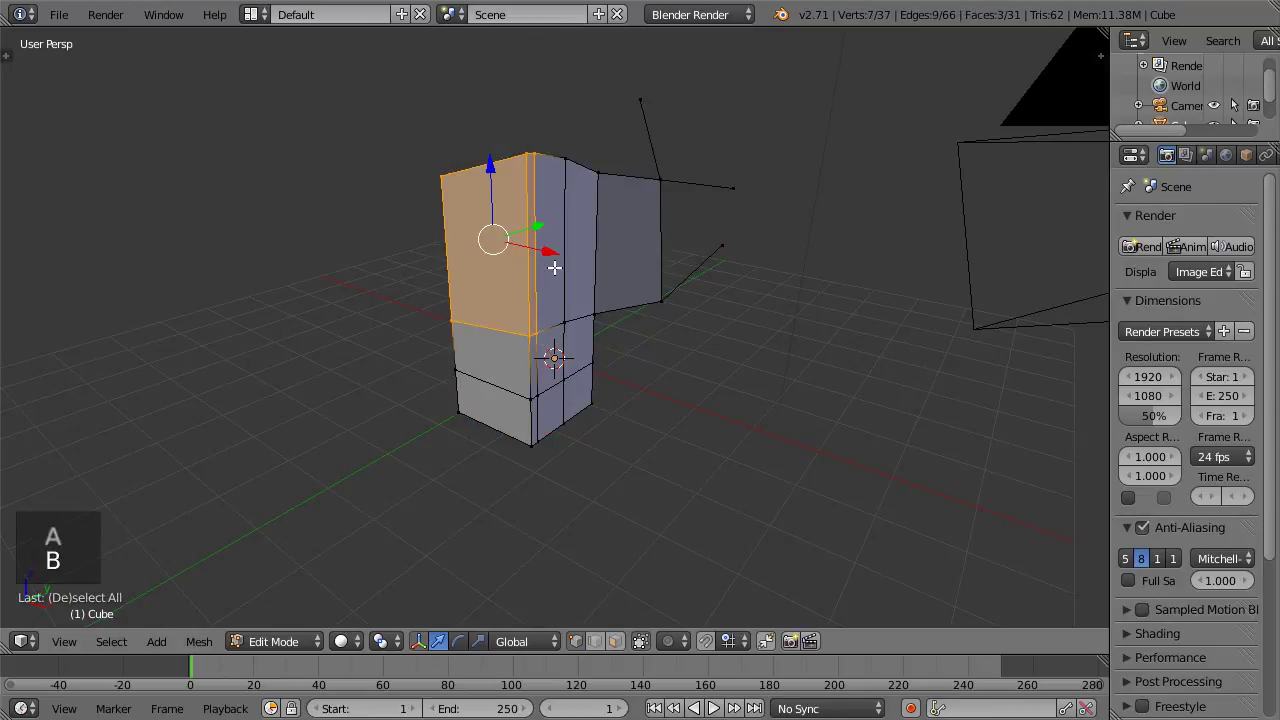
key("p")
left_click(554, 267)
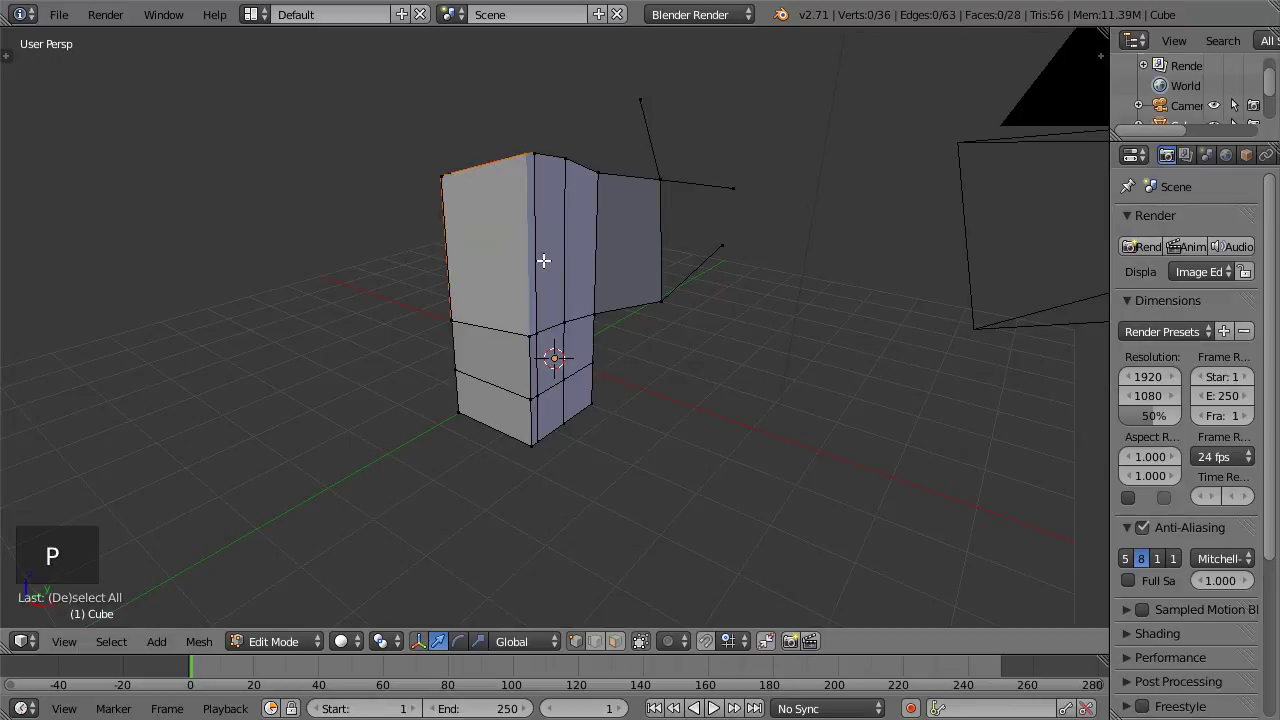
Step: Return to Object Mode, move the separated piece away from the column, and deselect everything
key("Tab")
right_click(510, 216)
left_click_drag(596, 340, 443, 403)
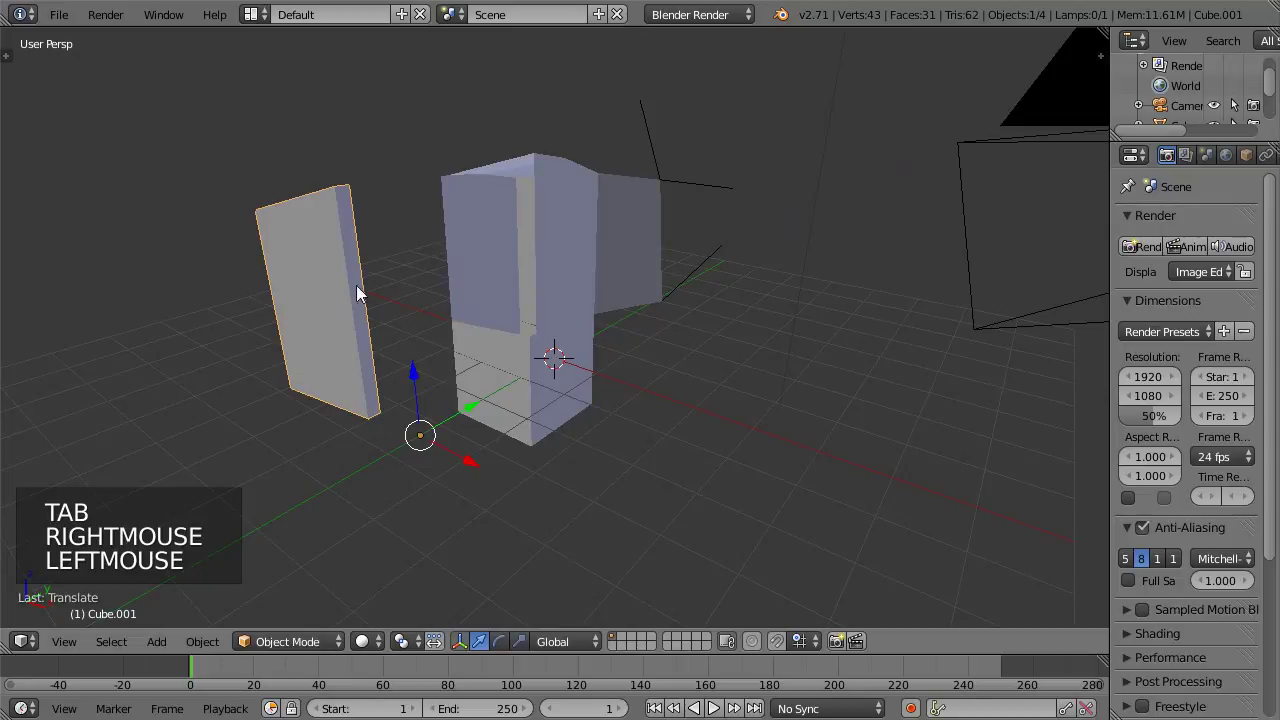
key("a")
key("a")
key("a")
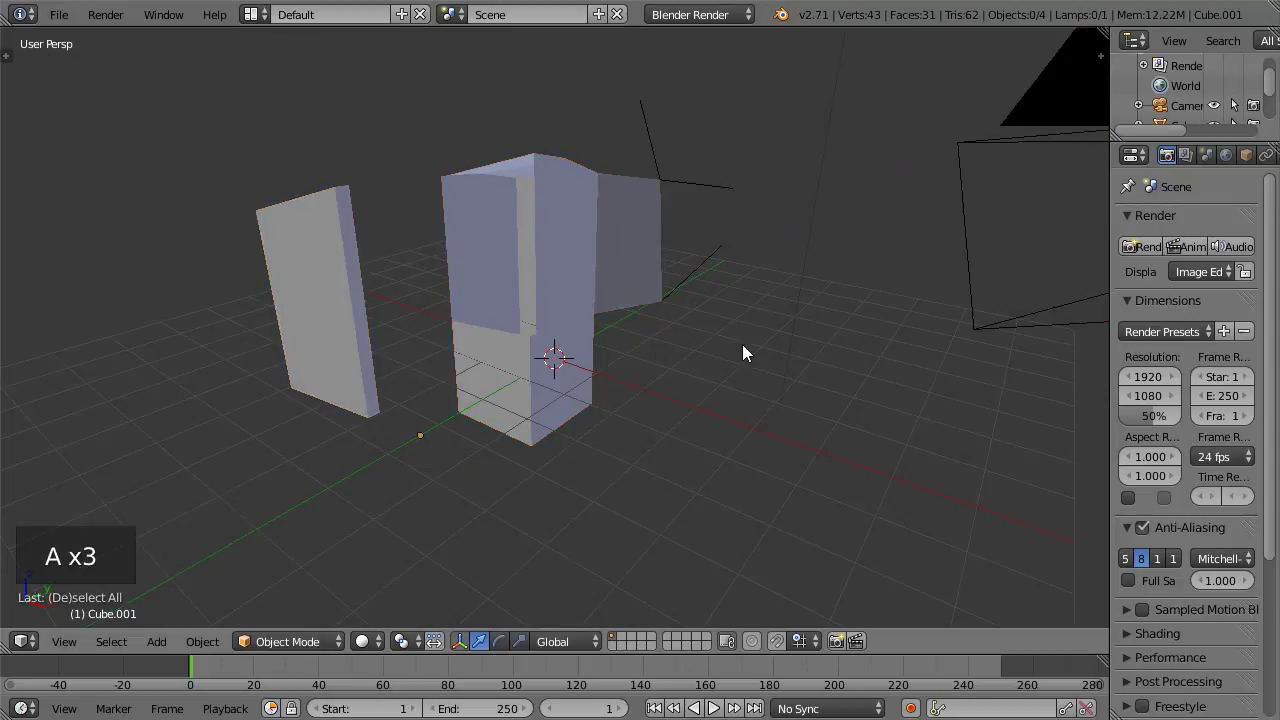
key("F12")
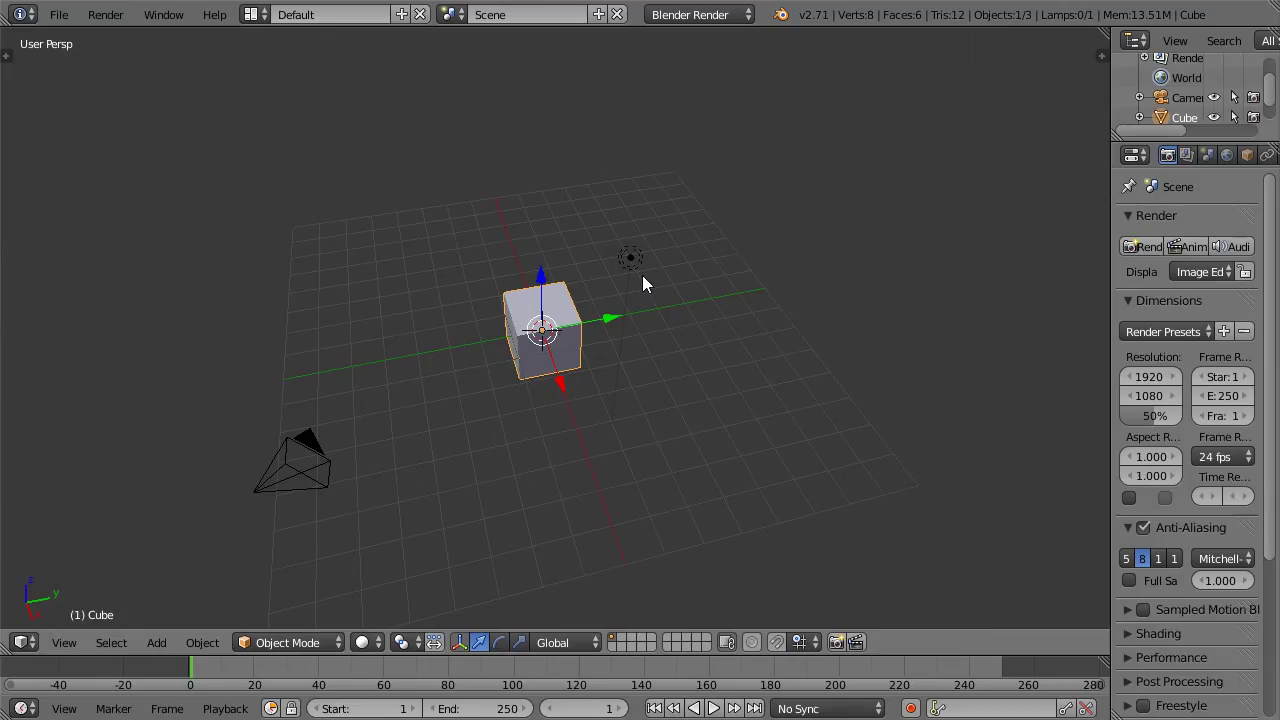
Step: View the default cube repeatedly from the top, front and right side in orthographic projection
key("KP_7")
key("KP_1")
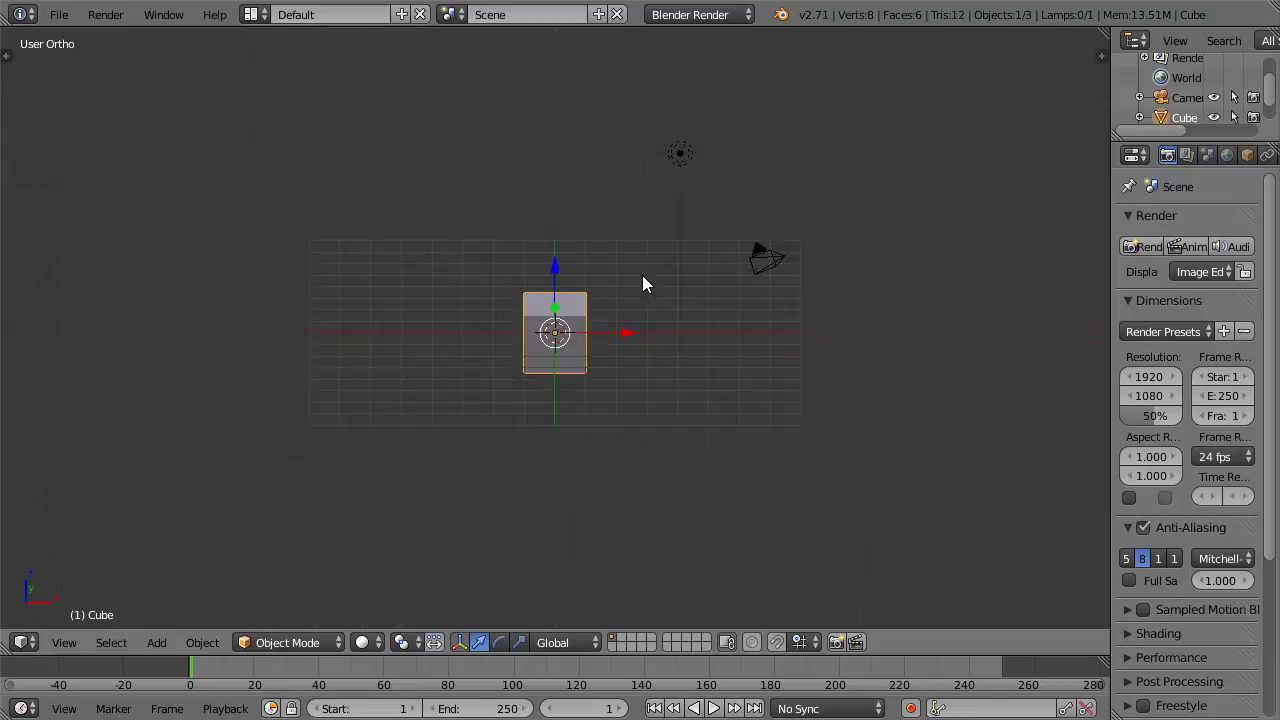
key("KP_3")
key("KP_1")
key("KP_7")
key("KP_1")
key("KP_3")
key("KP_1")
key("KP_7")
key("KP_1")
key("KP_3")
key("KP_1")
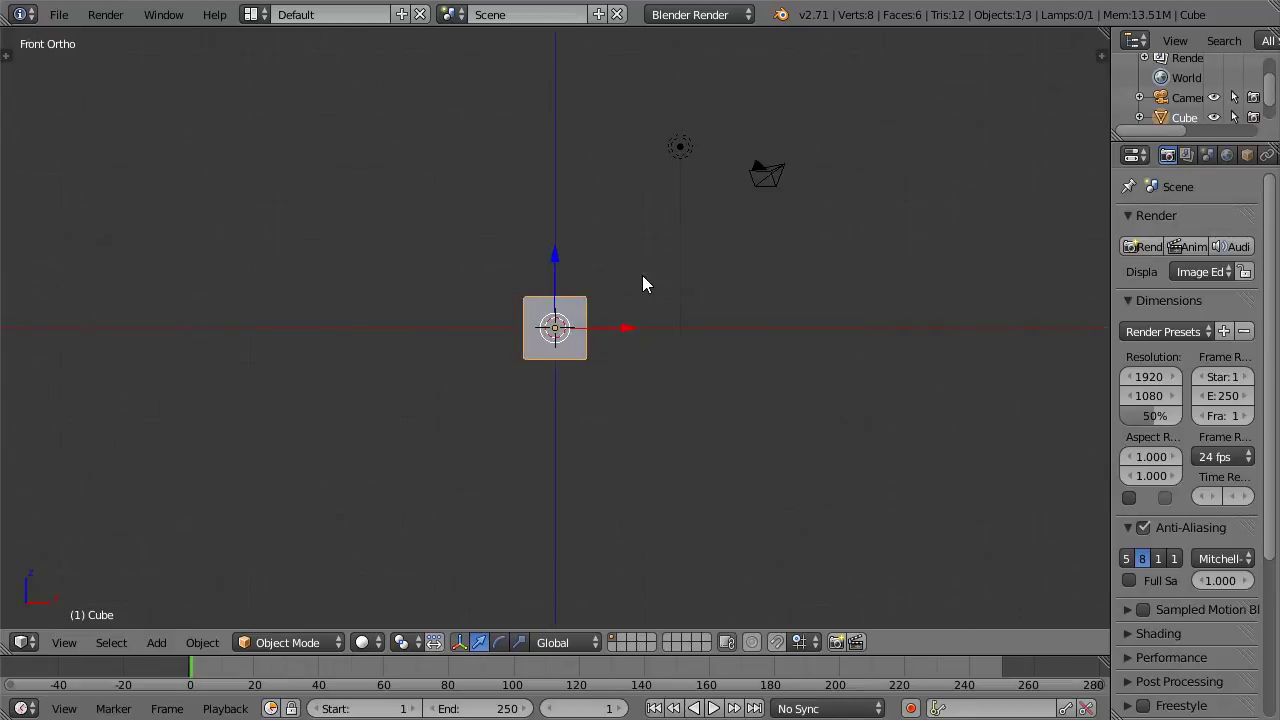
key("KP_7")
key("KP_1")
key("KP_3")
key("KP_1")
key("KP_7")
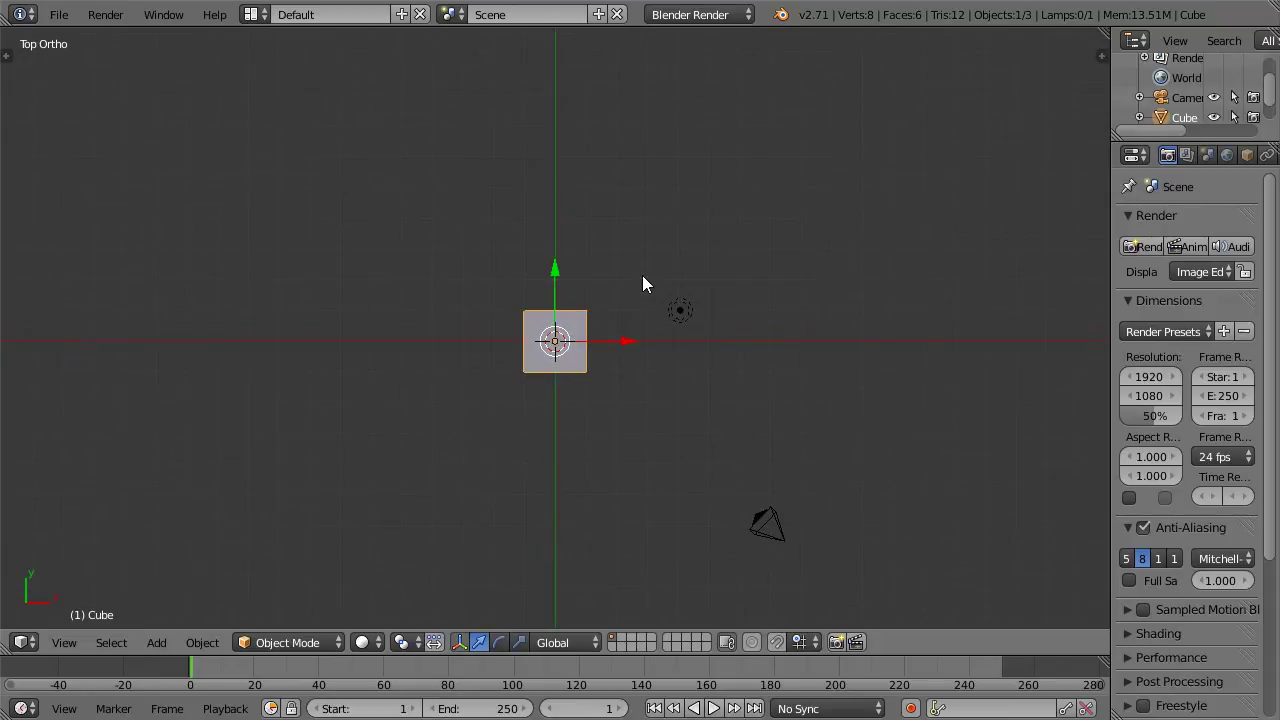
key("KP_1")
key("KP_3")
key("KP_7")
key("KP_3")
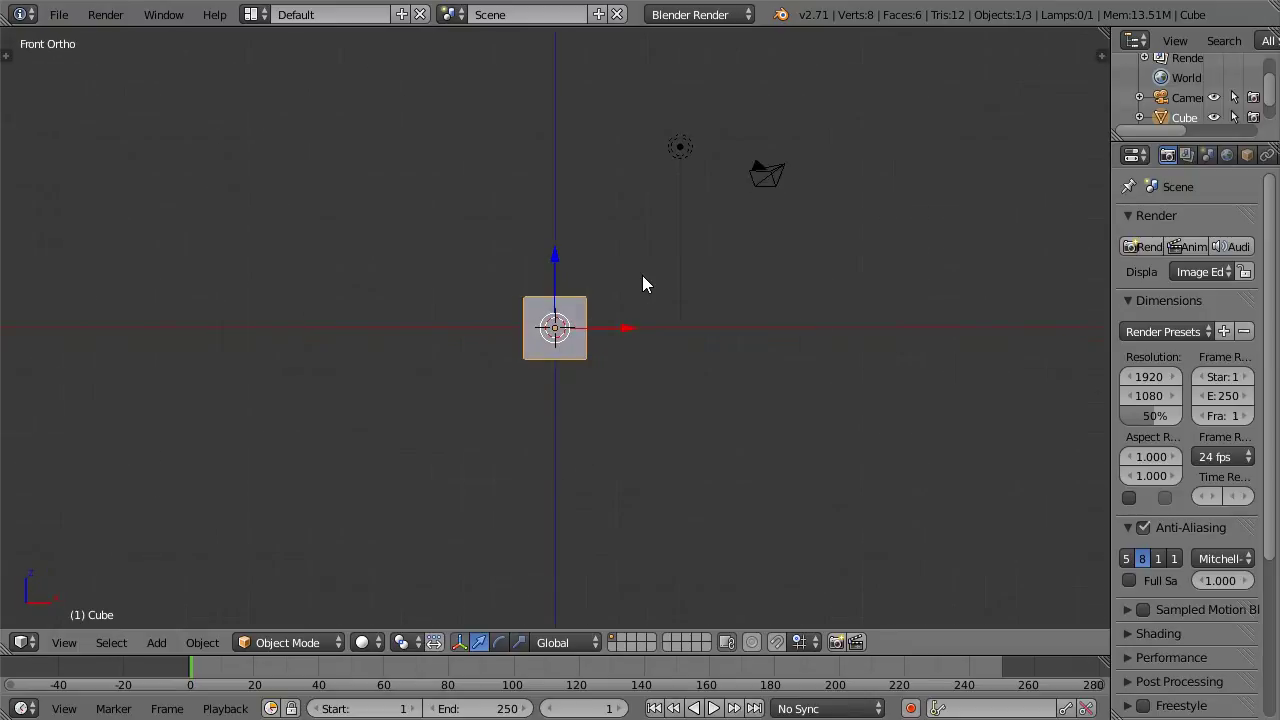
Step: Rotate the view around the cube in fixed increments, first sideways and then upward, into an angled perspective
key("KP_4")
key("KP_4")
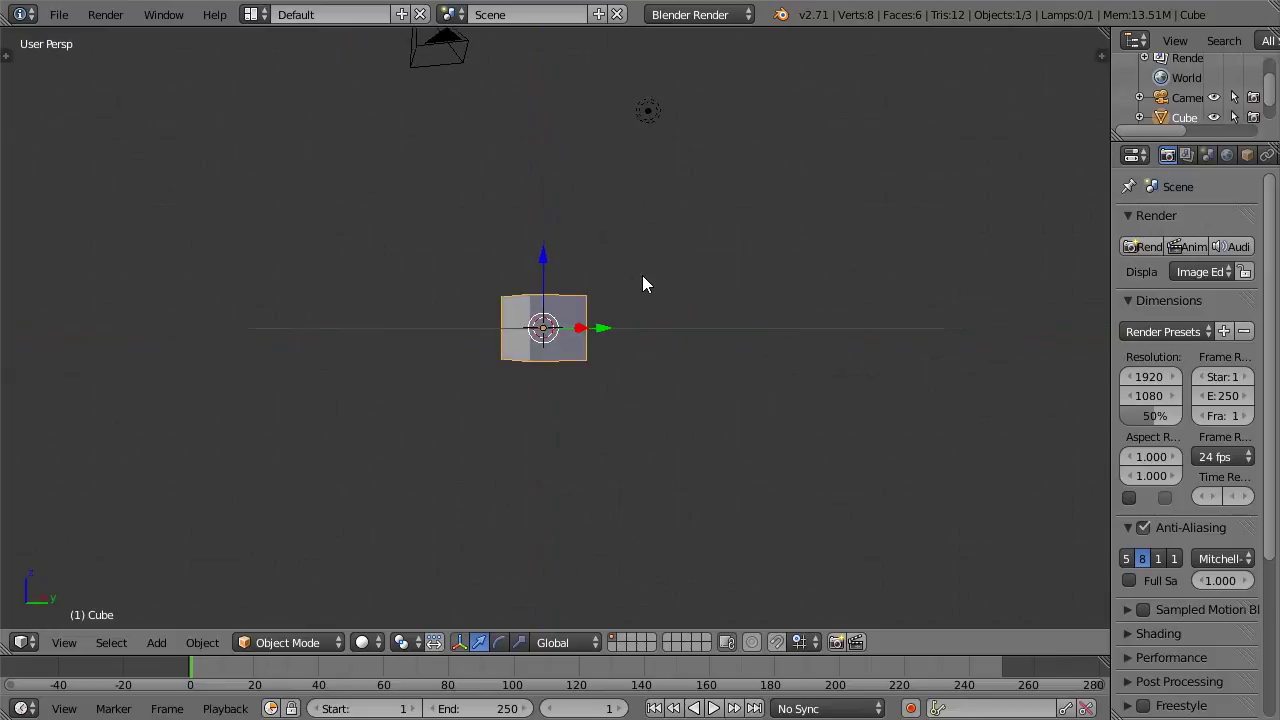
key("KP_8")
key("KP_8")
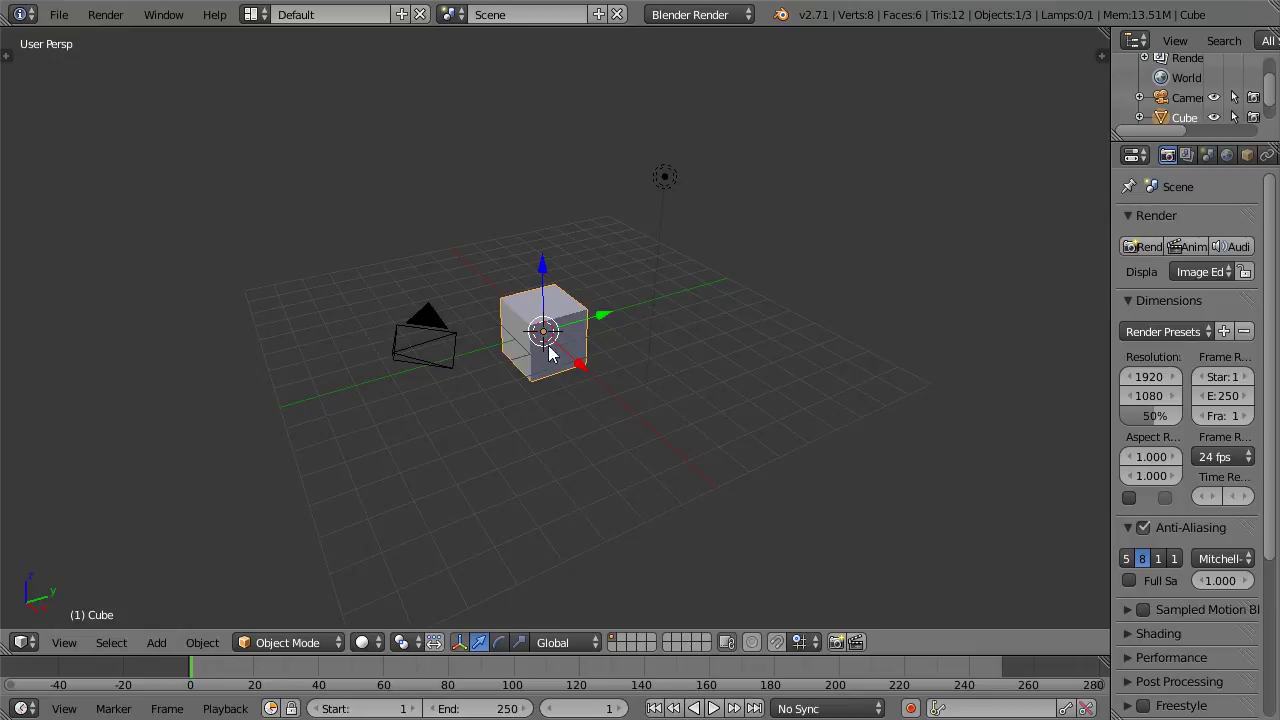
Step: In the user preferences, set Smooth View to 0 and turn on Emulate 3 Button Mouse
left_click(57, 15)
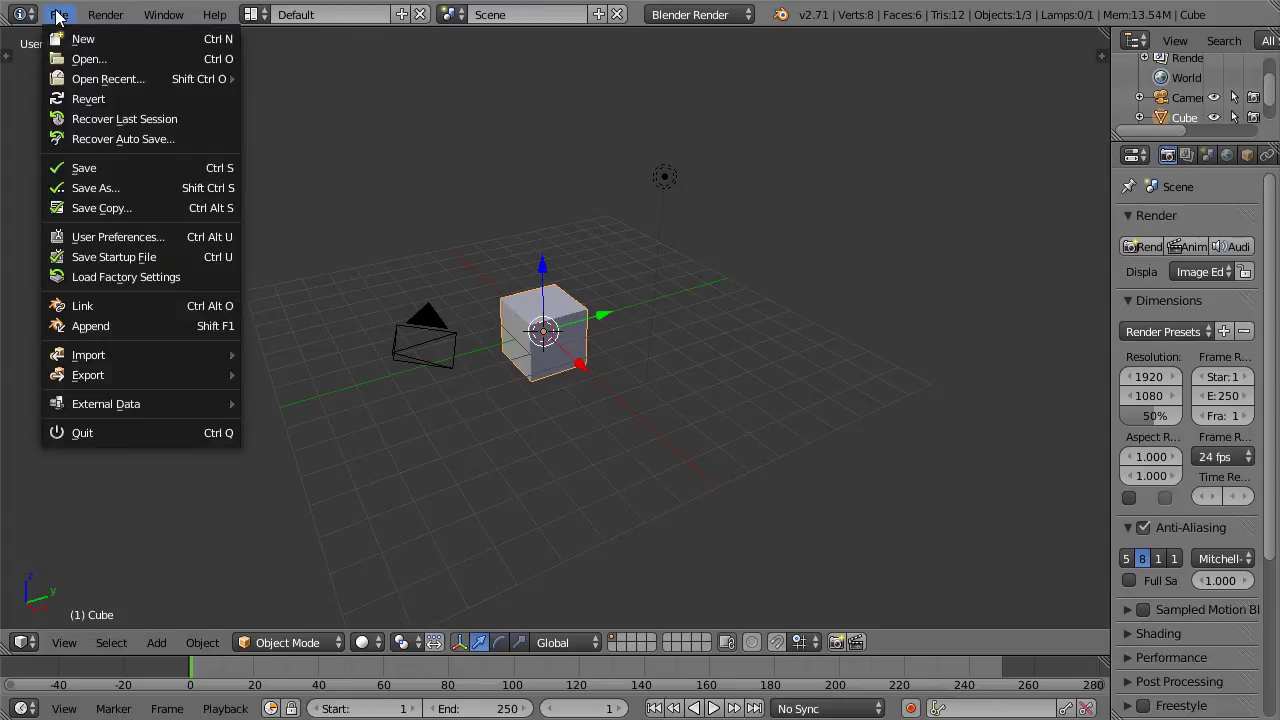
left_click(118, 237)
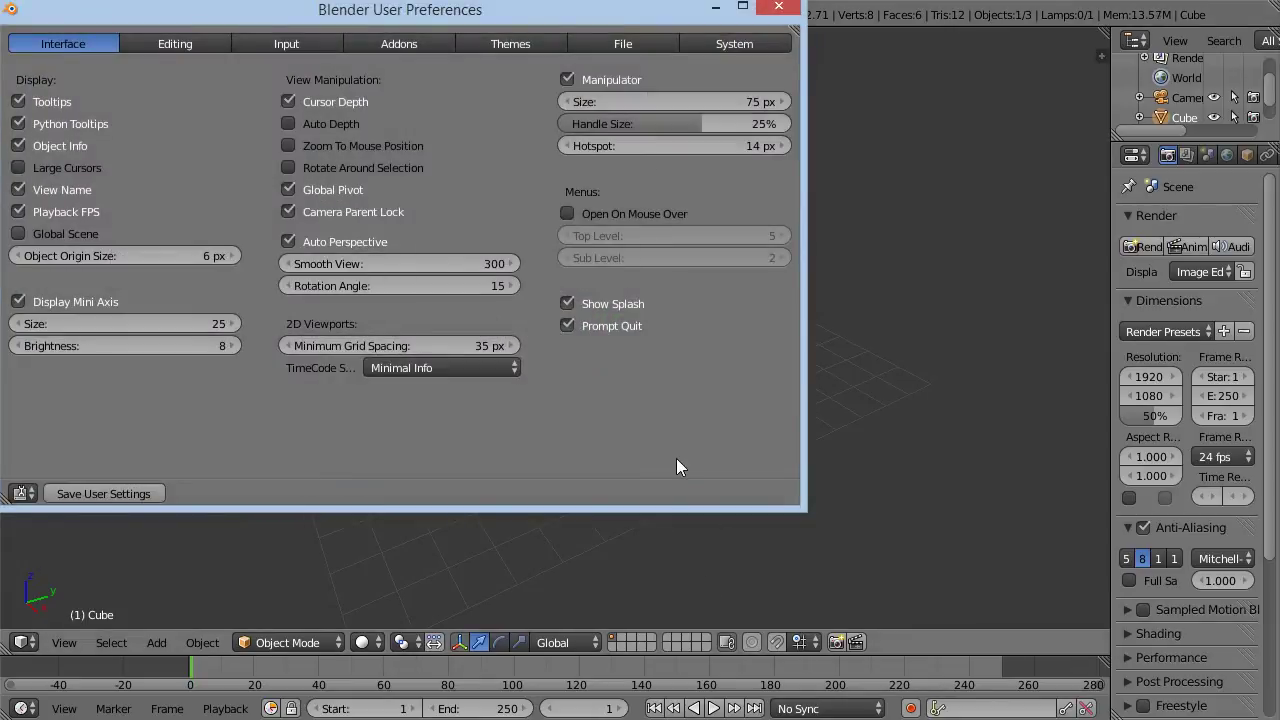
left_click(366, 261)
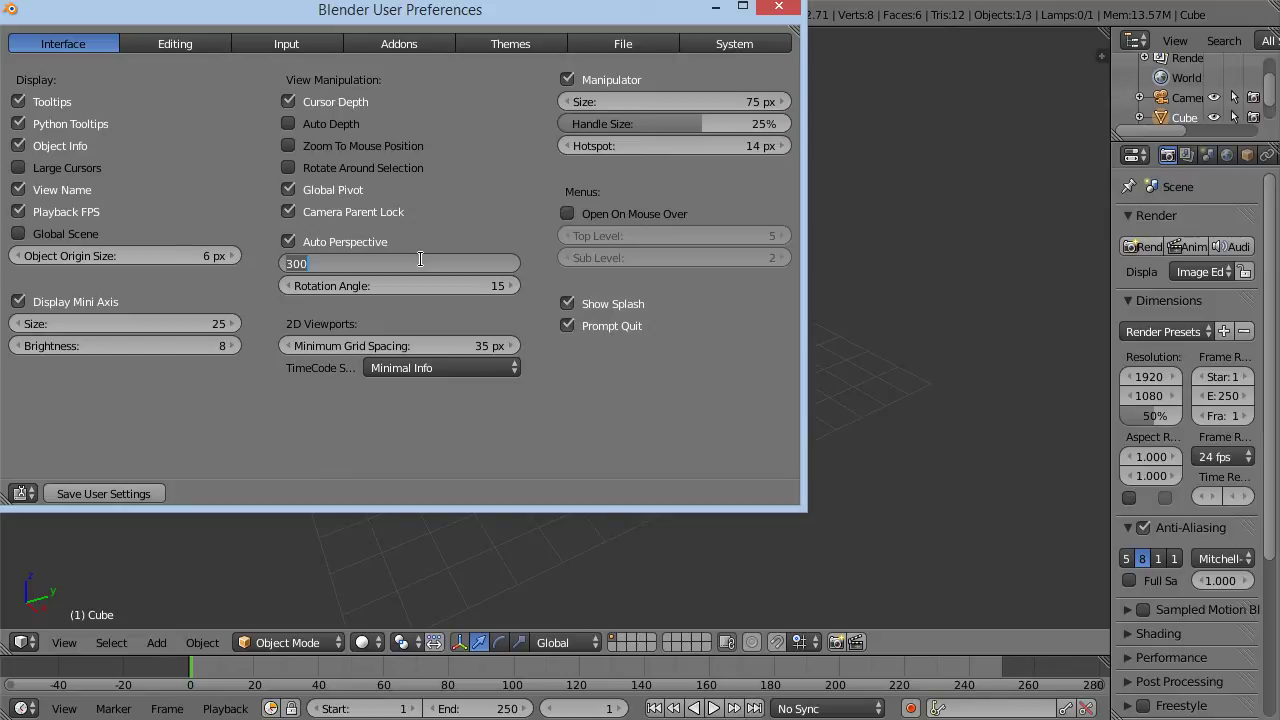
type("0")
key("Return")
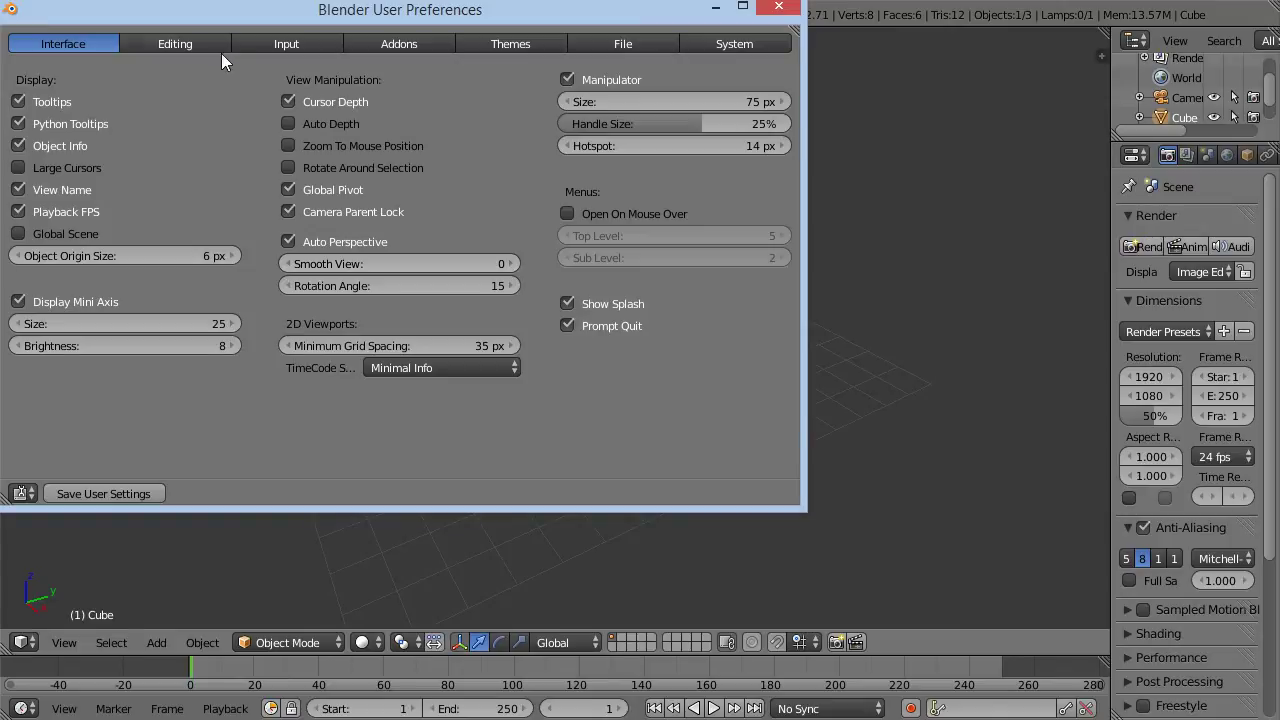
left_click(296, 42)
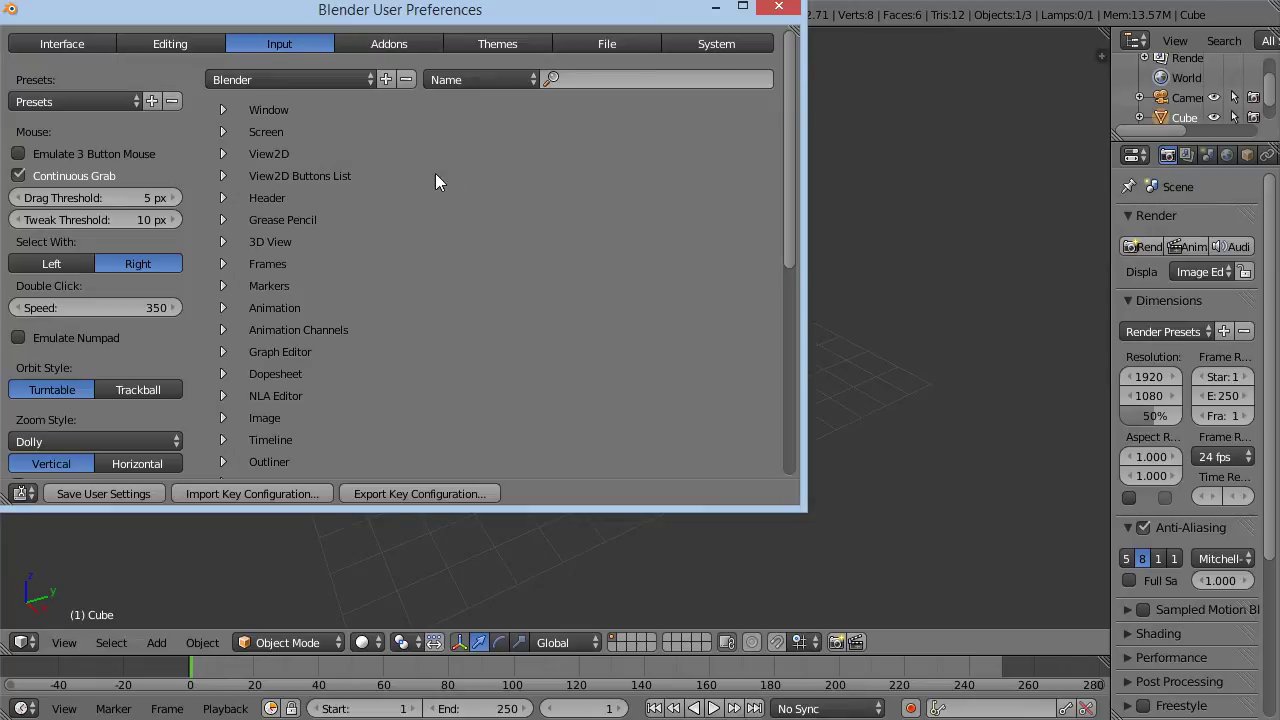
left_click(129, 155)
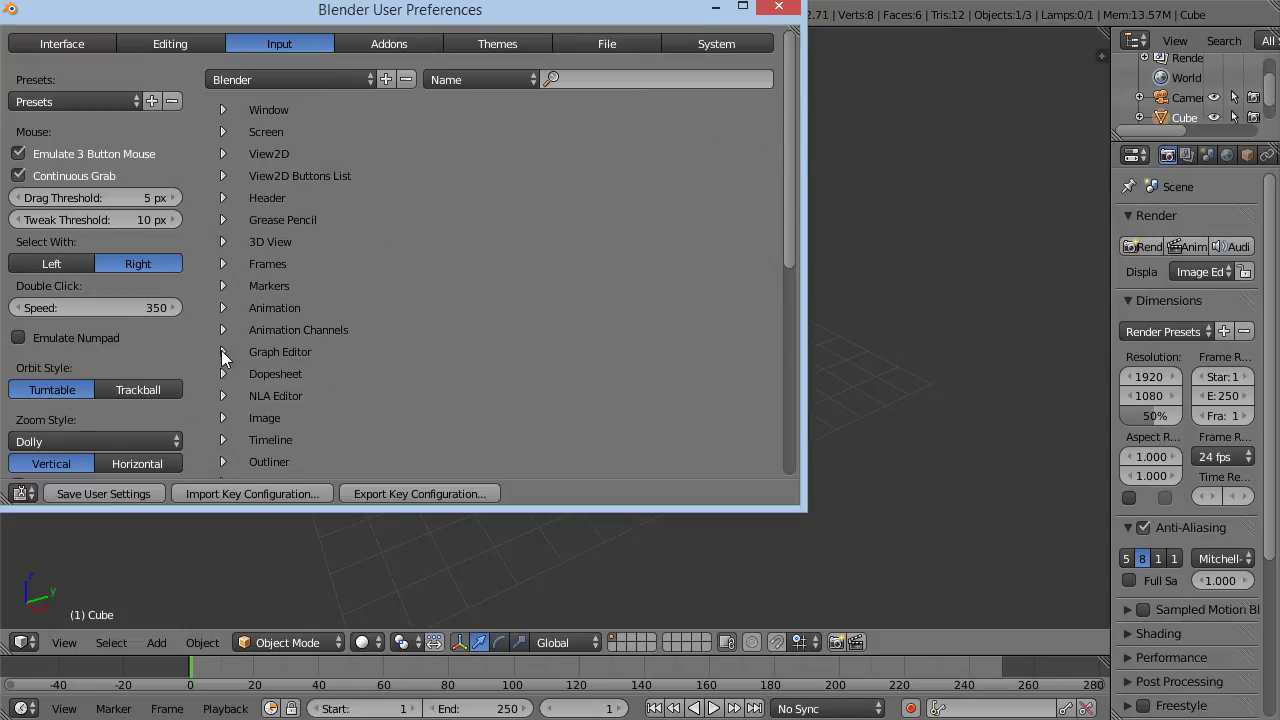
Step: Find and enable the F2 mesh add-on, look at the System preferences, and close the preferences
left_click(385, 46)
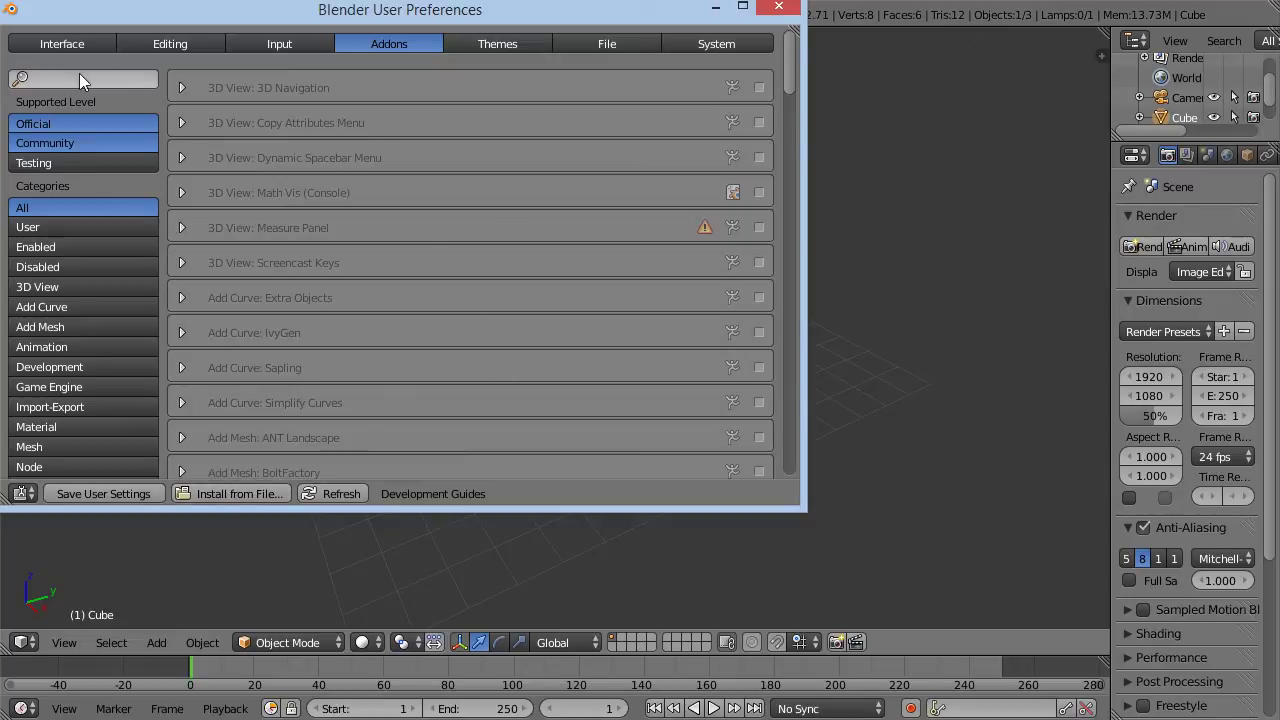
left_click(111, 78)
type("f2")
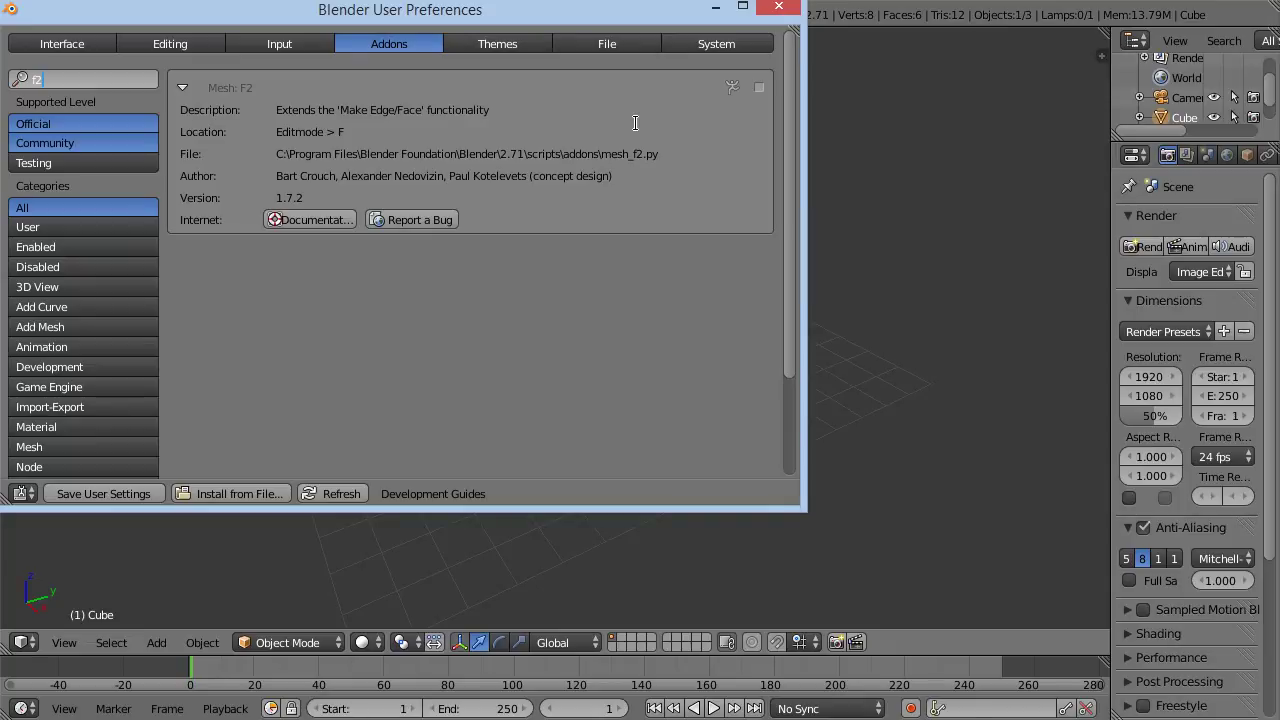
left_click(760, 86)
left_click(759, 86)
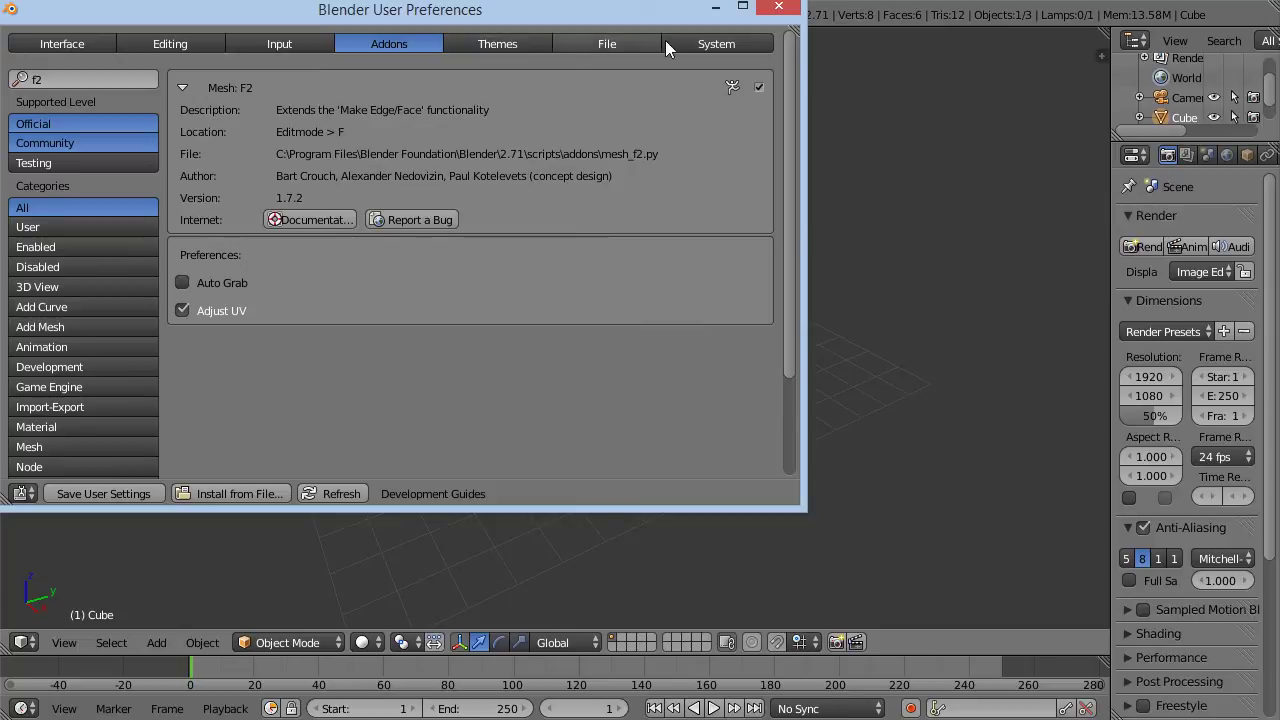
left_click(697, 39)
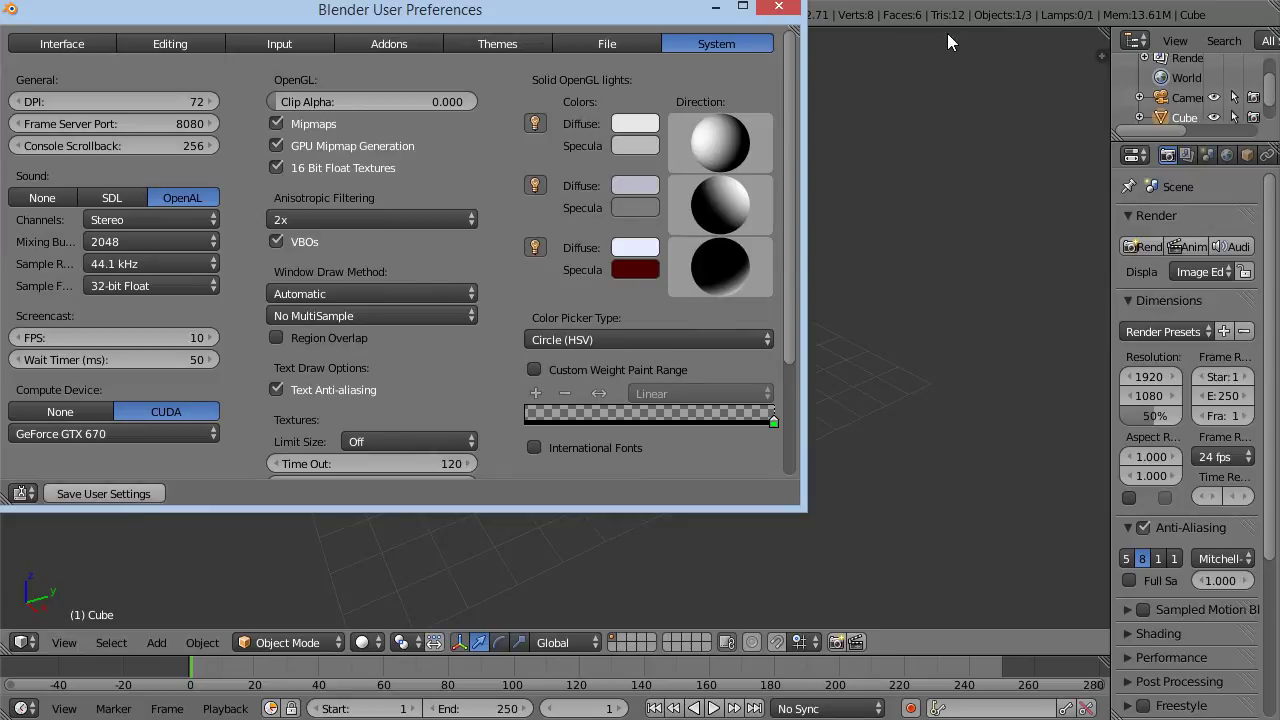
left_click(786, 11)
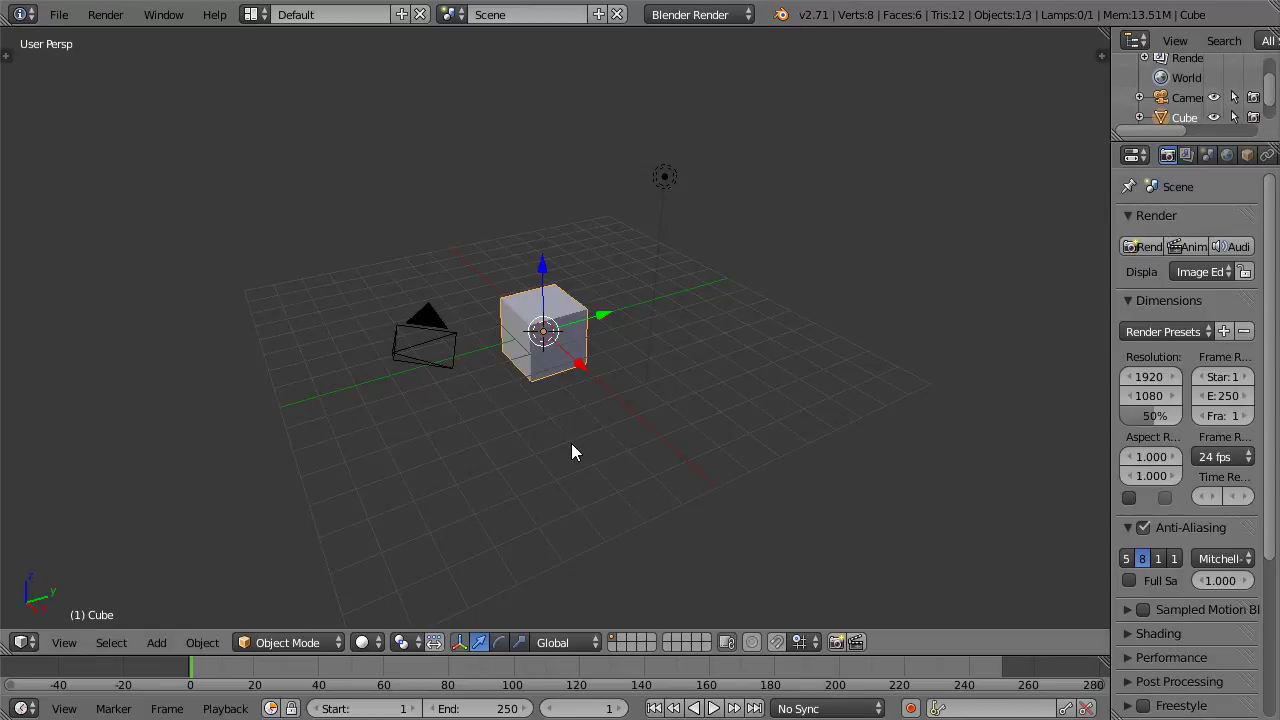
Step: Switch the cube to Sculpt Mode, look through the sculpt brush tools and options, and return to Object Mode with the tool shelf hidden
left_click(320, 642)
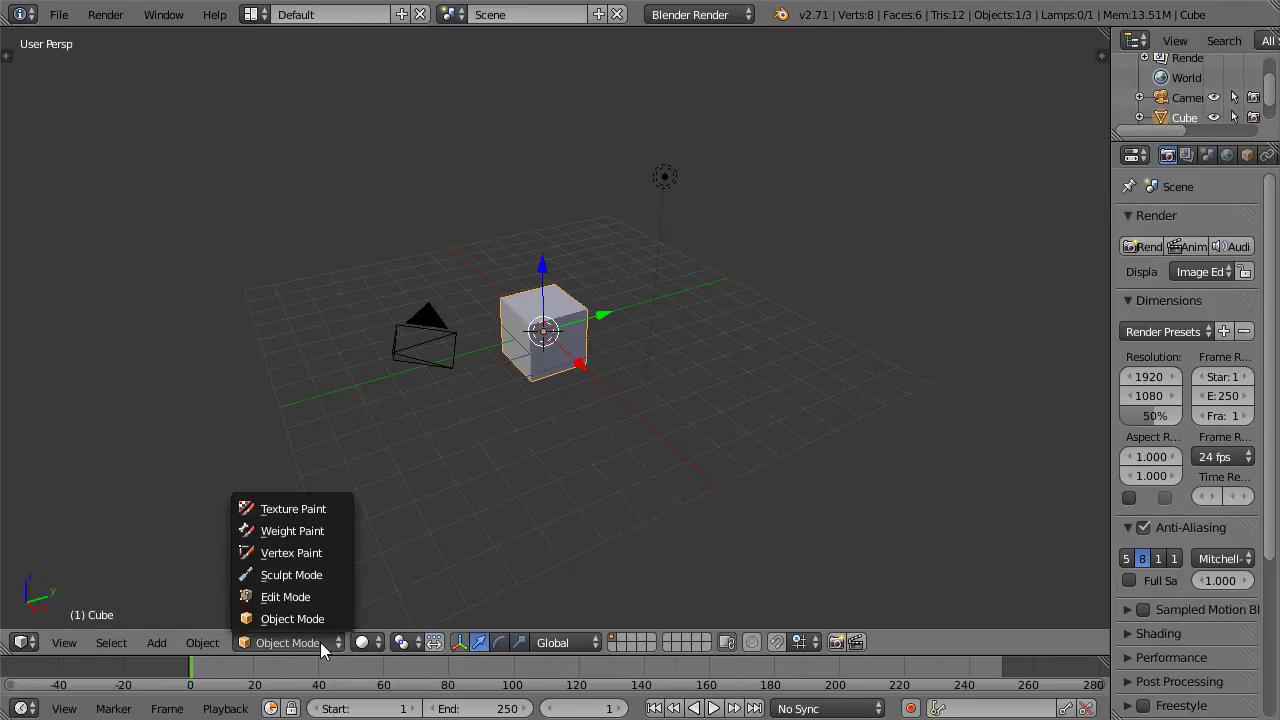
left_click(322, 576)
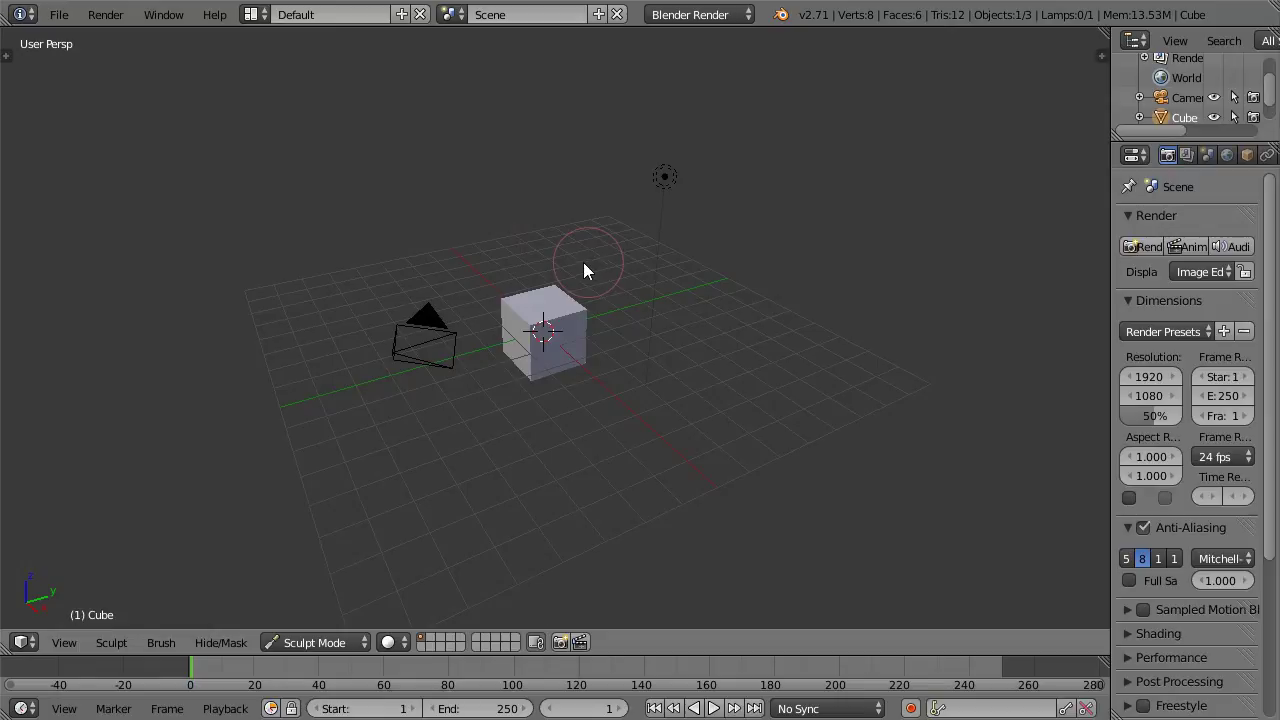
left_click(8, 54)
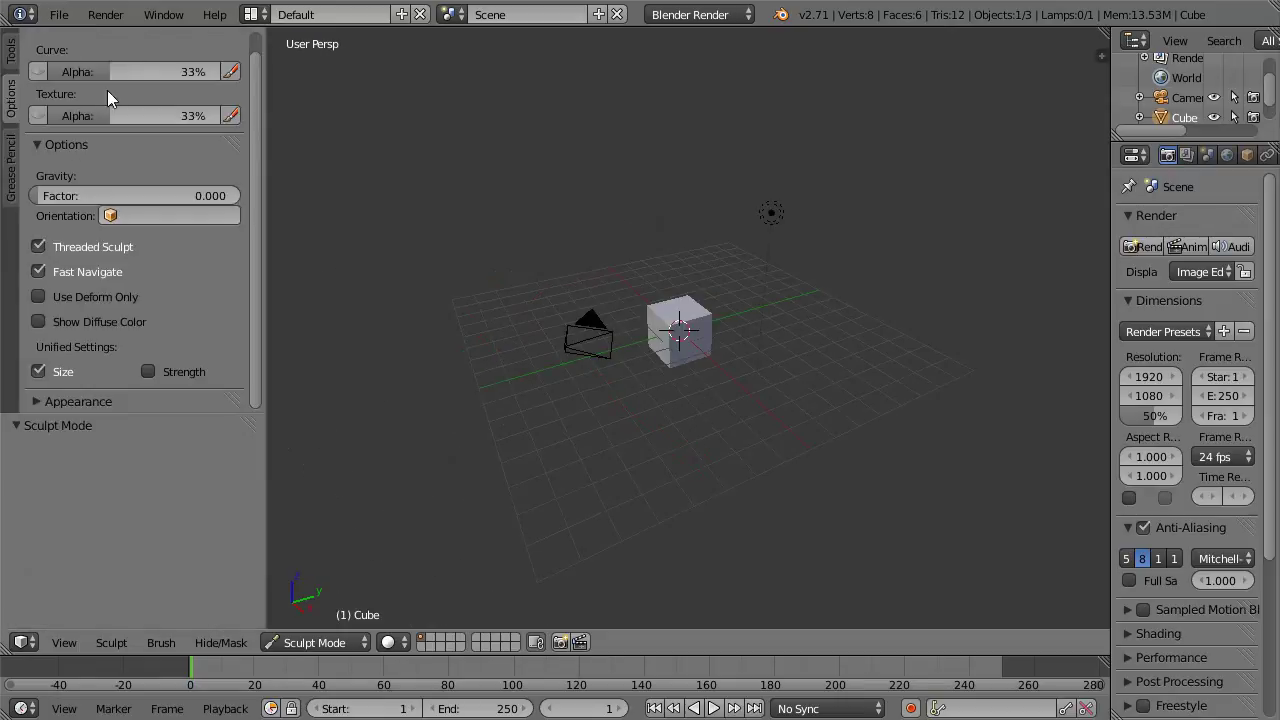
left_click(11, 52)
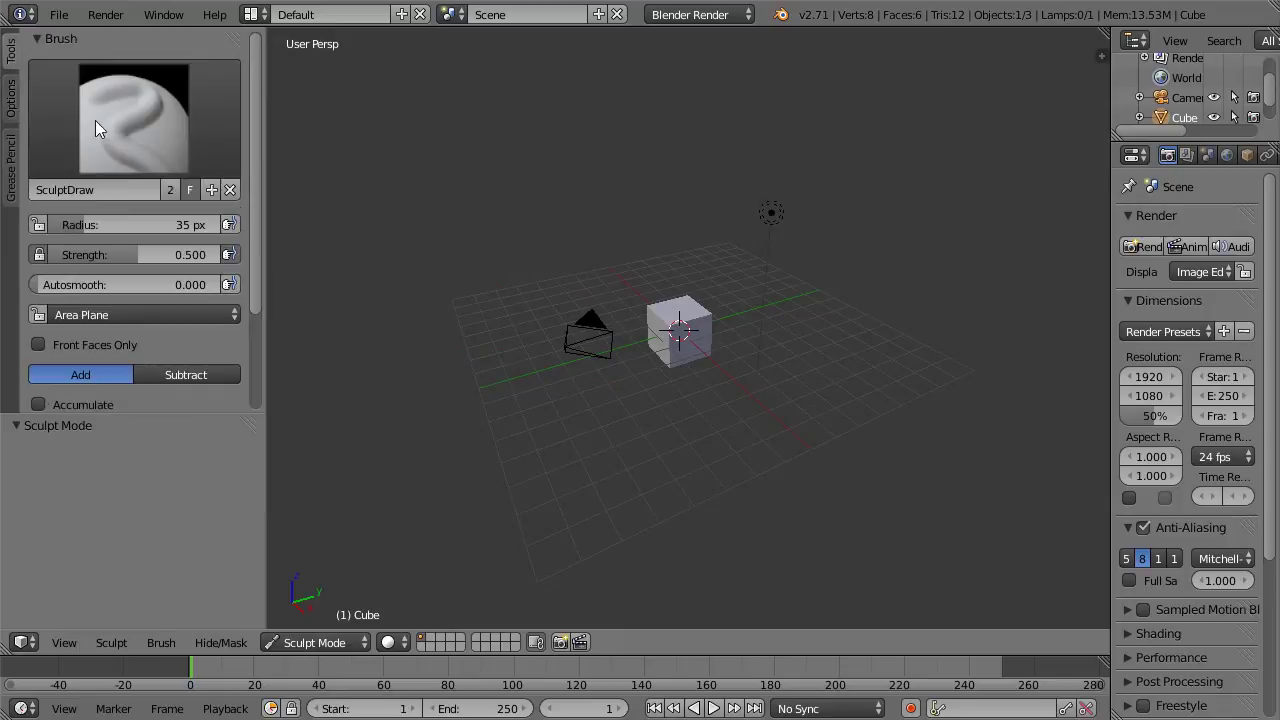
left_click(11, 100)
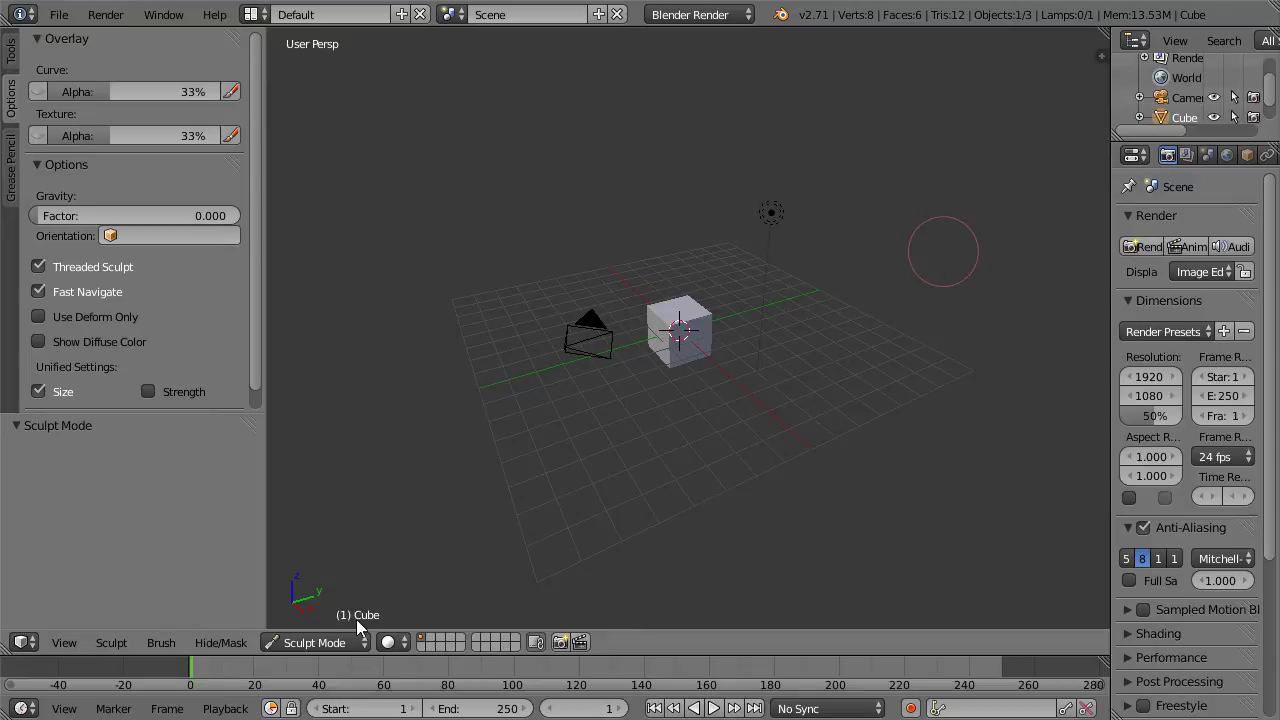
left_click(331, 644)
left_click(323, 617)
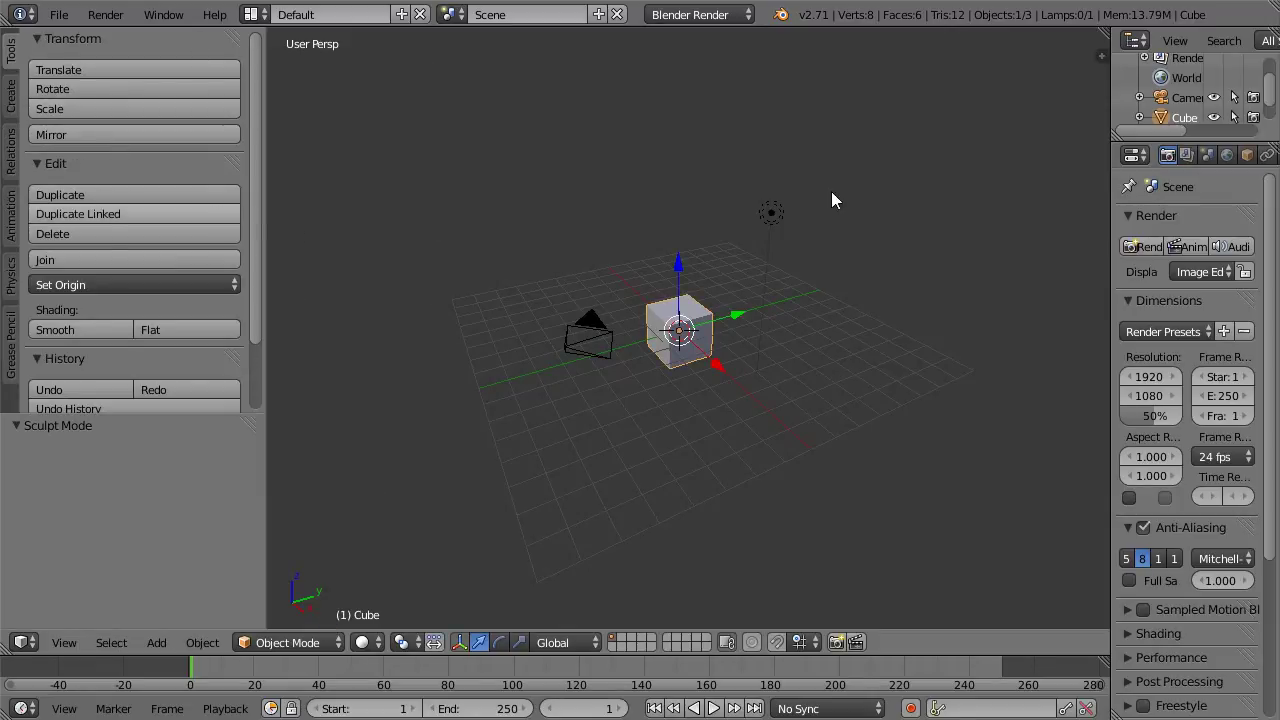
key("t")
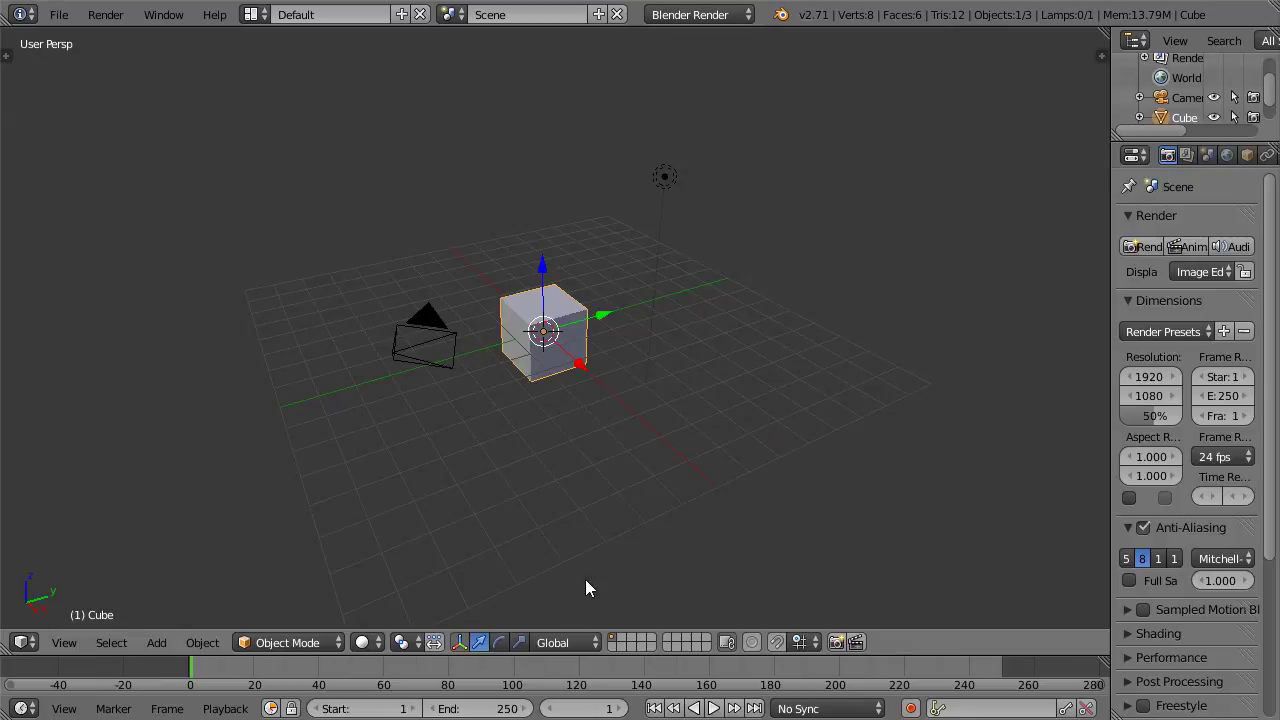
Step: Split the 3D view into two side-by-side areas and set one of them to a close right orthographic view of the cube
right_click(573, 654)
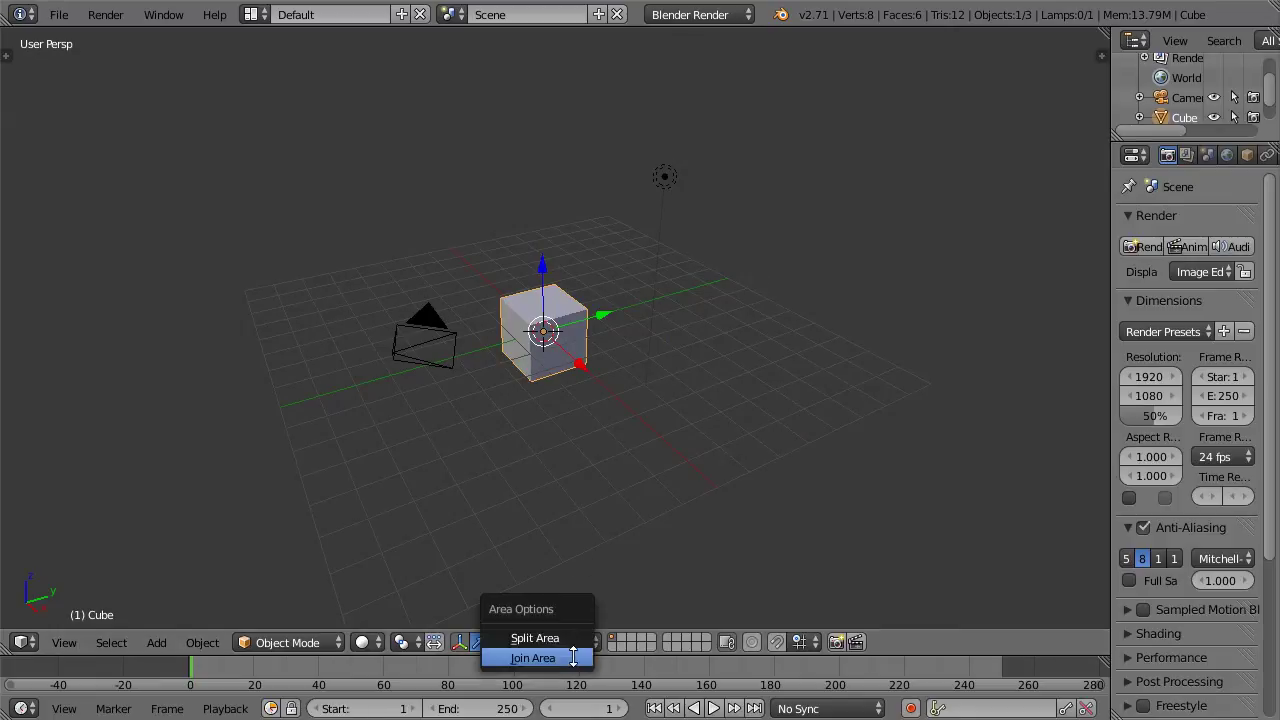
left_click(574, 645)
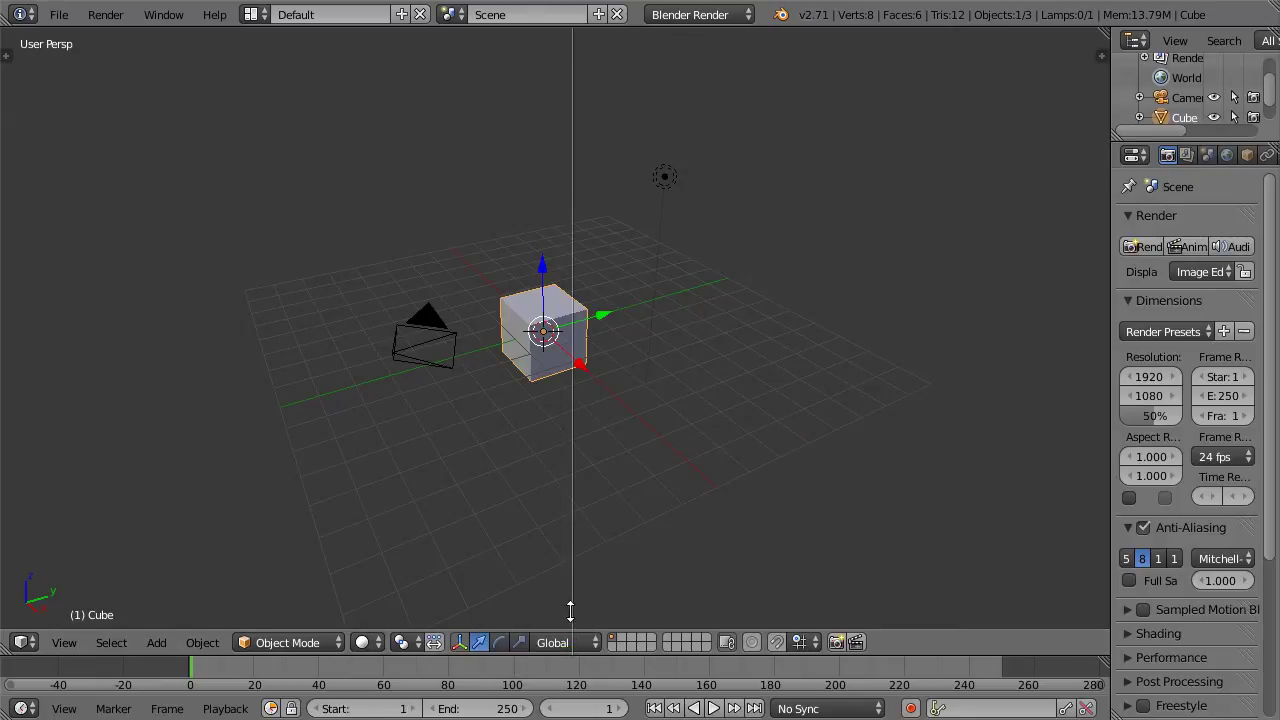
left_click(598, 549)
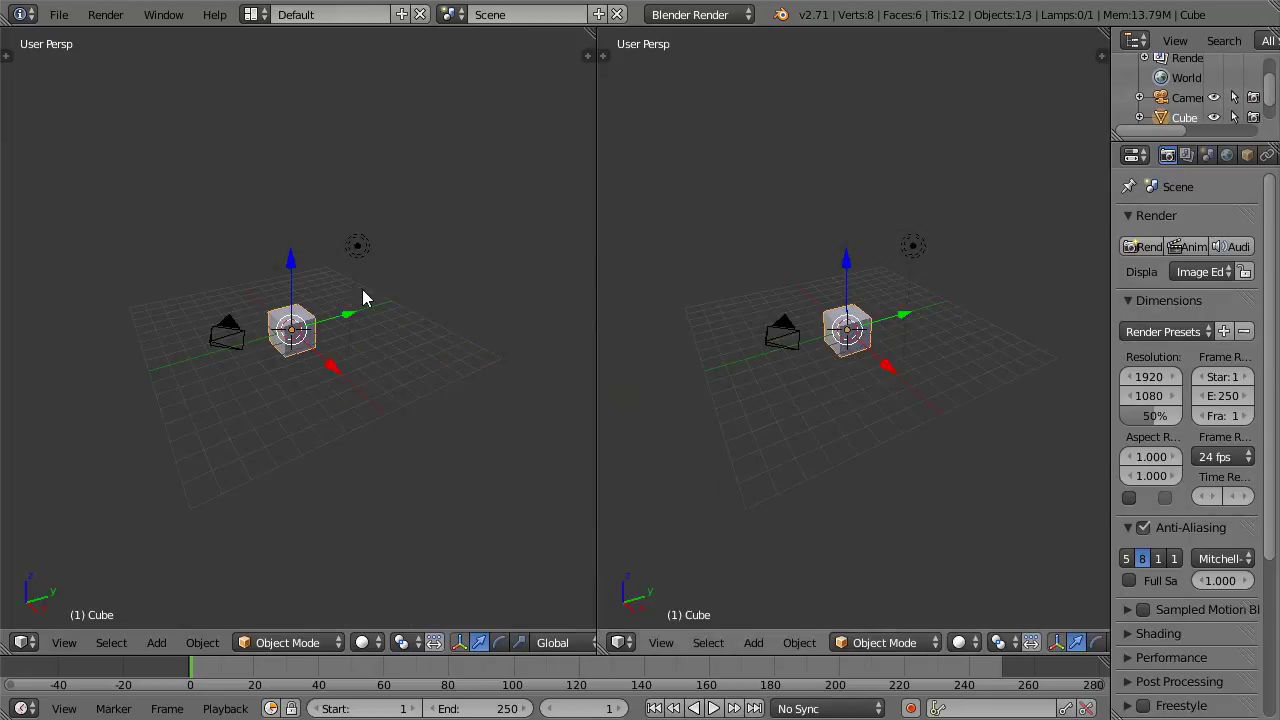
key("KP_1")
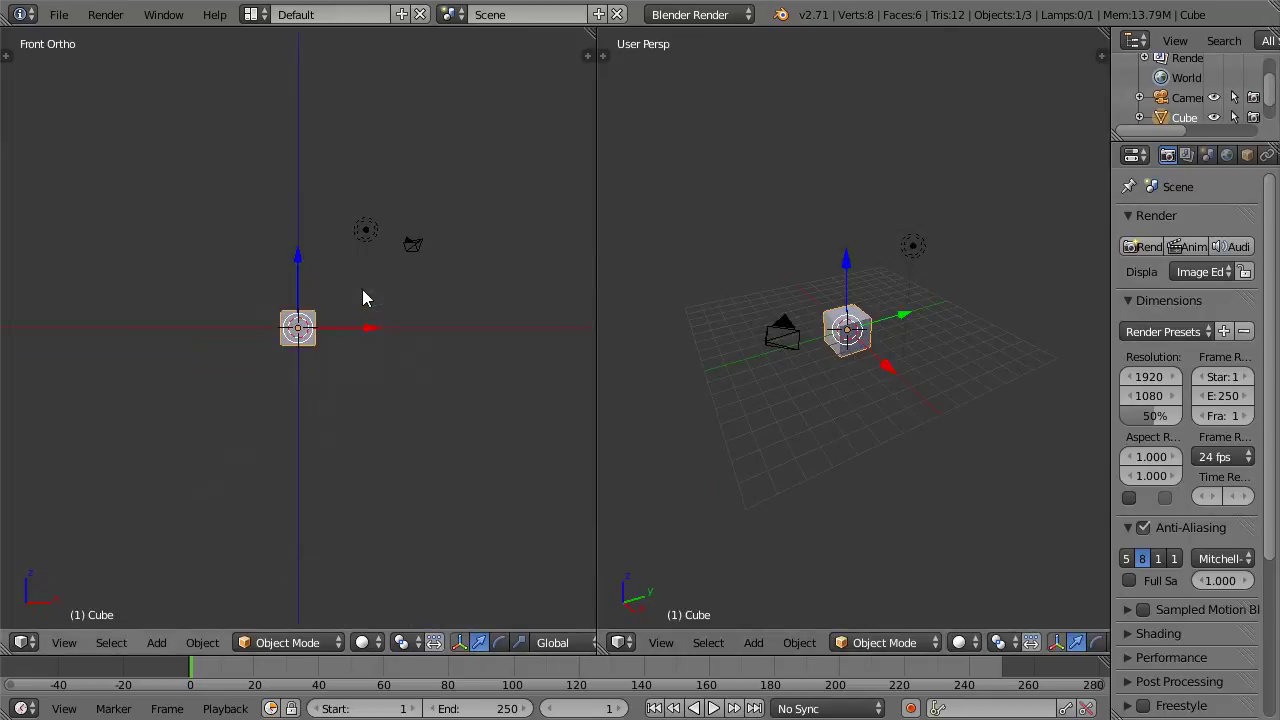
key("KP_3")
scroll(362, 289, "up", 8)
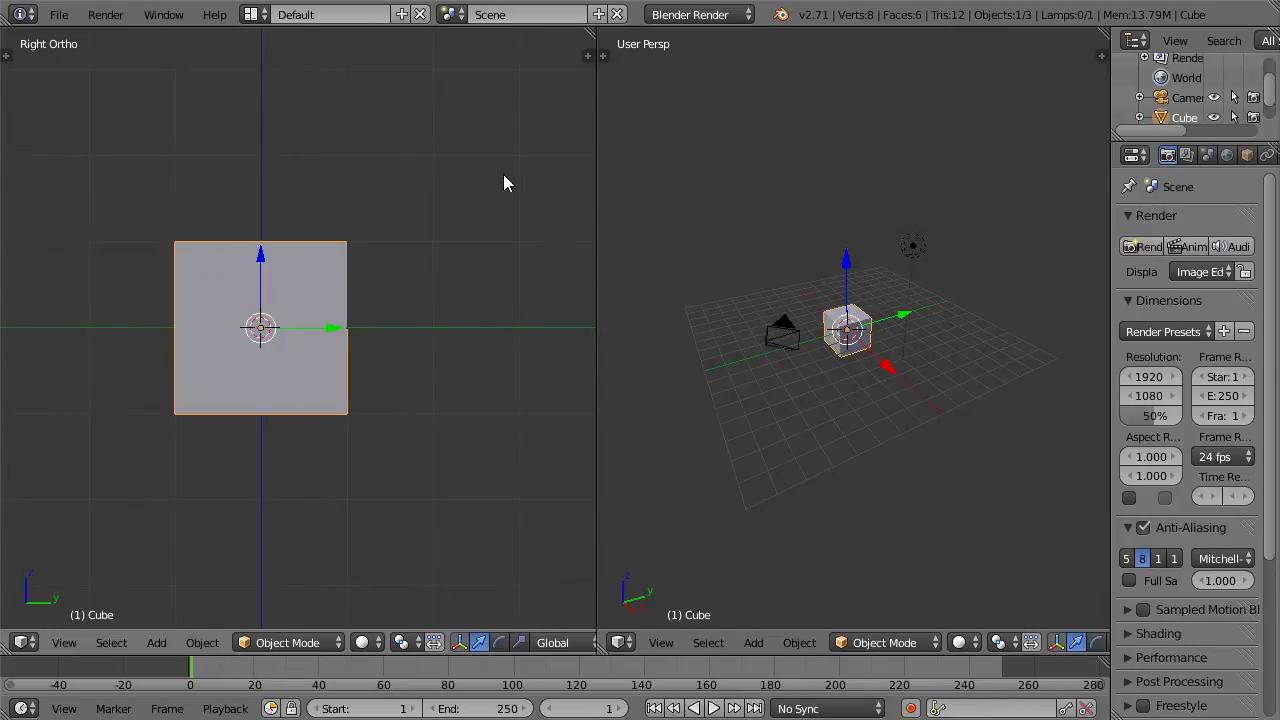
Step: Enable background images for the right orthographic view and add an empty image entry
left_click(588, 53)
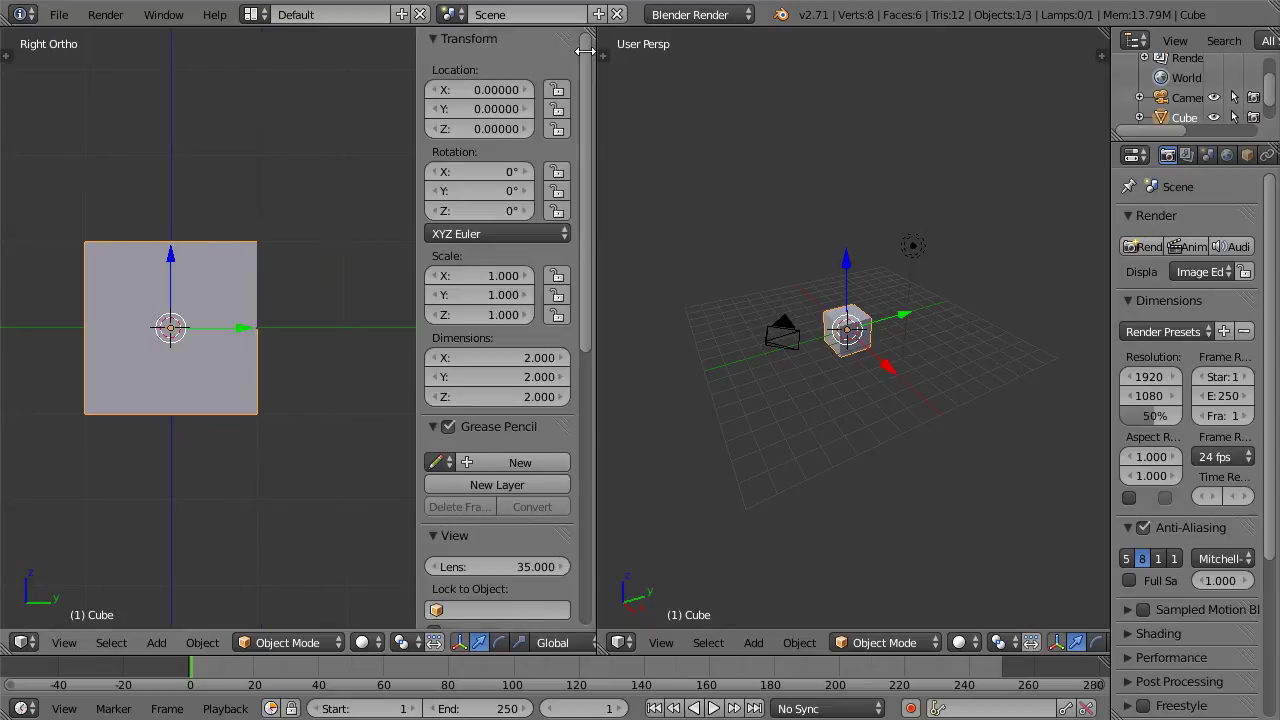
left_click_drag(584, 263, 572, 343)
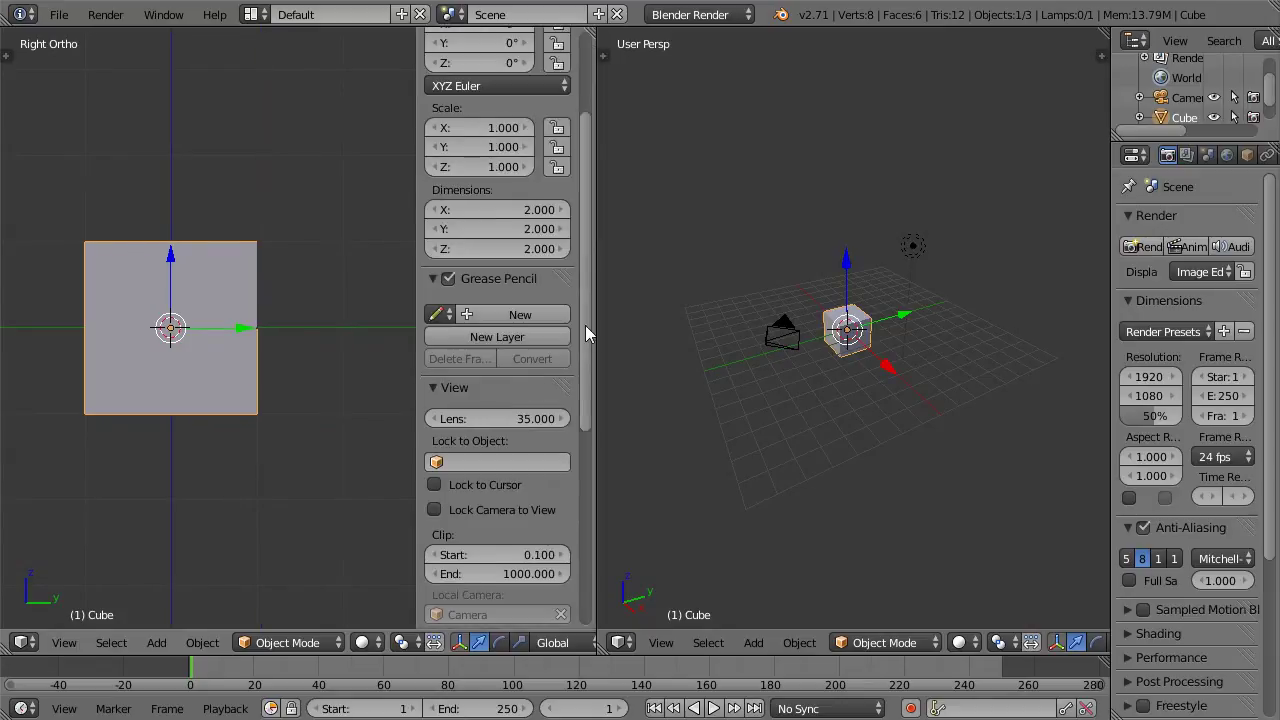
scroll(584, 474, "down", 9)
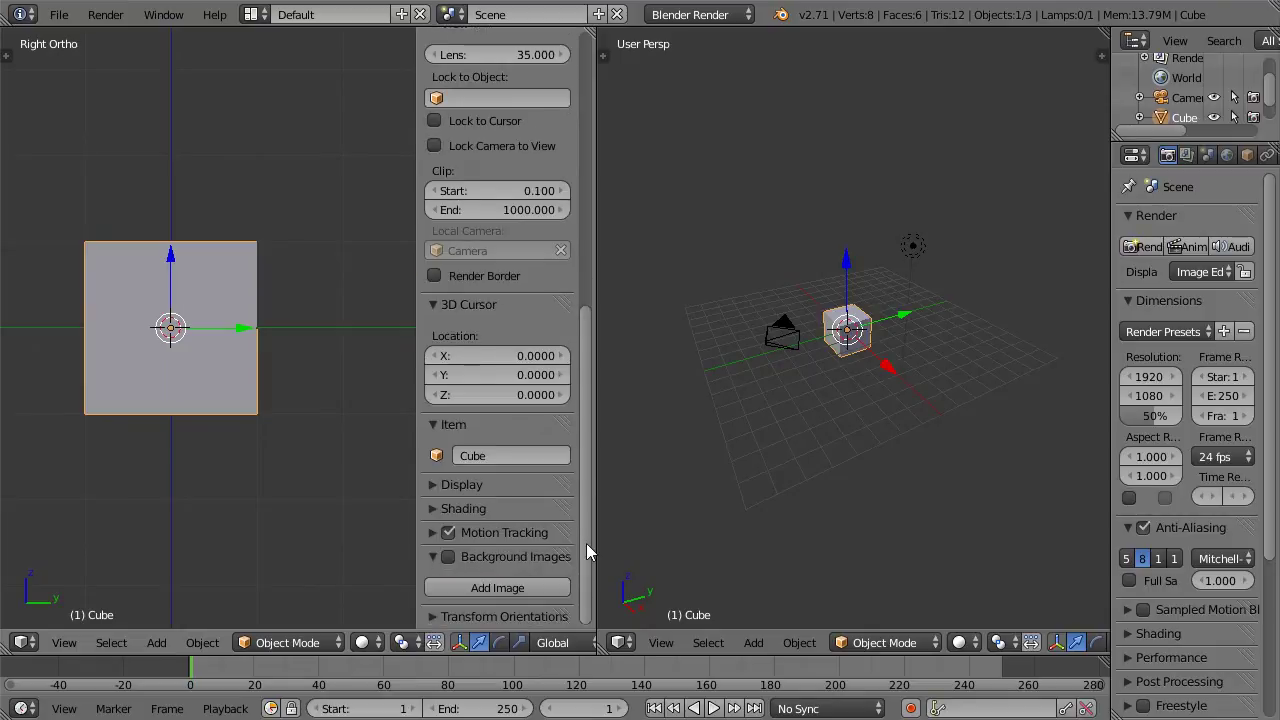
left_click(448, 557)
left_click(509, 588)
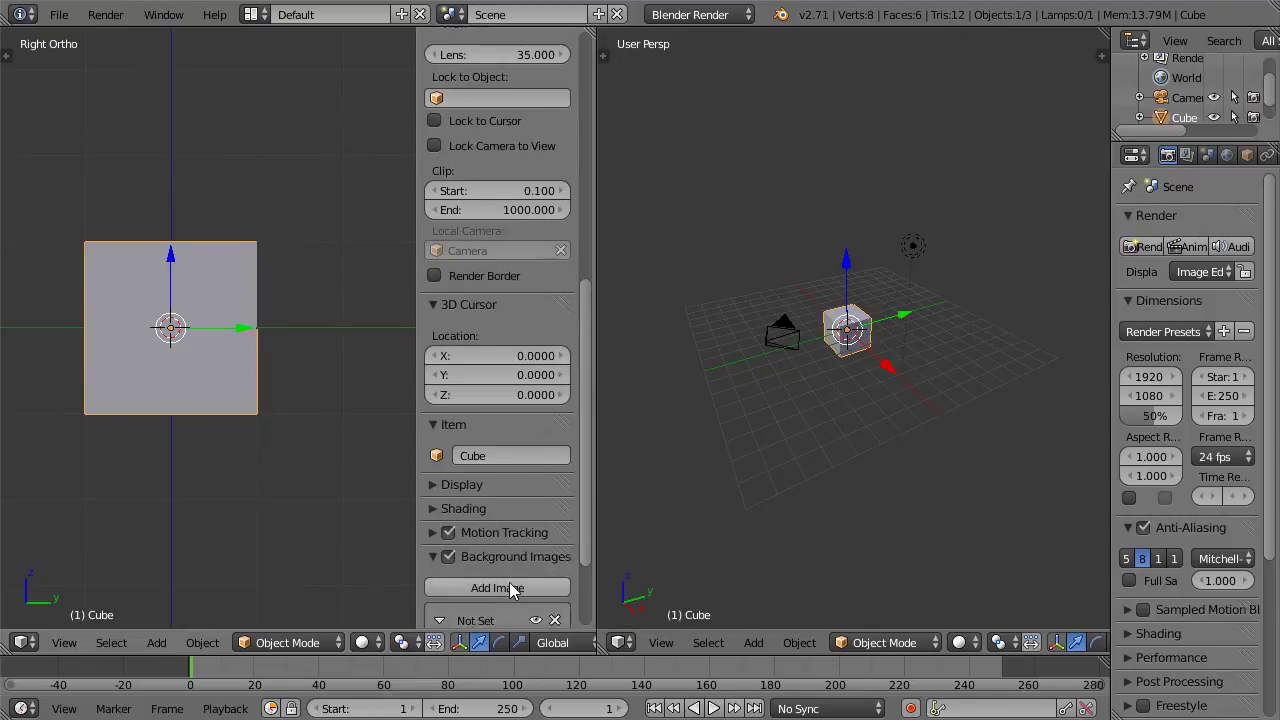
scroll(583, 598, "down", 3)
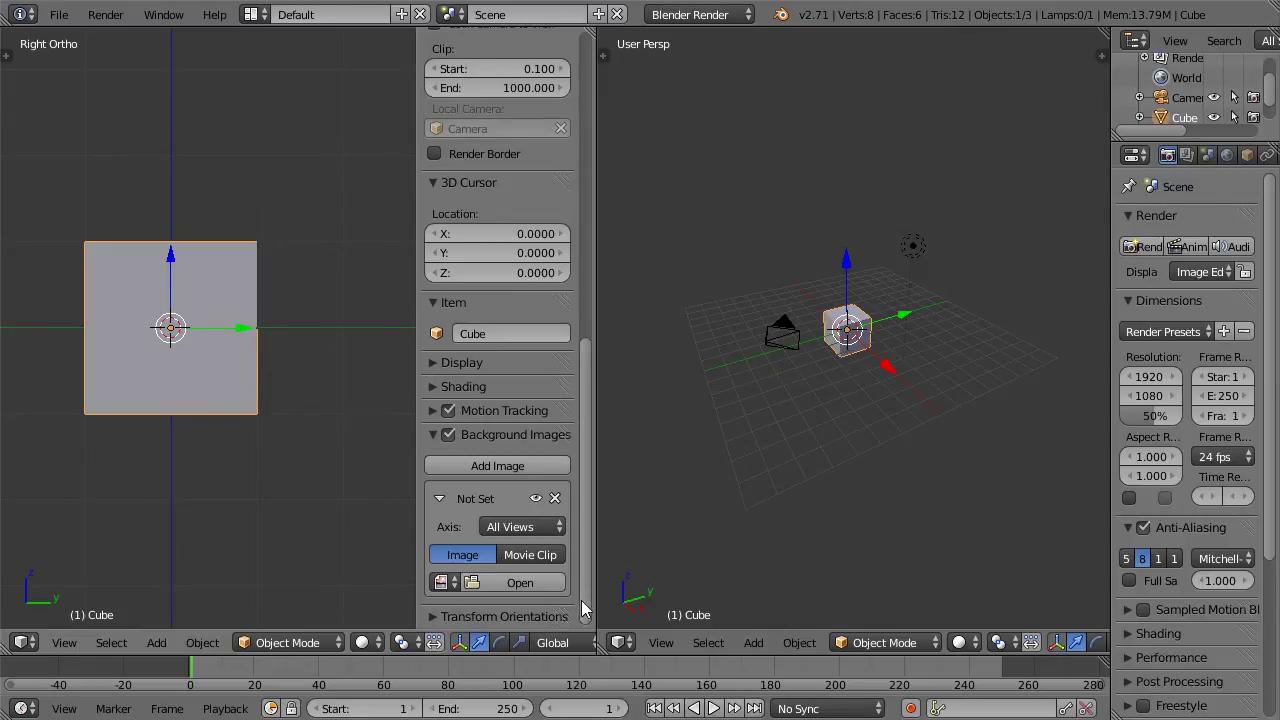
Step: Load VortexPhaseBlasterConcept.png from the Referenced Files folder as the background image and hide the view's properties
left_click(497, 580)
left_click(288, 133)
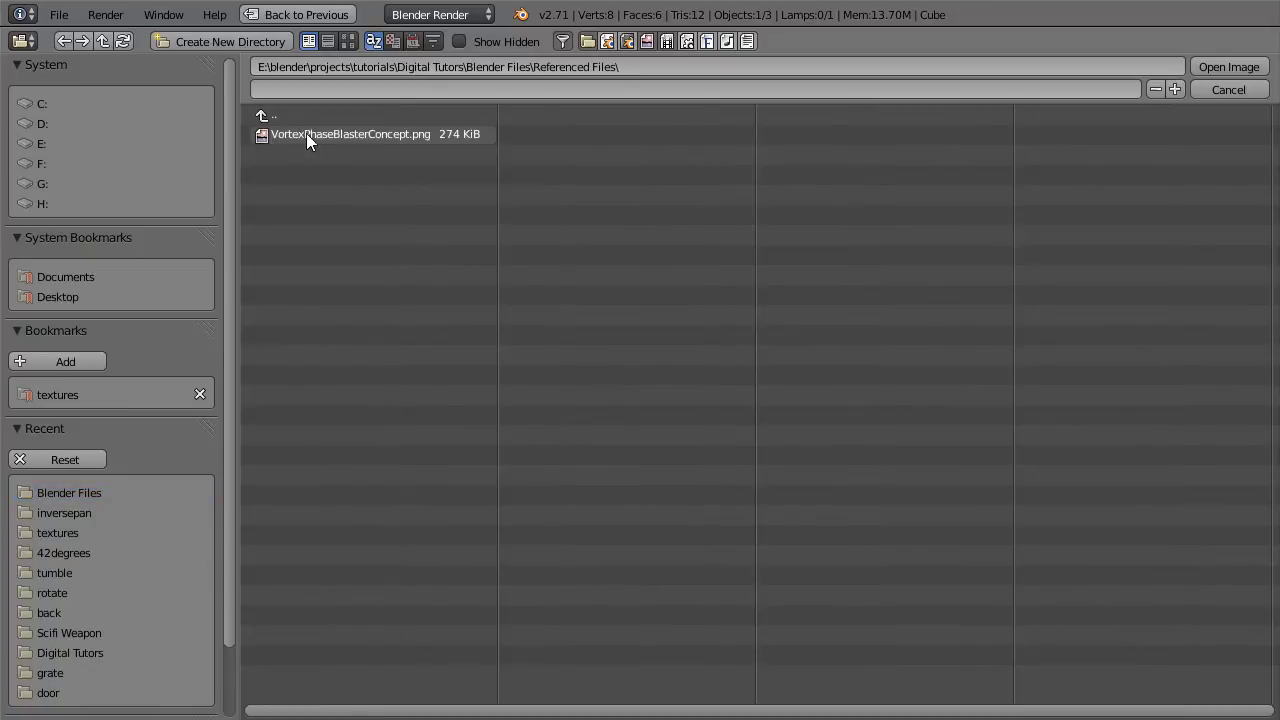
left_click(397, 136)
left_click(1230, 67)
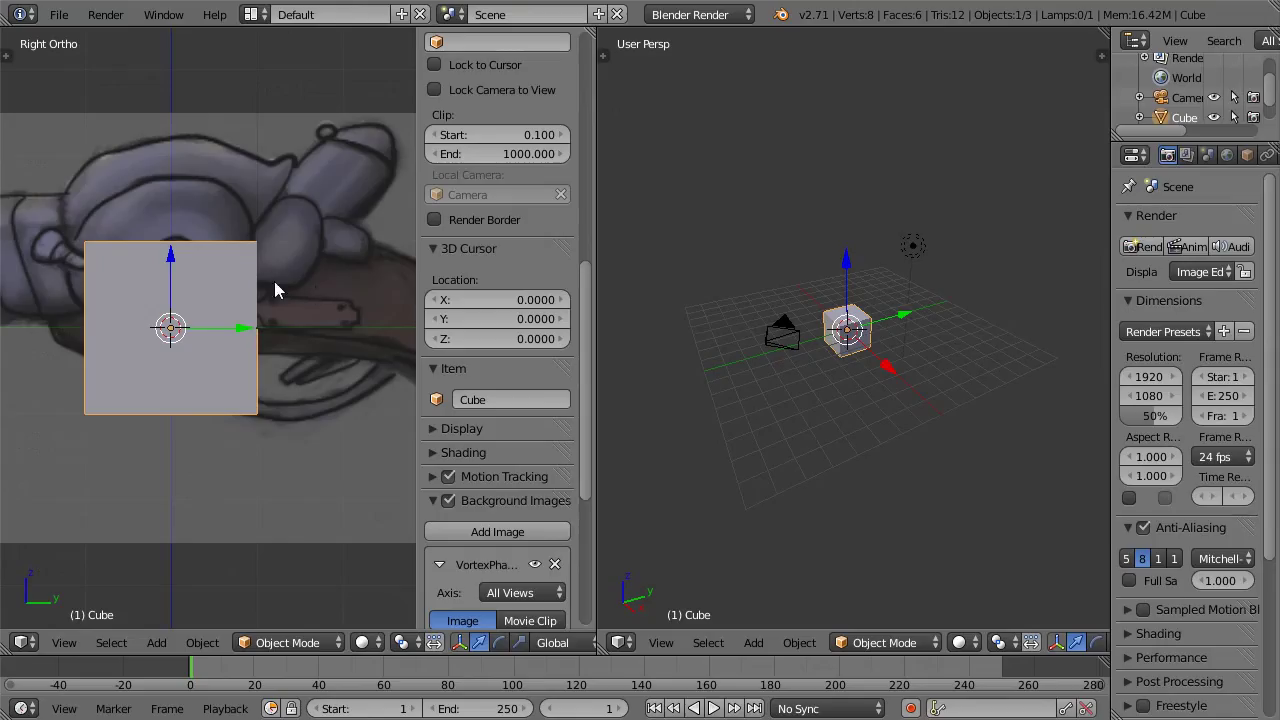
mouse_move(240, 268)
middle_mouse_down("shift")
mouse_move(295, 276)
mouse_move(256, 280)
middle_mouse_up("shift")
scroll(256, 313, "down", 1)
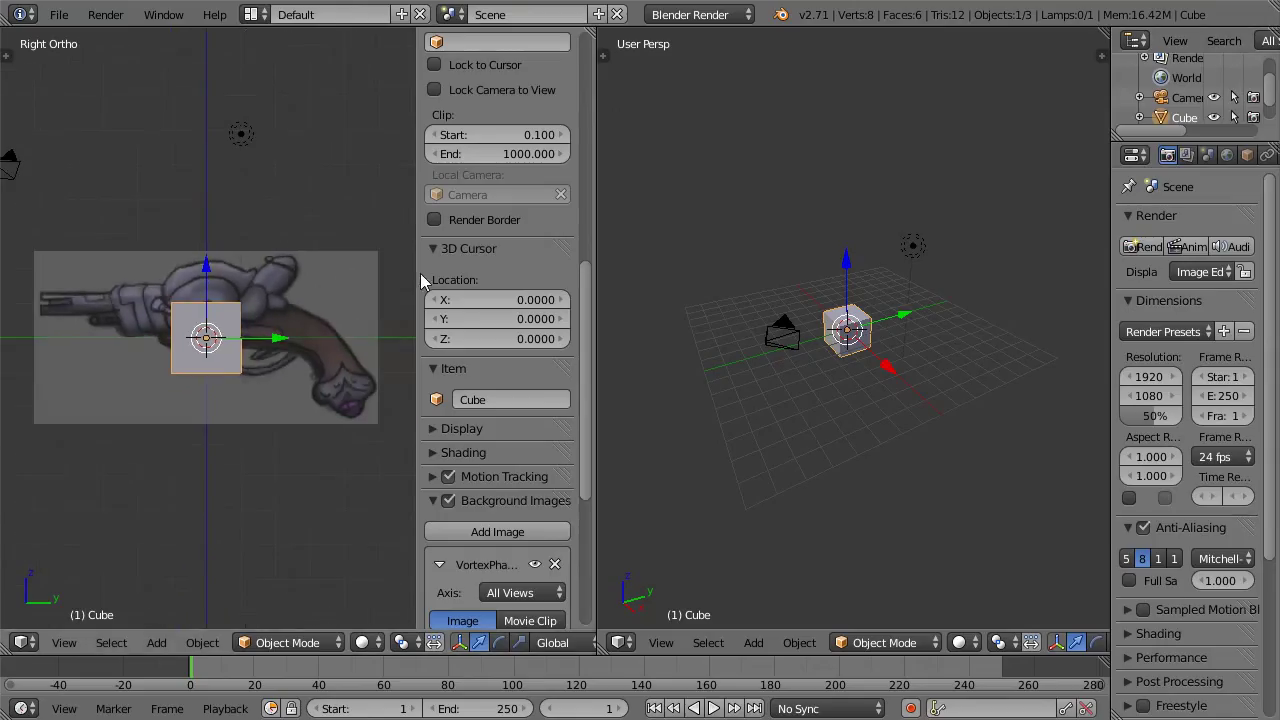
key("n")
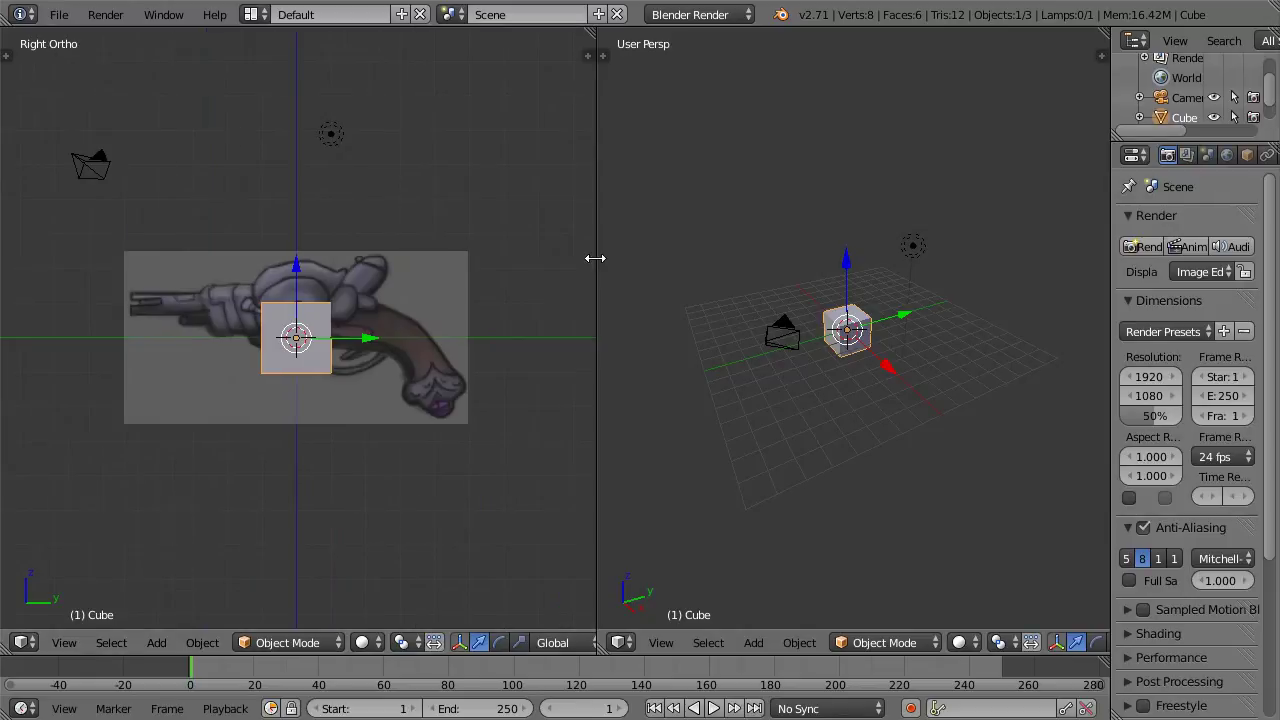
Step: Switch the right orthographic view to wireframe display and bring the cube's remaining property tabs into view
key("z")
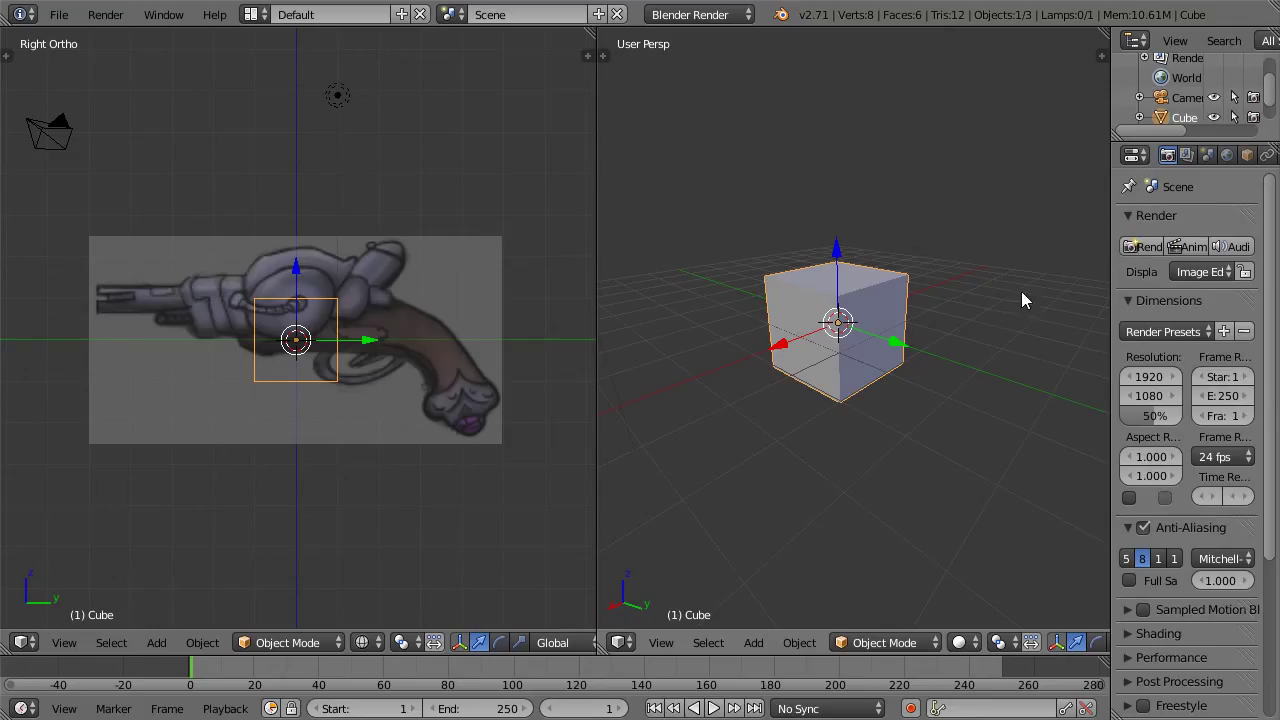
middle_click_drag(1016, 294, 808, 318)
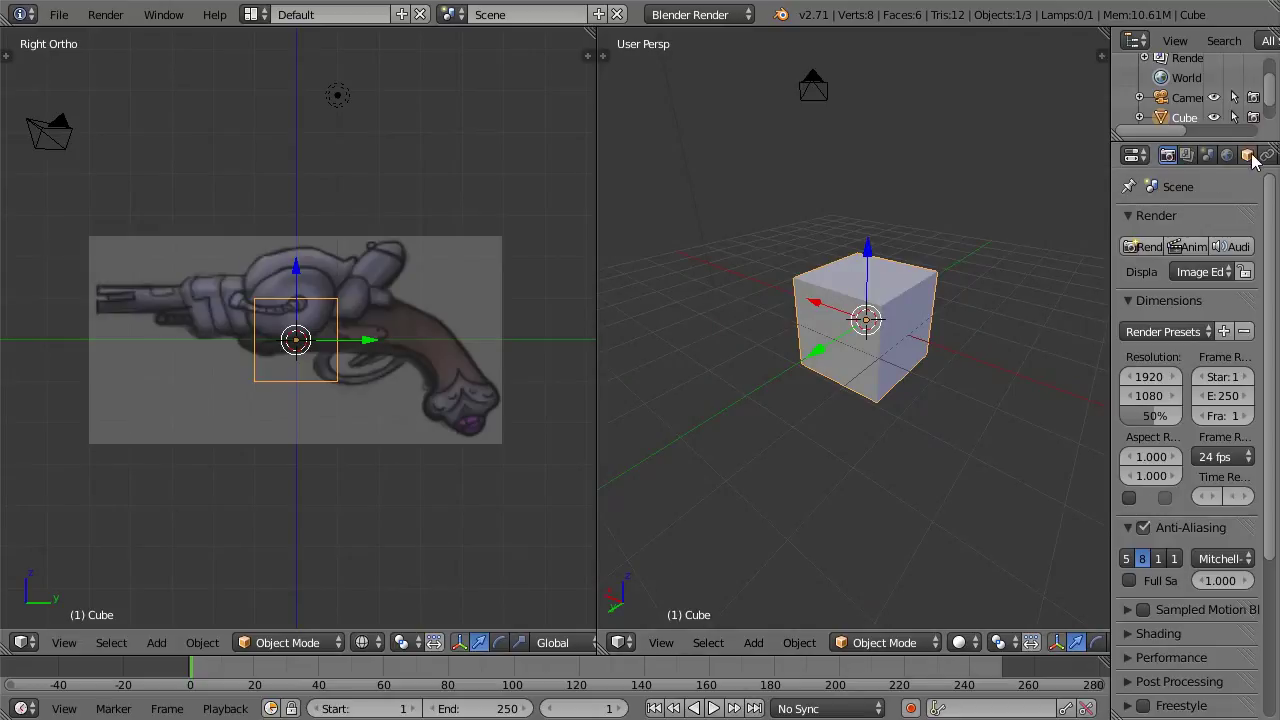
scroll(1178, 160, "down", 5)
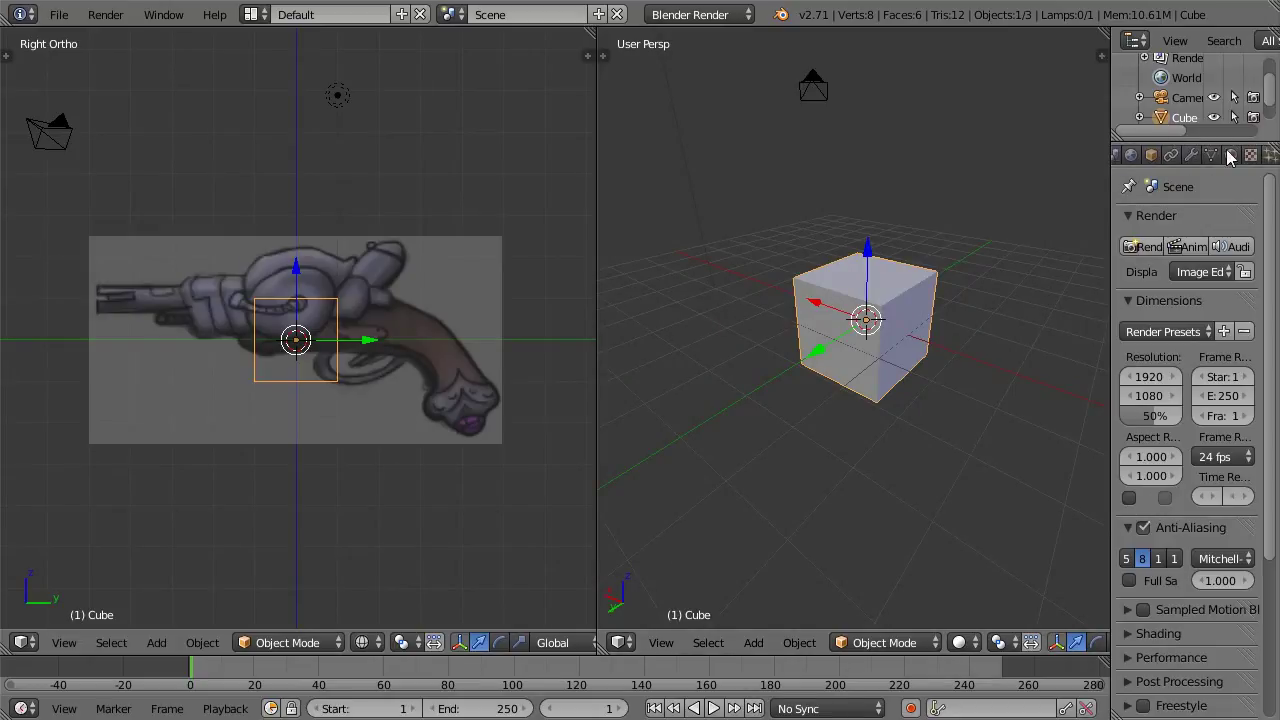
Step: Add a Mirror modifier to the cube
scroll(1178, 160, "up", 5)
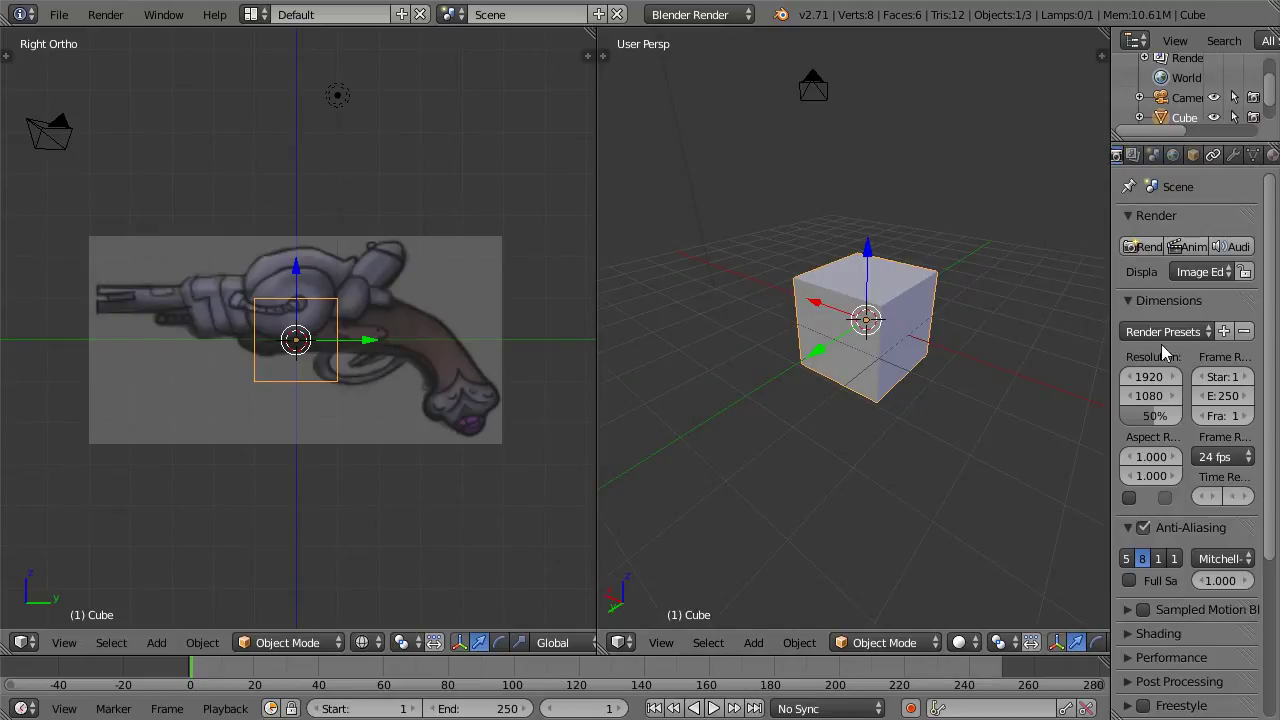
scroll(900, 642, "down", 3)
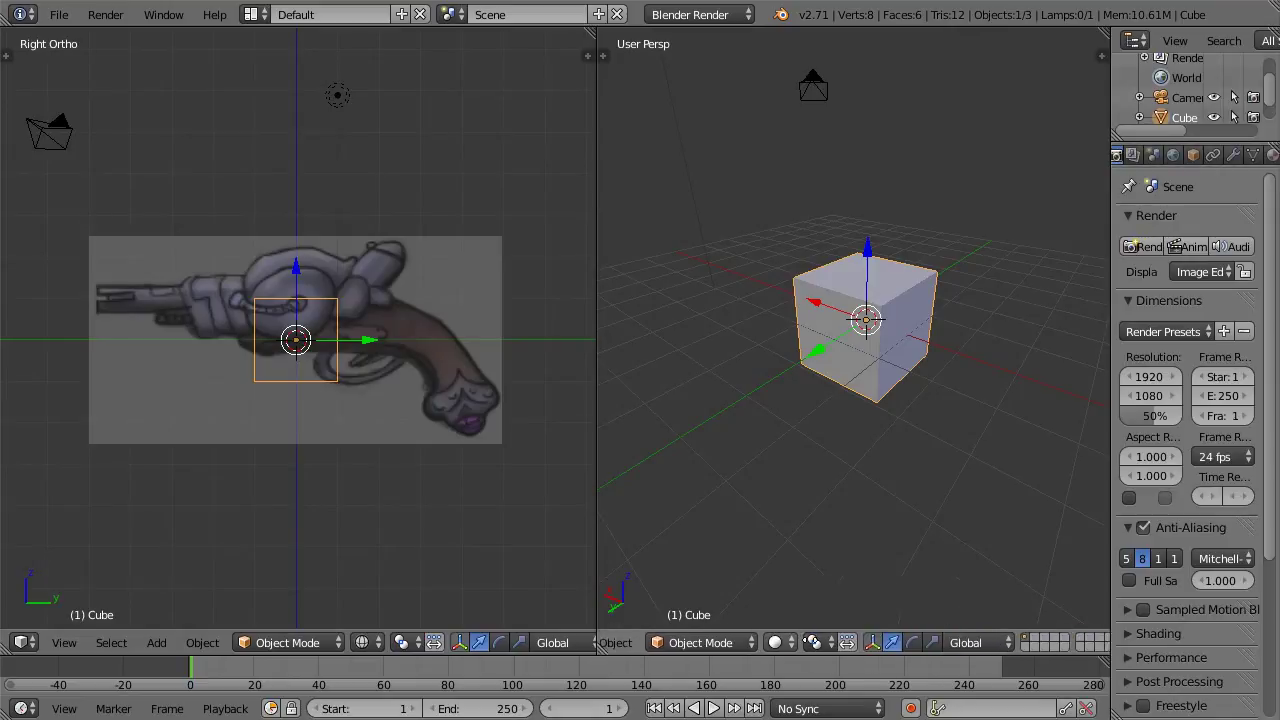
scroll(873, 642, "up", 3)
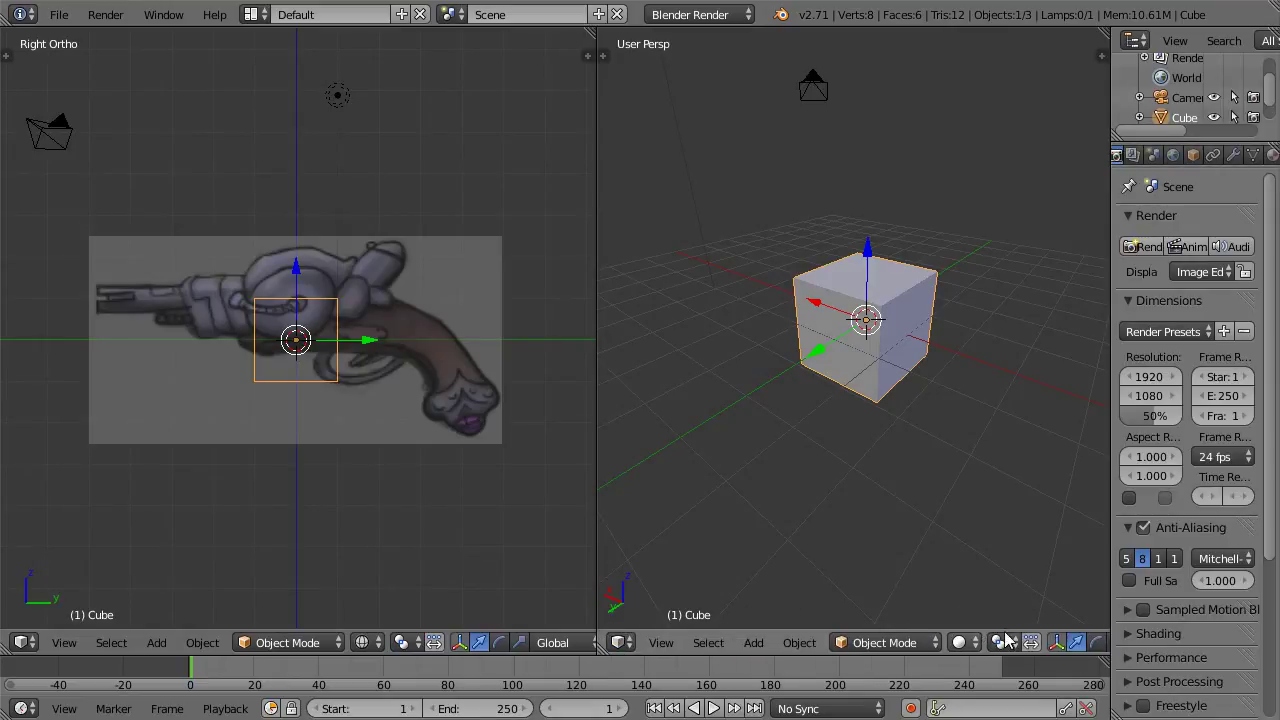
mouse_move(1198, 404)
middle_mouse_down()
mouse_move(1207, 263)
mouse_move(1213, 401)
middle_mouse_up()
left_click(1234, 155)
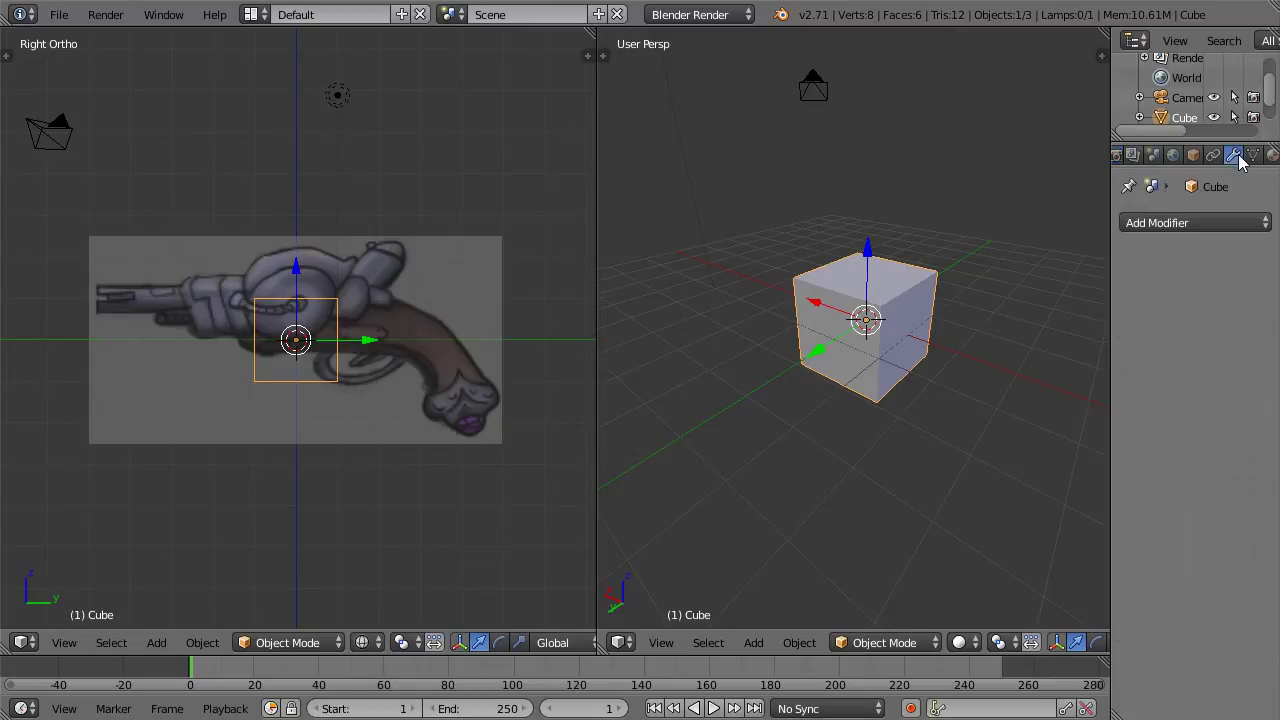
left_click(1218, 225)
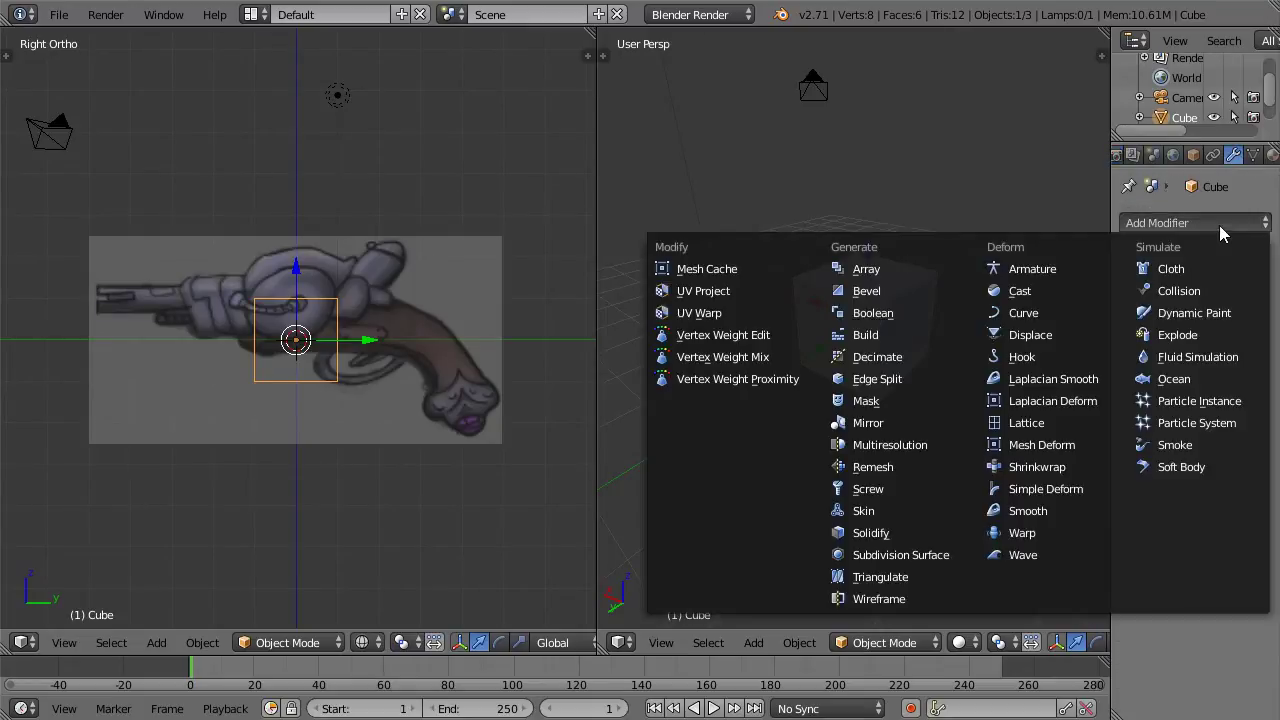
left_click(907, 420)
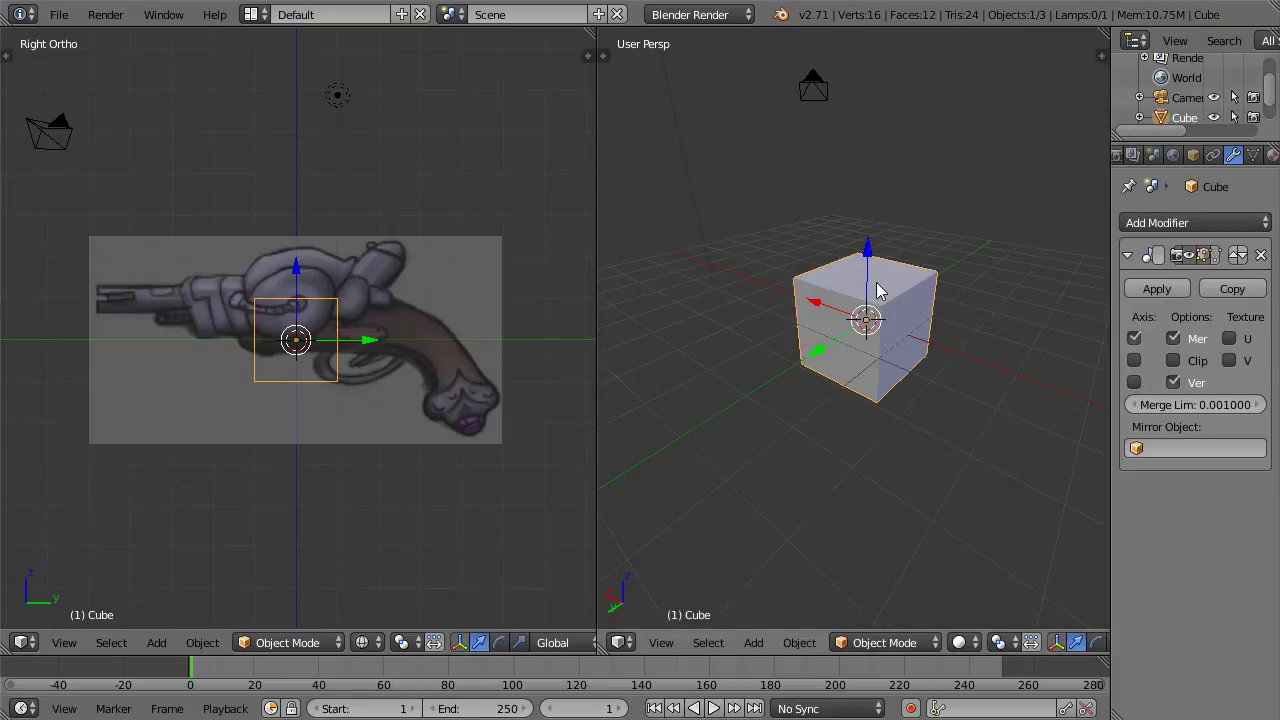
Step: In wireframe Edit Mode, select the four corner vertices of the cube's X-side face and move them about 1.27 inward along X
key("Tab")
key("z")
right_click(794, 277)
right_click(855, 256, "shift")
right_click(866, 307, "shift")
right_click(880, 309, "shift")
right_click(861, 318, "shift")
right_click(792, 366, "shift")
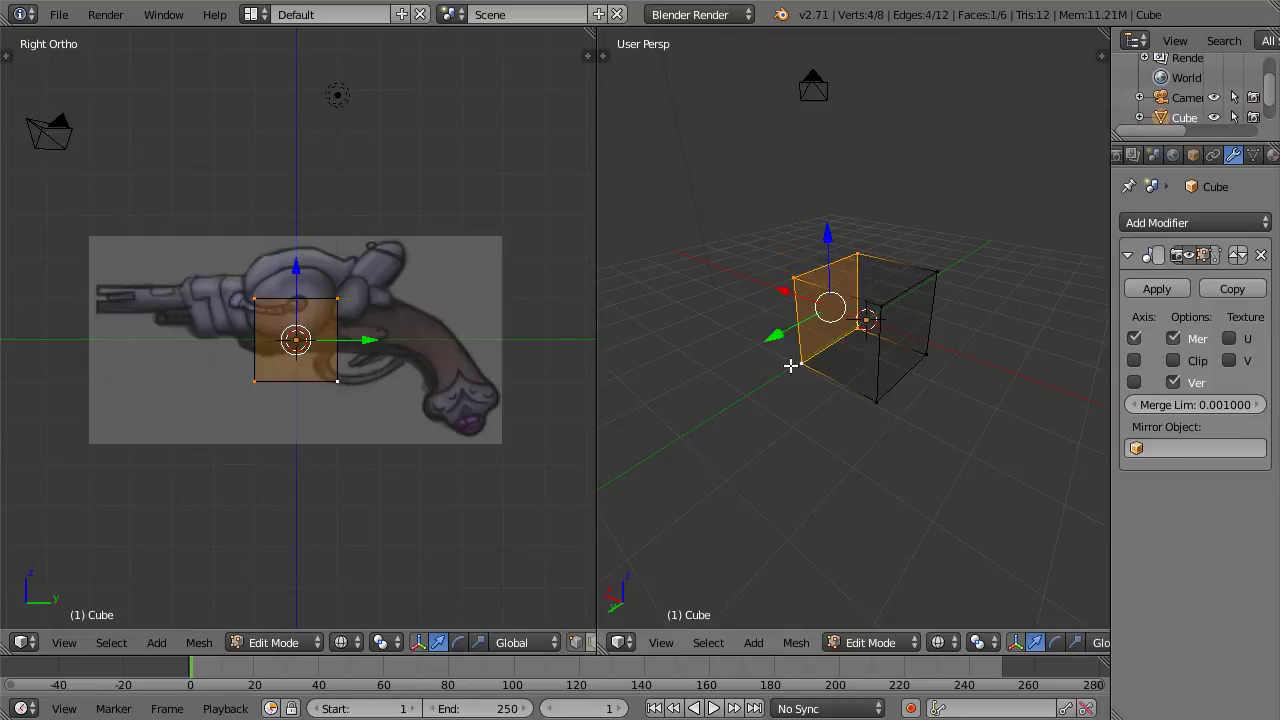
key("g")
key("x")
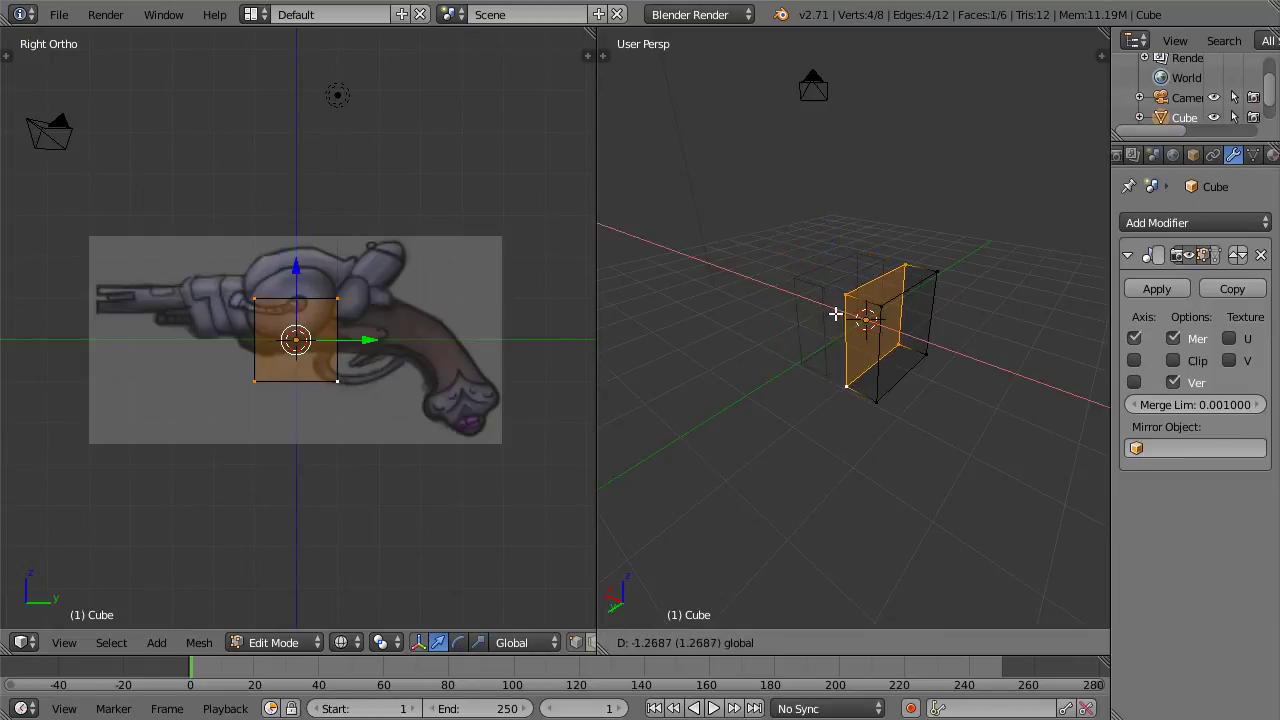
left_click(836, 314)
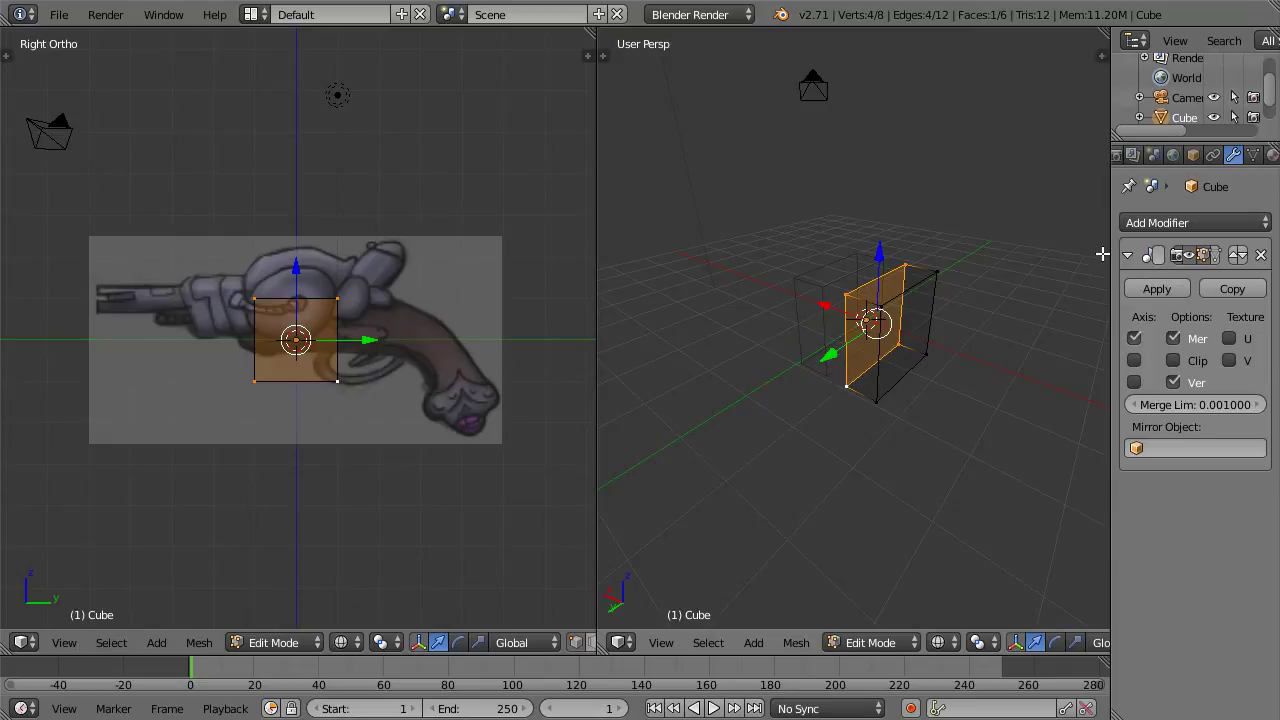
Step: With the Mirror modifier's clipping enabled, move the selected inner face along X onto the mirror plane and delete the face
scroll(793, 314, "up", 3)
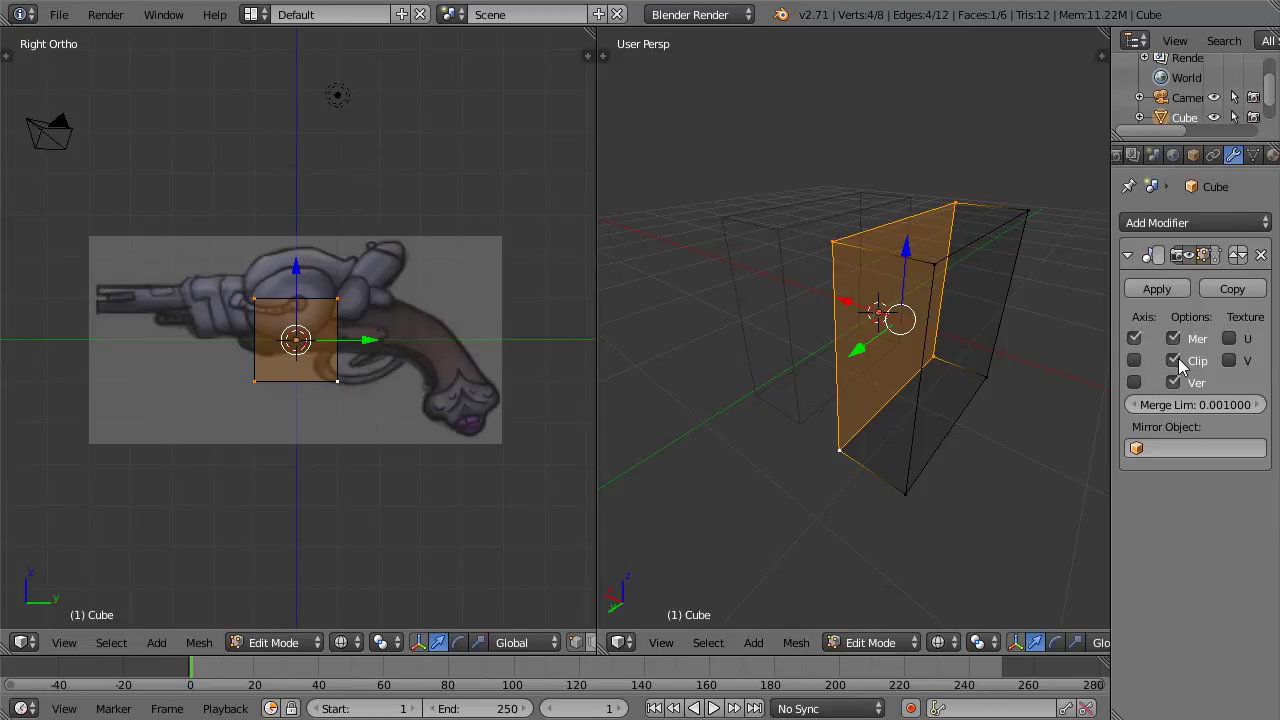
key("g")
key("x")
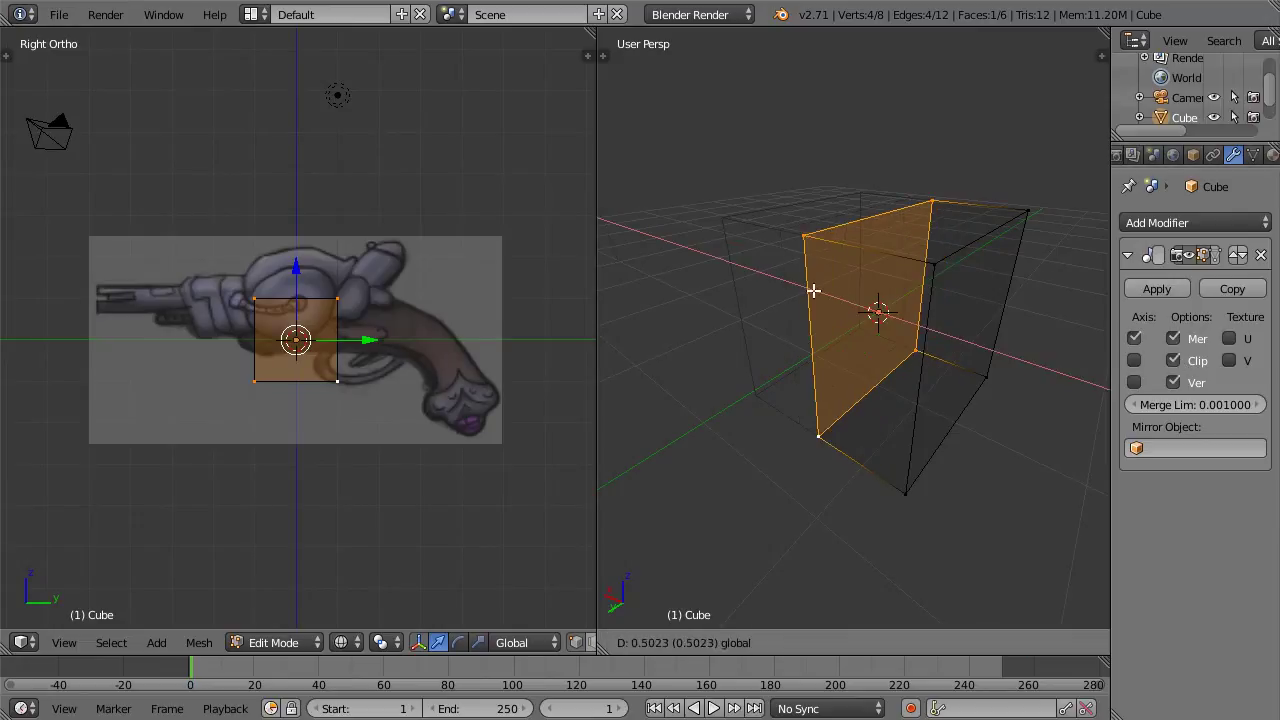
left_click(814, 290)
key("x")
left_click(816, 255)
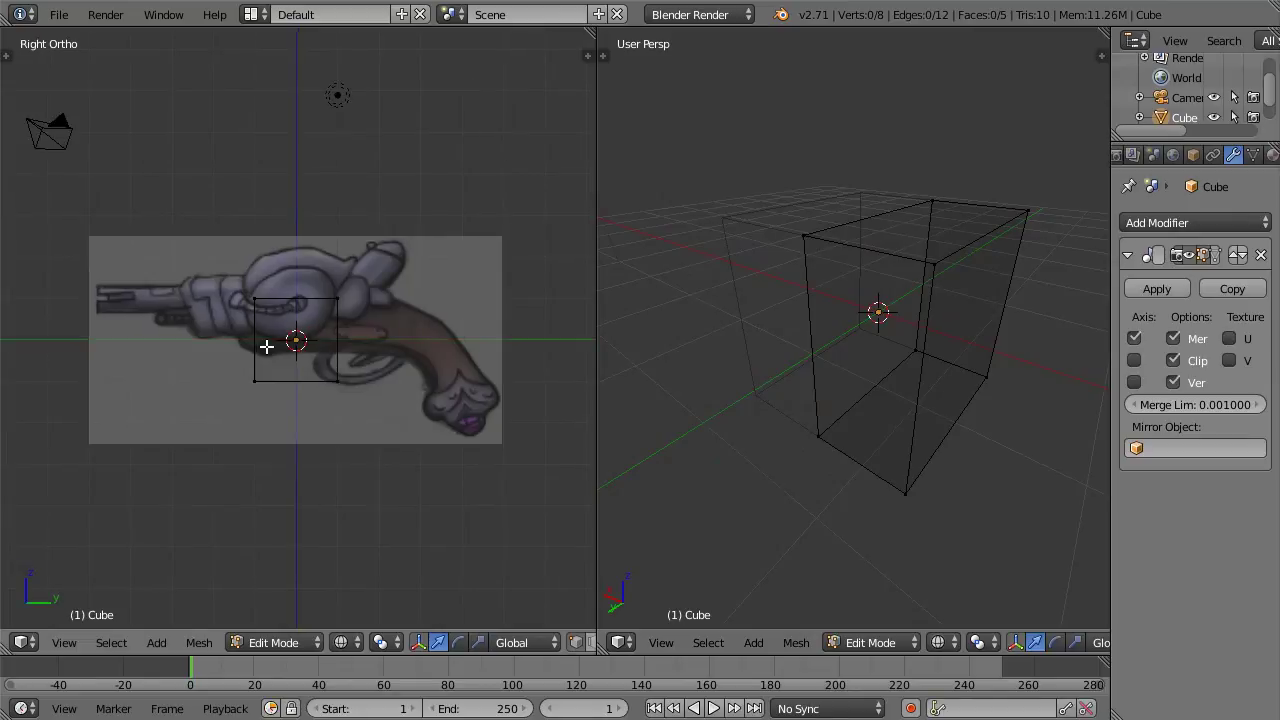
Step: Move the upper front and upper rear vertex pairs down onto the top edge of the gun's lower frame in the reference image
scroll(267, 346, "up", 7)
middle_click_drag(283, 314, 345, 299, "shift")
key("a")
key("a")
key("b")
left_click_drag(200, 163, 290, 188)
key("g")
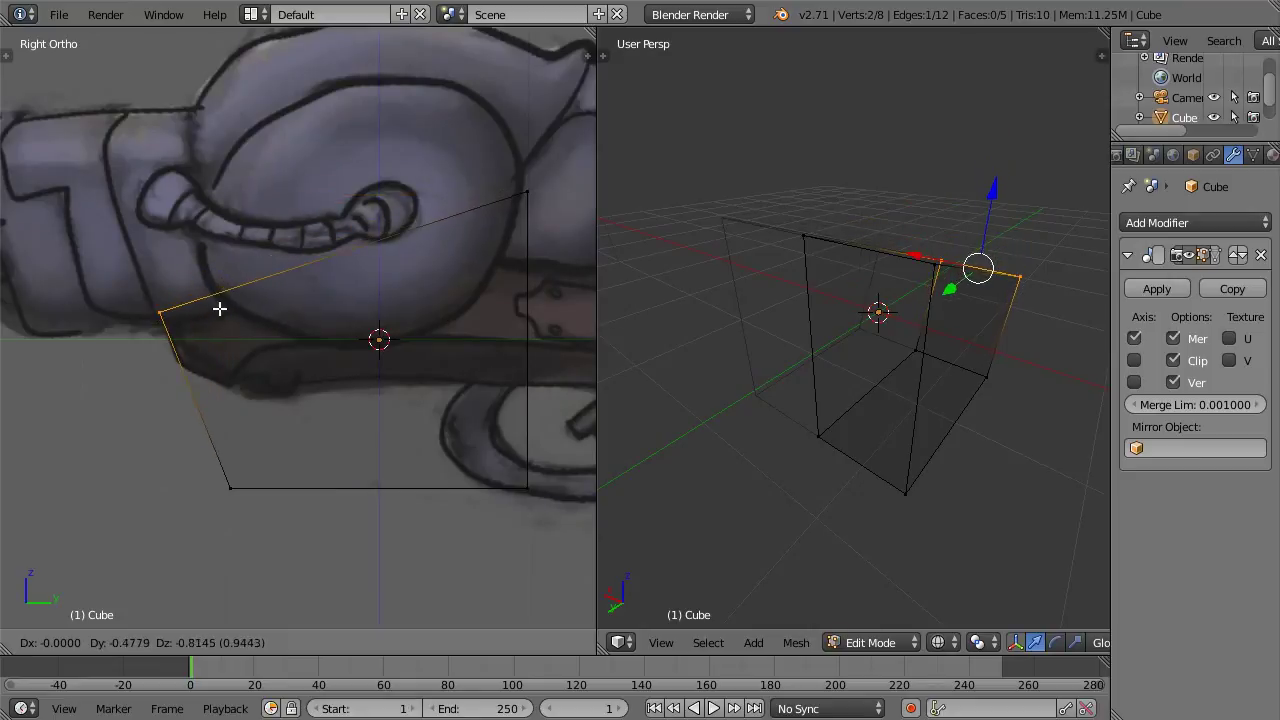
left_click(220, 303)
key("b")
left_click_drag(457, 163, 556, 260)
key("g")
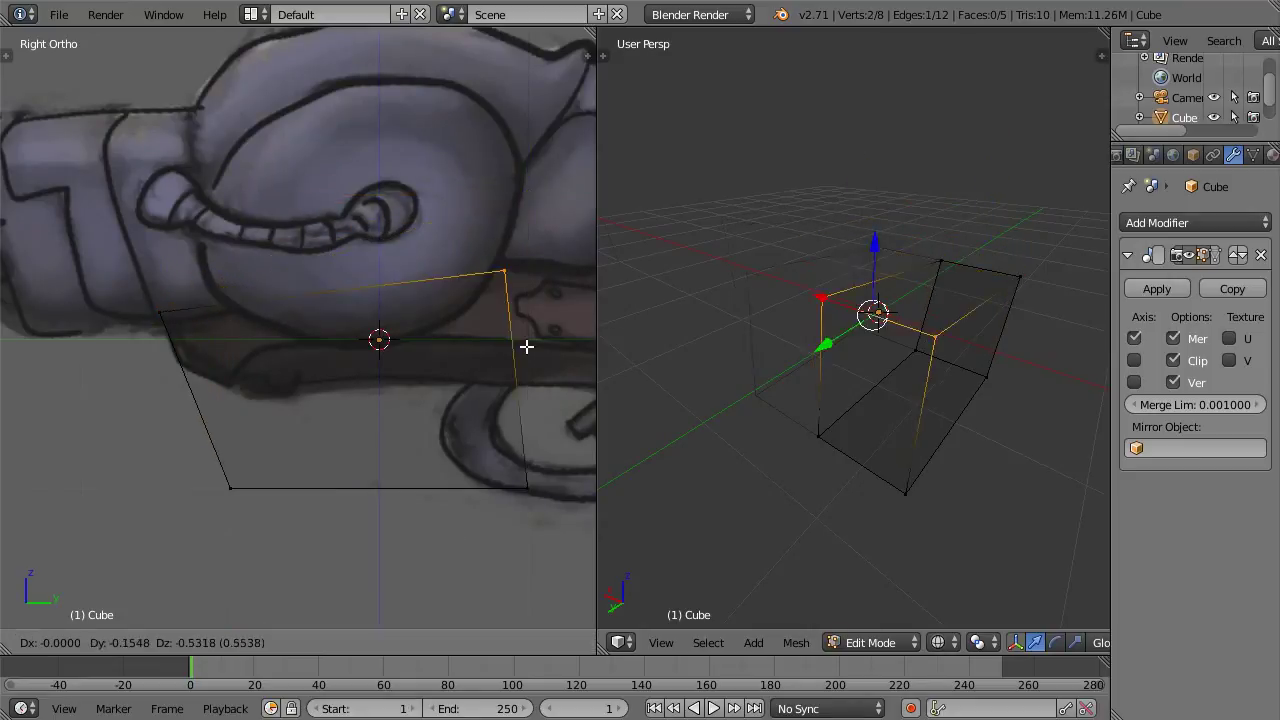
left_click(417, 383)
Step: Move the lower front and lower rear vertex pairs up onto the bottom outline of the gun's frame
key("b")
left_click_drag(186, 457, 291, 523)
key("g")
left_click(240, 386)
key("a")
key("b")
left_click_drag(374, 432, 585, 547)
key("g")
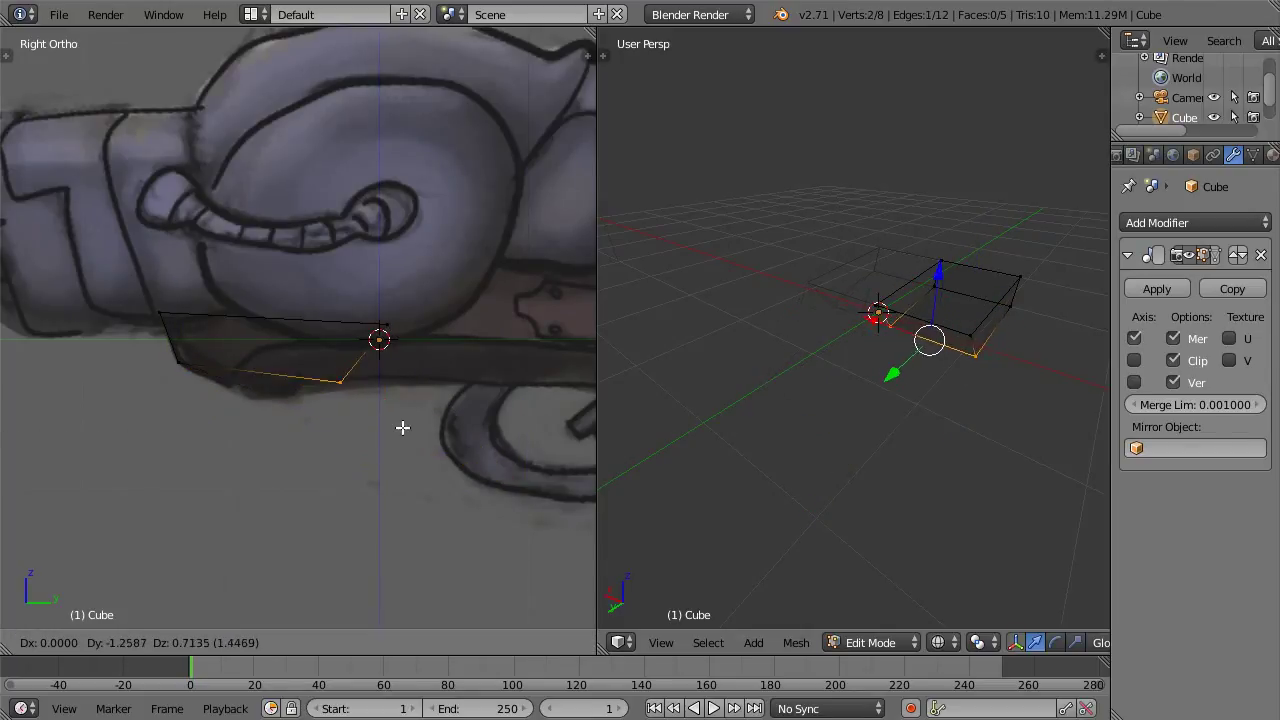
left_click(419, 428)
Step: Align the upper rear vertex pair vertically above the lower rear pair
key("a")
key("b")
left_click_drag(360, 311, 414, 346)
key("g")
left_click(403, 343)
key("a")
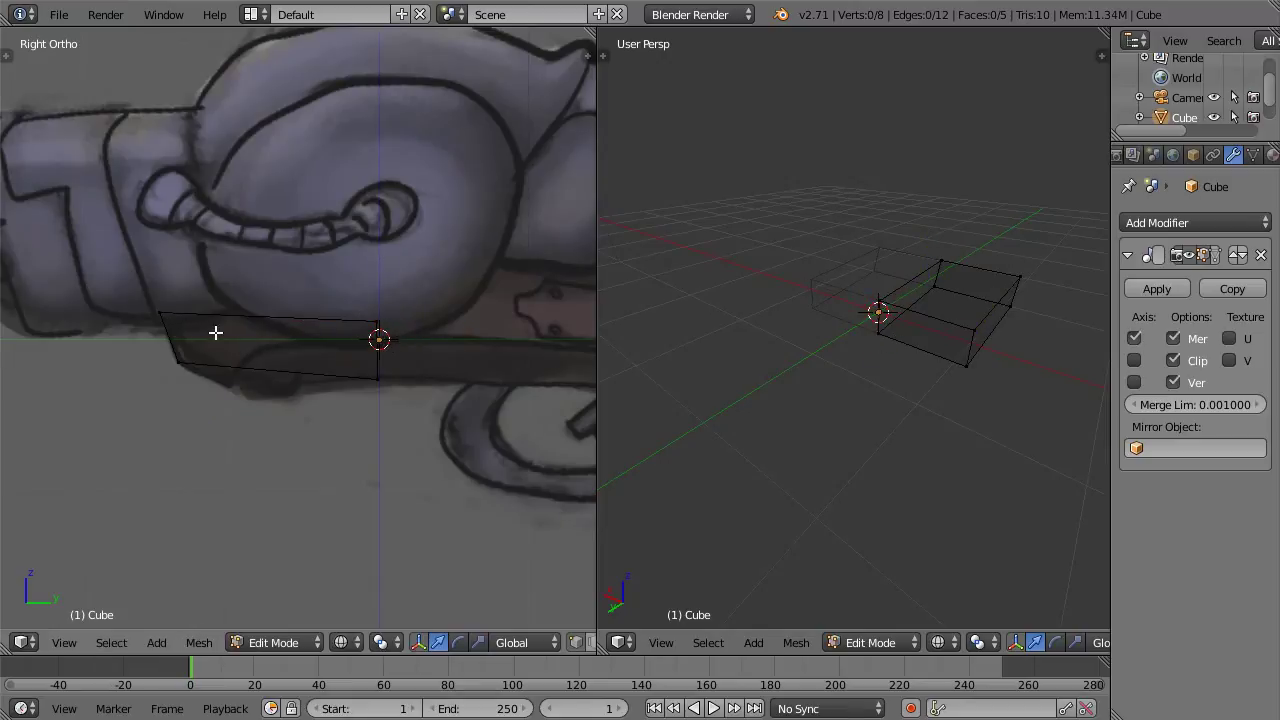
Step: Add a loop cut near the front of the block and lower its bottom vertices to the frame's outline
key("ctrl+r")
left_click(256, 337)
left_click(216, 332)
key("a")
right_click(240, 366)
key("g")
left_click(256, 369)
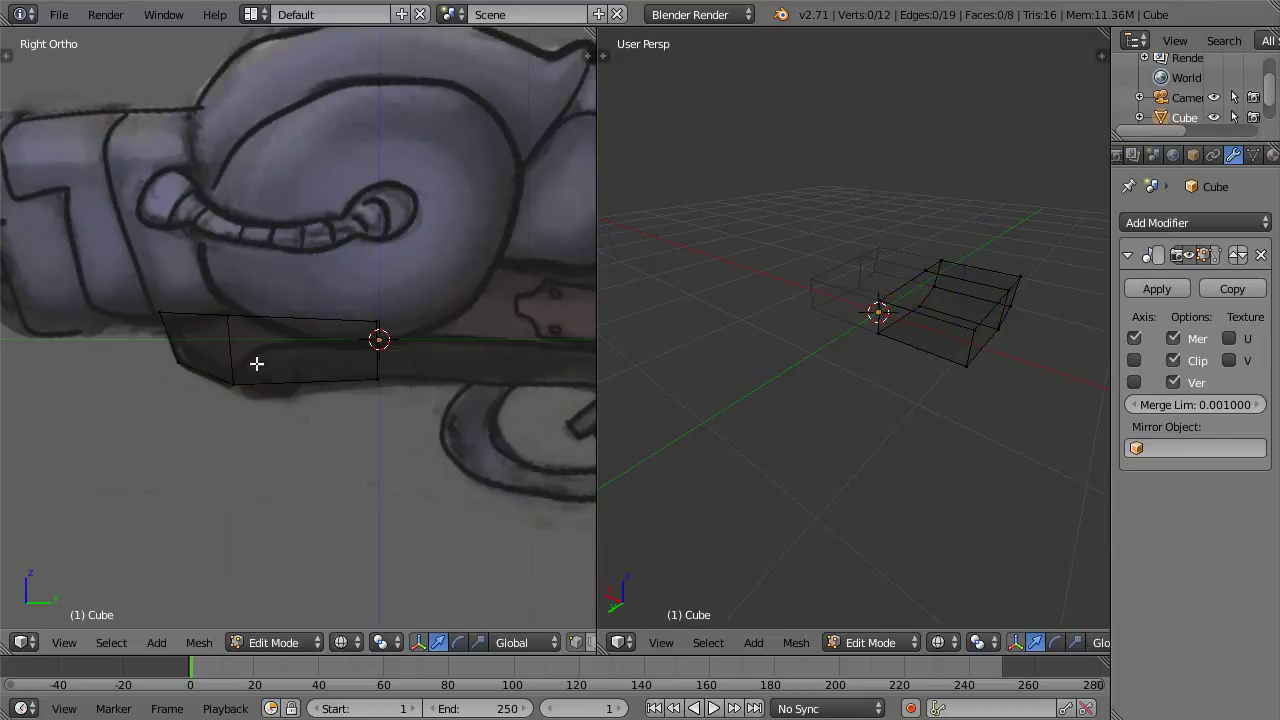
Step: Add a second loop cut in the rear half of the block and nudge the upper front vertices toward the outline
key("ctrl+r")
left_click(308, 326)
left_click(320, 328)
key("a")
key("b")
left_click_drag(154, 290, 254, 331)
key("g")
left_click(260, 326)
key("a")
Step: Fine-tune the upper vertices at the block's front tip to match the frame's outline
key("b")
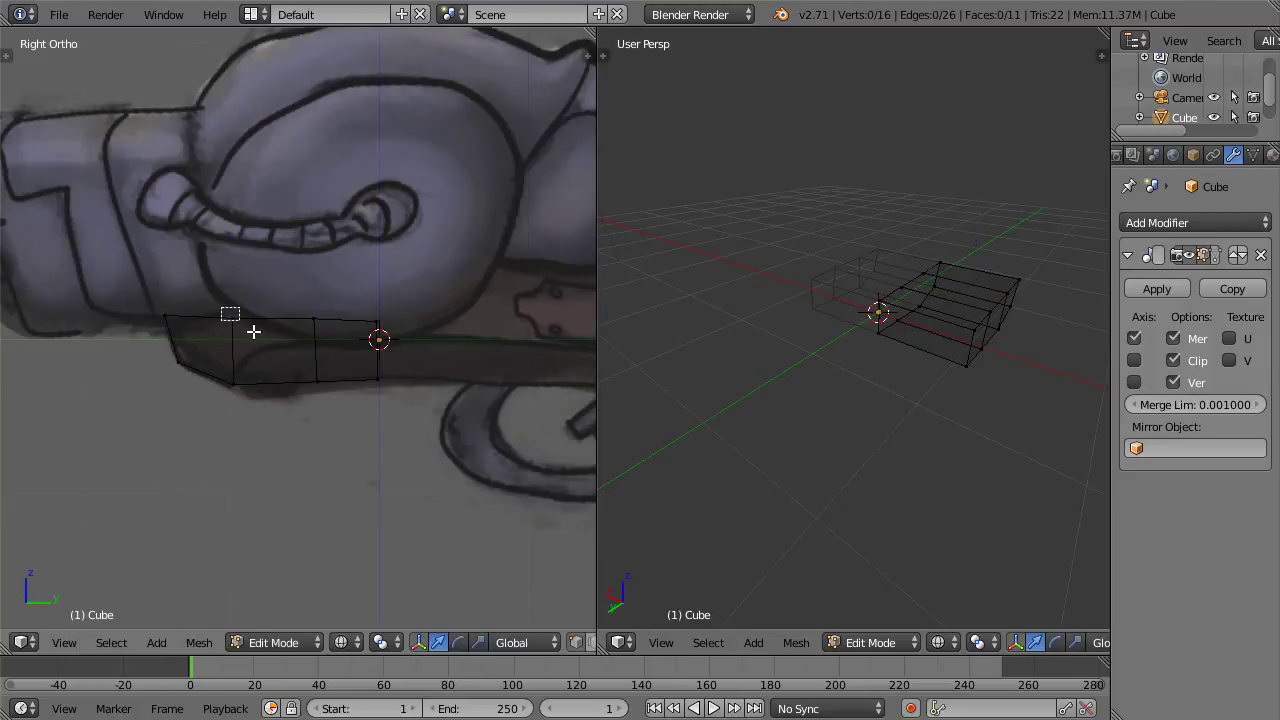
key("g")
right_click(303, 320)
key("a")
key("b")
left_click_drag(143, 291, 188, 335)
key("g")
left_click(196, 337)
key("a")
Step: Select the block's rear end face and extrude it about 0.57 back along the frame
scroll(436, 341, "down", 2)
middle_click_drag(437, 329, 291, 320, "shift")
key("b")
left_click_drag(151, 285, 217, 366)
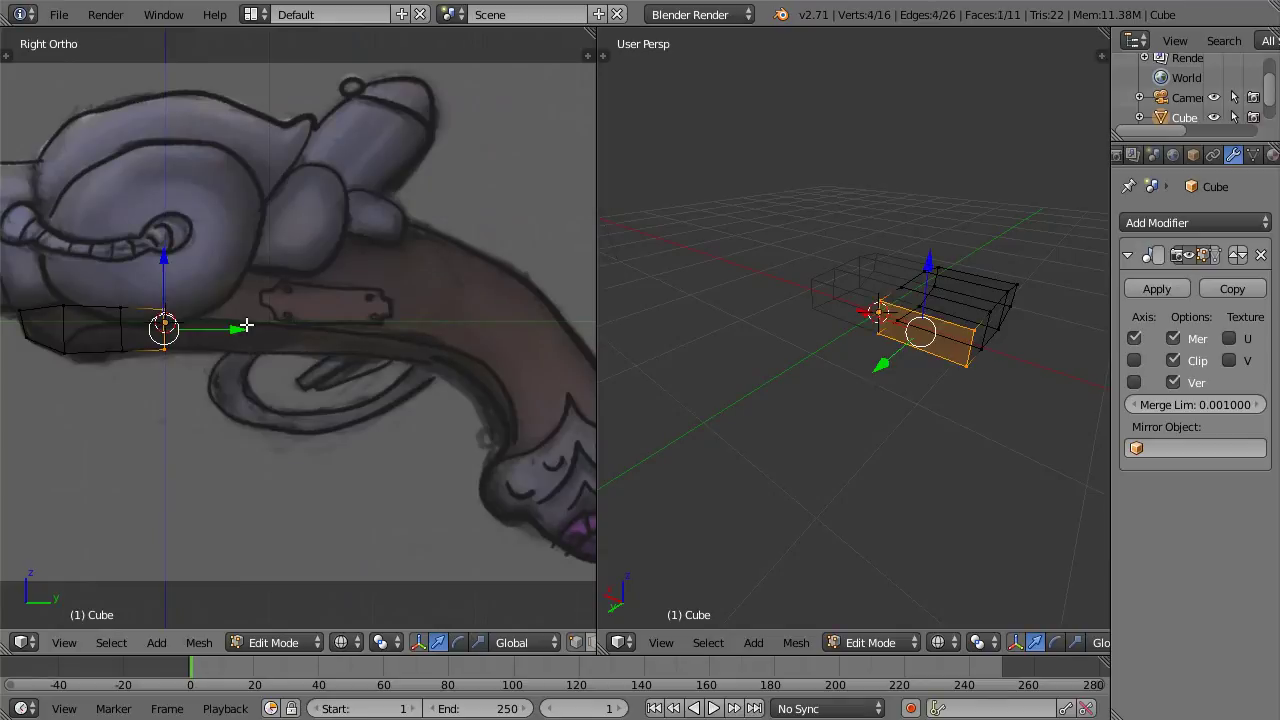
key("e")
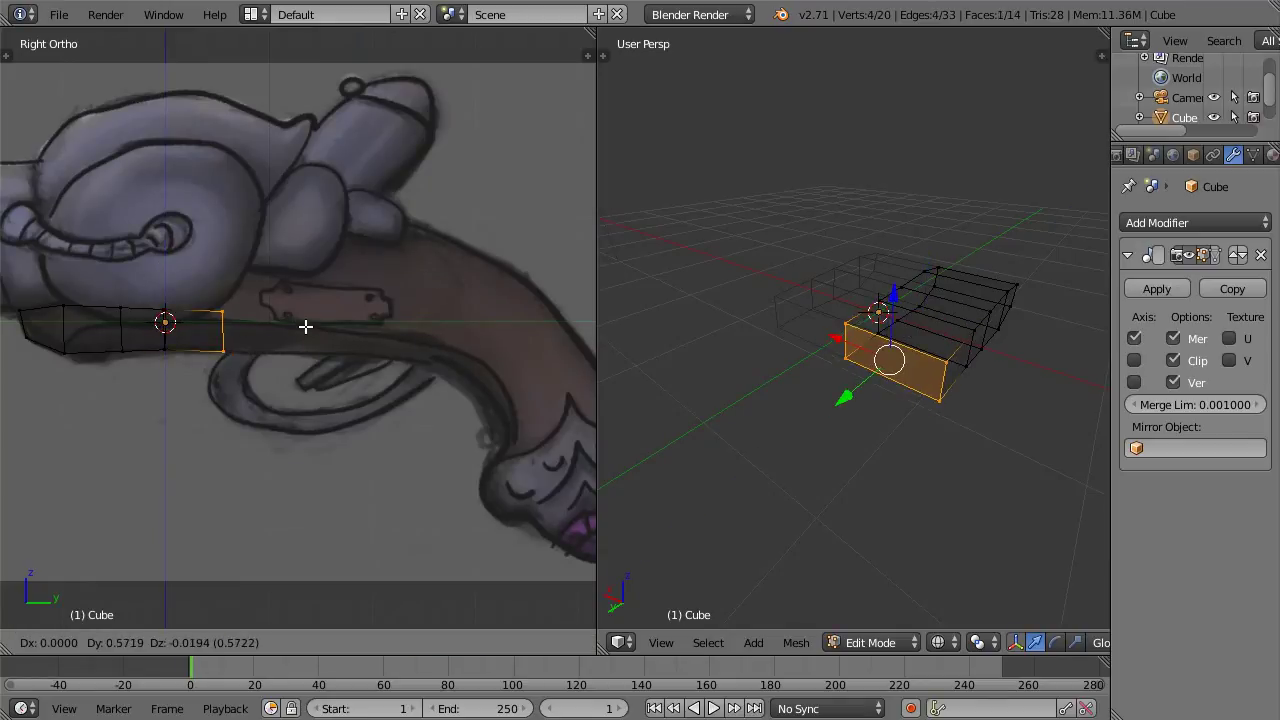
left_click(305, 326)
Step: Extrude the rear end face again to below the side plate and adjust its position and rotation
key("e")
left_click(457, 306)
key("g")
left_click(406, 309)
key("r")
left_click(420, 312)
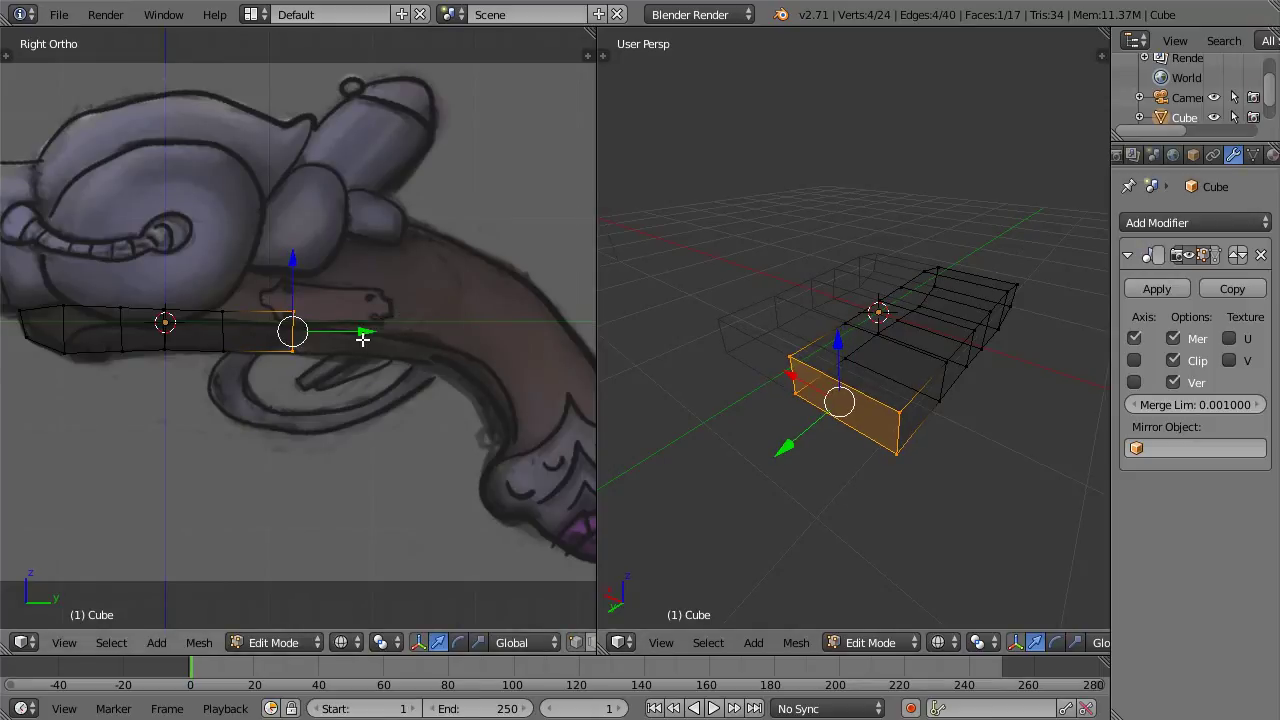
Step: Extrude the rear end face three more times, rotating each new end to follow the start of the grip's curve
key("e")
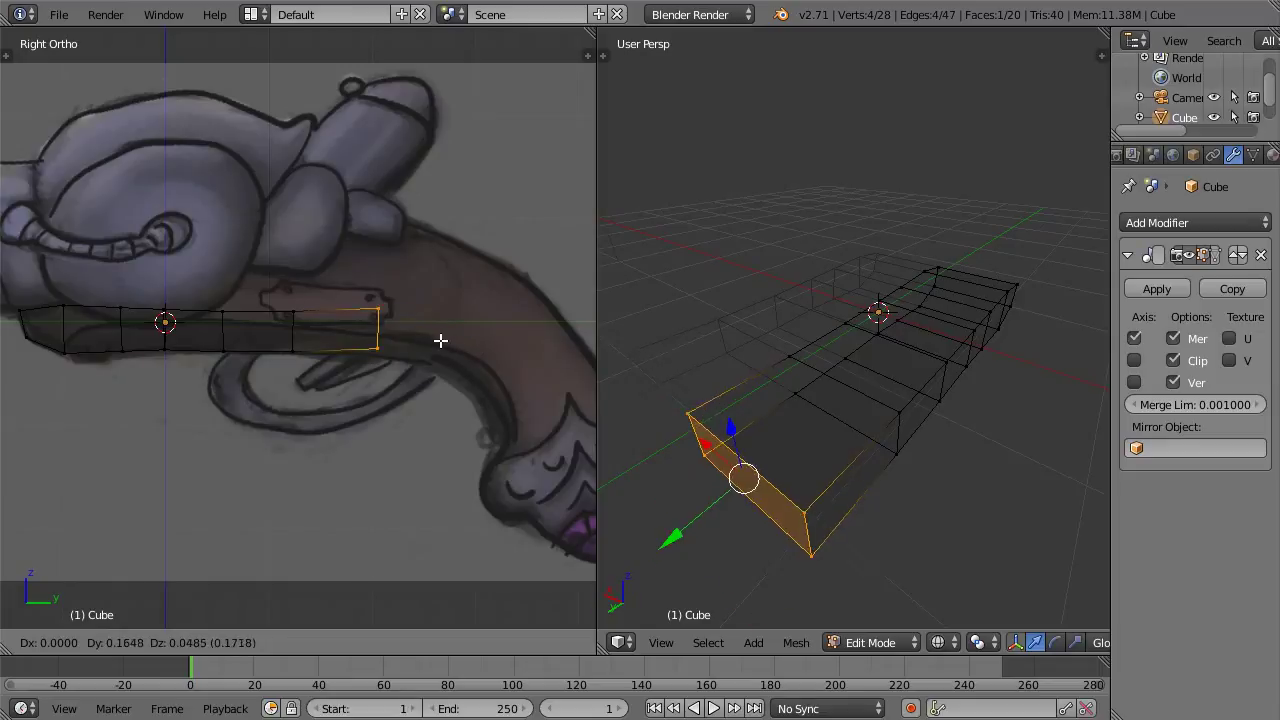
left_click(434, 347)
key("r")
left_click(470, 354)
key("e")
left_click(529, 357)
key("r")
left_click(512, 368)
key("e")
left_click(548, 378)
key("r")
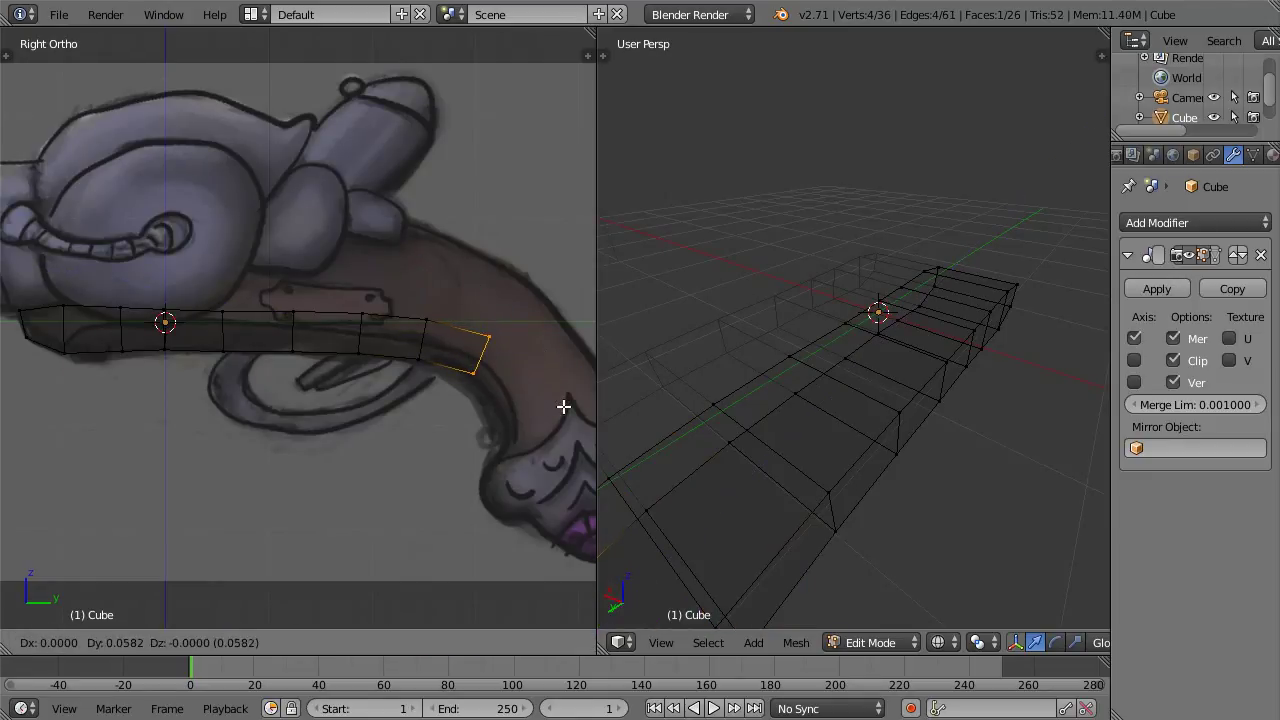
left_click(566, 406)
Step: Extrude another segment down into the grip, rotating and moving its end face to follow the bend
middle_click_drag(553, 385, 404, 369, "shift")
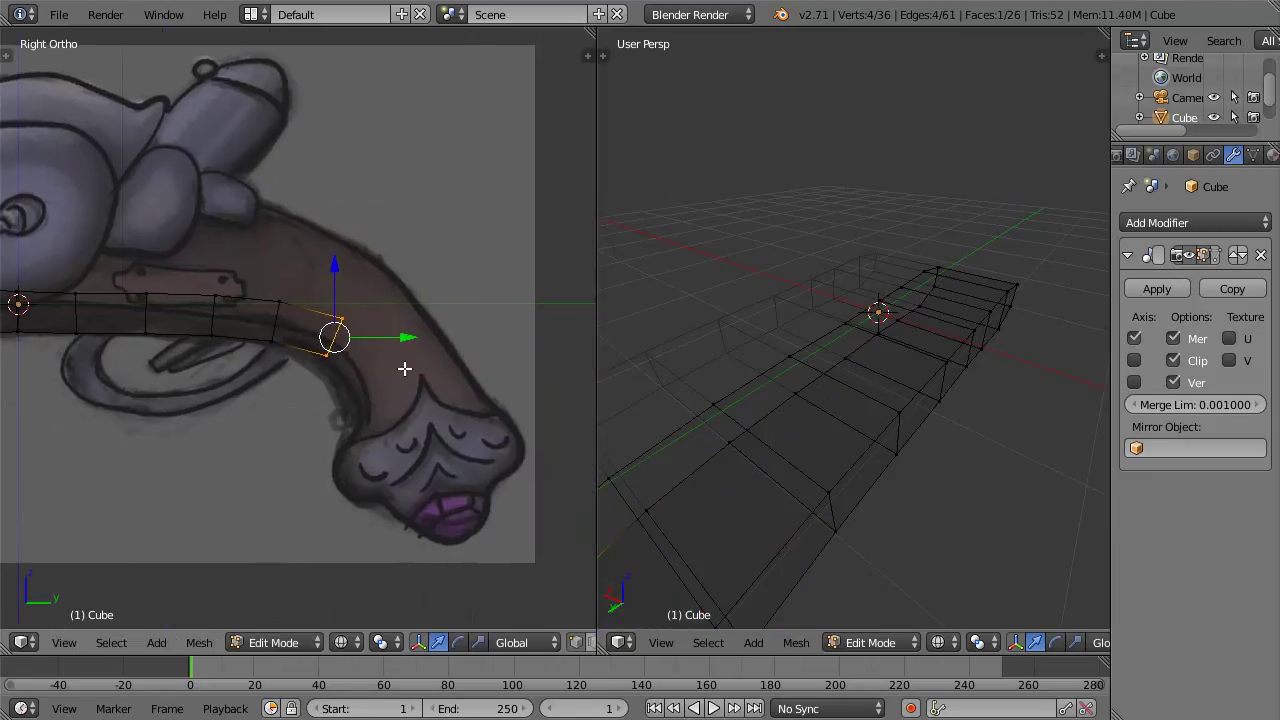
key("e")
right_click(391, 361)
key("g")
left_click(429, 397)
key("r")
left_click(487, 458)
key("g")
left_click(491, 380)
key("g")
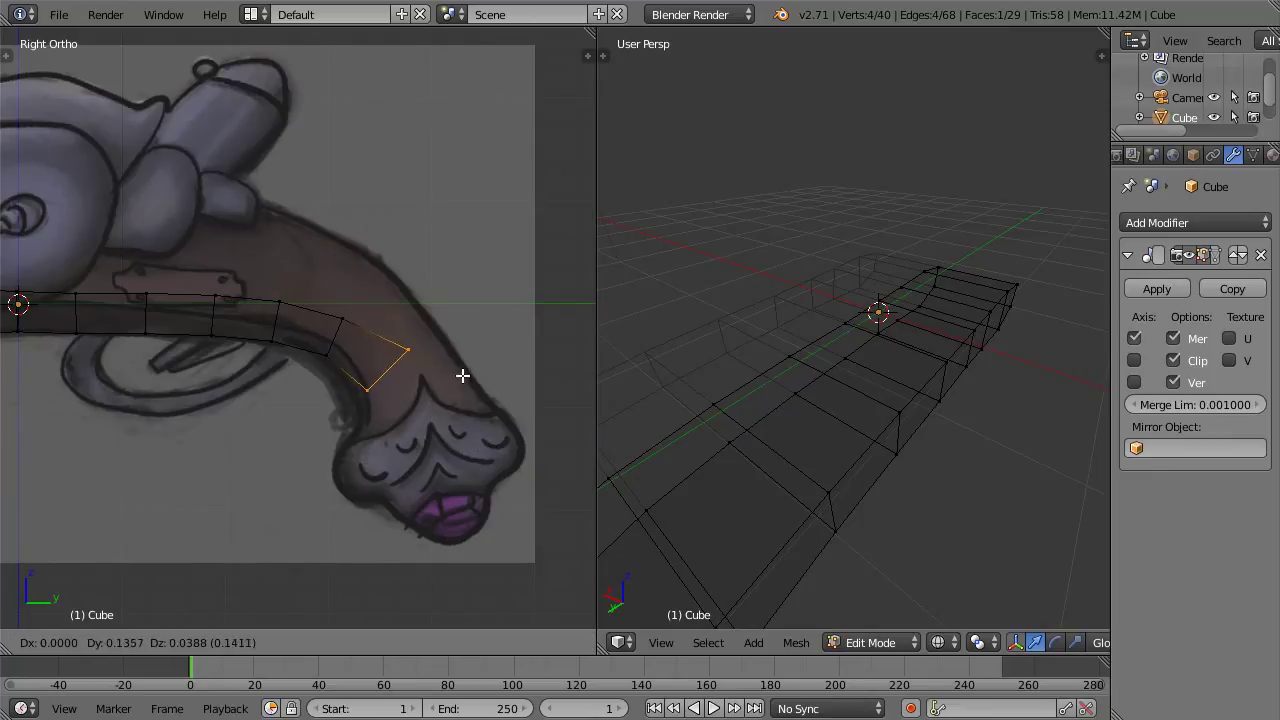
left_click(463, 375)
Step: Move the upper vertices of the newest end face slightly down along the grip
right_click(412, 345)
key("g")
left_click(433, 380)
Step: Extrude the end face down to the top of the grip's ornamental butt and position it there
key("a")
key("b")
left_click_drag(346, 342, 484, 448)
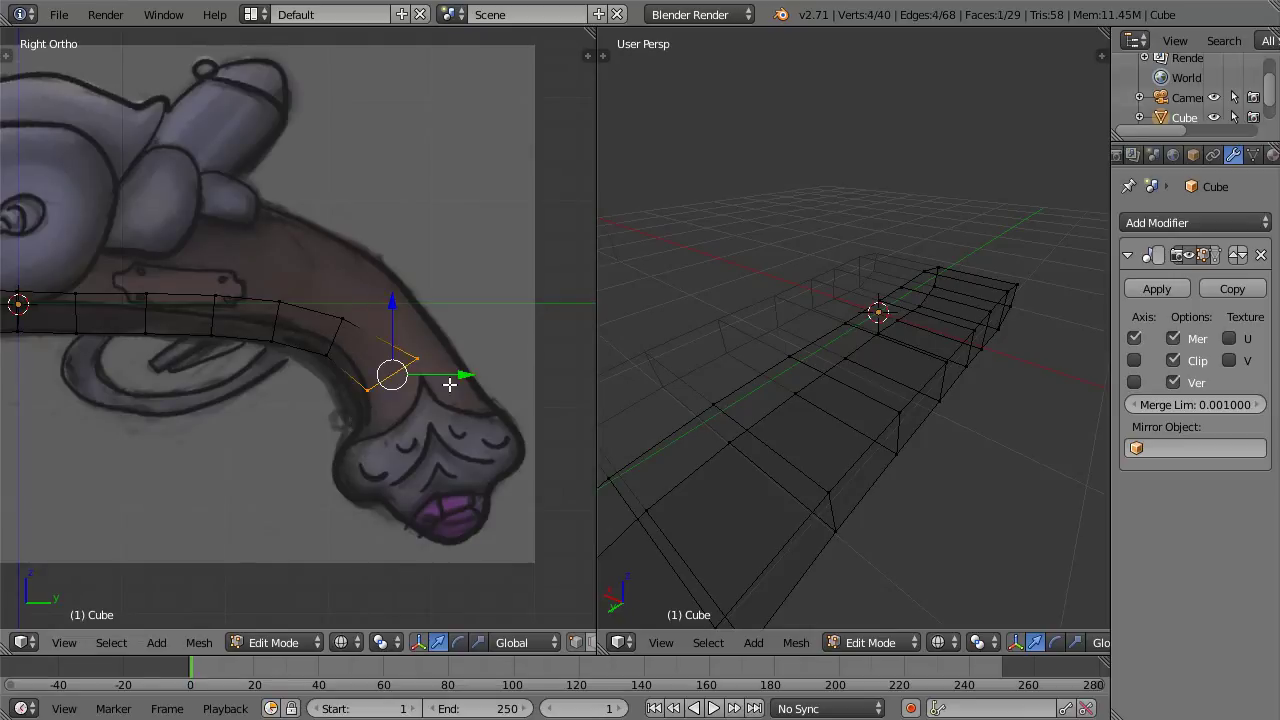
key("e")
right_click(458, 424)
key("g")
left_click(452, 438)
key("g")
left_click(464, 442)
key("g")
left_click(458, 447)
Step: Move the end face's front vertex pair out to the front edge of the grip where it meets the butt
key("a")
key("b")
left_click_drag(357, 423, 386, 444)
key("g")
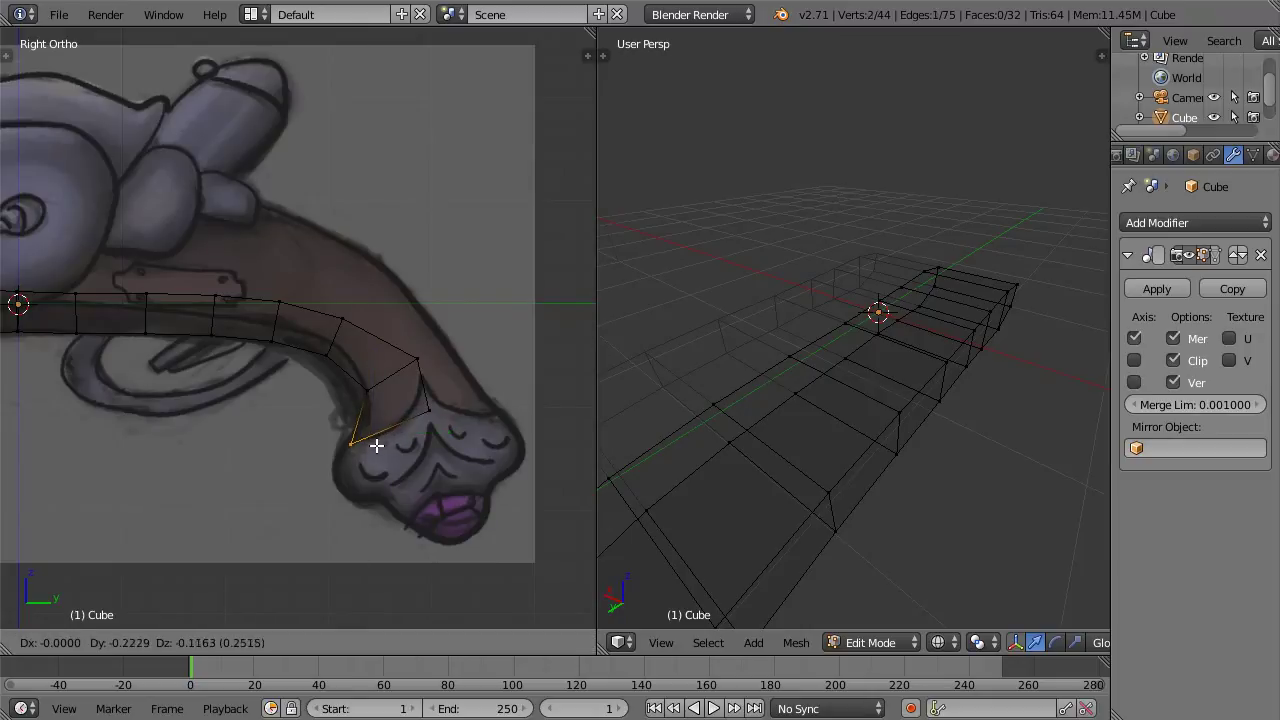
left_click(376, 445)
key("a")
scroll(420, 364, "down", 1)
key("b")
left_click_drag(431, 417, 382, 338)
key("e")
right_click(469, 369)
key("ctrl+z")
key("a")
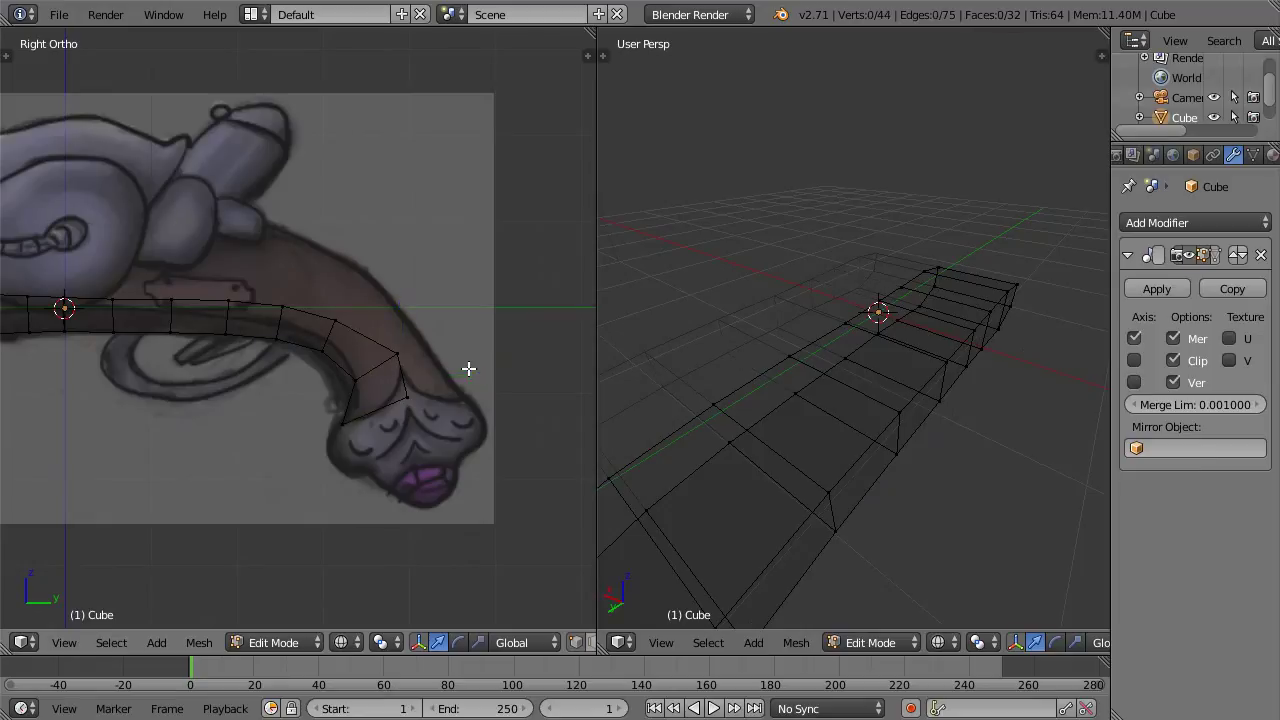
Step: Extrude the whole top surface of the frame and grip upward and shift it toward the grip's back outline
scroll(359, 300, "down", 1)
right_click(218, 302, "alt")
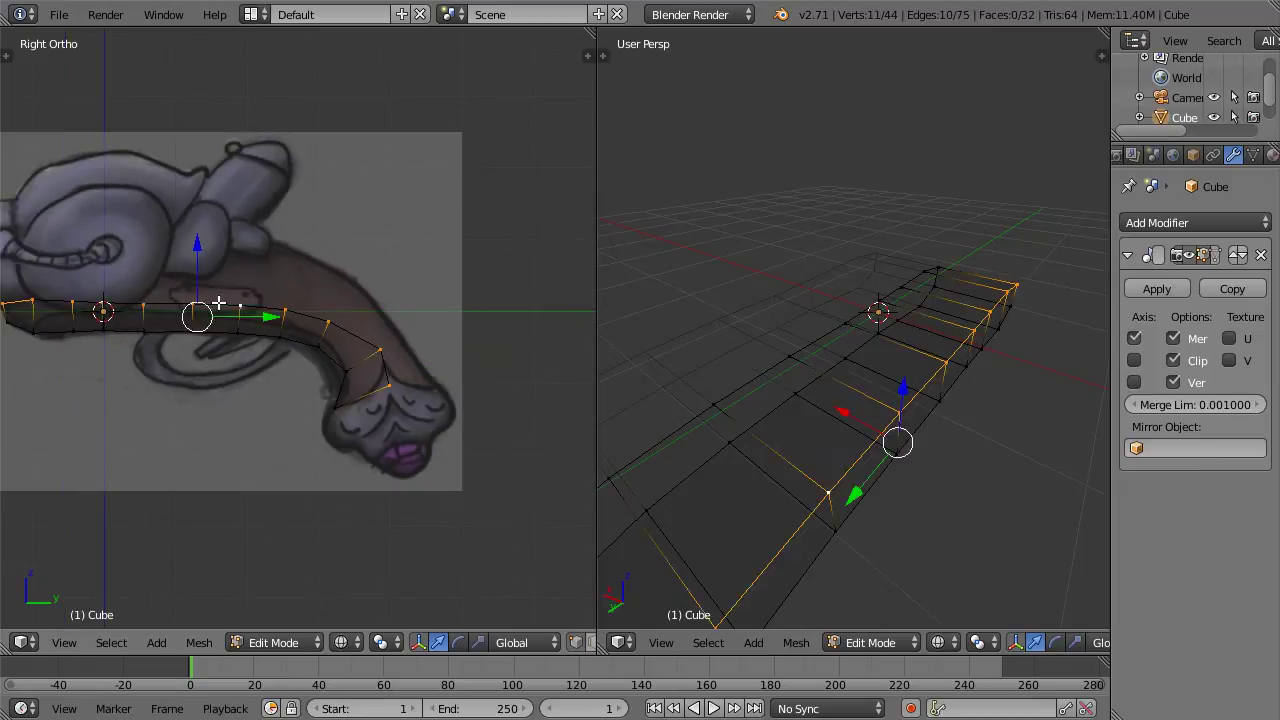
key("a")
right_click(194, 300, "alt")
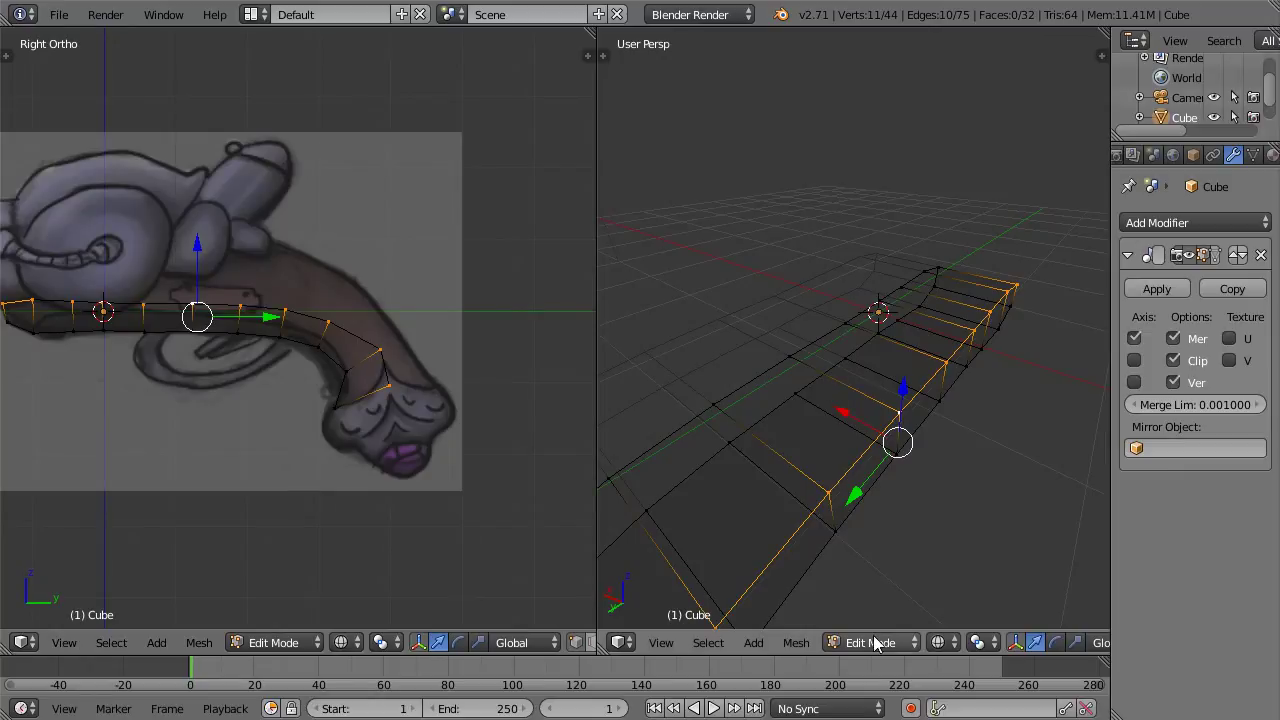
scroll(253, 329, "down", 2)
key("b")
left_click_drag(75, 268, 391, 392)
key("b")
key("b")
key("b")
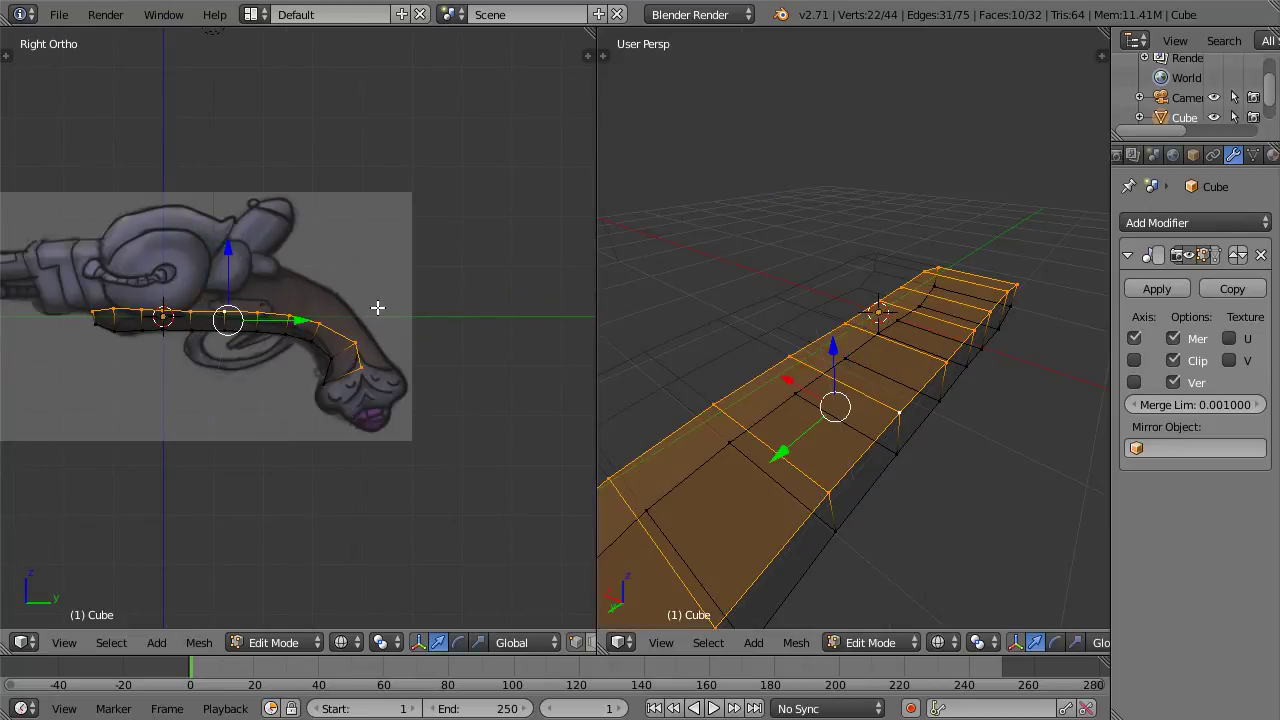
key("e")
left_click(397, 302)
key("g")
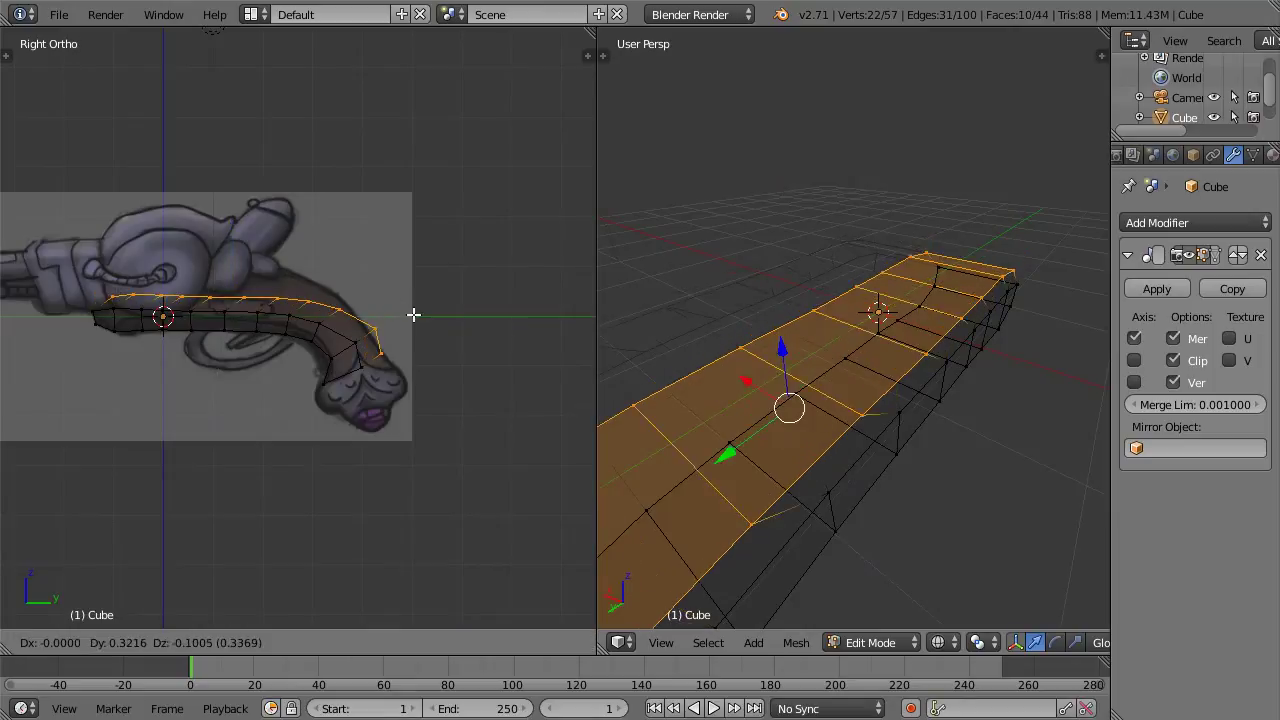
left_click(412, 317)
key("a")
Step: Move the extruded vertex pair nearest the butt and the pair above it onto the back outline of the grip
scroll(400, 357, "up", 2)
scroll(400, 357, "up", 1)
middle_click_drag(358, 341, 229, 331, "shift")
key("b")
left_click_drag(303, 349, 369, 411)
key("g")
left_click(378, 401)
key("a")
key("b")
left_click_drag(297, 294, 331, 331)
key("g")
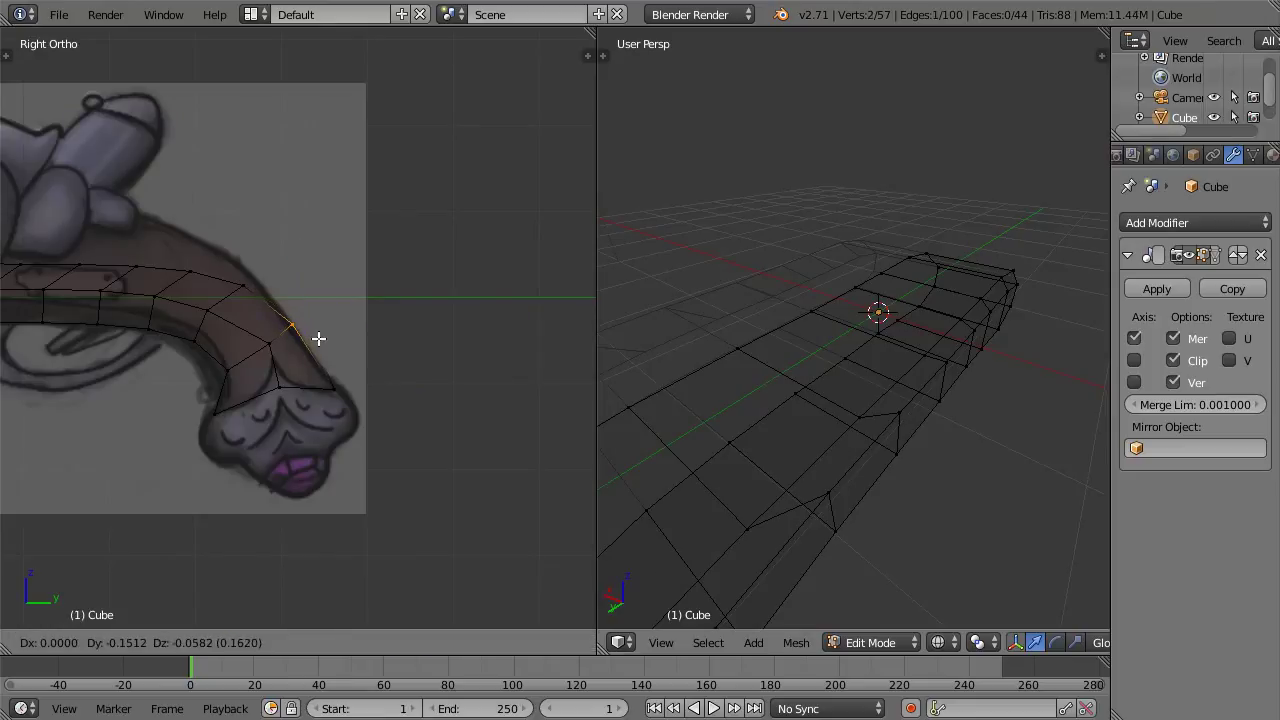
left_click(318, 339)
key("a")
Step: Raise the next two extruded vertex pairs along the grip's bend to match its upper outline
key("b")
left_click_drag(232, 280, 278, 301)
key("g")
left_click(274, 277)
key("a")
key("b")
left_click_drag(183, 255, 214, 277)
key("g")
left_click(214, 240)
key("a")
Step: Raise the following vertex pair to the point where the grip's top outline meets the metal part behind the cylinder
scroll(150, 240, "down", 1)
middle_click_drag(153, 256, 291, 260, "shift")
key("b")
left_click_drag(261, 261, 311, 286)
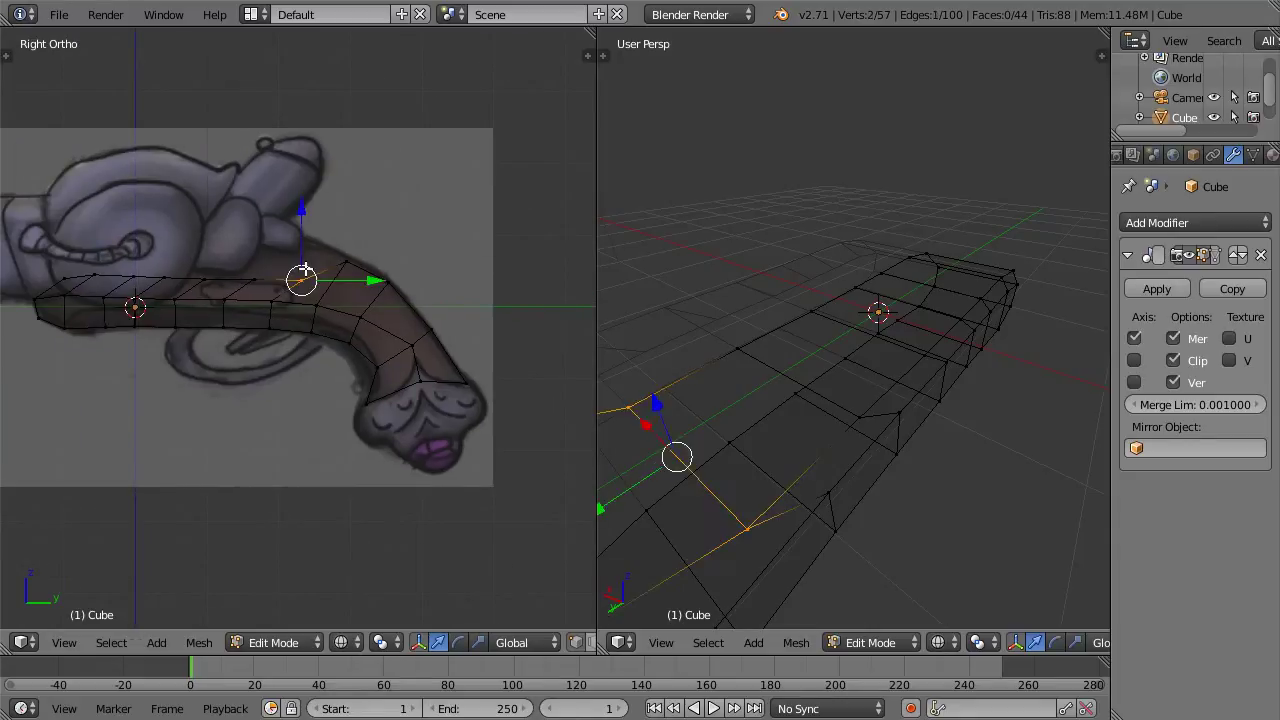
key("g")
left_click(306, 238)
key("a")
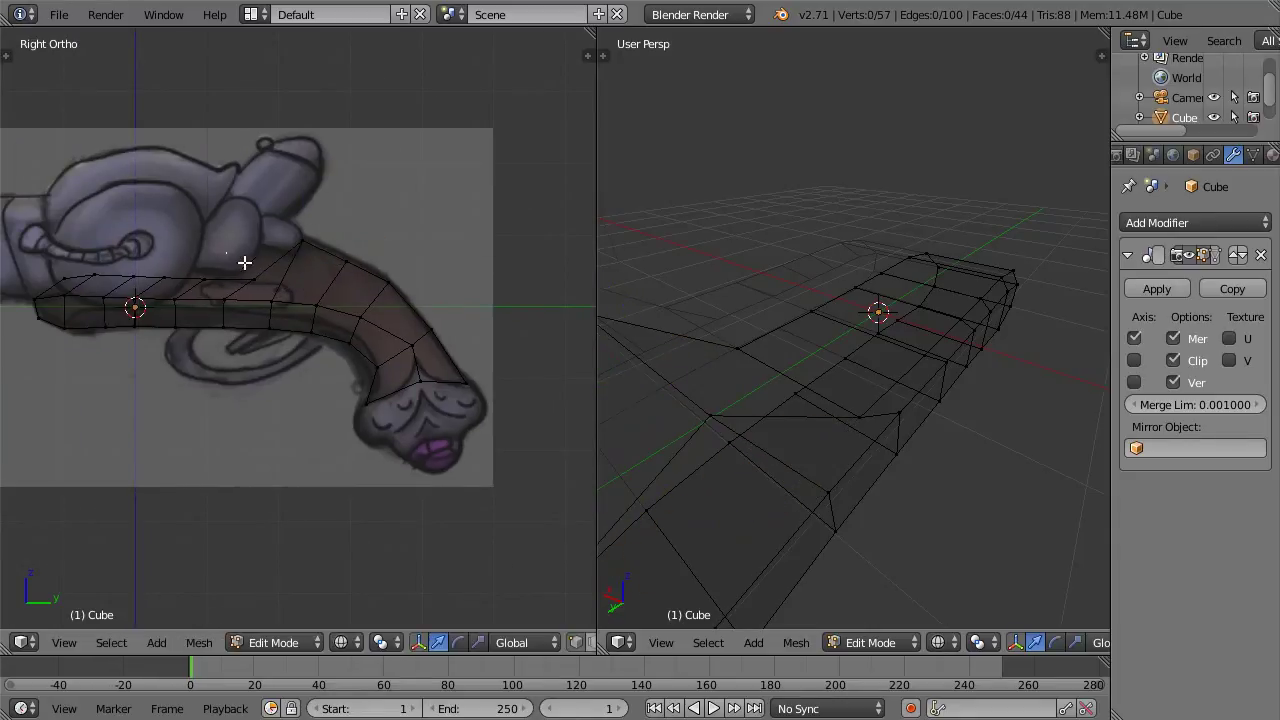
Step: Raise the next two vertex pairs toward the cylinder, keeping them about level with the grip's highest point
left_click_drag(263, 283, 264, 281)
key("g")
left_click(261, 236)
key("a")
key("b")
left_click_drag(195, 246, 218, 280)
key("g")
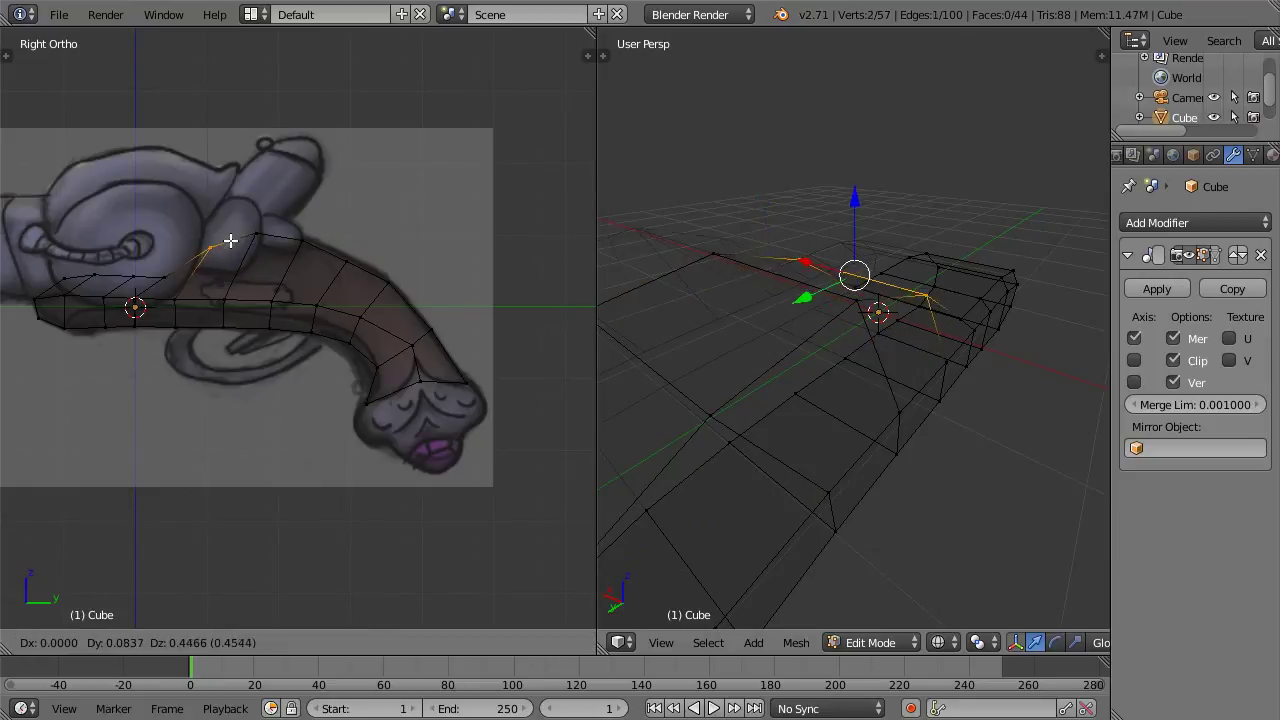
left_click(231, 230)
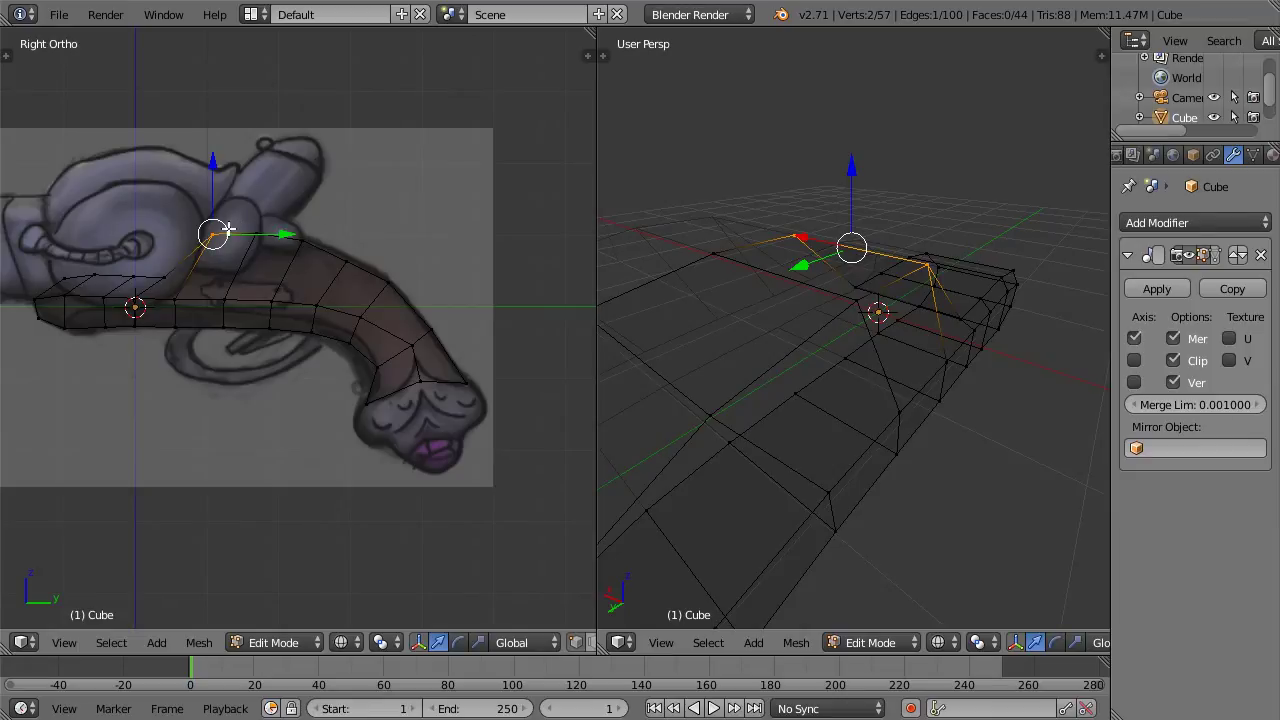
Step: Delete the extruded vertices at the front of the frame beneath the cylinder
middle_click_drag(226, 244, 409, 285, "shift")
key("b")
left_click_drag(213, 277, 355, 325)
key("a")
key("b")
mouse_move(223, 276)
left_mouse_down()
mouse_move(371, 320)
mouse_move(376, 334)
left_mouse_up()
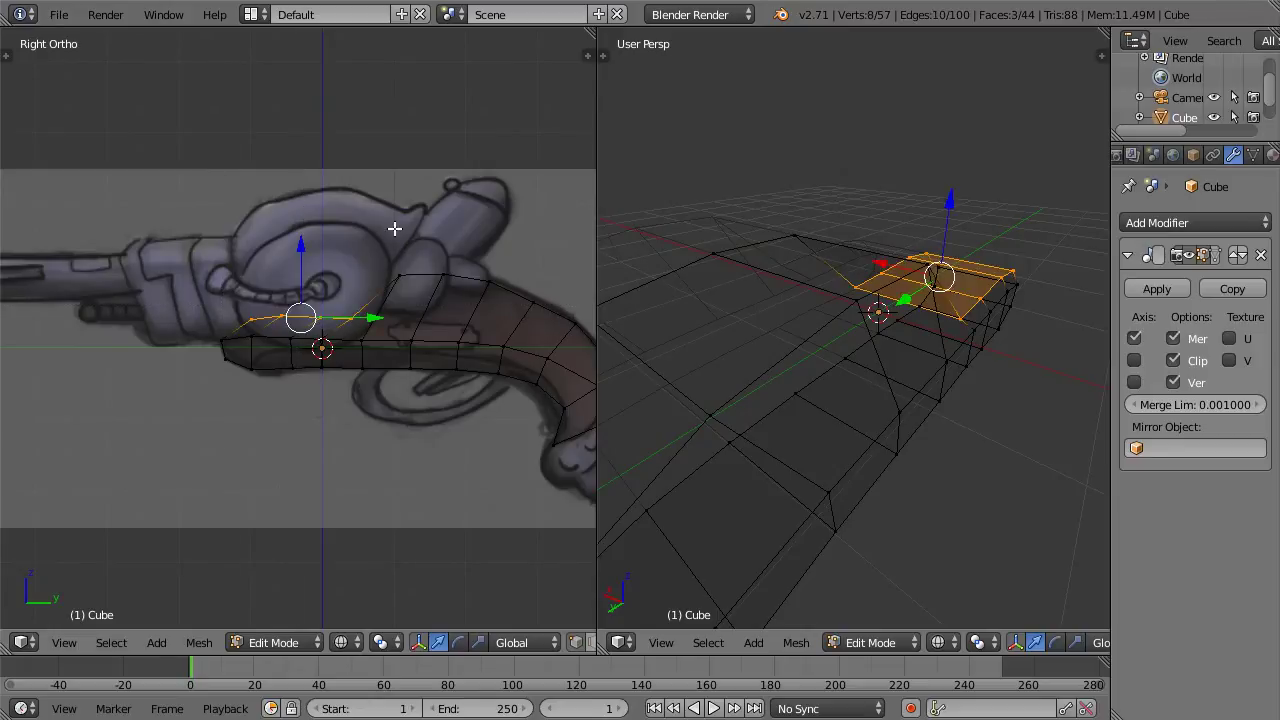
key("x")
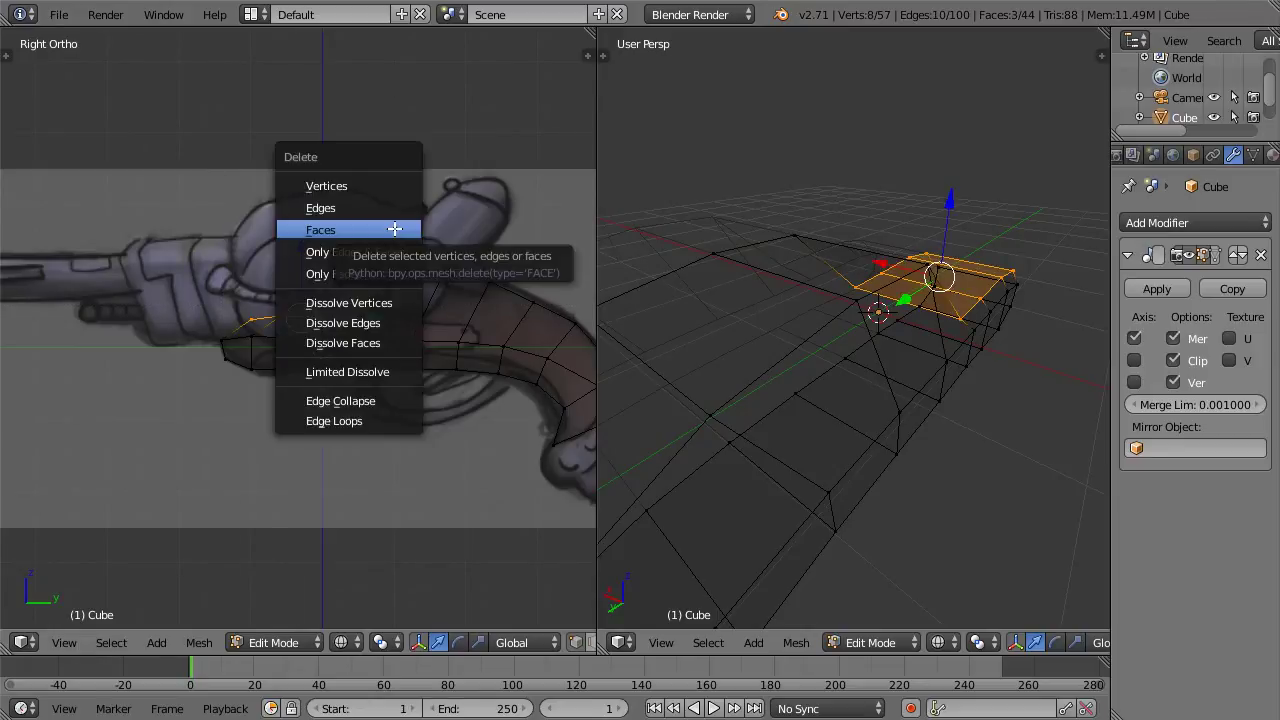
key("Up")
key("Up")
key("Return")
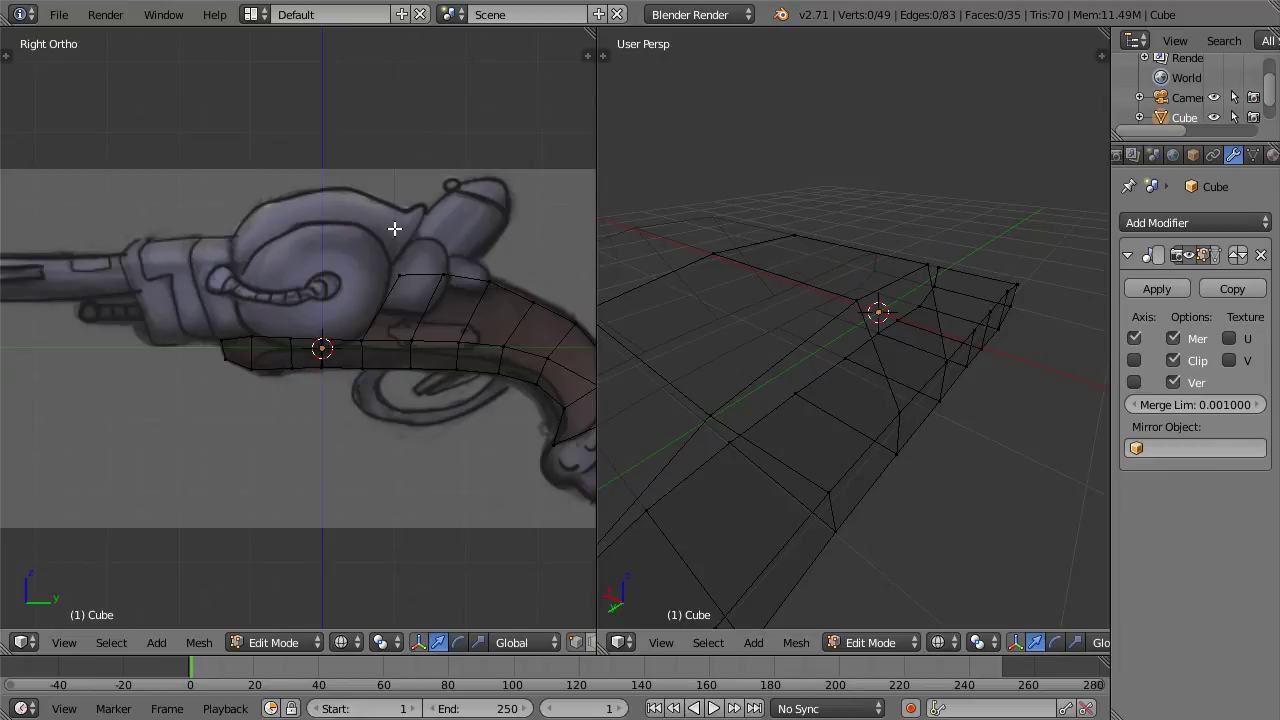
Step: Adjust the middle vertex pairs near the grip's butt and raise the middle pair at the grip's bend
middle_click_drag(428, 286, 297, 240, "shift")
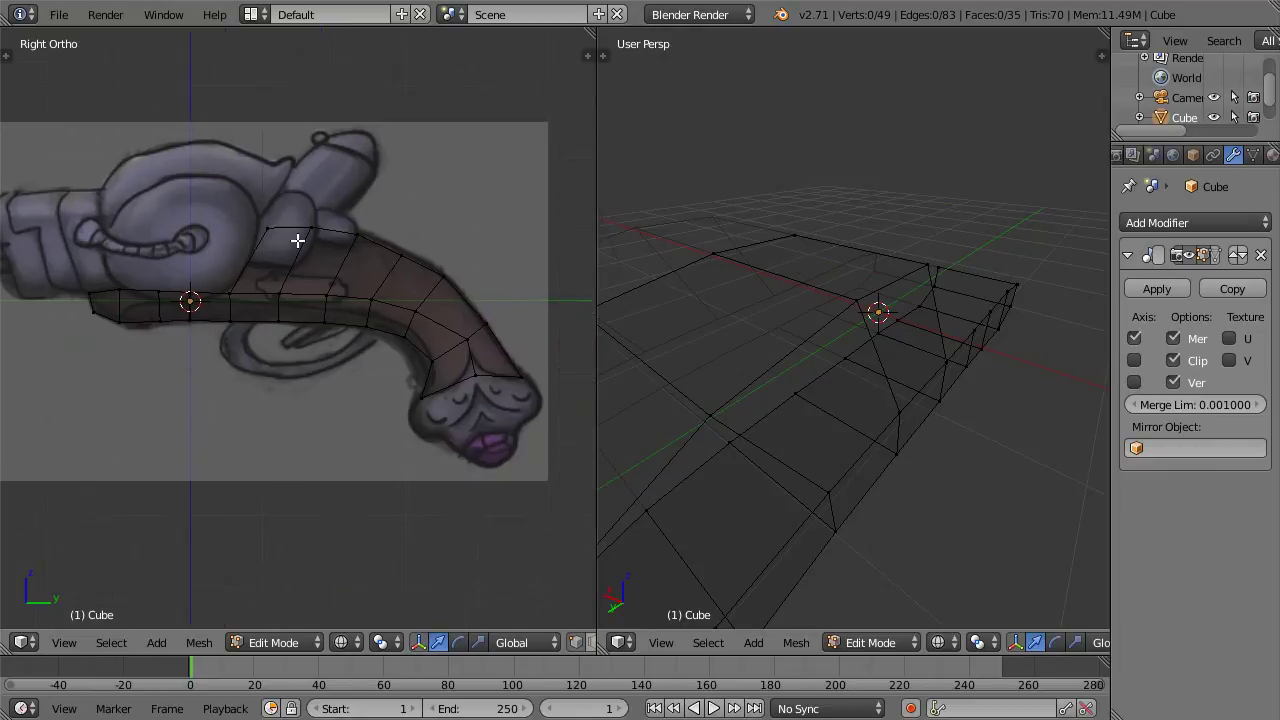
scroll(406, 313, "up", 2)
left_click_drag(501, 387, 517, 380, "ctrl")
key("g")
left_click(509, 384)
scroll(518, 378, "down", 1)
right_click(501, 343)
key("g")
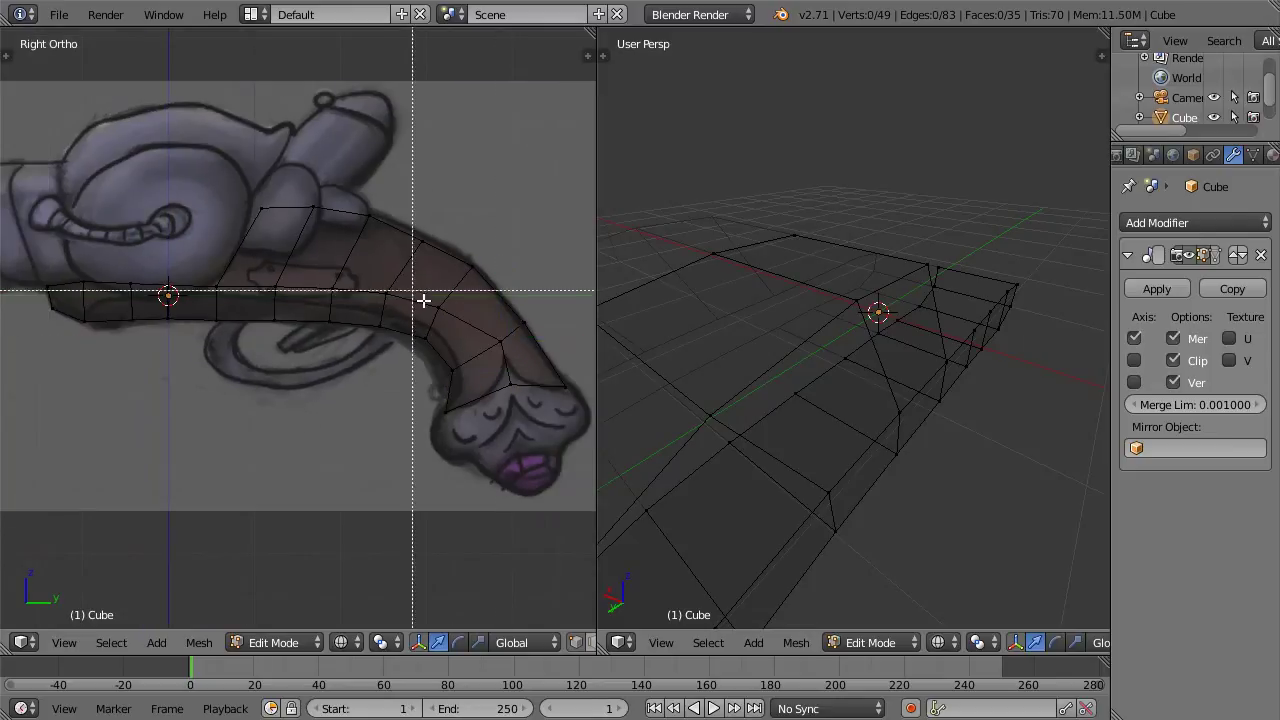
left_click(460, 298)
key("a")
Step: Raise the next two middle-row vertex pairs forward of the bend to even out the grip's side faces
key("b")
left_click_drag(366, 273, 411, 303)
key("g")
left_click(413, 283)
key("a")
key("b")
left_click_drag(308, 276, 348, 297)
key("g")
left_click(353, 275)
key("a")
Step: Raise the two frontmost middle-row vertex pairs up to the top of the ornamental side plate
key("b")
left_click_drag(258, 270, 294, 310)
key("g")
left_click(294, 279)
key("a")
key("b")
left_click_drag(206, 269, 240, 298)
key("g")
left_click(246, 266)
key("a")
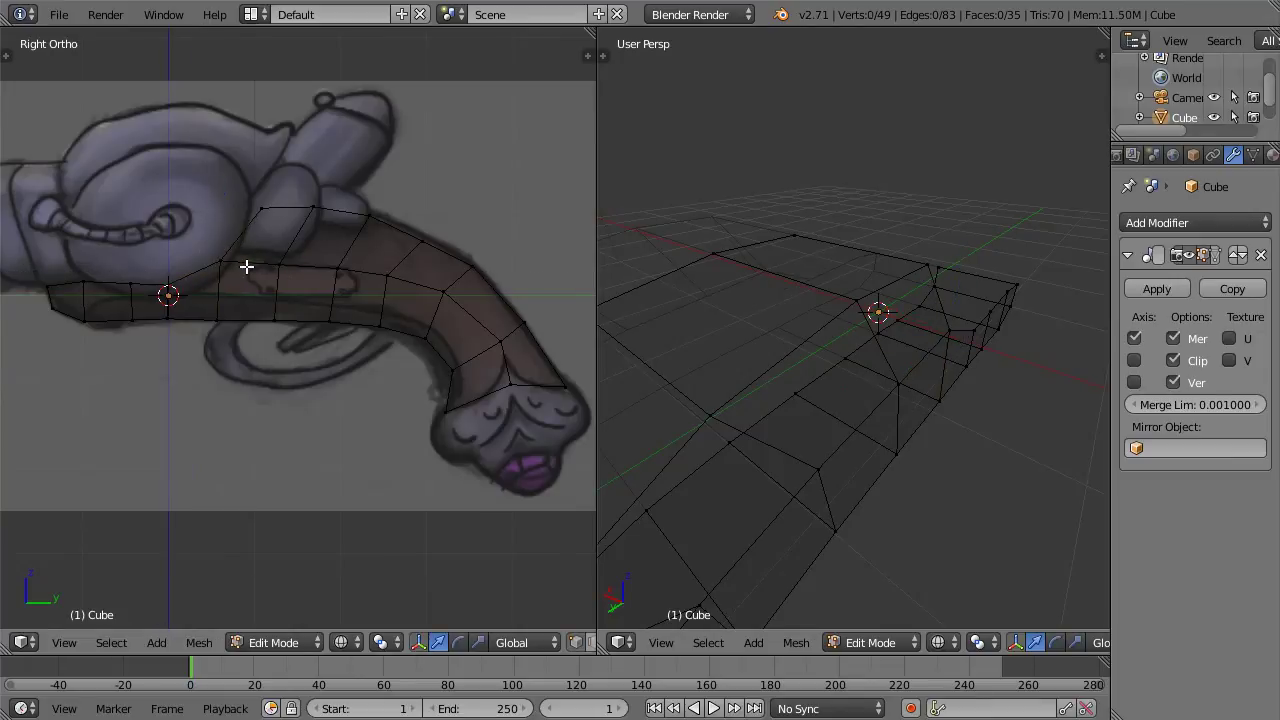
Step: Move the frontmost upper vertex pair slightly forward and up toward the cylinder, and check the shape outside Edit Mode
scroll(256, 265, "down", 1)
middle_click_drag(278, 266, 403, 313, "shift")
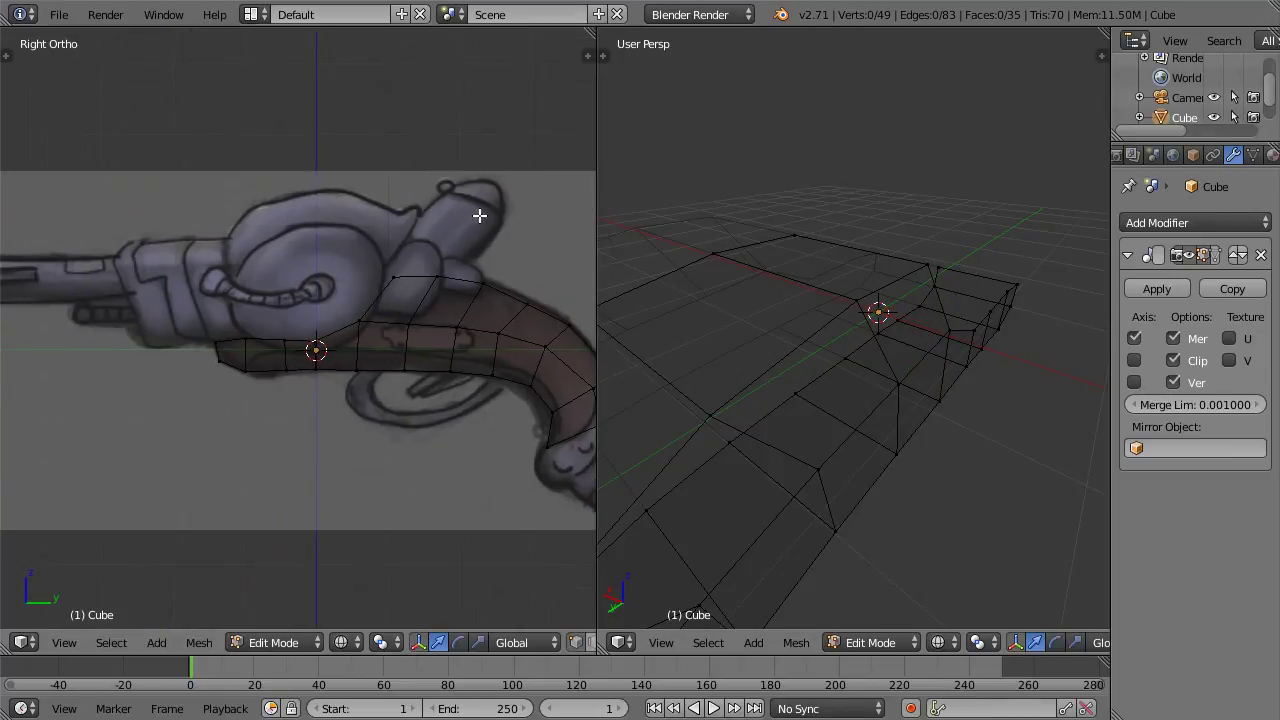
key("b")
left_click_drag(366, 261, 408, 292)
key("g")
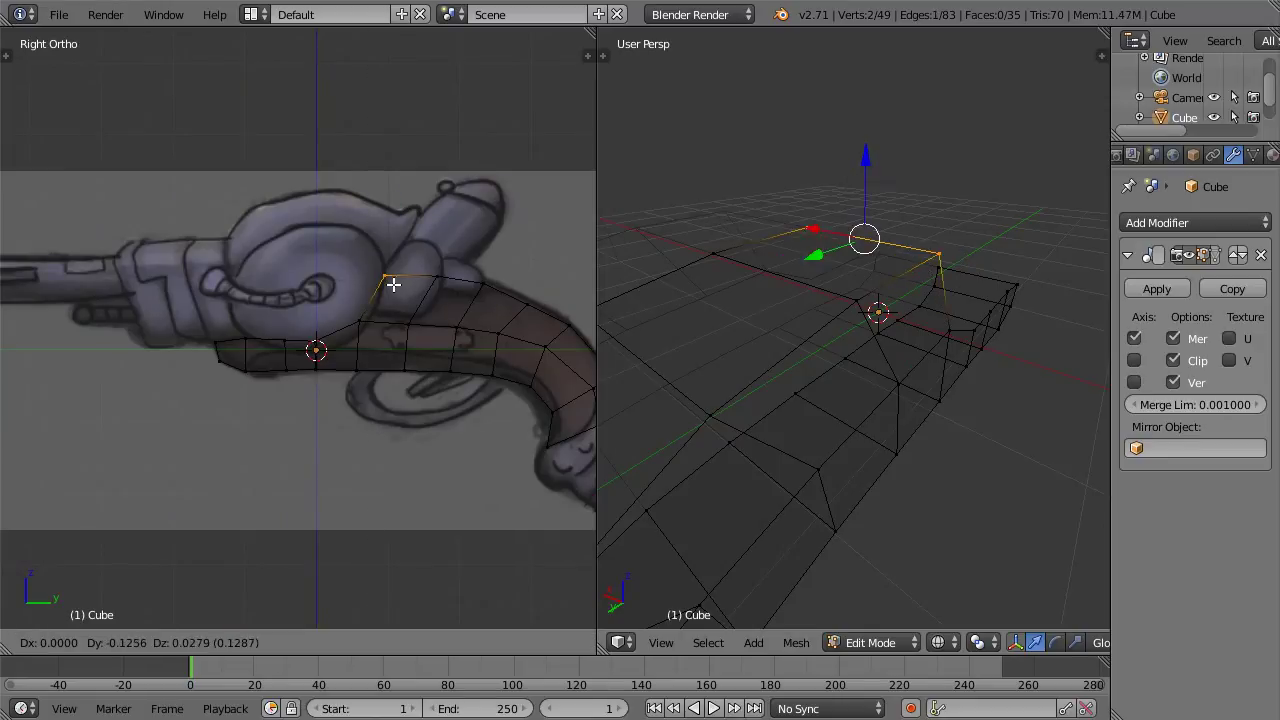
left_click(391, 285)
key("Tab")
scroll(418, 325, "down", 2)
scroll(418, 325, "up", 1)
key("Tab")
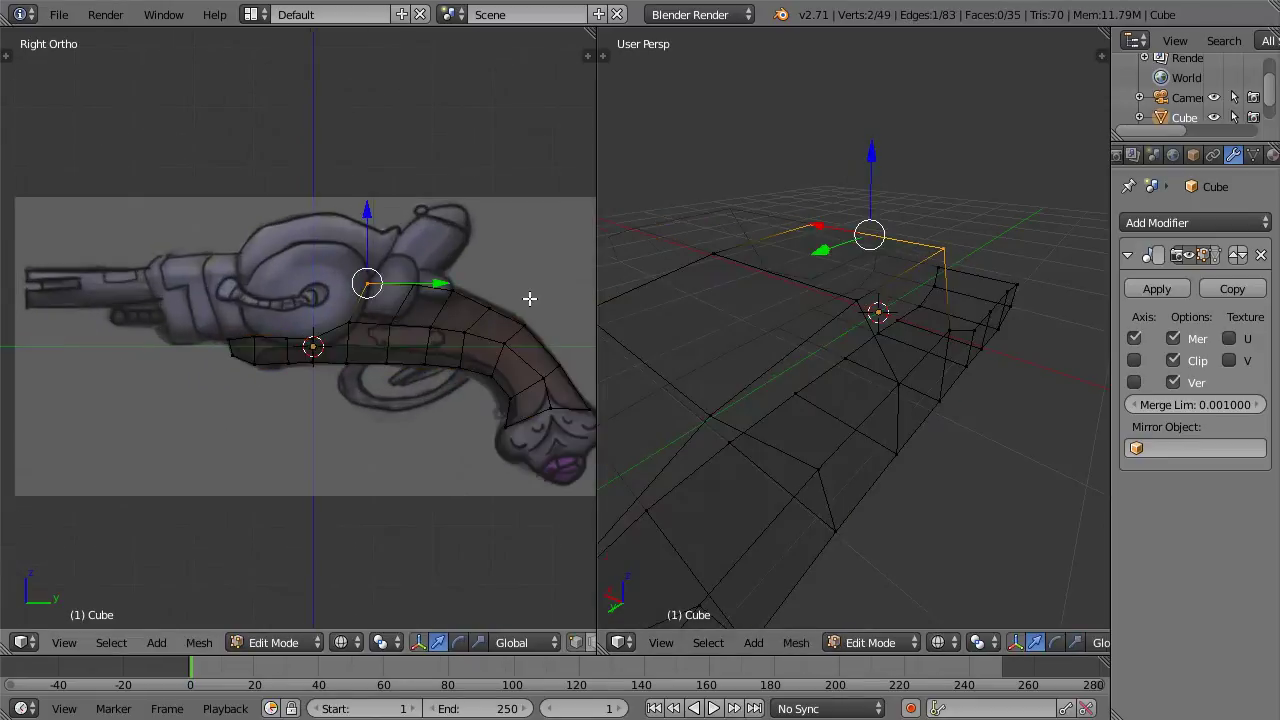
Step: Switch the perspective view to solid shading and view the model from below
middle_click_drag(603, 300, 811, 437)
right_click(808, 422, "alt")
left_click_drag(777, 397, 753, 382)
key("z")
middle_click_drag(854, 455, 810, 284)
right_click(741, 300, "alt")
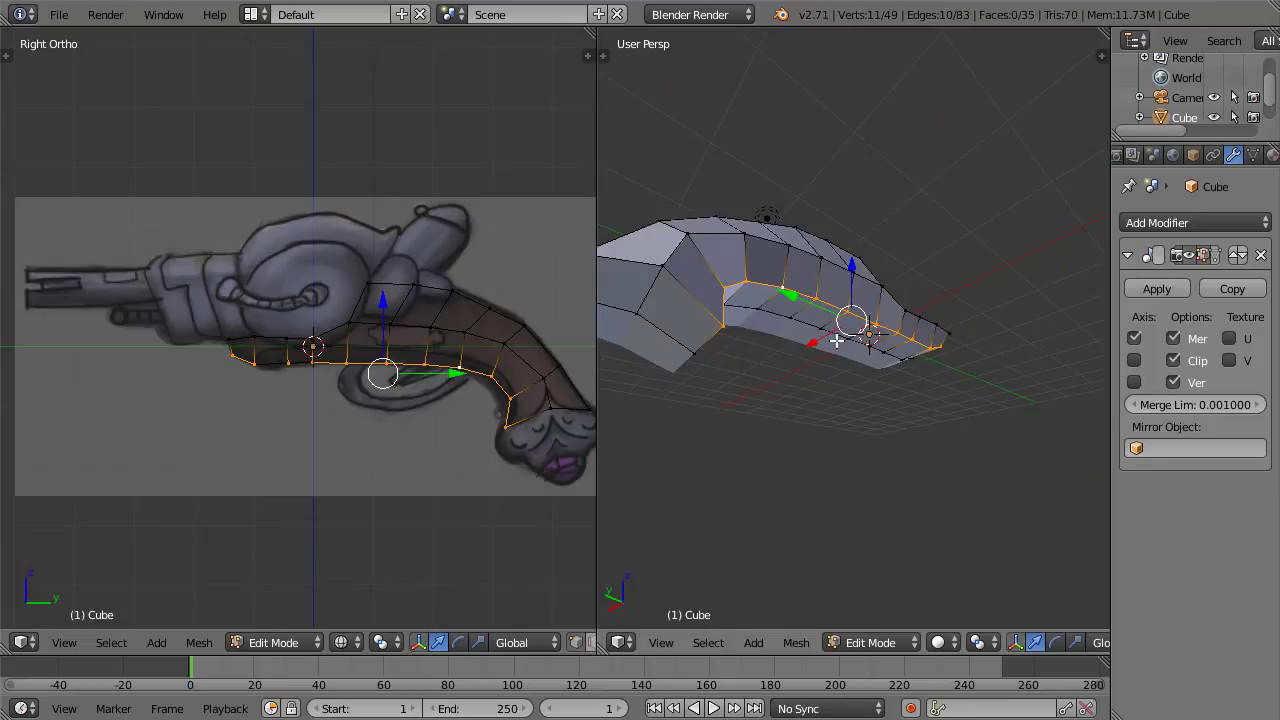
right_click(794, 309, "alt+shift")
scroll(517, 331, "up", 1)
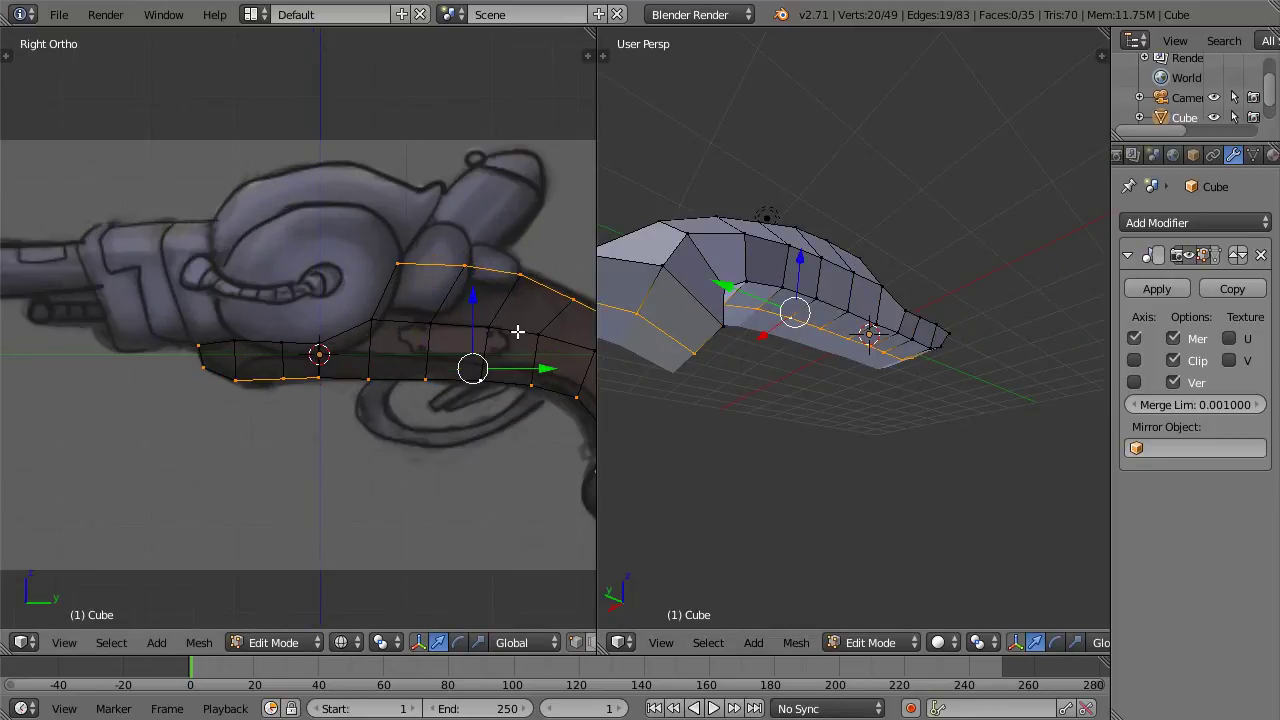
middle_click_drag(690, 300, 706, 455)
right_click(708, 466)
key("ctrl+shift+KP_Add")
key("ctrl+shift+KP_Add")
key("ctrl+shift+KP_Add")
key("ctrl+shift+KP_Add")
key("ctrl+shift+KP_Add")
key("ctrl+shift+KP_Add")
middle_click_drag(939, 251, 818, 233)
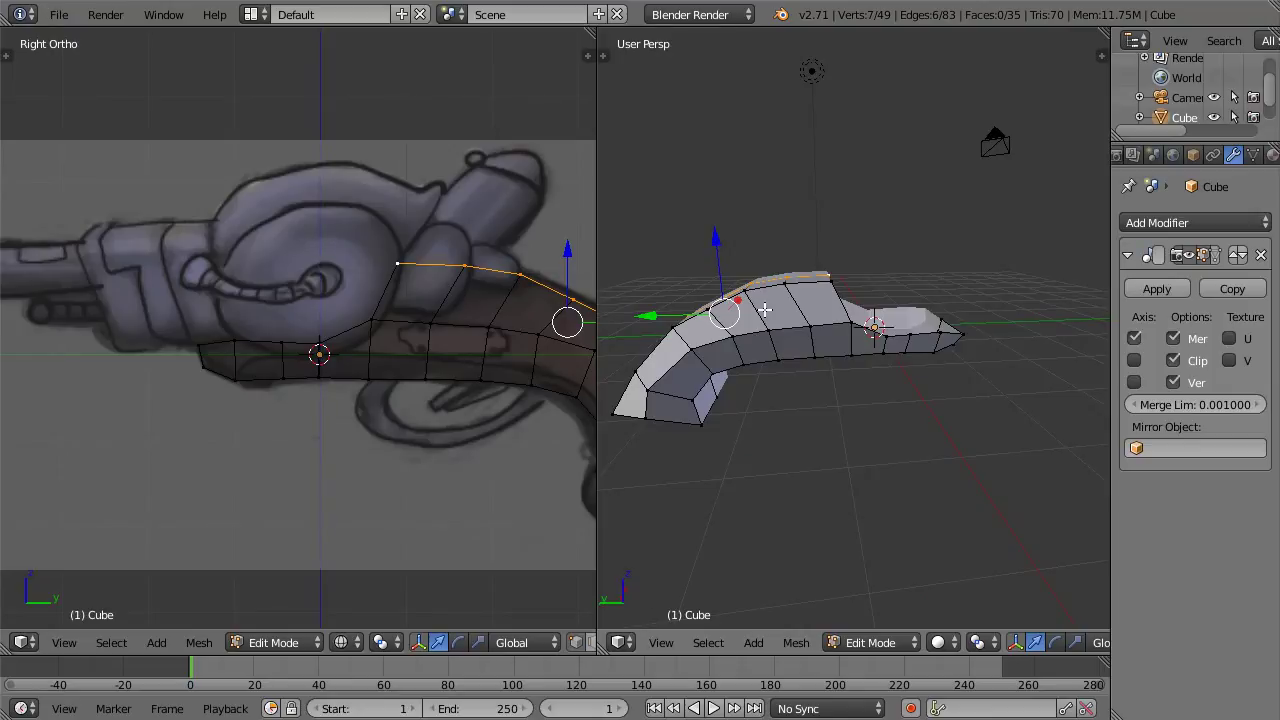
key("KP_1")
key("KP_3")
scroll(766, 305, "up", 5)
key("z")
key("z")
middle_click_drag(543, 300, 343, 289, "shift")
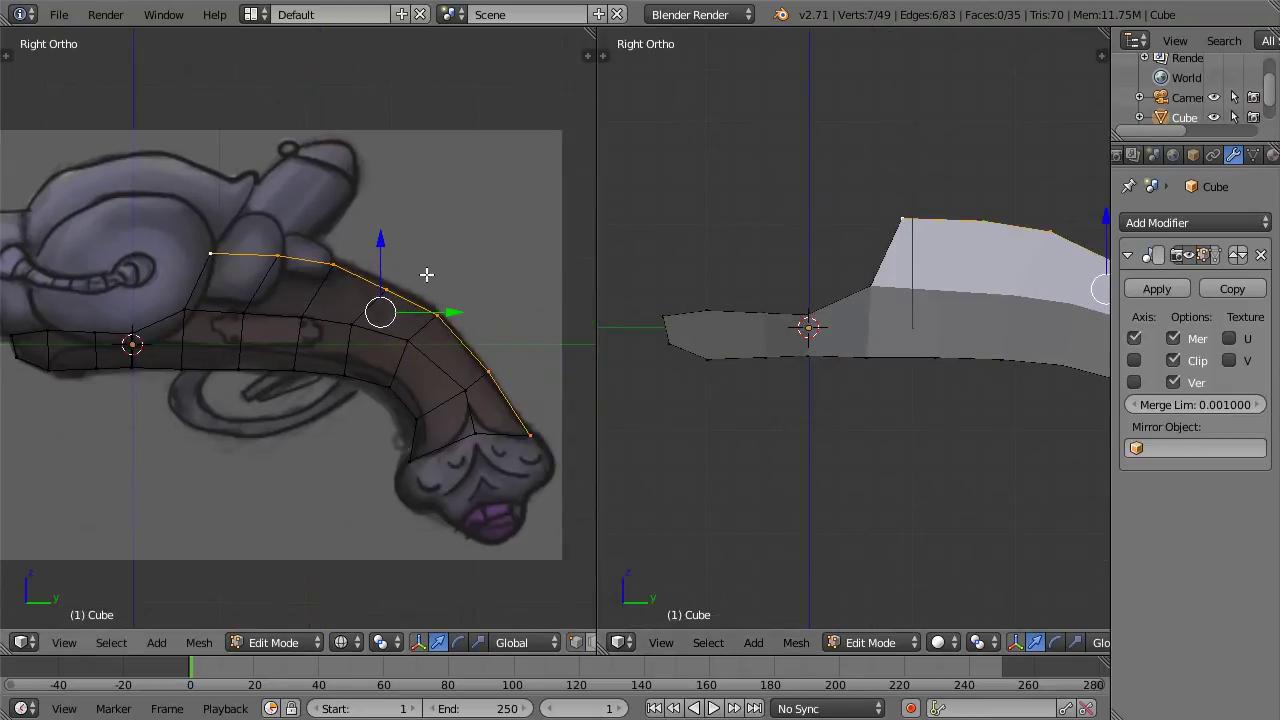
Step: Select the outer edge vertices along the top of the grip and move them down and inward to round it
middle_click_drag(943, 263, 731, 281)
right_click(702, 368)
right_click(780, 298, "shift")
right_click(836, 254, "shift")
right_click(884, 235, "shift")
right_click(814, 277, "shift")
scroll(754, 420, "down", 3)
right_click(797, 408, "shift")
right_click(776, 472, "shift")
middle_click_drag(806, 421, 966, 163)
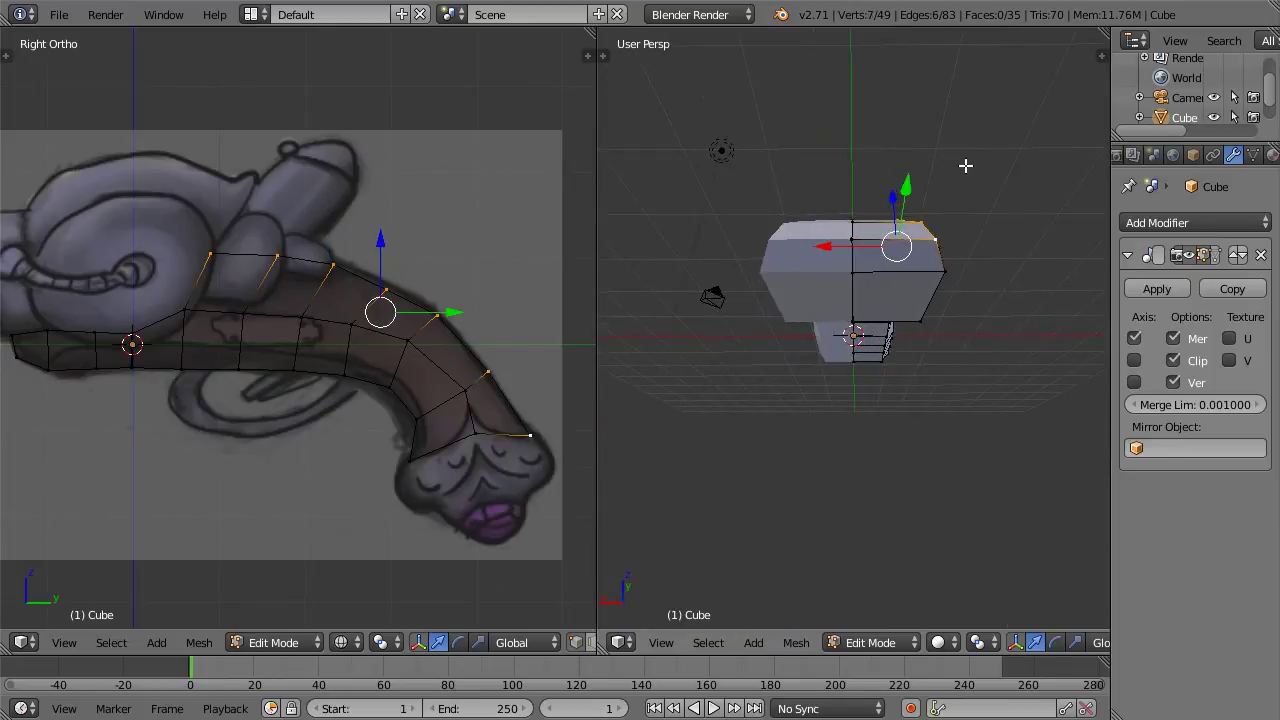
key("g")
left_click(958, 177)
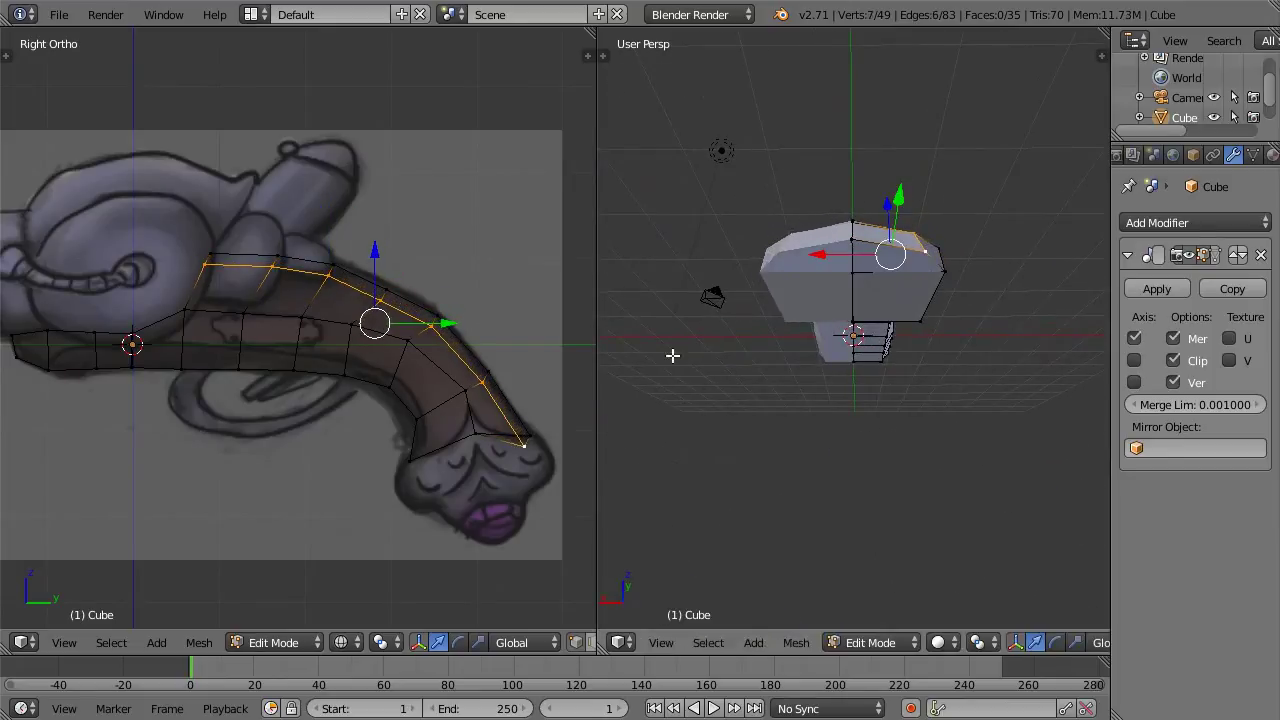
Step: Move the rounded edge's last vertex back up onto the line where the grip meets the butt
right_click(524, 437)
key("g")
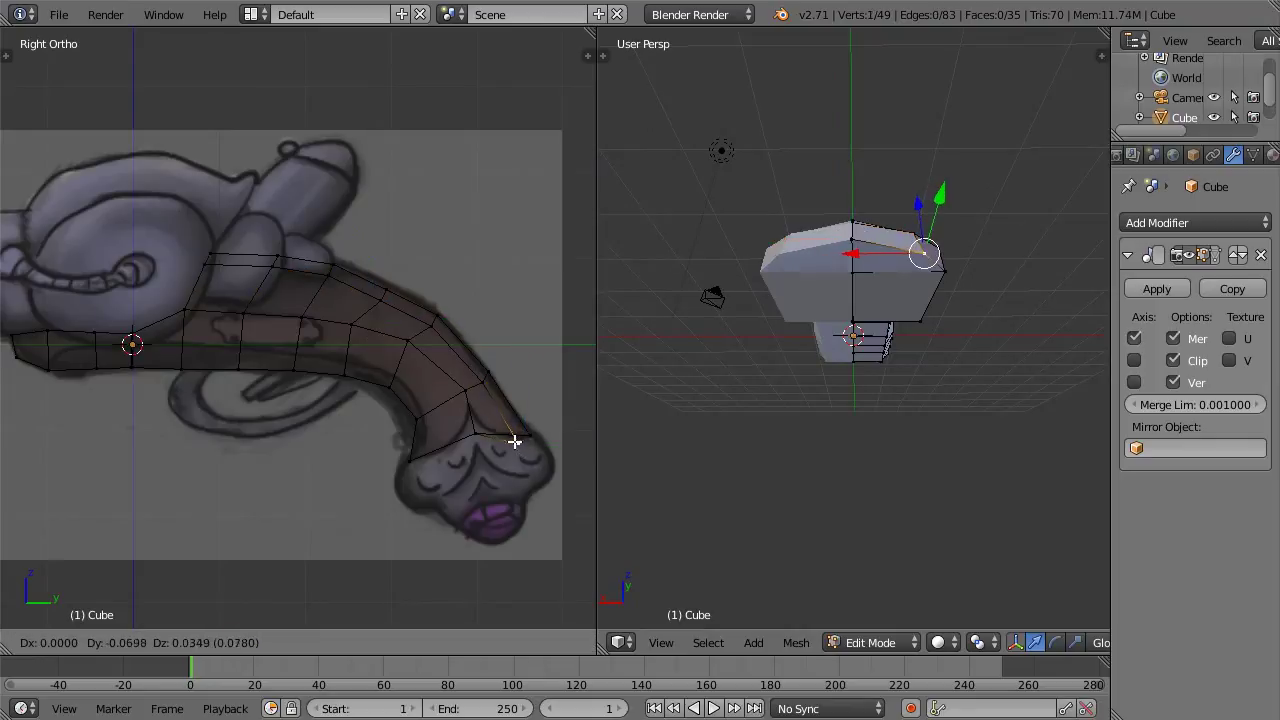
left_click(511, 435)
key("a")
Step: Select the outer vertices along the underside of the frame and grip and move them up to round the lower edge
middle_click_drag(858, 292, 1100, 319)
middle_click_drag(917, 324, 817, 229)
right_click(783, 205)
right_click(788, 254, "shift")
right_click(787, 297, "shift")
right_click(787, 322, "shift")
right_click(787, 350, "shift")
right_click(786, 375, "shift")
right_click(786, 398, "shift")
right_click(781, 413, "shift")
right_click(776, 428, "shift")
right_click(762, 443, "shift")
right_click(762, 478, "shift")
middle_click_drag(762, 478, 773, 302)
left_click_drag(759, 297, 763, 283)
middle_click_drag(798, 278, 904, 395)
key("Tab")
key("Tab")
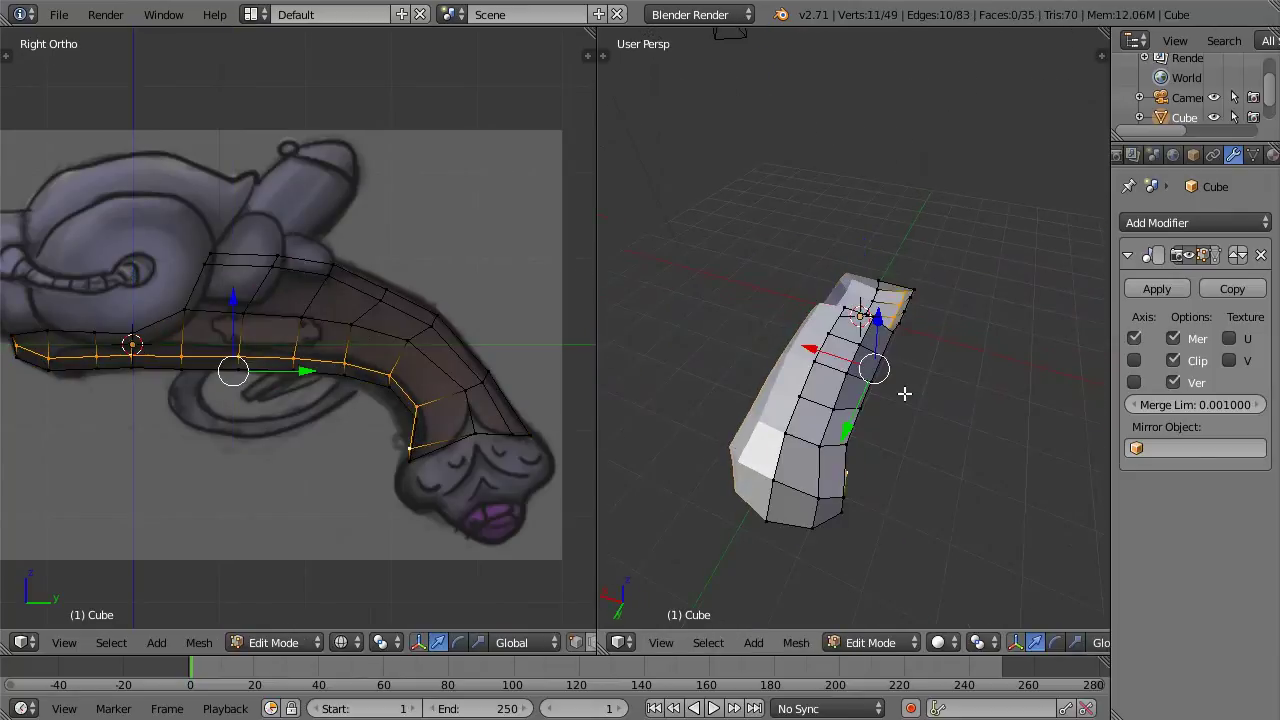
Step: Show the model from above in the second view and bring the frame's front end into the reference view for editing
key("KP_7")
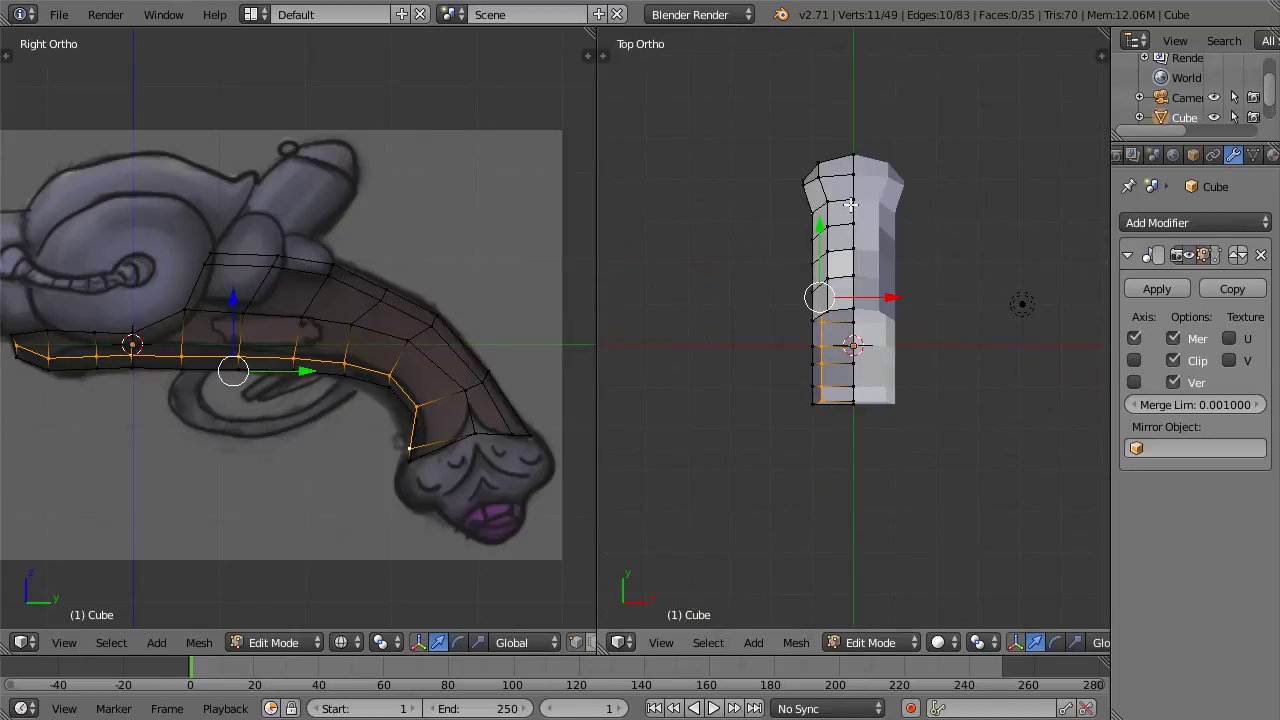
scroll(465, 443, "down", 2)
key("Tab")
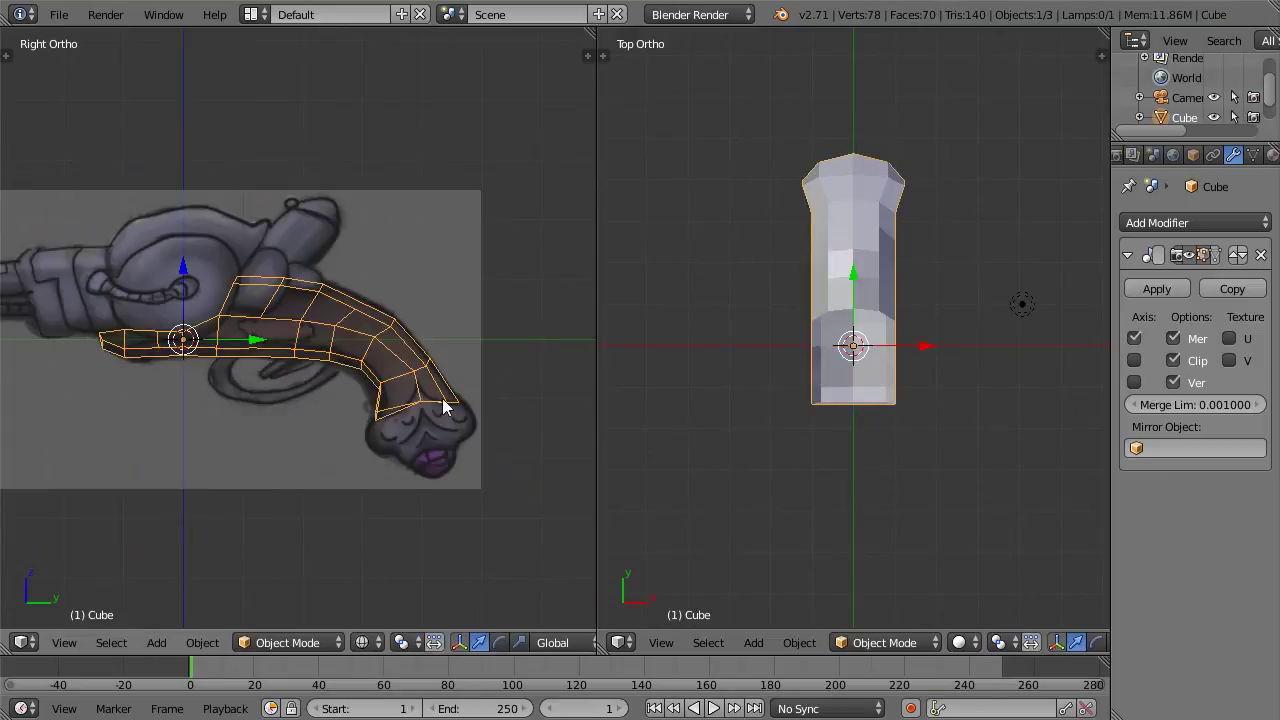
middle_click_drag(247, 276, 482, 324, "shift")
scroll(402, 307, "up", 2)
scroll(412, 310, "up", 1)
key("Tab")
middle_click_drag(311, 397, 363, 400)
right_click(320, 370)
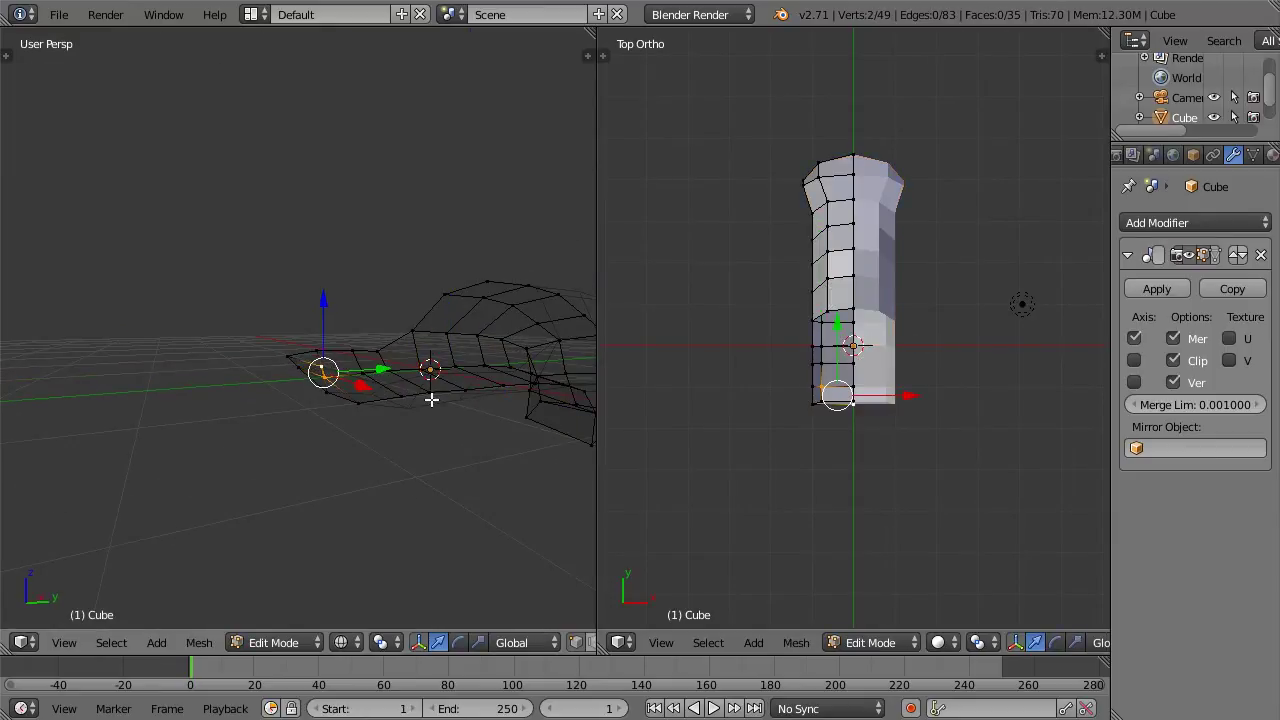
key("KP_1")
key("KP_3")
key("z")
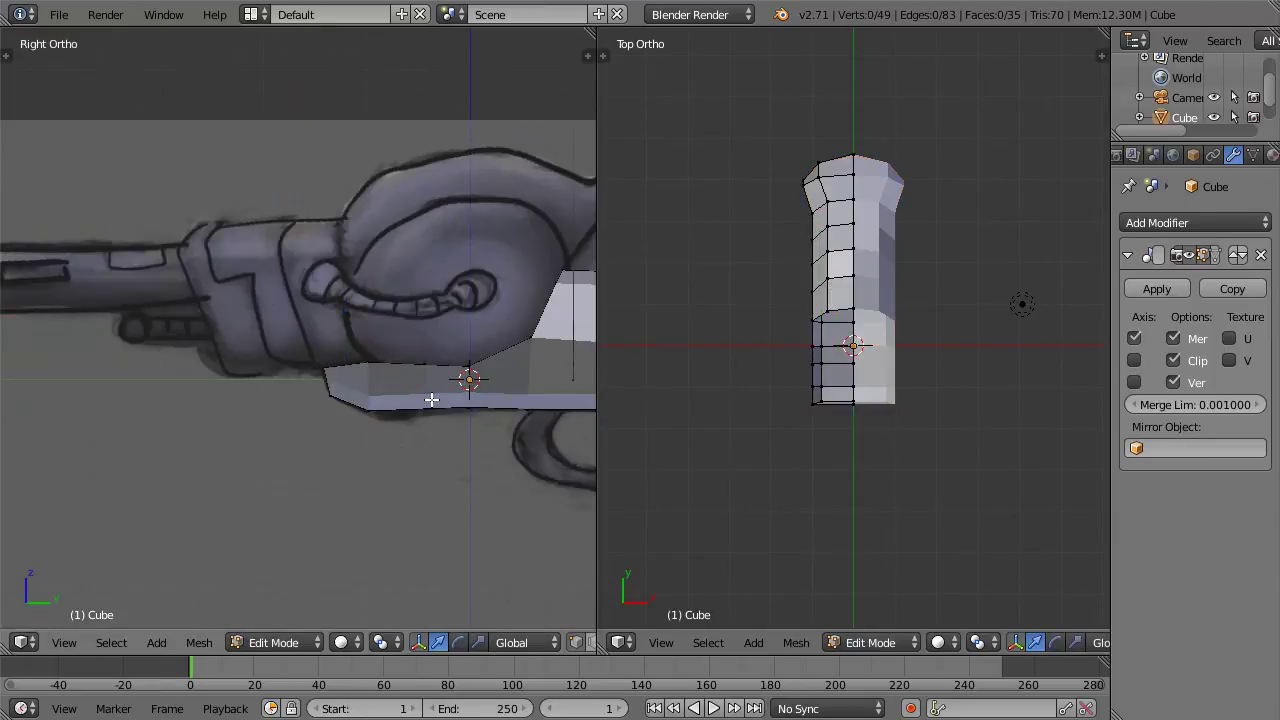
Step: Box-select the four vertices at the frame's front end in wireframe and extrude them in place
key("a")
key("z")
key("b")
left_click_drag(294, 340, 338, 404)
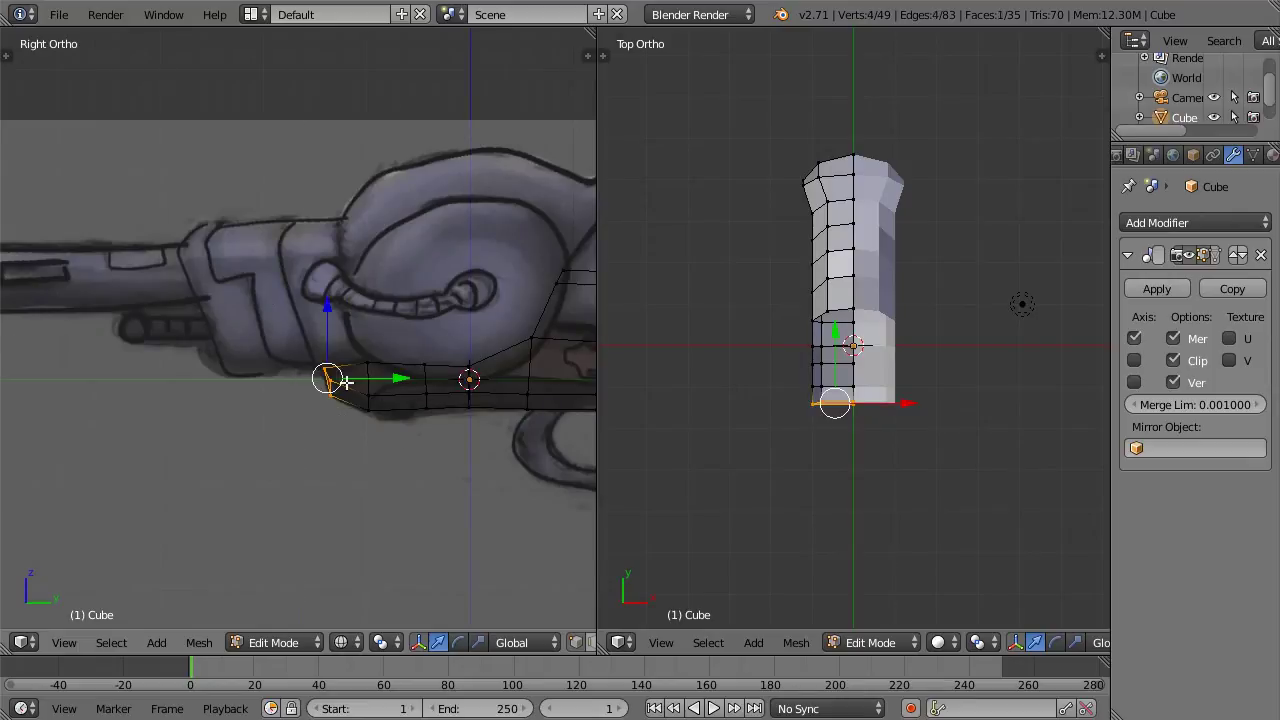
key("e")
key("Escape")
Step: Search the command list for rotate
key("space")
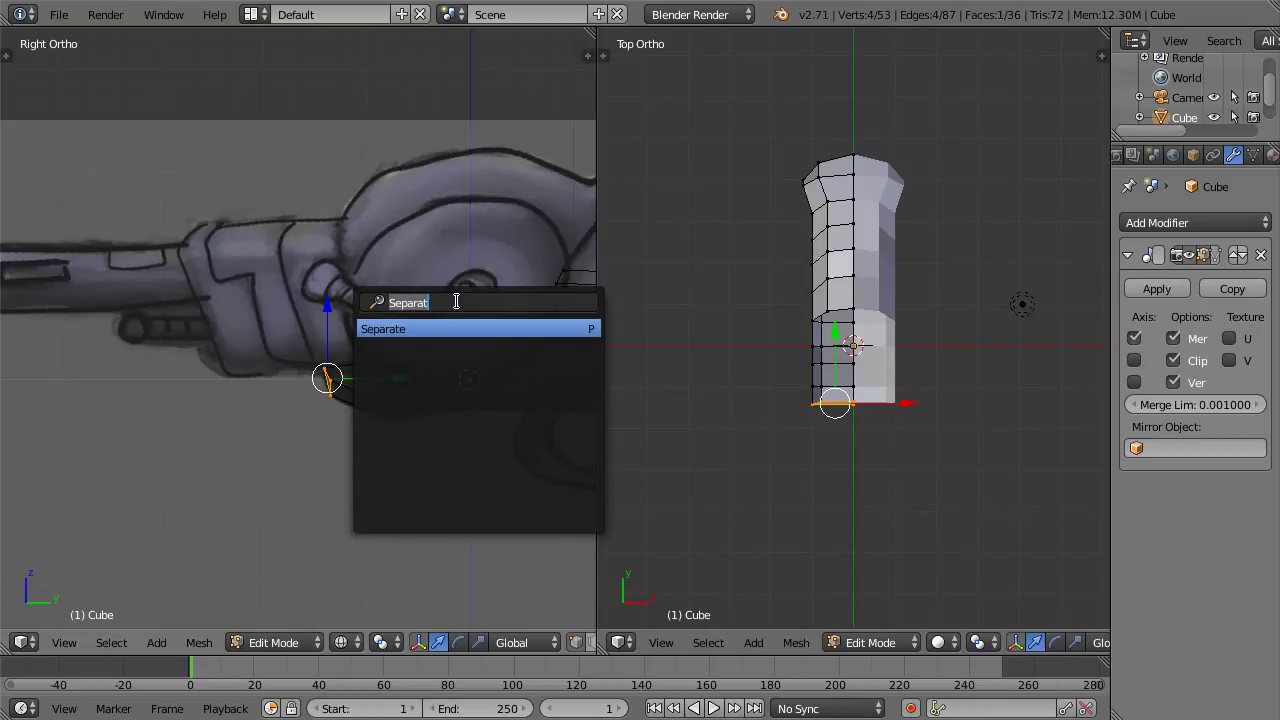
key("BackSpace")
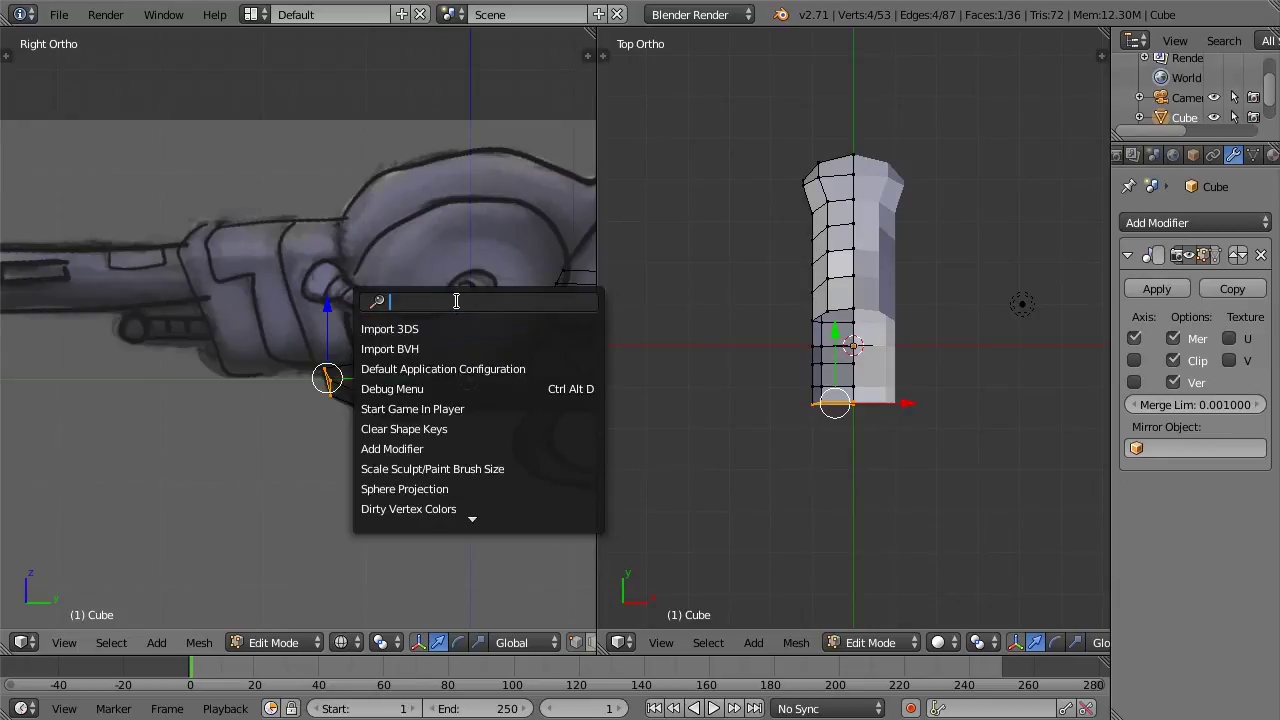
type("rotate")
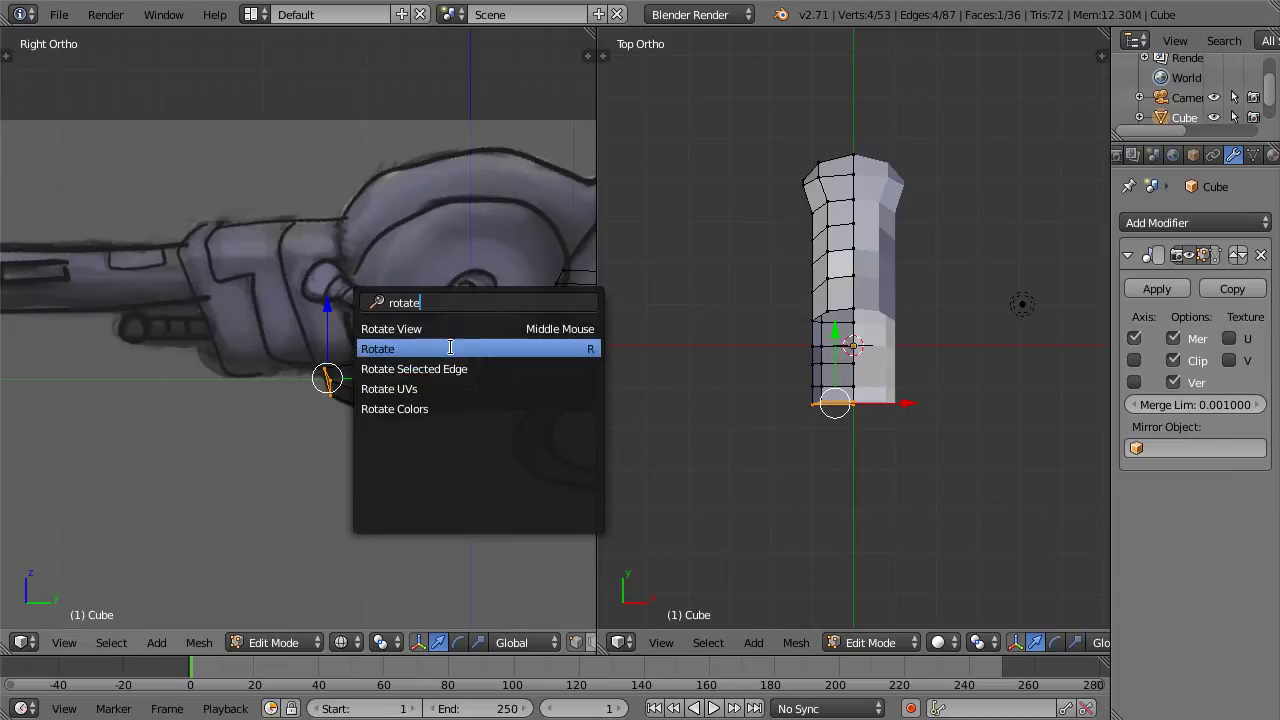
key("ctrl+a")
Step: Separate the selected front-end face into its own object
type("sep")
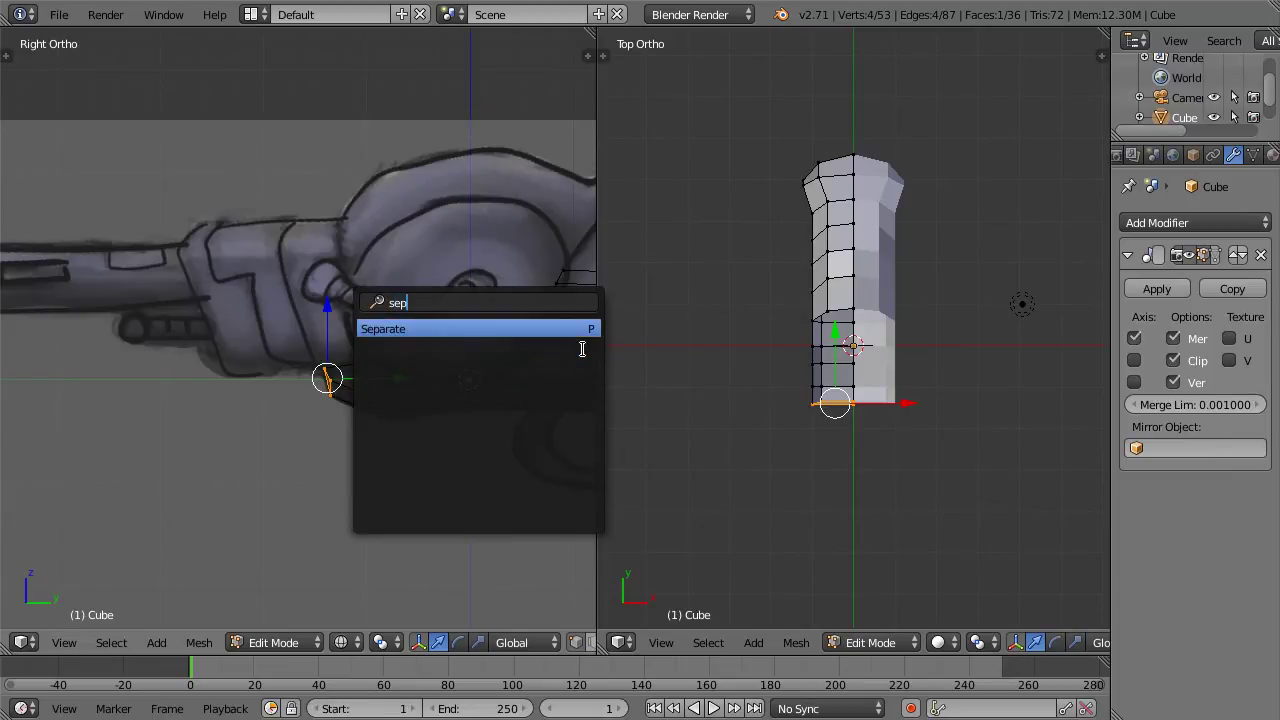
left_click(578, 328)
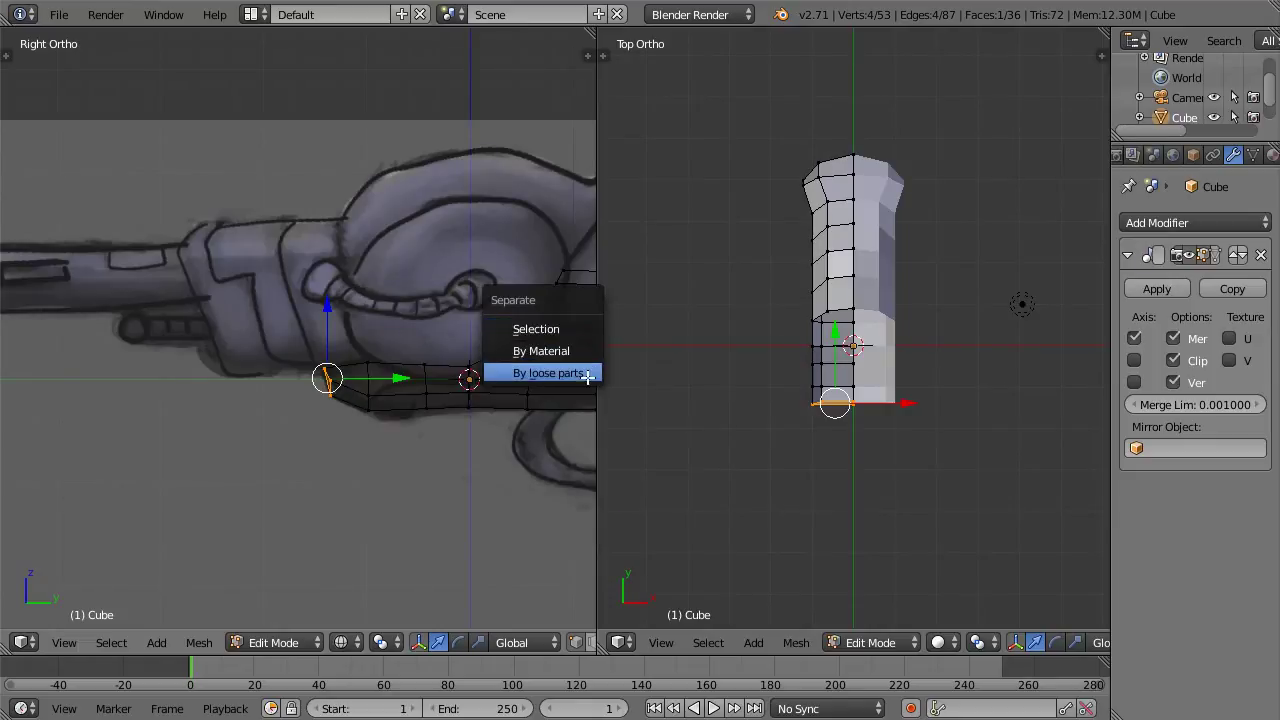
left_click(579, 331)
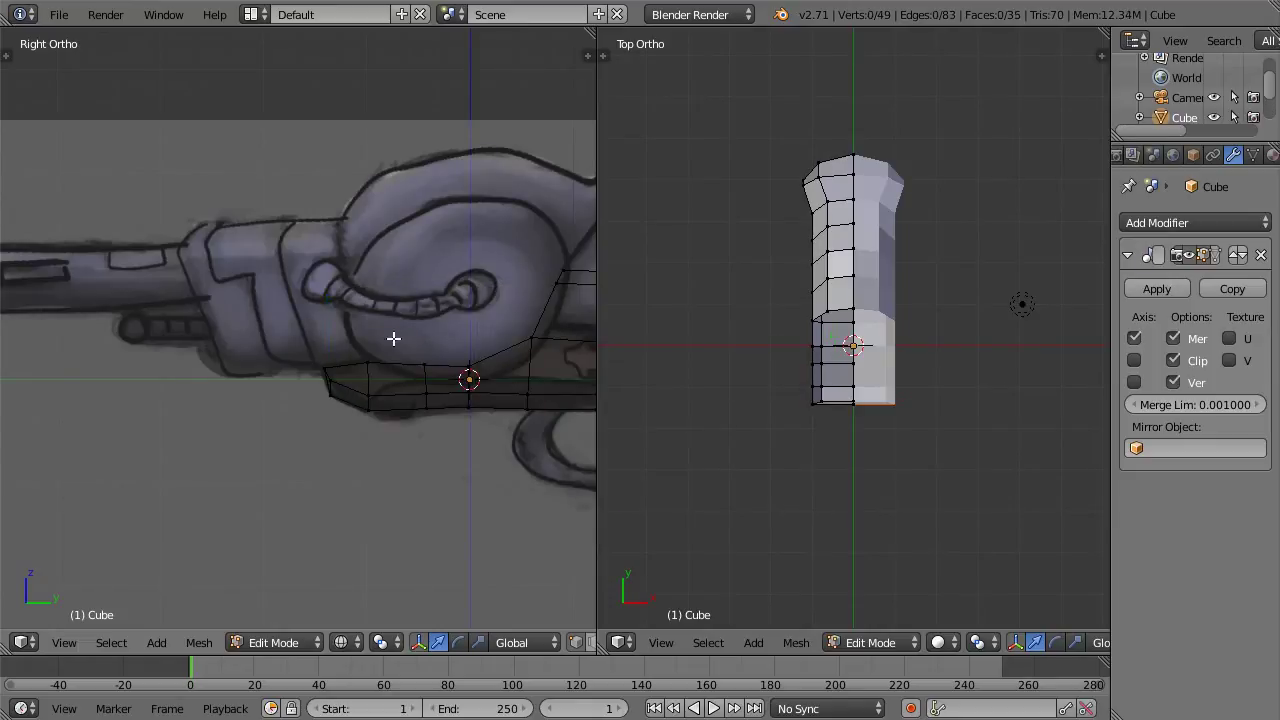
Step: Edit the separated face, scale all its vertices along X, and flatten them to a scale of 0 along Y
key("Tab")
right_click(329, 376)
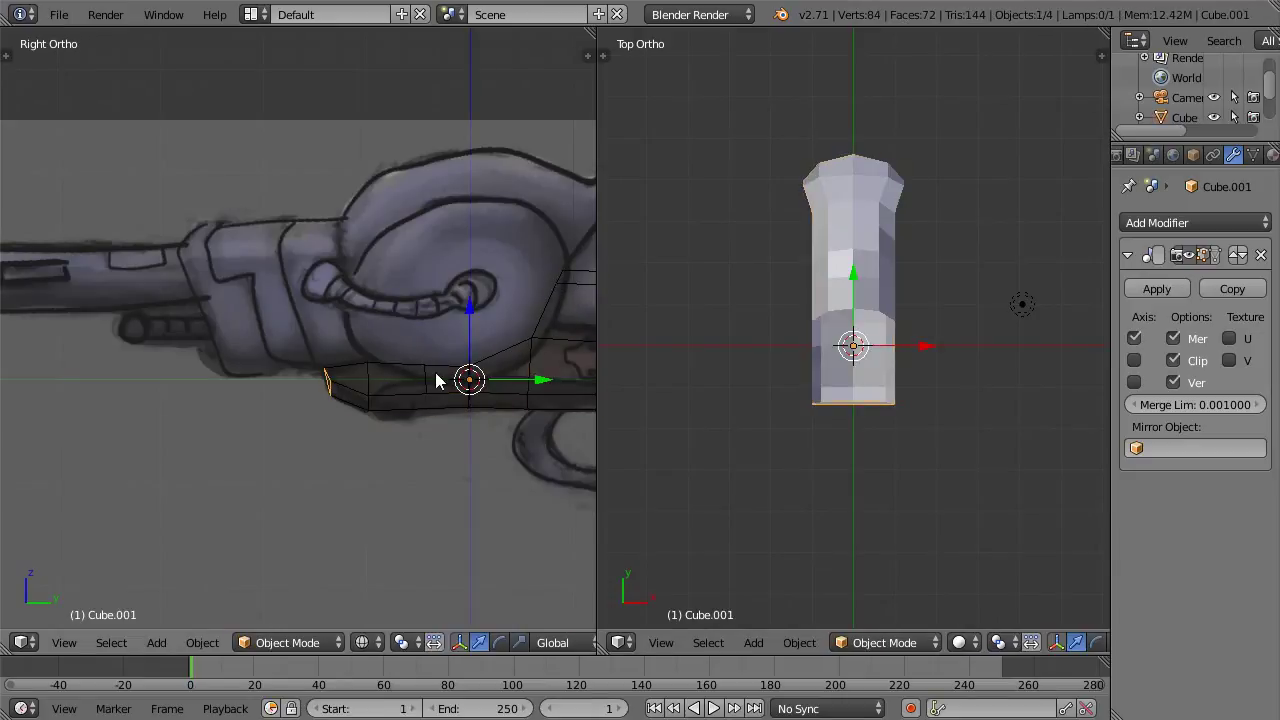
key("Tab")
key("a")
key("s")
key("x")
left_click(454, 373)
key("s")
key("y")
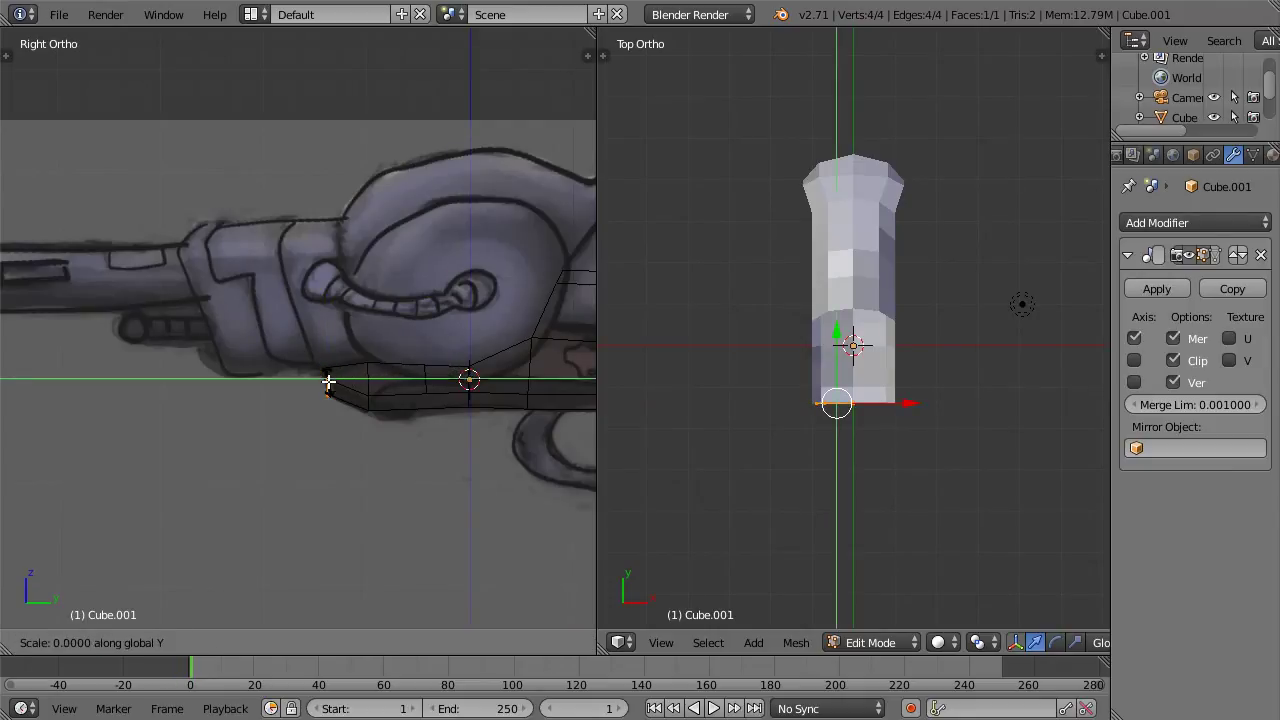
left_click(329, 381)
Step: Move the flattened face forward to the lower front corner of the barrel housing in the reference
scroll(371, 389, "up", 4)
scroll(371, 389, "down", 2)
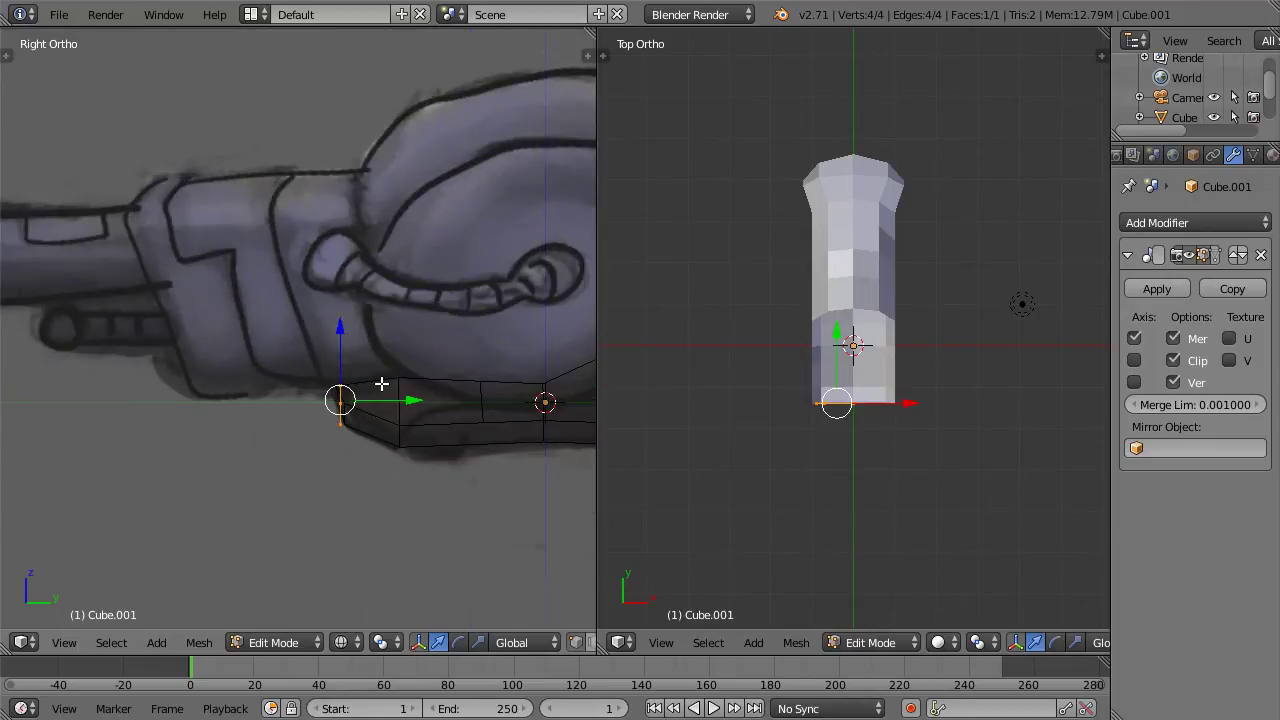
key("g")
left_click(230, 347)
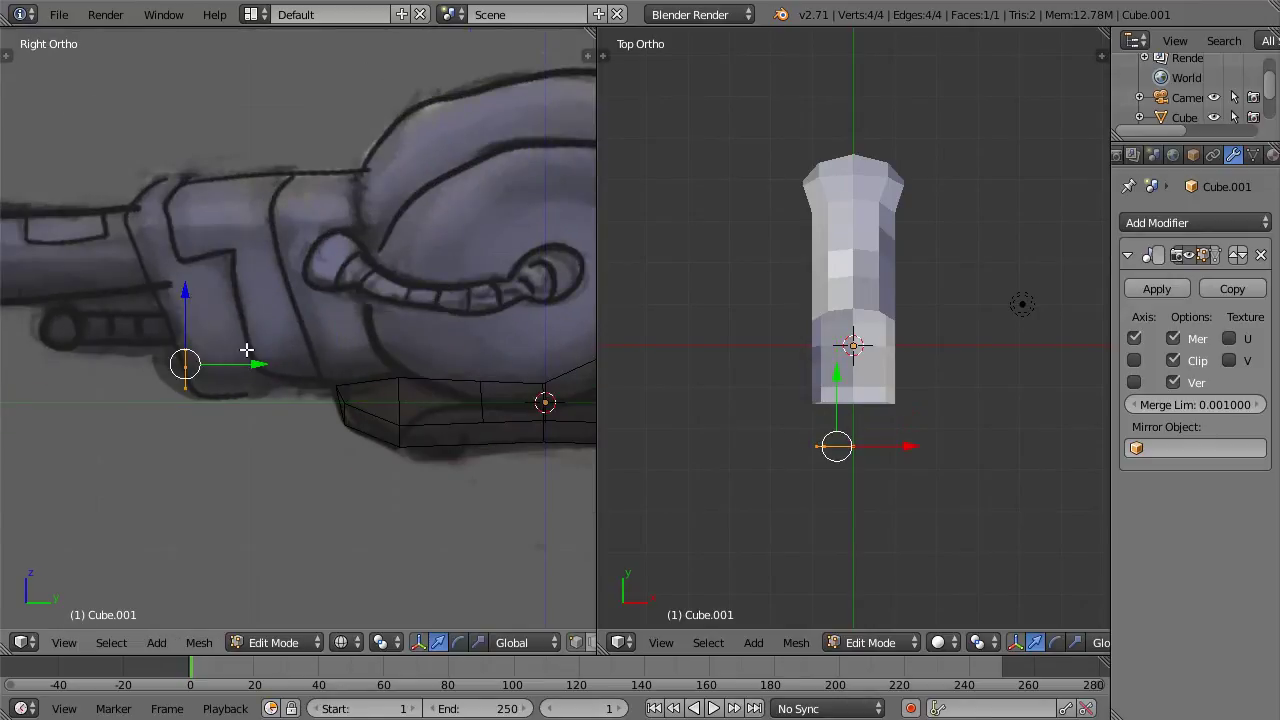
Step: Delete the moved face's two vertices on the mirror centre line
middle_click_drag(268, 352, 209, 395)
right_click(243, 406)
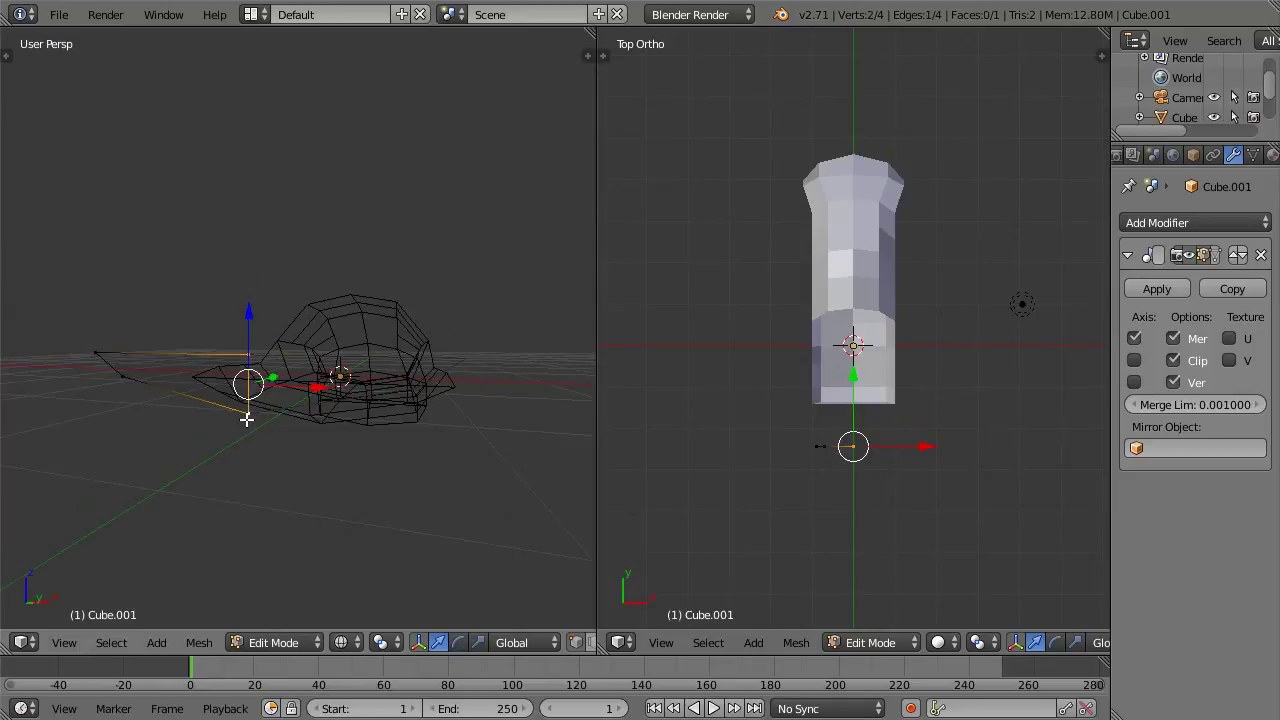
key("x")
left_click(247, 420)
Step: Select both remaining vertices and scale them along X until the edge stands vertical
right_click(100, 358)
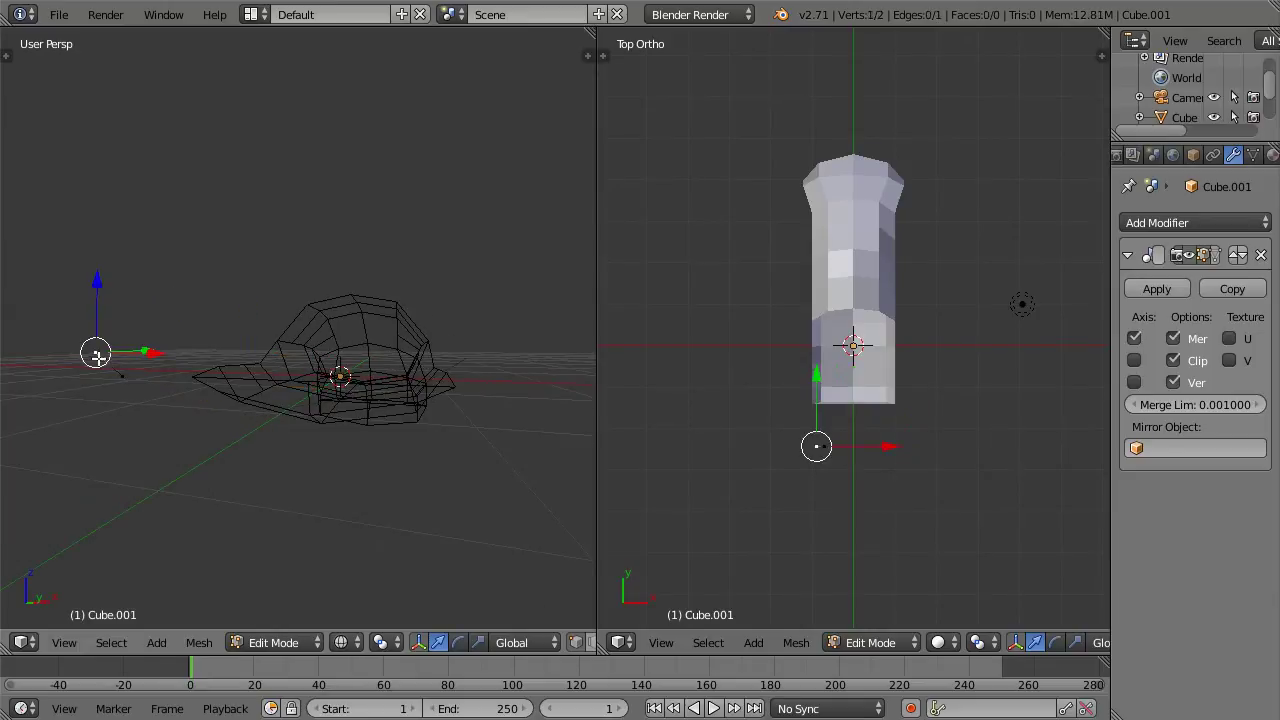
key("s")
key("x")
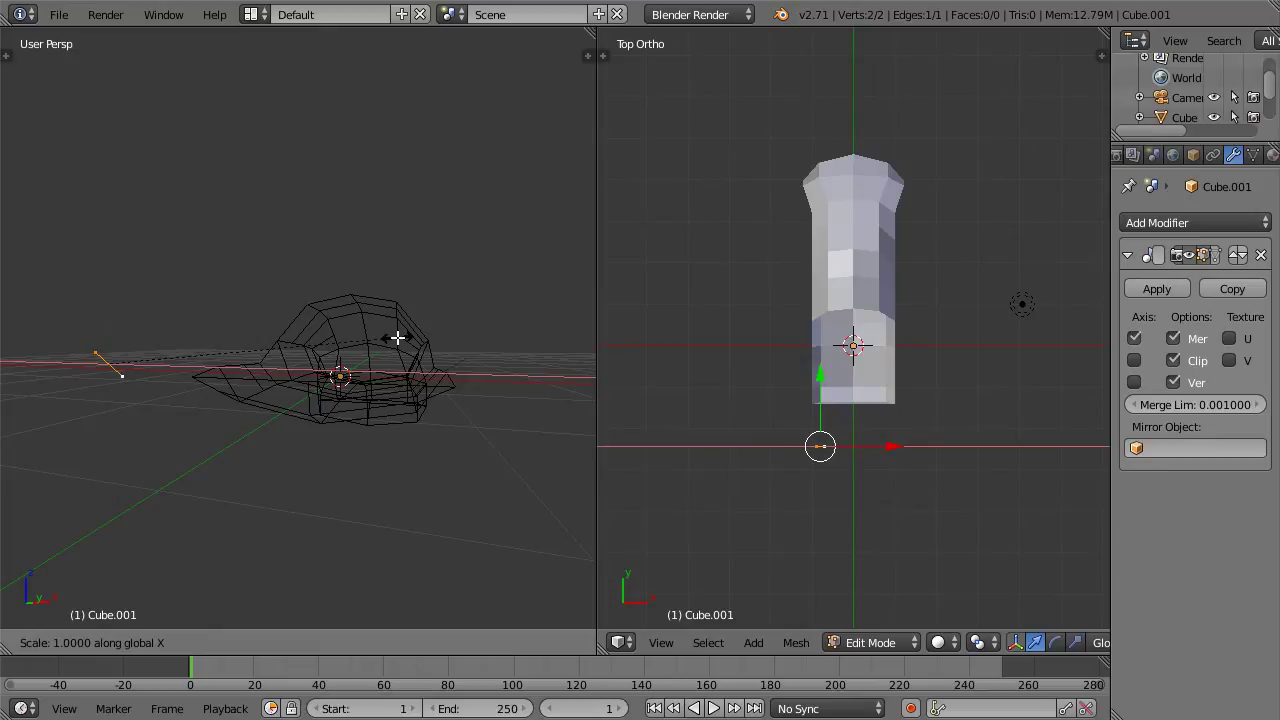
left_click(117, 371)
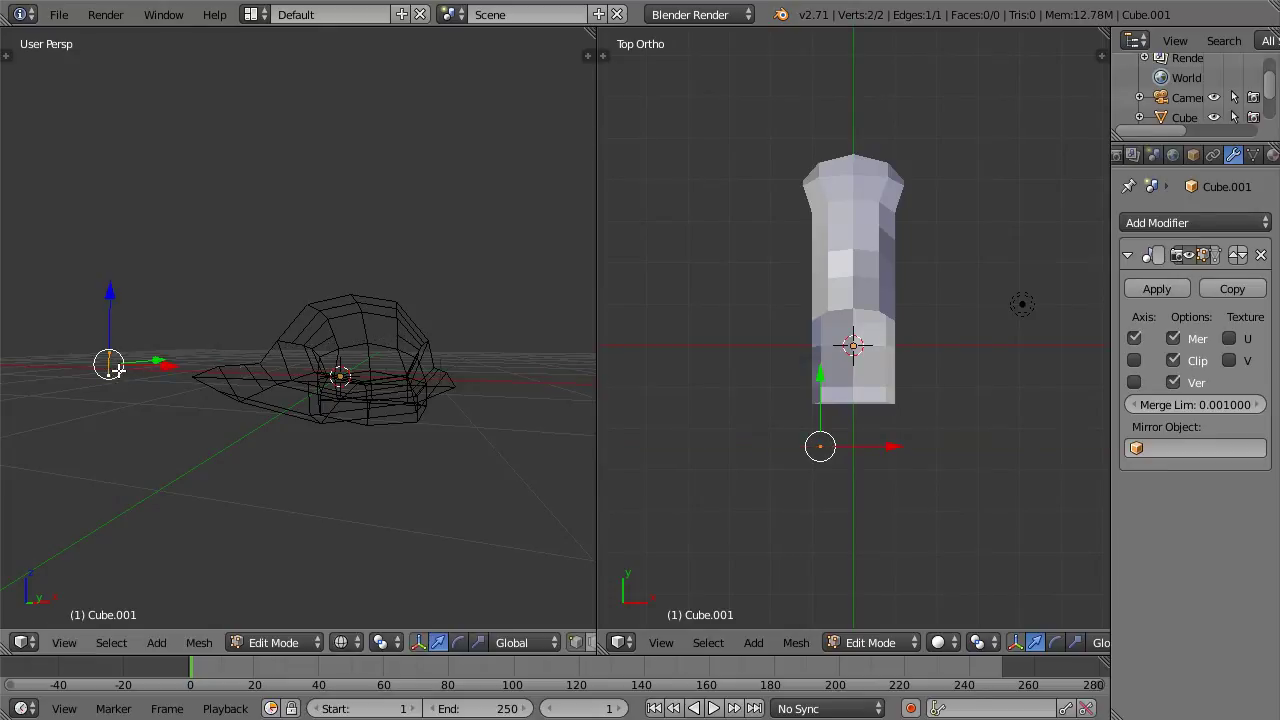
key("KP_3")
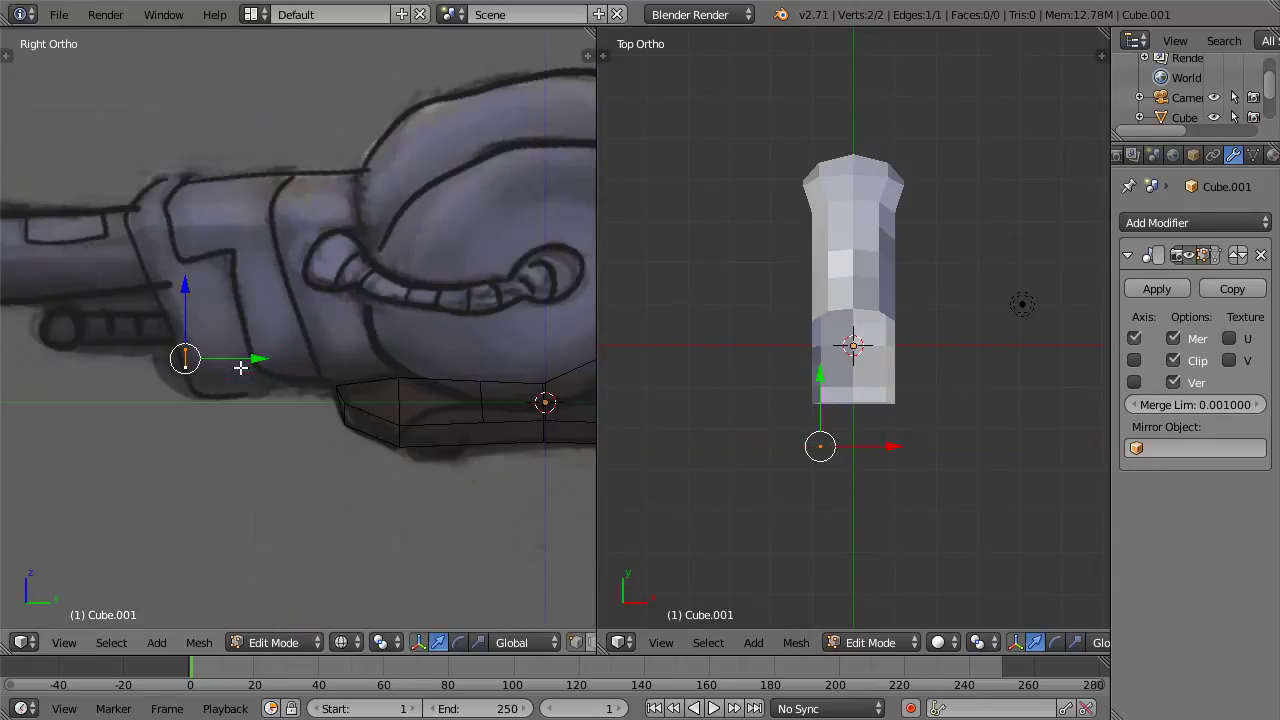
Step: Move the edge's upper and lower vertices onto the ends of the housing's slanted front line in the reference
key("a")
left_click_drag(171, 334, 205, 356)
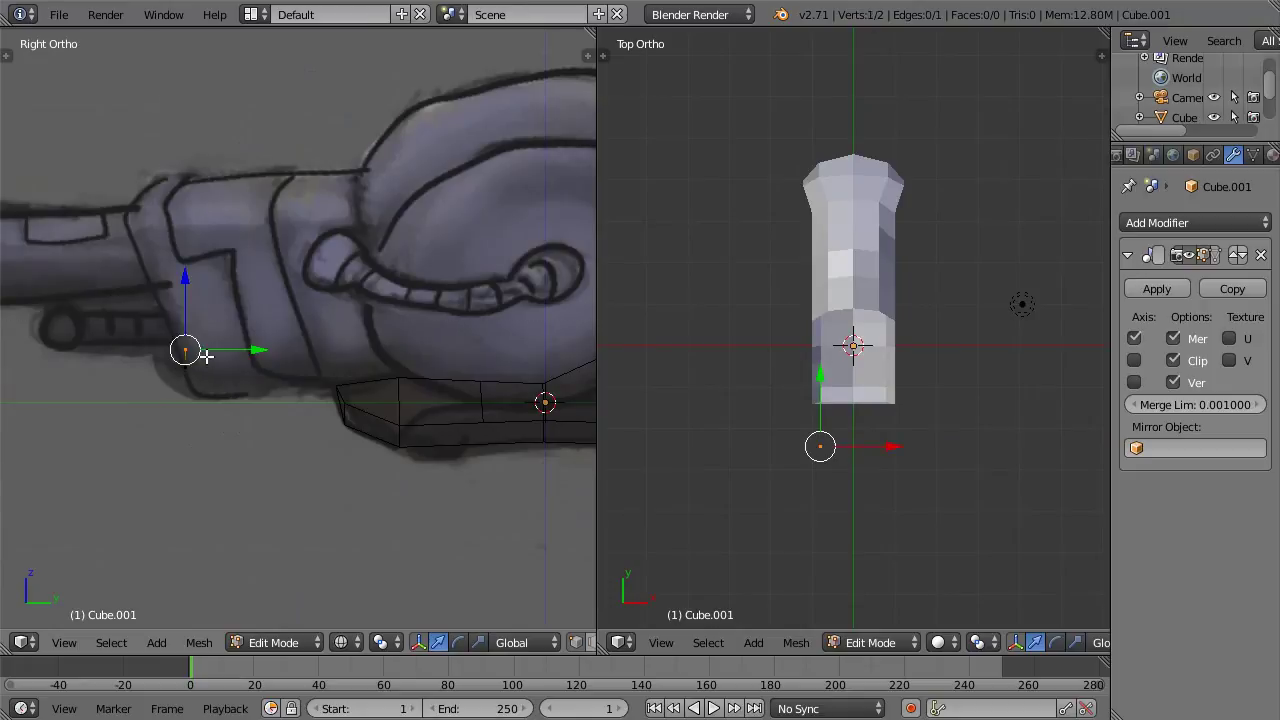
key("g")
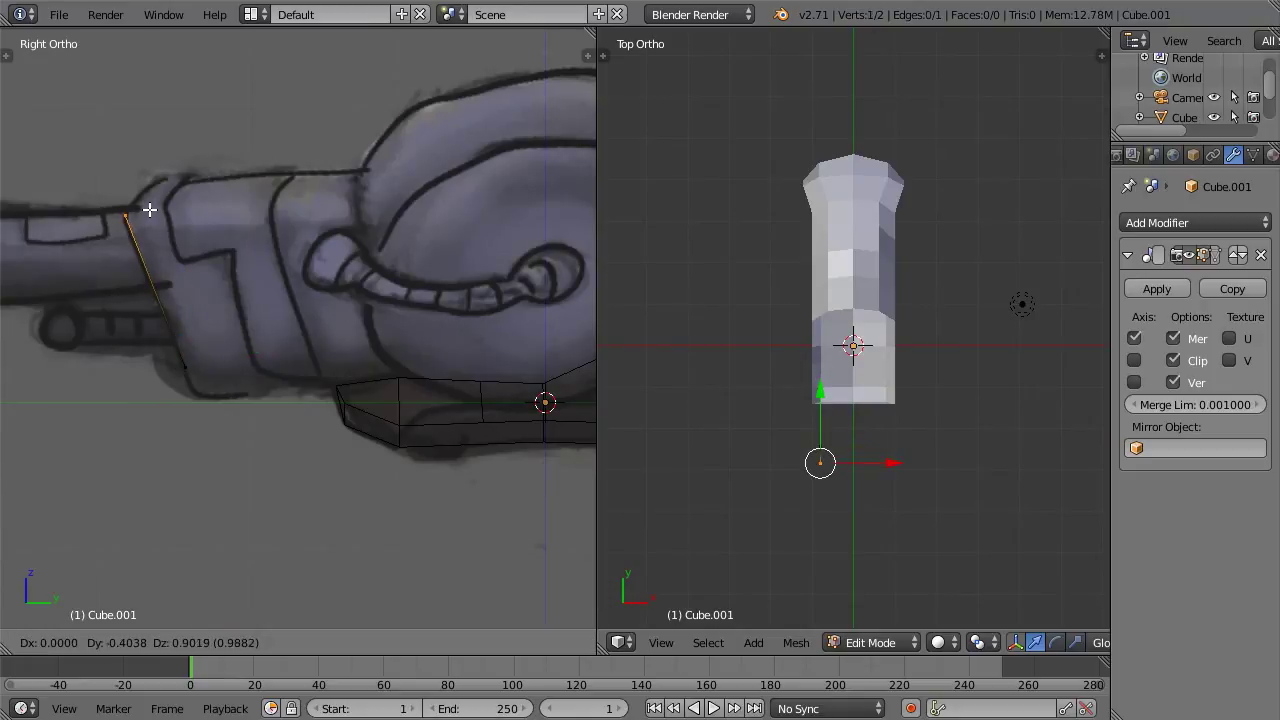
left_click(149, 209)
key("ctrl+z")
key("g")
left_click(243, 404)
Step: Select the whole slanted edge and extrude it backward three times along the length of the housing
key("a")
key("b")
left_click_drag(92, 198, 269, 469)
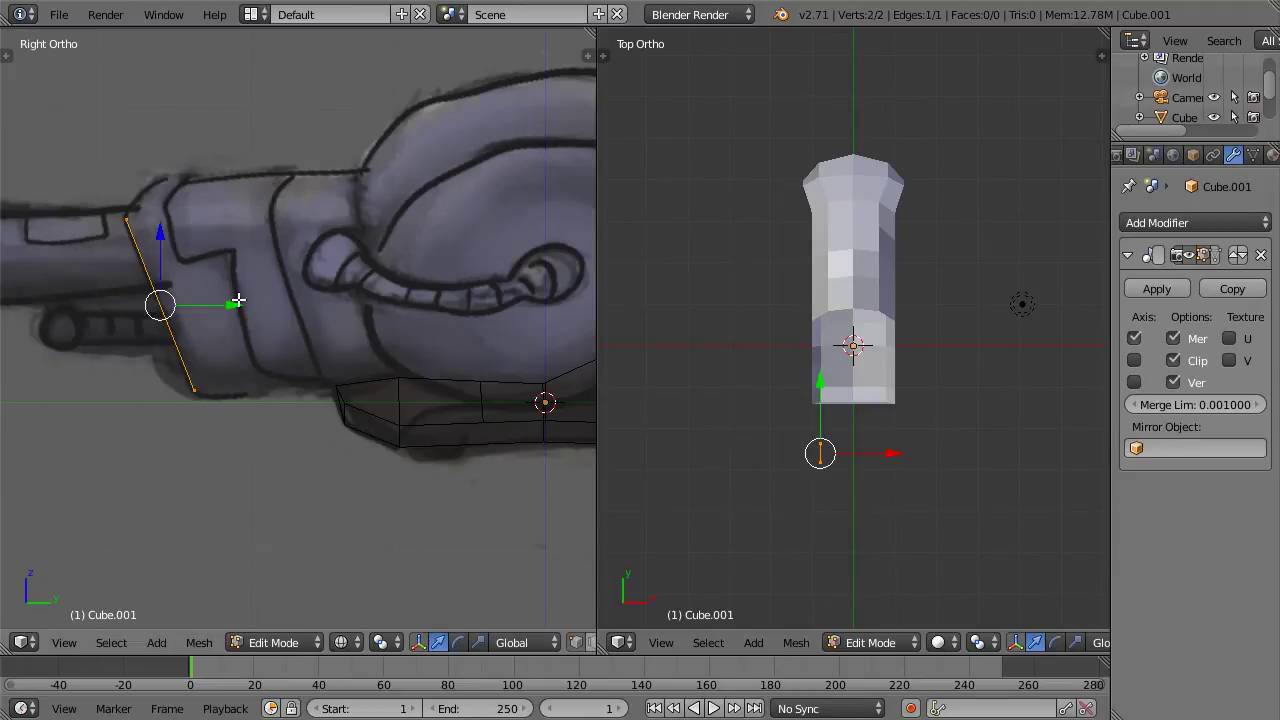
key("e")
left_click(310, 300)
key("e")
left_click(400, 300)
key("e")
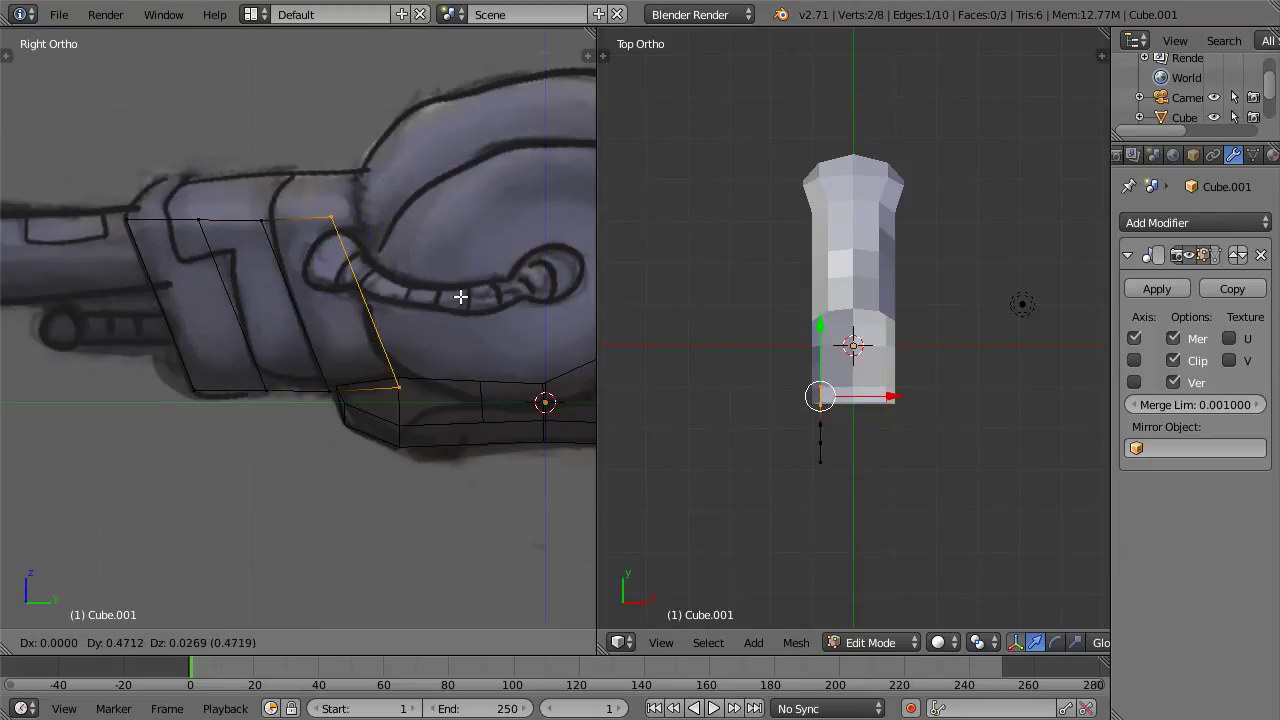
left_click(460, 296)
Step: Move the upper vertices of the three extruded edges backward to follow the housing's drawn lines
left_click(331, 217)
left_click(263, 218, "shift")
left_click(200, 219, "shift")
left_click(129, 213, "shift")
left_click_drag(331, 215, 355, 211)
left_click(261, 219)
key("g")
left_click(200, 214)
key("g")
left_click(216, 211)
Step: Add a lengthwise loop cut across the housing's side faces and slide it toward their upper edge
key("ctrl+r")
left_click(214, 229)
left_click(206, 192)
Step: Extrude the four upper-edge vertices up to the housing's top outline and adjust the rear vertex to match the reference
key("a")
right_click(128, 209)
right_click(212, 213, "shift")
right_click(275, 212, "shift")
right_click(337, 210, "shift")
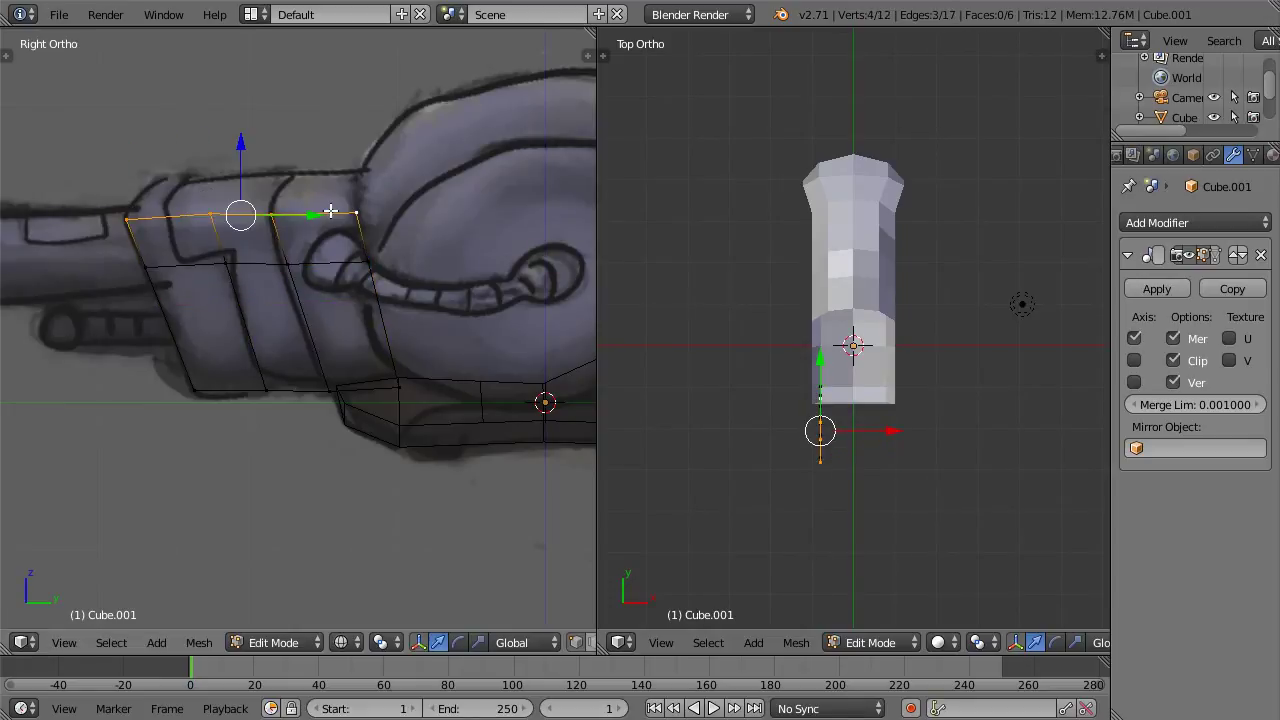
key("e")
left_click(349, 160)
right_click(386, 172)
key("g")
left_click(377, 176)
Step: Select the housing's four top-row vertices in perspective and move them inward along X by about 0.25
middle_click_drag(360, 178, 395, 293)
scroll(357, 277, "down", 2)
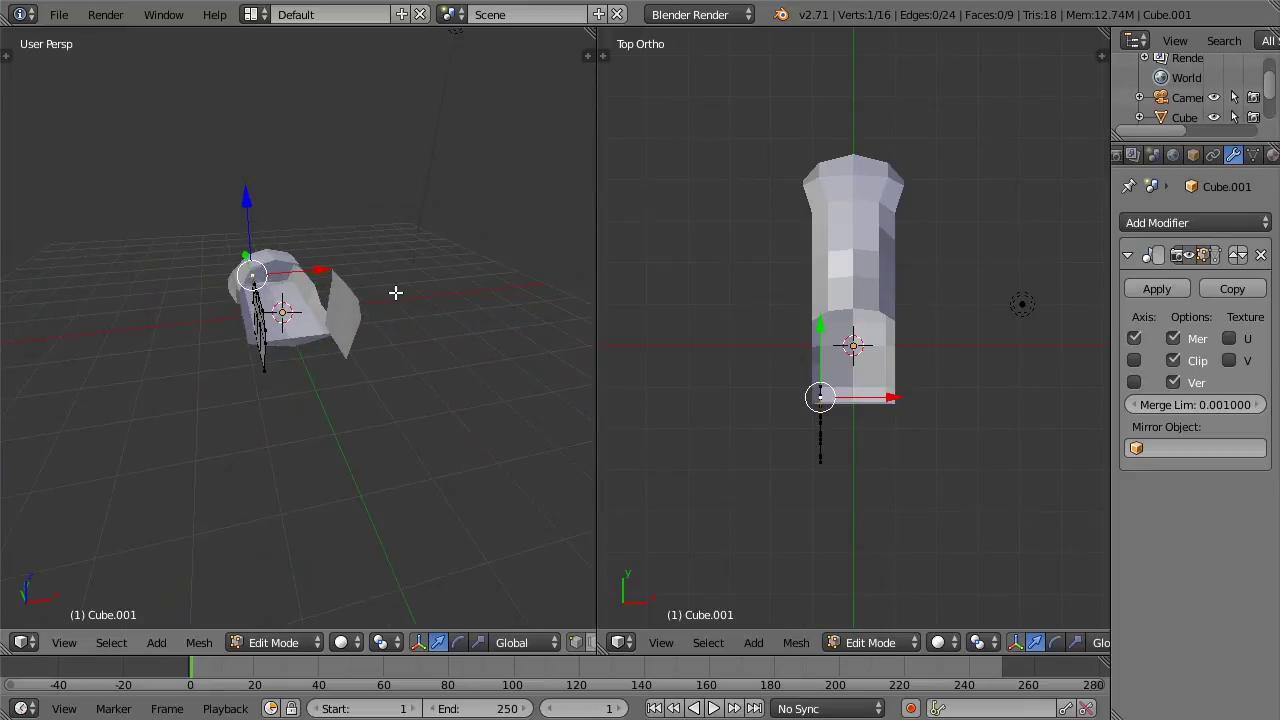
scroll(240, 292, "up", 4)
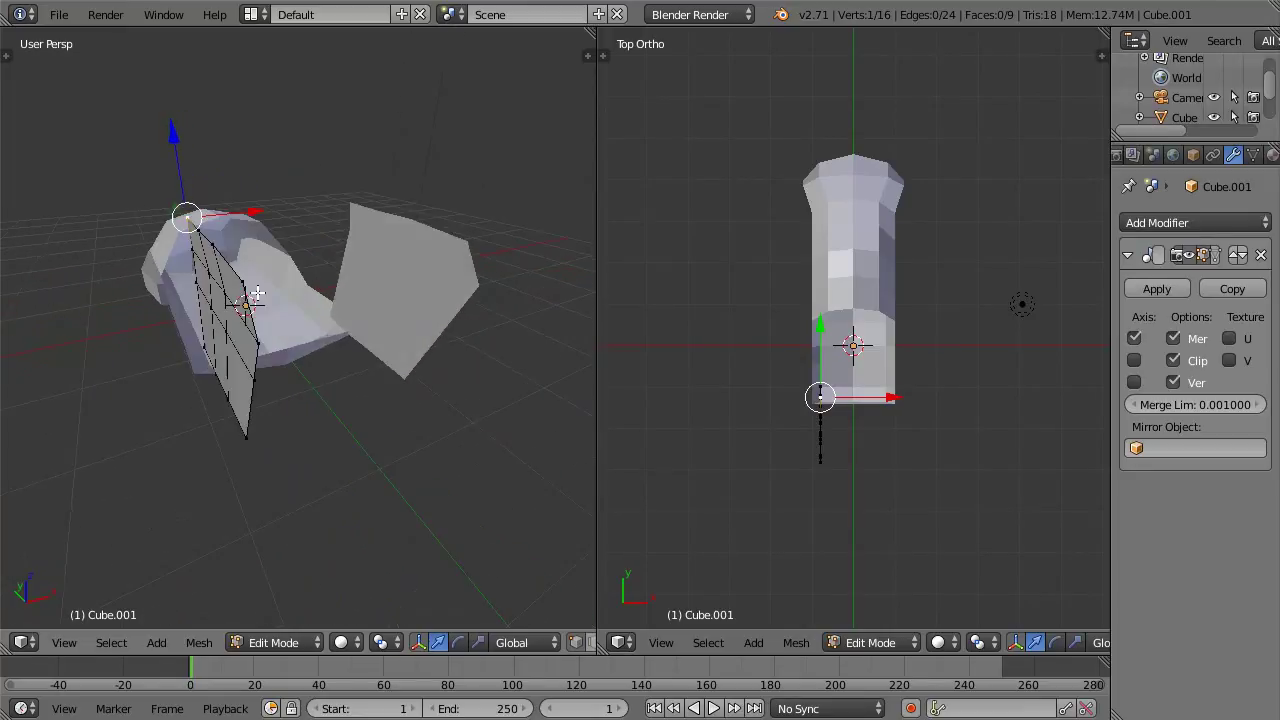
right_click(200, 237, "shift")
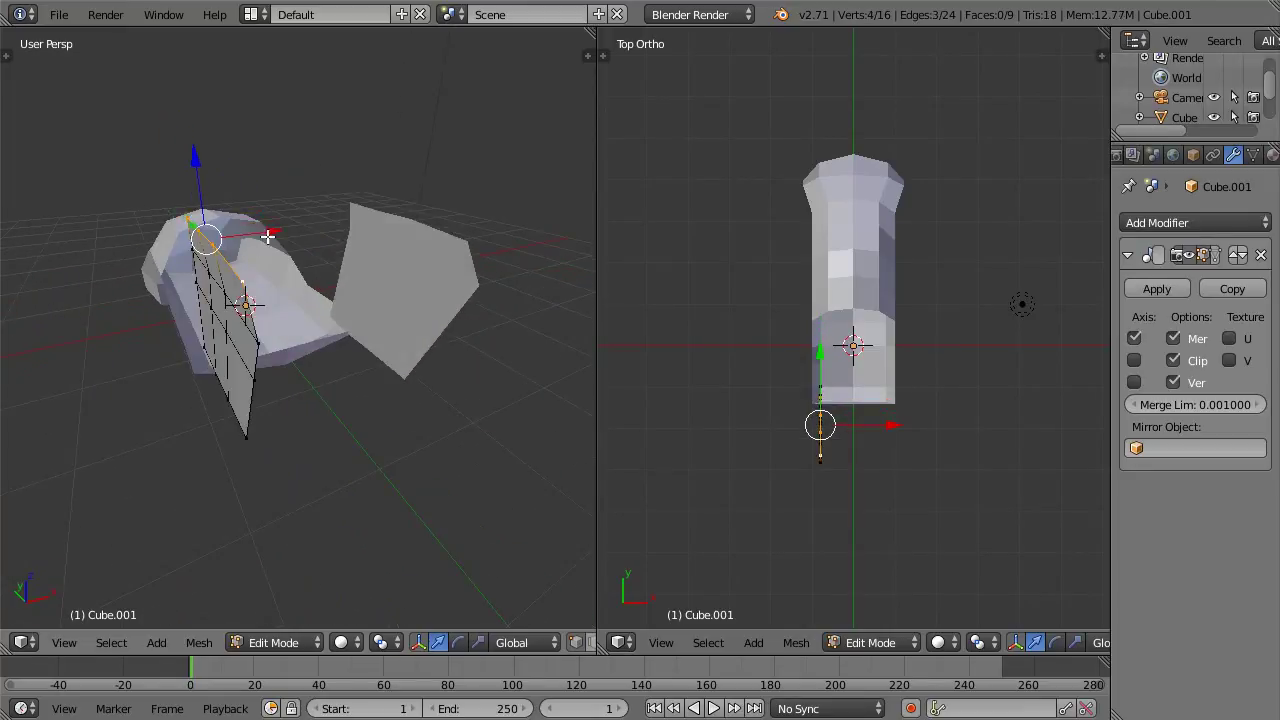
key("e")
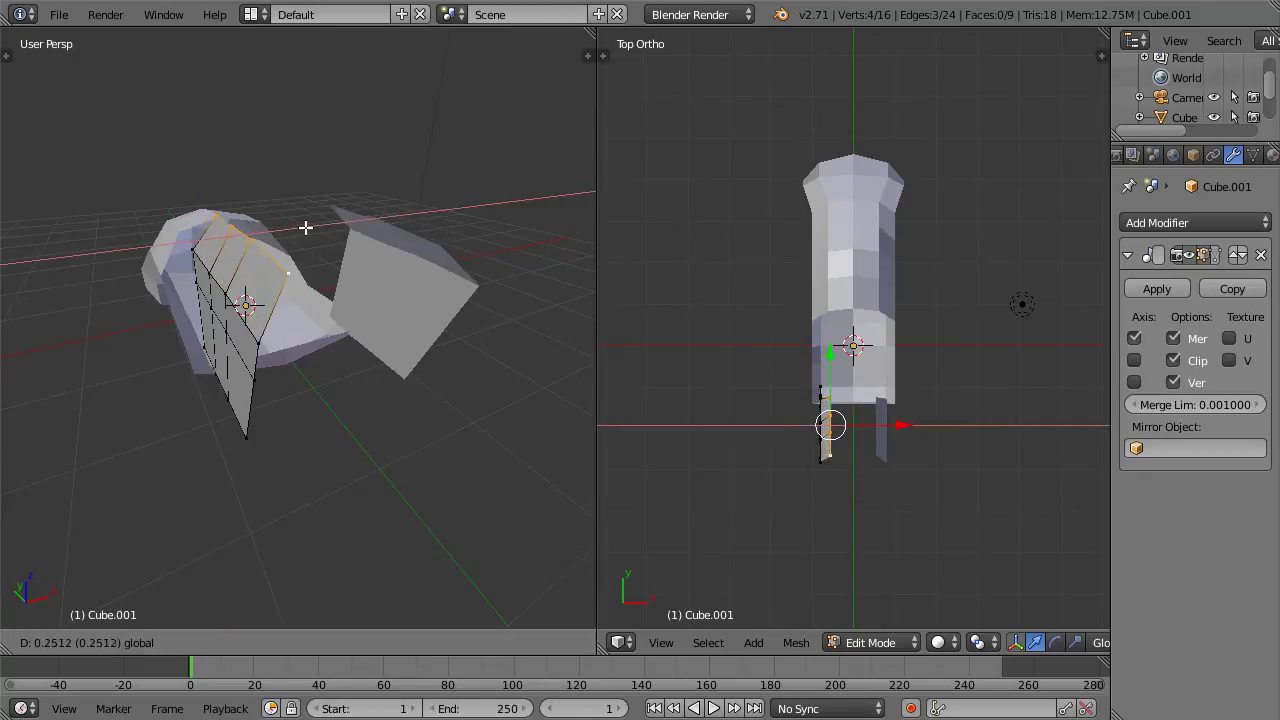
left_click(305, 227)
Step: Extrude the top row inward to the mirror centre line and raise the new vertices slightly
middle_click_drag(300, 220, 291, 220)
key("e")
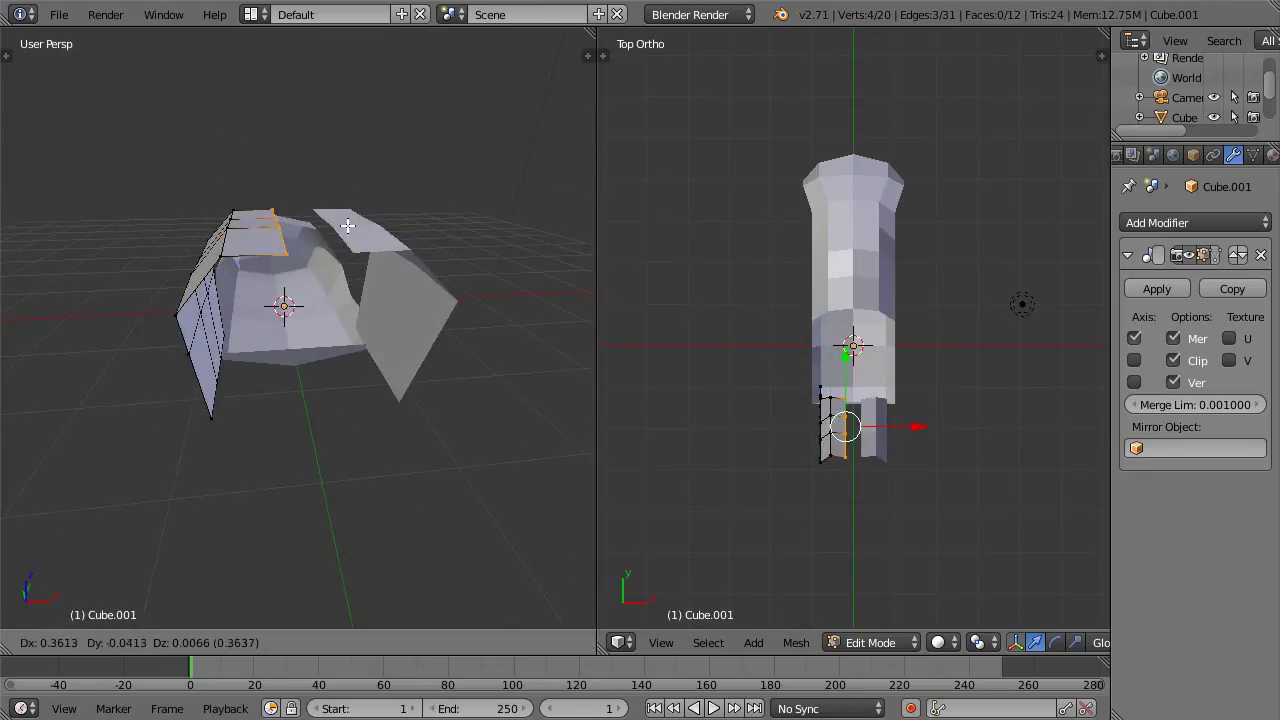
left_click(367, 224)
left_click_drag(307, 167, 306, 161)
Step: Leave mesh editing and examine the housing's shape in perspective and from the front and side
middle_click_drag(273, 220, 423, 243)
scroll(405, 247, "down", 3)
middle_click_drag(353, 302, 180, 298)
scroll(263, 306, "up", 3)
key("Tab")
key("KP_1")
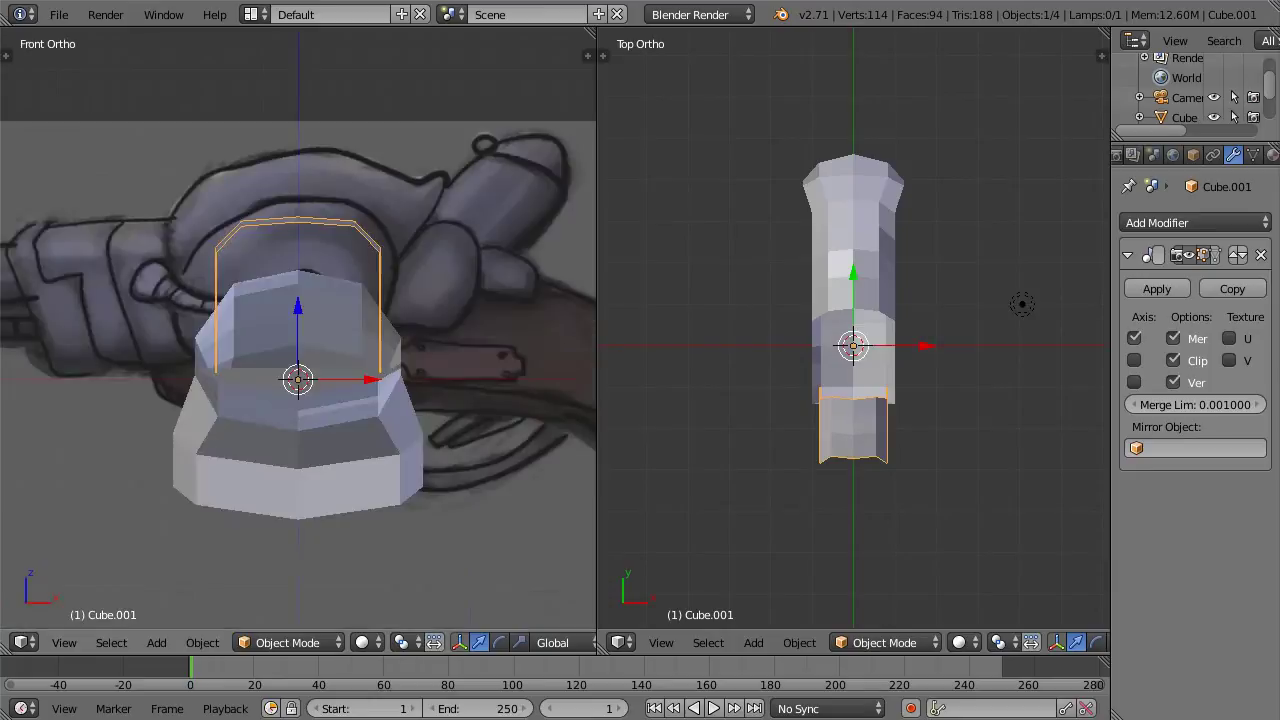
key("KP_3")
key("z")
key("z")
mouse_move(322, 355)
middle_mouse_down()
mouse_move(375, 317)
mouse_move(383, 337)
middle_mouse_up()
Step: Select the four vertices along the housing's lower side edge and extrude them inward
key("Tab")
right_click(194, 372)
right_click(207, 372, "shift")
right_click(235, 376, "shift")
right_click(252, 377, "shift")
right_click(278, 379, "shift")
key("z")
right_click(238, 379, "shift")
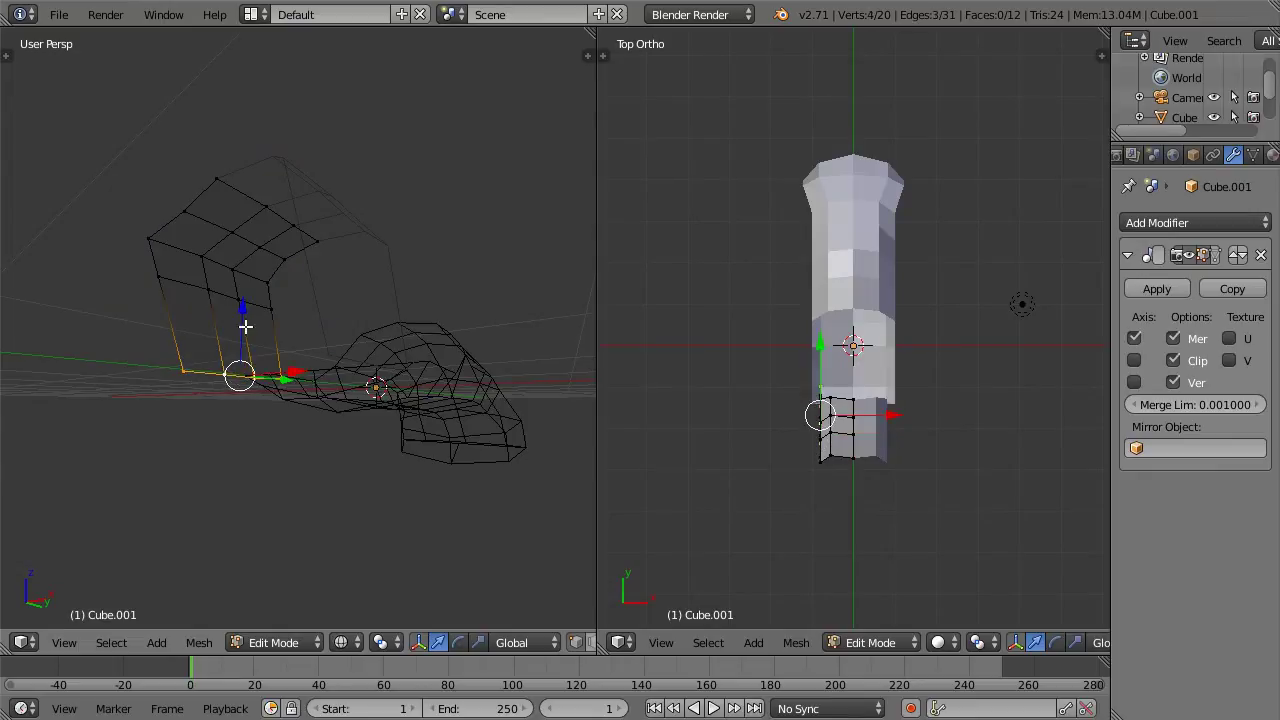
key("z")
key("KP_3")
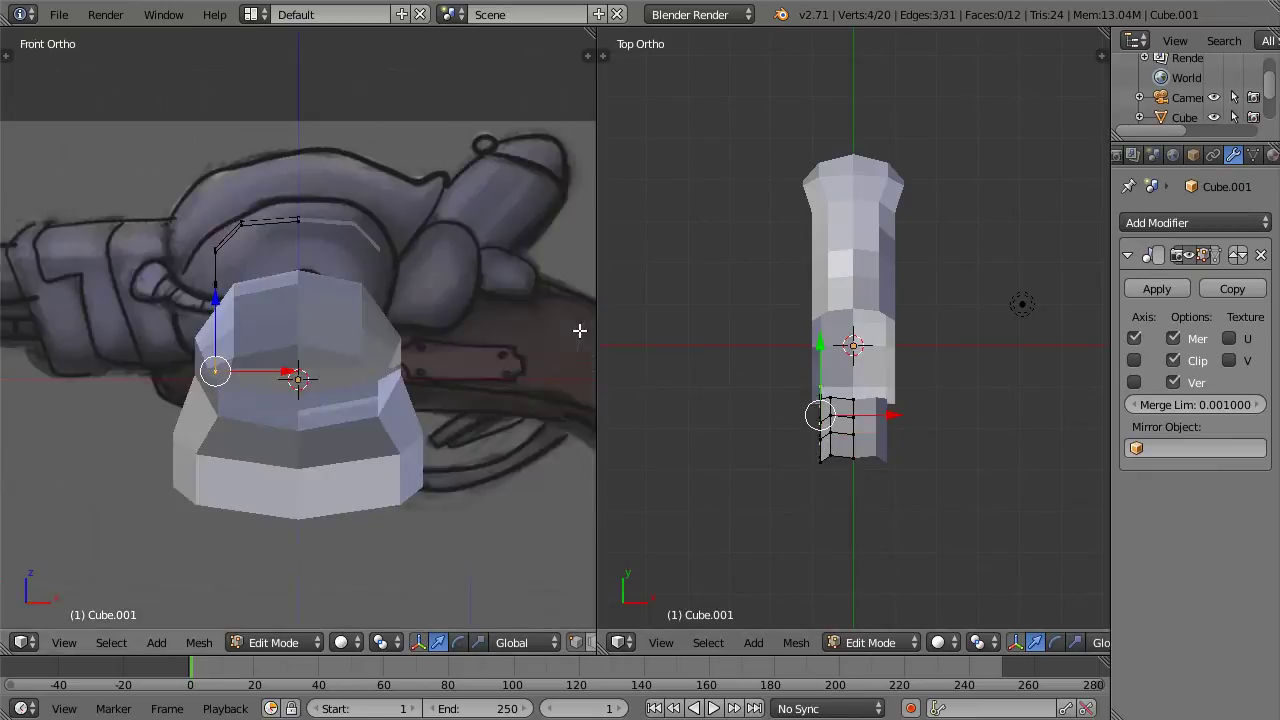
middle_click_drag(869, 410, 750, 282)
key("e")
left_click(754, 284)
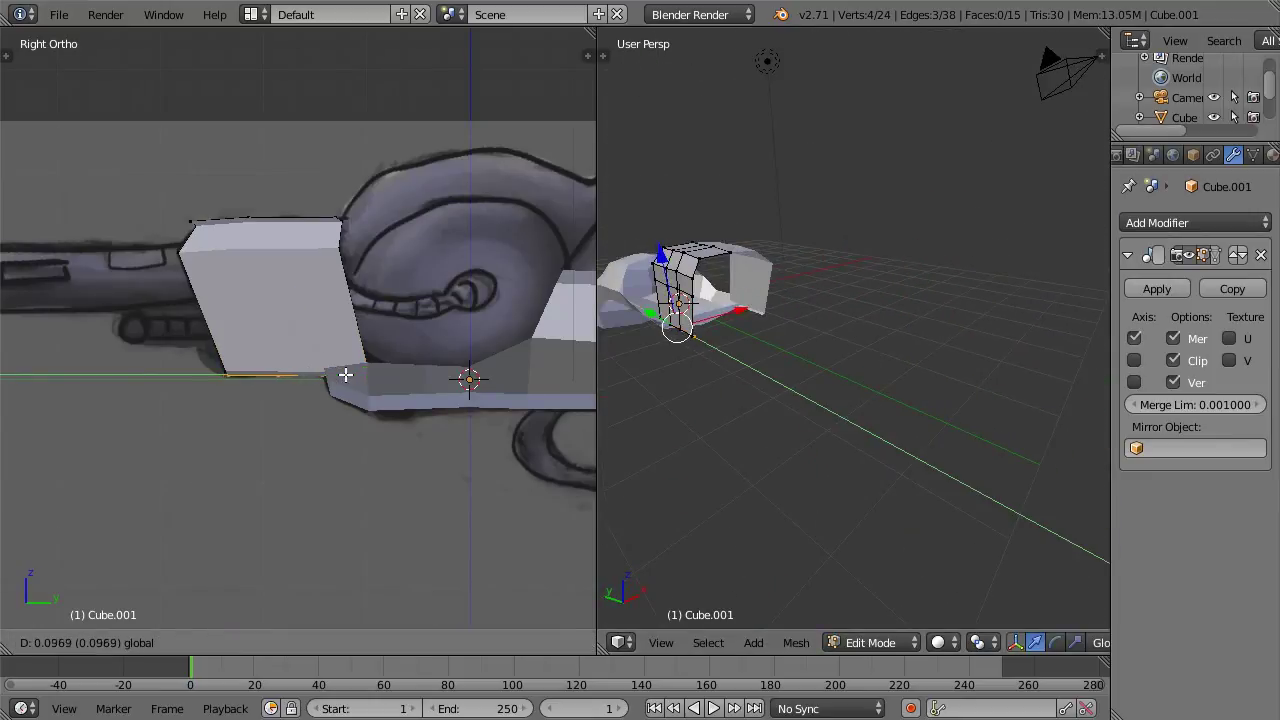
Step: Reposition the extruded lower-edge vertices with the reference view in wireframe
key("z")
key("g")
left_click(750, 311)
Step: Extrude the housing's lower-edge row inward once more and adjust the new vertices, including their height
key("e")
left_click(748, 311)
key("g")
left_click(712, 296)
key("g")
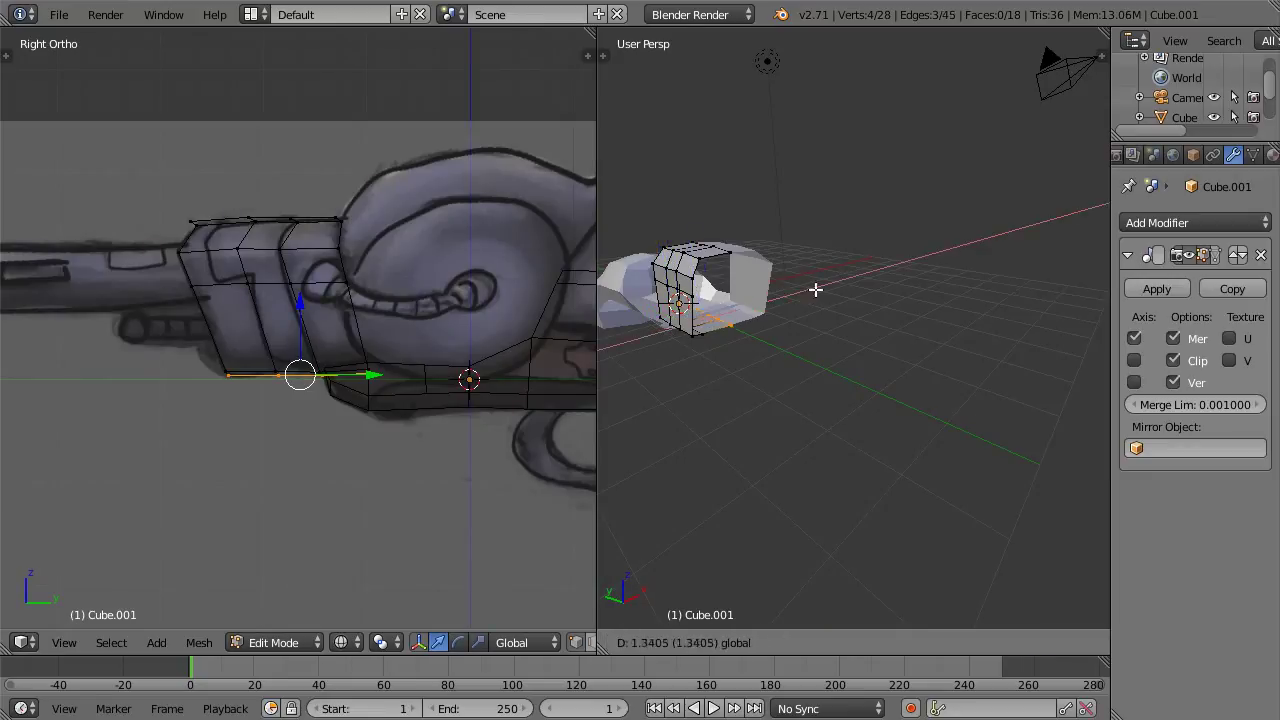
key("z")
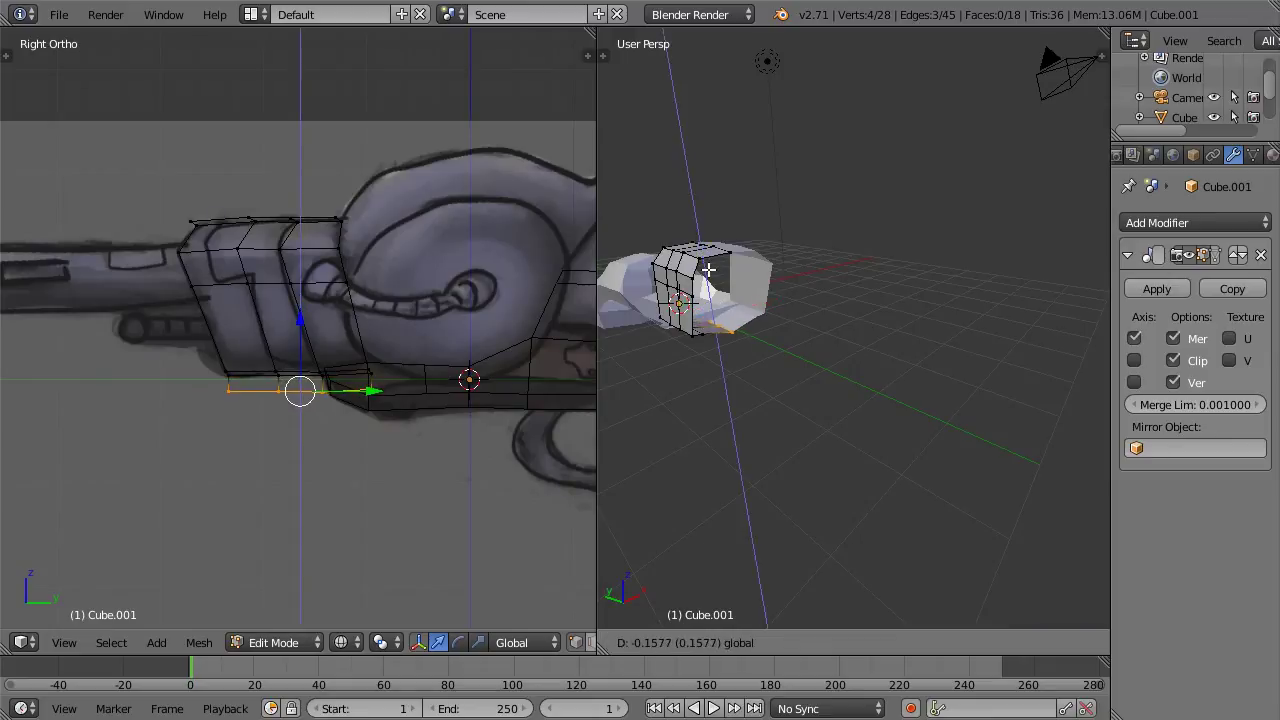
left_click(708, 270)
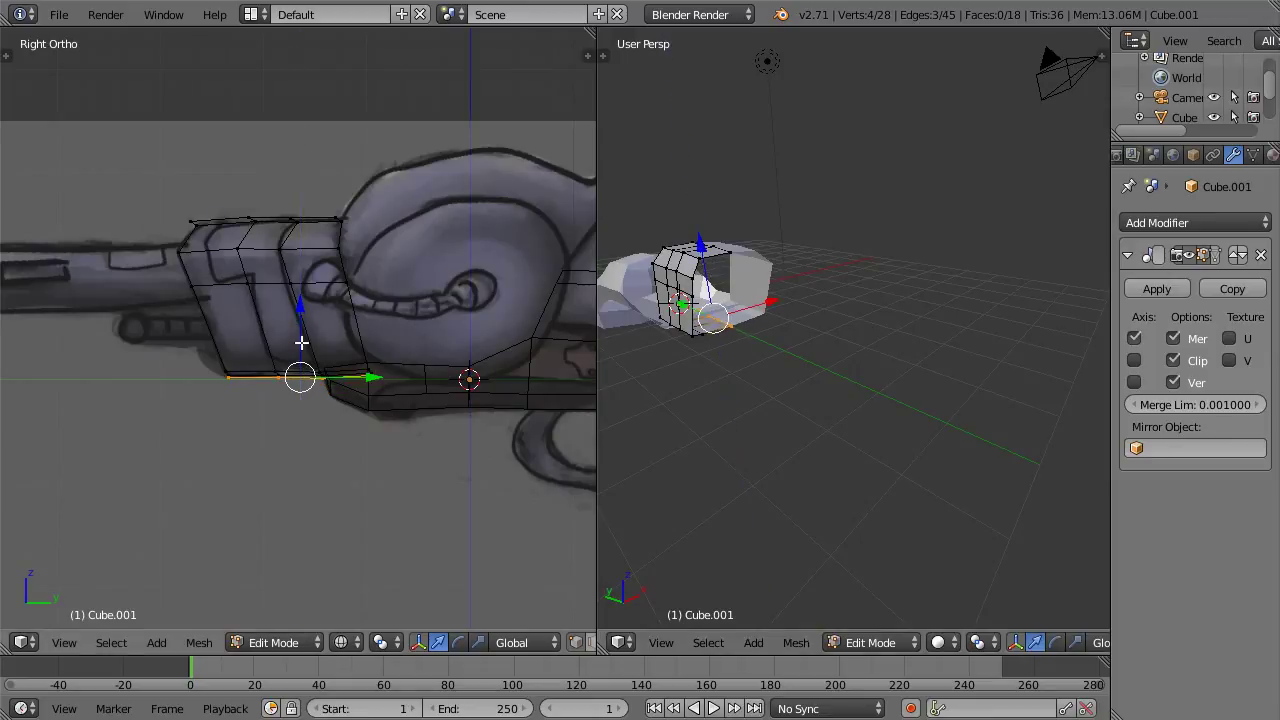
Step: Examine the housing's lower edge loop and overall shape against the reference image
scroll(294, 357, "up", 4)
key("a")
right_click(207, 417, "alt")
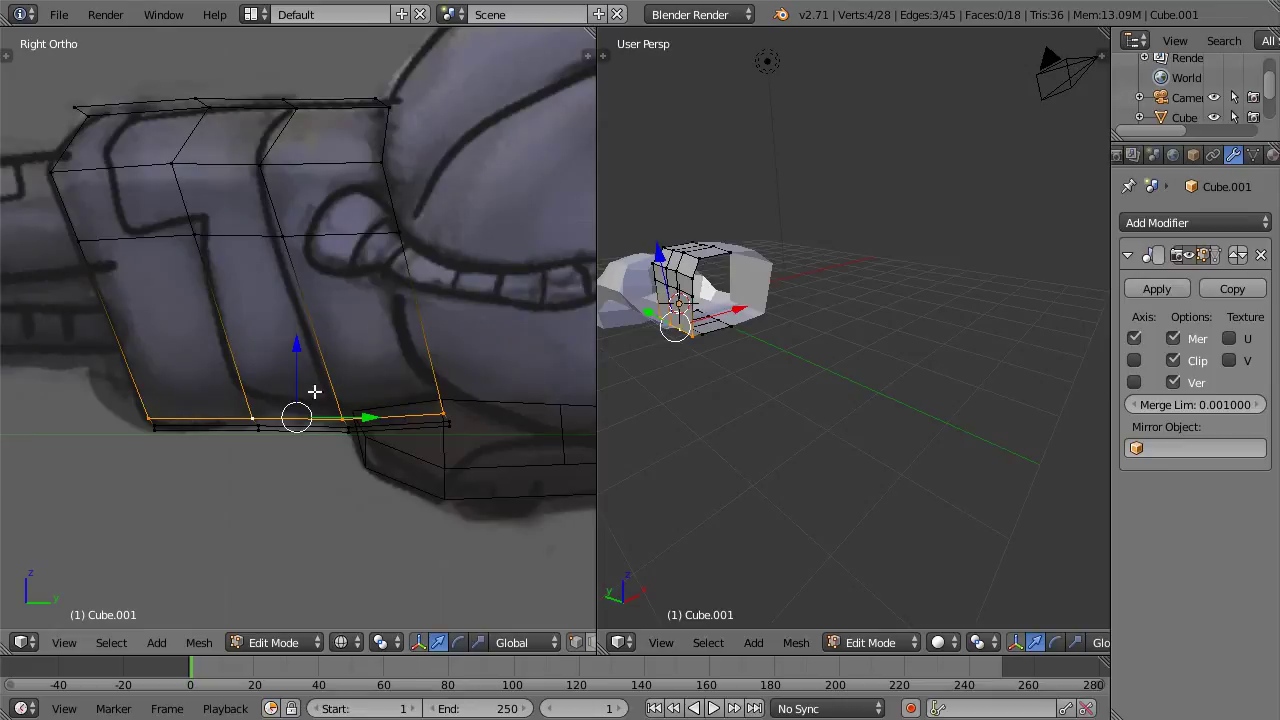
scroll(400, 310, "down", 5)
key("Tab")
key("Tab")
key("Tab")
key("Tab")
Step: Duplicate the housing's upper rear edge in place and separate the copied selection into its own object
right_click(326, 266)
right_click(326, 266, "shift")
scroll(392, 274, "up", 3)
key("shift+d")
key("Escape")
key("space")
key("Return")
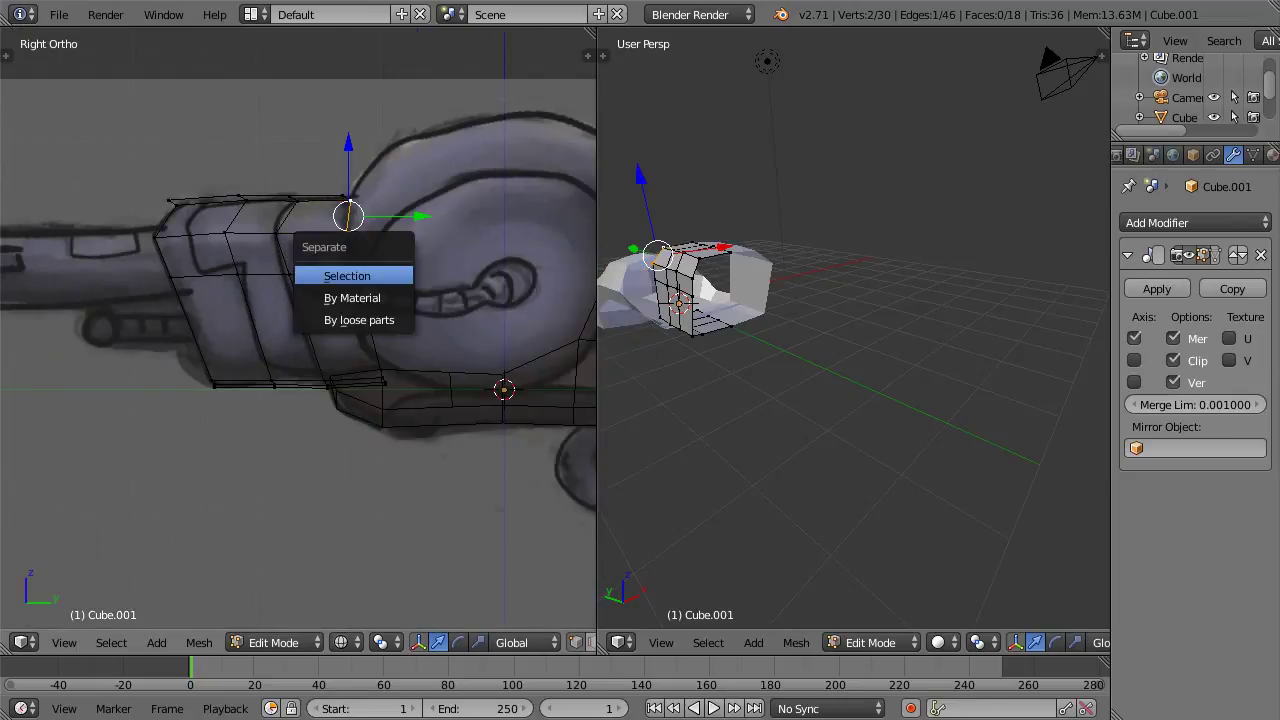
left_click(362, 274)
Step: Edit the separated edge object, moving and rotating its edge to the front of the round body's outline
key("Tab")
right_click(348, 221)
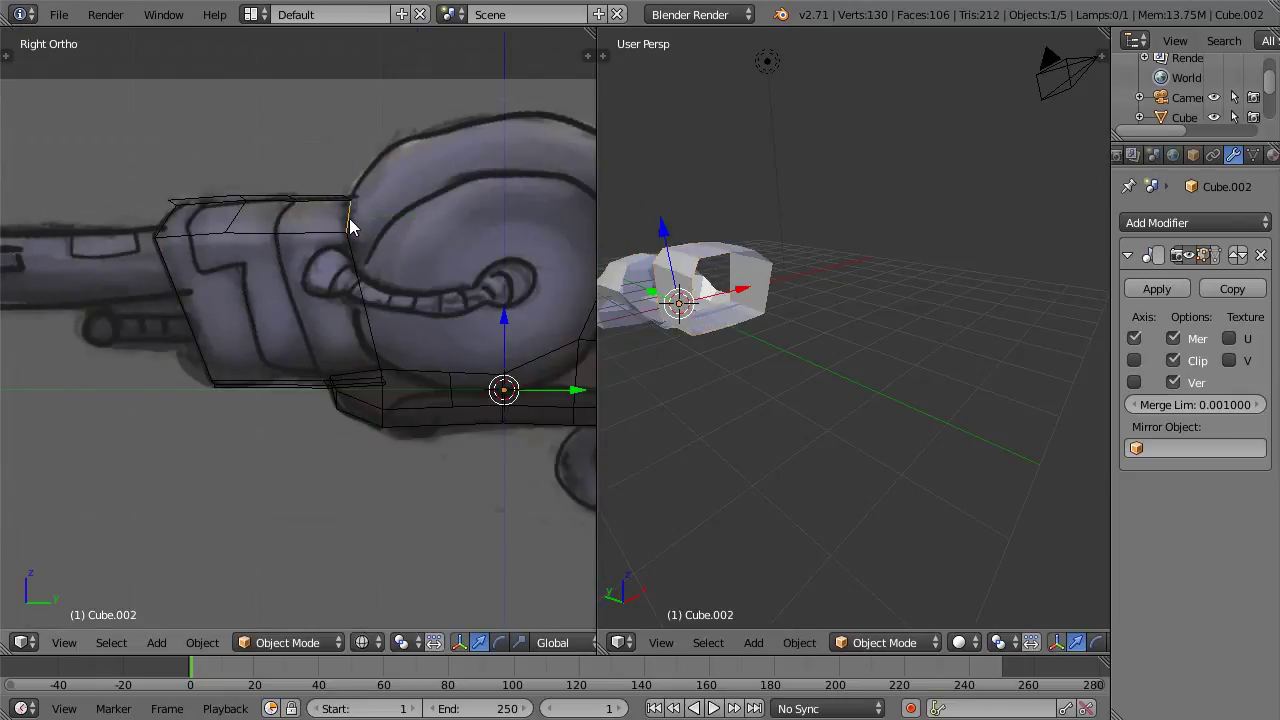
key("Tab")
right_click(350, 202)
key("a")
key("g")
left_click(398, 212)
key("r")
left_click(404, 156)
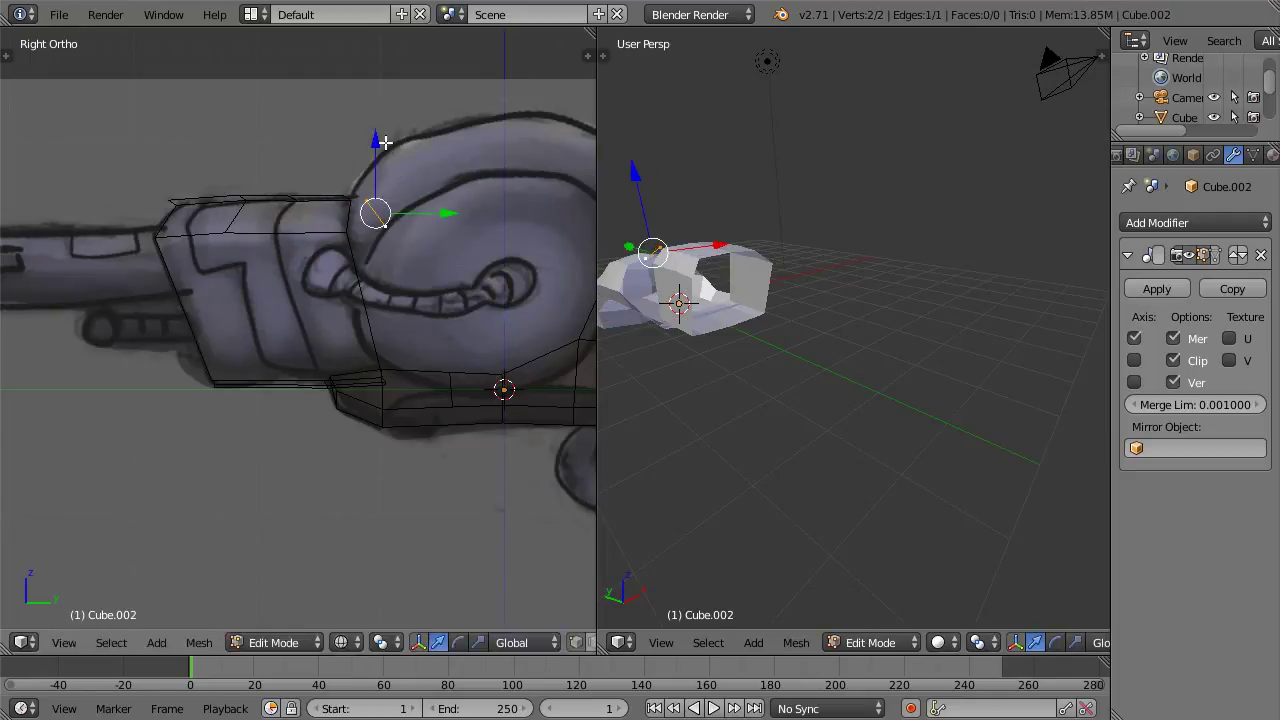
Step: Extrude the edge in three segments over the front and top of the round body, rotating it to follow the outline
middle_click_drag(463, 128, 297, 165, "shift")
key("e")
left_click(340, 135)
key("r")
left_click(404, 128)
key("e")
left_click(434, 131)
key("e")
left_click(499, 181)
key("r")
left_click(497, 208)
Step: Extrude three more segments down the round body's rear curve, adjusting the edge's position and angle to the reference
key("e")
left_click(503, 180)
key("g")
left_click(543, 243)
key("e")
left_click(573, 262)
key("r")
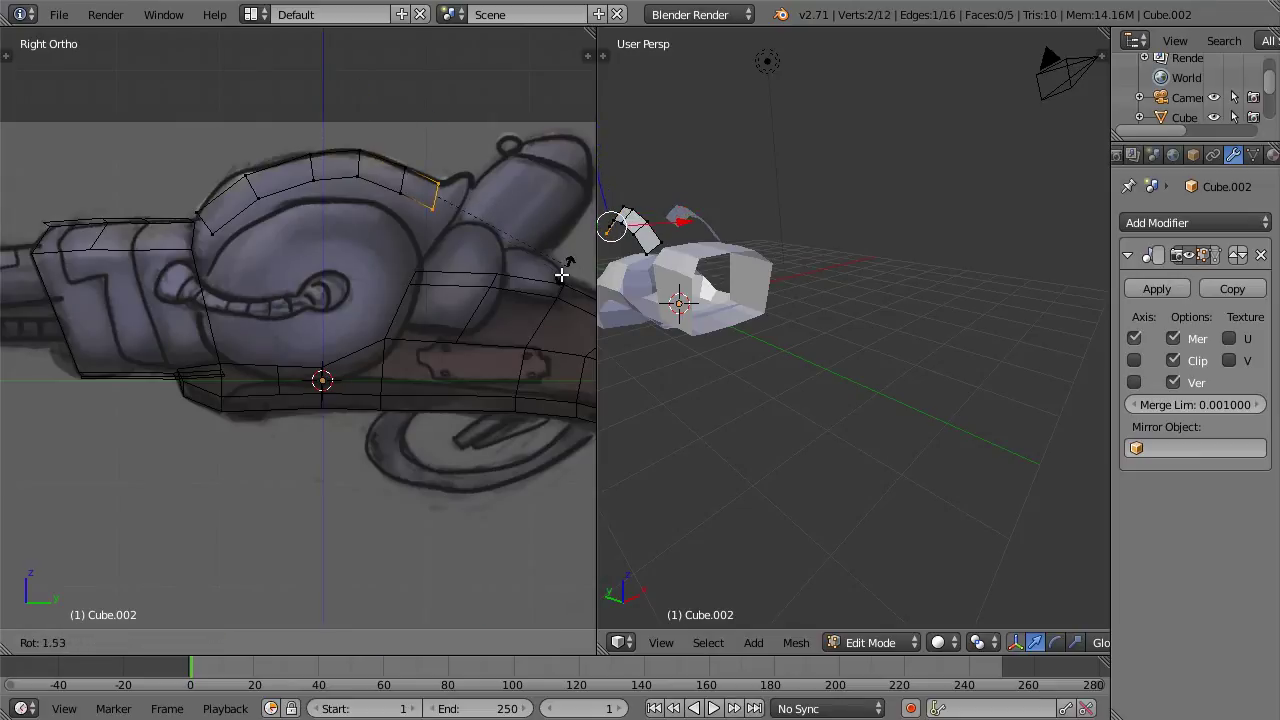
left_click(553, 282)
key("e")
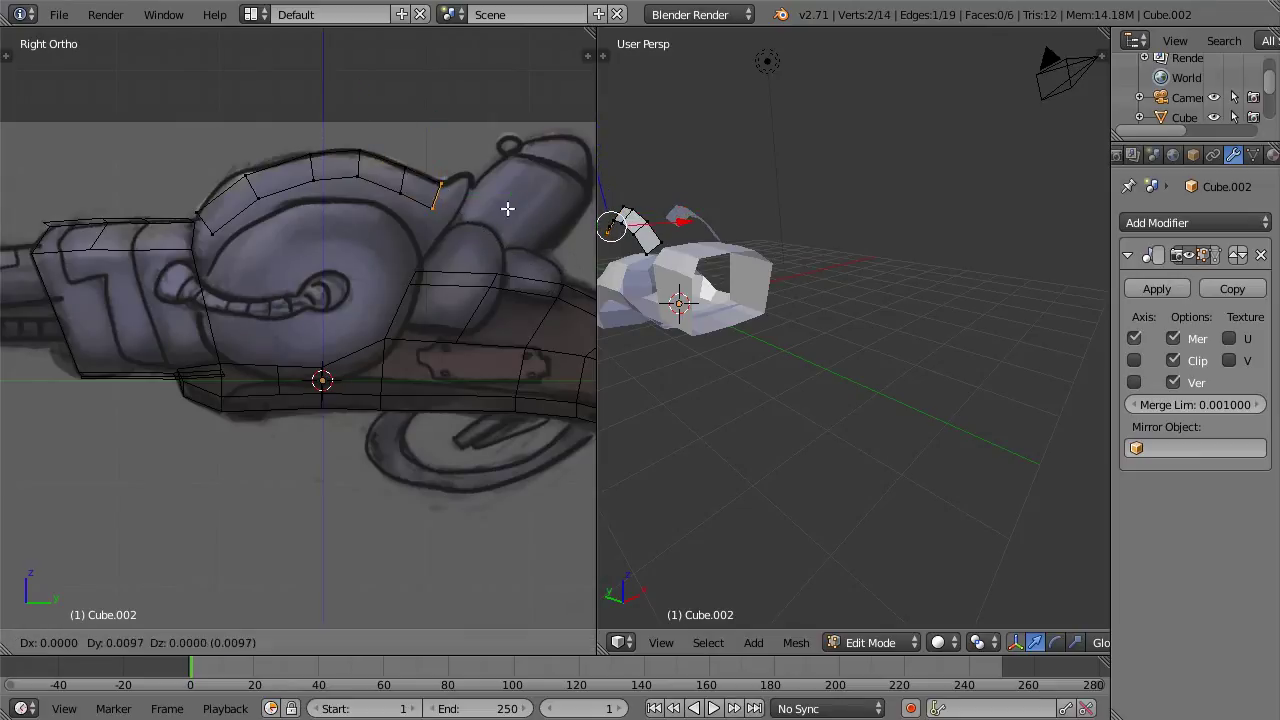
left_click(516, 206)
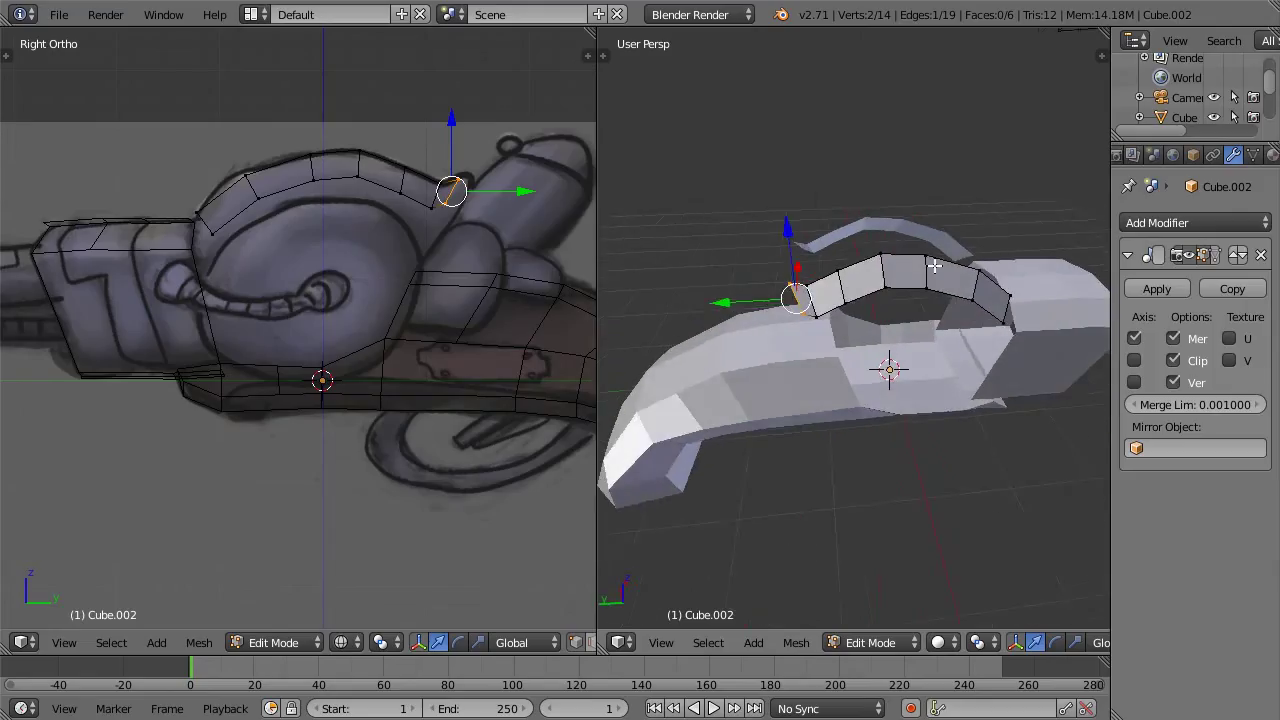
Step: Examine the arched strip in perspective and its rear end close up against the reference image
middle_click_drag(940, 290, 918, 268)
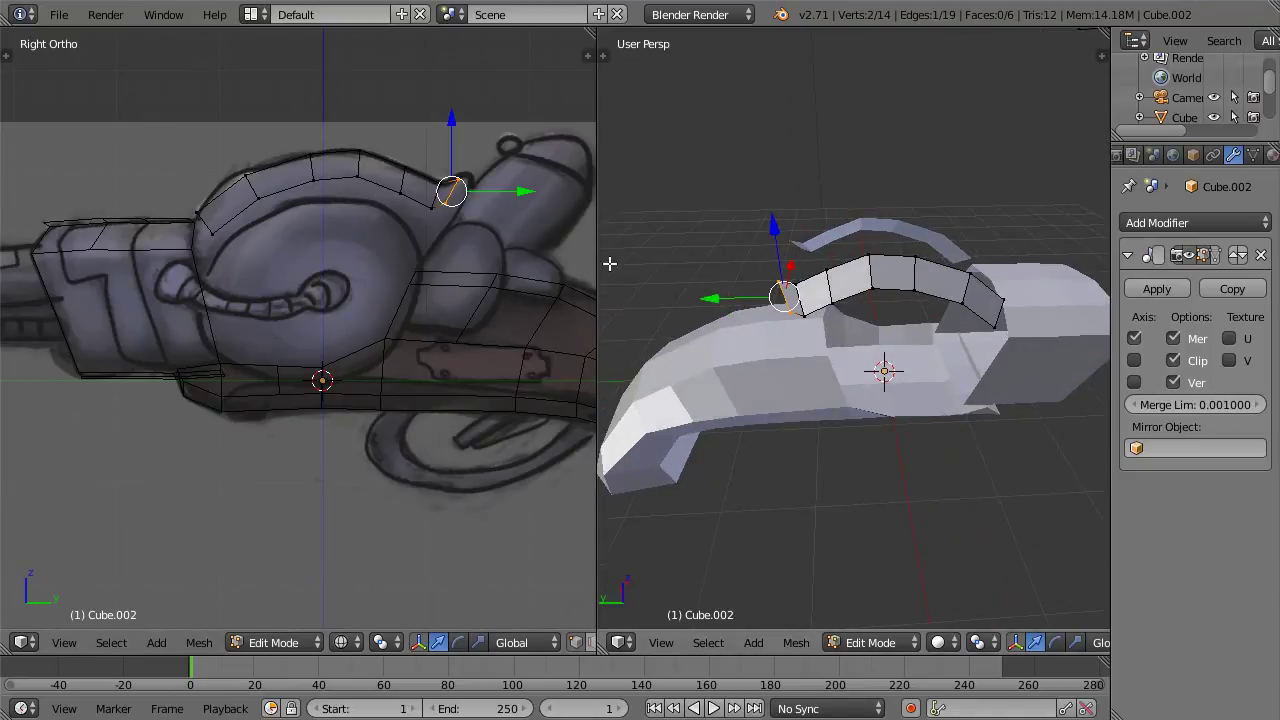
scroll(530, 205, "up", 5)
middle_click_drag(338, 326, 140, 522, "shift")
middle_click_drag(559, 180, 531, 194, "shift")
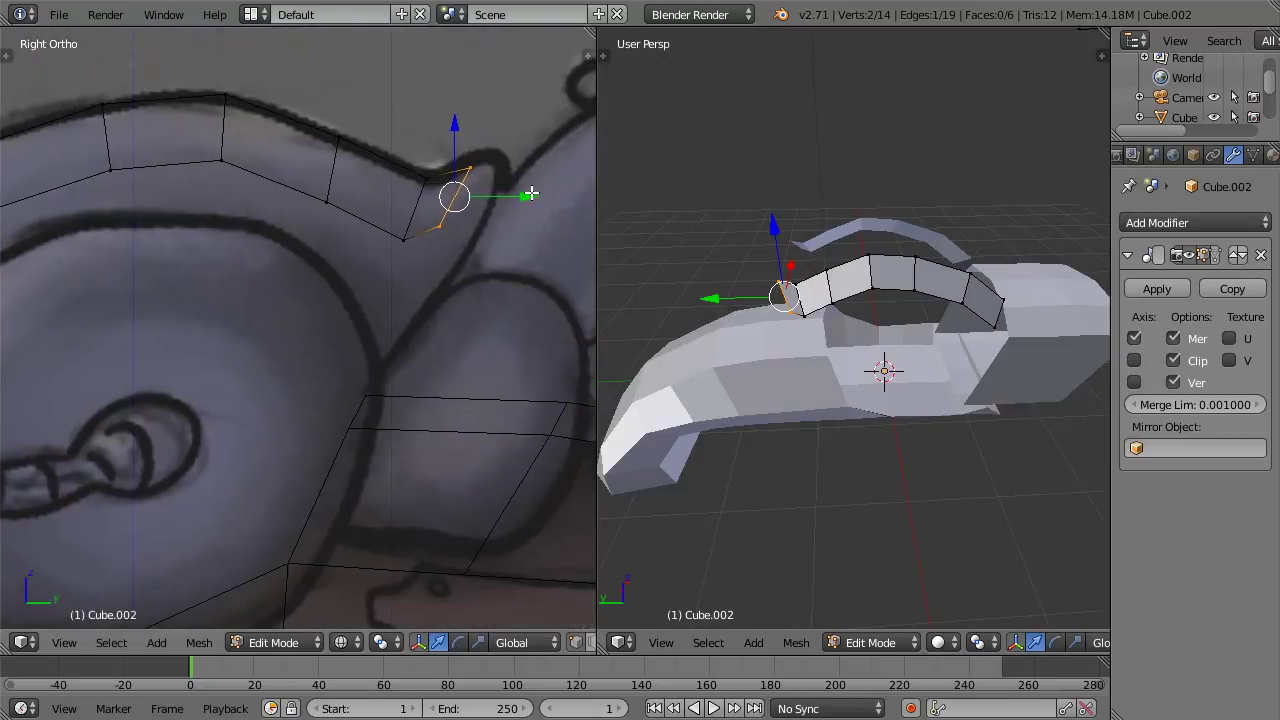
Step: Extrude the arched strip's rear end edge twice, rotating and placing the new segments along the hooked tip in the reference drawing
key("e")
key("r")
left_click(548, 215)
key("g")
left_click(549, 241)
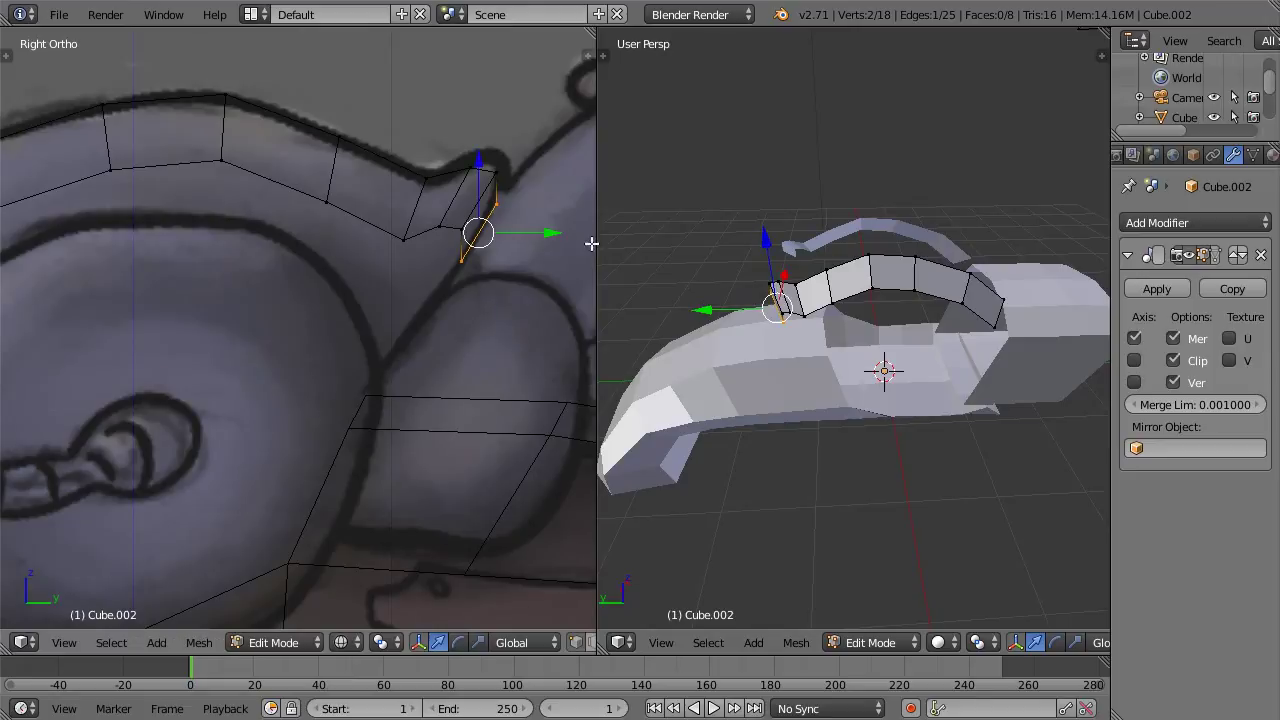
Step: Extrude the strip's upper edge loop inward along X toward the mirrored half and raise the new edge slightly
scroll(785, 280, "up", 3)
scroll(785, 280, "down", 3)
middle_click_drag(785, 280, 876, 286)
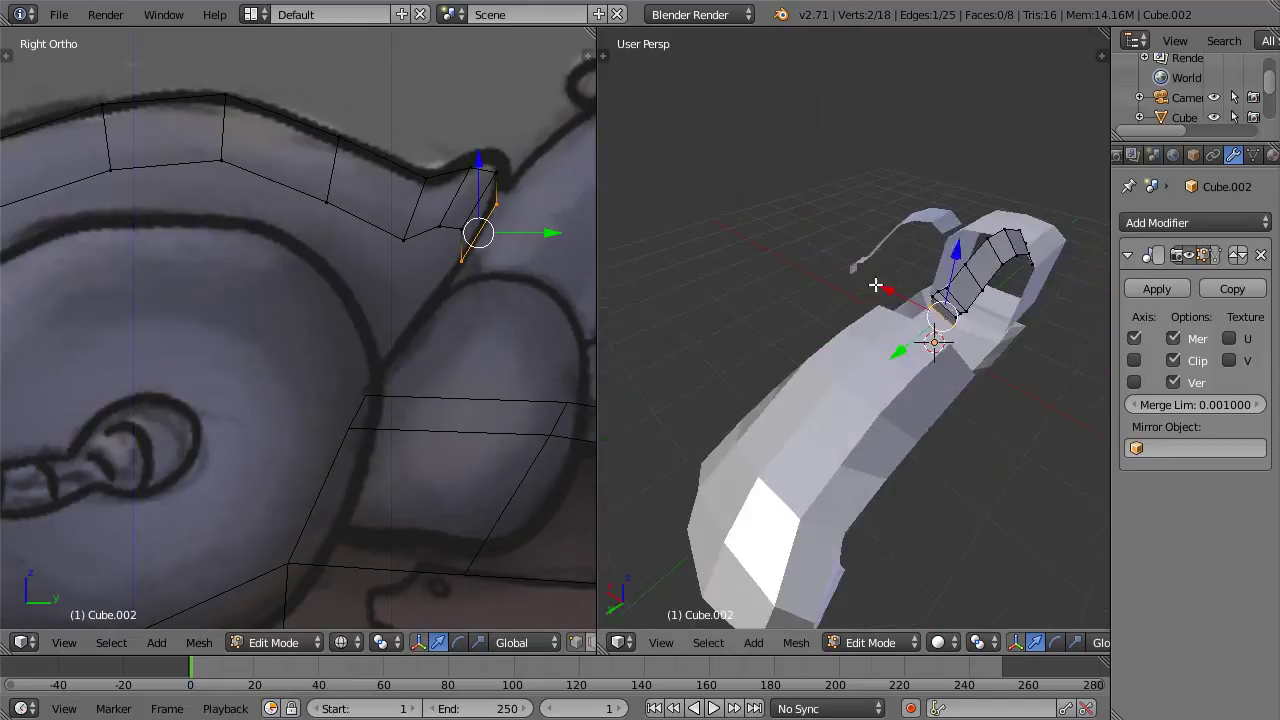
right_click(973, 246, "alt")
middle_click_drag(1001, 232, 745, 249)
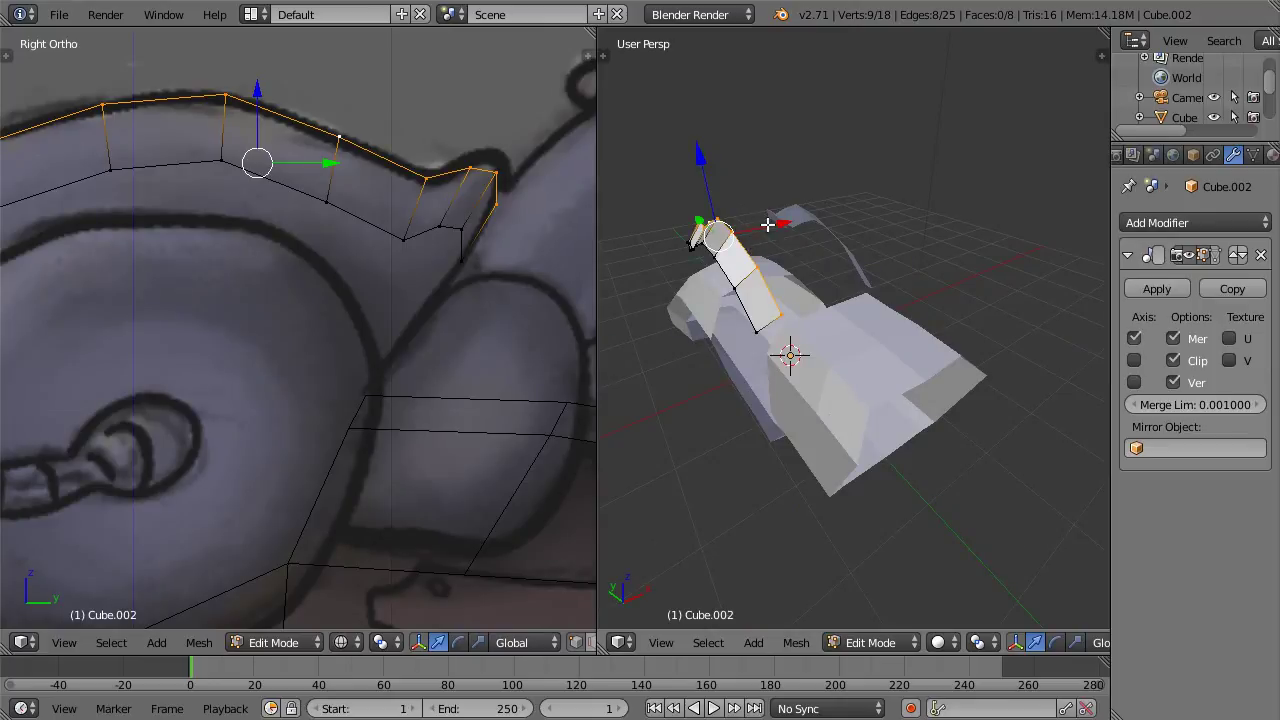
key("e")
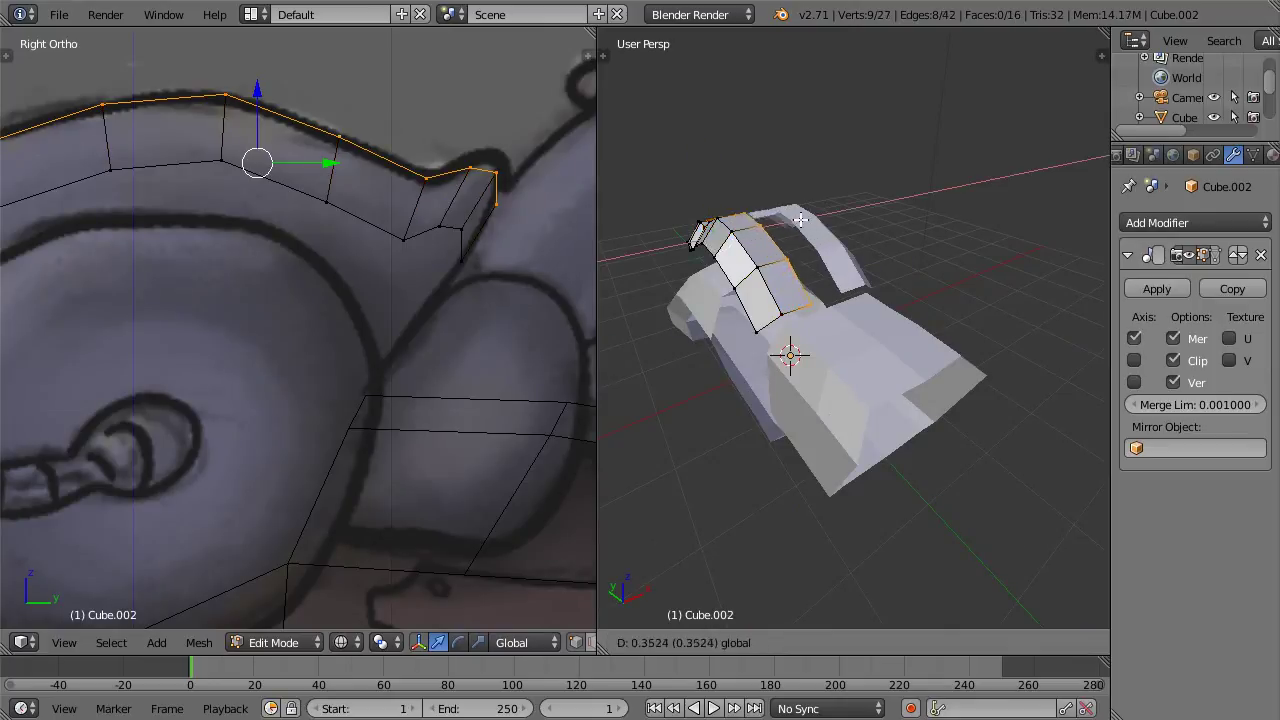
left_click(731, 156)
key("g")
left_click(820, 209)
left_click_drag(753, 168, 749, 161)
Step: Examine the widened strip's edge loops and front corner in perspective and side views
key("a")
right_click(744, 251, "alt")
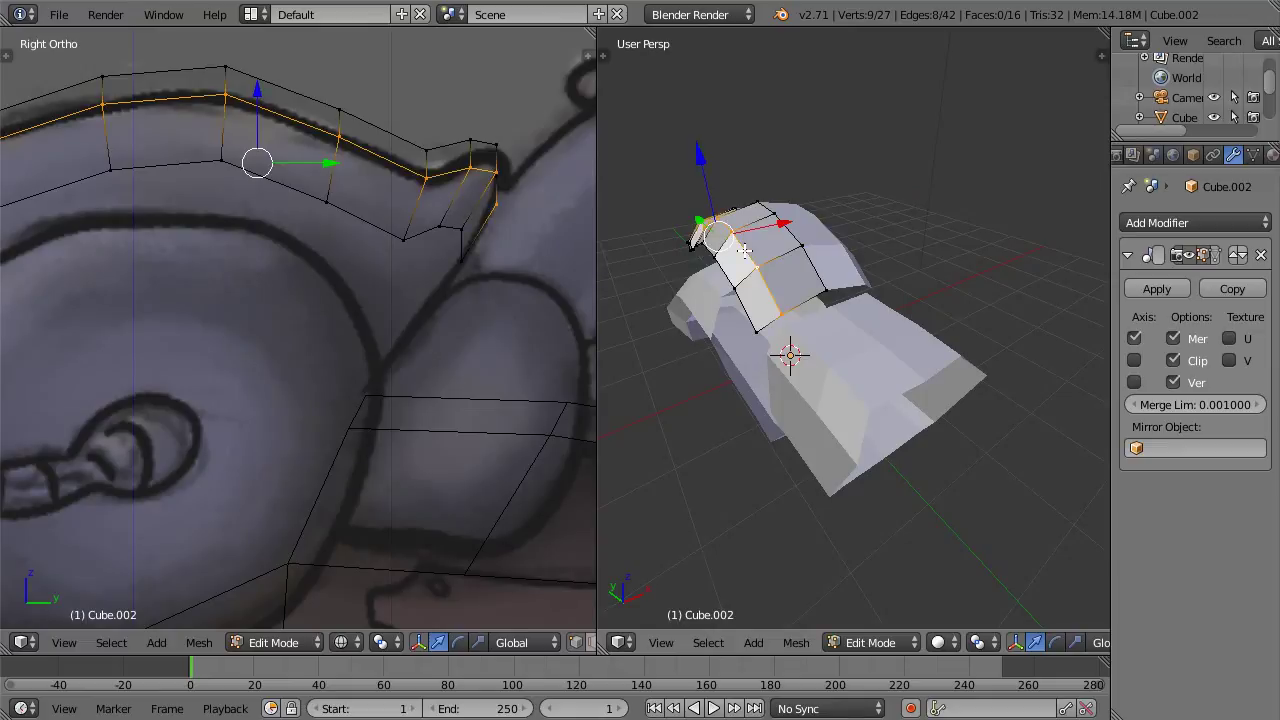
middle_click_drag(768, 228, 835, 250)
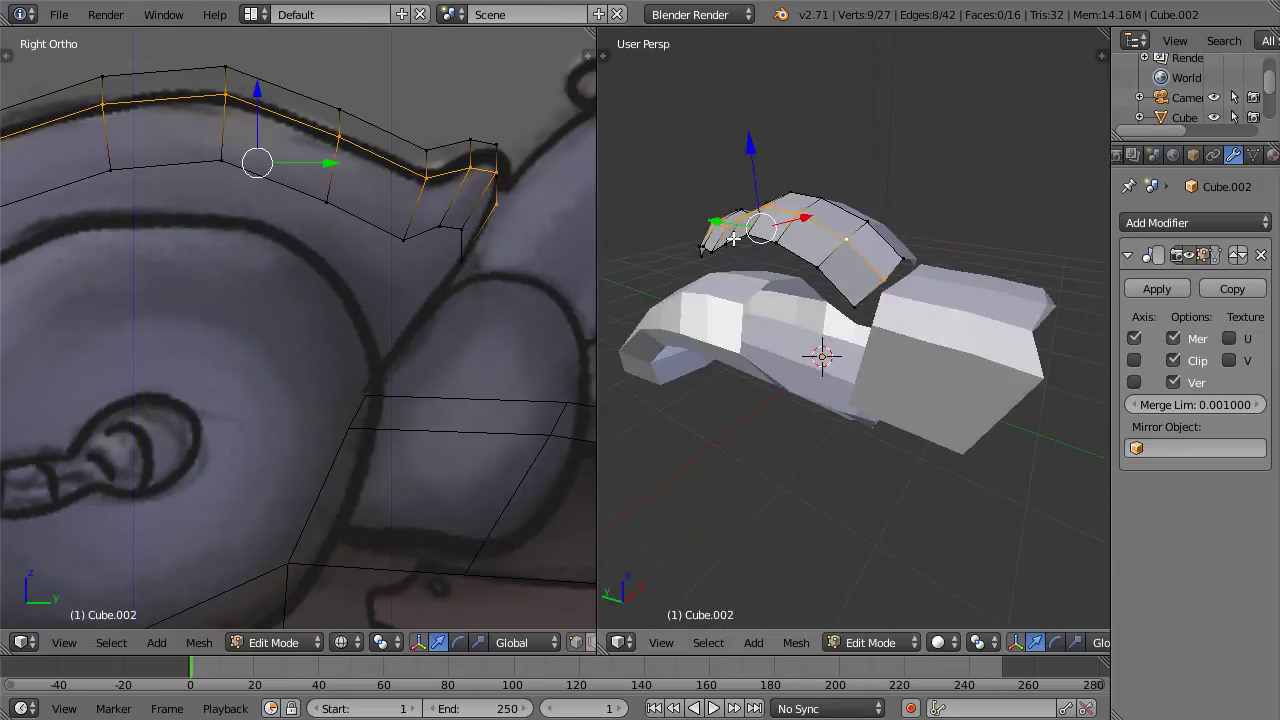
key("a")
scroll(930, 248, "up", 5)
scroll(934, 246, "down", 2)
right_click(962, 173)
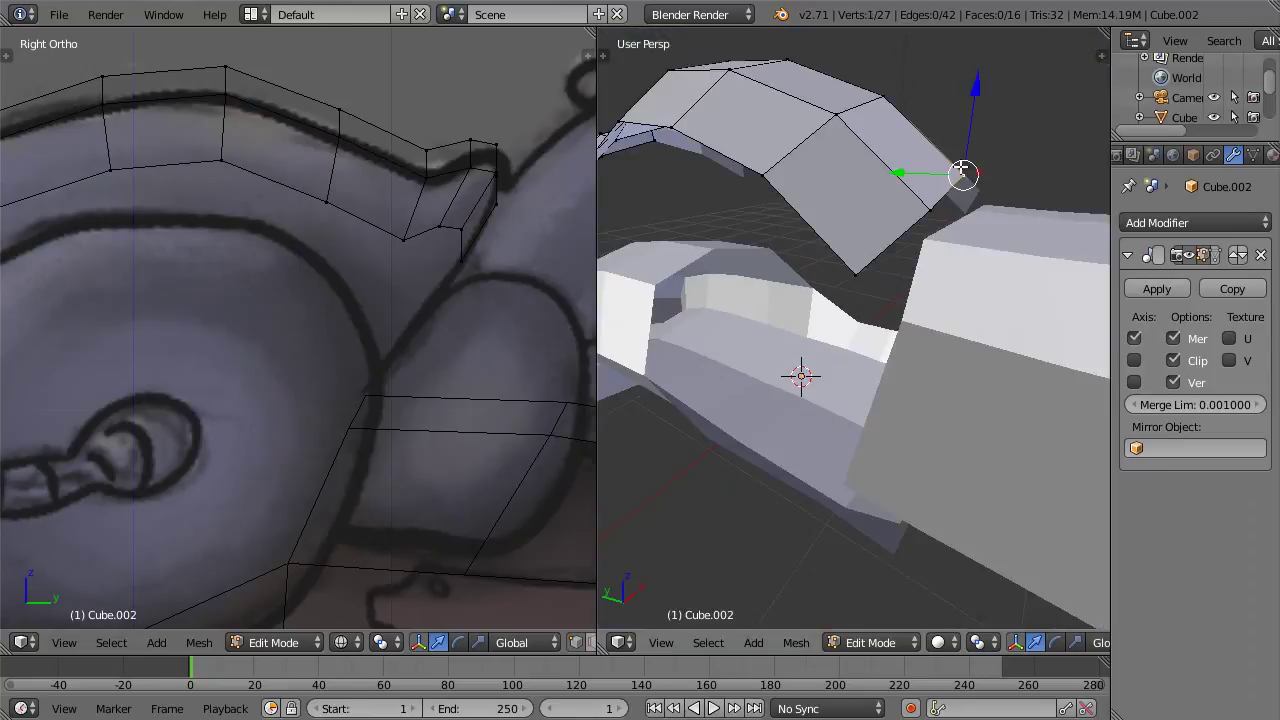
key("KP_1")
key("KP_3")
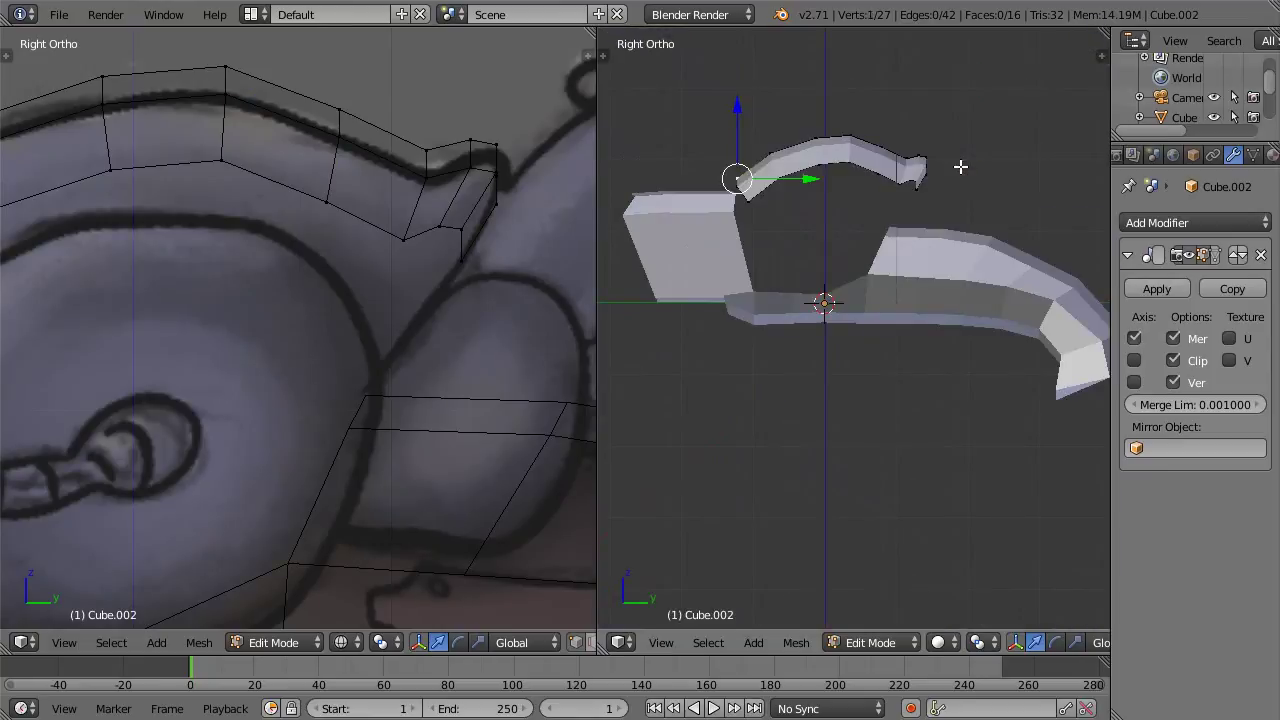
scroll(171, 171, "down", 3)
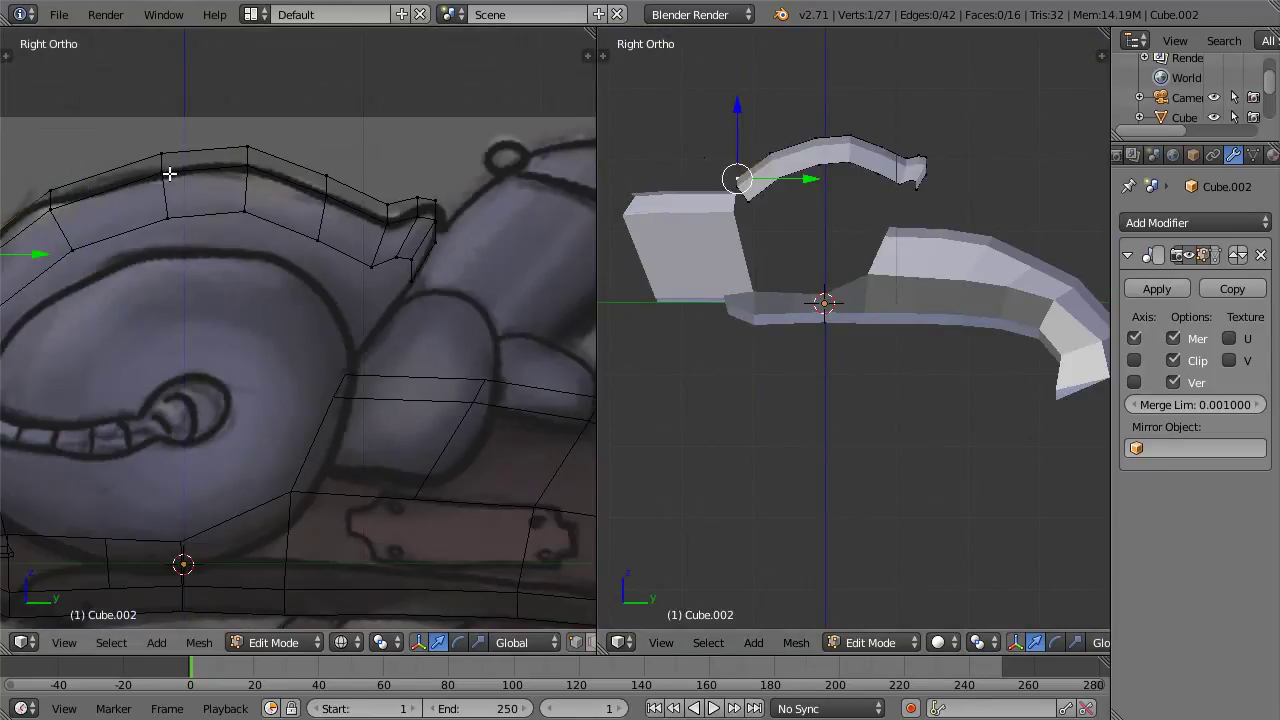
Step: Select the whole strip mesh and lower it about 0.08 along Z to fit the reference drawing
scroll(386, 177, "up", 2)
key("a")
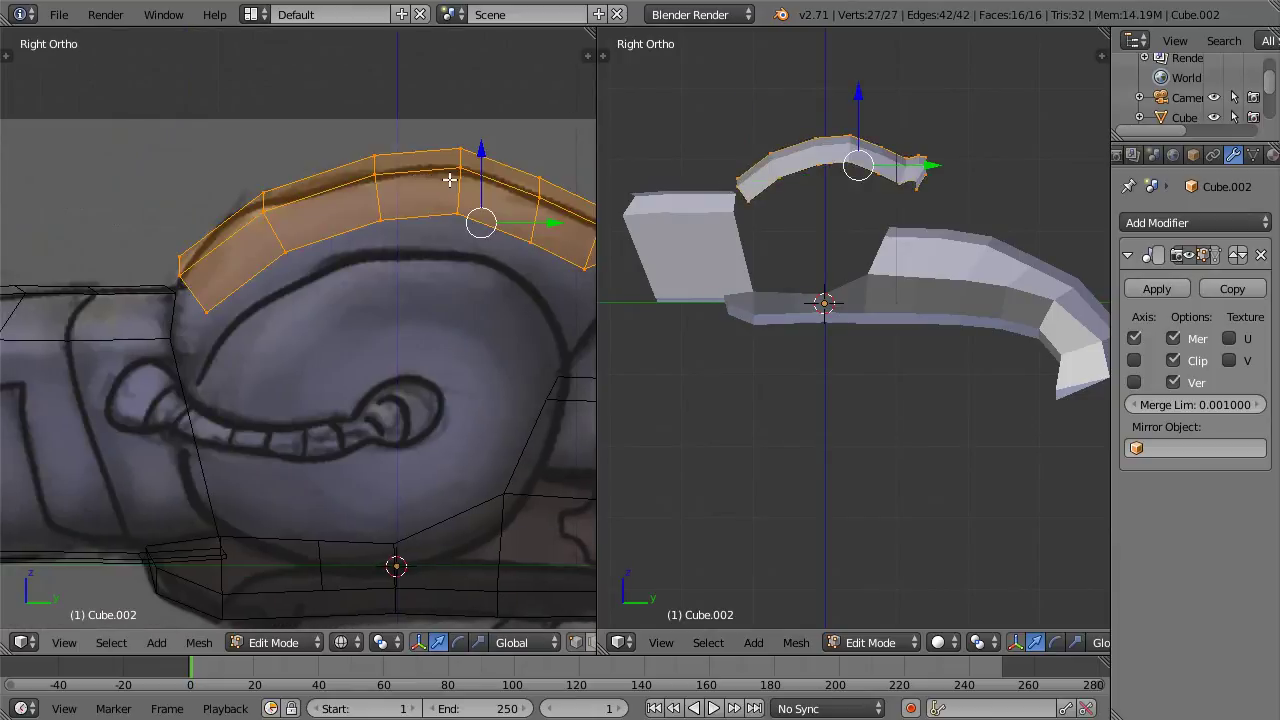
scroll(449, 179, "down", 1)
key("g")
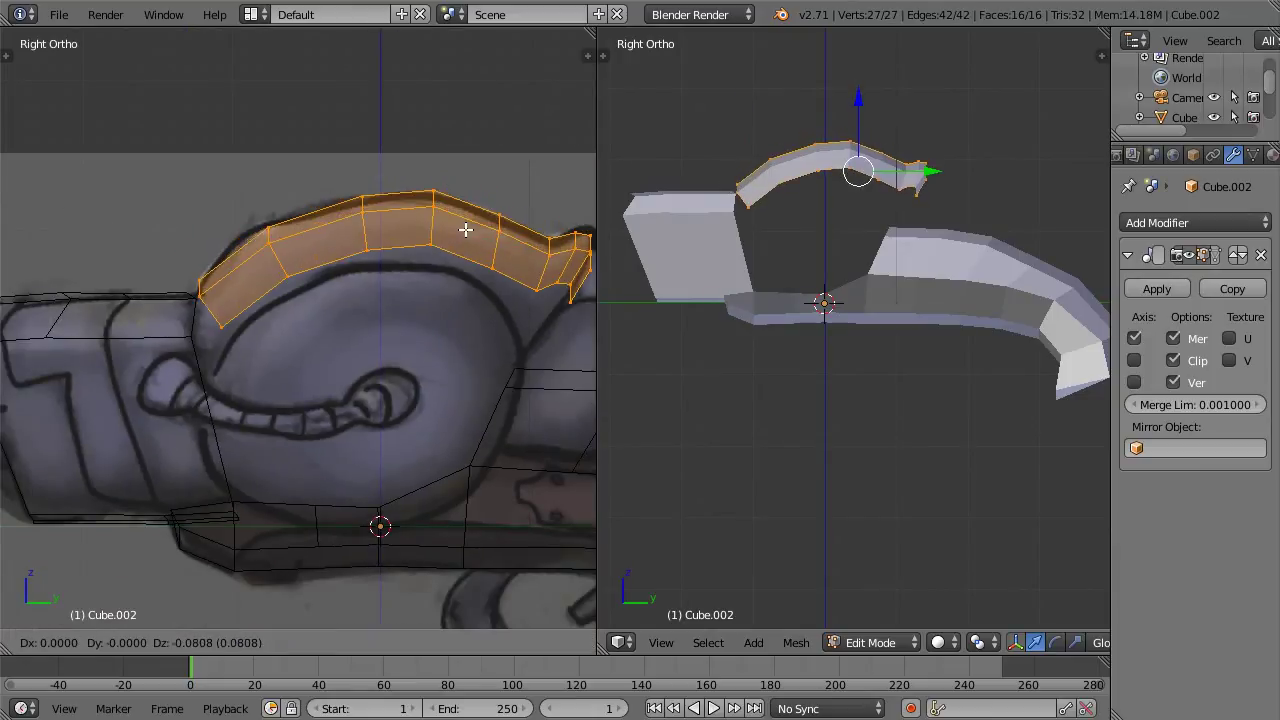
left_click(466, 229)
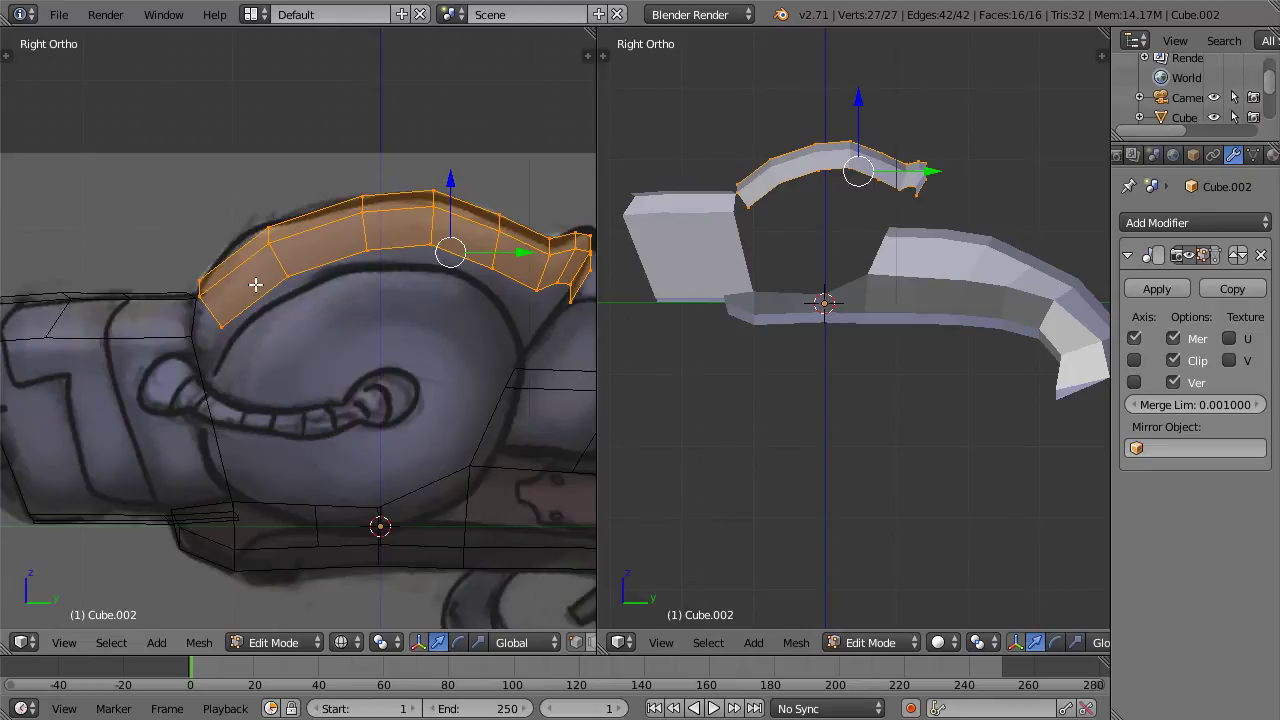
Step: Extrude the strip's front end edge downward along the front contour of the wheel housing
key("a")
right_click(217, 313, "alt")
key("e")
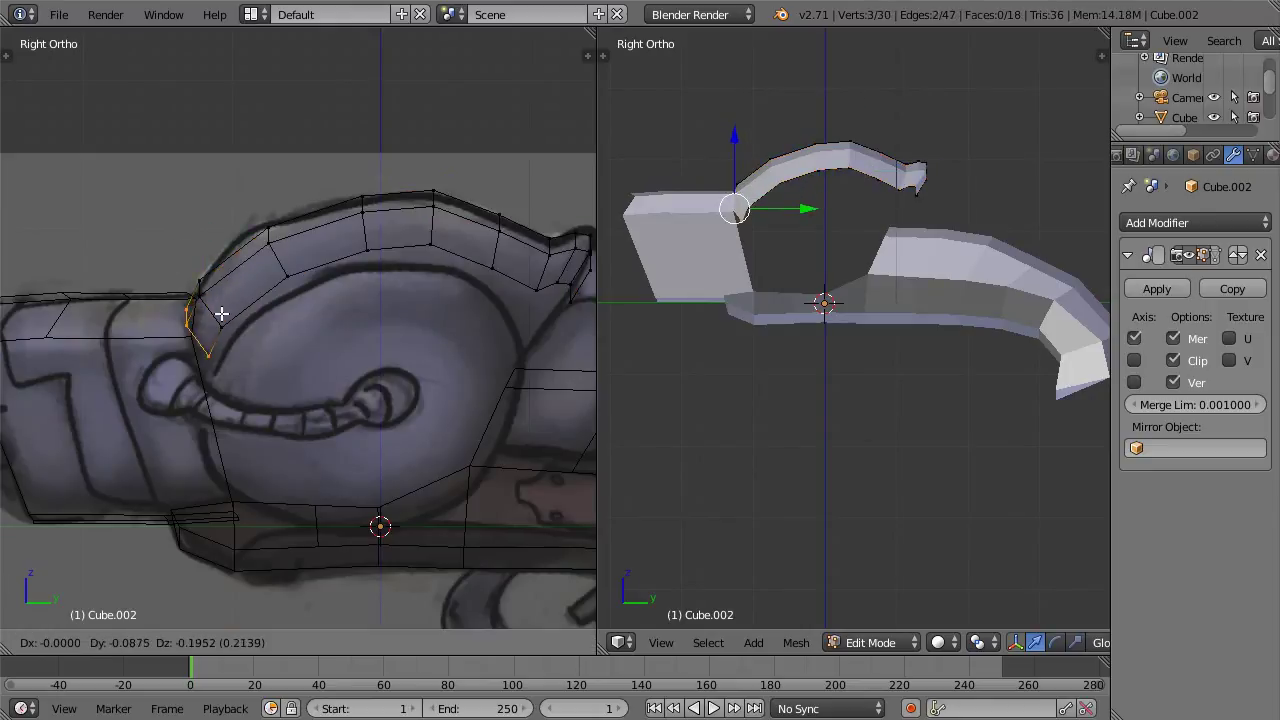
left_click(228, 334)
Step: Reposition the two frontmost vertices of the strip's original lower edge to follow the curve in the drawing
key("a")
right_click(238, 324)
key("g")
left_click(243, 331)
right_click(286, 269)
key("g")
left_click(291, 281)
Step: Extrude the strip's entire lower edge loop downward over the rim of the wheel in the drawing
right_click(386, 249)
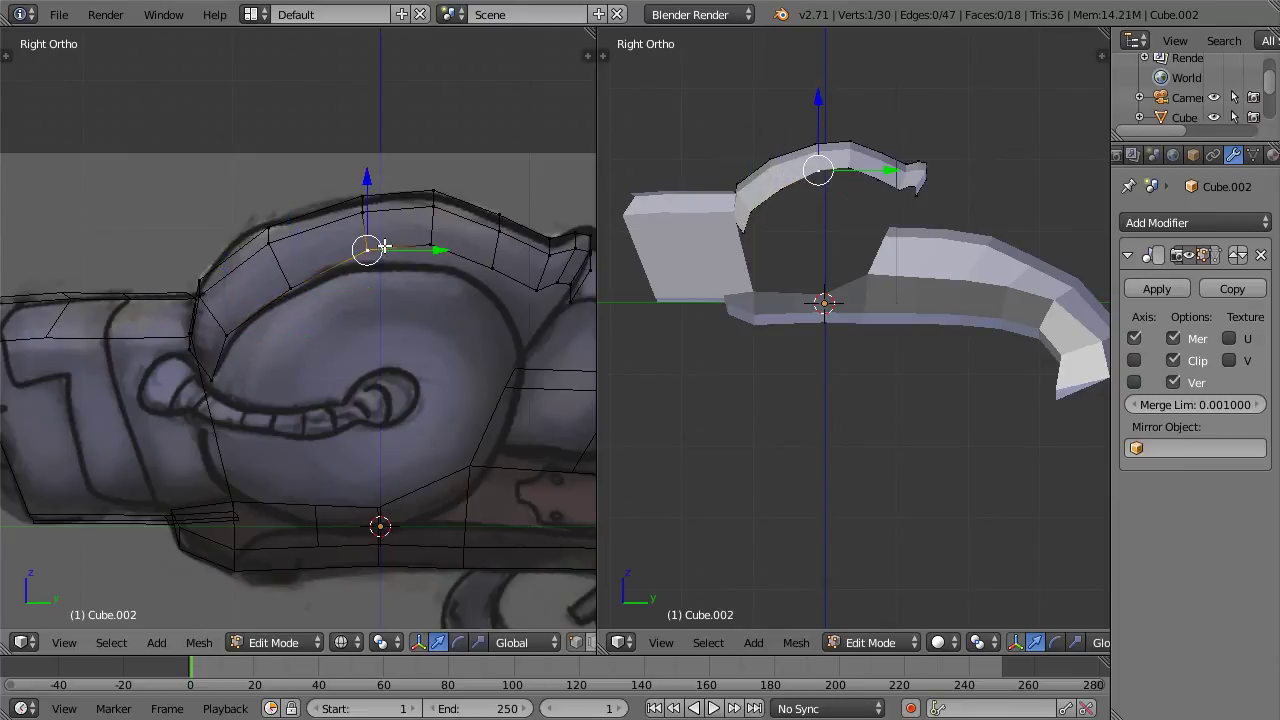
mouse_move(834, 194)
middle_mouse_down()
mouse_move(832, 257)
mouse_move(718, 183)
mouse_move(762, 170)
mouse_move(899, 218)
mouse_move(762, 215)
mouse_move(820, 212)
middle_mouse_up()
scroll(820, 270, "up", 4)
scroll(718, 183, "down", 5)
right_click(417, 242, "alt")
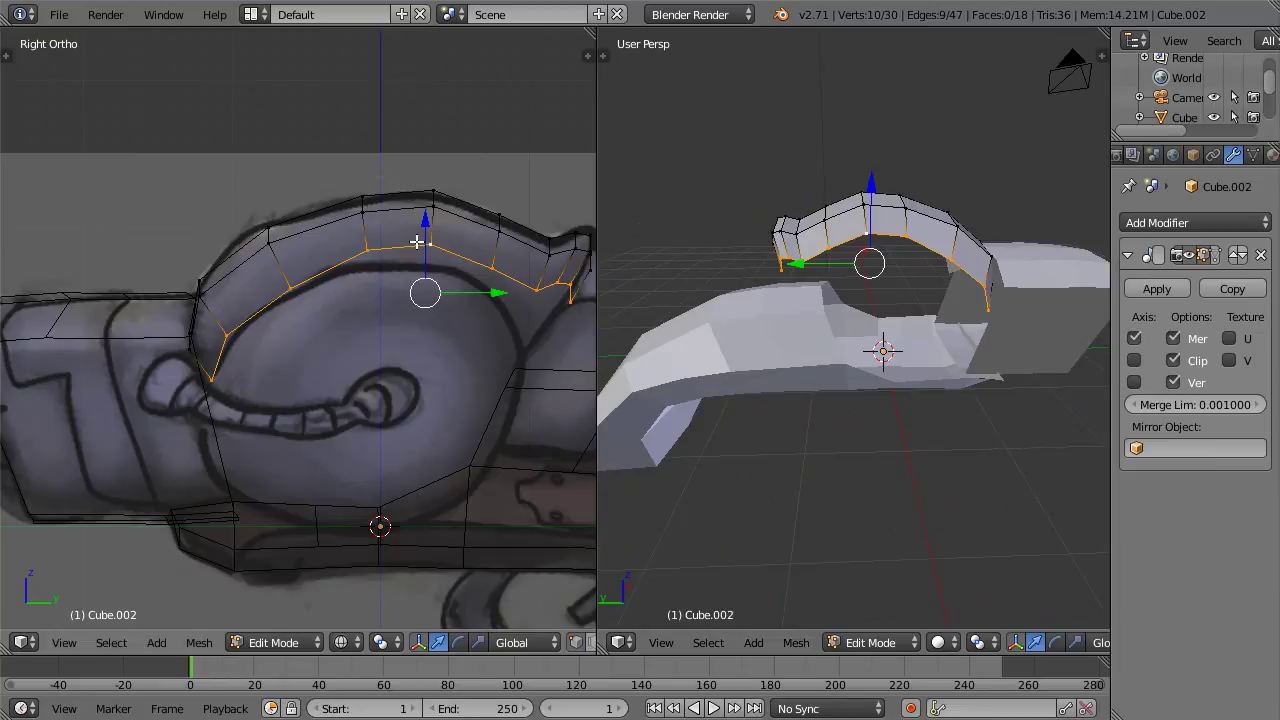
key("e")
left_click(457, 277)
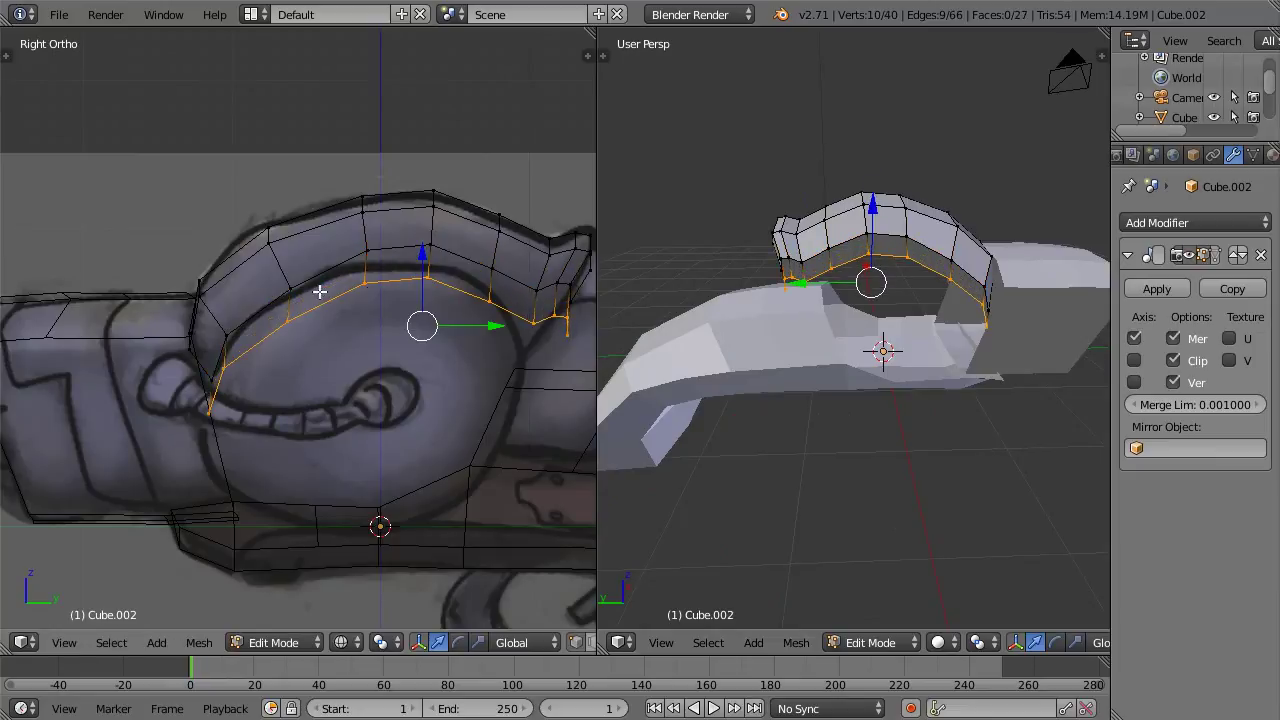
Step: Raise the middle edge loop about 0.09 along Z and reposition two of its front vertices to smooth the curve
key("g")
key("z")
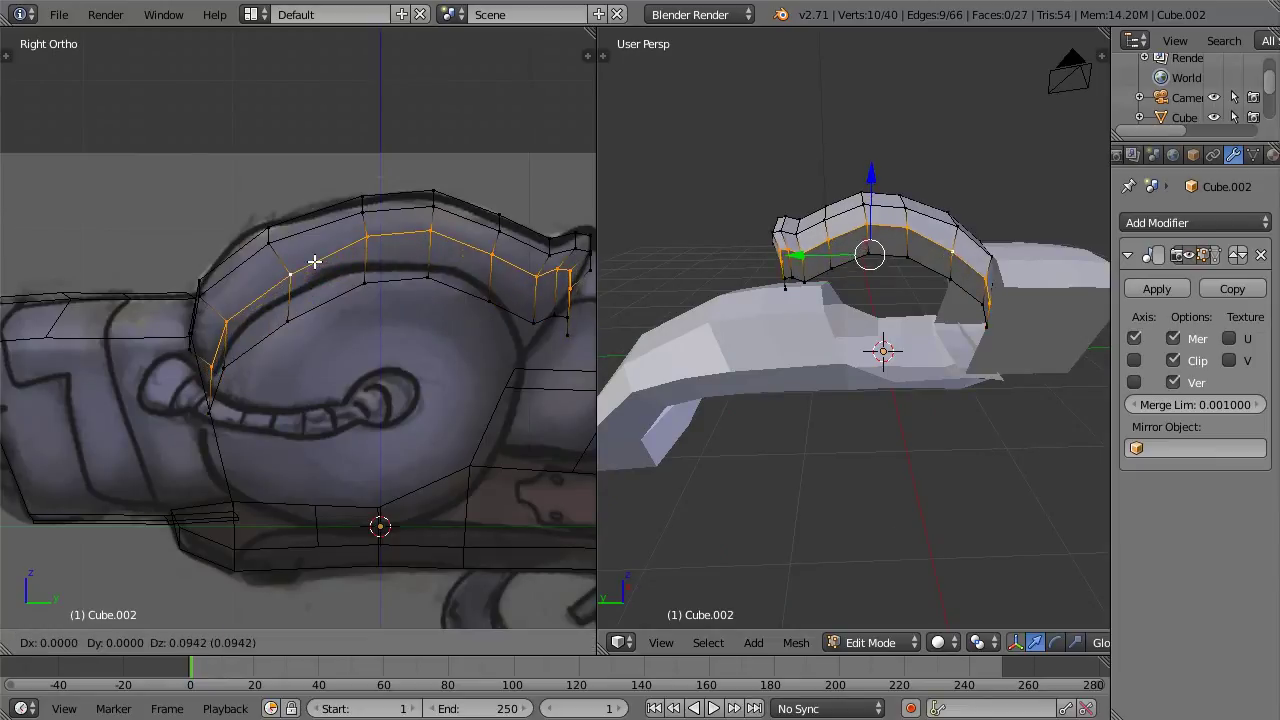
left_click(315, 262)
right_click(231, 317)
key("g")
left_click(221, 298)
right_click(289, 274)
key("g")
left_click(286, 268)
Step: Examine the strip's lower border vertices and open ends from several angles in a maximized 3D view
middle_click_drag(930, 208, 716, 294)
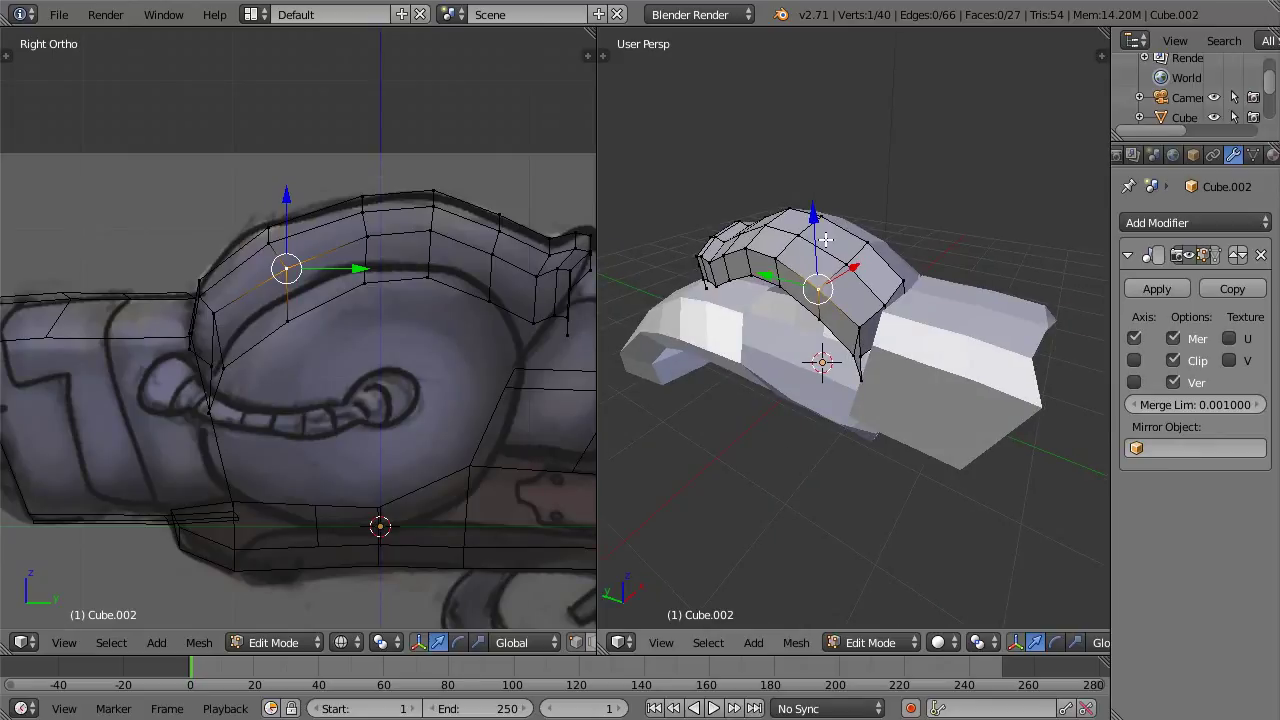
key("shift+space")
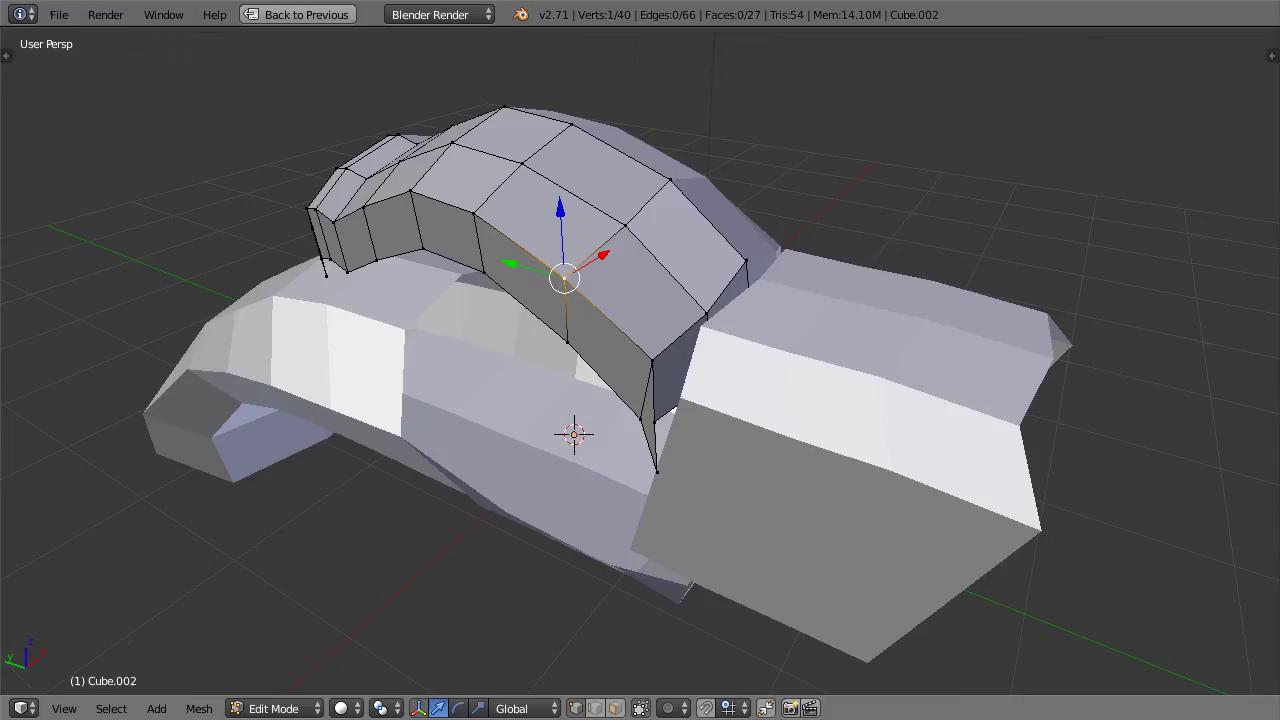
middle_click_drag(705, 233, 607, 248)
right_click(1045, 256, "shift")
right_click(971, 277, "shift")
right_click(871, 340, "shift")
right_click(777, 403, "shift")
right_click(736, 421, "shift")
right_click(736, 421, "shift")
middle_click_drag(964, 244, 837, 300)
right_click(836, 417, "shift")
middle_click_drag(702, 218, 680, 216)
left_click_drag(359, 191, 398, 183)
middle_click_drag(517, 179, 520, 205)
right_click(962, 249)
left_click_drag(905, 232, 880, 222)
middle_click_drag(880, 222, 857, 162)
middle_click_drag(620, 169, 811, 197)
left_click_drag(811, 197, 820, 194)
middle_click_drag(820, 194, 796, 237)
key("KP_1")
key("KP_3")
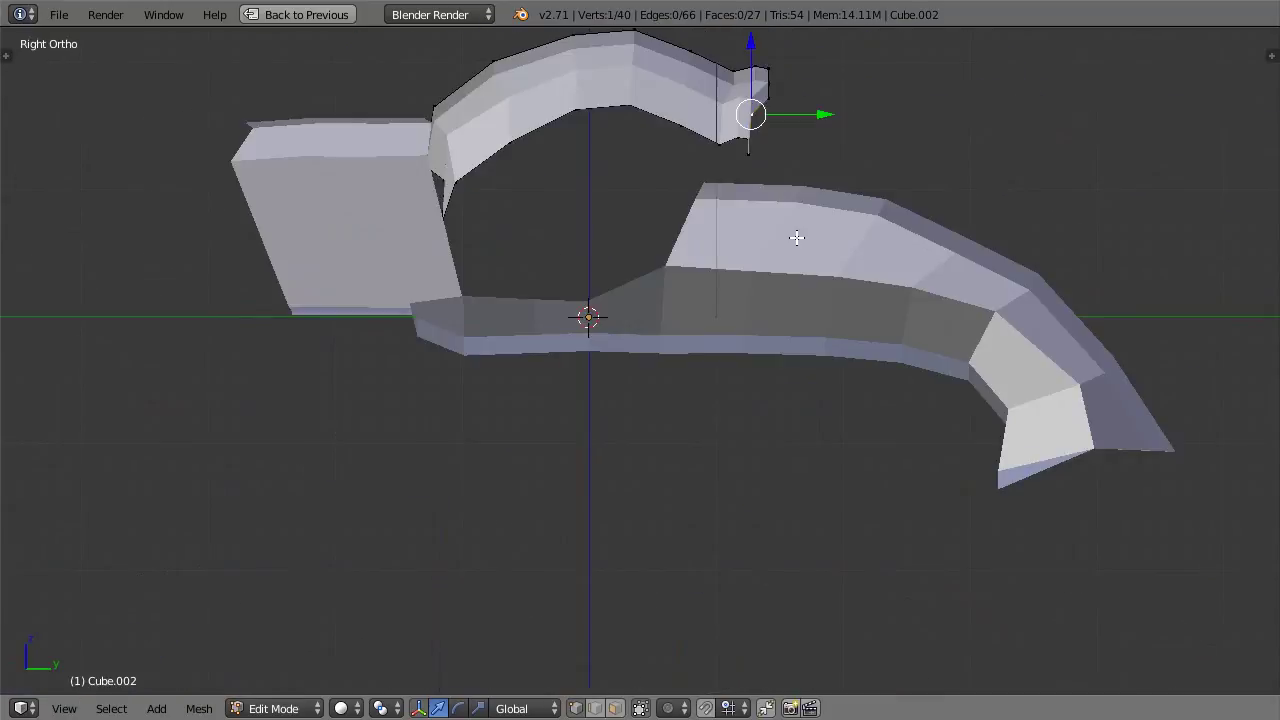
key("KP_1")
key("KP_3")
Step: Maximize the reference side view and move the front vertices of the strip's lower edge onto the wheel's outline
key("ctrl+Up")
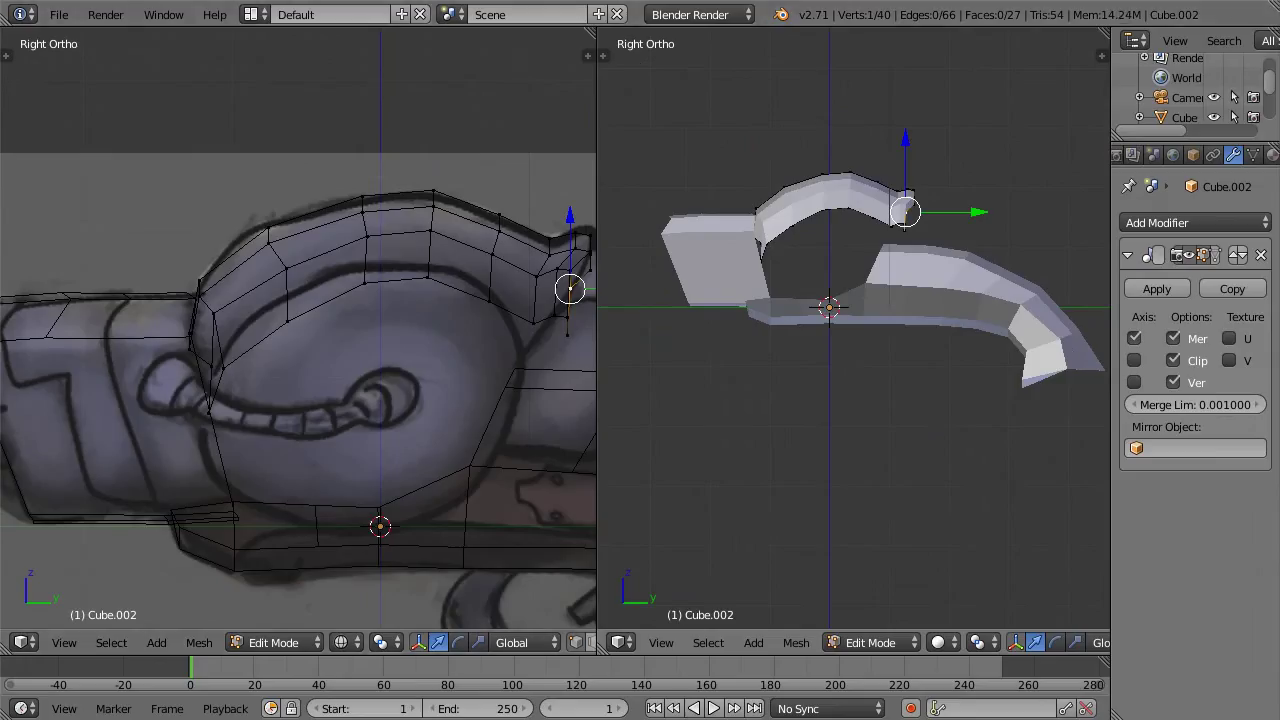
key("ctrl+Up")
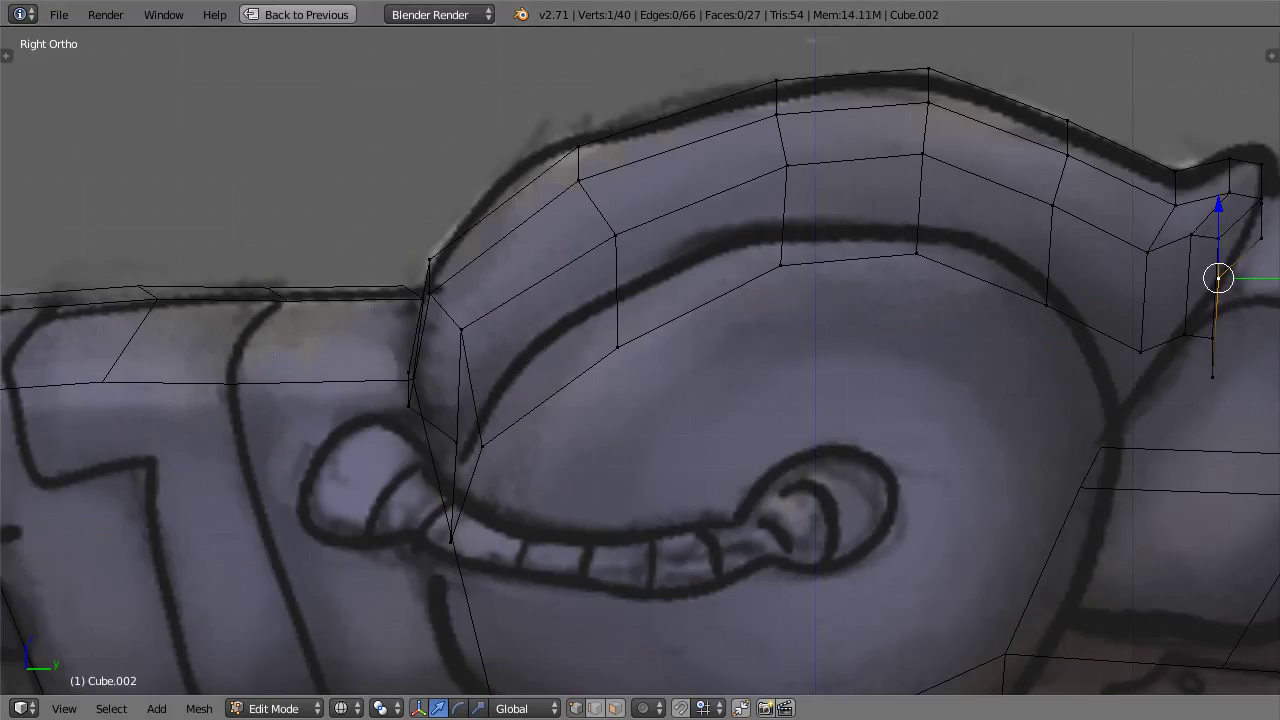
right_click(495, 440)
right_click(457, 443)
key("g")
left_click(458, 528)
key("g")
left_click(496, 387)
right_click(617, 343)
key("g")
left_click(613, 281)
Step: Raise the three vertices along the crest of the strip's lower edge to match the top of the wheel's outline
right_click(781, 264)
key("g")
left_click(789, 230)
right_click(917, 253)
key("g")
left_click(920, 228)
right_click(1045, 298)
key("g")
left_click(1050, 268)
key("g")
left_click(1046, 287)
Step: Move the two rear vertices of the strip's lower edge down and forward along the wheel's outline
right_click(1140, 351)
key("g")
left_click(1113, 405)
right_click(1185, 335)
key("g")
left_click(1122, 394)
Step: Check the reshaped strip in solid and wireframe shading from several angles and against the side reference
scroll(923, 343, "down", 5)
mouse_move(923, 343)
middle_mouse_down()
mouse_move(680, 353)
mouse_move(791, 388)
mouse_move(771, 434)
mouse_move(803, 406)
middle_mouse_up()
key("z")
mouse_move(700, 420)
middle_mouse_down()
mouse_move(685, 315)
mouse_move(868, 302)
middle_mouse_up()
key("z")
mouse_move(781, 329)
middle_mouse_down()
mouse_move(843, 295)
mouse_move(727, 371)
mouse_move(623, 357)
mouse_move(723, 349)
mouse_move(662, 348)
middle_mouse_up()
key("KP_1")
key("KP_3")
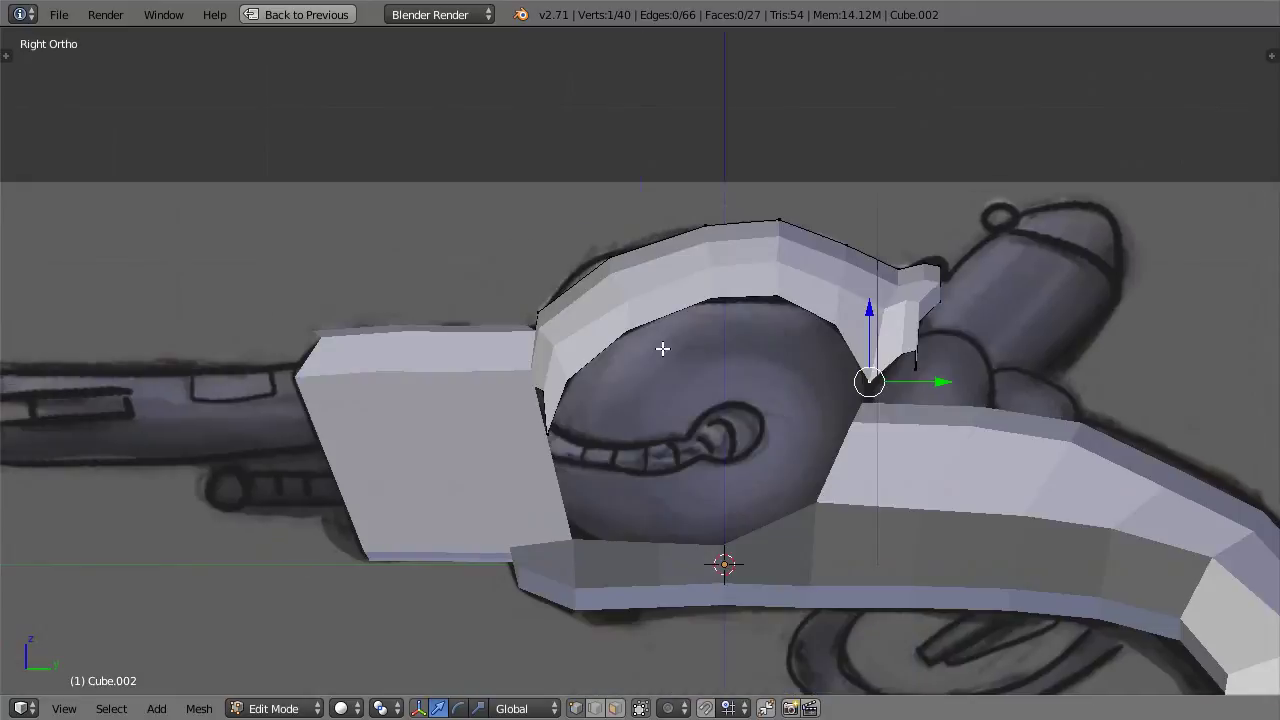
Step: Leave mesh editing for Object Mode and snap the 3D cursor to the scene center
key("Tab")
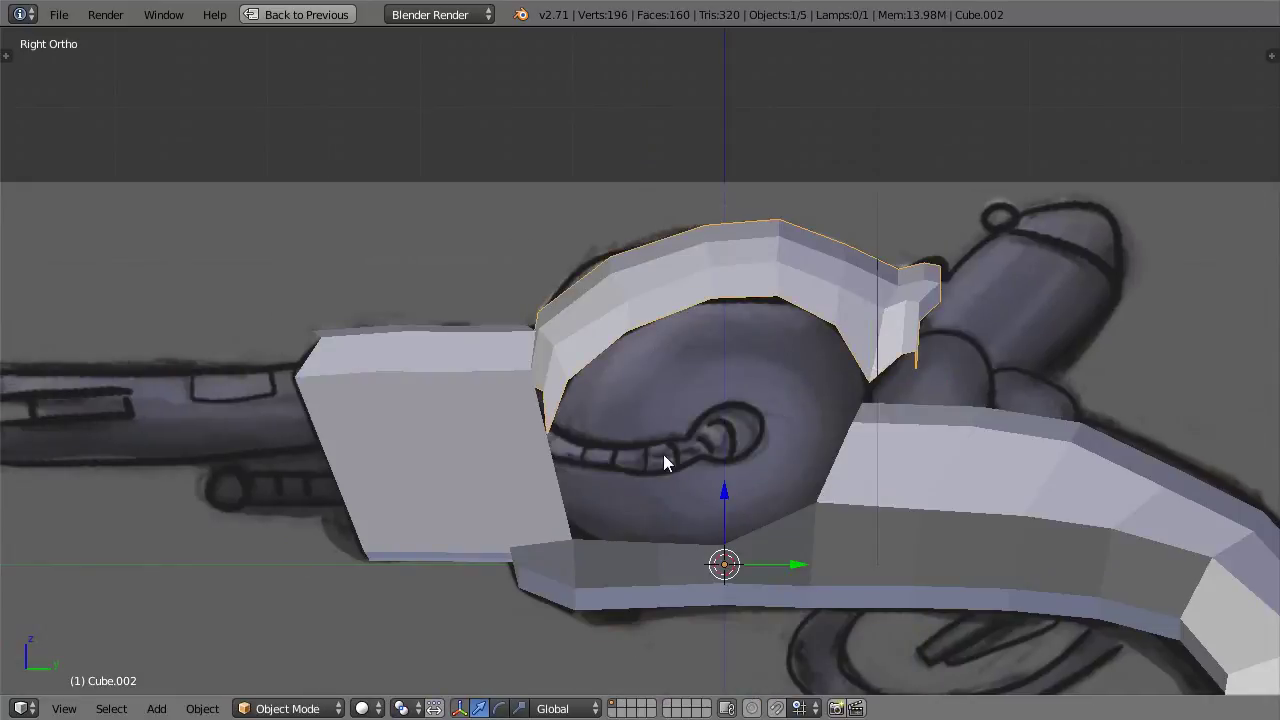
key("Tab")
key("Tab")
key("shift+a")
mouse_move(727, 347)
key("shift+s")
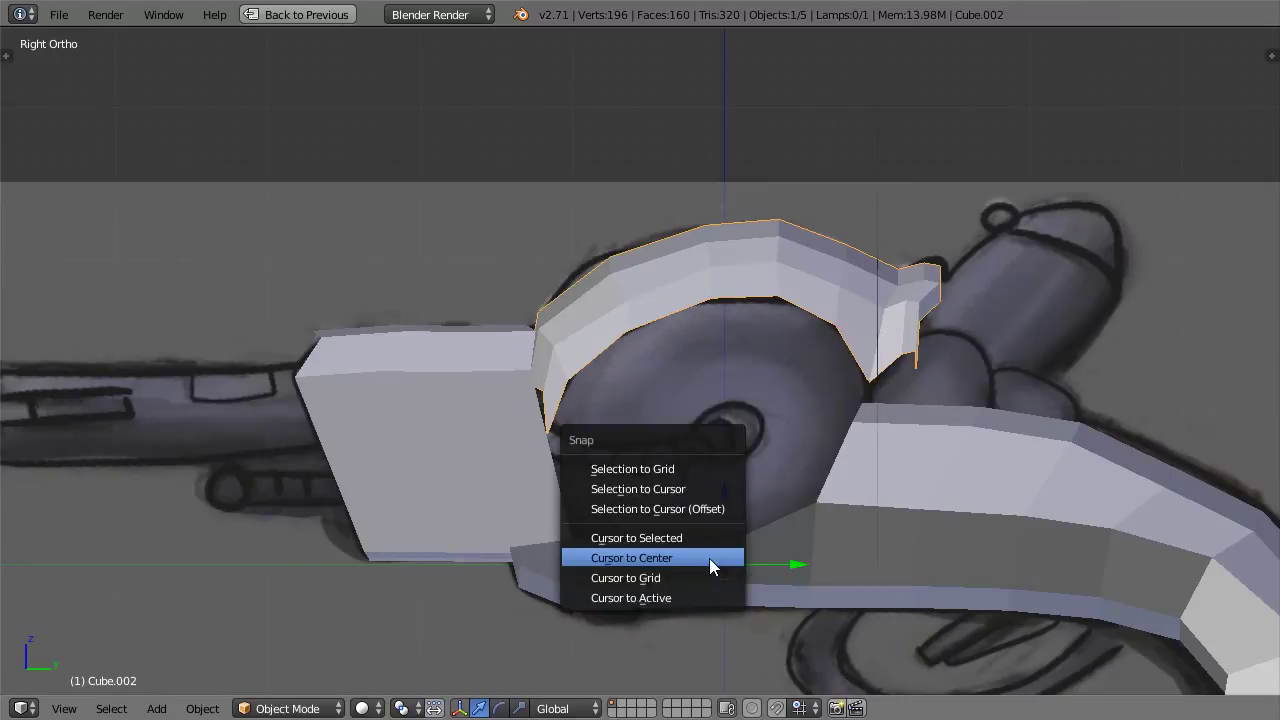
left_click(709, 558)
key("shift+s")
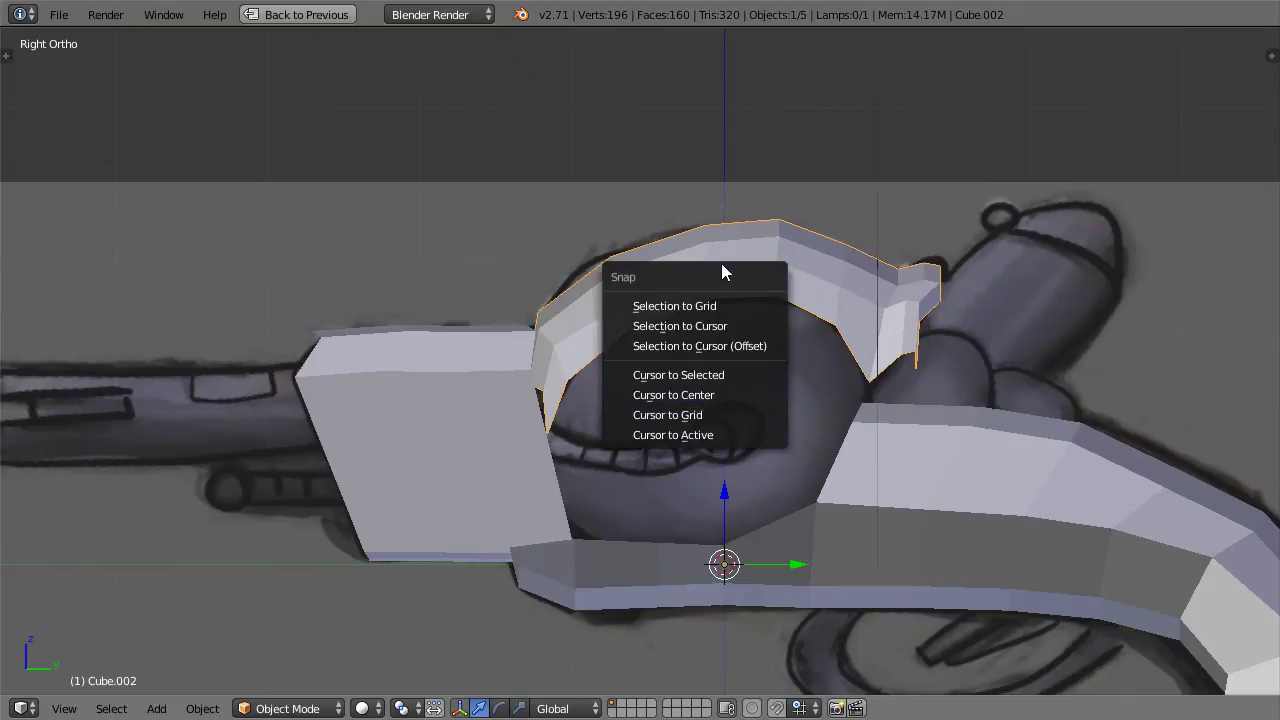
left_click(708, 394)
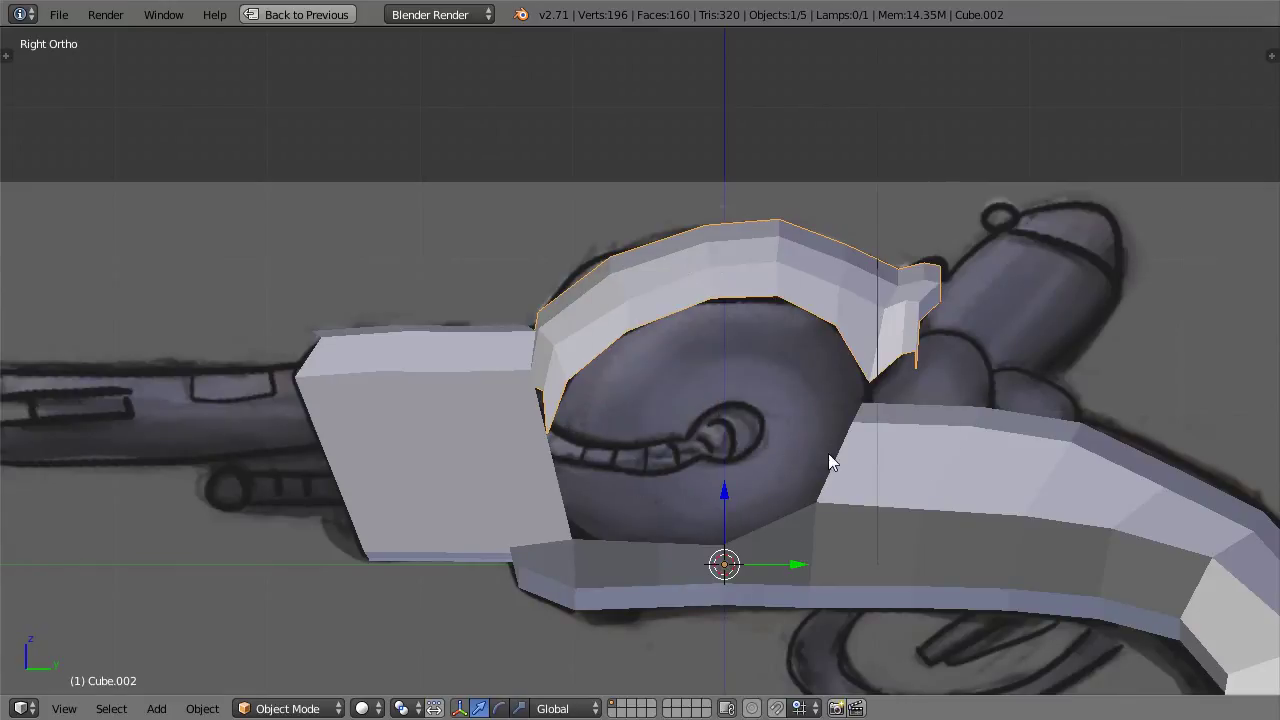
Step: Add a UV sphere at the 3D cursor and set its segments to 16
key("shift+a")
mouse_move(831, 405)
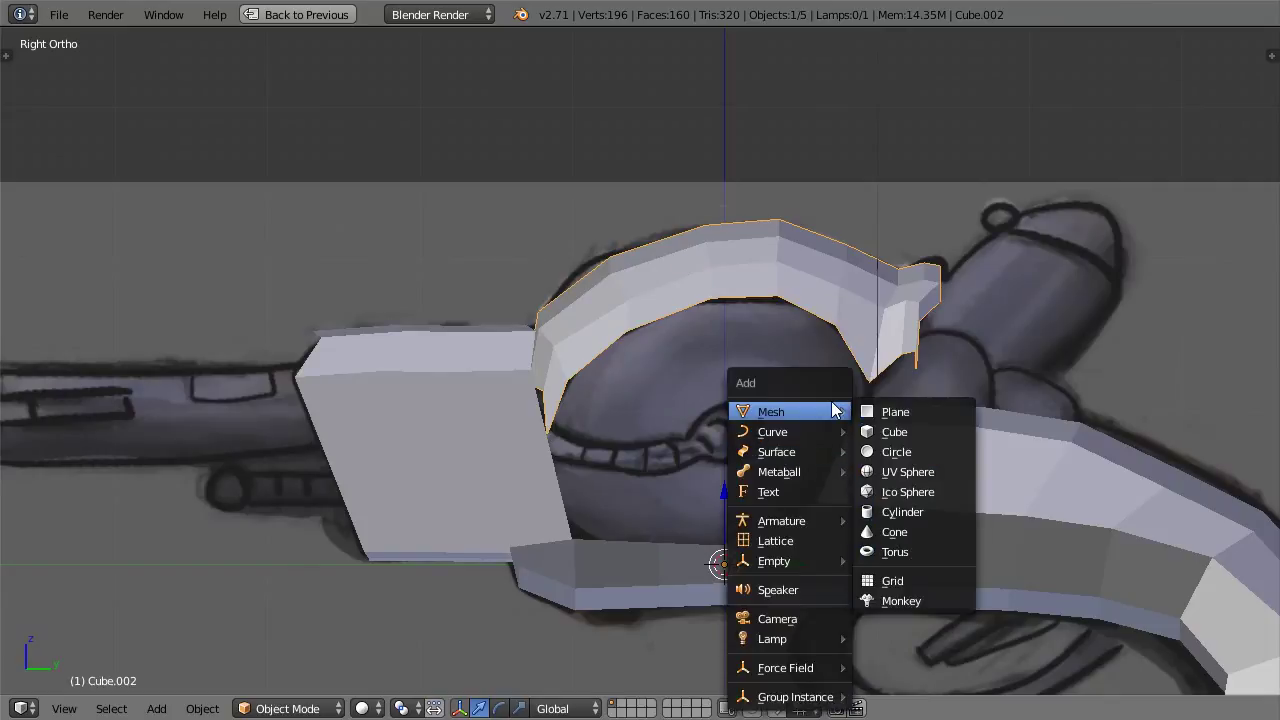
left_click(916, 472)
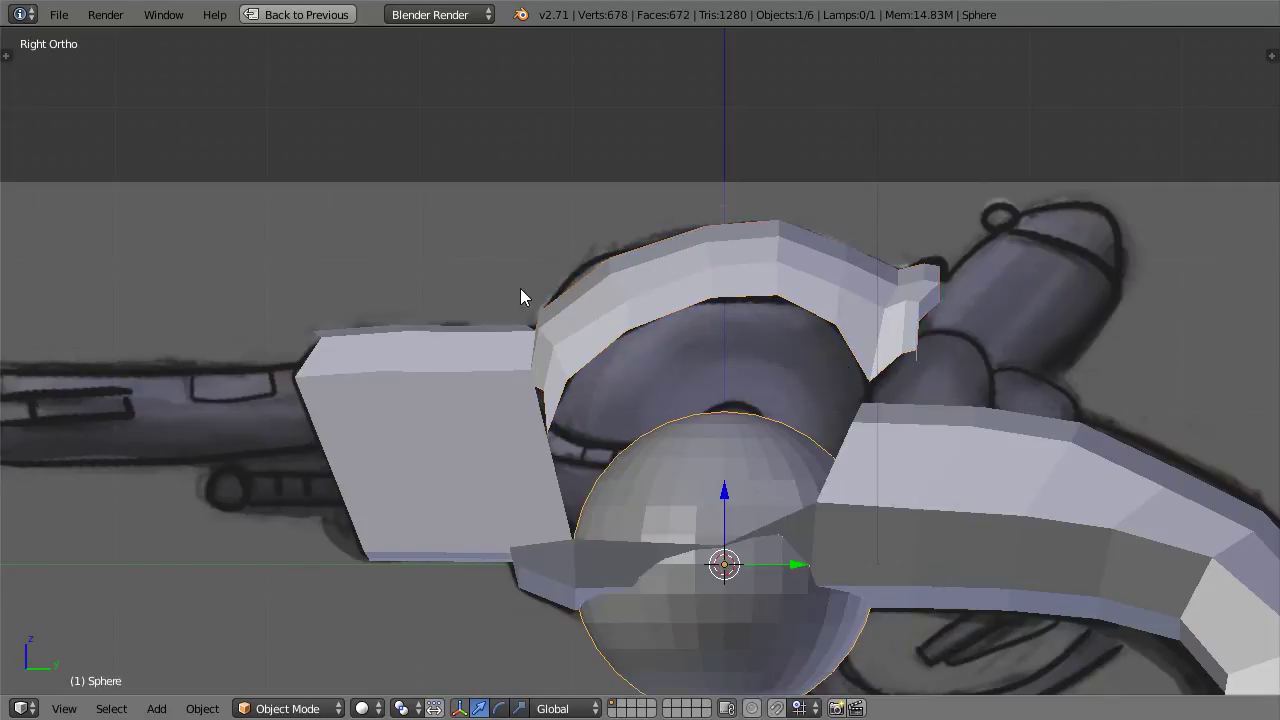
key("t")
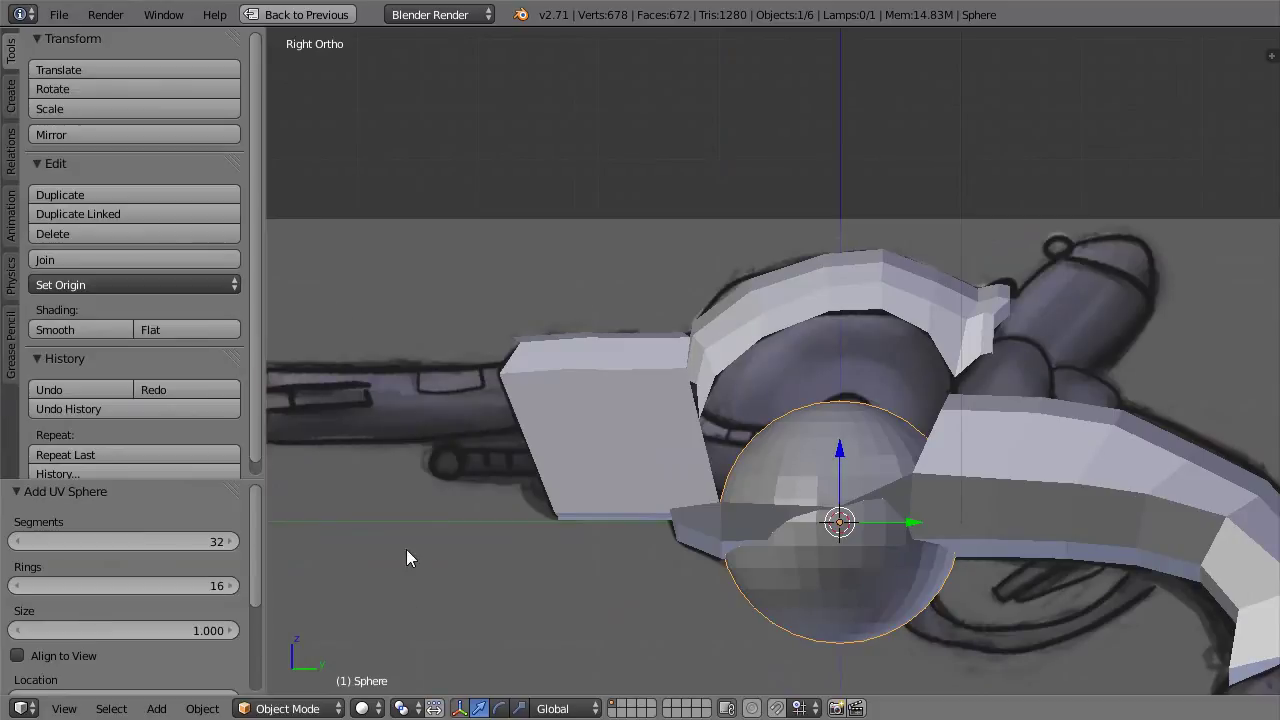
left_click(206, 544)
type("016")
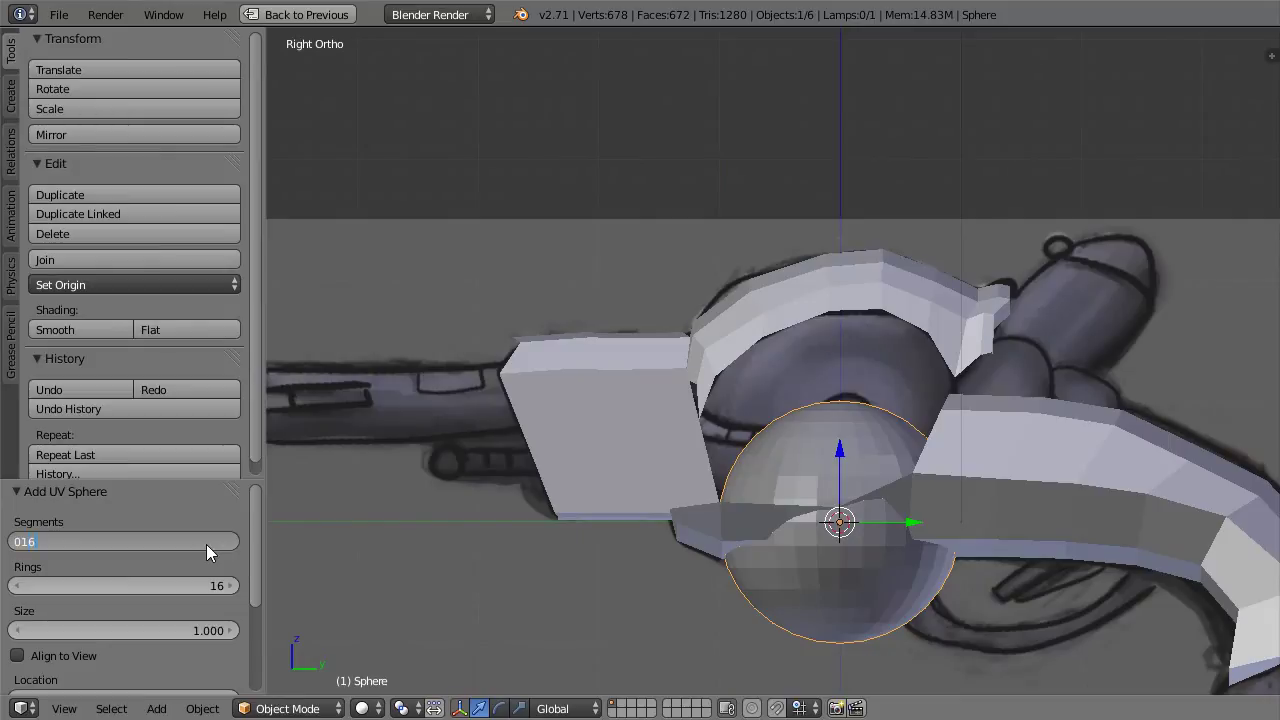
key("Return")
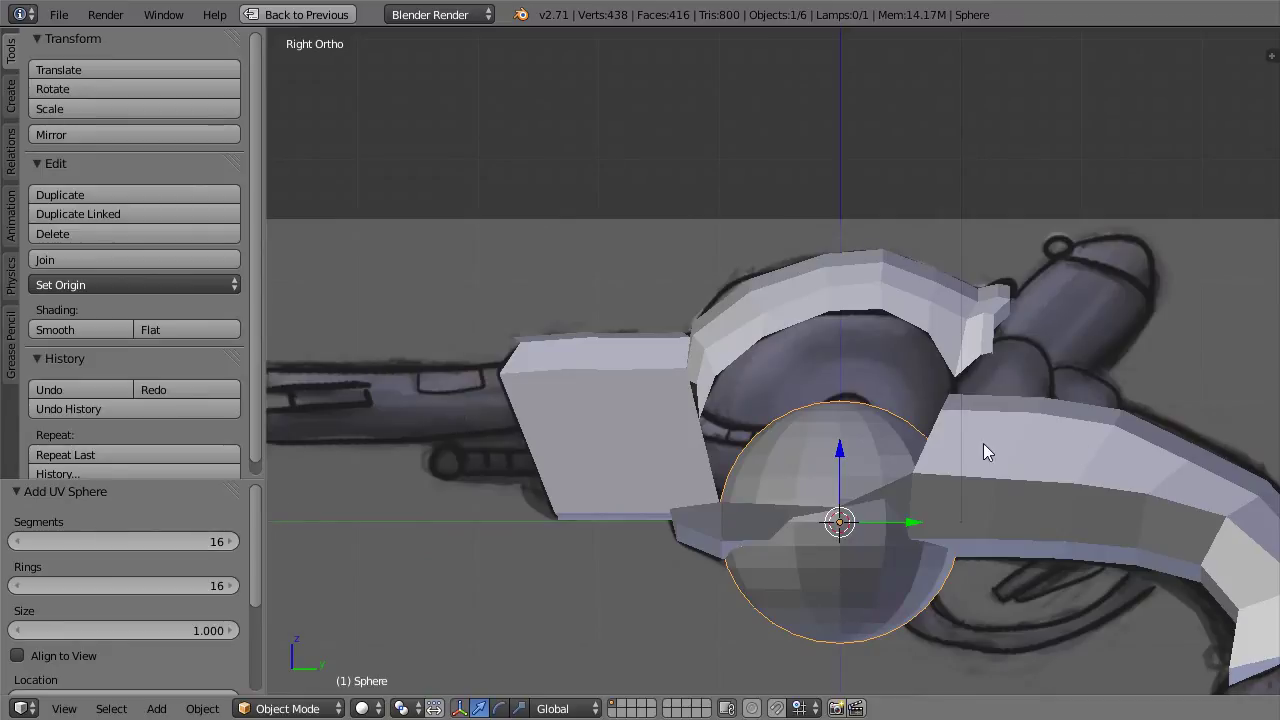
Step: Try to rotate the sphere's whole mesh by 90° in the side view, and undo the rotation
key("Tab")
type("r")
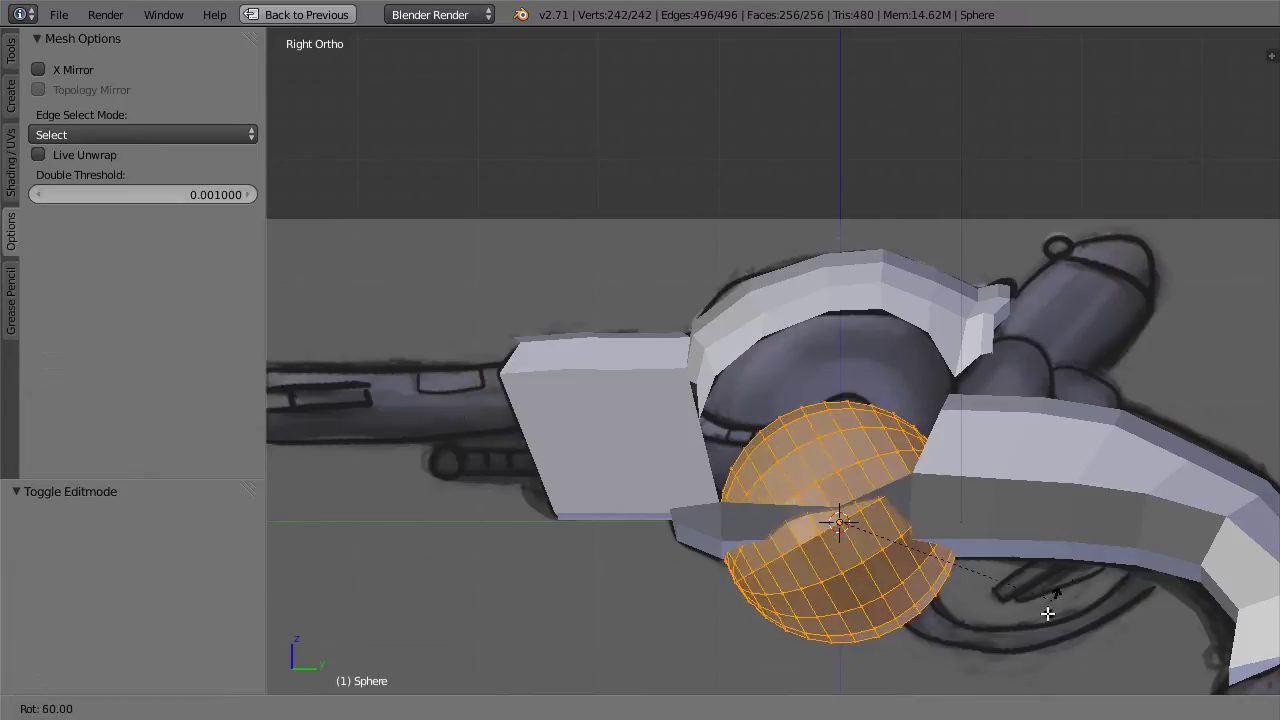
type("90")
key("Return")
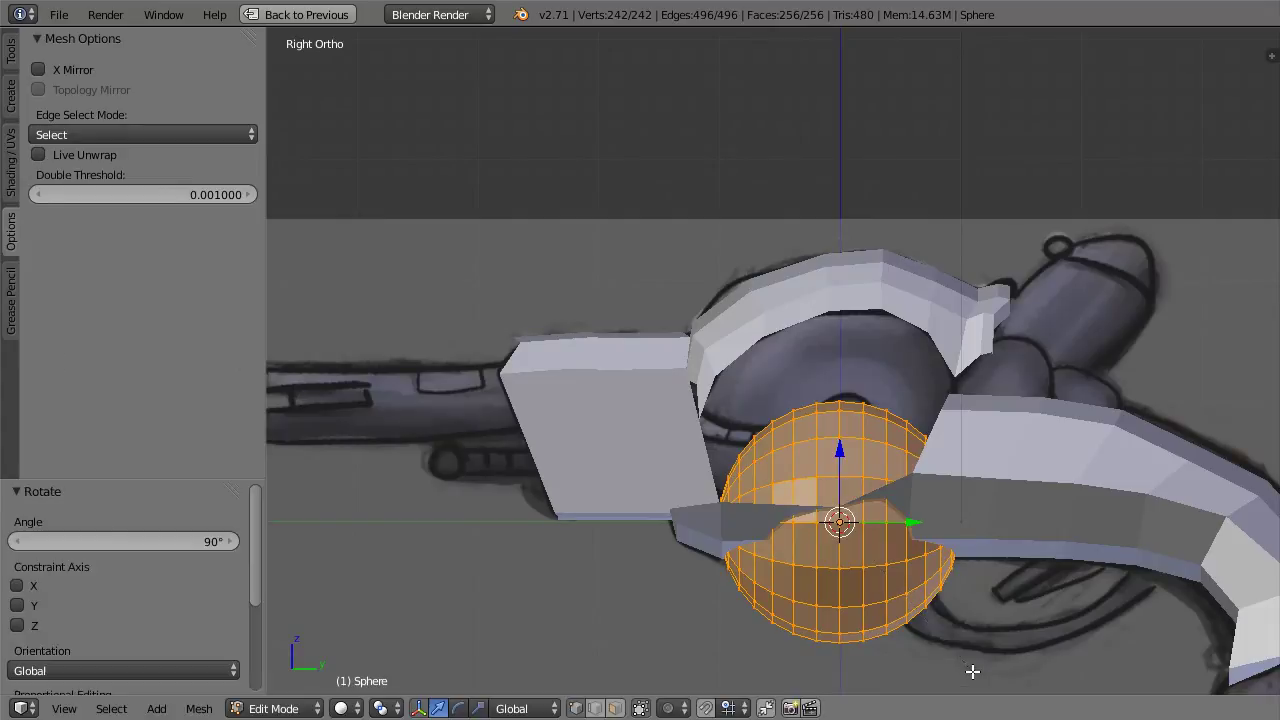
key("ctrl+z")
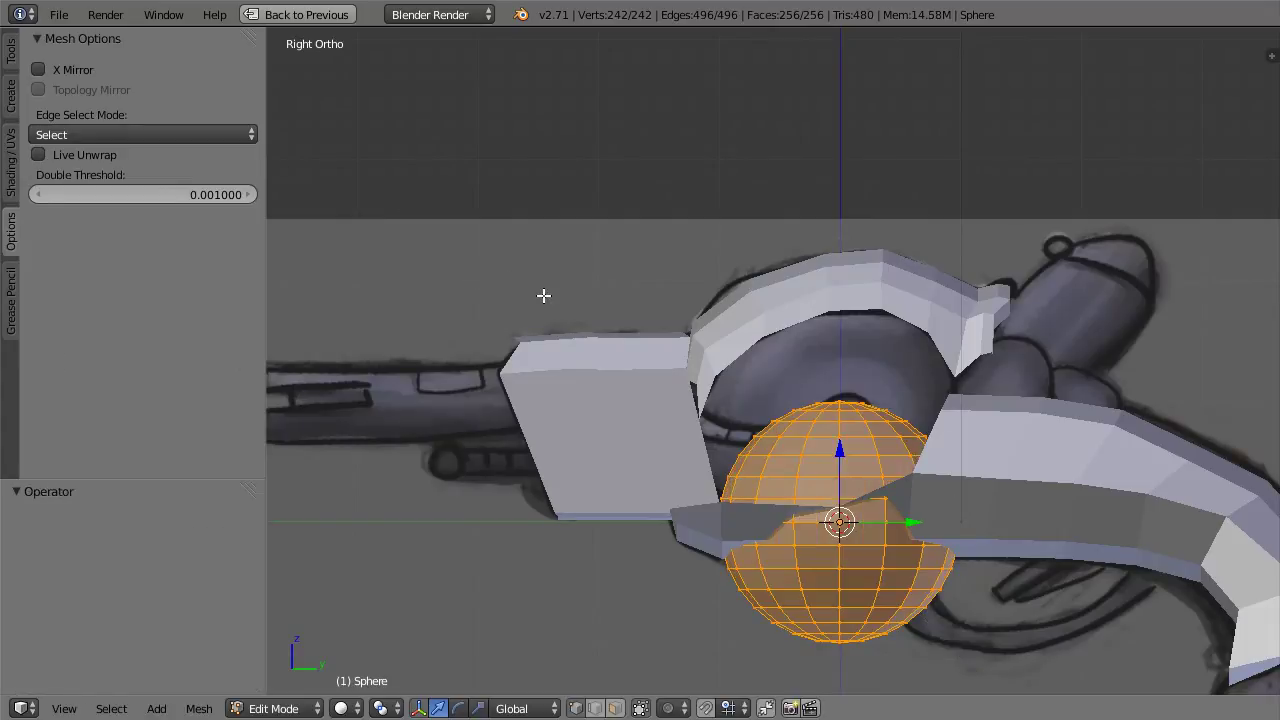
Step: Return to the split viewport layout and add a Mirror modifier to the sphere in Object Mode
key("t")
key("ctrl+Up")
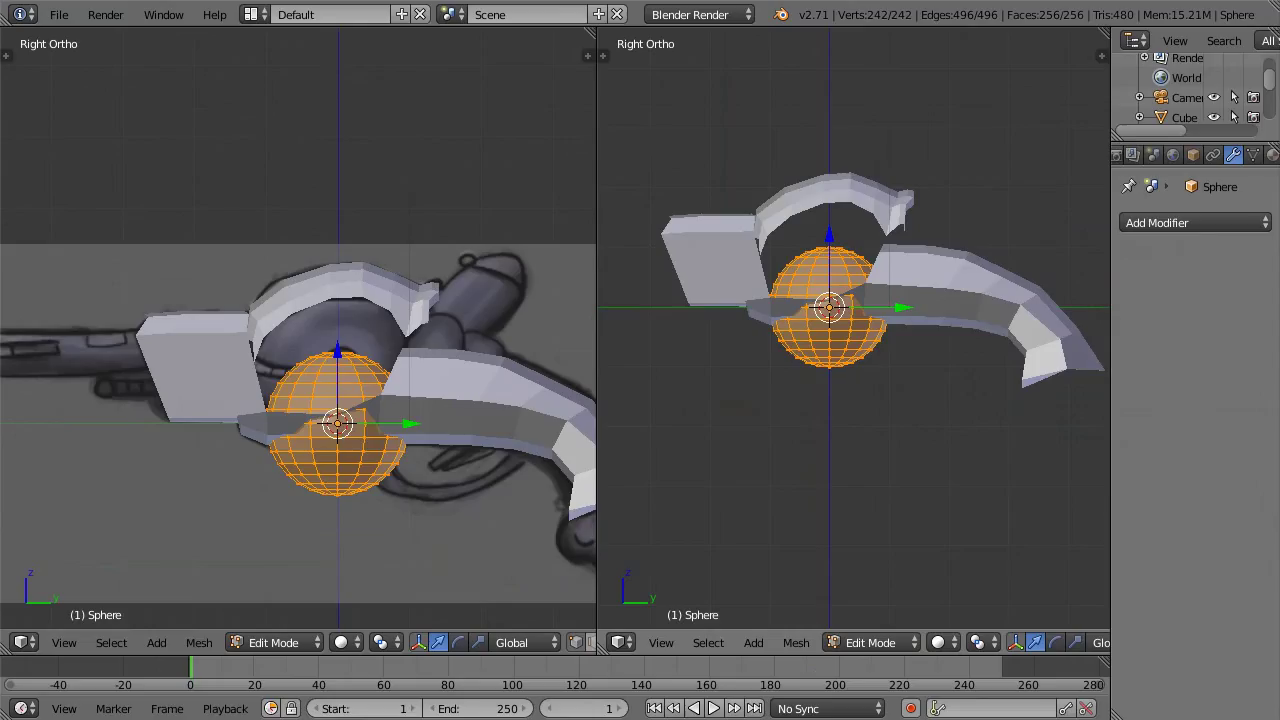
left_click(1163, 231)
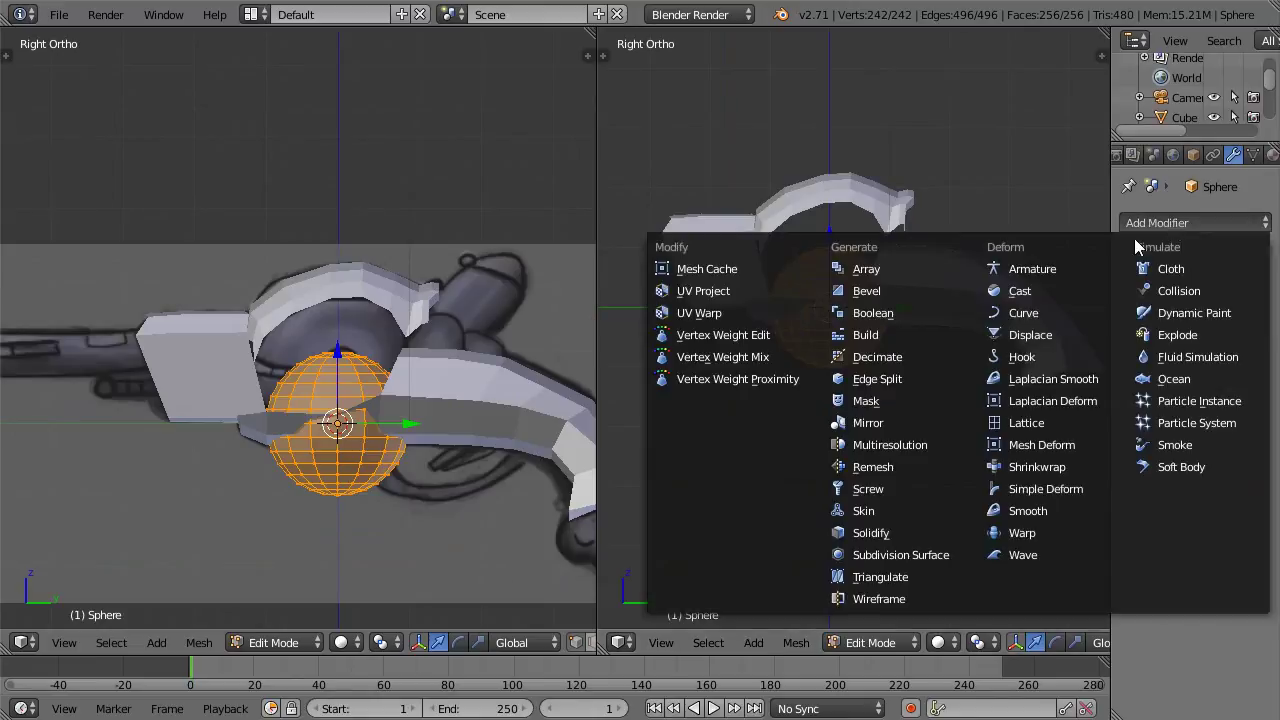
key("Tab")
left_click(1156, 221)
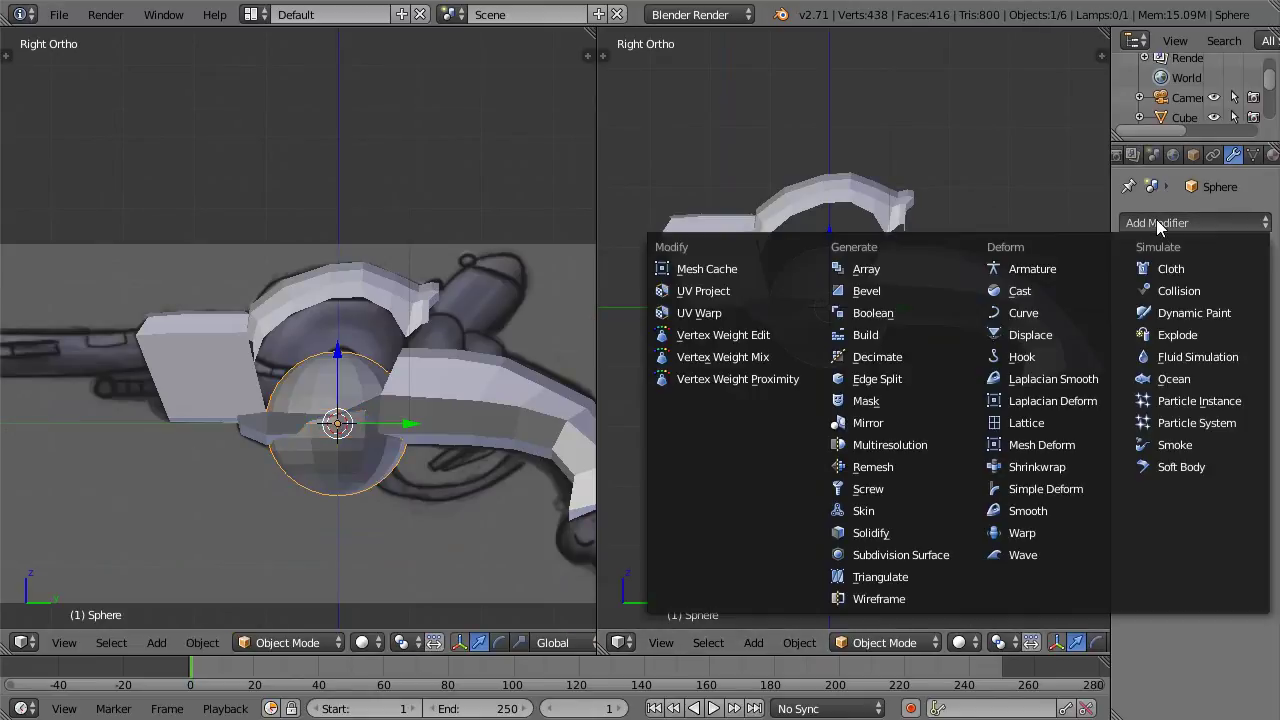
left_click(900, 422)
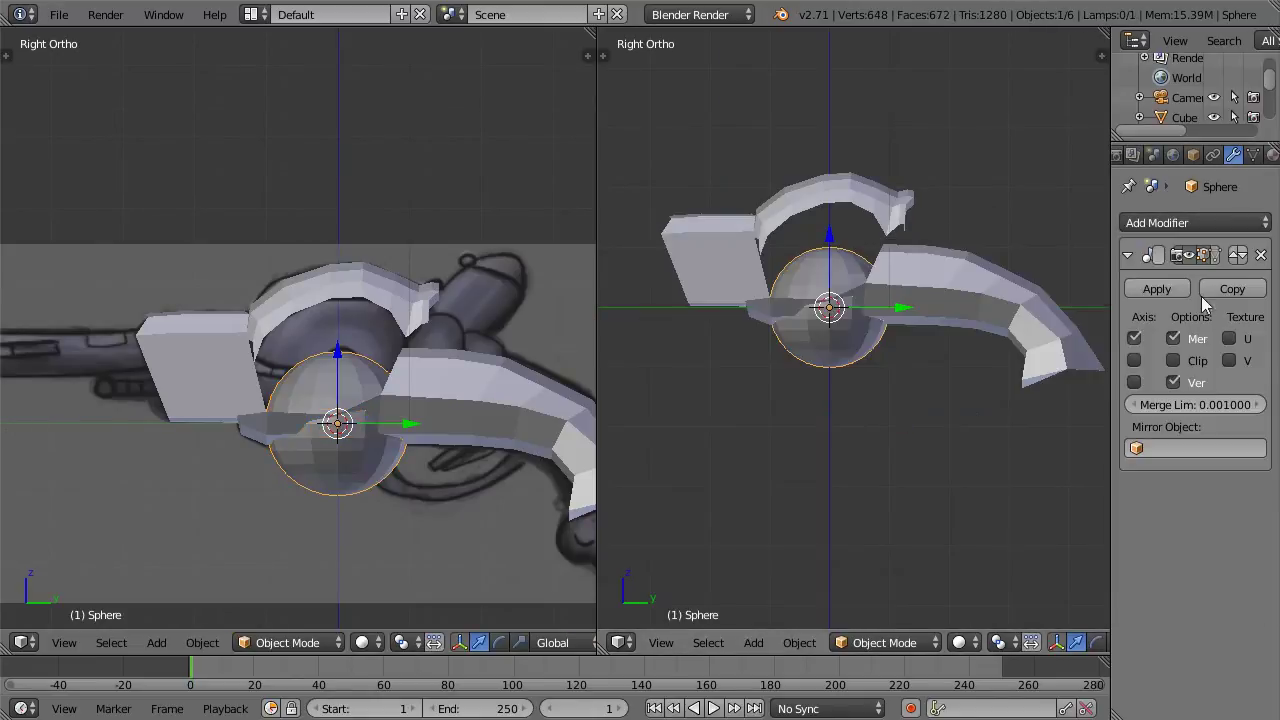
Step: Delete the vertices of the sphere's left half in the front view, keeping the vertices on the center line
key("Tab")
key("KP_1")
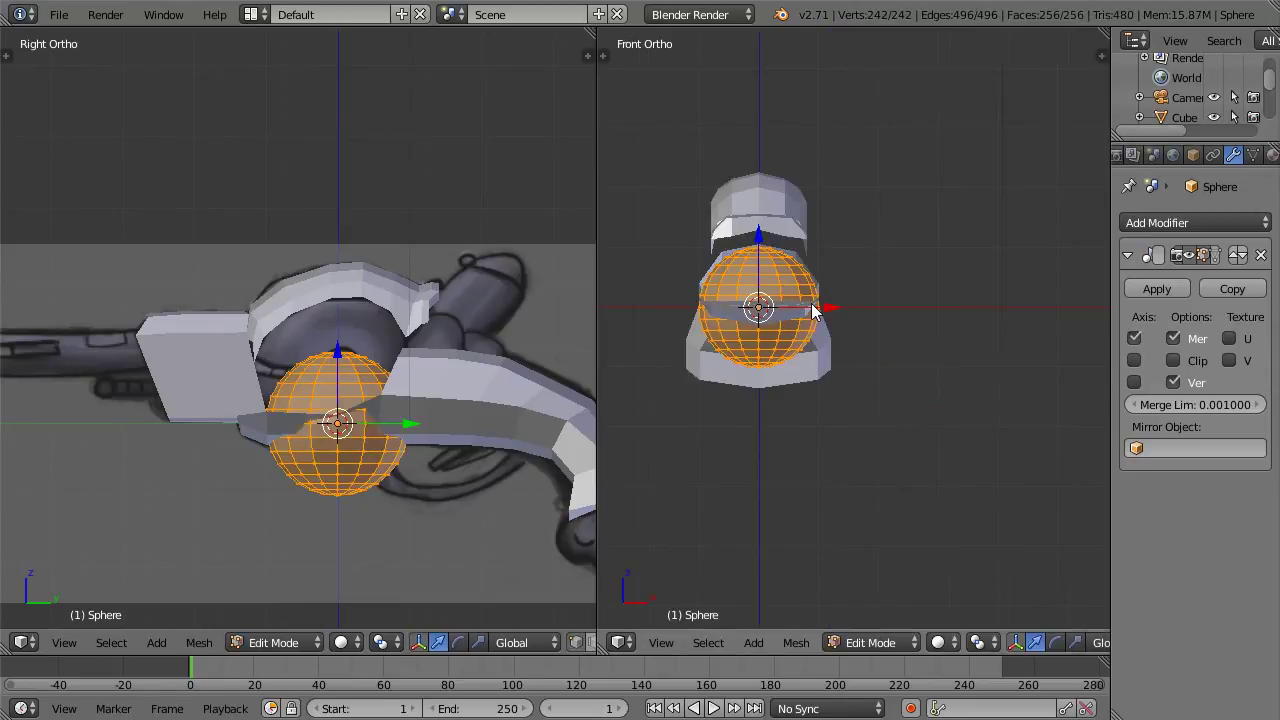
key("a")
key("z")
key("b")
left_click_drag(651, 205, 761, 428)
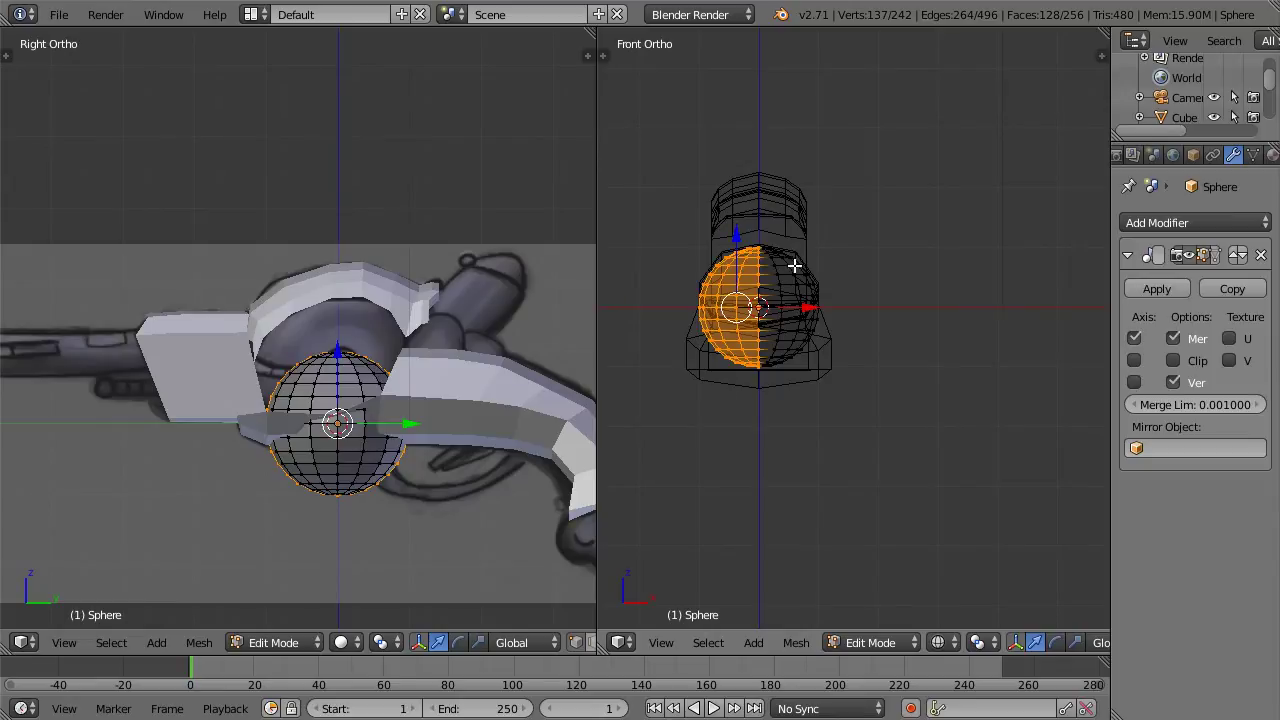
key("ctrl+KP_Subtract")
middle_click_drag(795, 265, 838, 336)
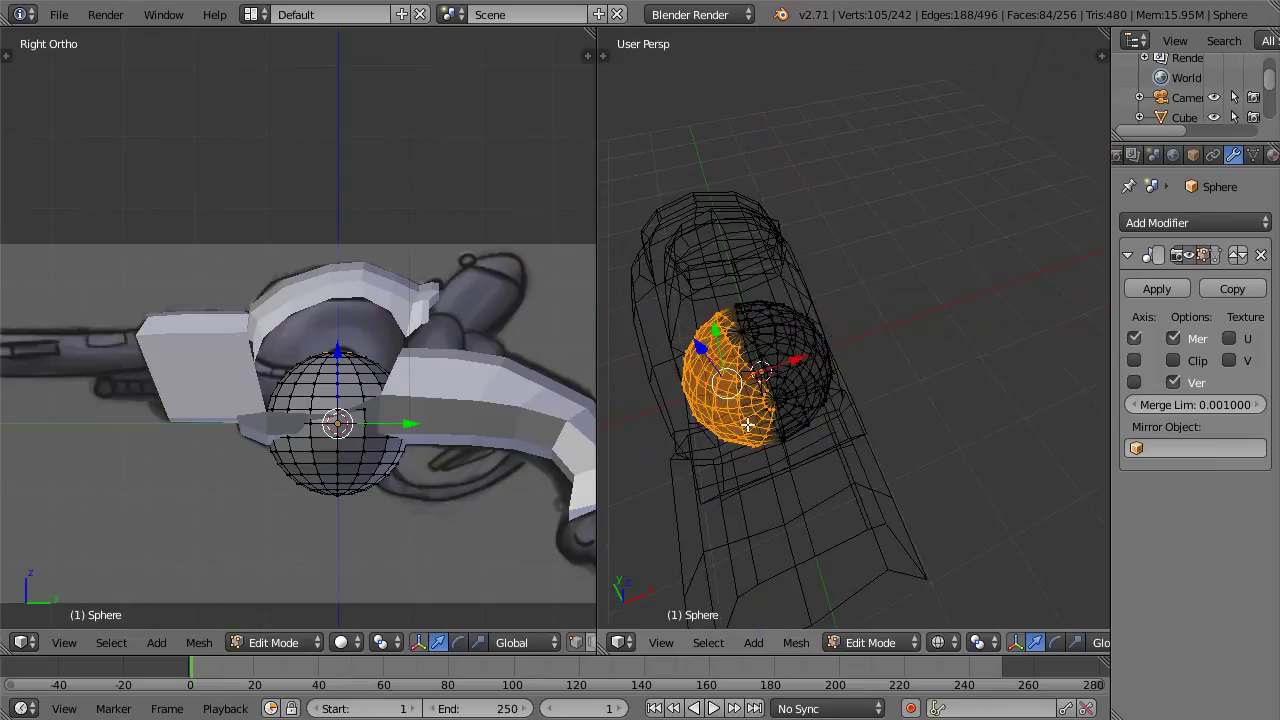
middle_click_drag(777, 427, 770, 364)
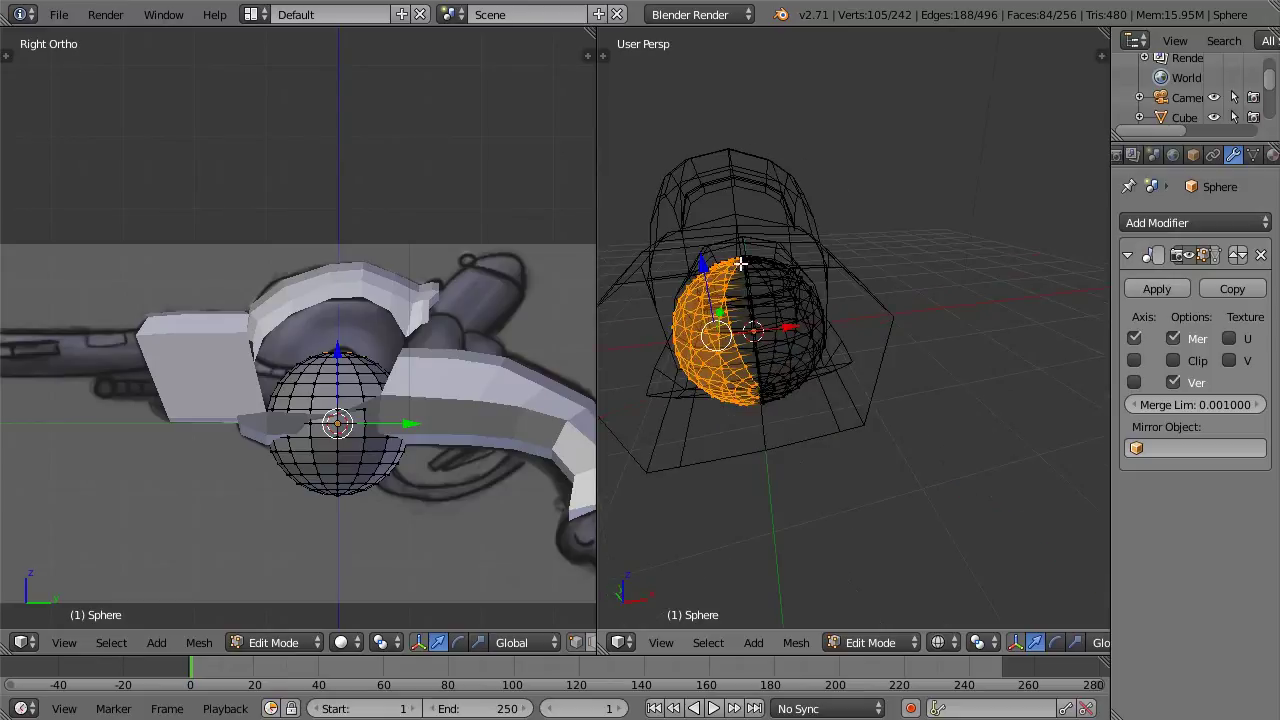
key("x")
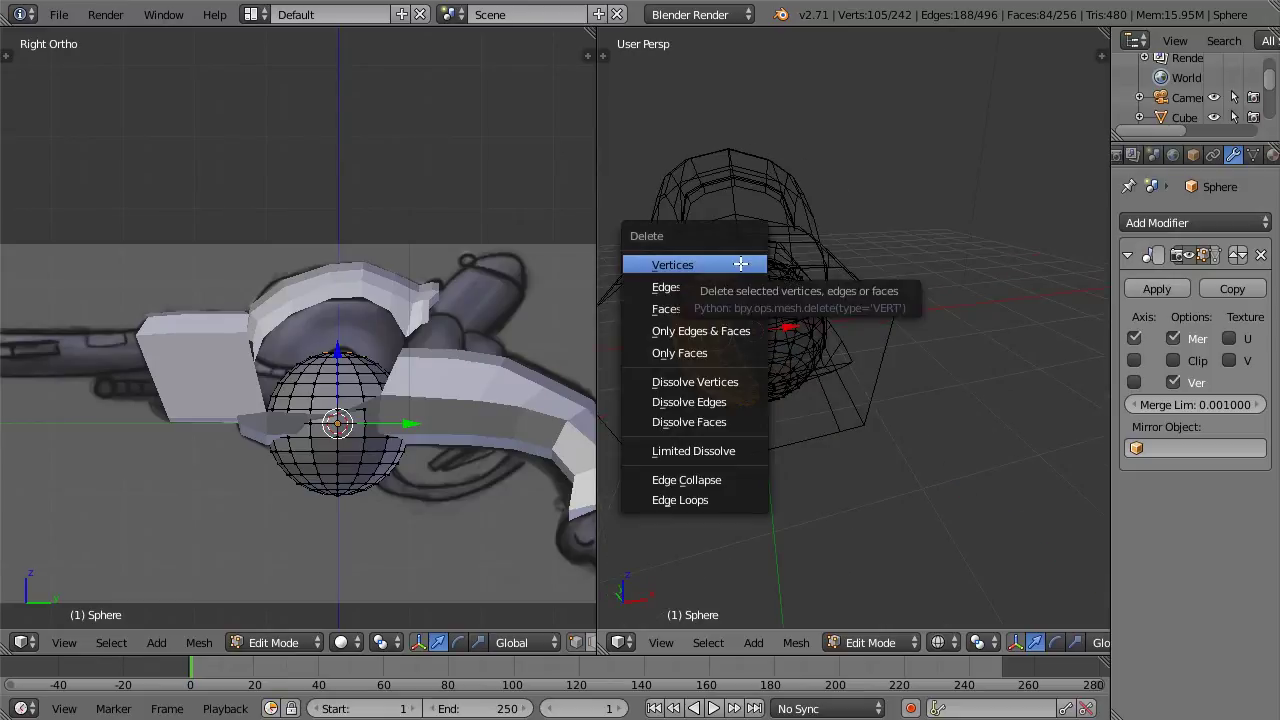
left_click(740, 263)
key("KP_1")
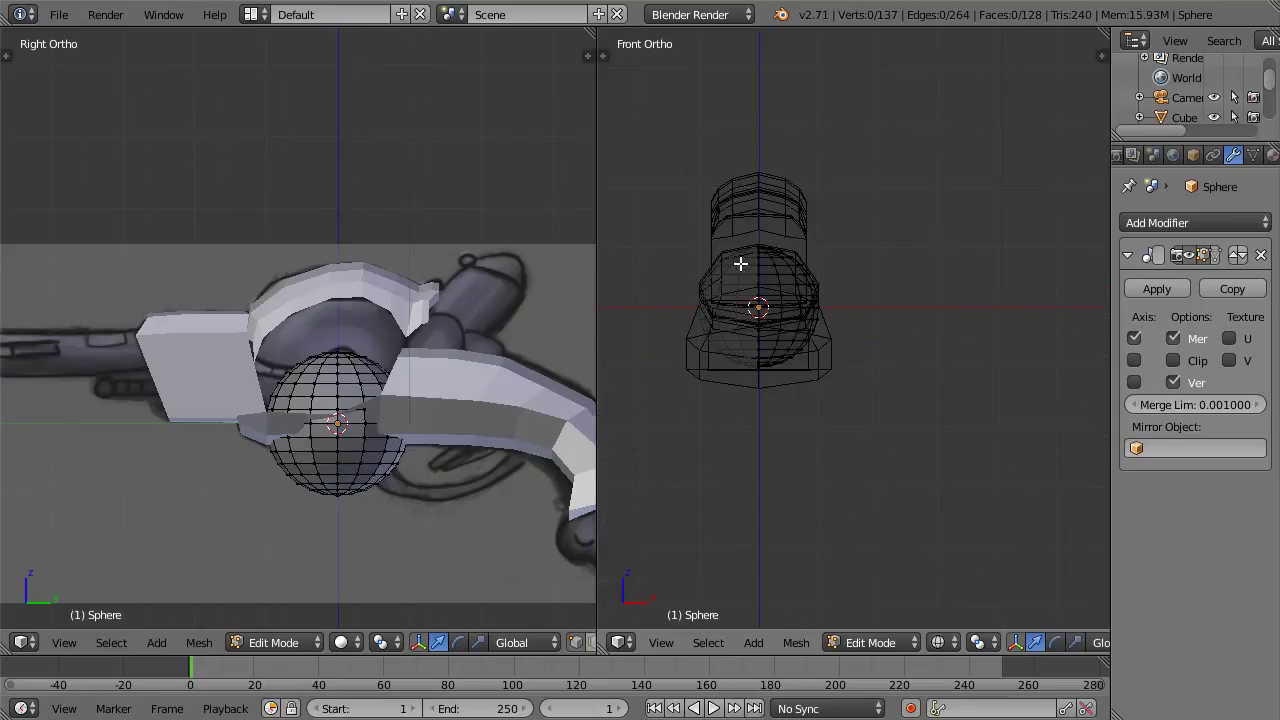
Step: Enable clipping on the sphere's Mirror modifier and check the selection of its center-seam vertices
left_click(1174, 360)
key("a")
key("a")
key("b")
left_click_drag(729, 224, 764, 405)
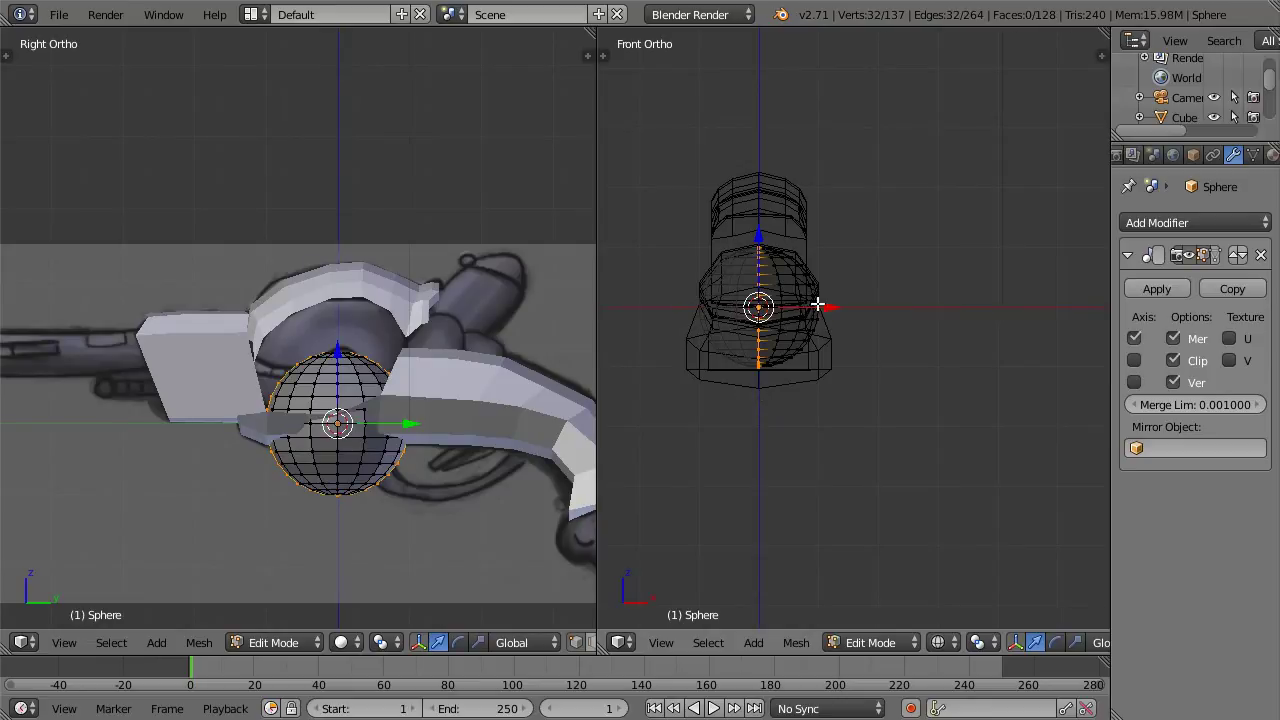
scroll(820, 301, "up", 2)
key("a")
key("z")
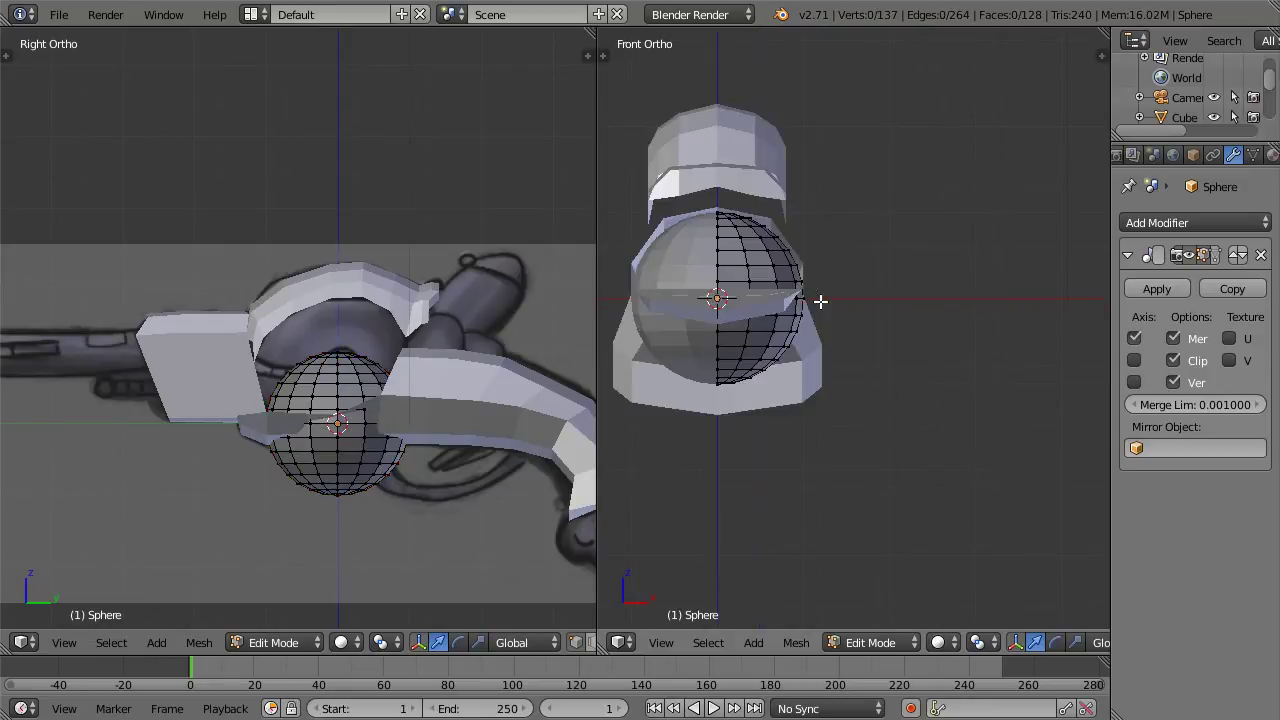
Step: Rotate the whole half-sphere mesh by 90° in the side view
key("KP_3")
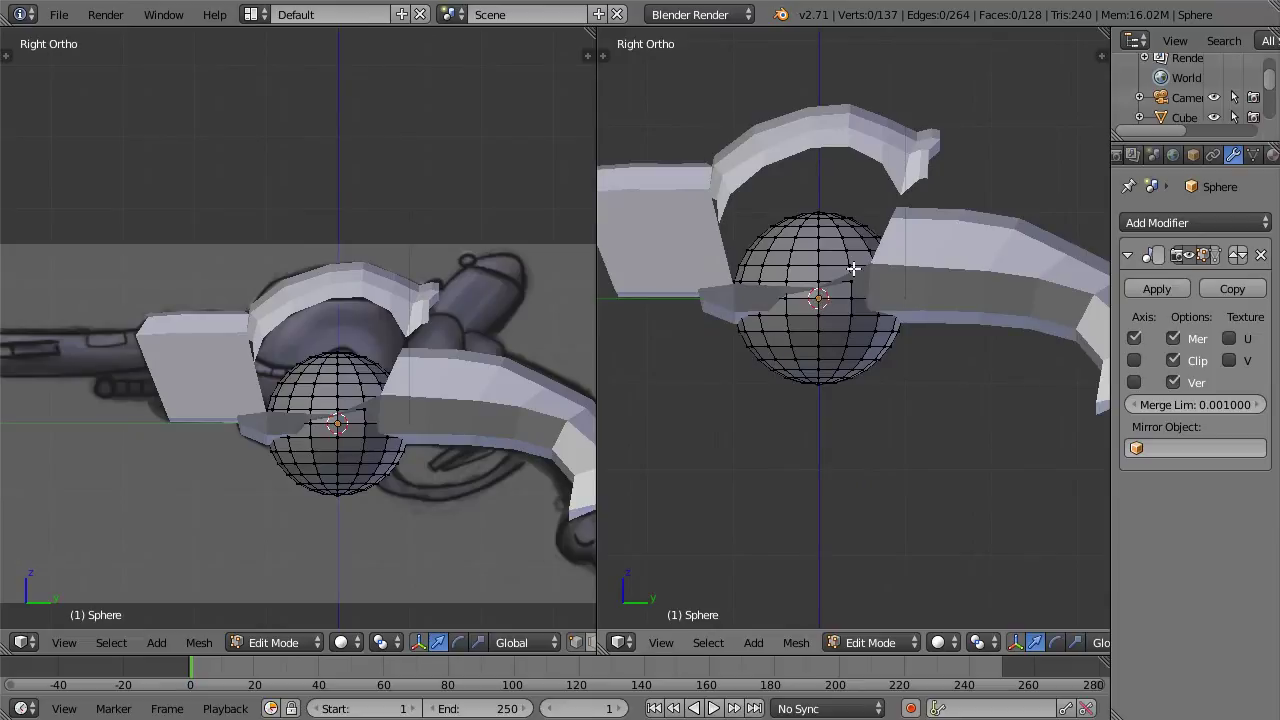
type("ar90")
key("Return")
Step: Move the sphere's mesh by about -0.1 in Y and 0.8 in Z into the arched housing and scale it to about 1.2
key("g")
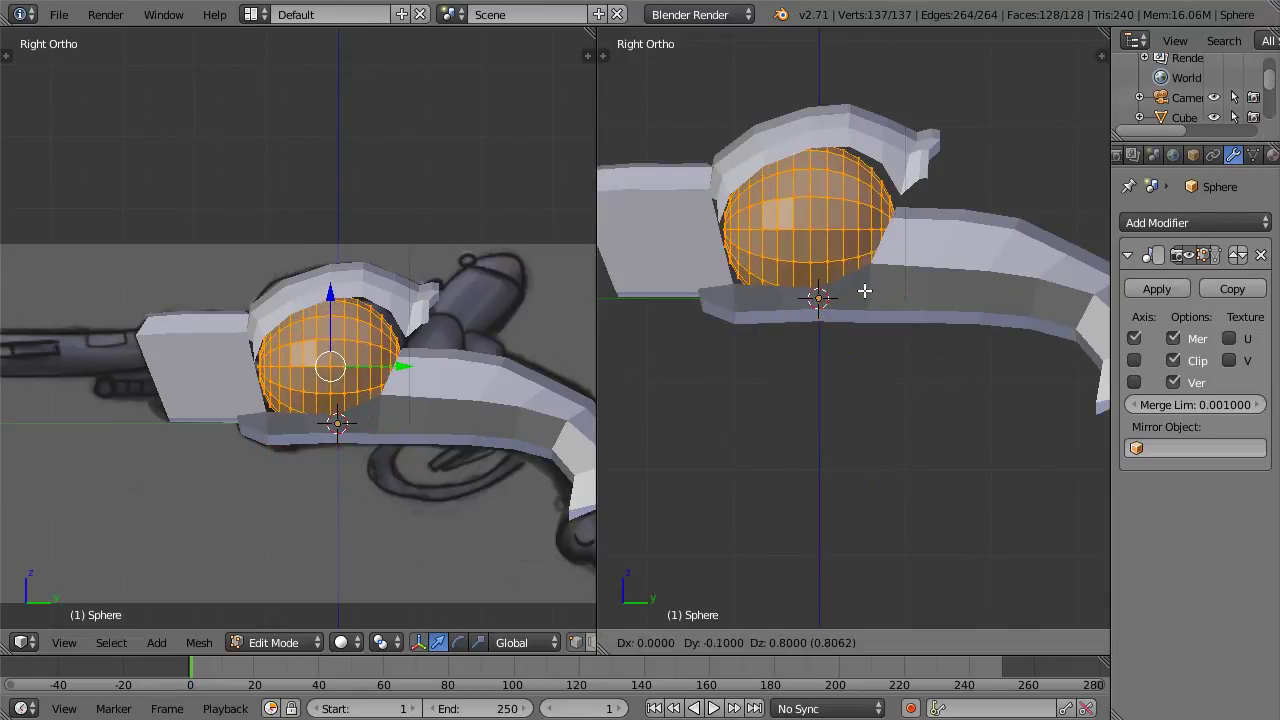
left_click(864, 291)
key("s")
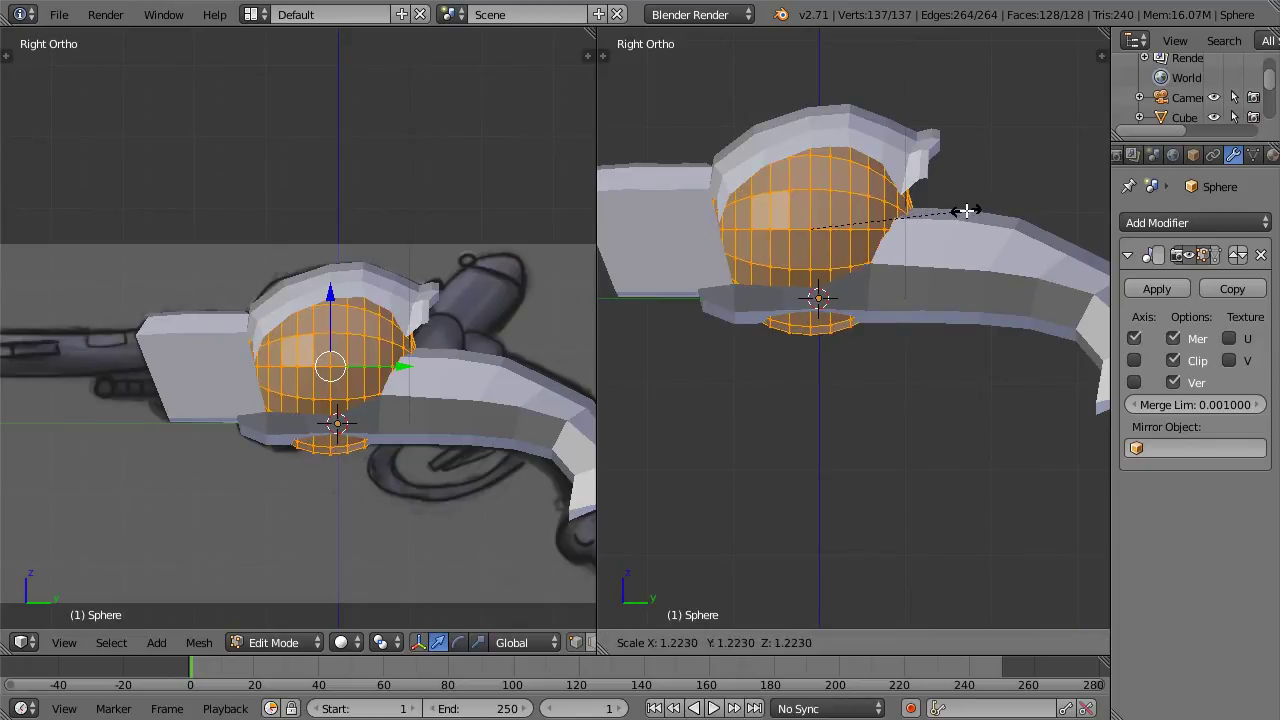
left_click(937, 227)
Step: Examine the sphere's fit in the housing from the front and over the side reference in wireframe, returning to Object Mode
key("KP_1")
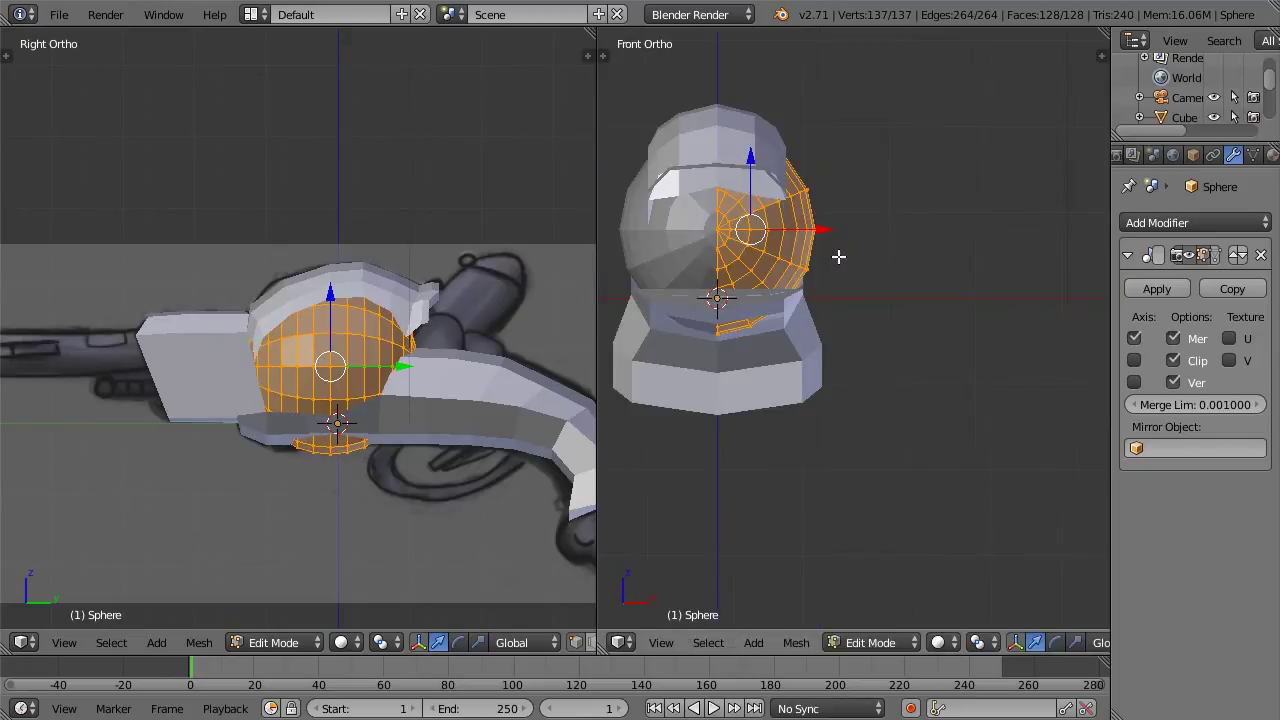
key("z")
key("z")
scroll(924, 202, "up", 2)
middle_click_drag(800, 213, 925, 278, "shift")
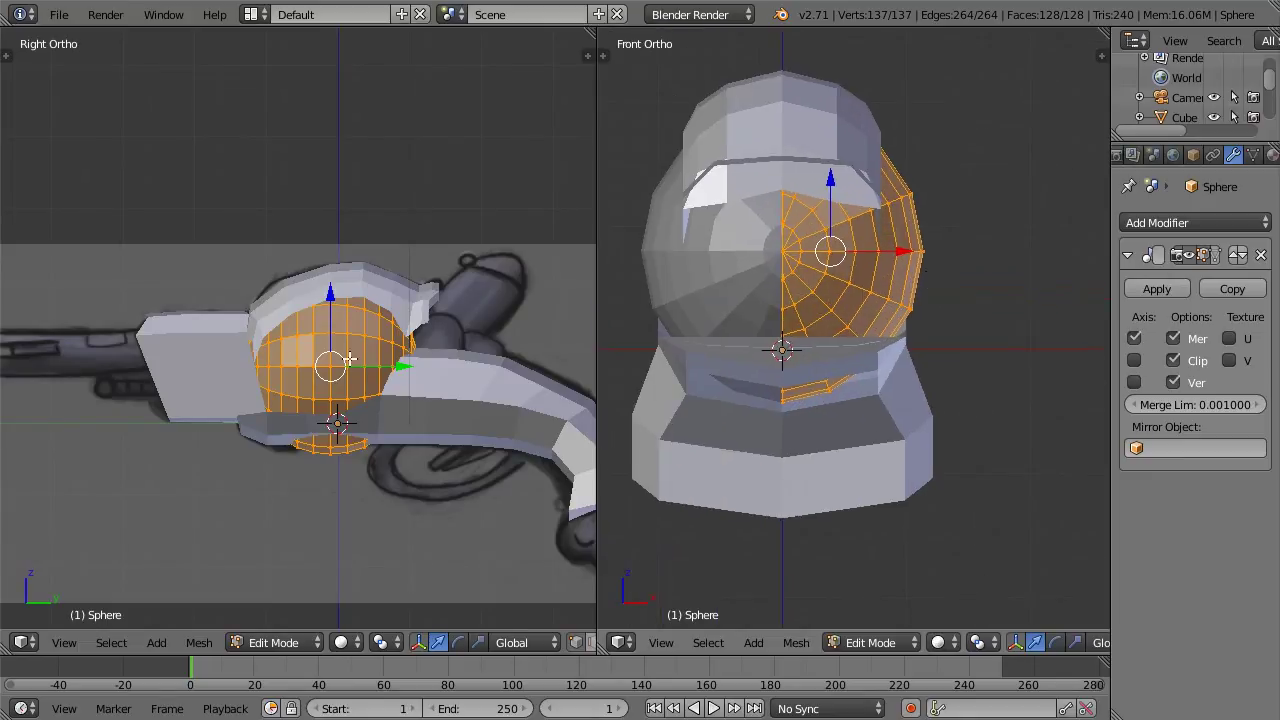
scroll(366, 361, "up", 2)
key("z")
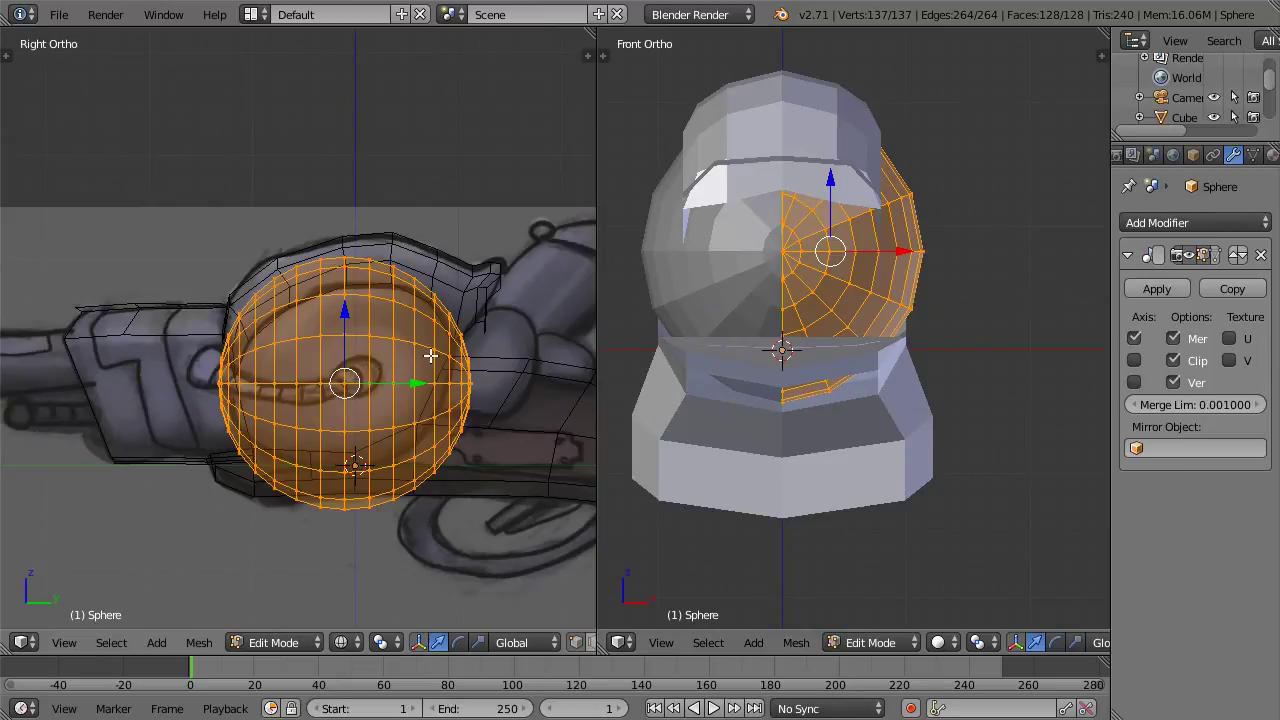
key("Tab")
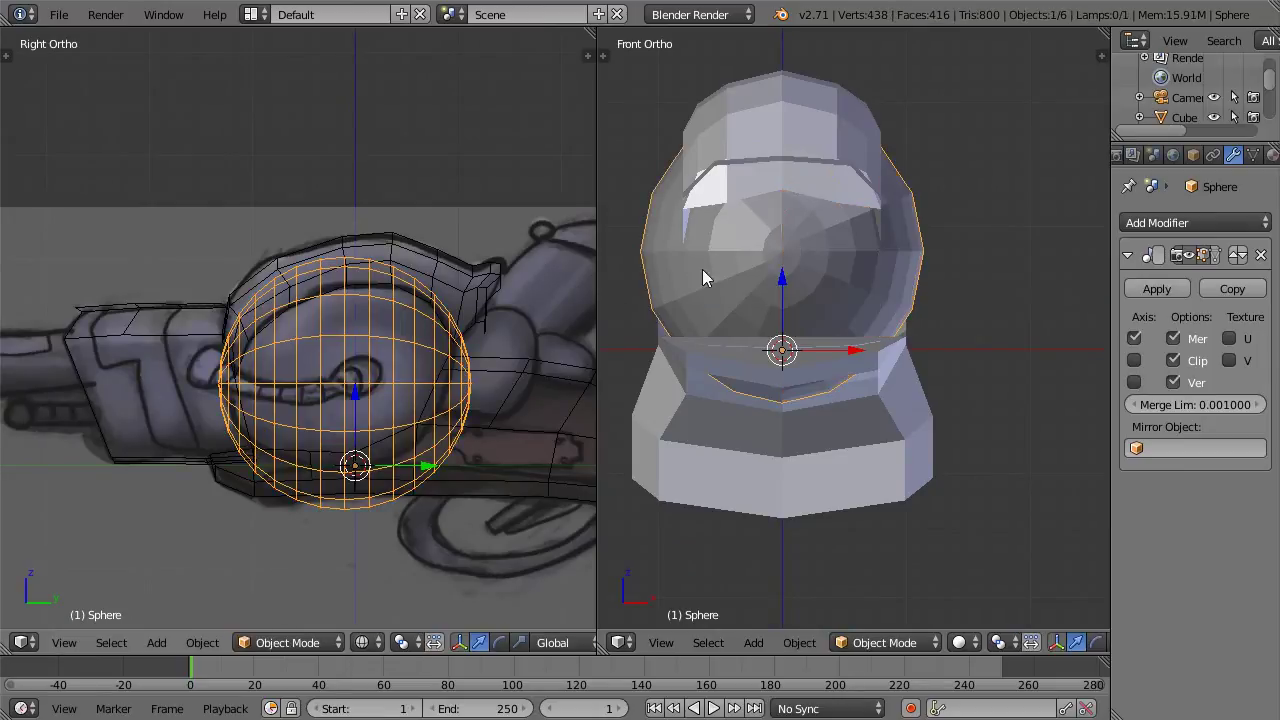
scroll(872, 241, "down", 3)
middle_click_drag(877, 240, 801, 262)
middle_click_drag(935, 250, 849, 199)
Step: Select the arched housing and open its mesh for editing in the front view
right_click(849, 199)
key("Tab")
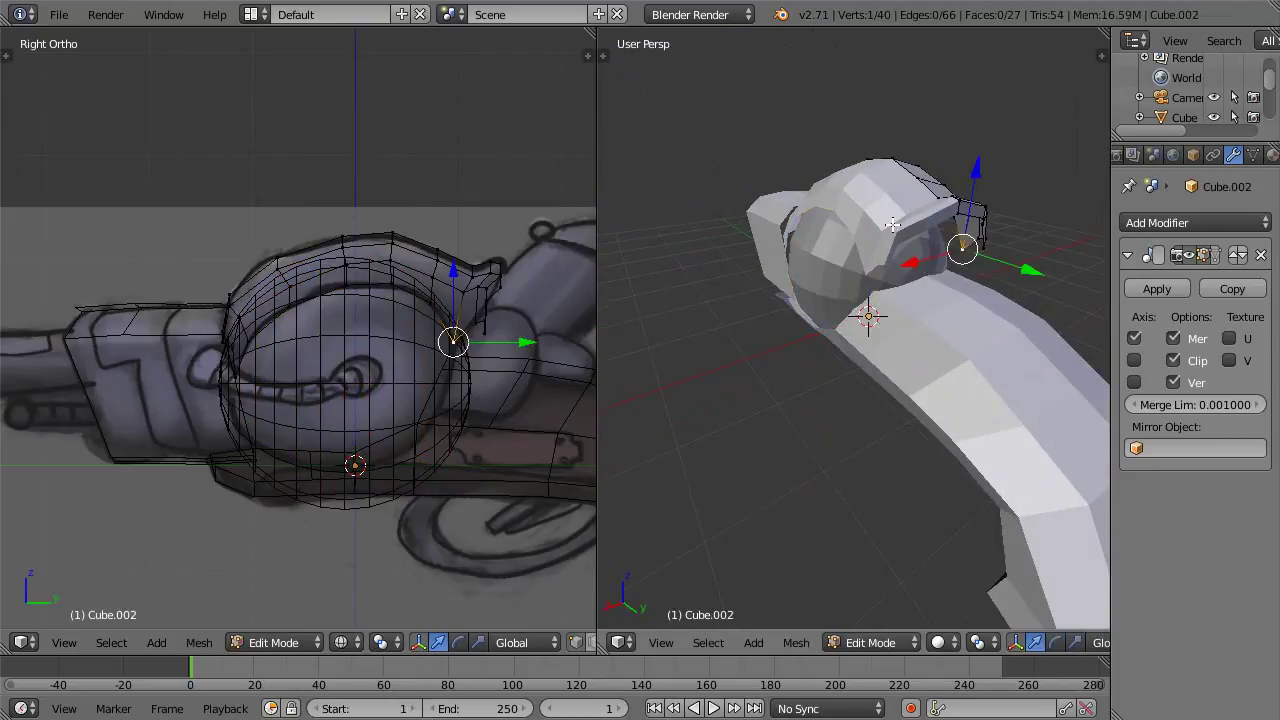
key("KP_1")
Step: Try to narrow the arched housing by moving its visible side vertices about 0.14 inward along X
key("a")
key("b")
left_click_drag(714, 158, 791, 302)
key("g")
key("x")
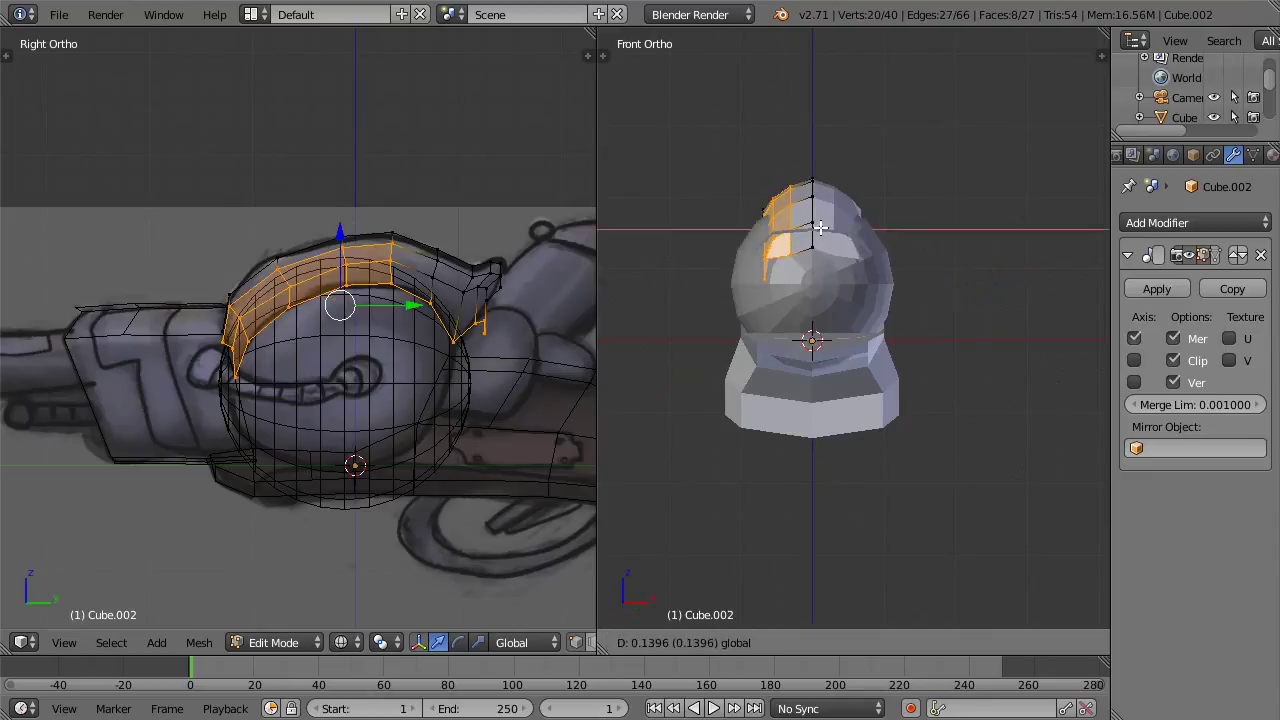
left_click(821, 228)
key("z")
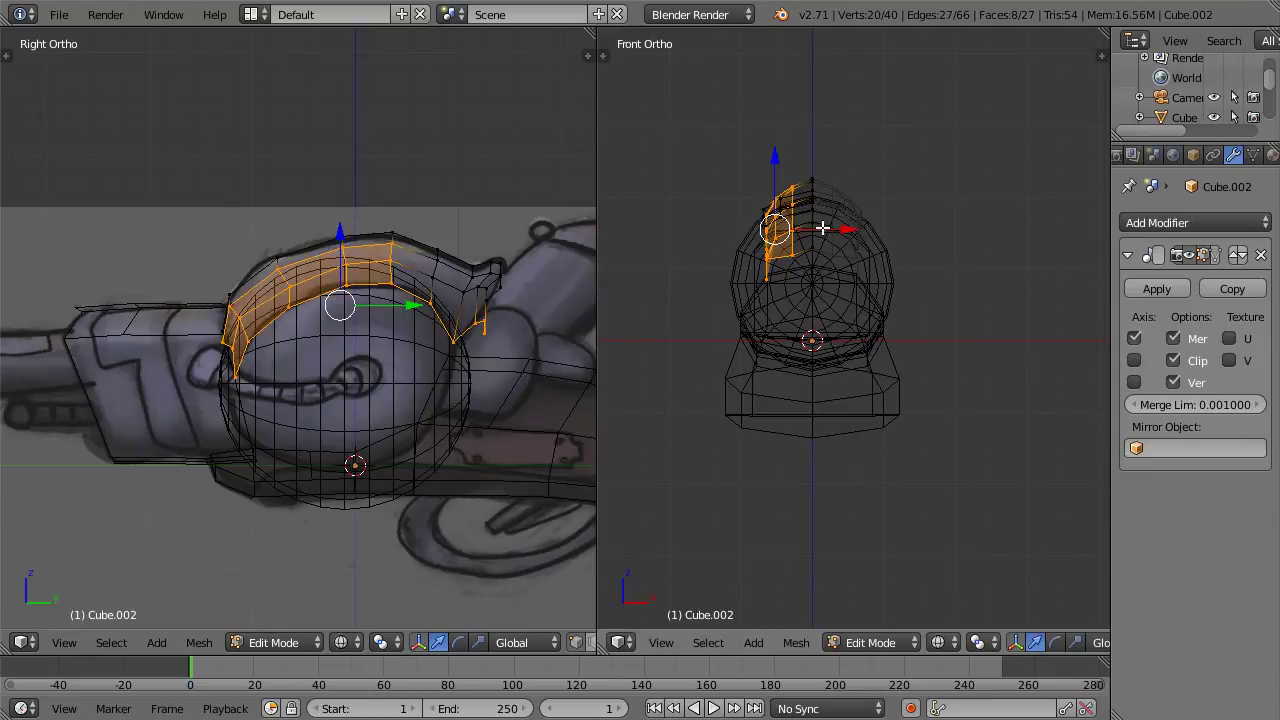
key("g")
key("x")
left_click(833, 226)
key("a")
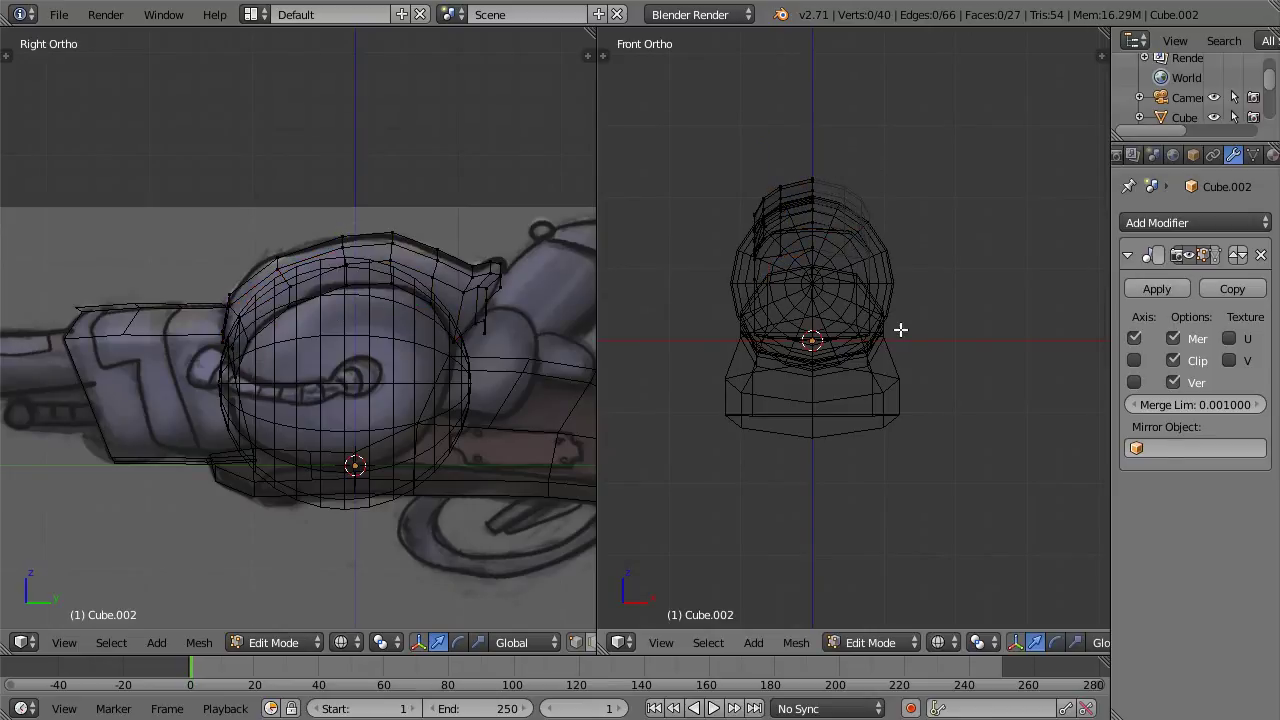
Step: Select all the housing's outer side vertices in wireframe and move them about 0.15 inward along X and slightly upward
key("b")
left_click_drag(712, 149, 793, 327)
key("g")
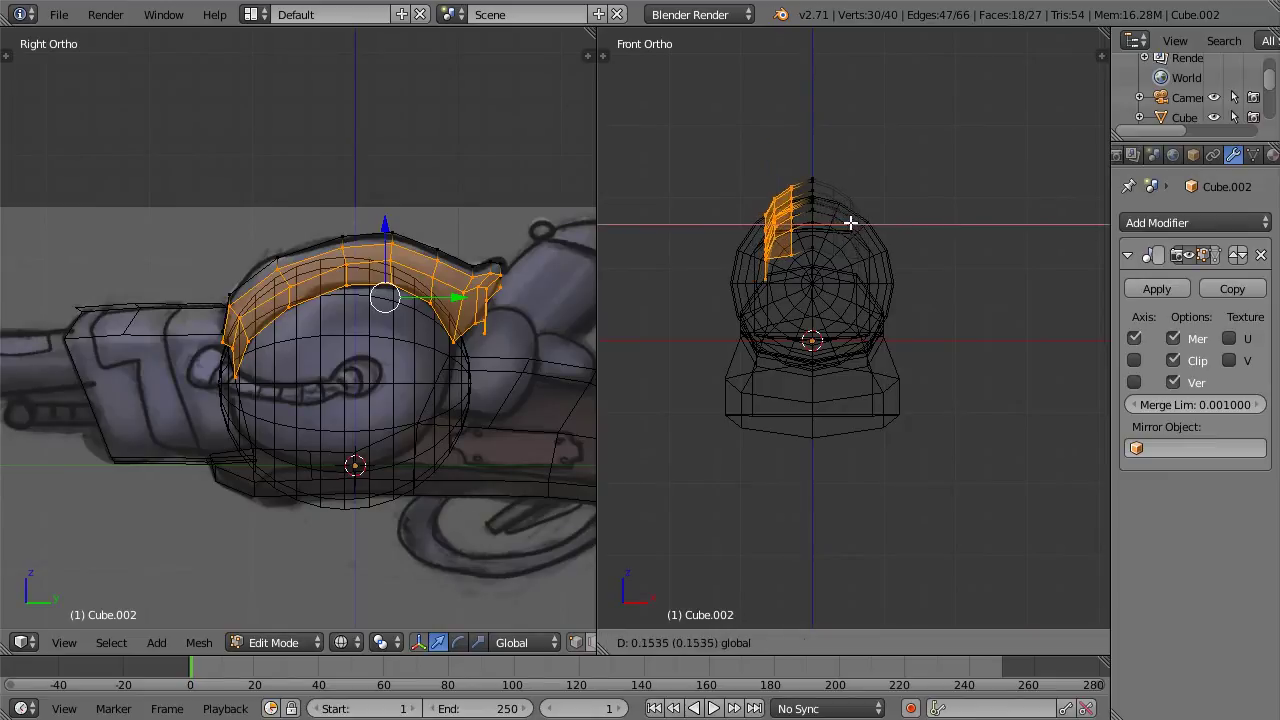
left_click(842, 198)
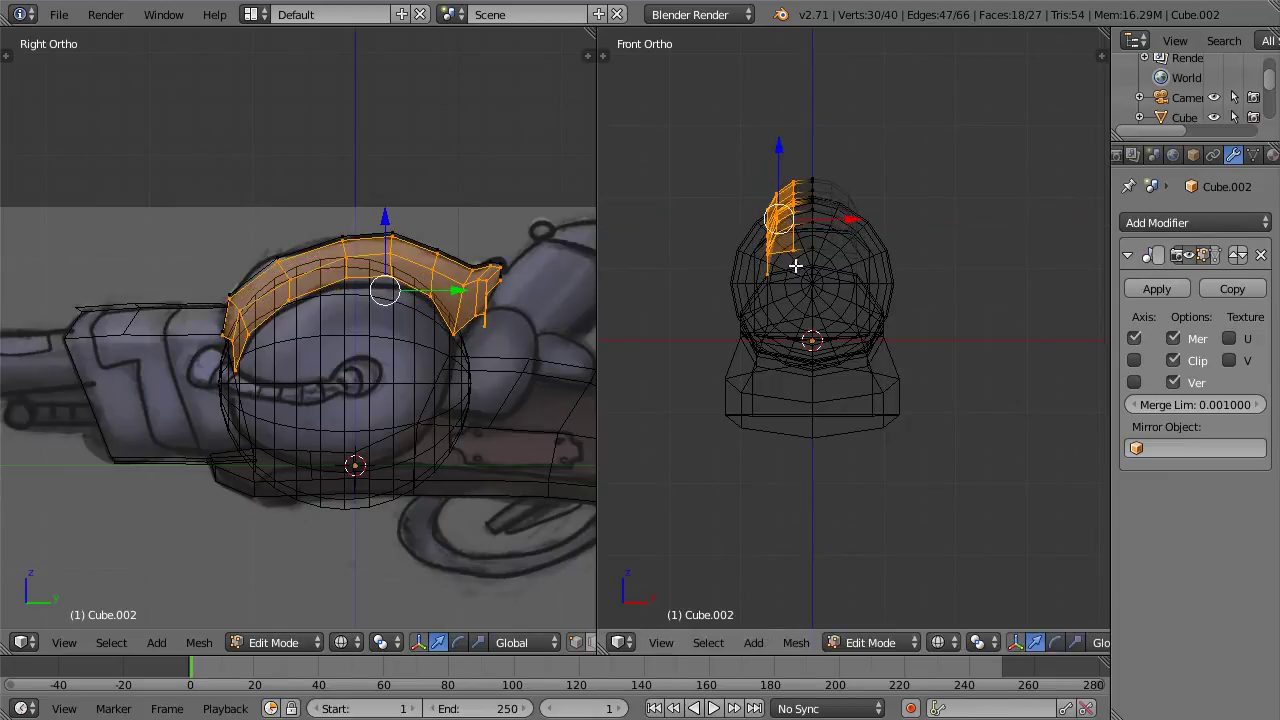
key("a")
key("z")
Step: Leave the housing, select the block in front of the wheel, and open its mesh for editing in the top view
middle_click_drag(754, 218, 858, 358)
middle_click_drag(795, 289, 864, 249)
middle_click_drag(963, 269, 868, 298)
key("Tab")
right_click(884, 393)
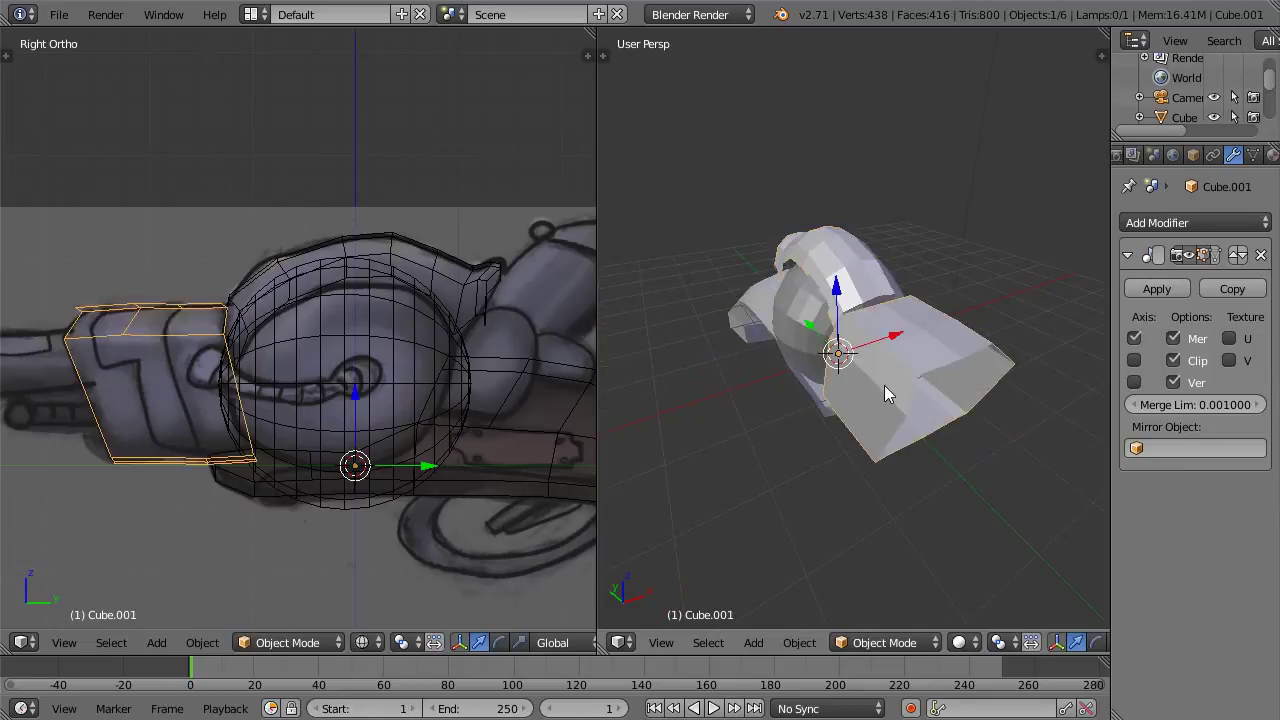
key("Tab")
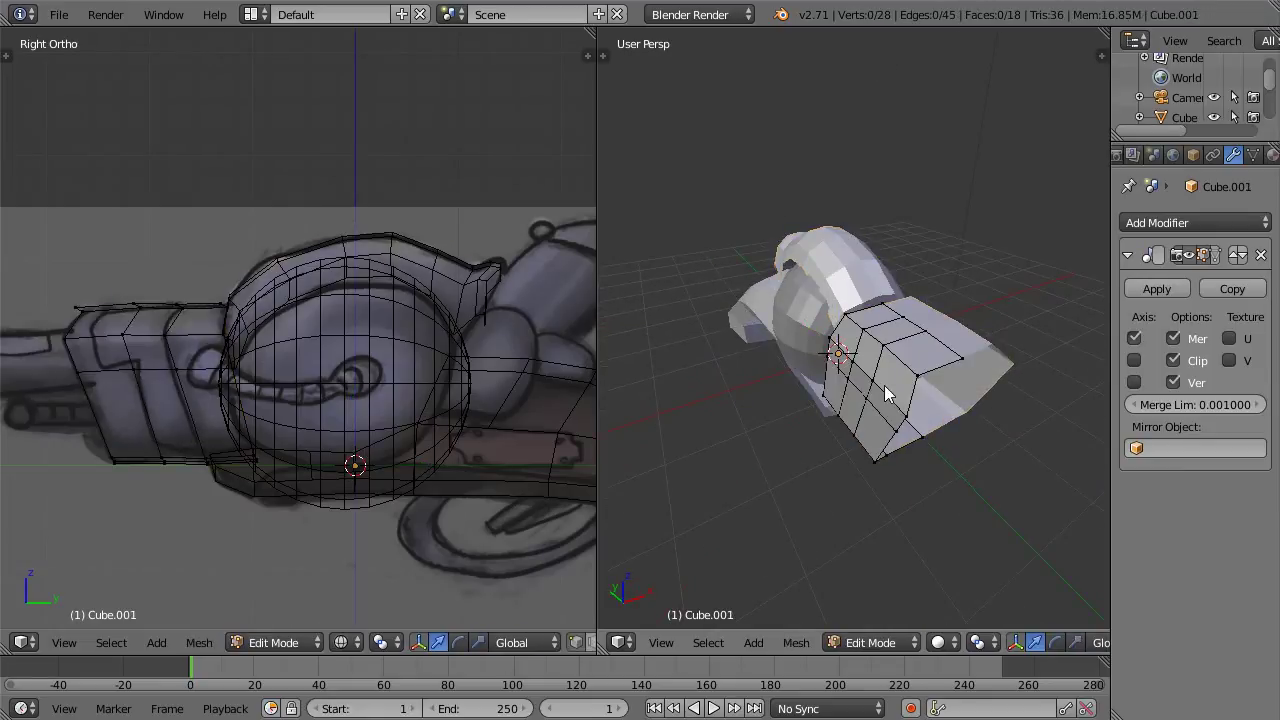
key("KP_3")
key("KP_7")
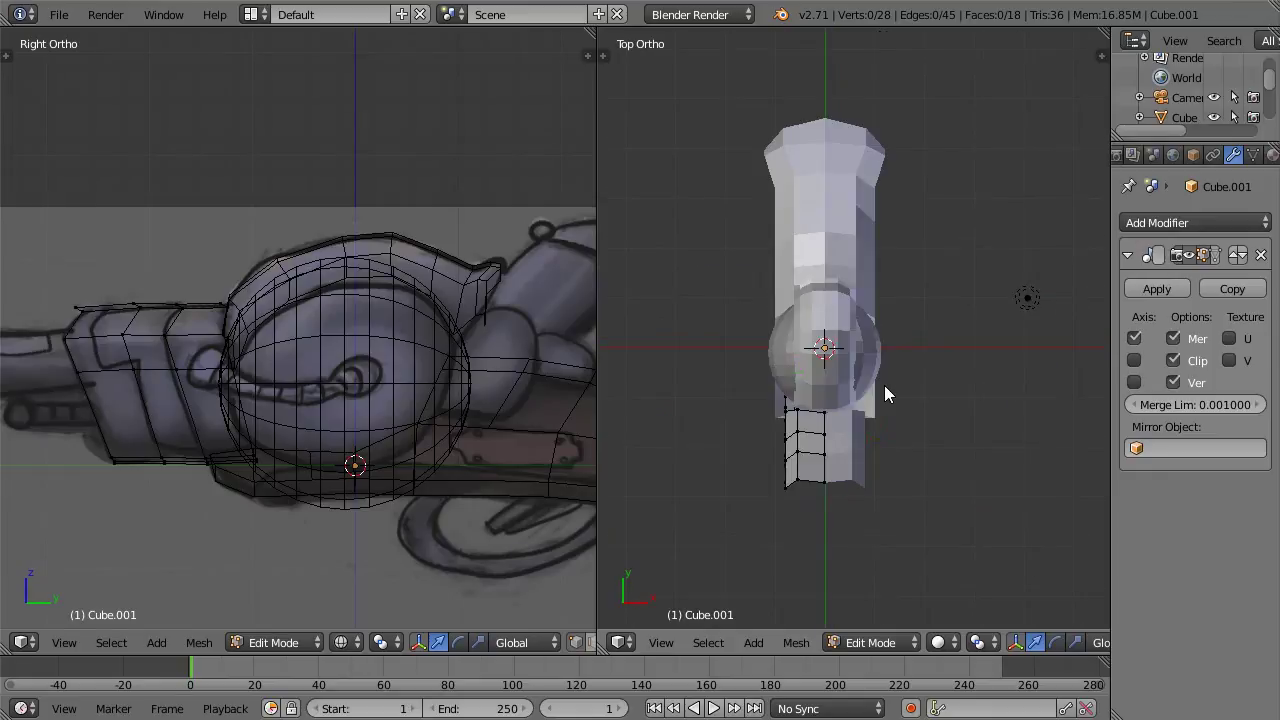
Step: Narrow the front block by moving its outer side vertices inward along X, and return to Object Mode in solid shading
key("a")
key("z")
key("a")
key("b")
left_click_drag(743, 357, 799, 520)
key("g")
key("x")
left_click(862, 452)
key("Tab")
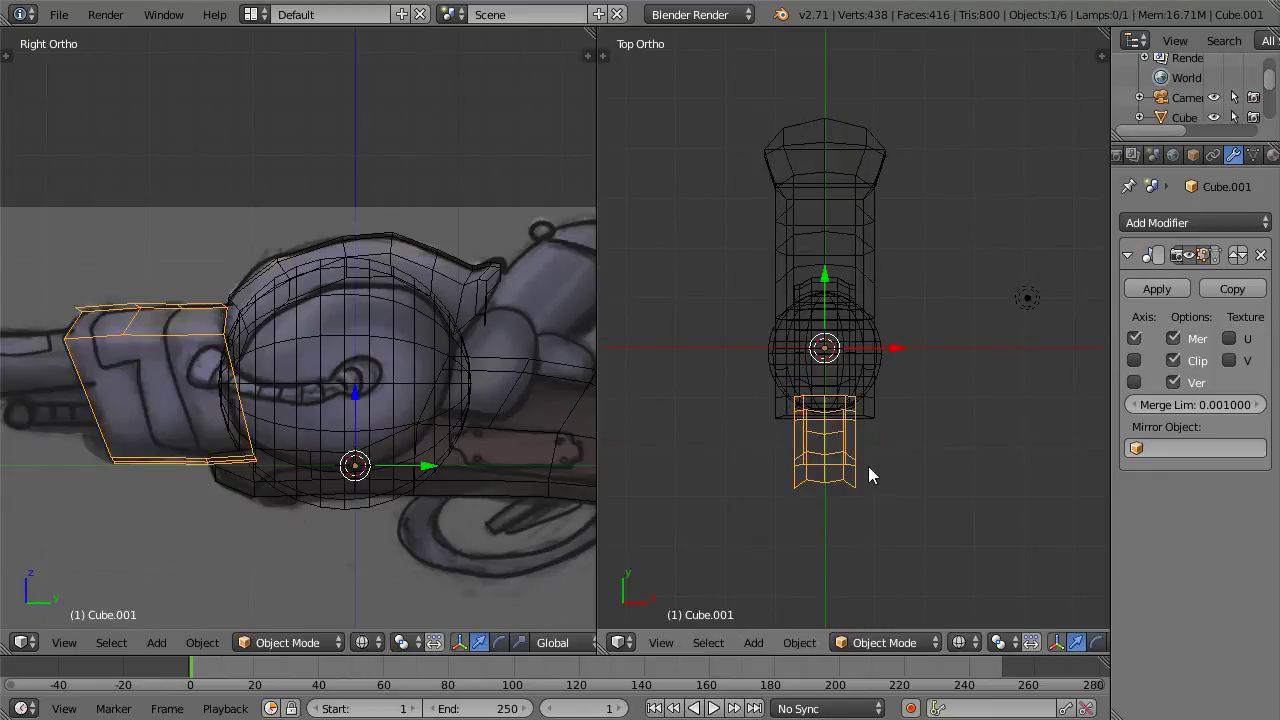
key("z")
Step: Add a cylinder at the 3D cursor in a maximized side view and set its vertices to 18
mouse_move(874, 431)
middle_mouse_down()
mouse_move(820, 307)
mouse_move(791, 288)
middle_mouse_up()
key("KP_1")
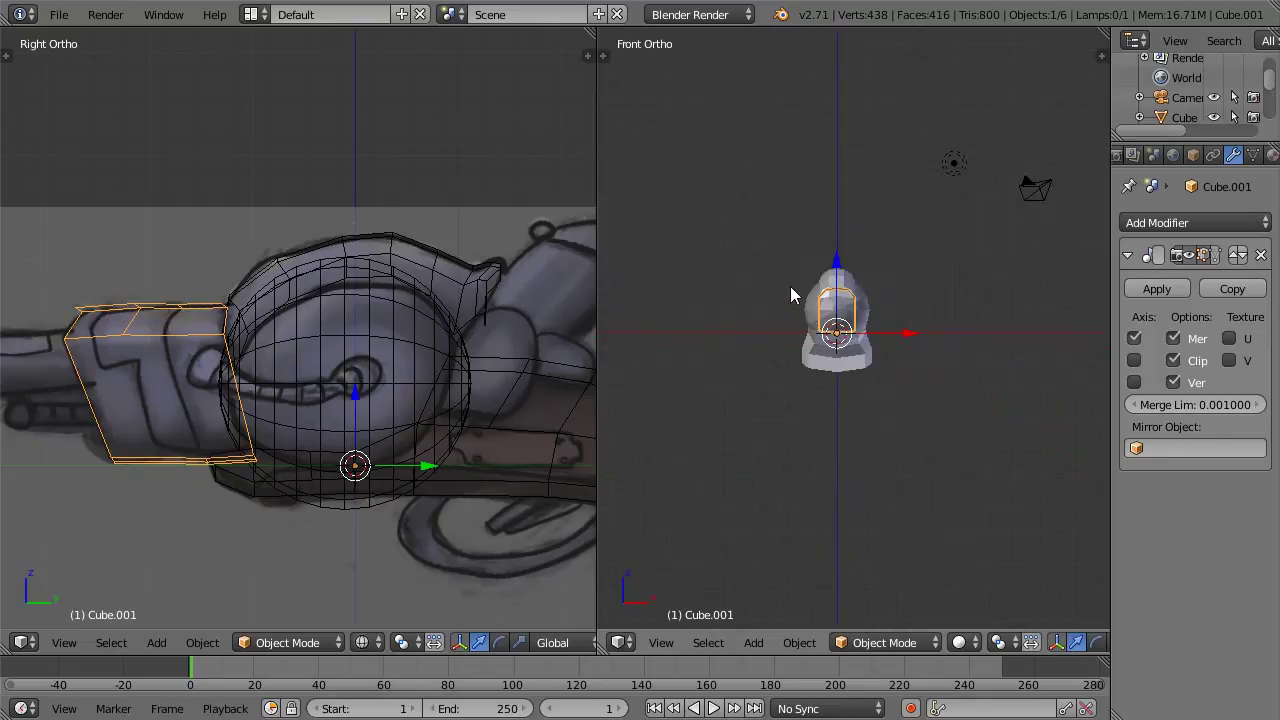
key("KP_3")
scroll(999, 362, "up", 2)
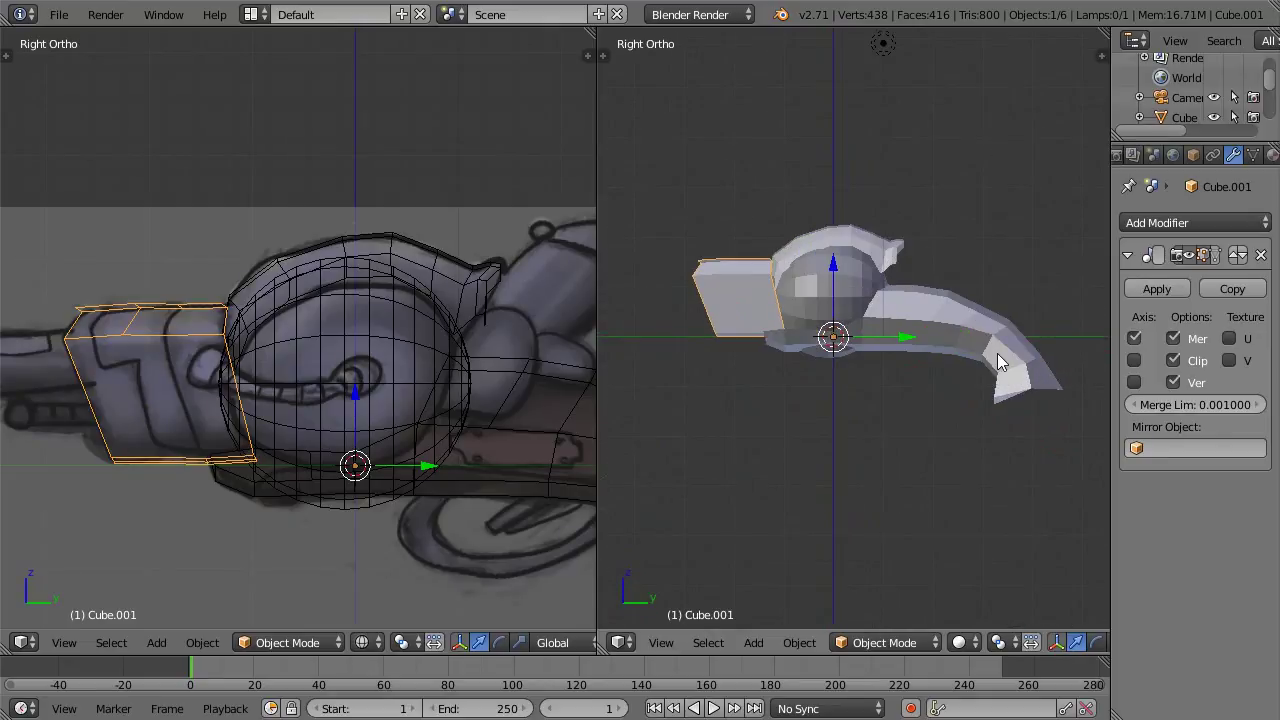
key("ctrl+Up")
key("shift+a")
mouse_move(997, 353)
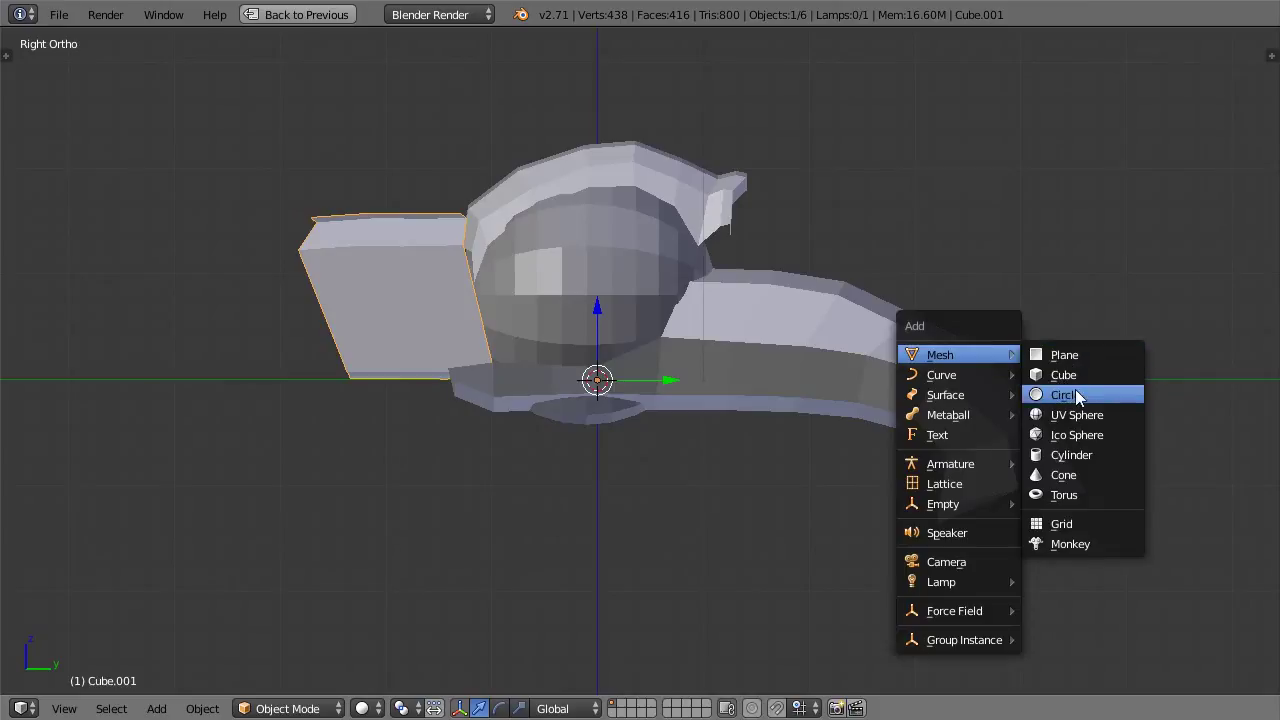
left_click(1072, 454)
key("t")
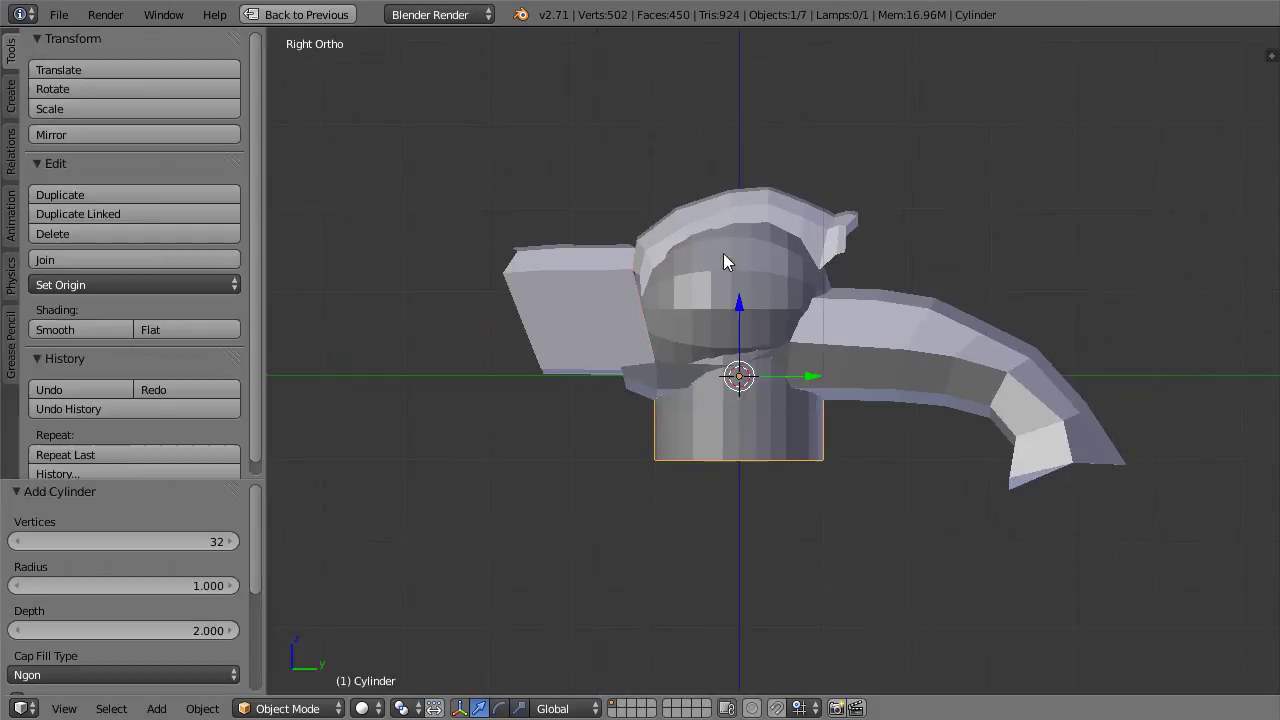
left_click(179, 539)
type("18")
key("Return")
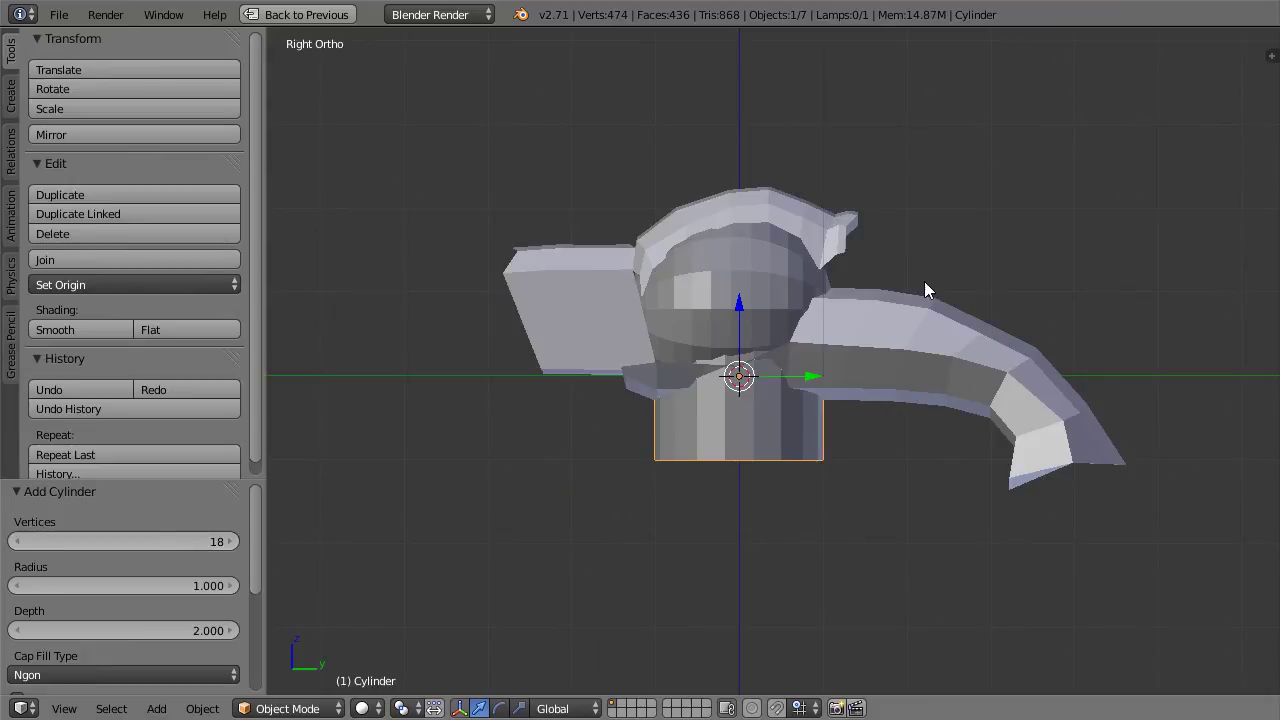
Step: Try to rotate the cylinder's mesh by 90° in the side view
key("Tab")
key("r")
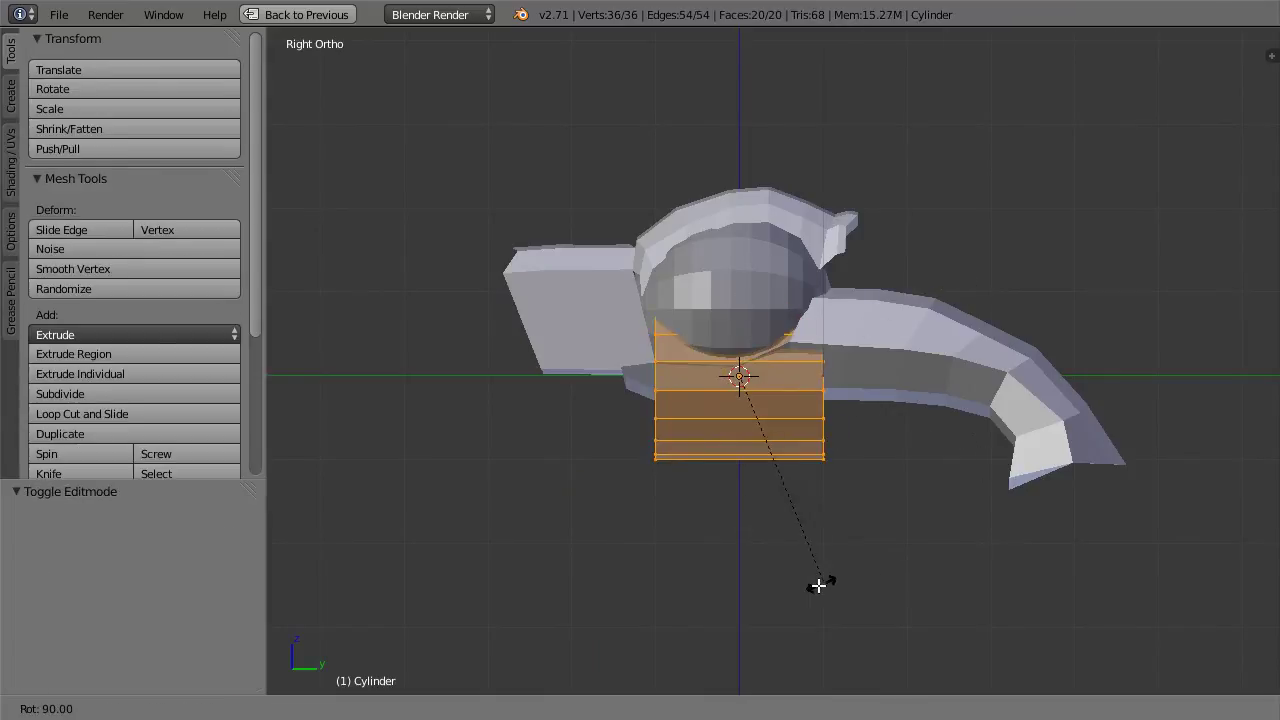
left_click(823, 583)
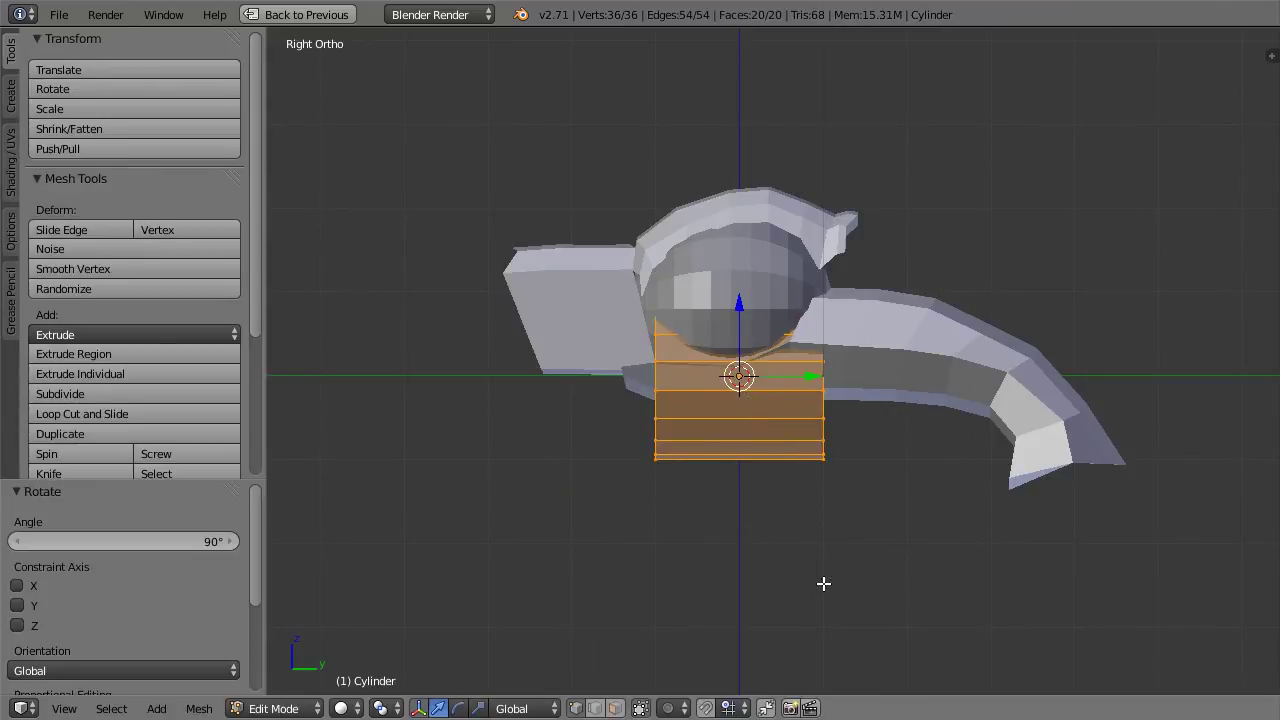
key("ctrl+z")
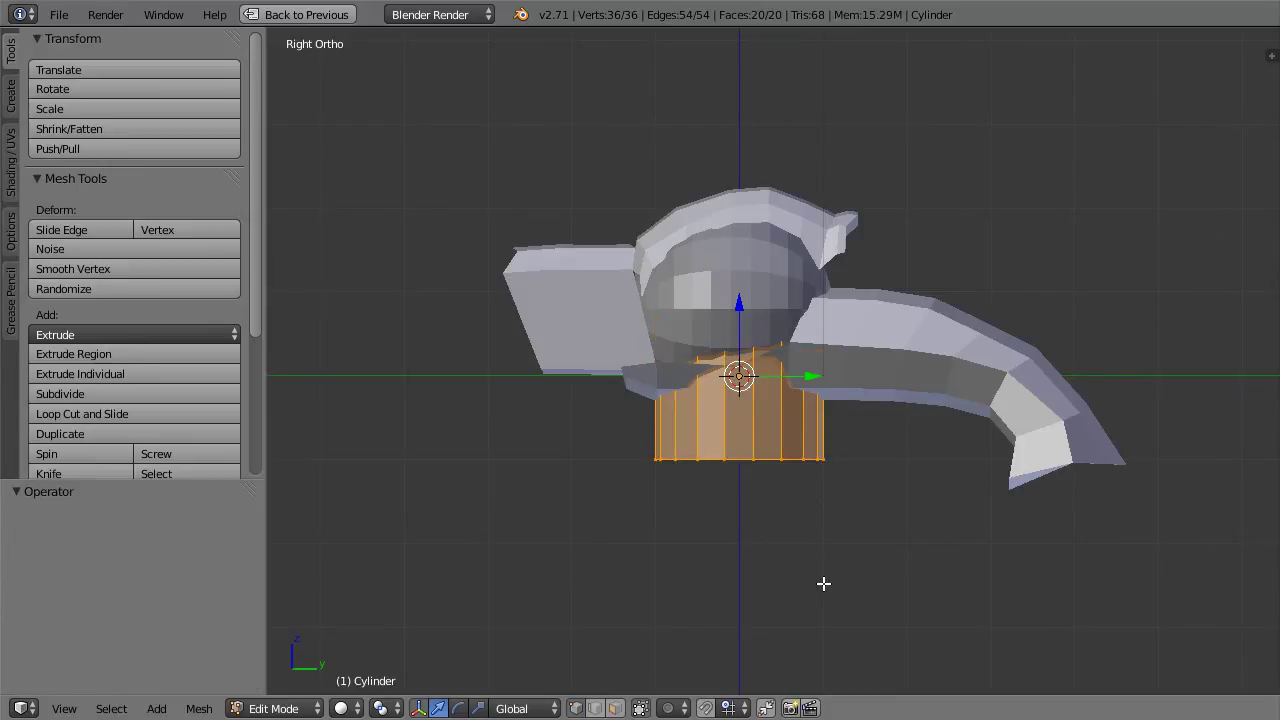
Step: Delete the cylinder's mesh and add a new cylinder with 16 vertices inside the same object
key("x")
left_click(823, 583)
key("shift+a")
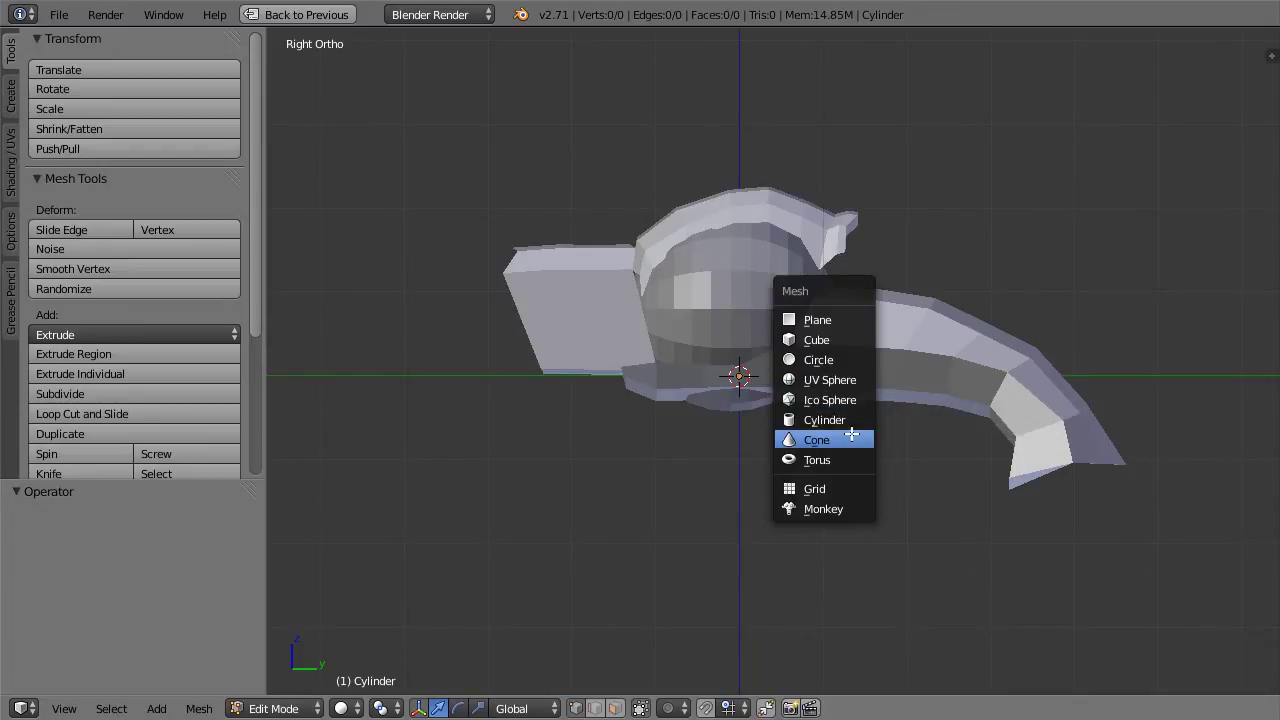
left_click(835, 420)
left_click(205, 546)
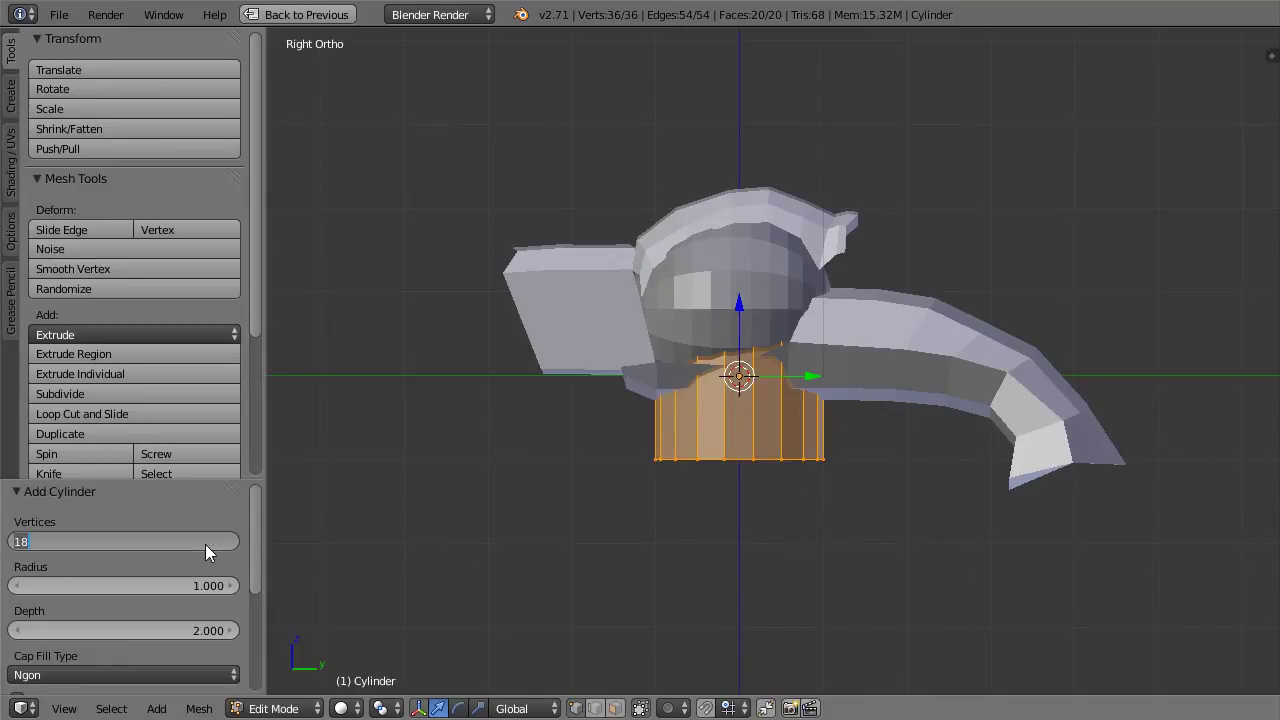
type("16")
key("Return")
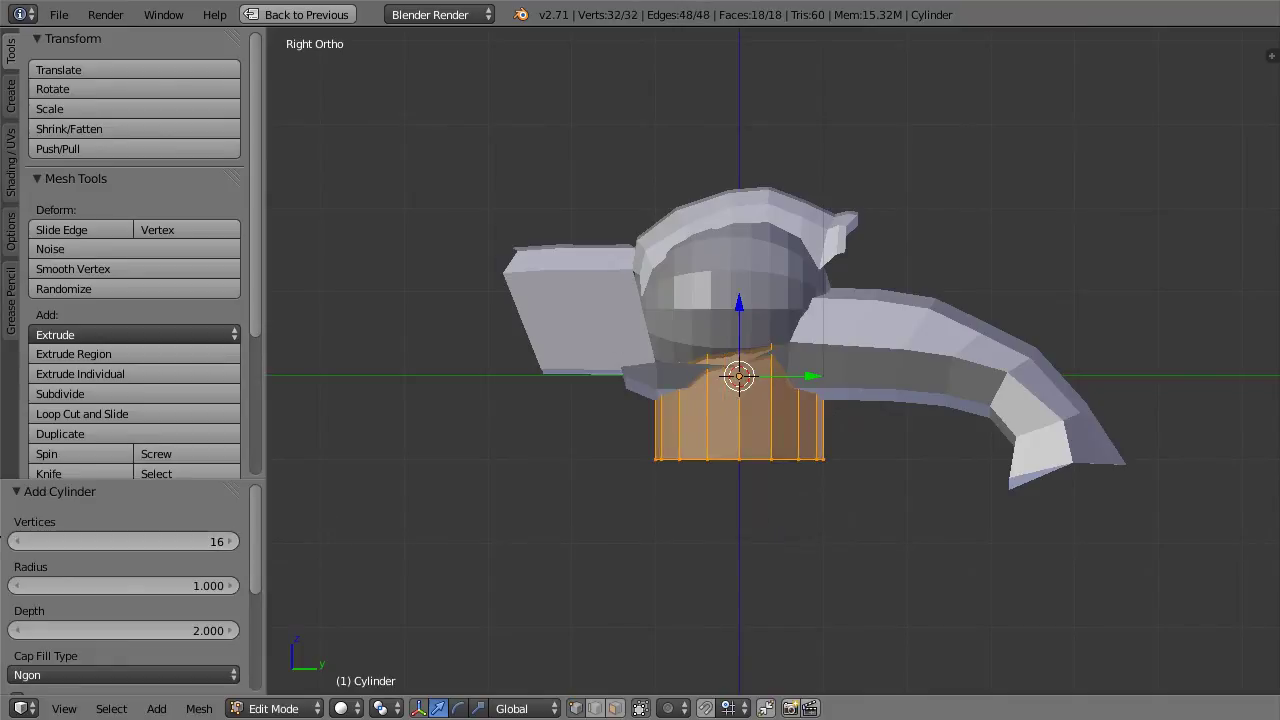
Step: Rotate the new cylinder's mesh by 90° in the side view so that it lies along the gun's length
key("Tab")
key("Tab")
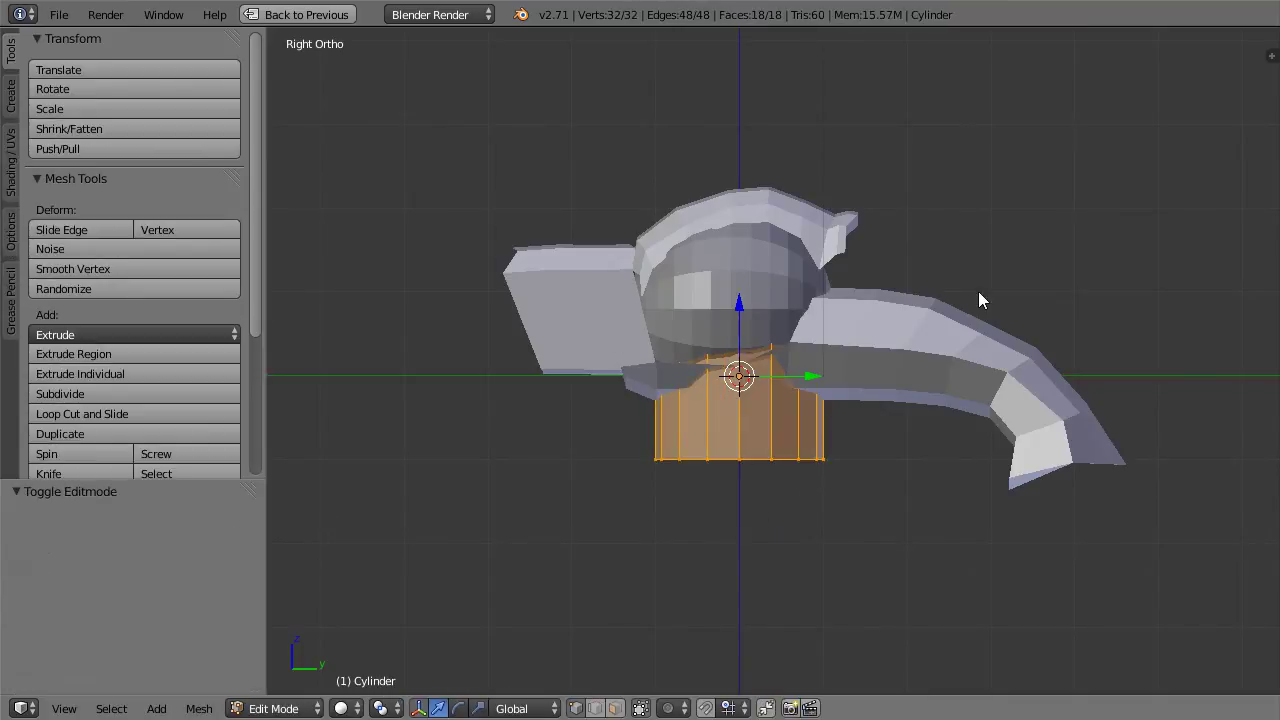
type("r90")
key("Return")
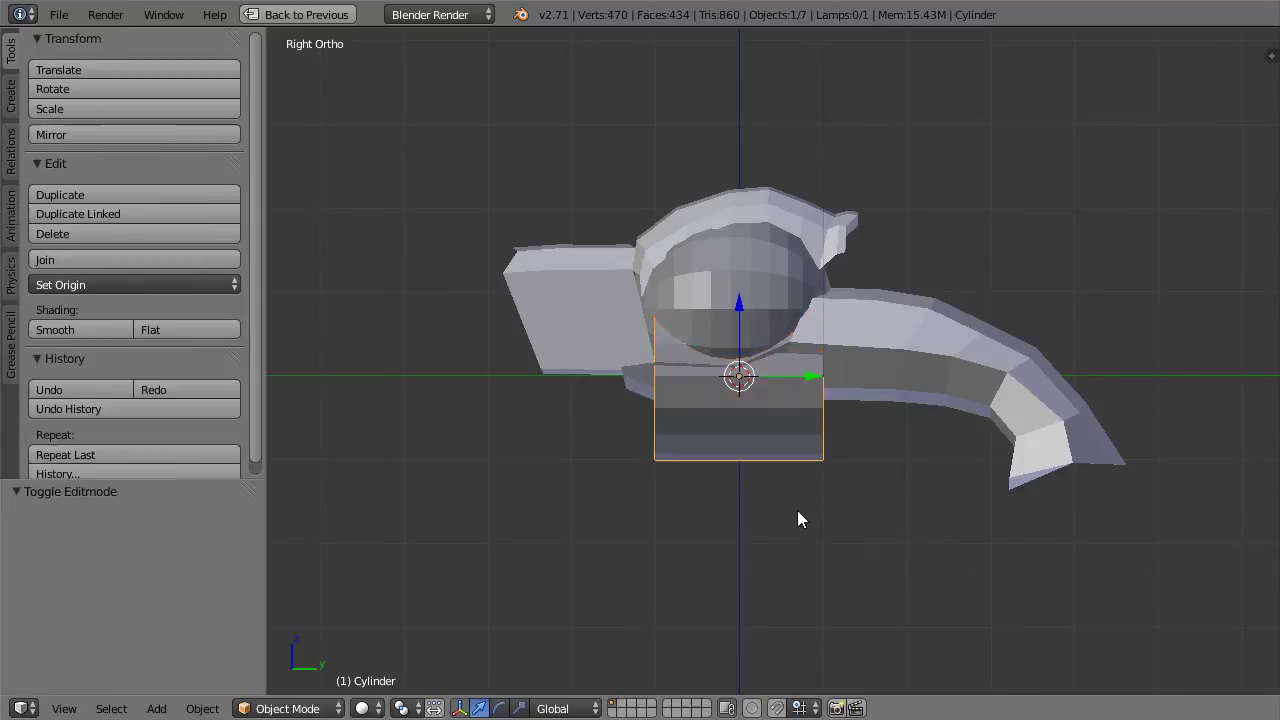
Step: Restore the split layout with the reference drawing in wireframe shading, and add a Mirror modifier to the cylinder
mouse_move(760, 372)
middle_mouse_down()
mouse_move(712, 372)
mouse_move(735, 401)
middle_mouse_up()
key("z")
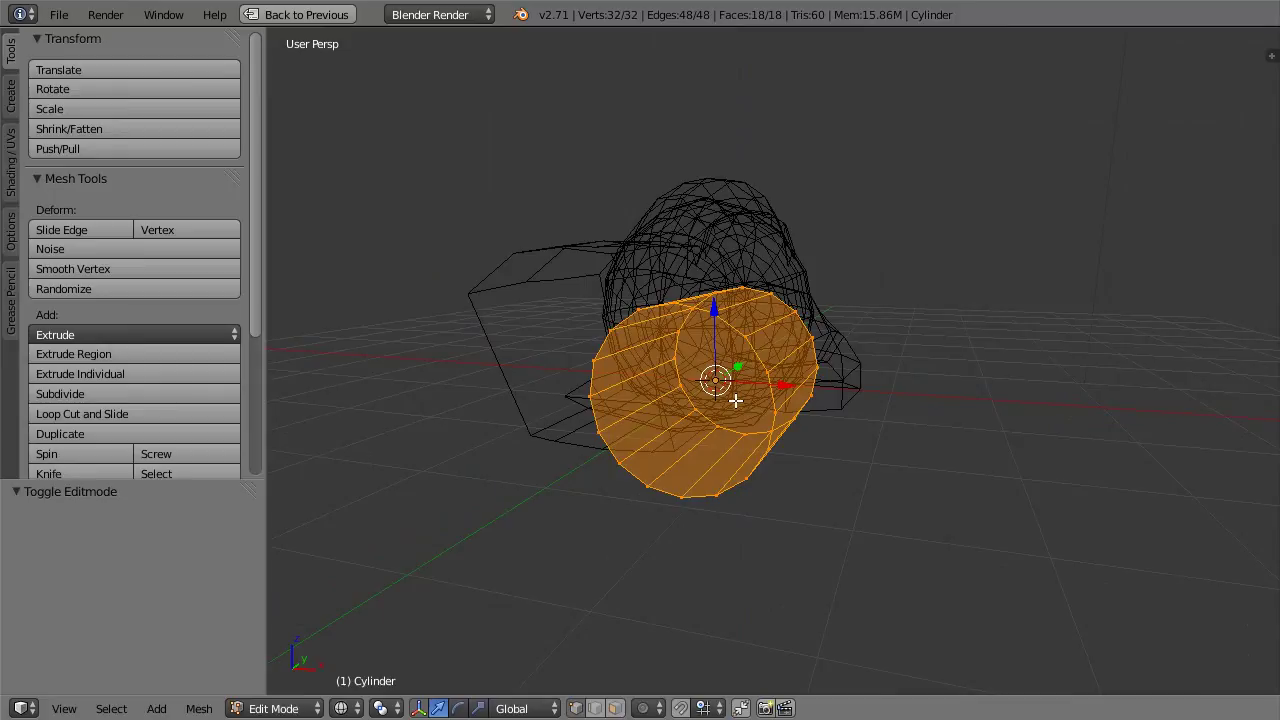
key("KP_2")
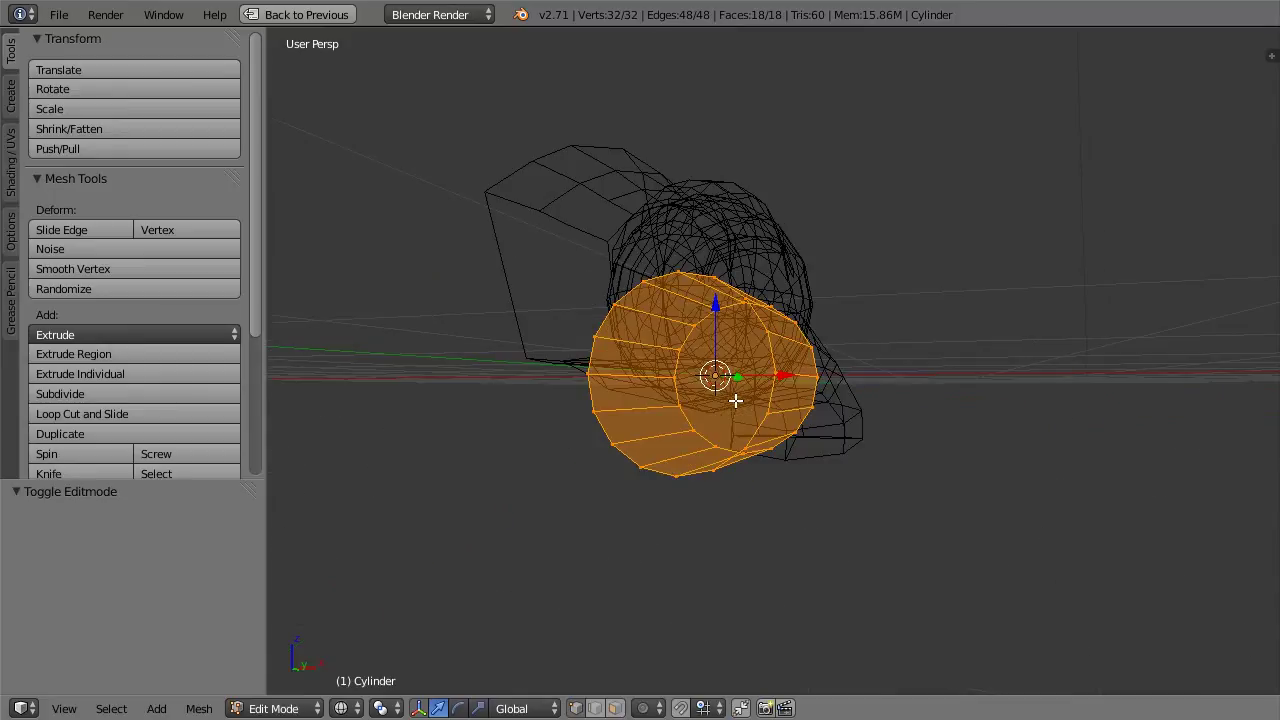
key("KP_1")
key("KP_3")
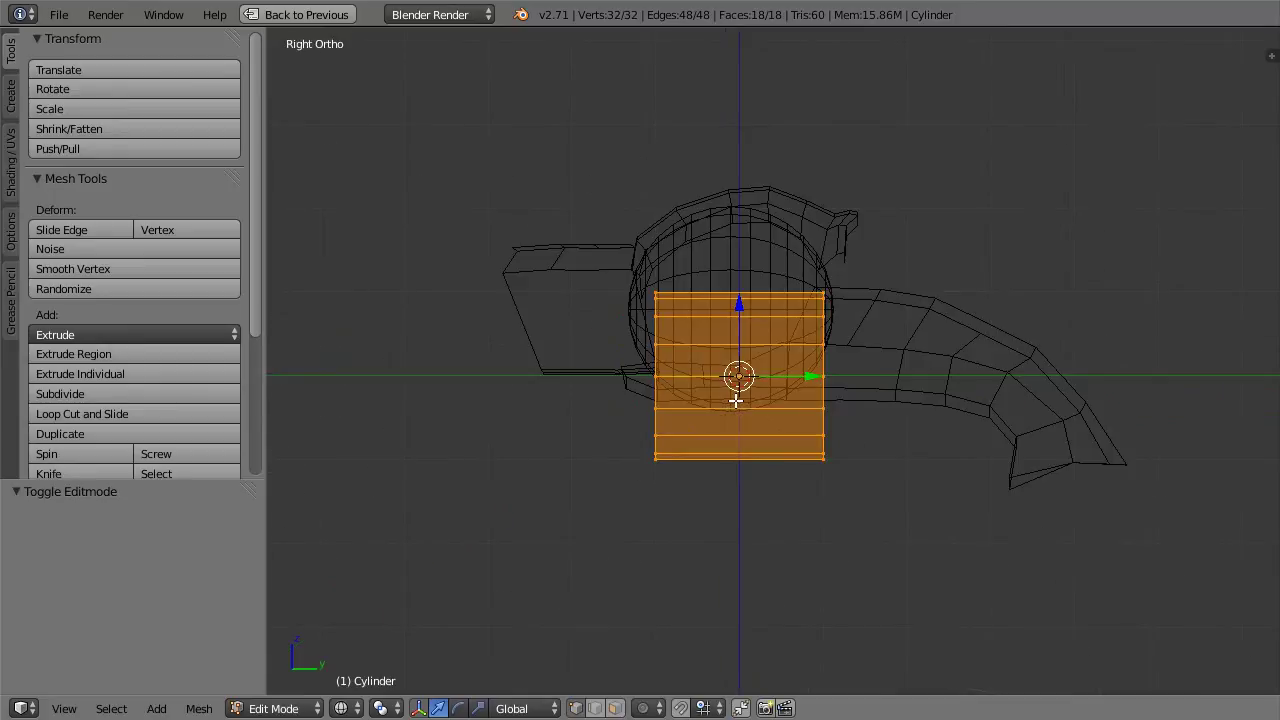
key("ctrl+Up")
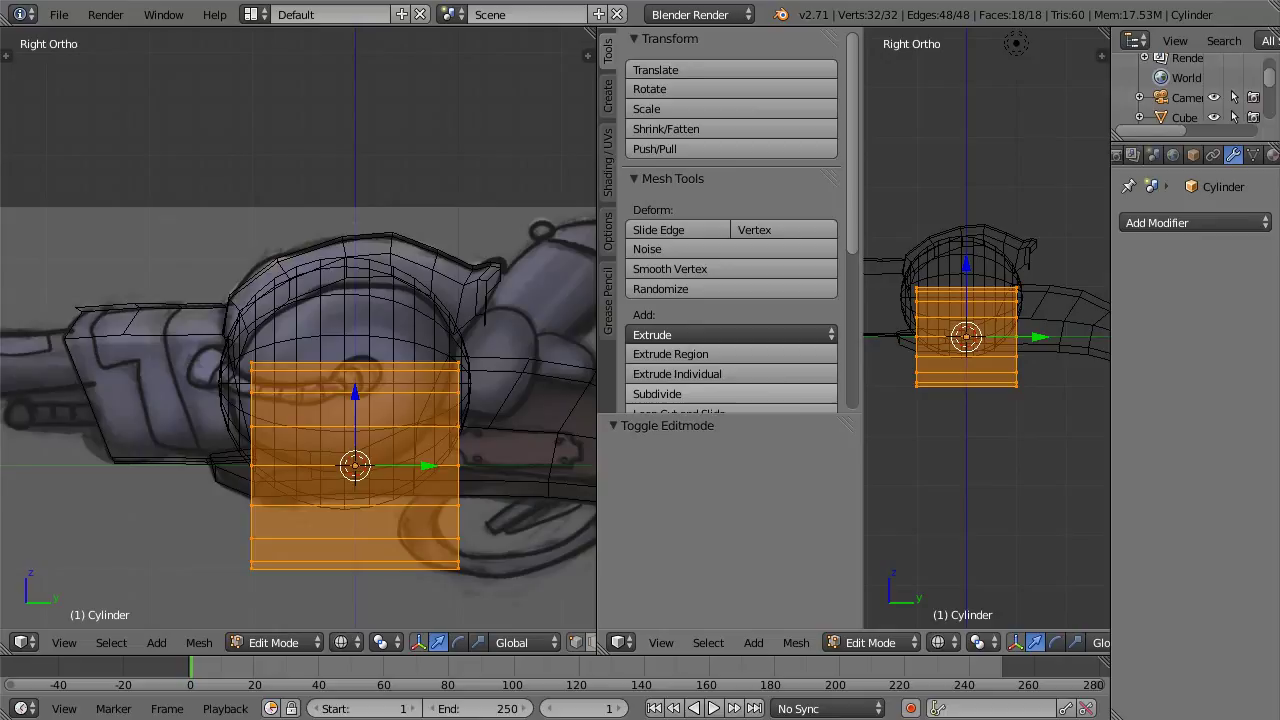
key("Tab")
left_click(1193, 229)
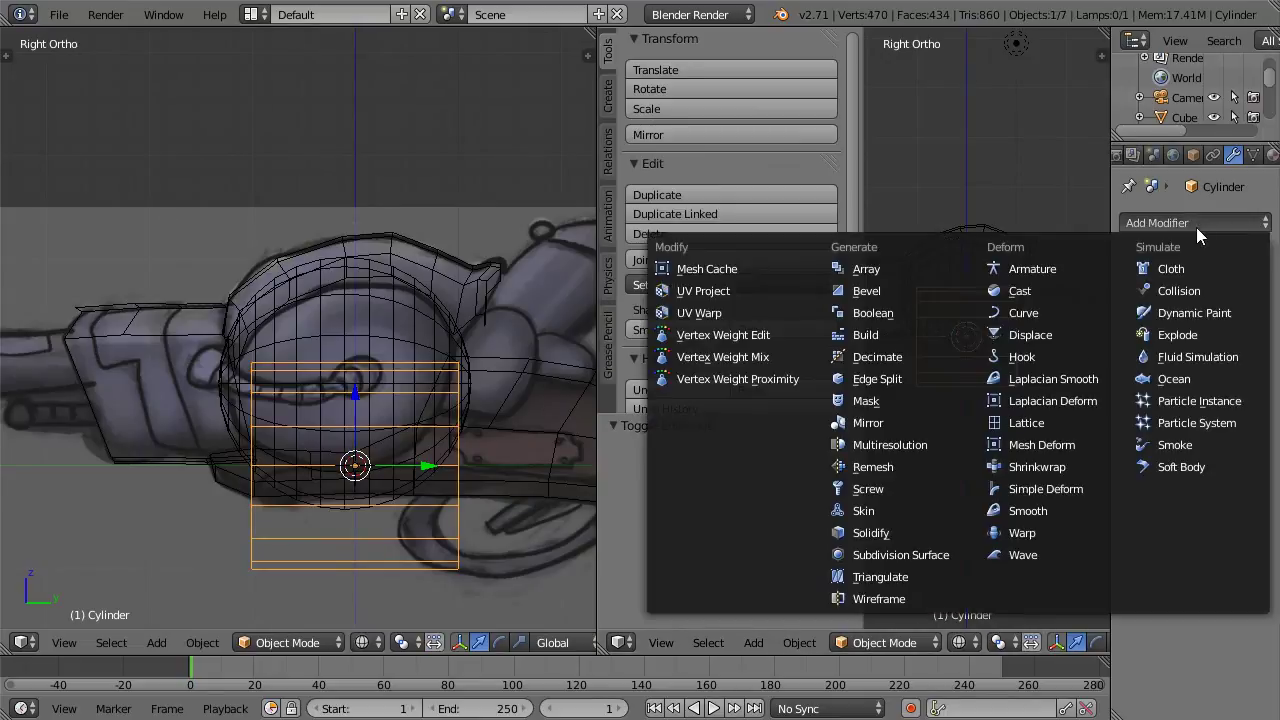
left_click(938, 418)
key("Tab")
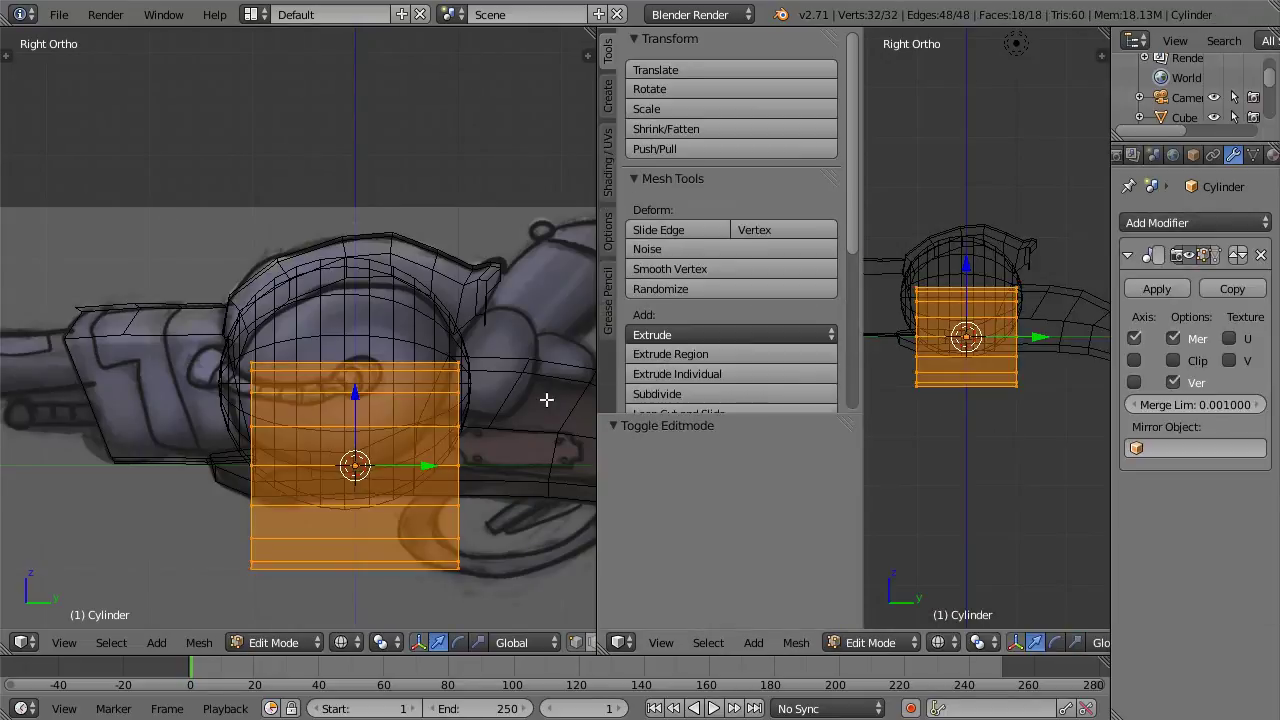
Step: Examine the mirrored cylinder from several angles in wireframe and solid shading
middle_click_drag(508, 403, 310, 420)
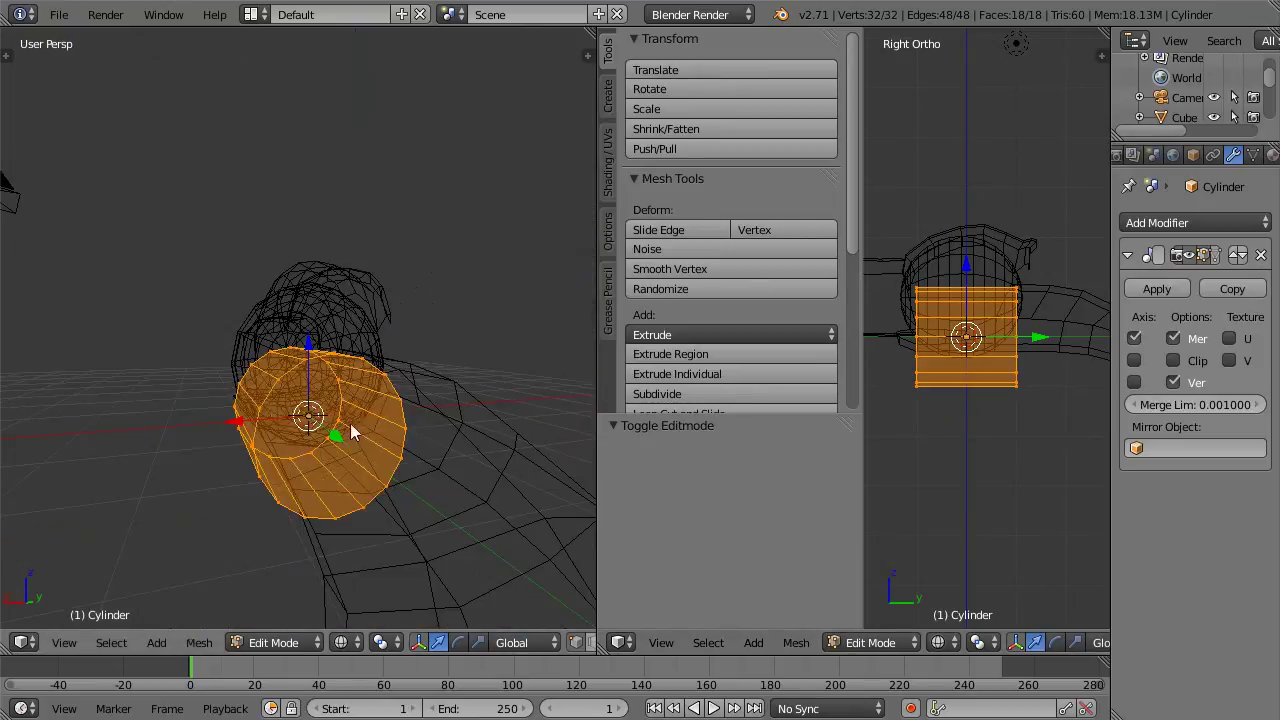
key("Tab")
middle_click_drag(495, 460, 437, 481)
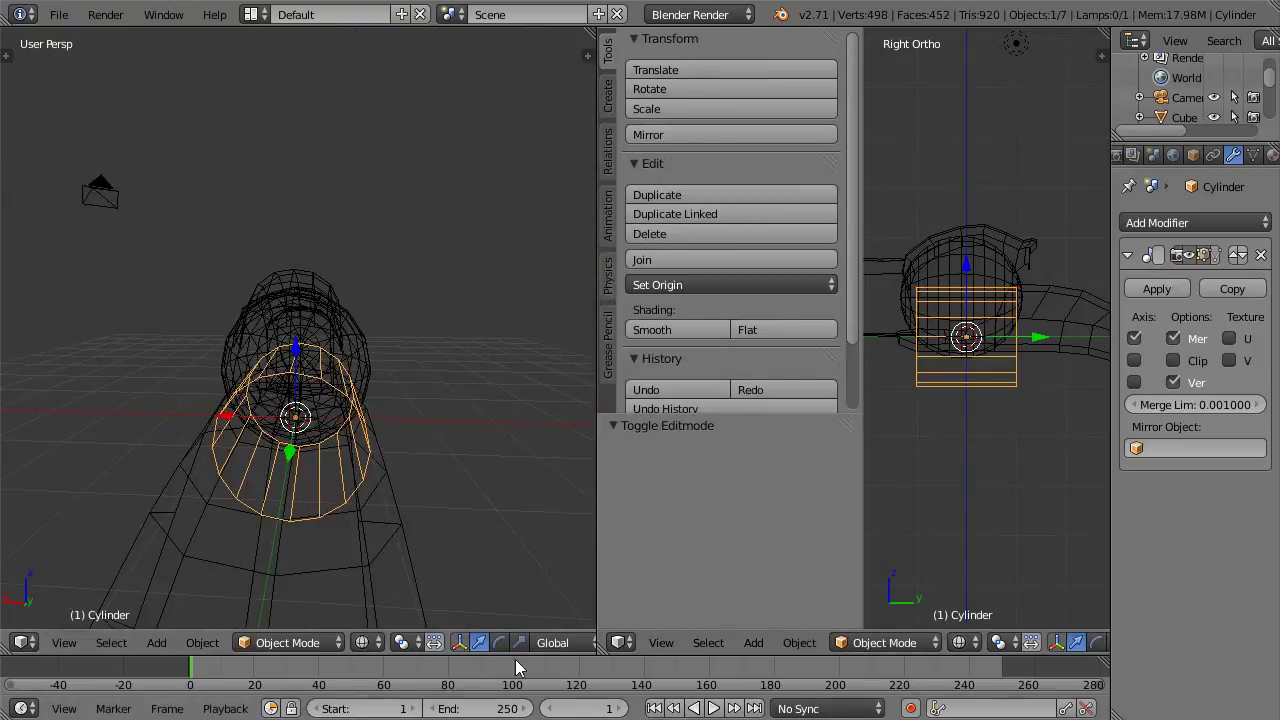
middle_click_drag(542, 445, 472, 440)
key("Tab")
key("z")
key("x")
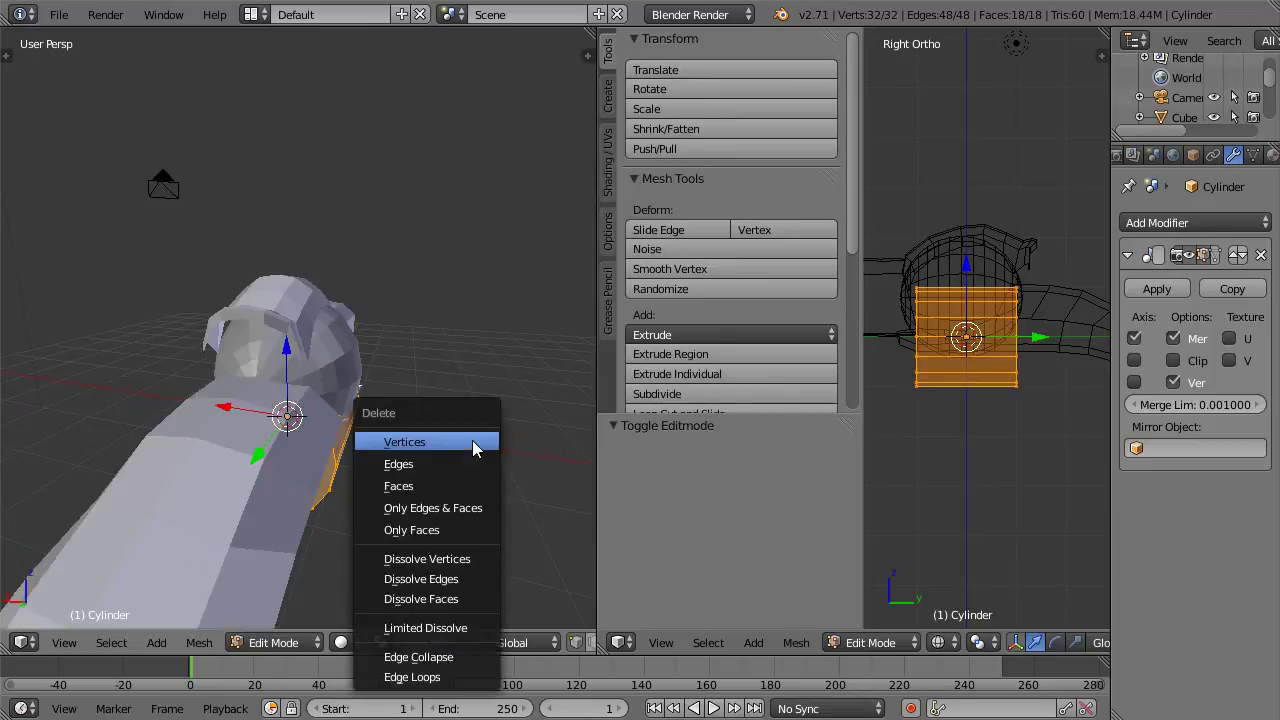
middle_click_drag(429, 377, 398, 604)
left_click(361, 646)
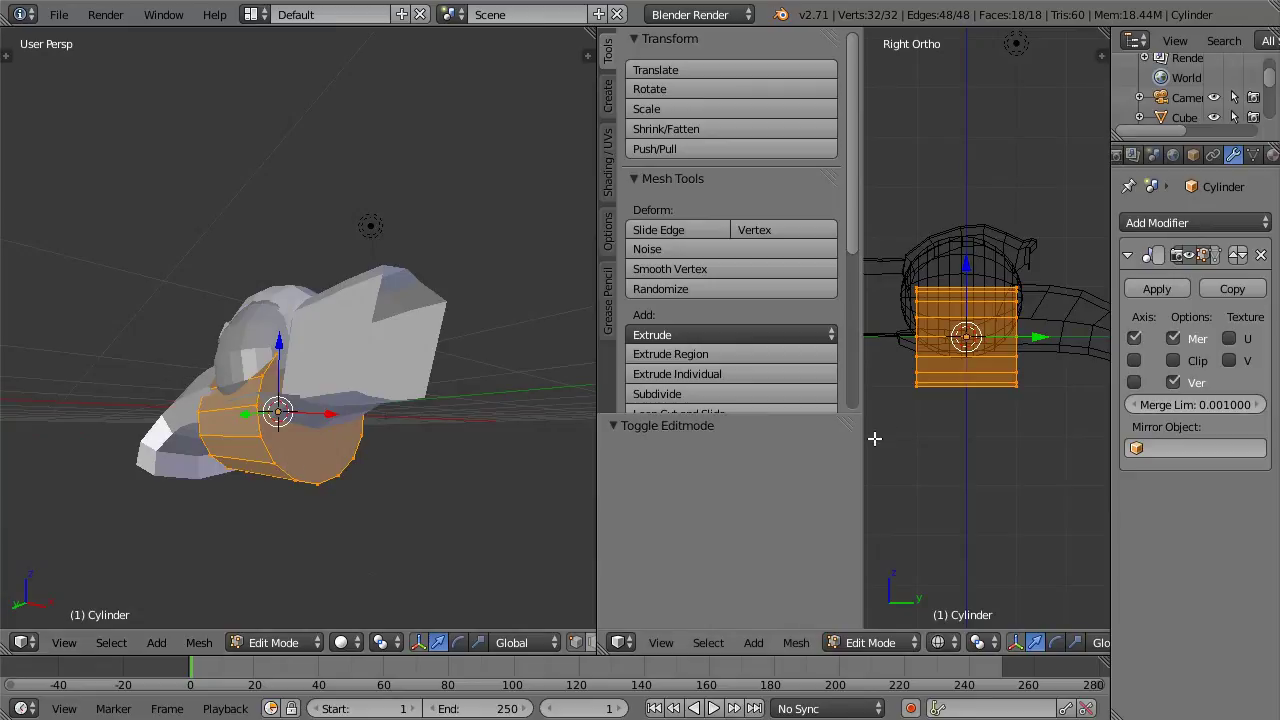
Step: Select the cylinder's two end caps in face selection mode and delete those faces
key("ctrl+Tab")
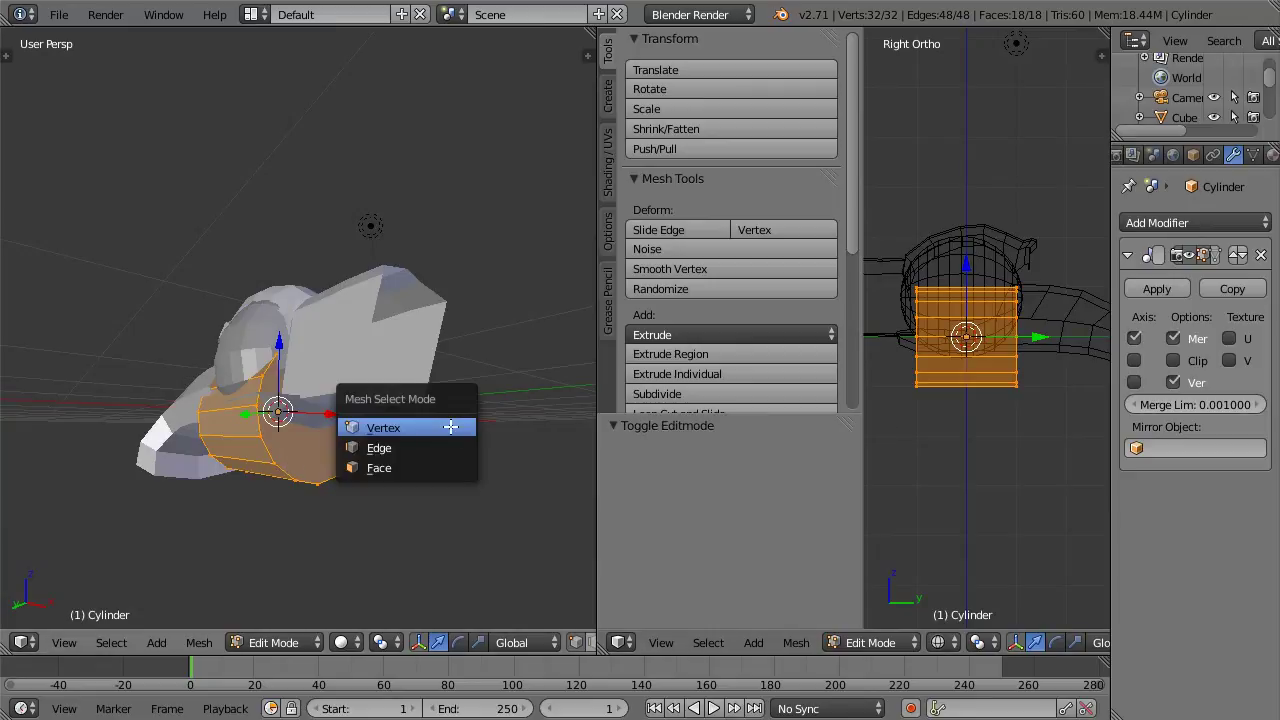
left_click(431, 469)
right_click(317, 429)
middle_click_drag(317, 429, 535, 384)
right_click(201, 397, "shift")
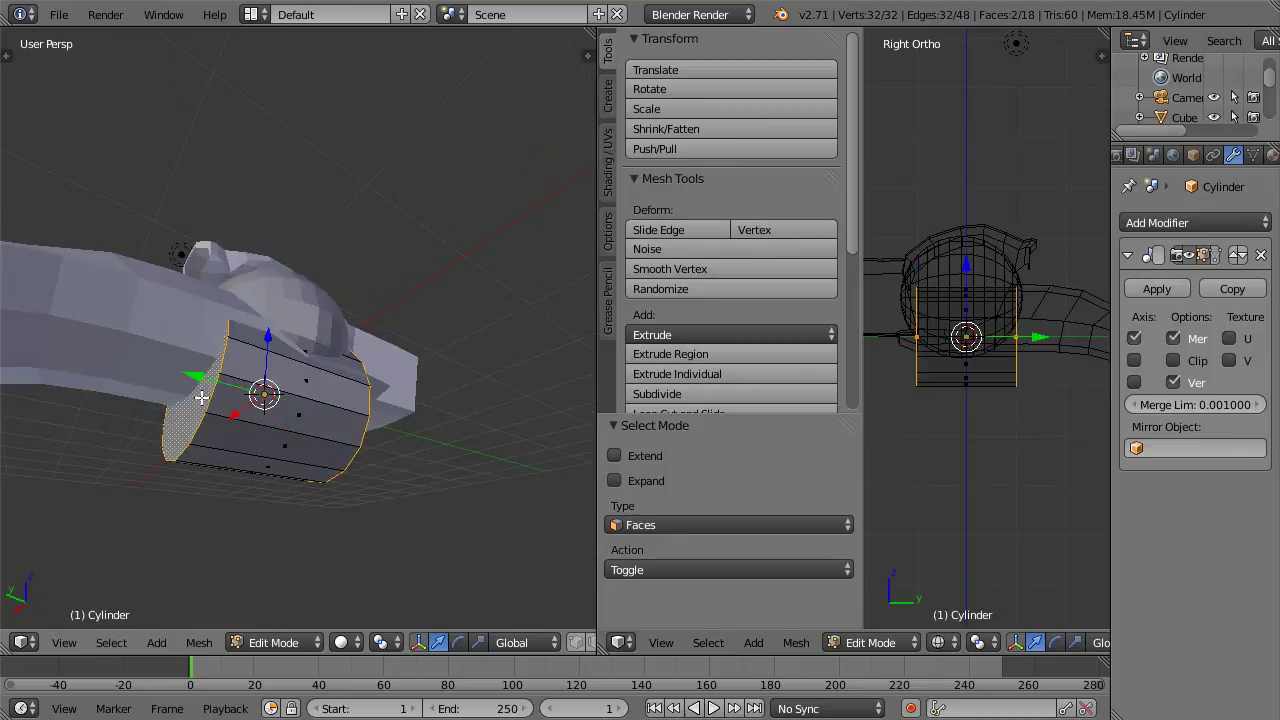
key("x")
key("Down")
key("Down")
key("Return")
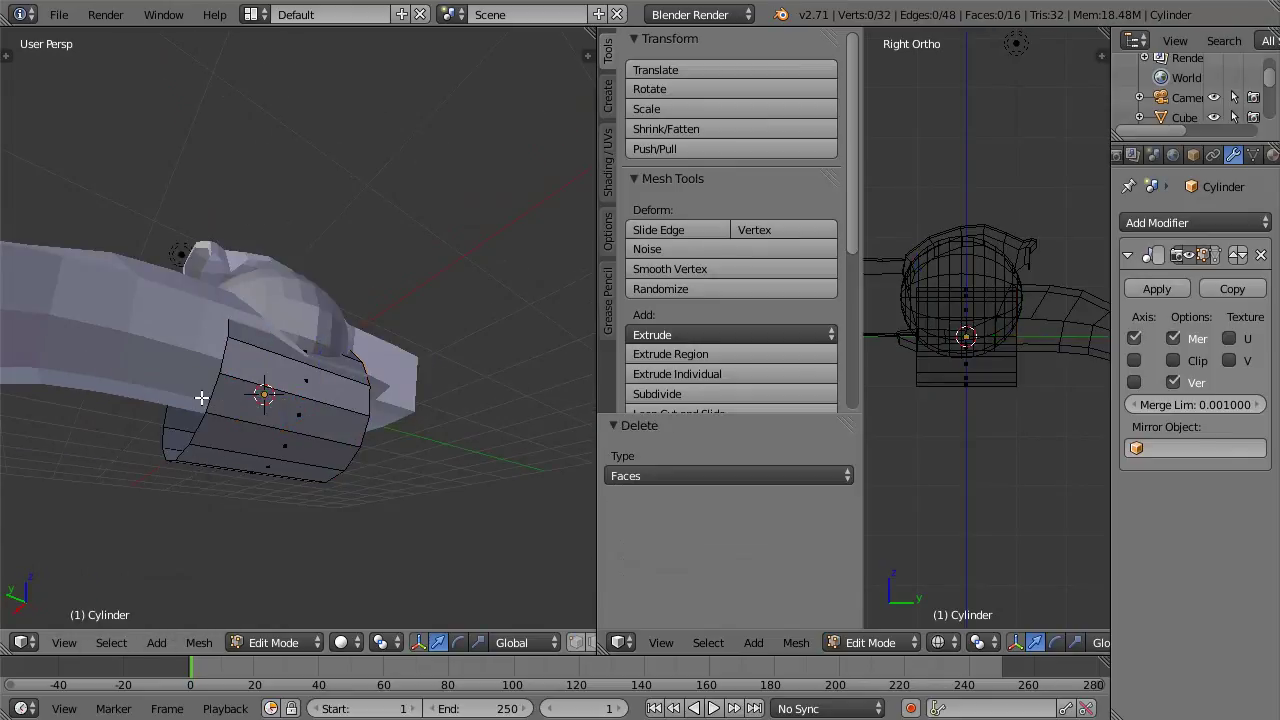
Step: Select the cylinder's front ring of vertices in the wireframe side view and move it forward along Y past the drawn muzzle
middle_click_drag(212, 362, 206, 363)
key("KP_1")
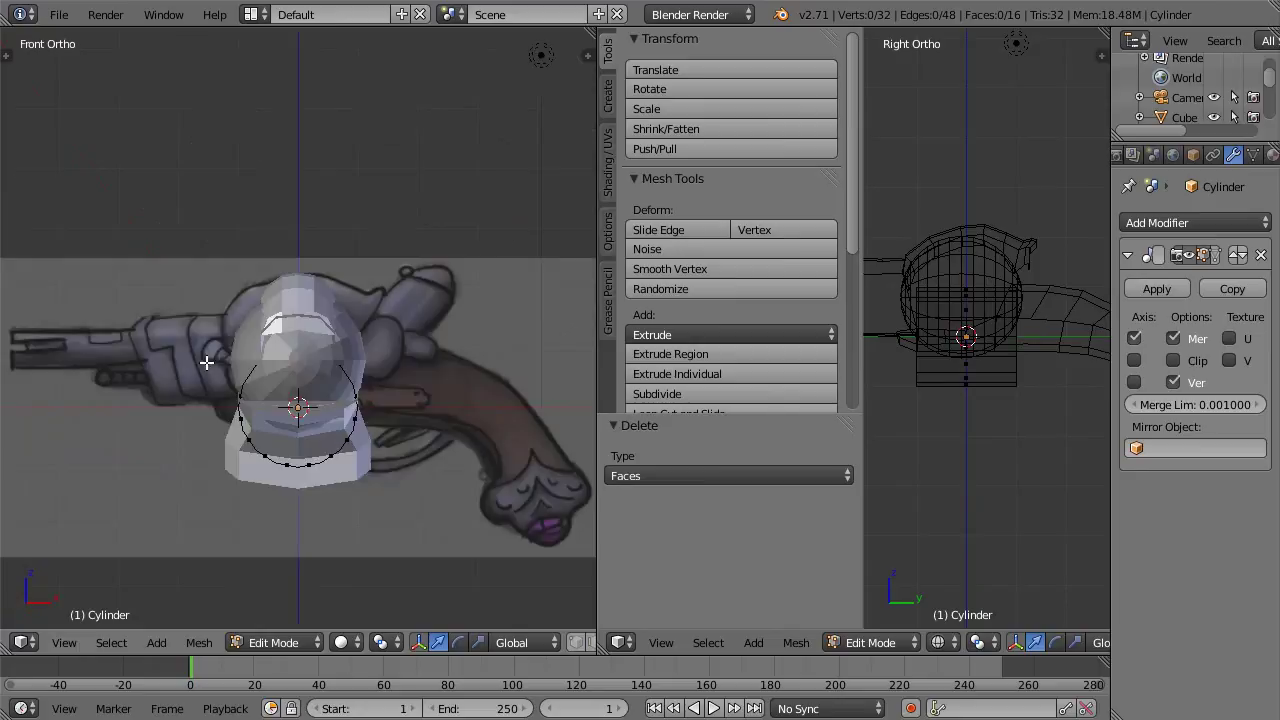
key("KP_3")
key("z")
key("a")
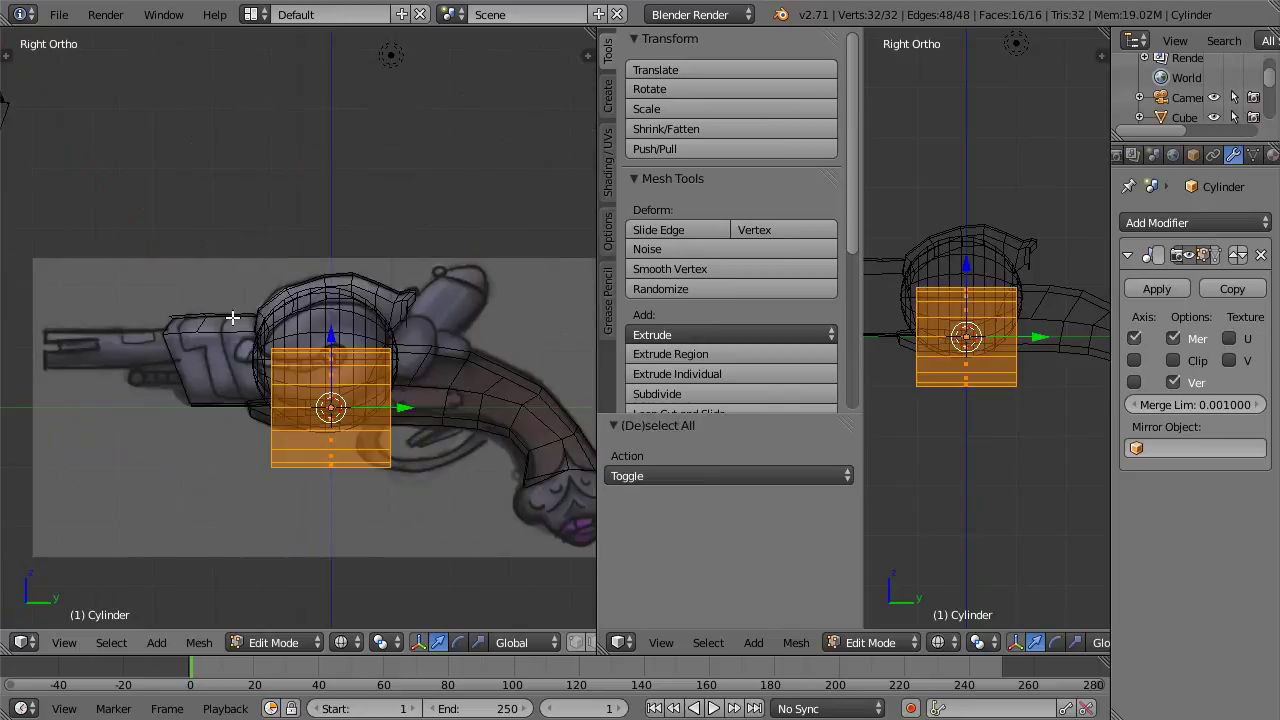
key("ctrl+Tab")
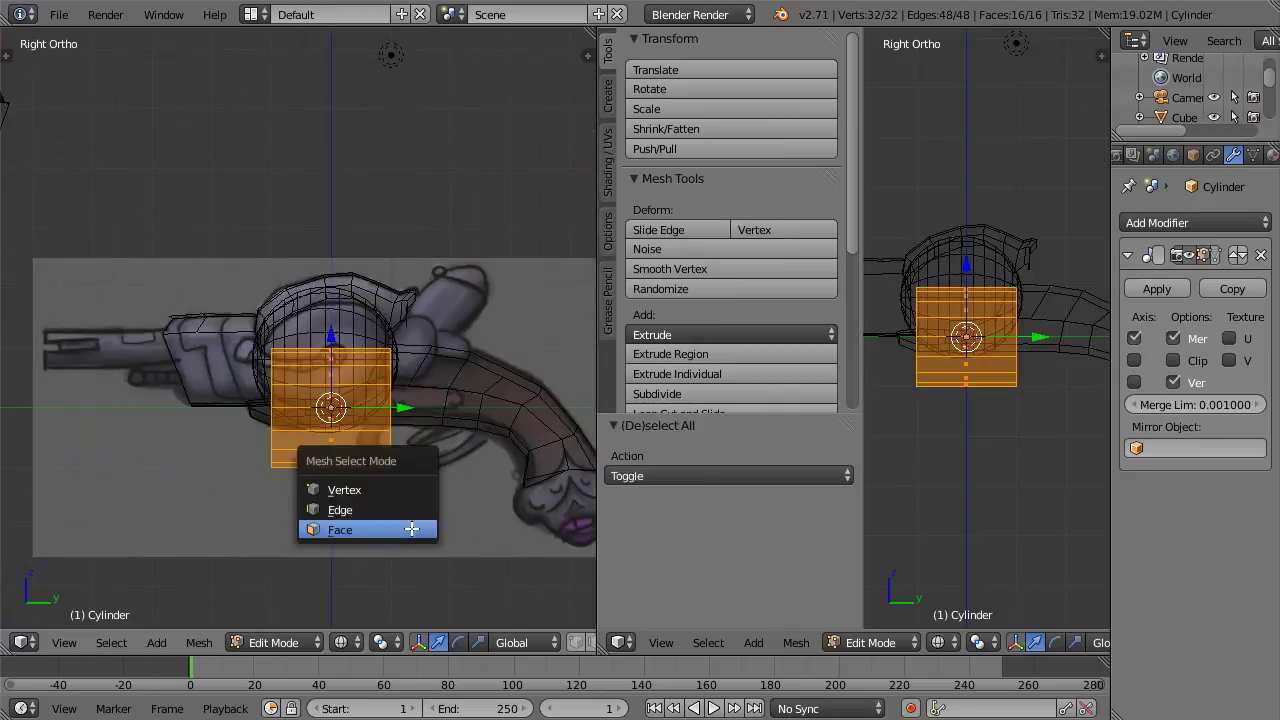
left_click(372, 490)
key("a")
key("b")
left_click_drag(226, 302, 338, 603)
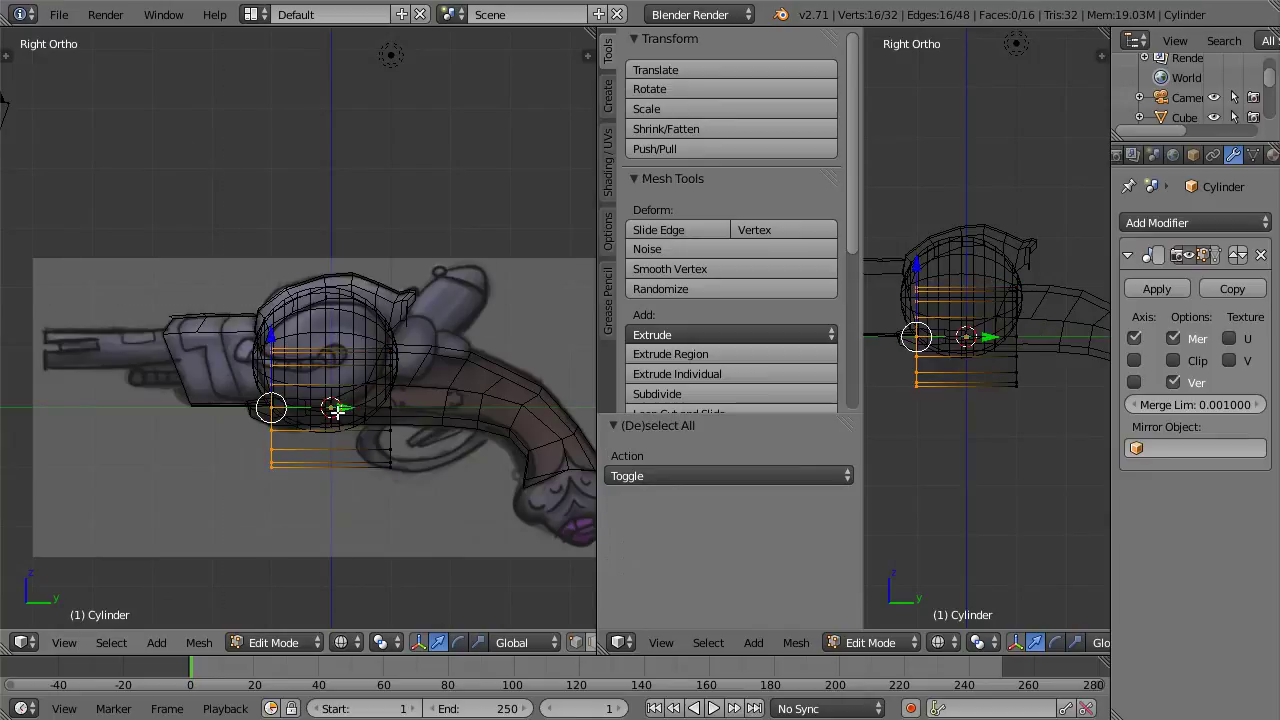
key("e")
left_click(115, 405)
Step: Select the cylinder's rear ring of vertices and move it forward along Y into the block in front of the wheel
key("a")
key("n")
key("n")
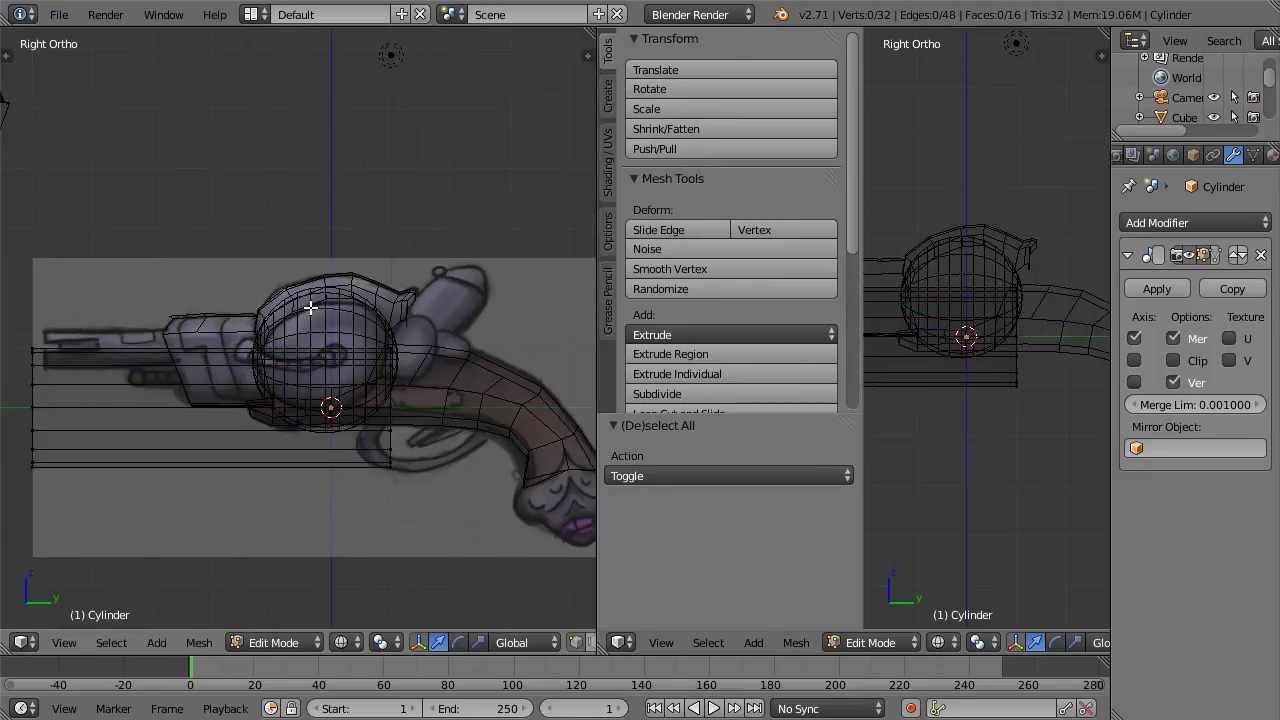
key("b")
left_click_drag(338, 296, 478, 552)
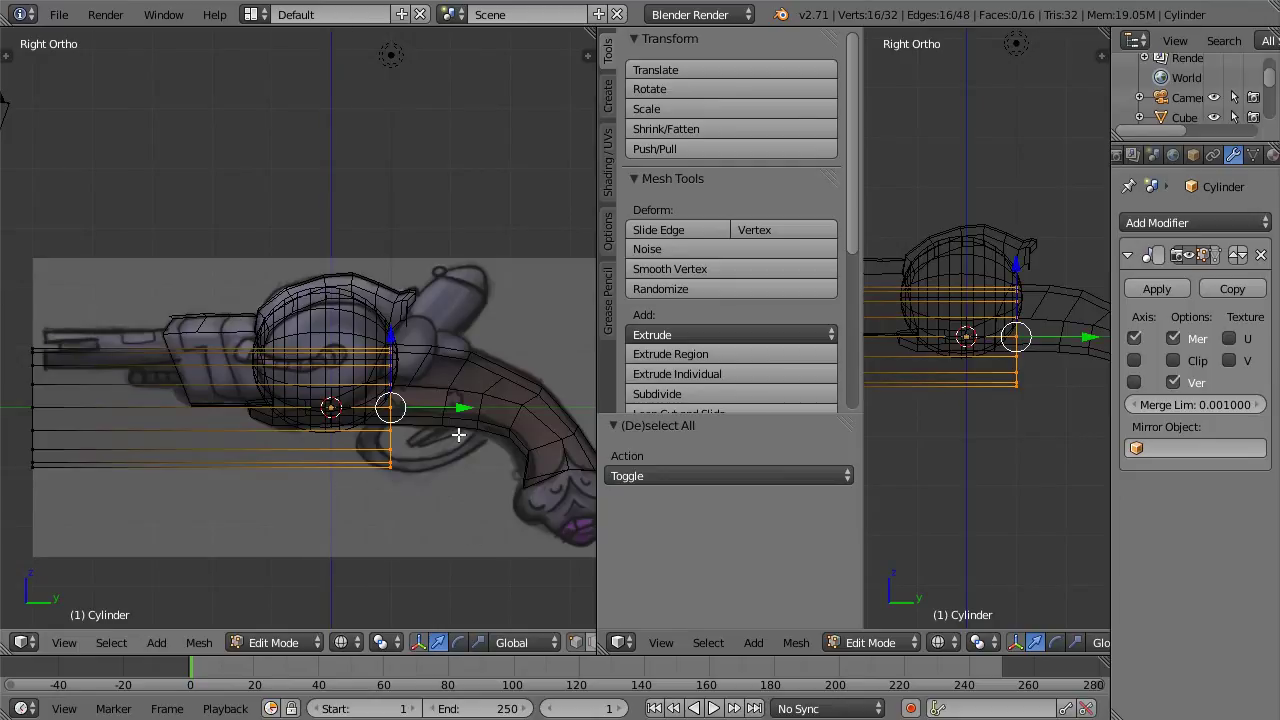
left_click_drag(458, 410, 241, 404)
Step: Select the cylinder's front ring and move it slightly back along Y to line up with the drawn muzzle tip
key("b")
left_click_drag(20, 330, 60, 476)
key("a")
key("b")
left_click_drag(7, 326, 93, 586)
left_click_drag(96, 406, 107, 404)
key("a")
key("a")
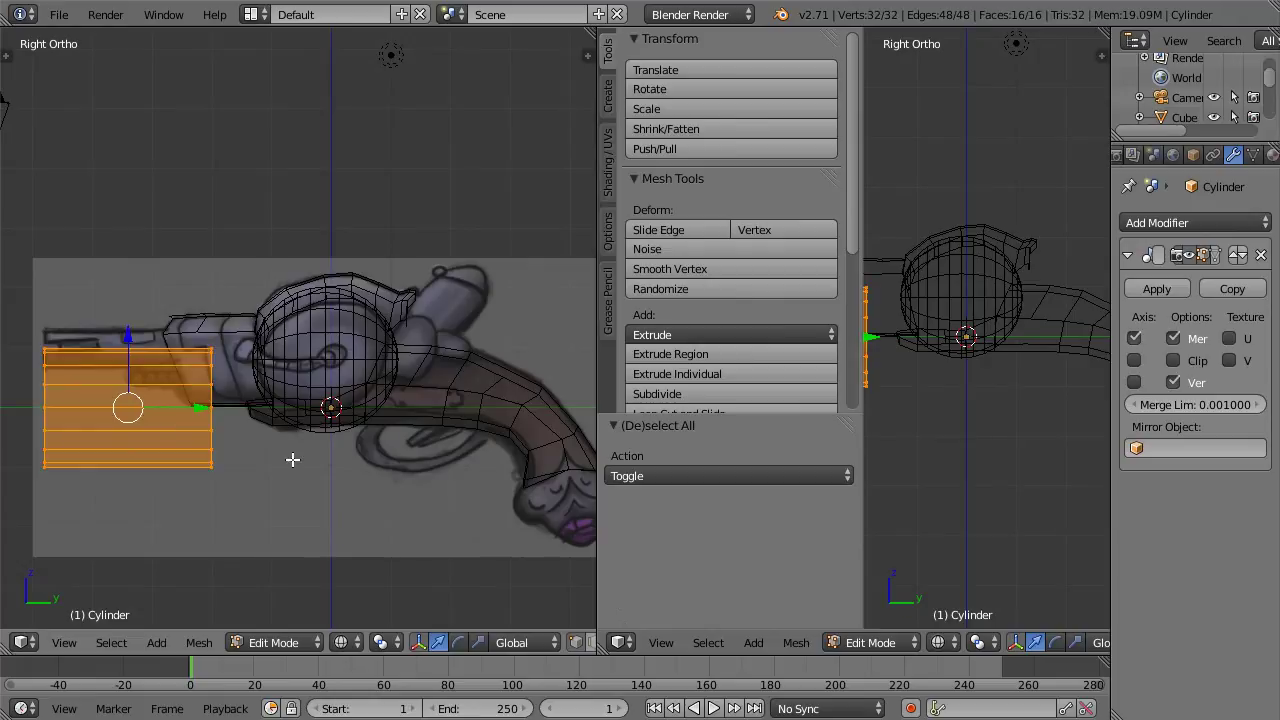
key("s")
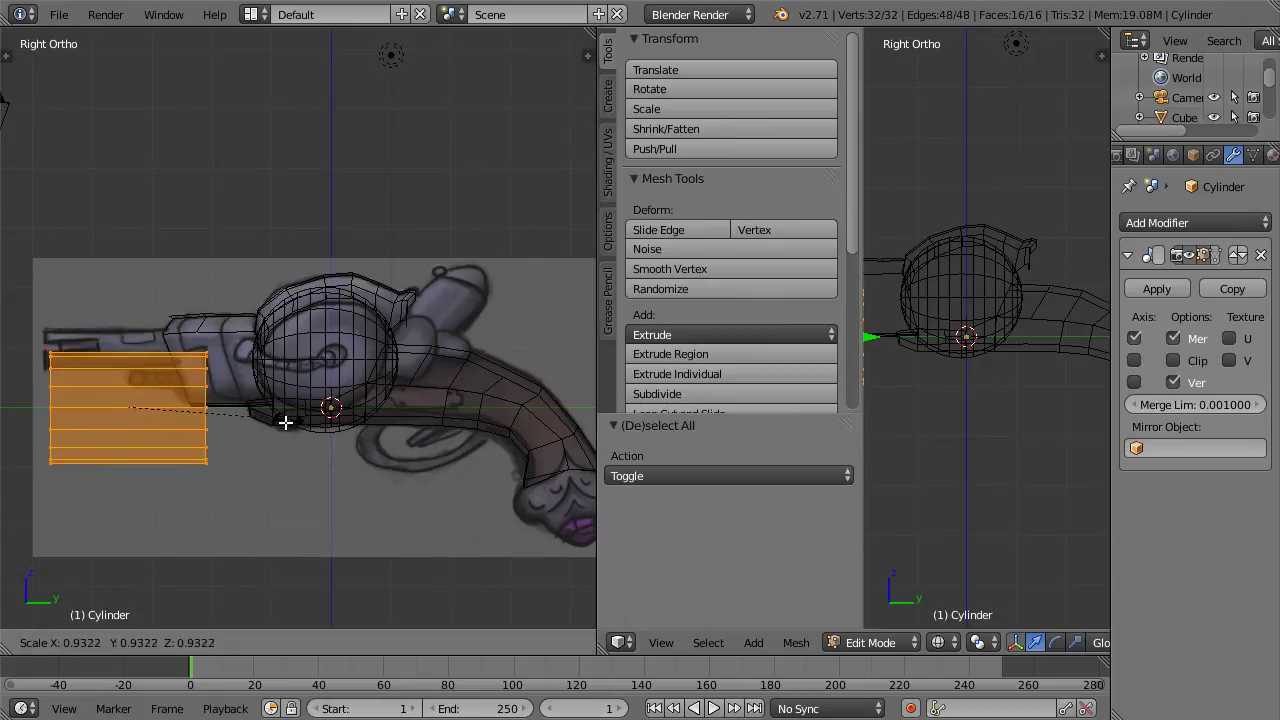
right_click(269, 424)
Step: Select the vertices on the cylinder's negative X side in the front view and delete them, leaving the half on positive X
middle_click_drag(241, 427, 241, 427)
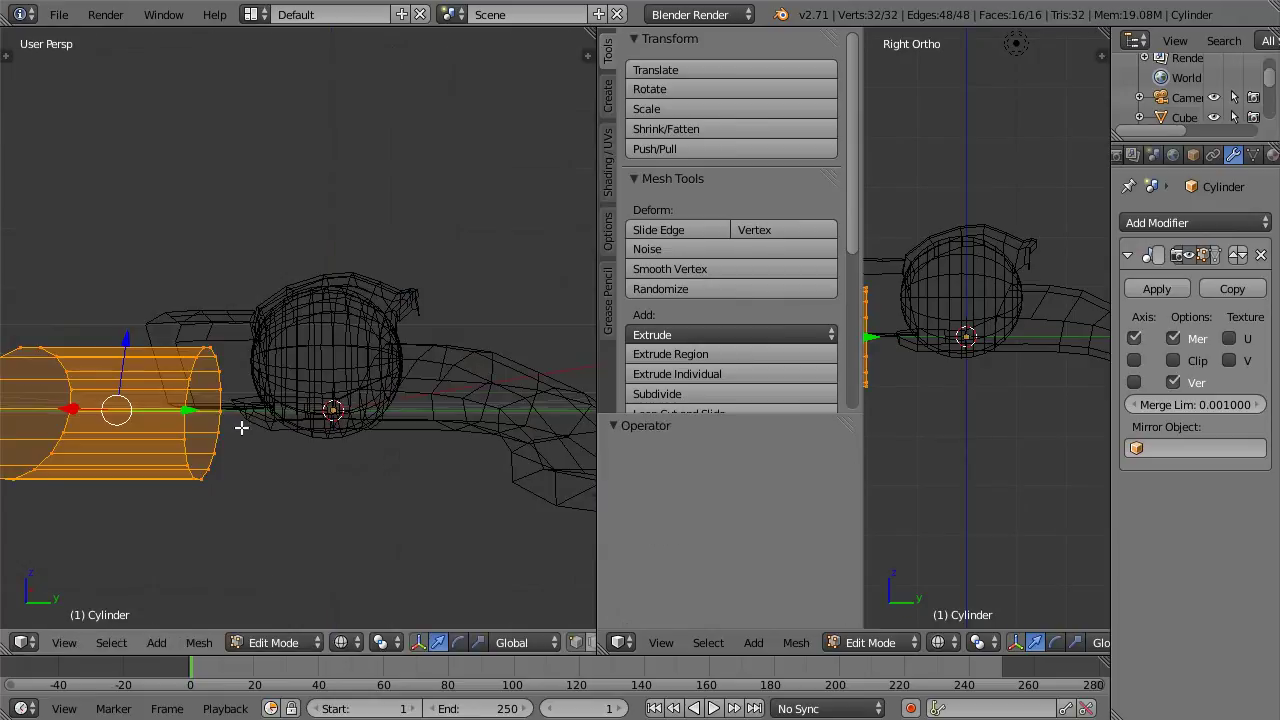
key("KP_1")
key("a")
key("b")
left_click_drag(204, 318, 289, 534)
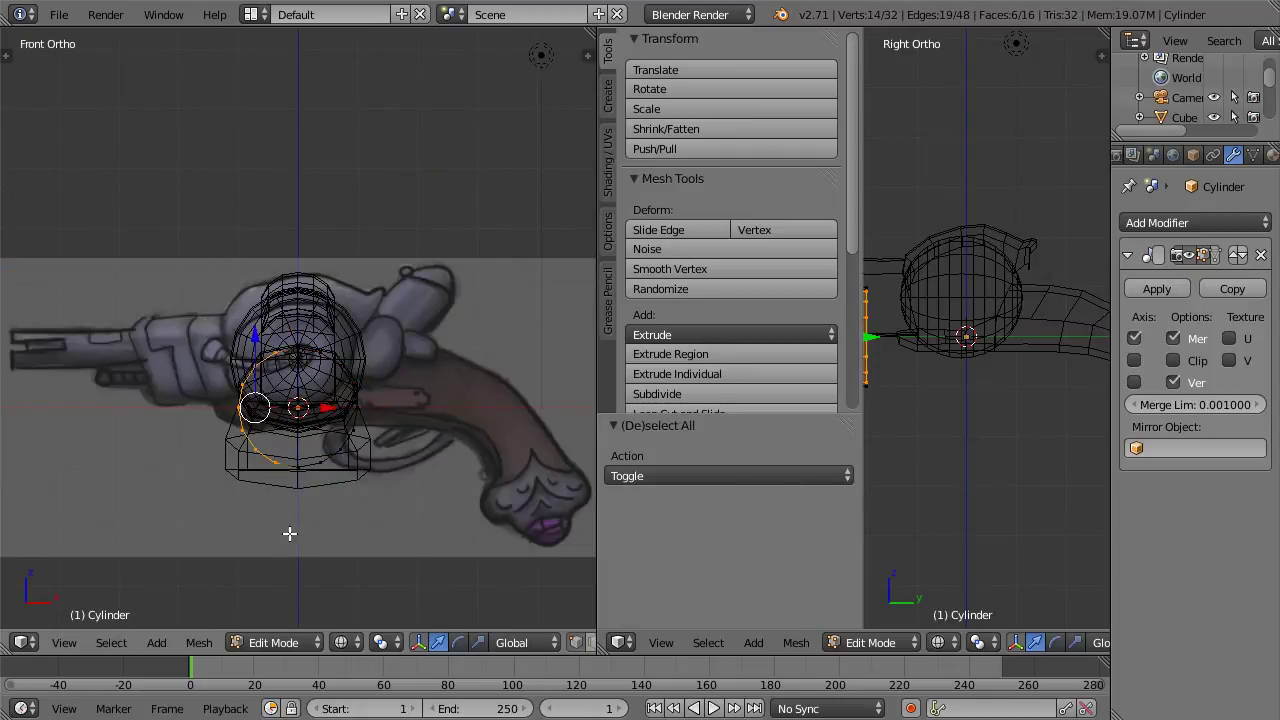
key("x")
key("Up")
key("Up")
key("Up")
key("Return")
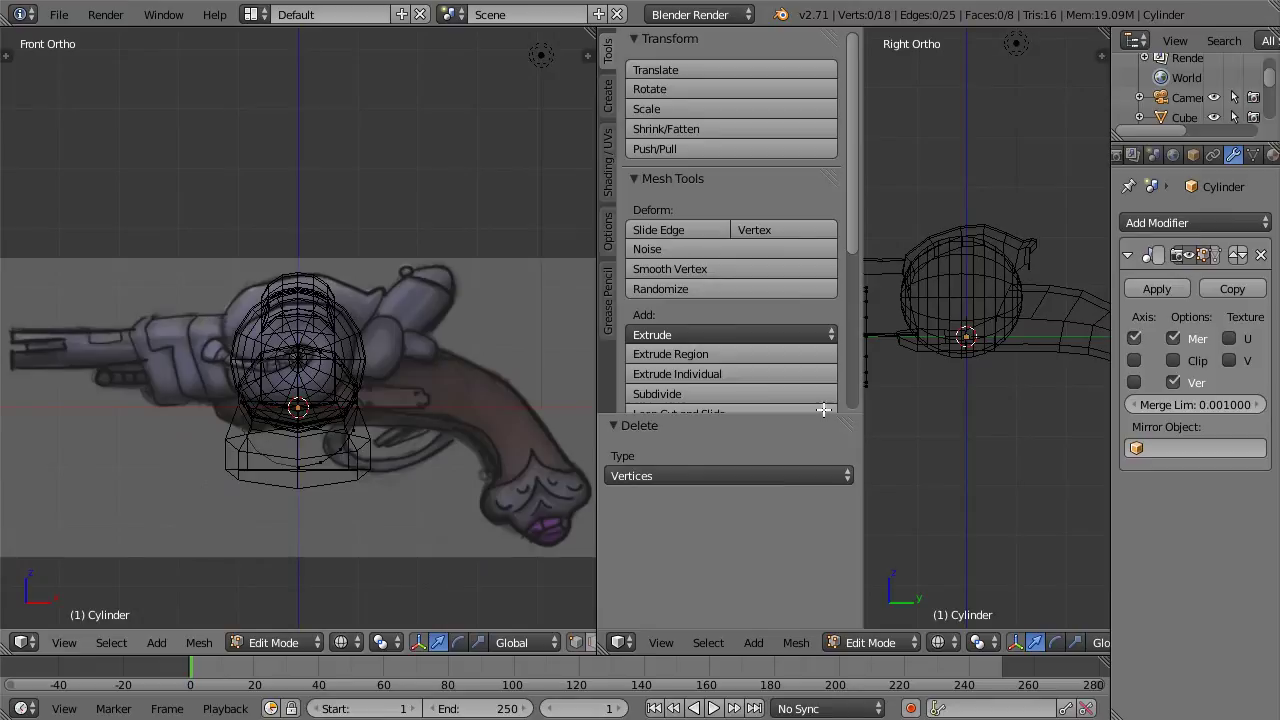
Step: Enable clipping on the Mirror modifier, test moving the whole half-cylinder along X, and return to the front view
key("a")
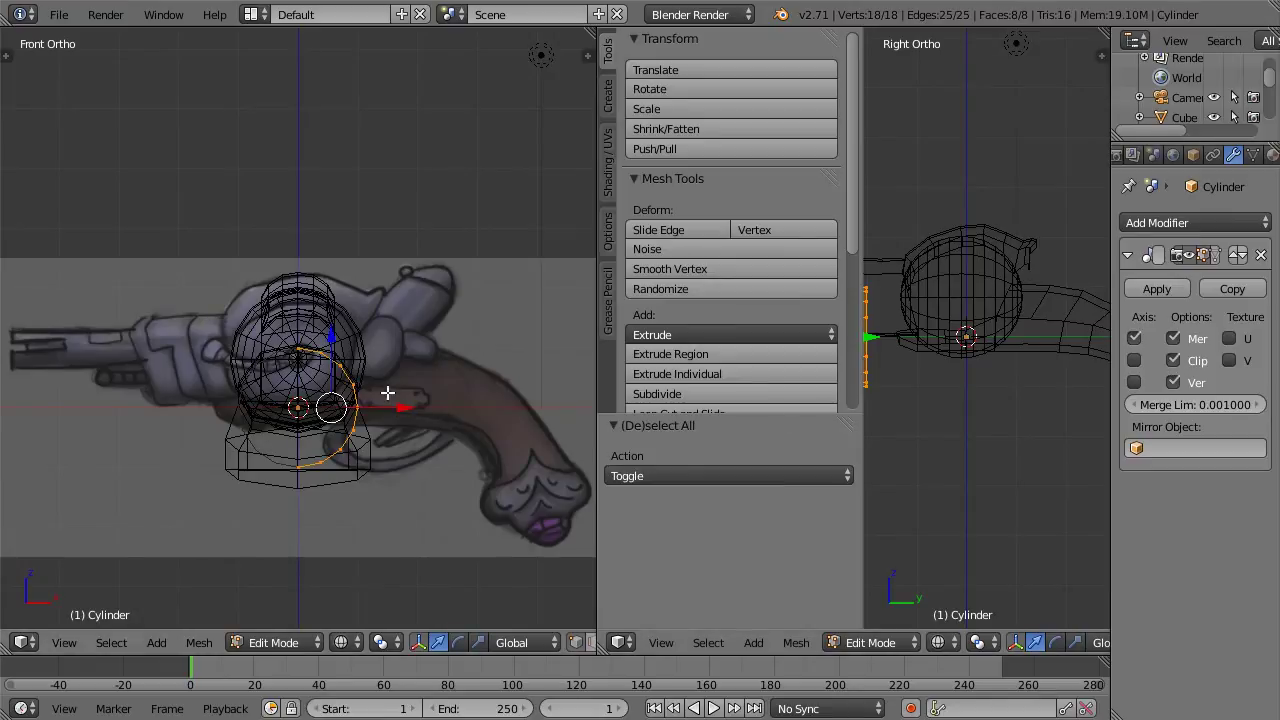
key("g")
key("x")
left_click(417, 415)
middle_click_drag(417, 414, 240, 425)
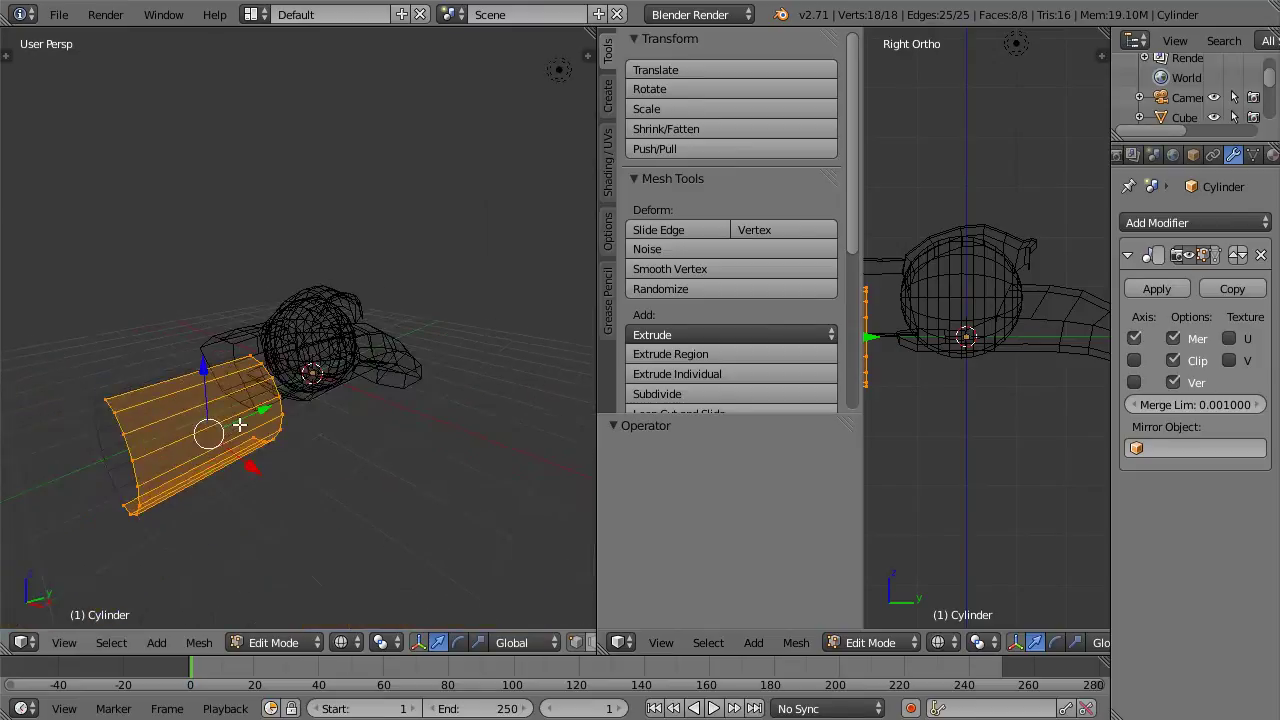
key("KP_1")
scroll(240, 424, "up", 4)
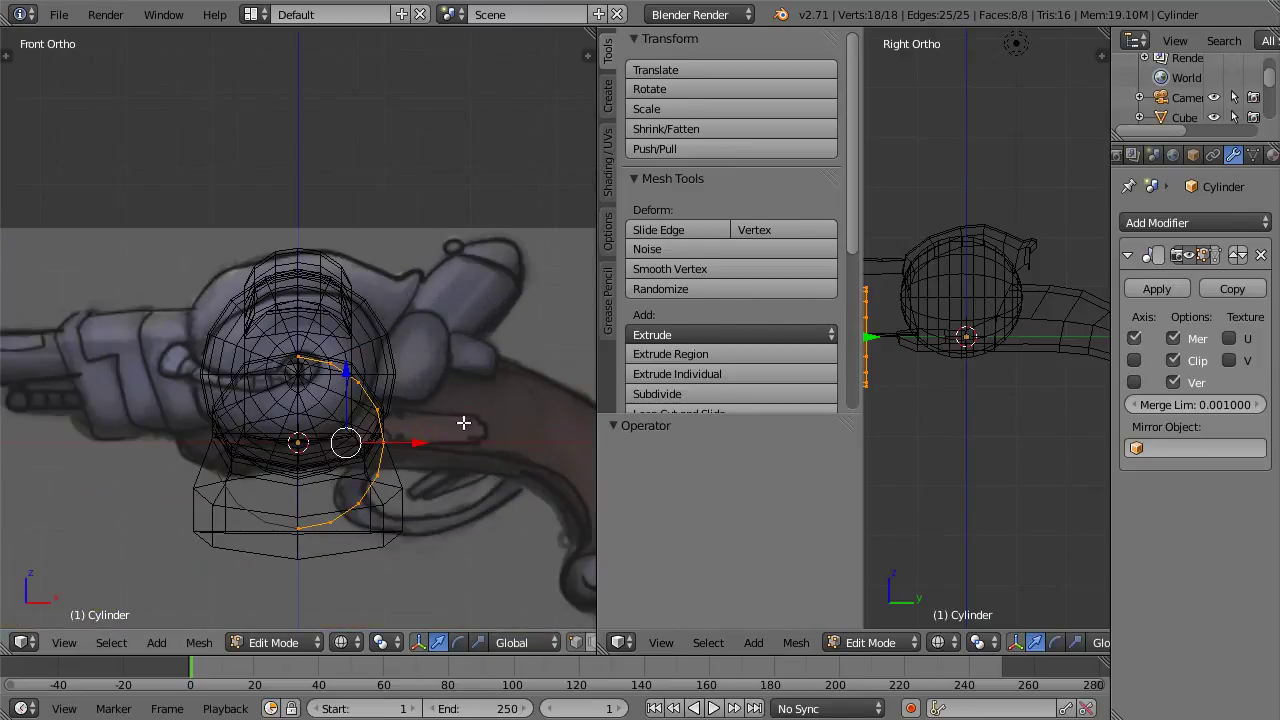
Step: Scale the half-cylinder by 0.575 in the front view and move it up about 0.86 along Z, keeping it against the mirror plane
key("s")
left_click(414, 424)
key("g")
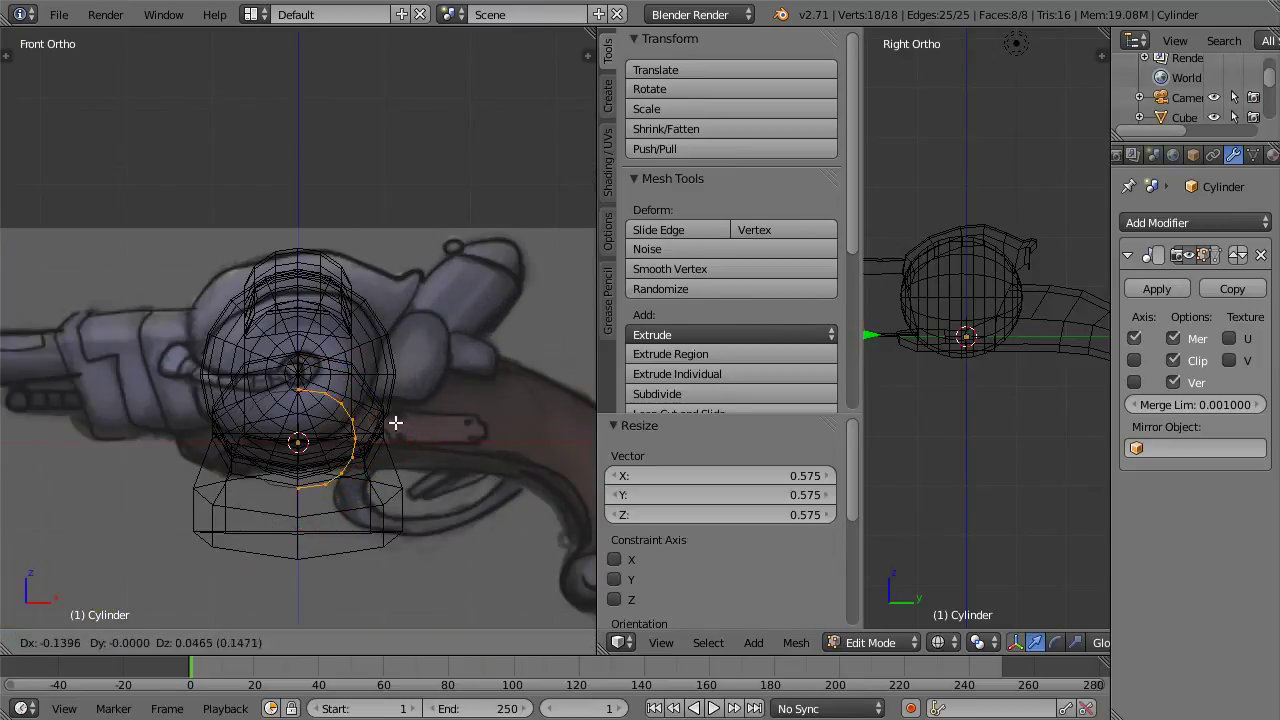
left_click(392, 354)
key("z")
middle_click_drag(422, 330, 293, 368)
Step: Shrink and reposition the half-cylinder in the side view so its height matches the drawn barrel, finishing with a 0.991 scale
key("KP_1")
key("KP_3")
key("z")
scroll(172, 358, "up", 5)
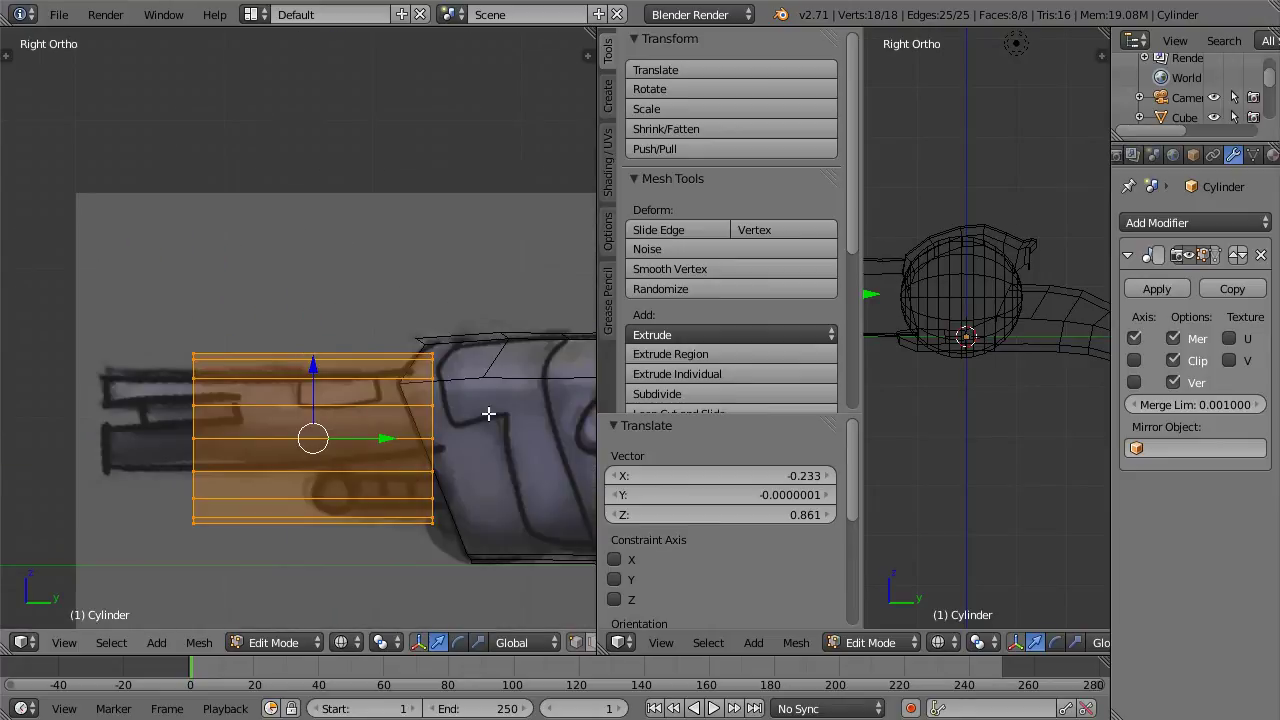
key("s")
left_click(423, 429)
key("g")
left_click(414, 412)
key("s")
left_click(414, 413)
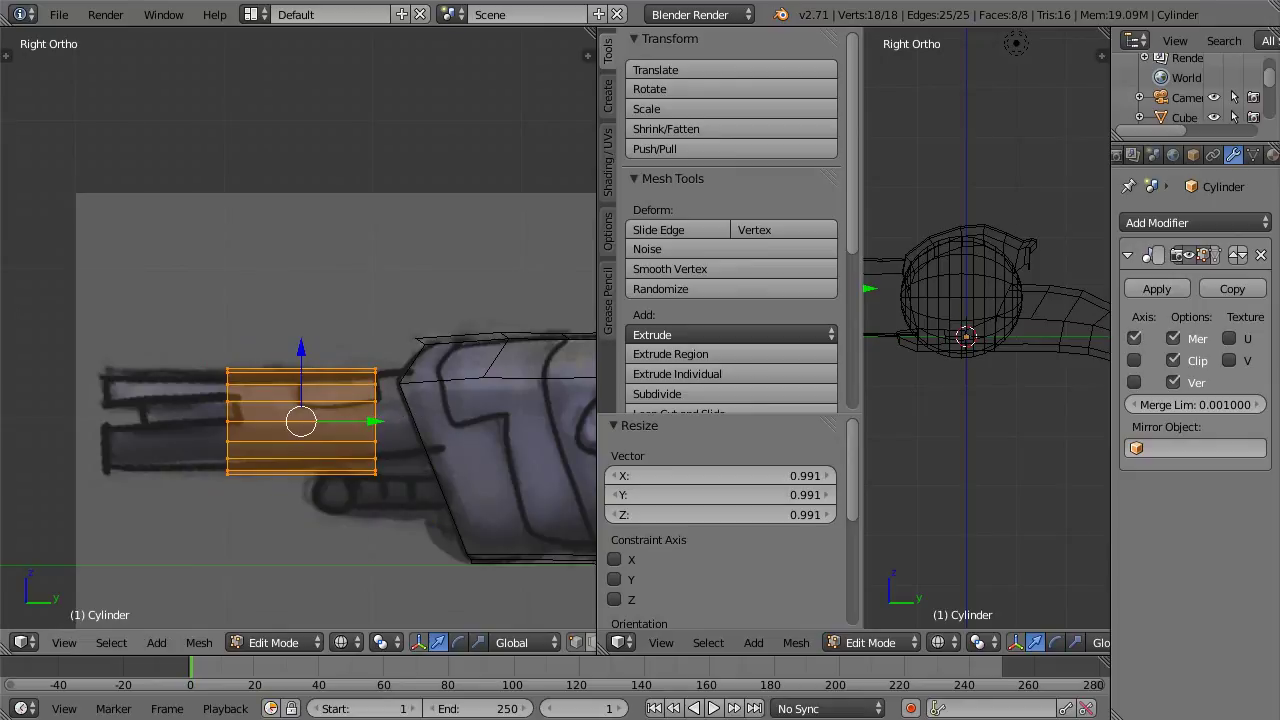
Step: Move the half-cylinder along X in the second viewport's front view so its open edges meet the mirror plane
key("t")
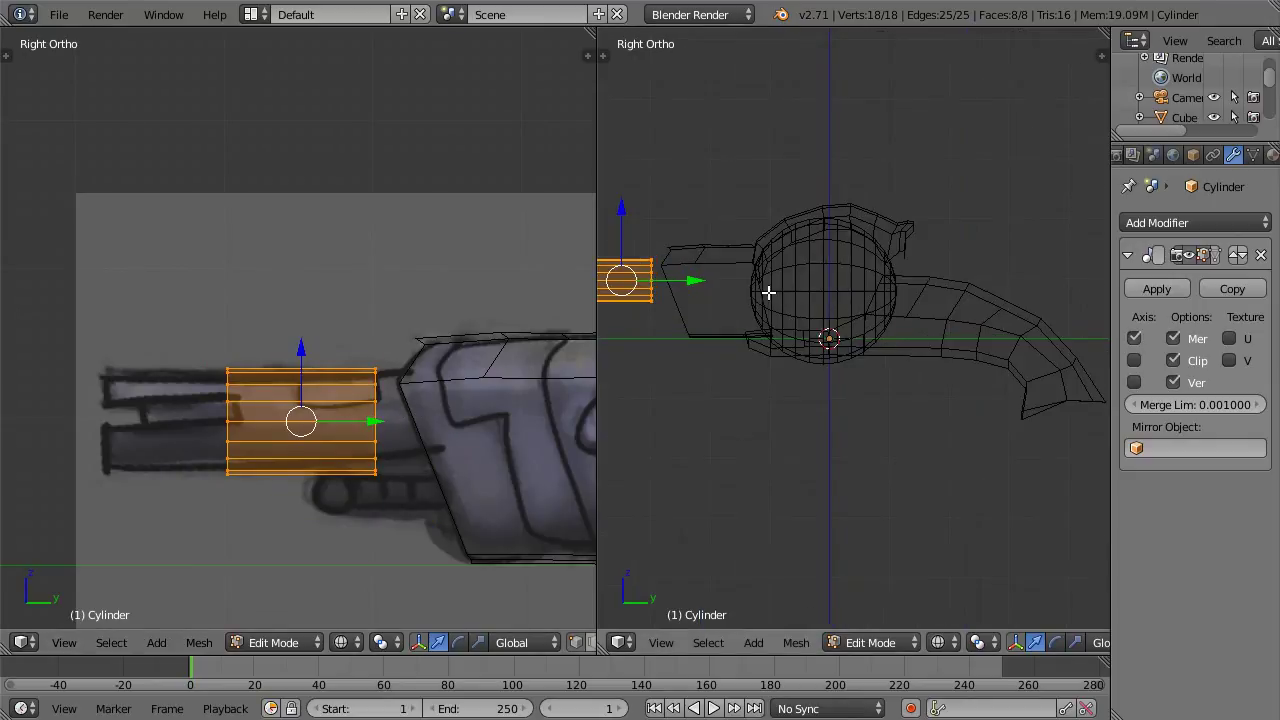
key("KP_1")
scroll(769, 293, "up", 8)
middle_click_drag(830, 219, 926, 371, "shift")
left_click_drag(942, 280, 903, 283)
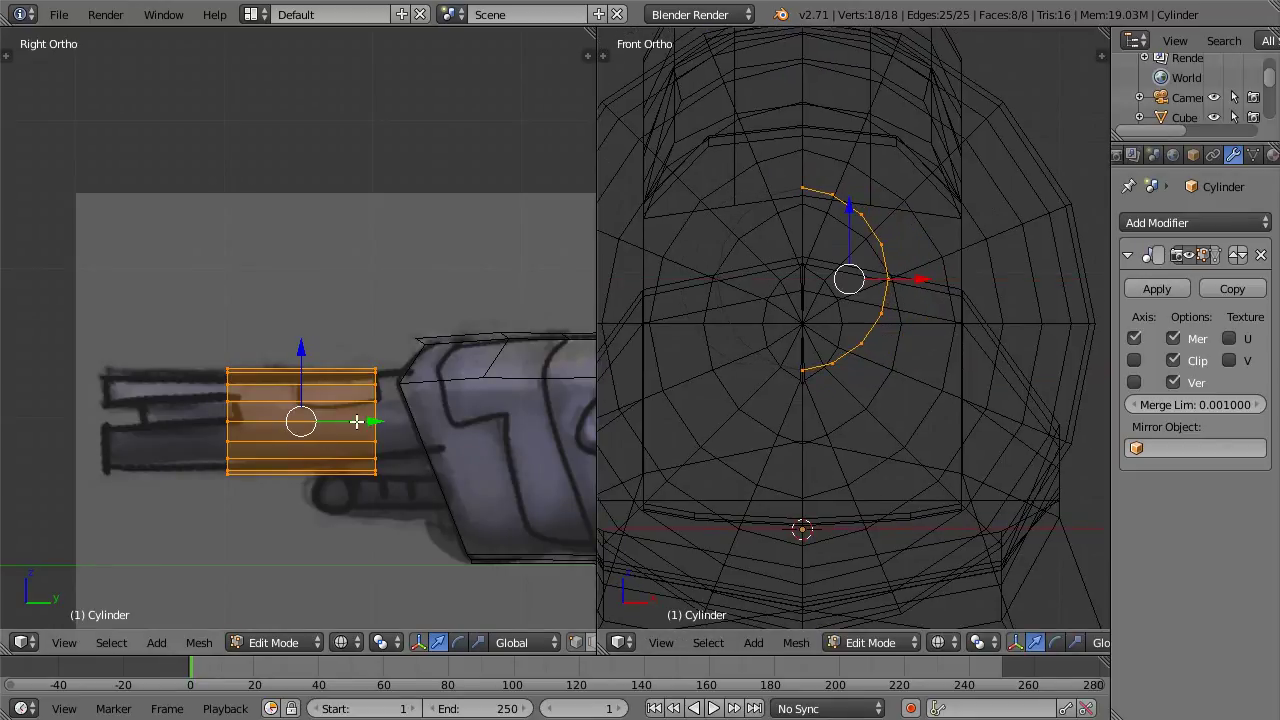
Step: Select the barrel's rear ring of vertices and move it back along Y into the block
scroll(341, 436, "down", 1)
key("a")
key("b")
left_click_drag(351, 337, 412, 453)
left_click_drag(424, 405, 485, 401)
Step: Select the barrel's front ring, move it forward along Y to the drawn muzzle tip, and inspect it in solid shading
key("a")
key("b")
left_click_drag(260, 463, 222, 345)
left_click_drag(314, 414, 212, 418)
key("z")
middle_click_drag(234, 406, 352, 393)
key("KP_3")
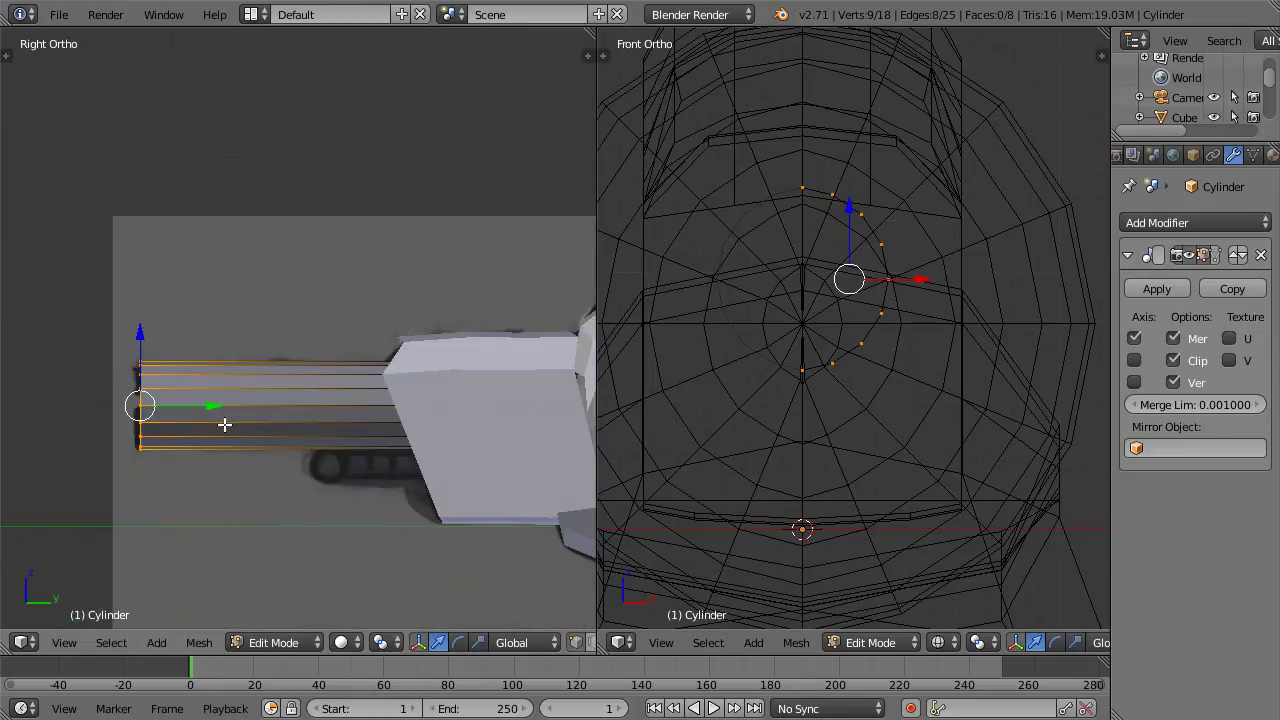
key("a")
key("z")
key("z")
key("b")
mouse_move(121, 390)
left_mouse_down()
mouse_move(161, 426)
mouse_move(162, 413)
left_mouse_up()
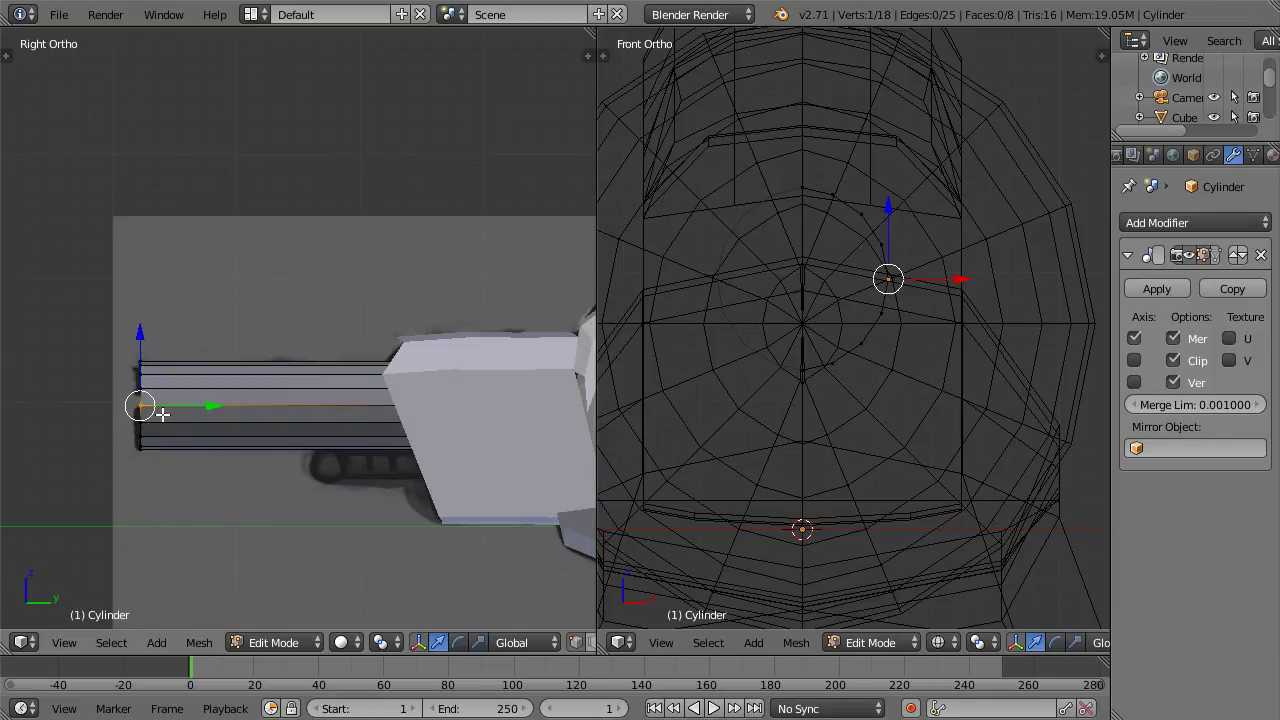
Step: Leave Edit Mode on the barrel, select the grip object and open its mesh for editing
key("Tab")
scroll(162, 414, "down", 4)
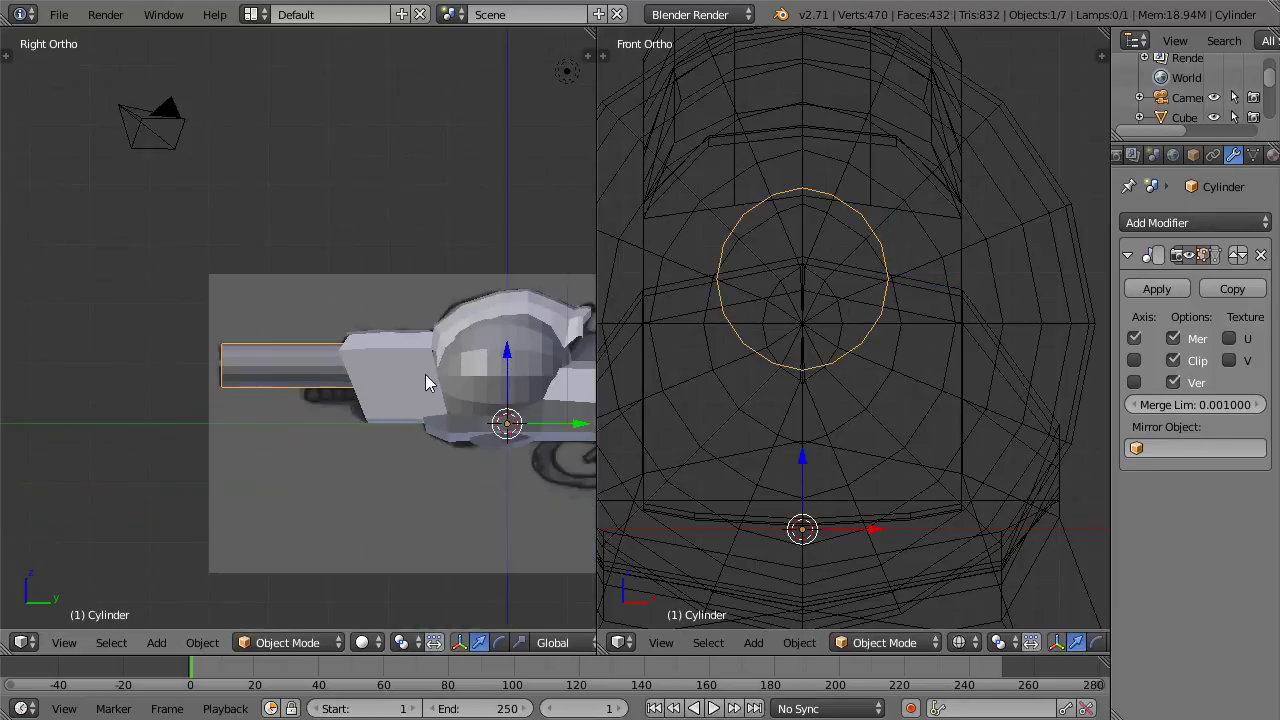
middle_click_drag(424, 374, 136, 370, "shift")
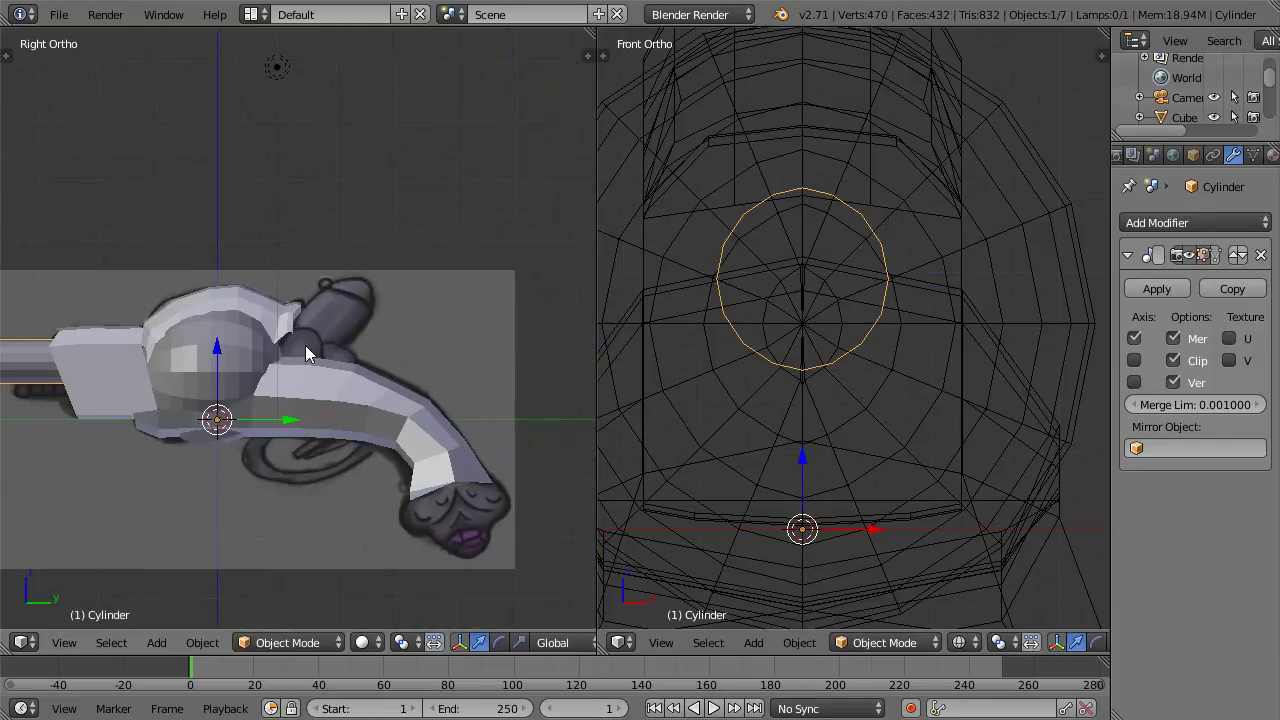
right_click(447, 462)
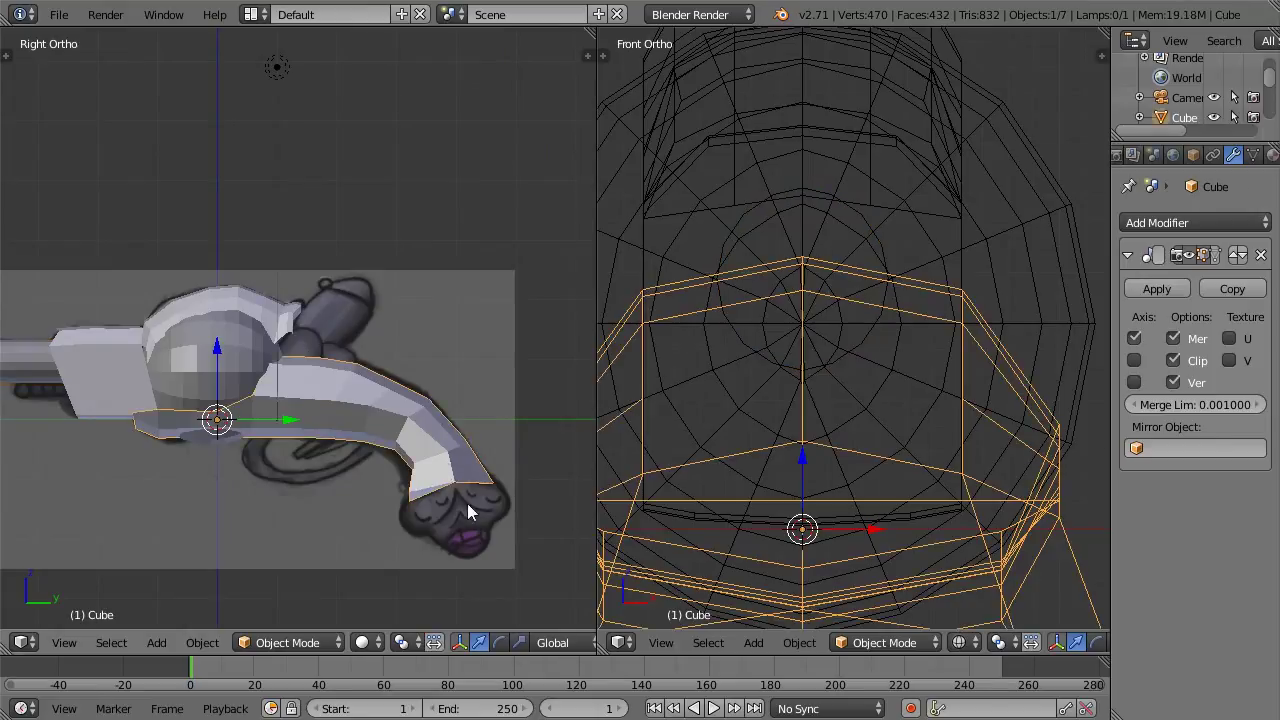
scroll(487, 509, "up", 2)
scroll(286, 368, "up", 2)
scroll(286, 361, "up", 3)
middle_click_drag(453, 542, 323, 304, "shift")
scroll(438, 508, "down", 2)
key("Tab")
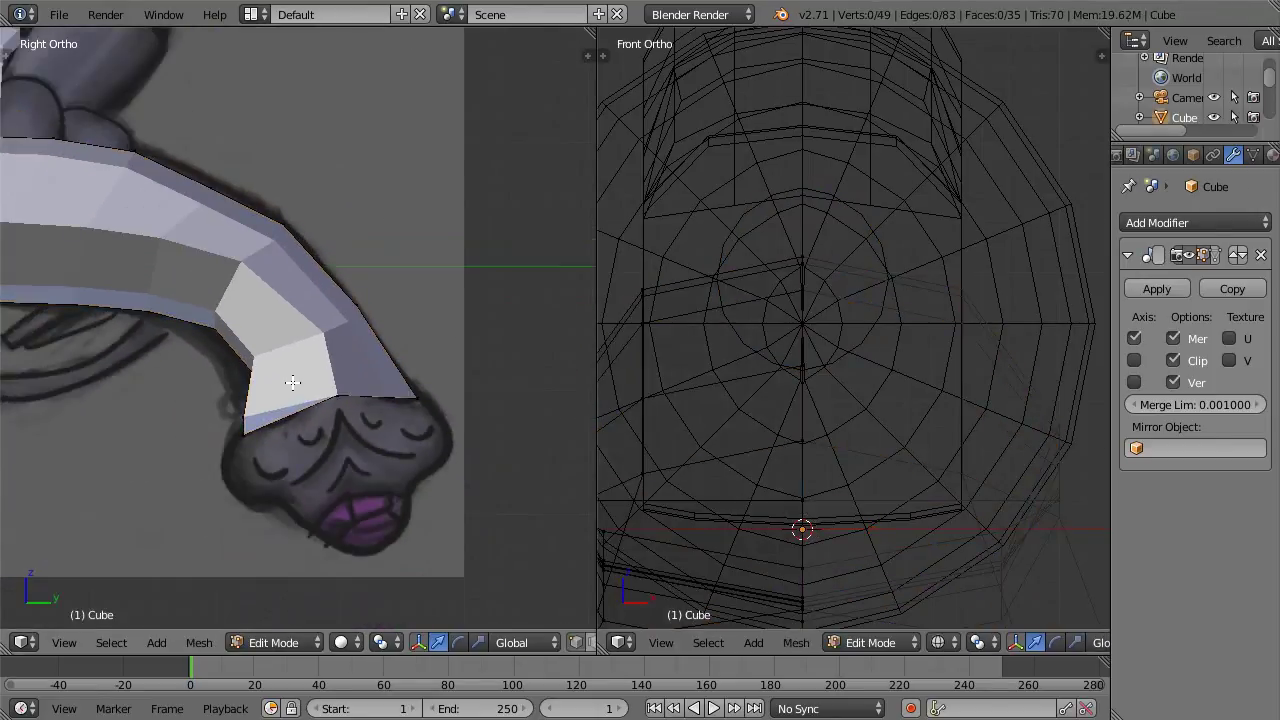
key("Tab")
scroll(292, 382, "down", 2)
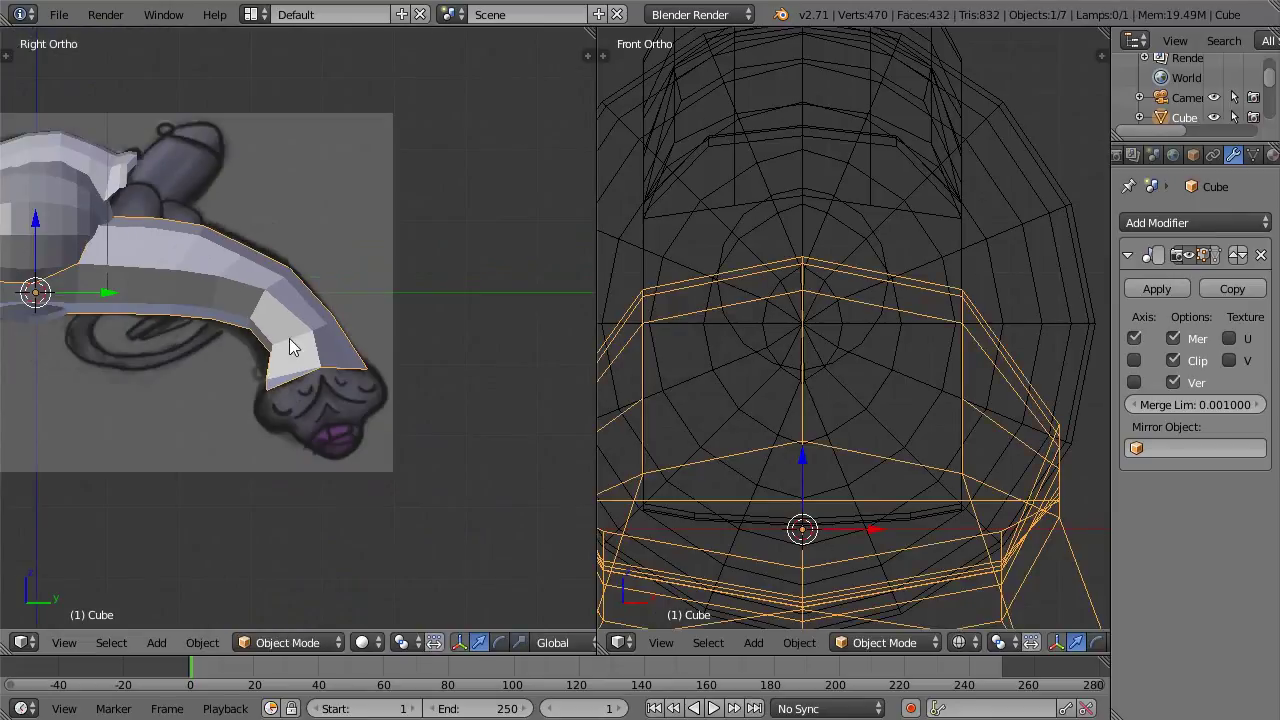
scroll(377, 375, "up", 1)
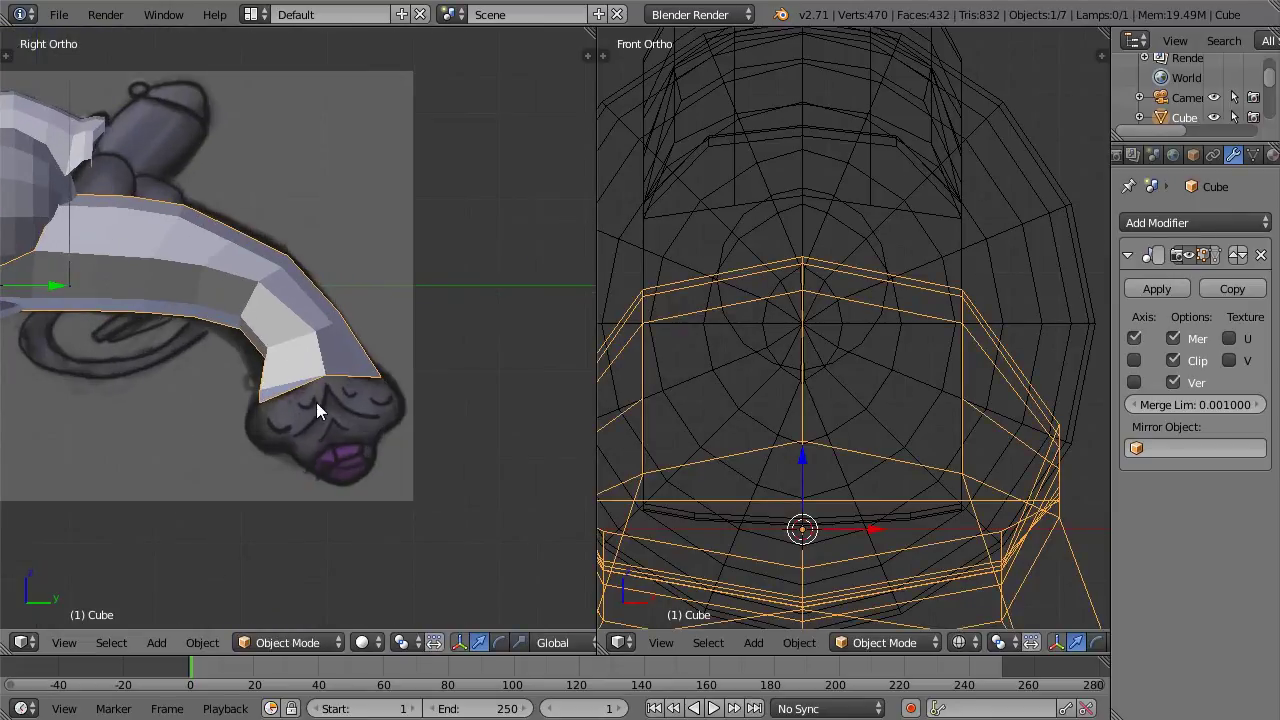
scroll(316, 402, "up", 3)
middle_click_drag(306, 403, 277, 293, "shift")
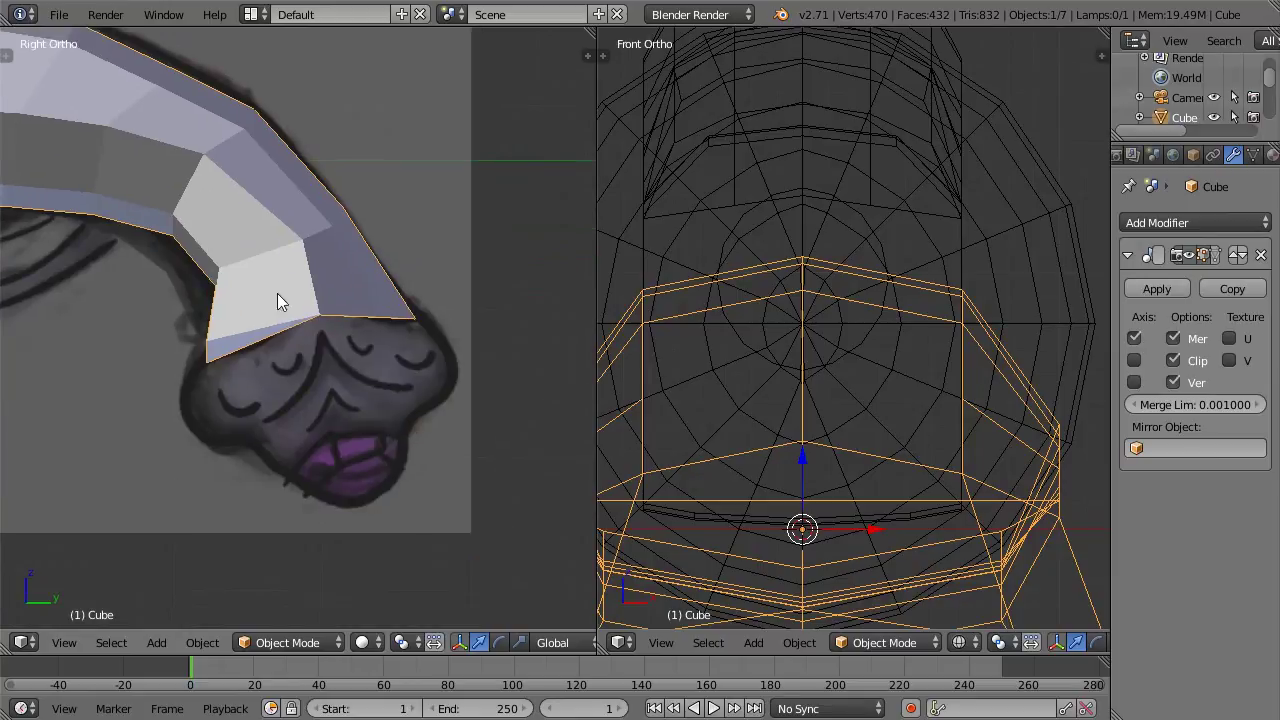
key("Tab")
key("Tab")
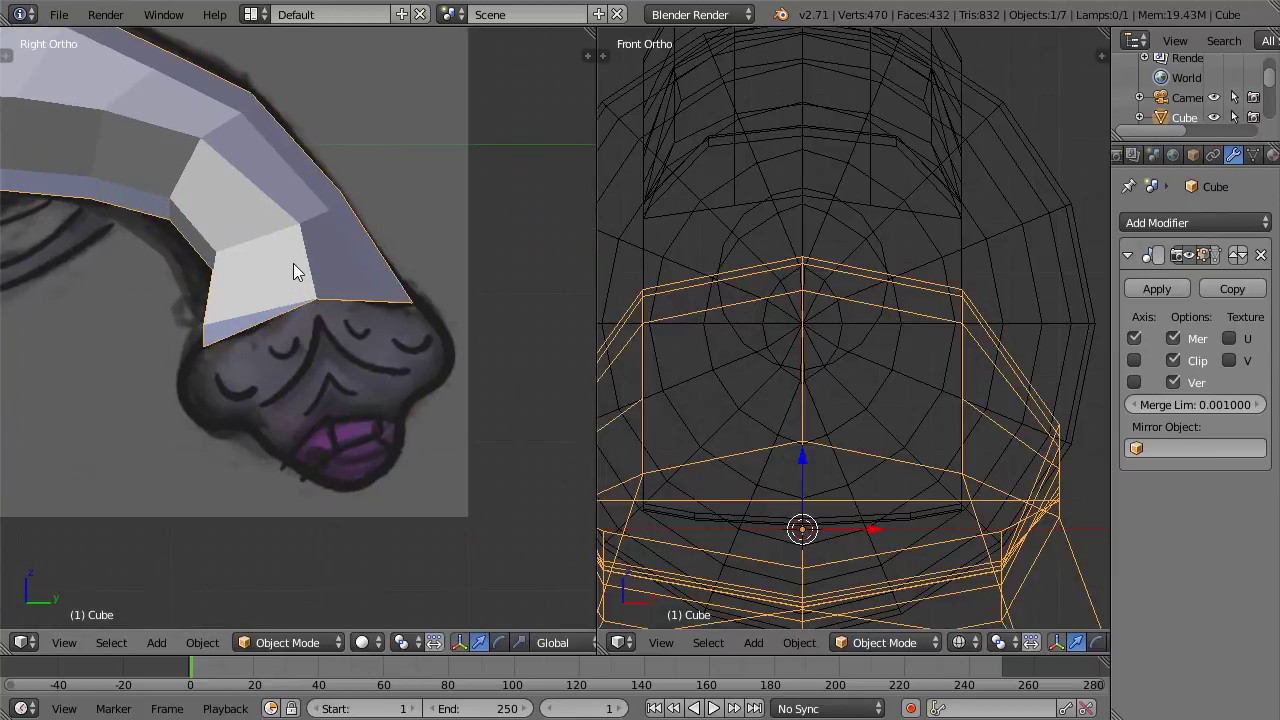
key("Tab")
Step: Select the grip's lower end vertices, extrude them about 0.28 into the drawn butt in side view, and scale them slightly wider
scroll(293, 263, "down", 5)
mouse_move(216, 287)
middle_mouse_down()
mouse_move(114, 306)
mouse_move(195, 288)
middle_mouse_up()
key("KP_1")
key("KP_3")
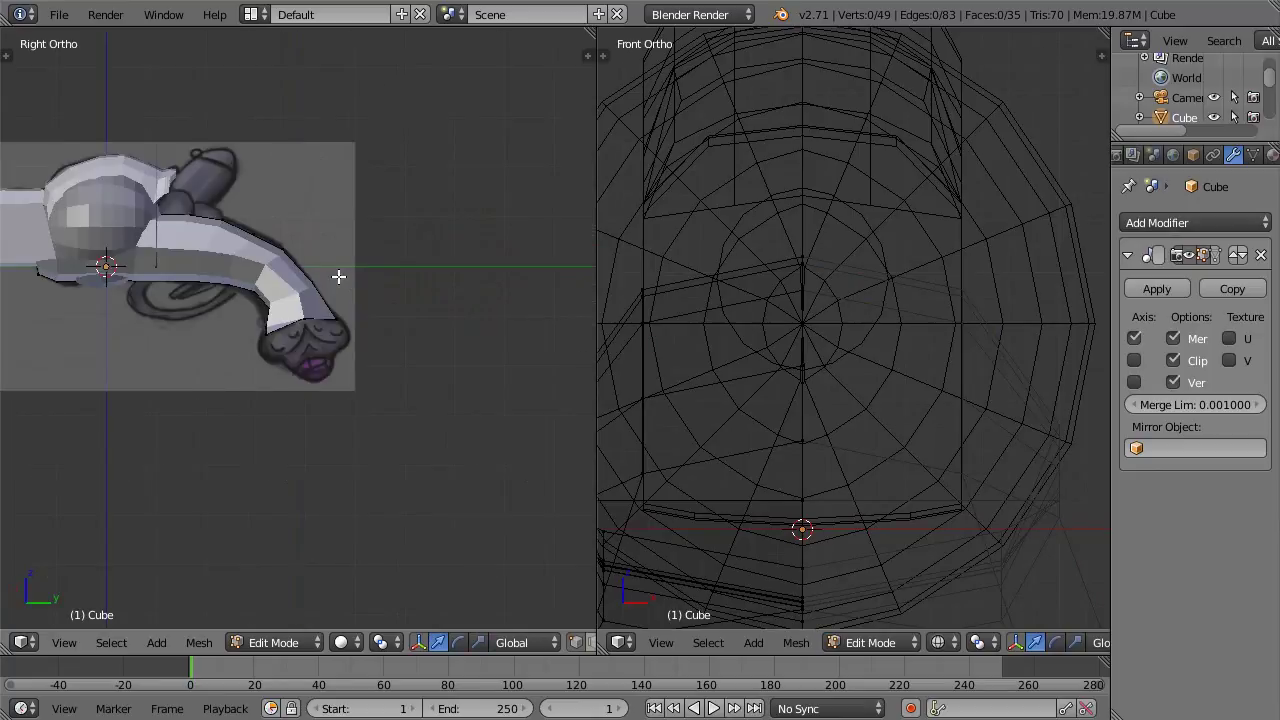
key("KP_1")
scroll(357, 271, "up", 5)
key("z")
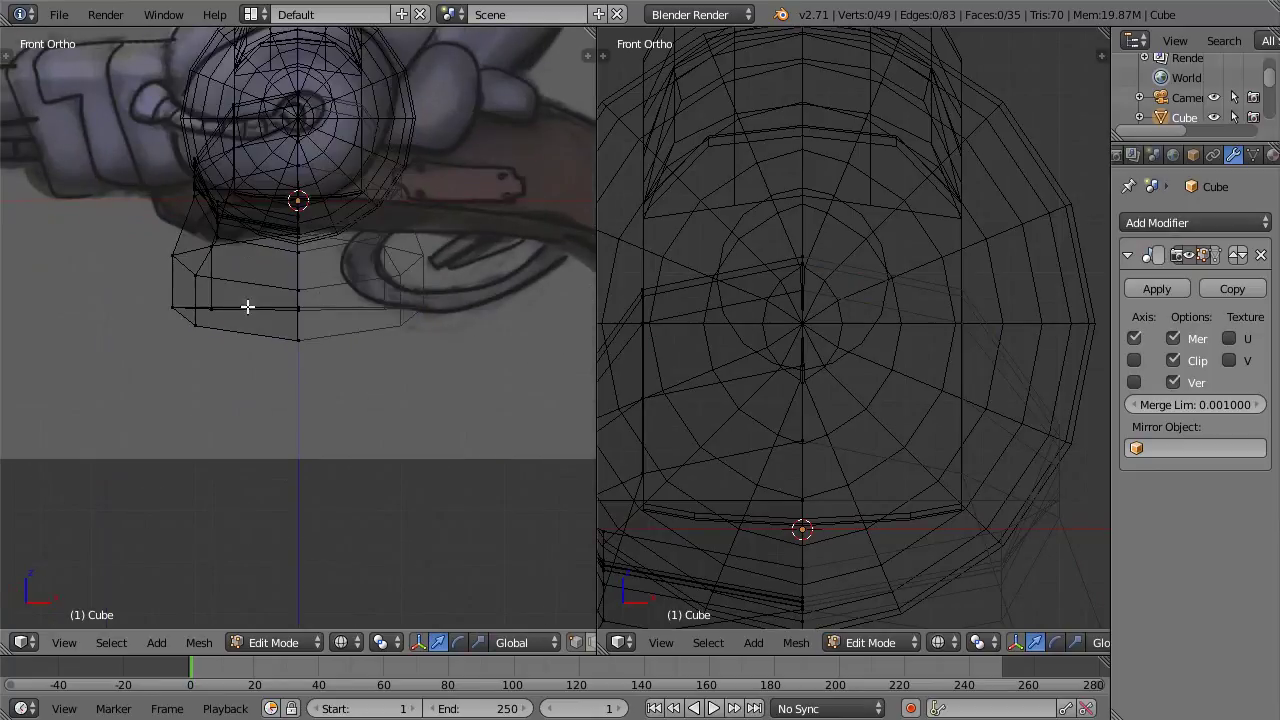
key("b")
left_click_drag(144, 292, 376, 399)
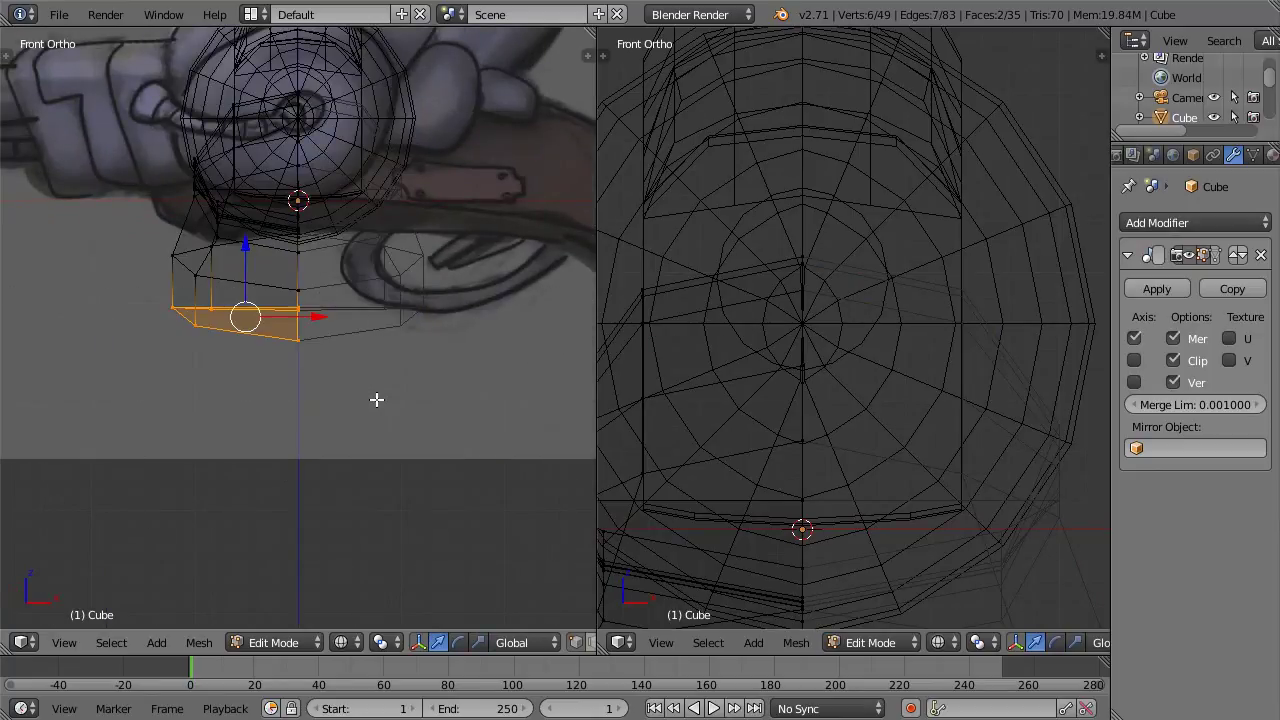
key("KP_3")
key("e")
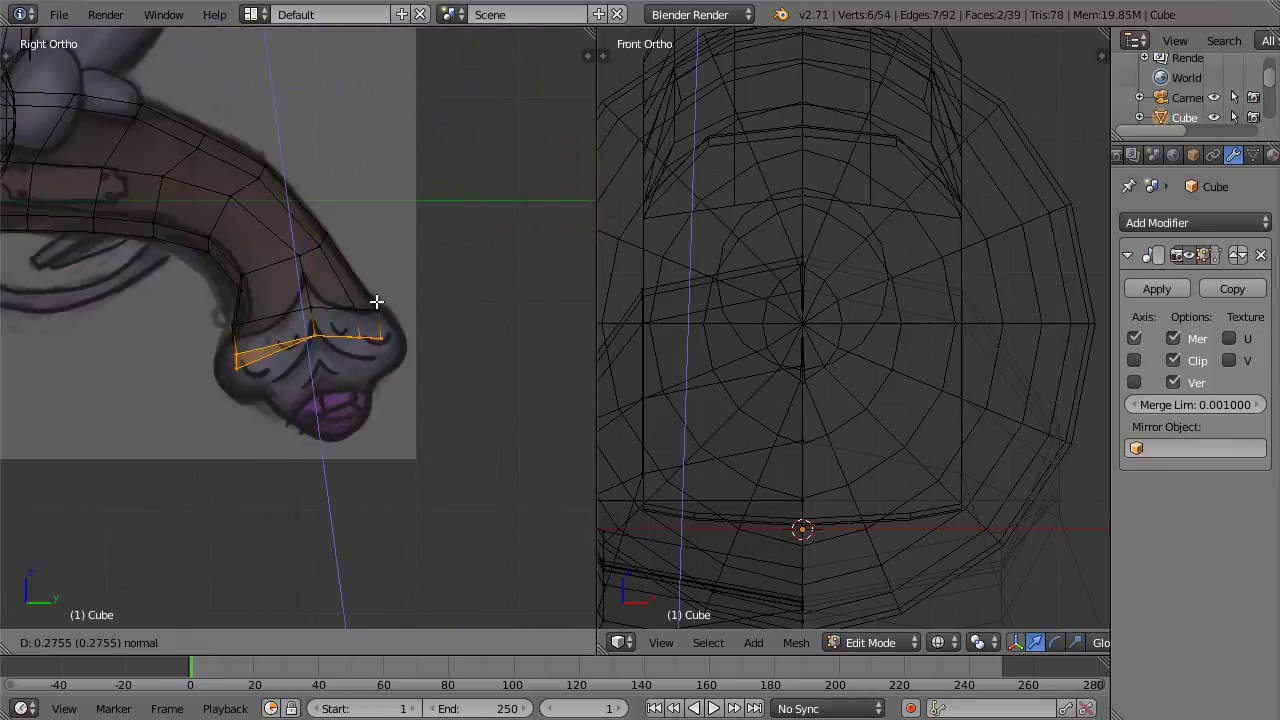
left_click(374, 300)
key("s")
left_click(402, 300)
Step: Extrude the grip's end once more down the butt and flatten the new vertices by scaling them to 0 along Z
key("e")
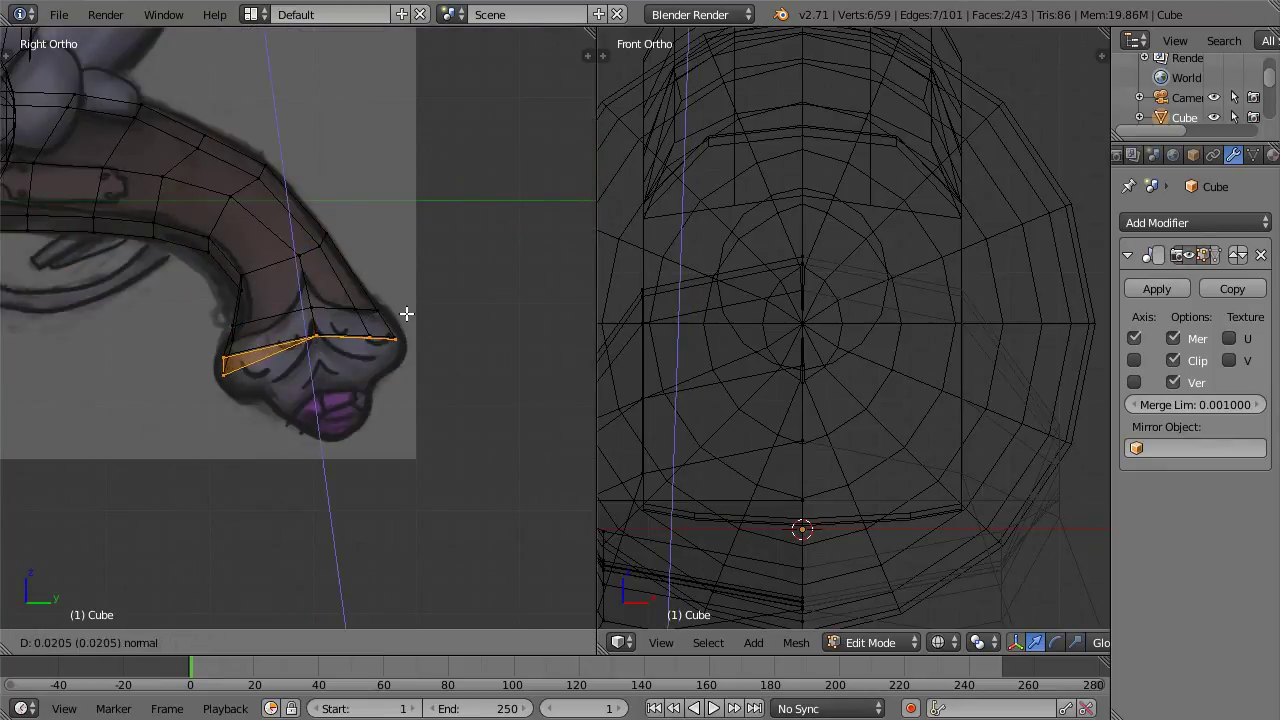
left_click(408, 336)
key("s")
key("z")
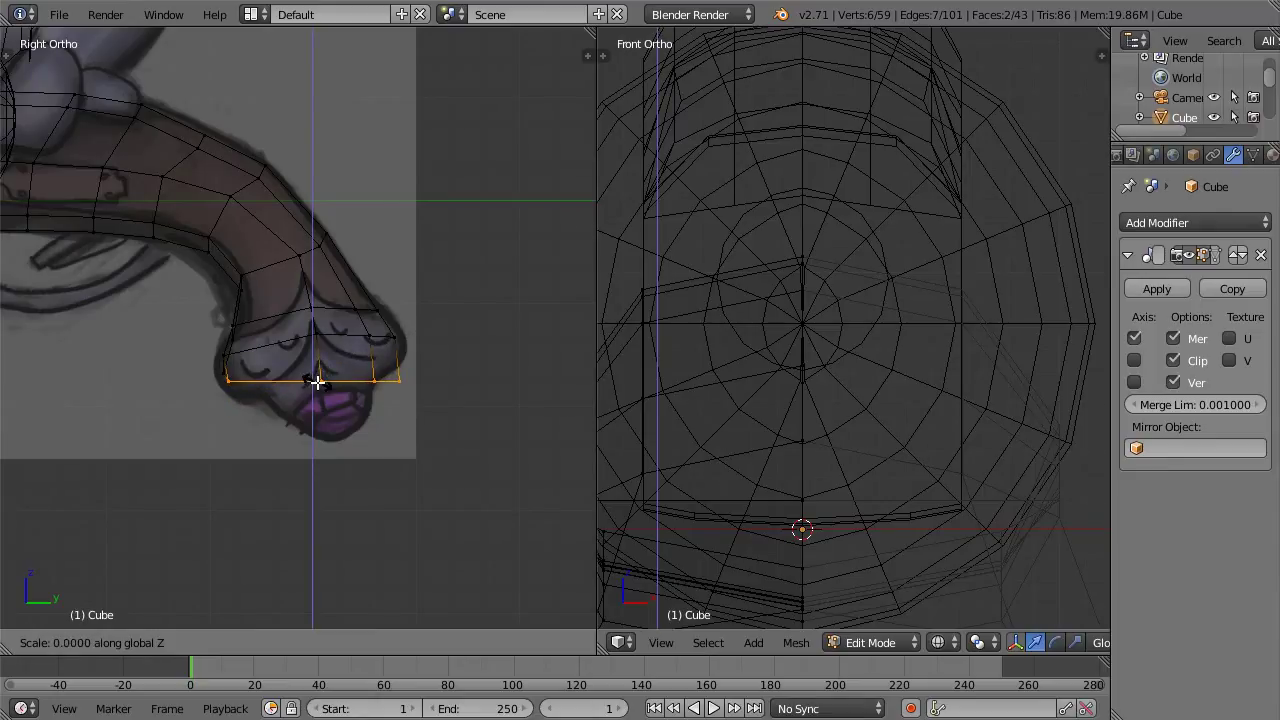
left_click(317, 381)
Step: Rotate and move the flattened end to follow the tilt and outline of the drawn butt, and deselect everything
key("r")
left_click(406, 312)
key("g")
left_click(406, 308)
key("a")
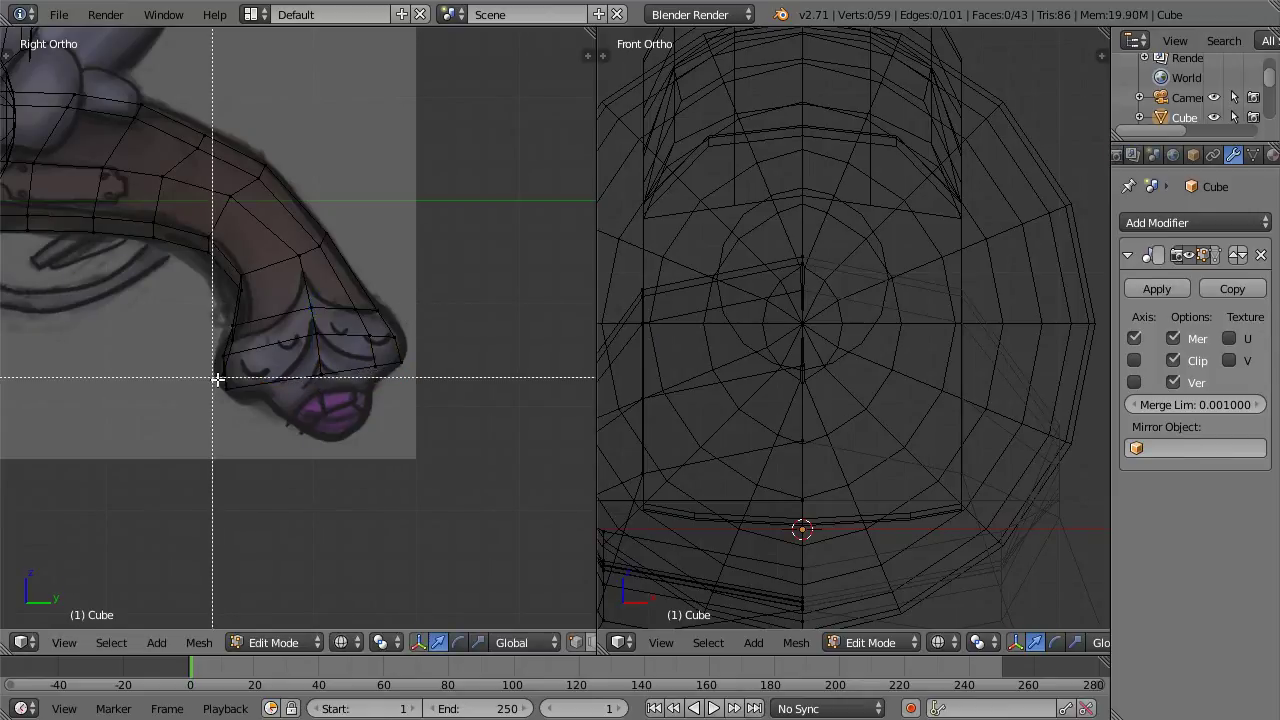
Step: Adjust a single vertex on the grip's lower end in shaded perspective, leave Edit Mode and inspect the gun from several angles
key("z")
middle_click_drag(331, 379, 282, 346)
right_click(313, 368)
key("g")
left_click(331, 343)
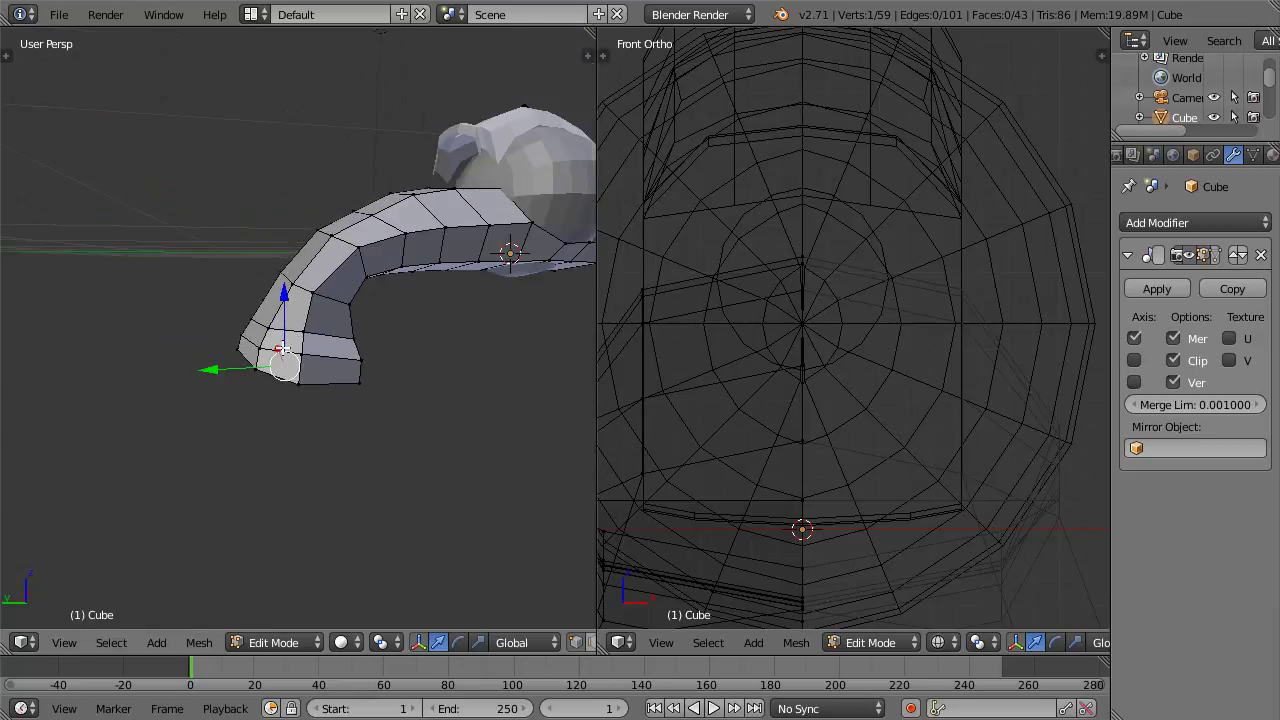
key("Tab")
middle_click_drag(402, 331, 424, 297)
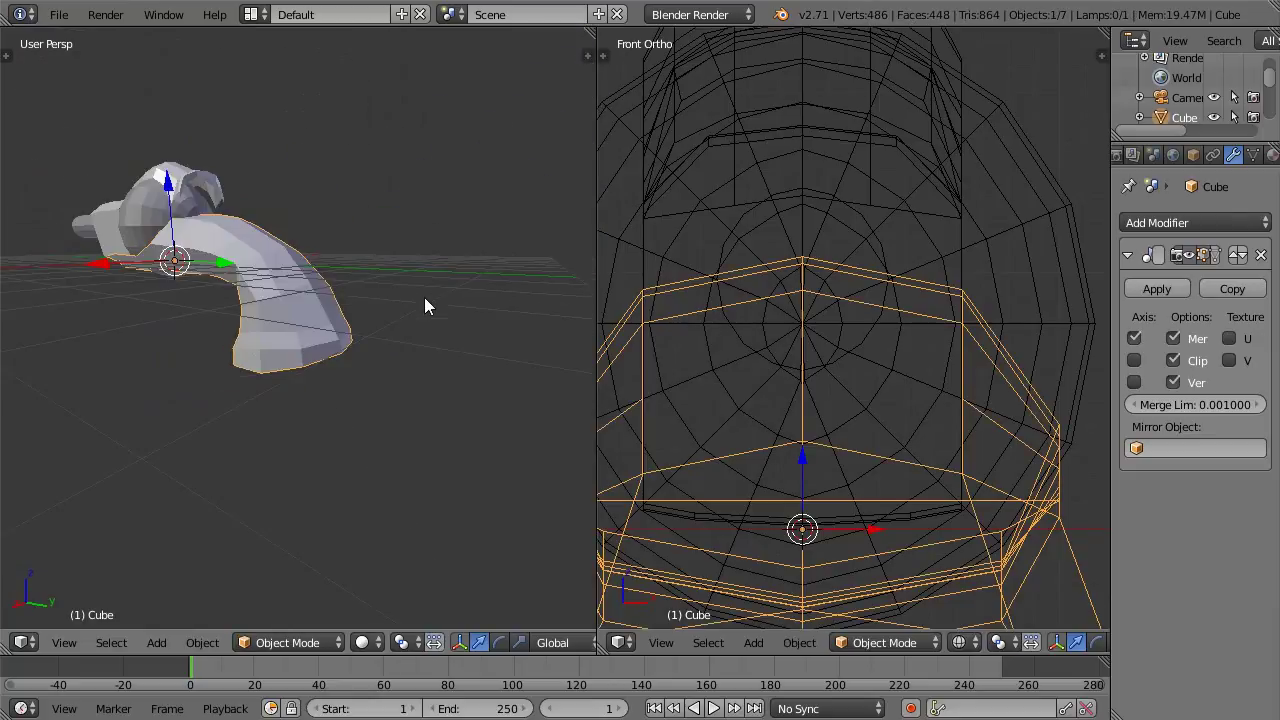
middle_click_drag(314, 301, 445, 398)
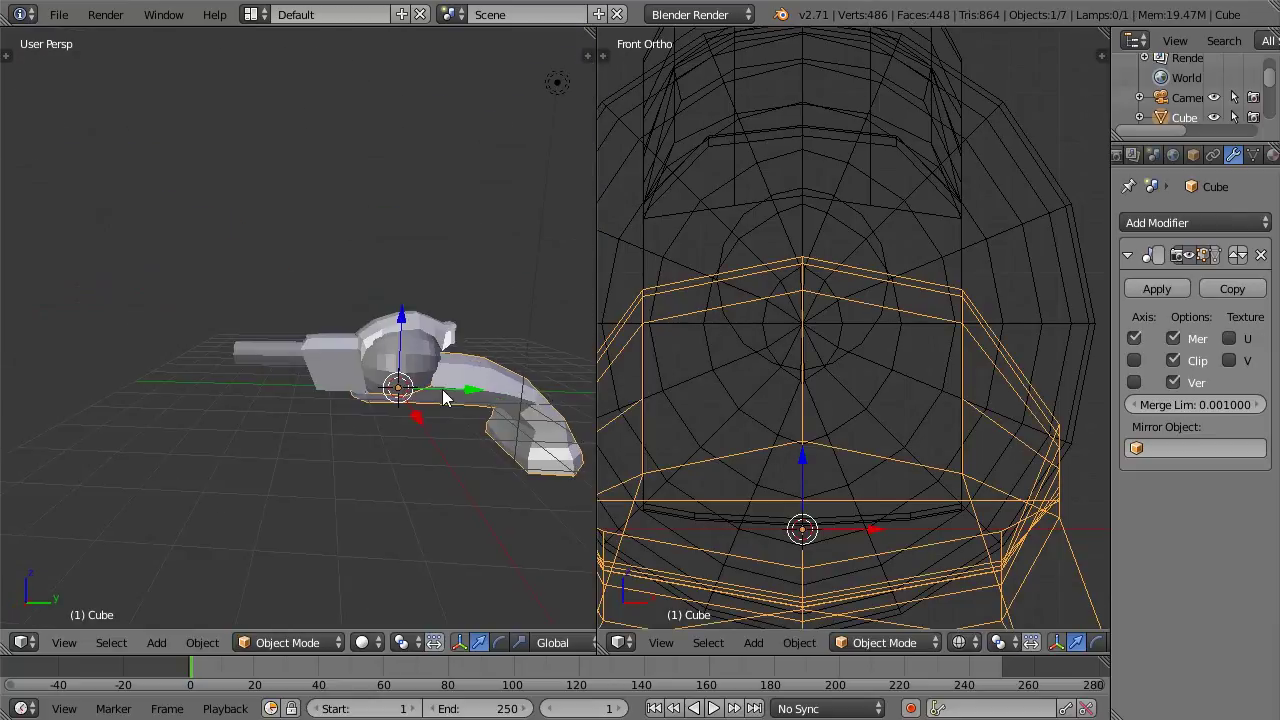
Step: Return to the side view and add a mesh circle with 16 vertices
key("KP_1")
key("KP_3")
scroll(442, 389, "up", 3)
scroll(309, 342, "up", 2, "shift")
middle_click_drag(488, 384, 310, 341, "shift")
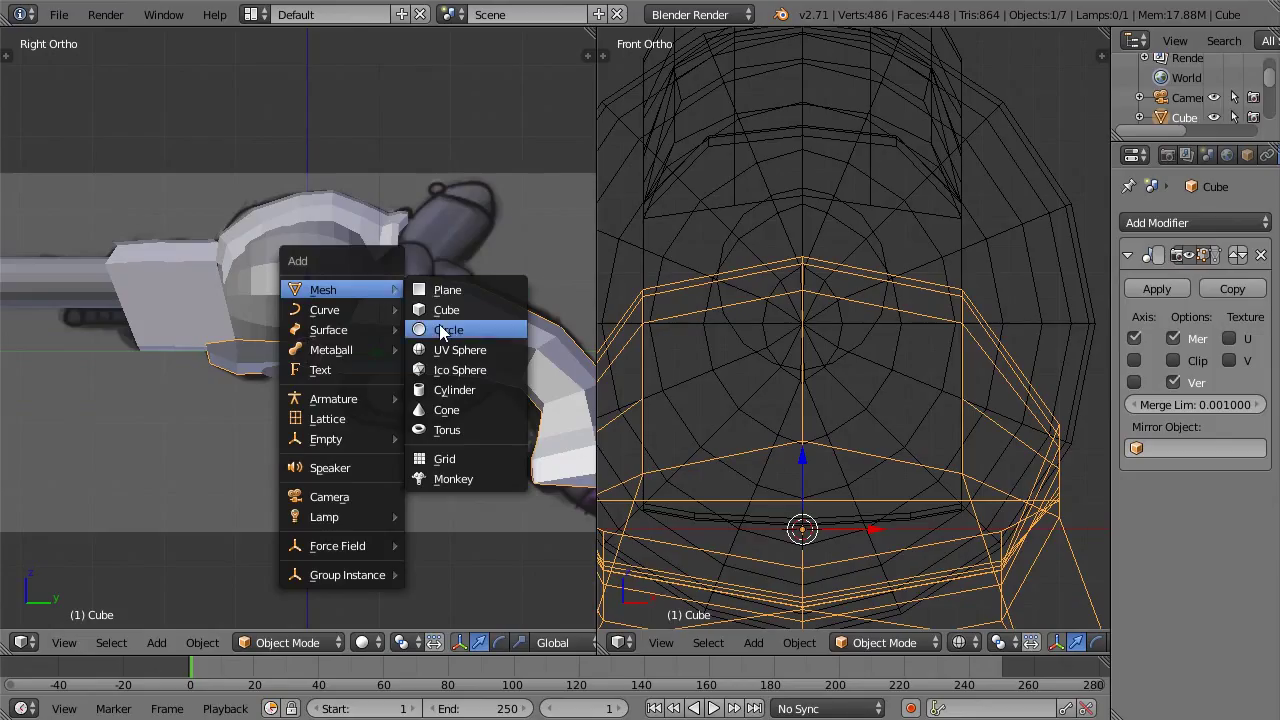
left_click(441, 331)
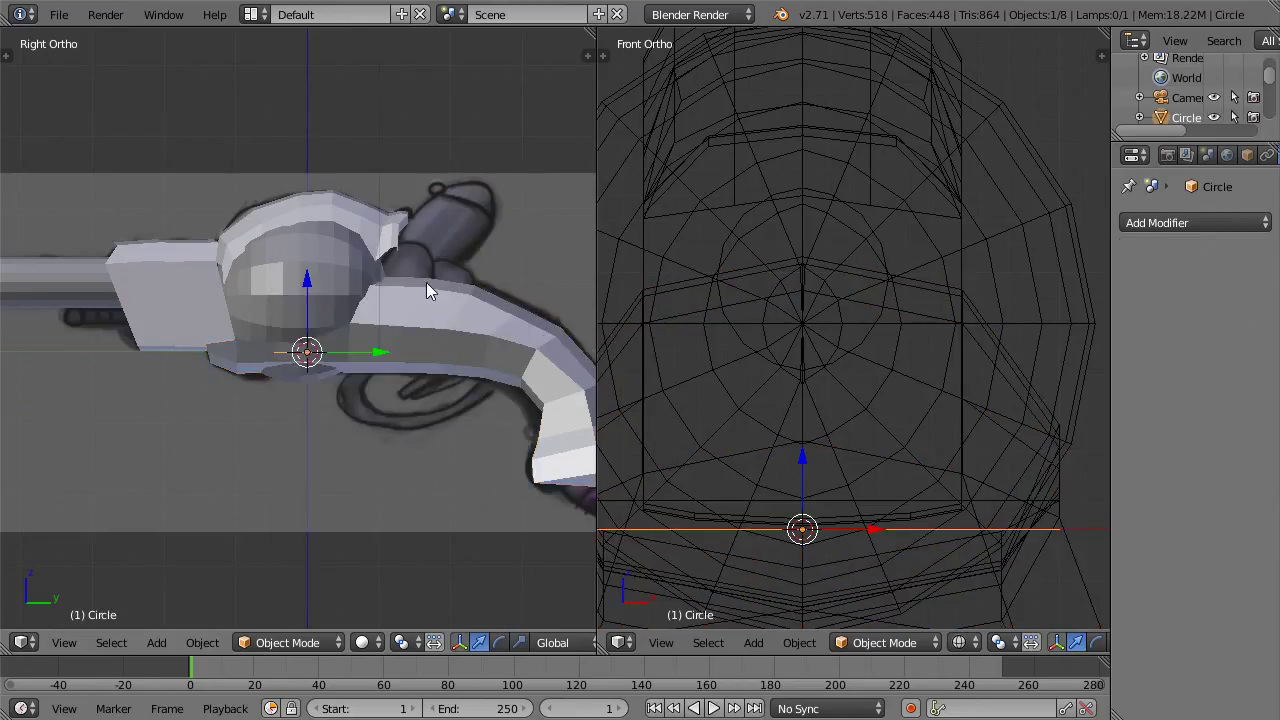
key("KP_Decimal")
key("t")
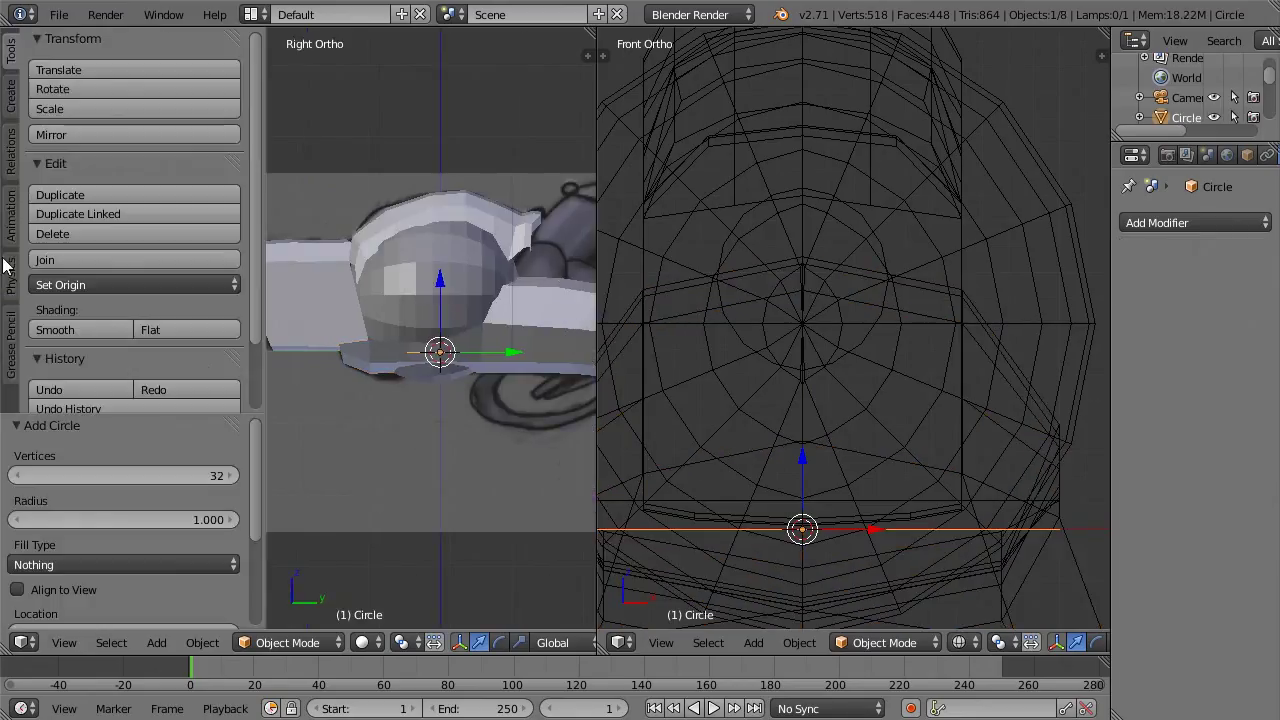
left_click(201, 479)
type("16")
key("Return")
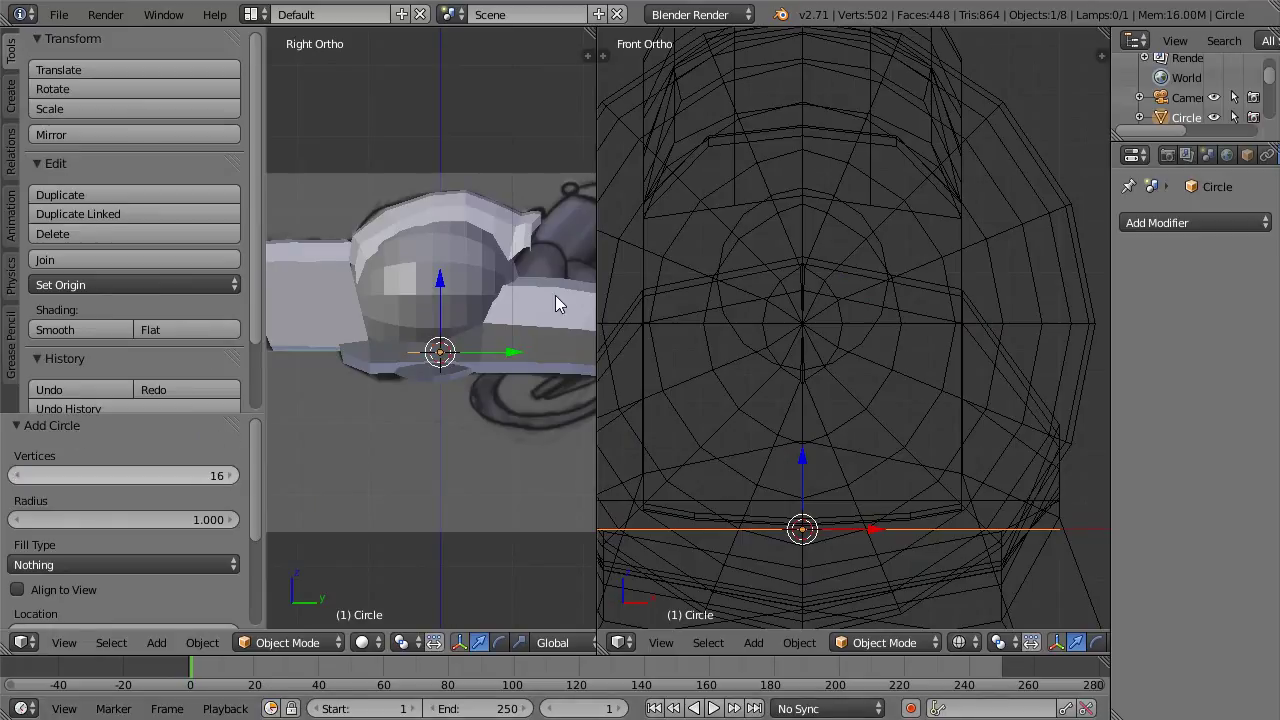
Step: Delete the vertices on the circle's negative X side in the top view, keeping the half on the positive X side
key("Tab")
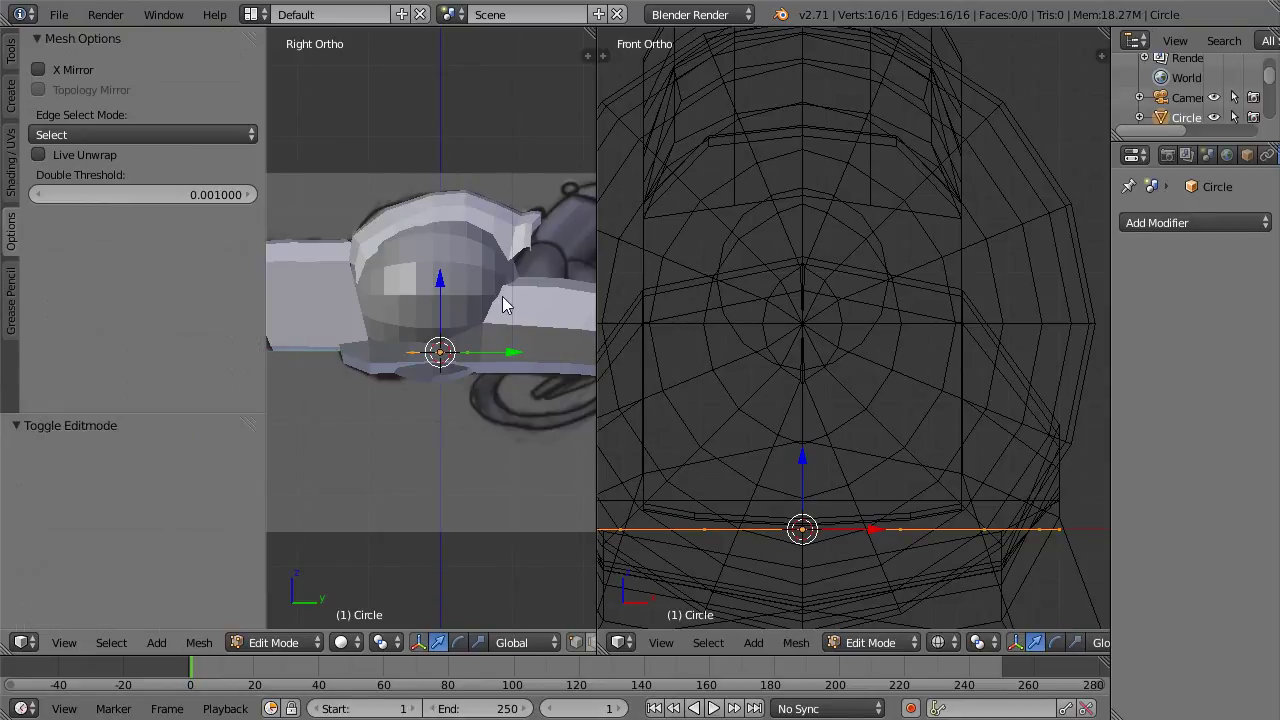
mouse_move(489, 331)
middle_mouse_down()
mouse_move(491, 421)
mouse_move(511, 434)
middle_mouse_up()
key("z")
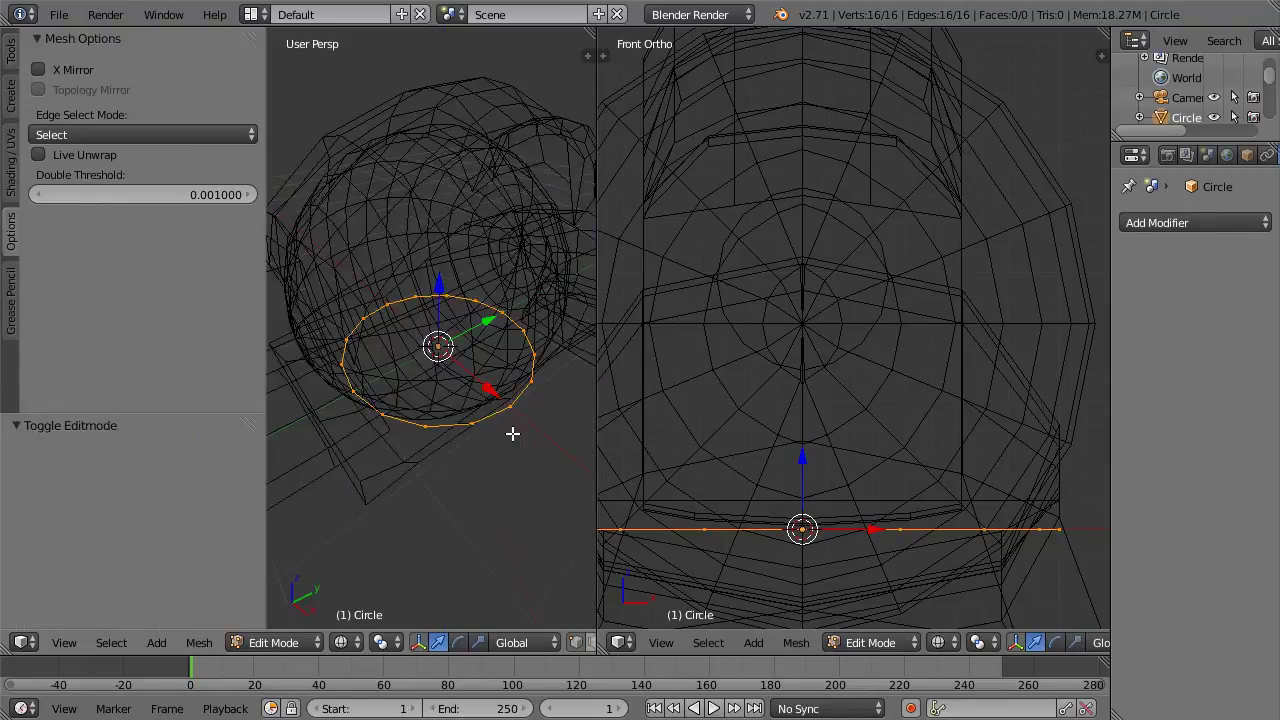
key("KP_7")
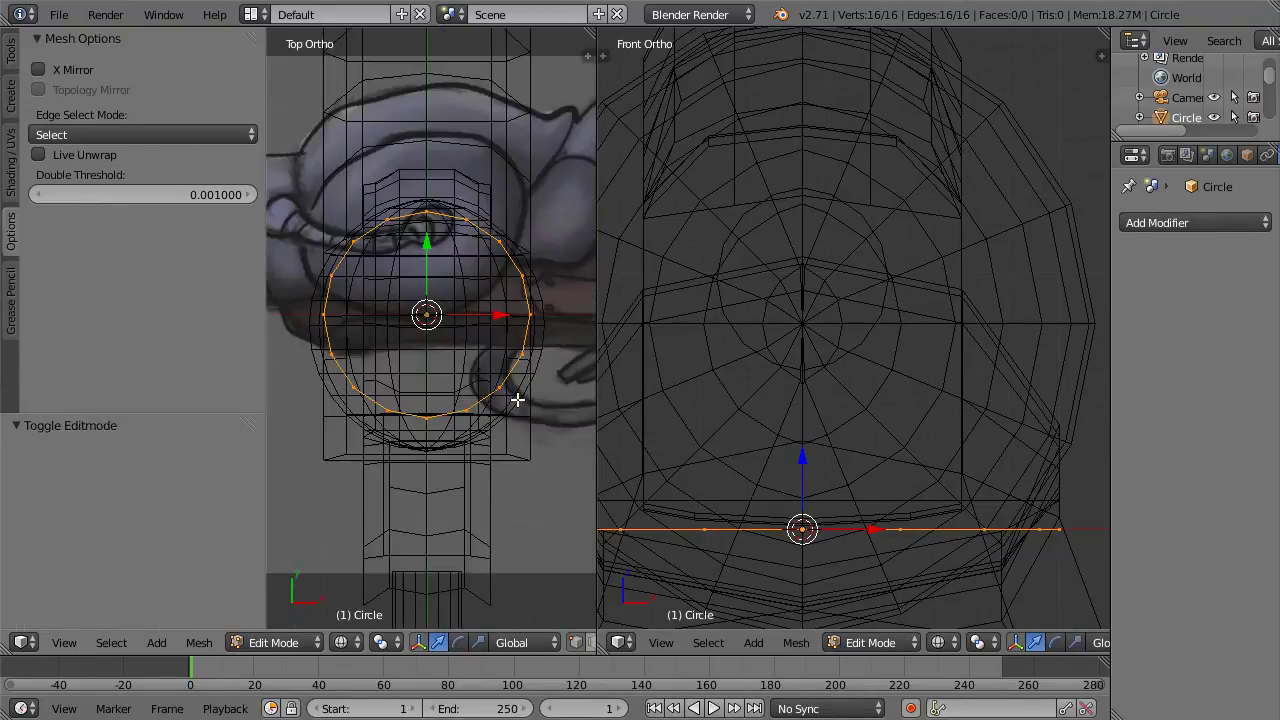
key("a")
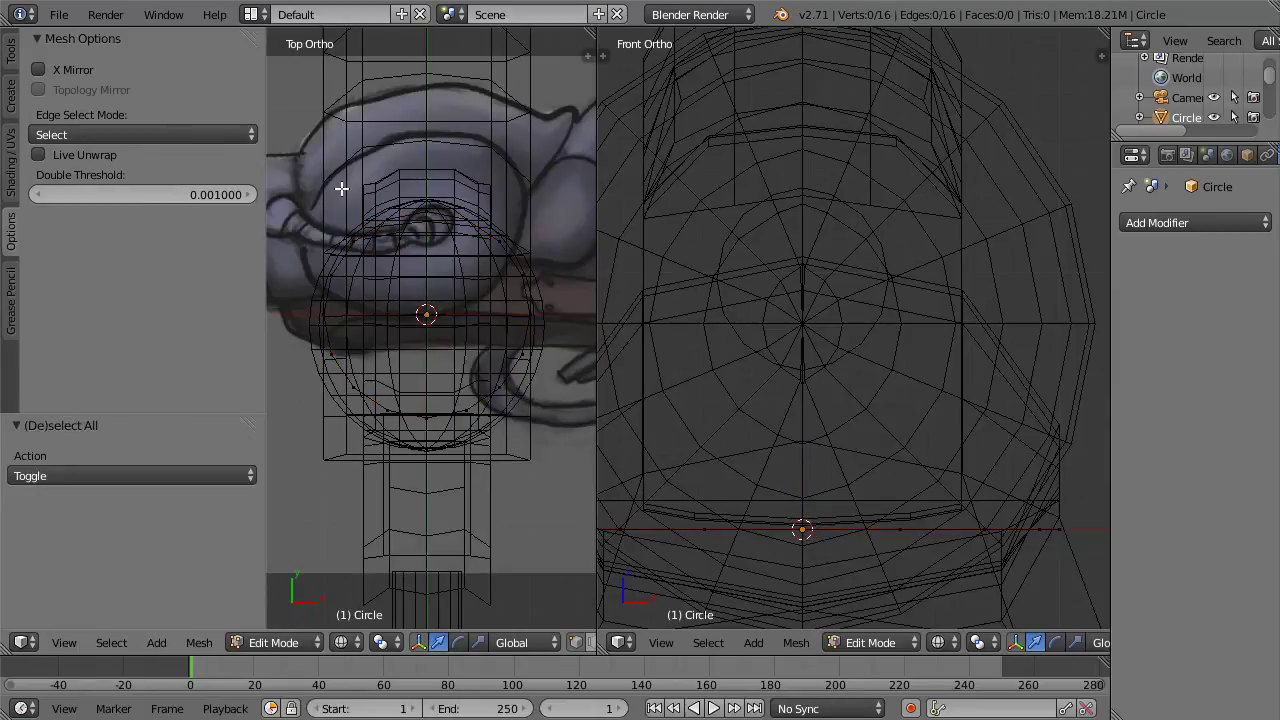
left_click_drag(310, 172, 417, 463)
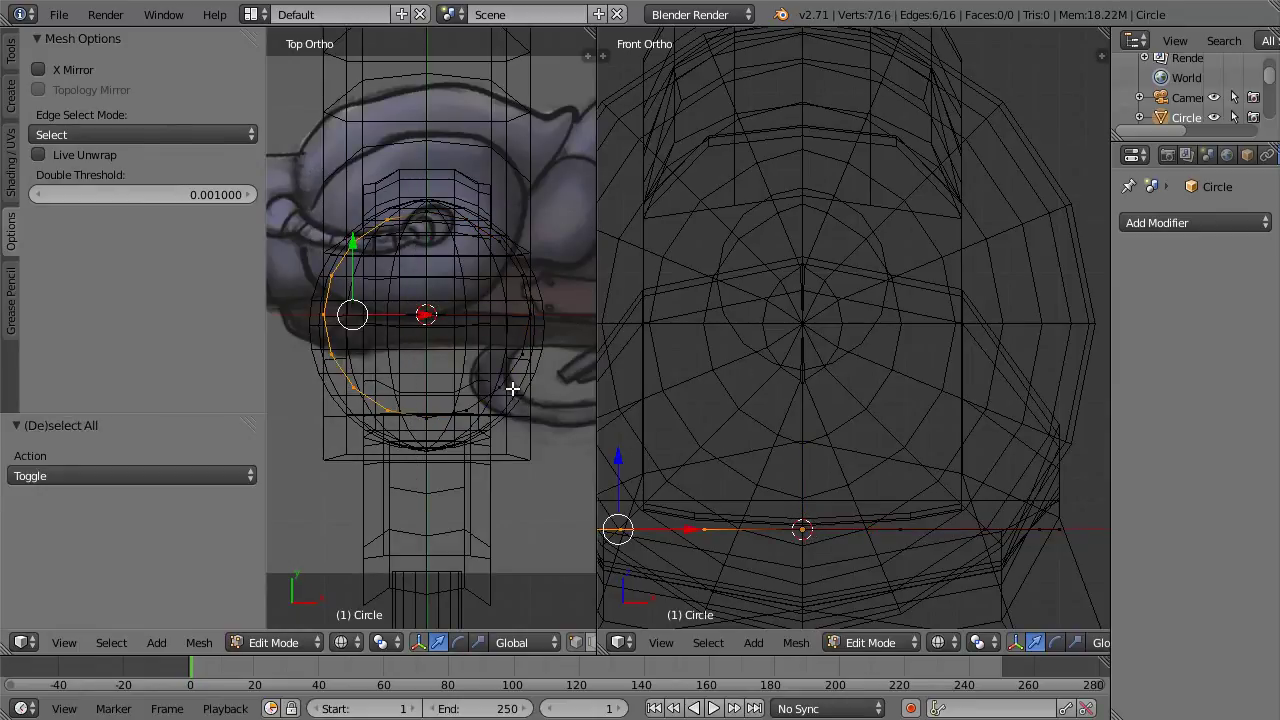
key("x")
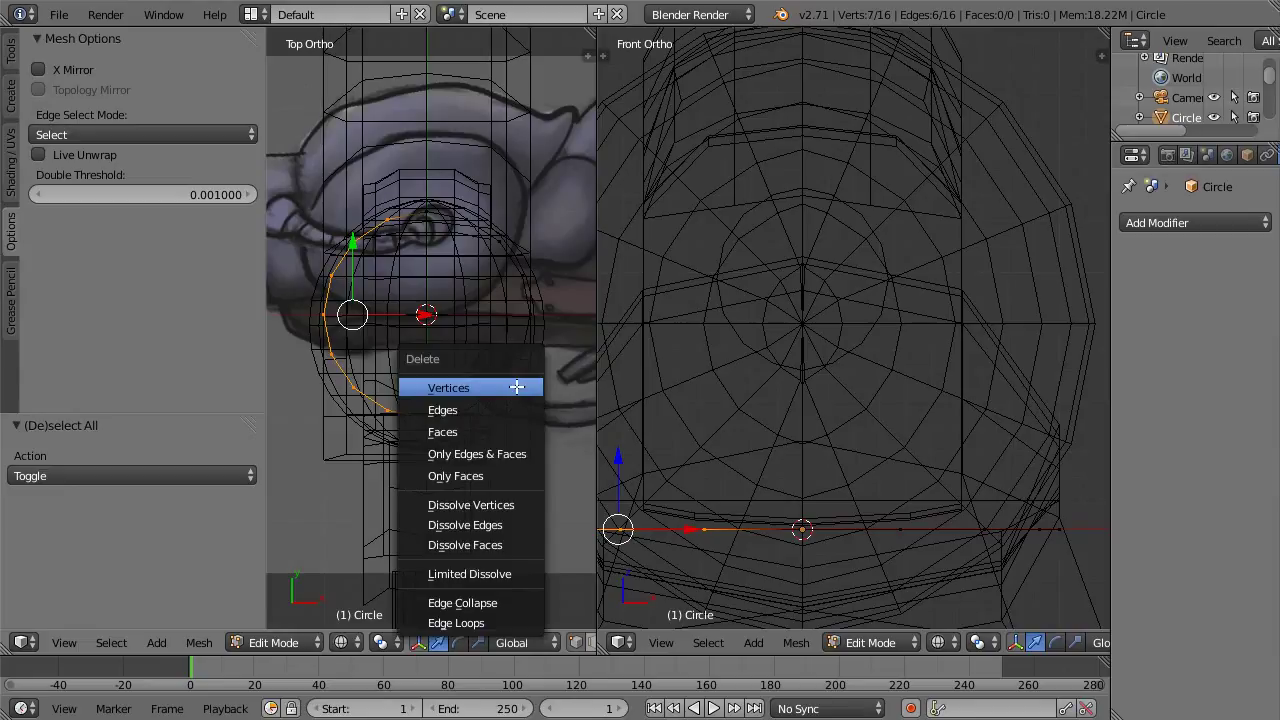
left_click(516, 387)
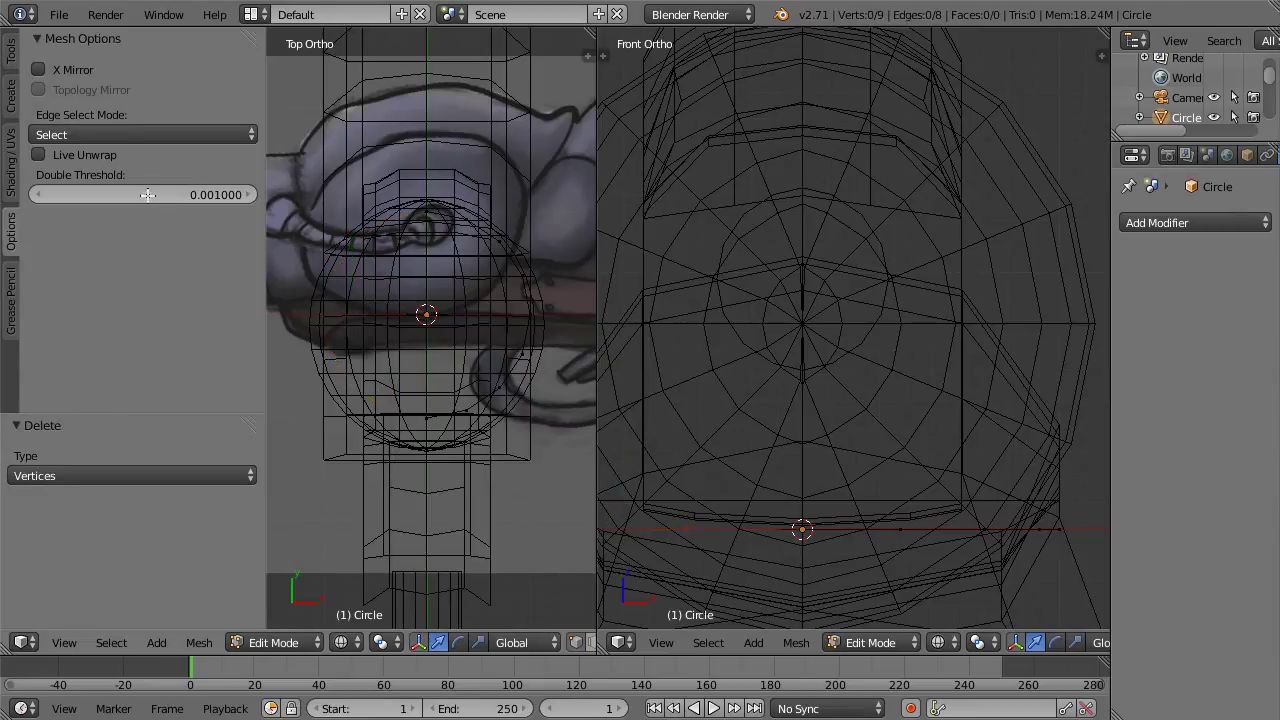
Step: Add a Mirror modifier to the half circle and select all of its remaining vertices
key("t")
left_click(1226, 223)
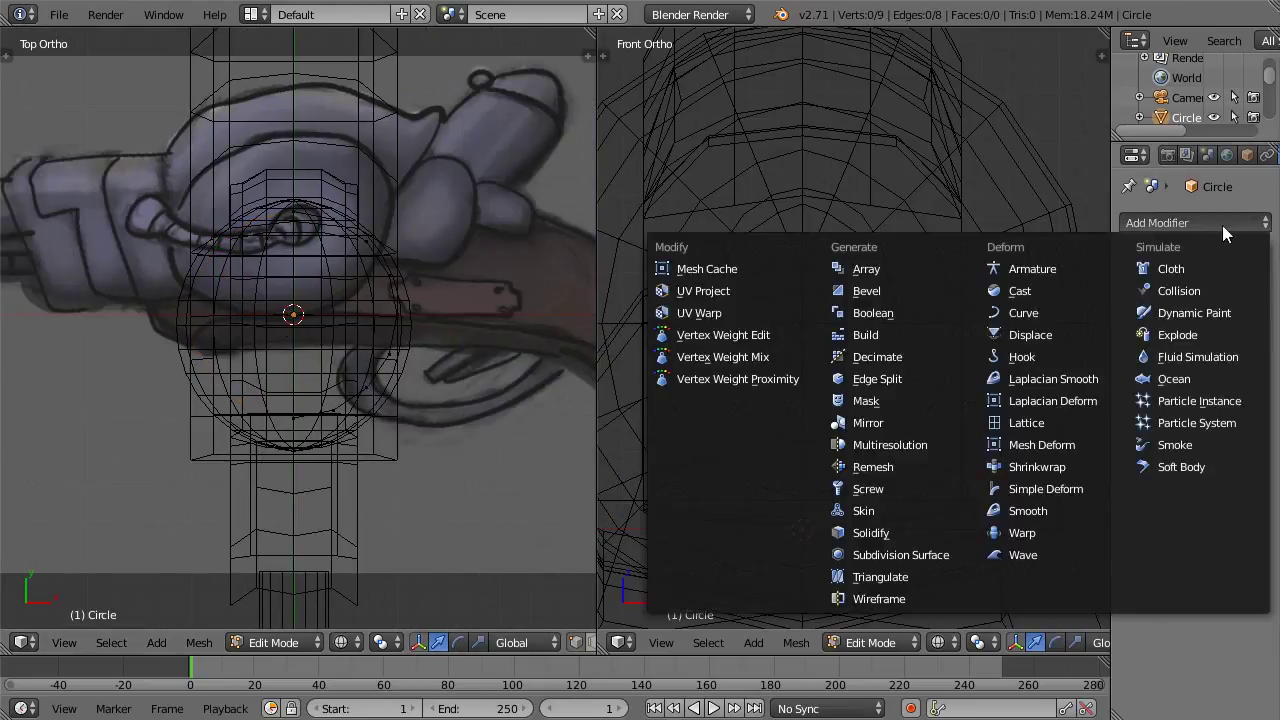
left_click(868, 422)
key("z")
key("z")
key("a")
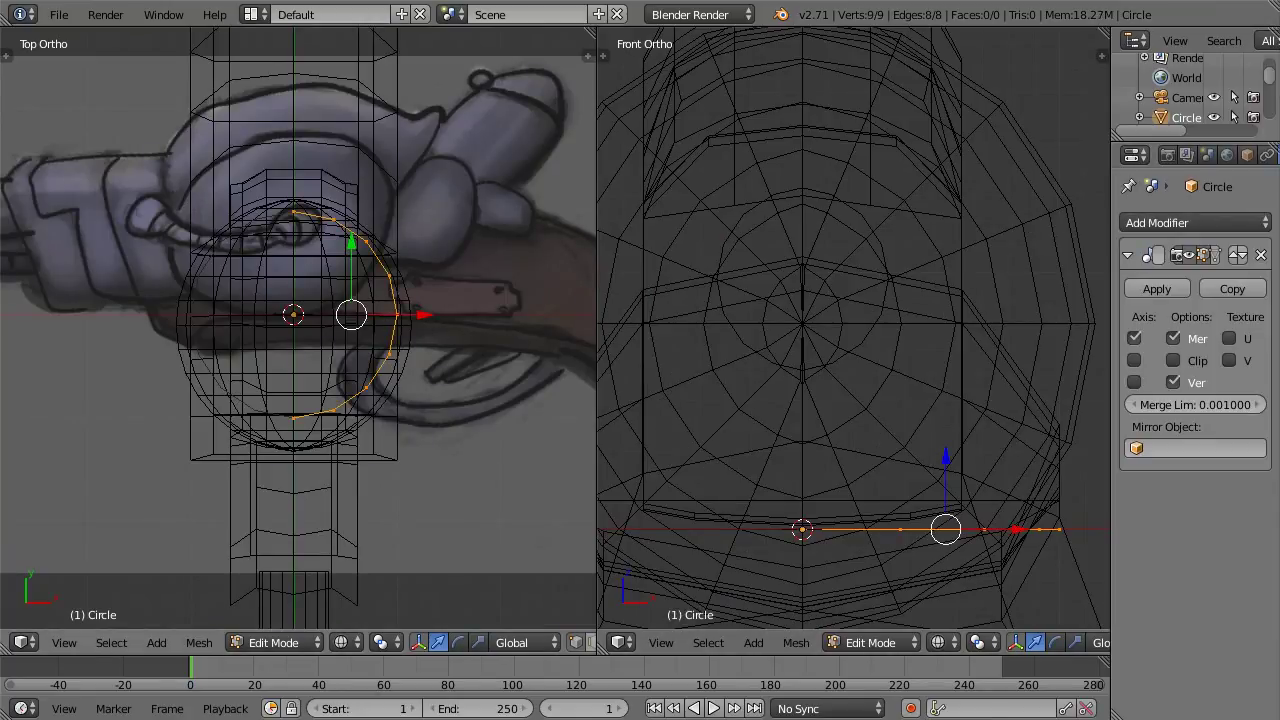
Step: In the side view, move the half circle to the base of the drawn slanted cylinder and rotate it about 33 degrees
middle_click_drag(463, 280, 334, 167)
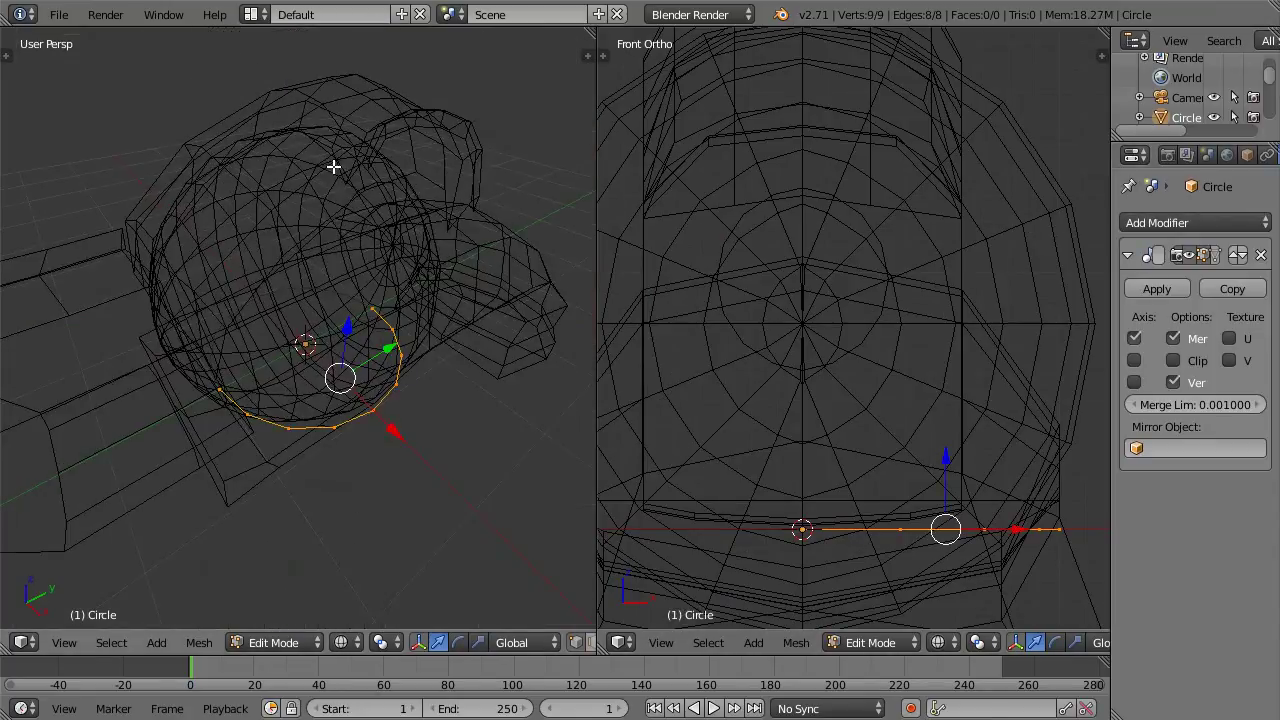
key("KP_1")
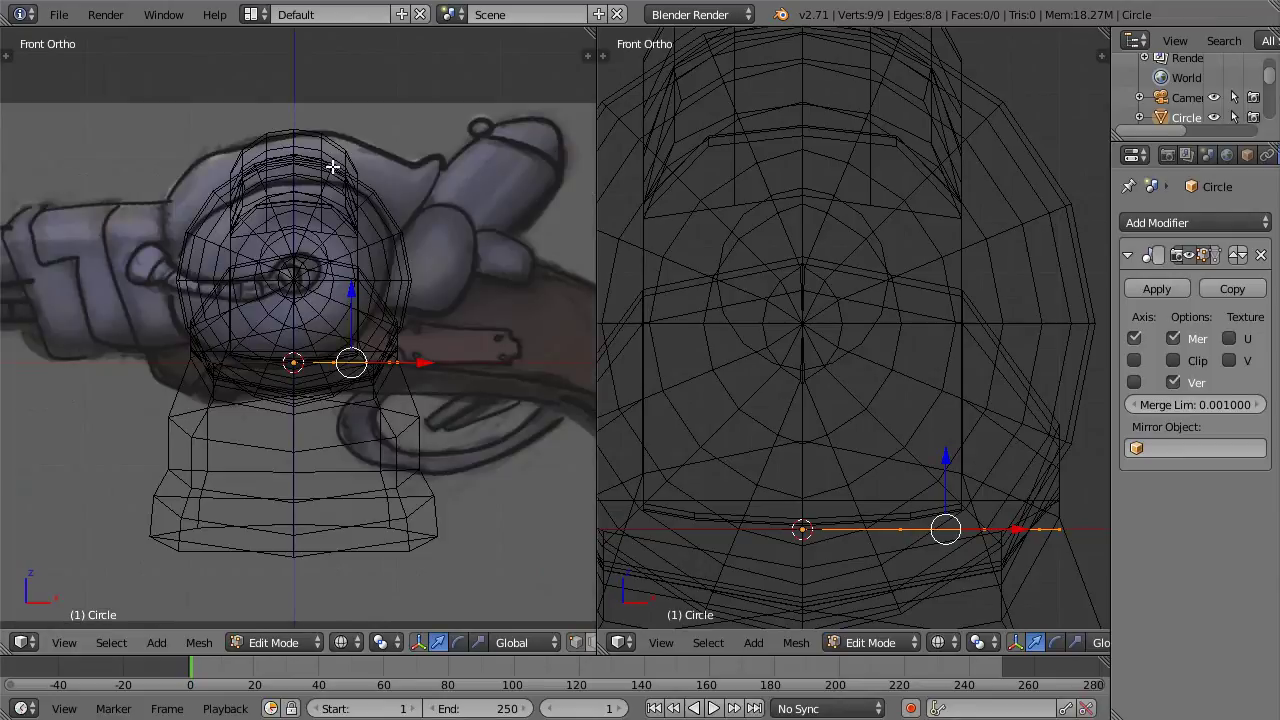
key("KP_3")
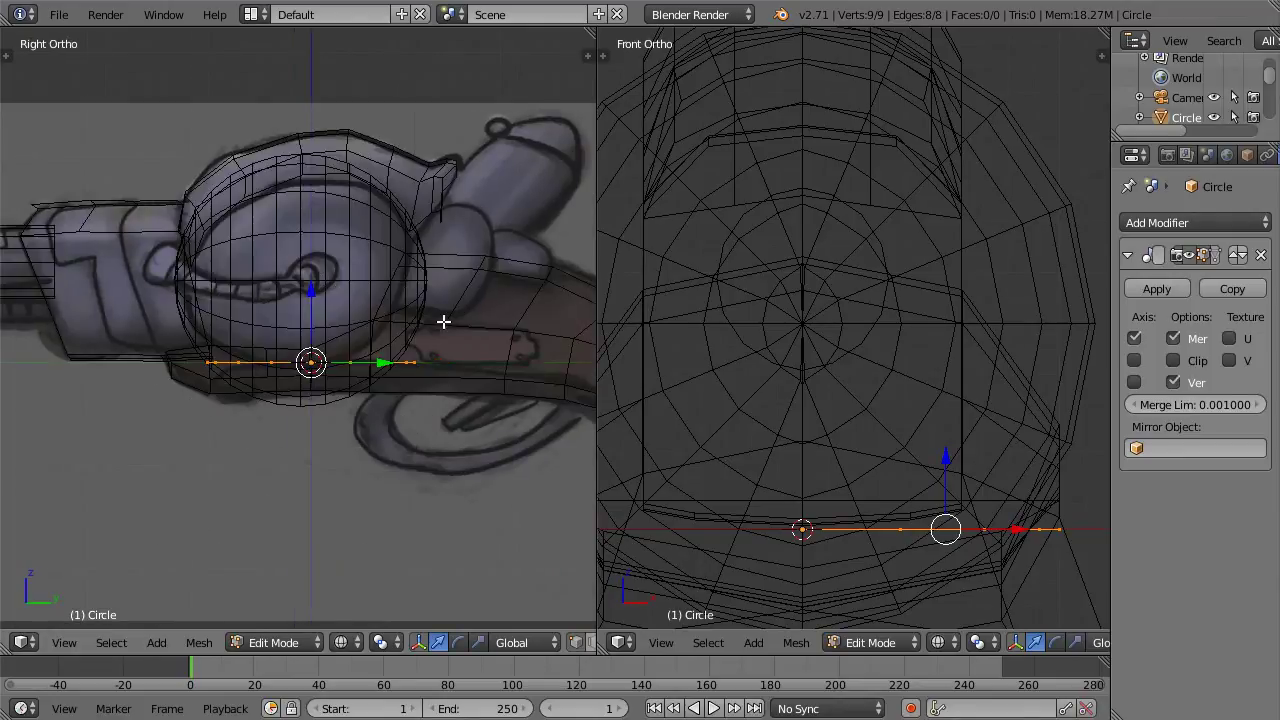
key("g")
left_click(531, 229)
key("r")
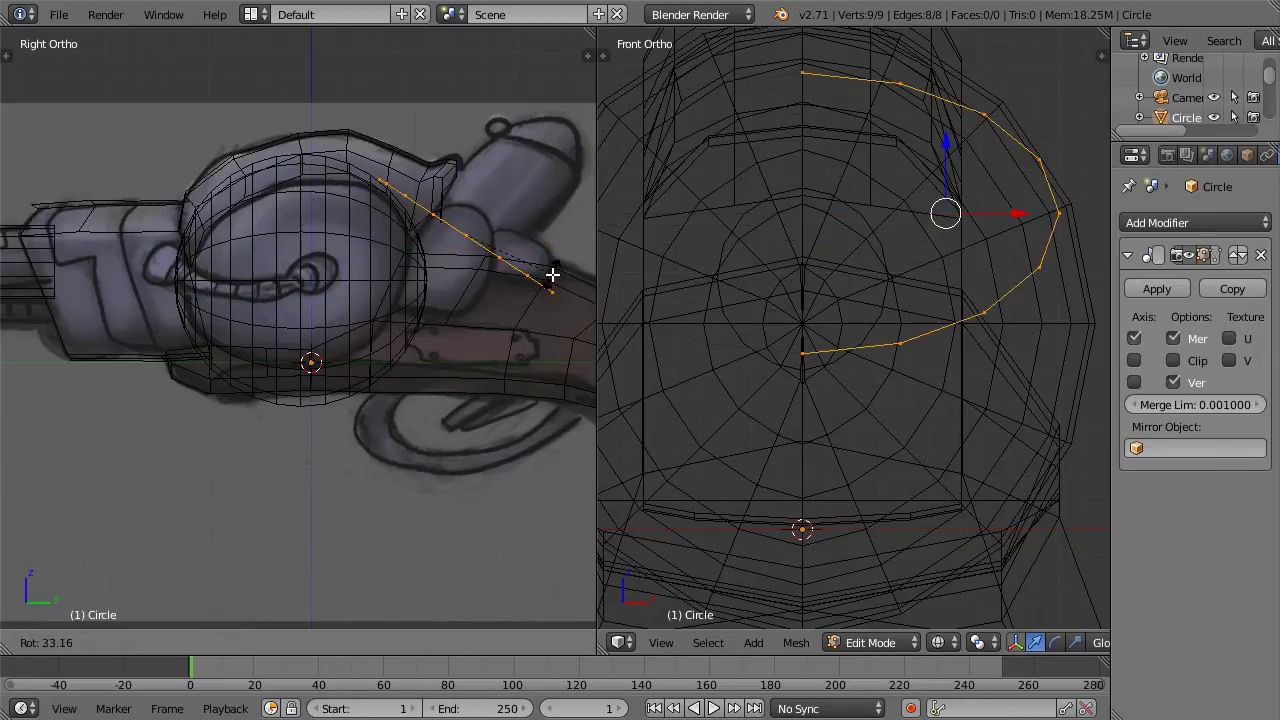
left_click(553, 274)
Step: Scale down and reposition the tilted half circle so that it matches the width of the drawn cylinder
key("s")
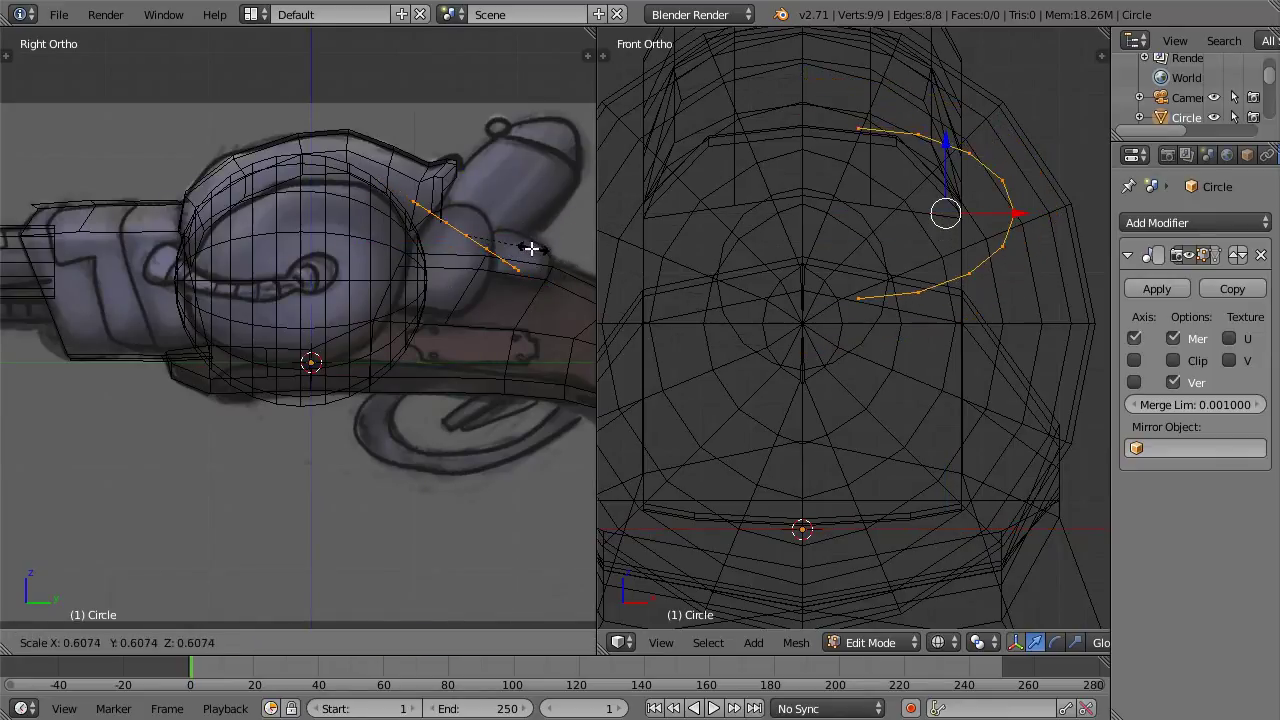
left_click(525, 247)
key("g")
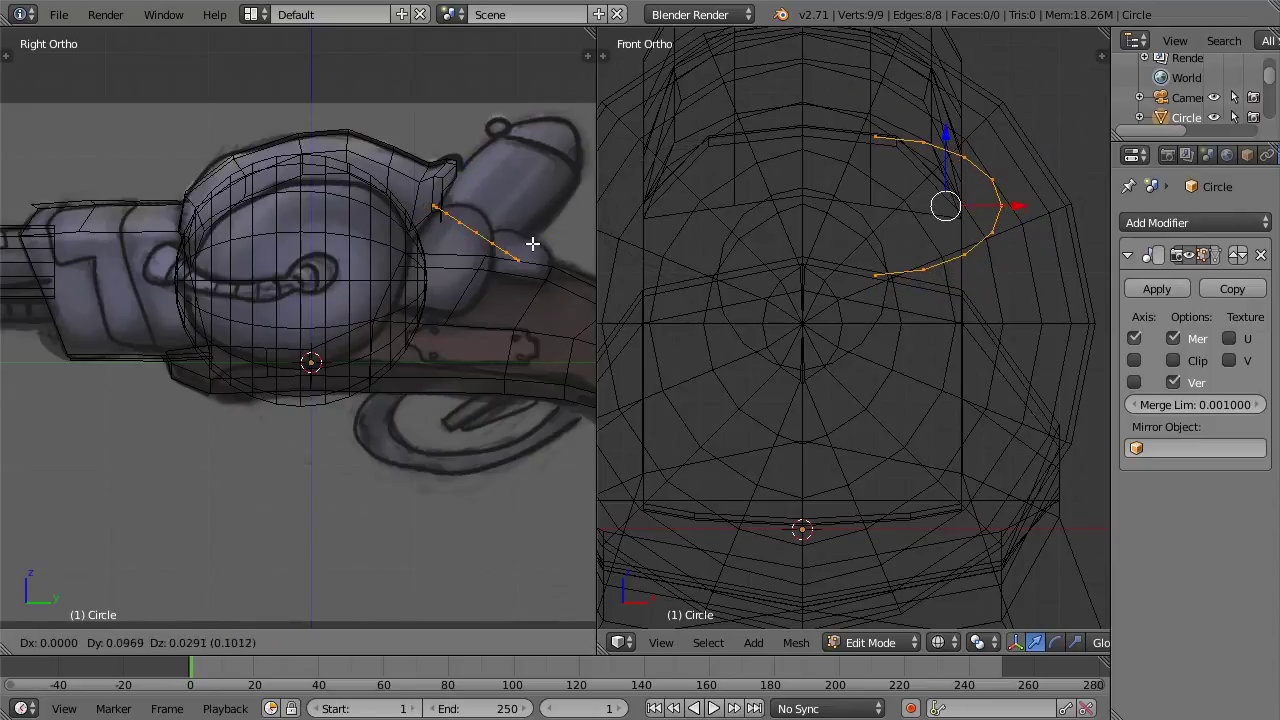
left_click(533, 244)
key("s")
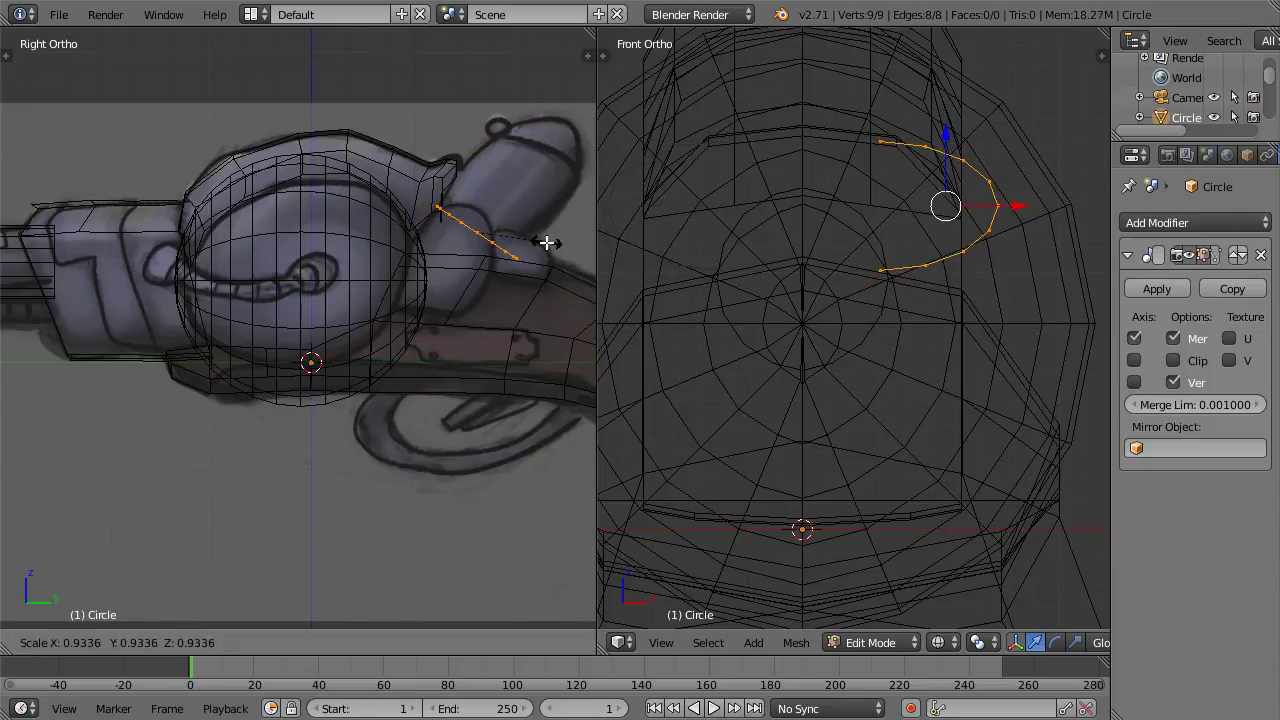
left_click(546, 243)
Step: Move the half circle along X until its open ends meet the mirror plane, and enable the Mirror modifier's Clipping option
middle_click_drag(490, 345, 468, 232)
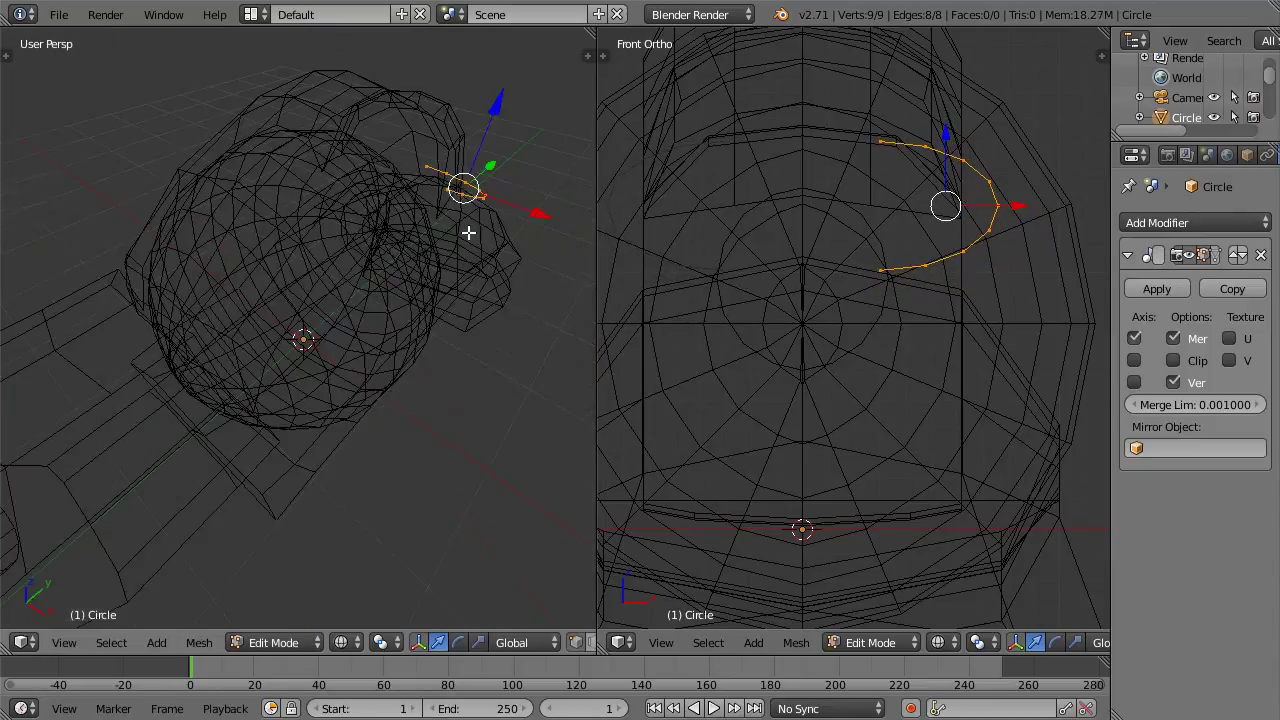
key("KP_7")
scroll(419, 71, "up", 2)
middle_click_drag(385, 131, 378, 254, "shift")
left_click_drag(441, 194, 390, 194)
left_click(1172, 361)
Step: Extrude the half circle in the side view up along the drawn cylinder to the line below its rounded cap
middle_click_drag(258, 154, 286, 123)
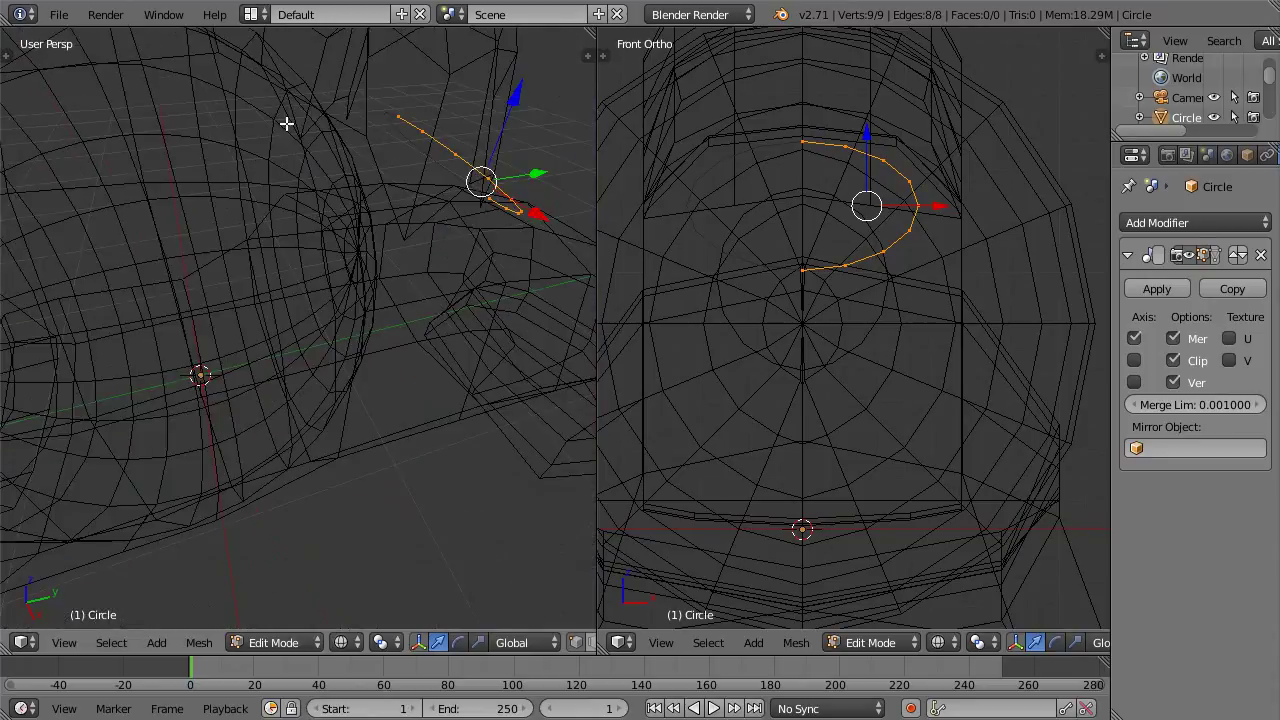
key("KP_1")
key("KP_3")
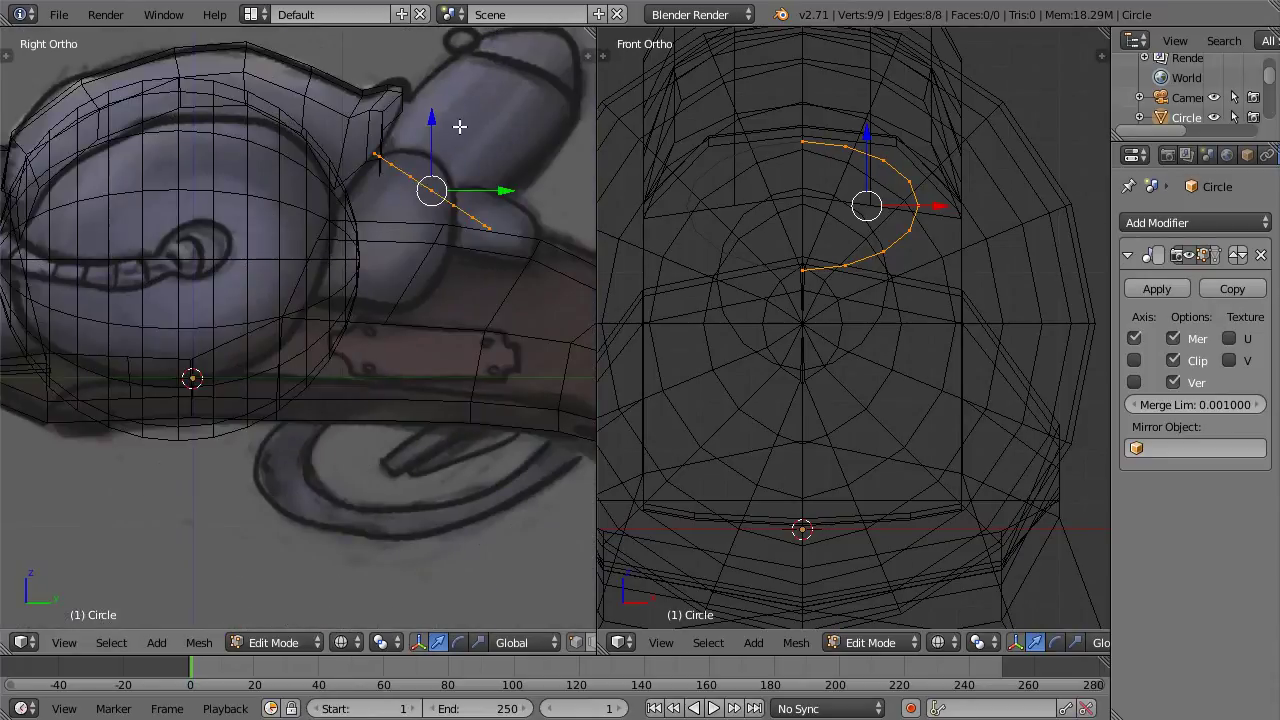
scroll(388, 179, "up", 2)
key("e")
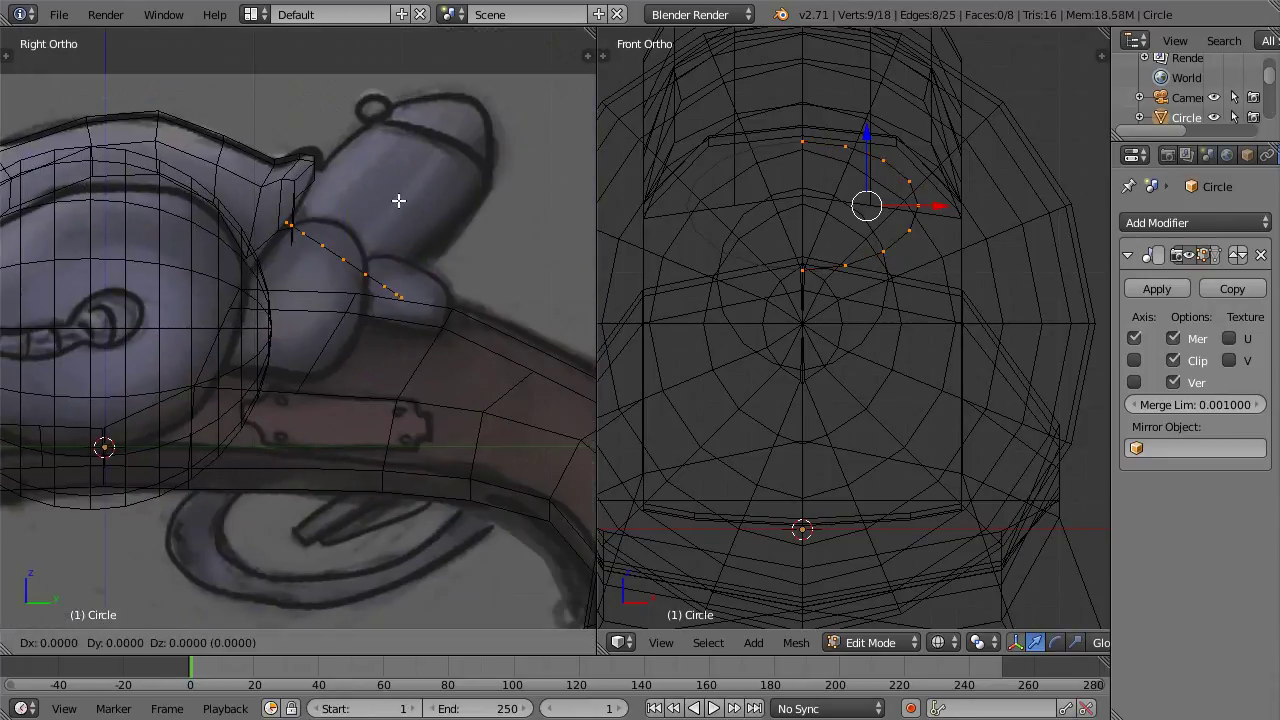
left_click(484, 90)
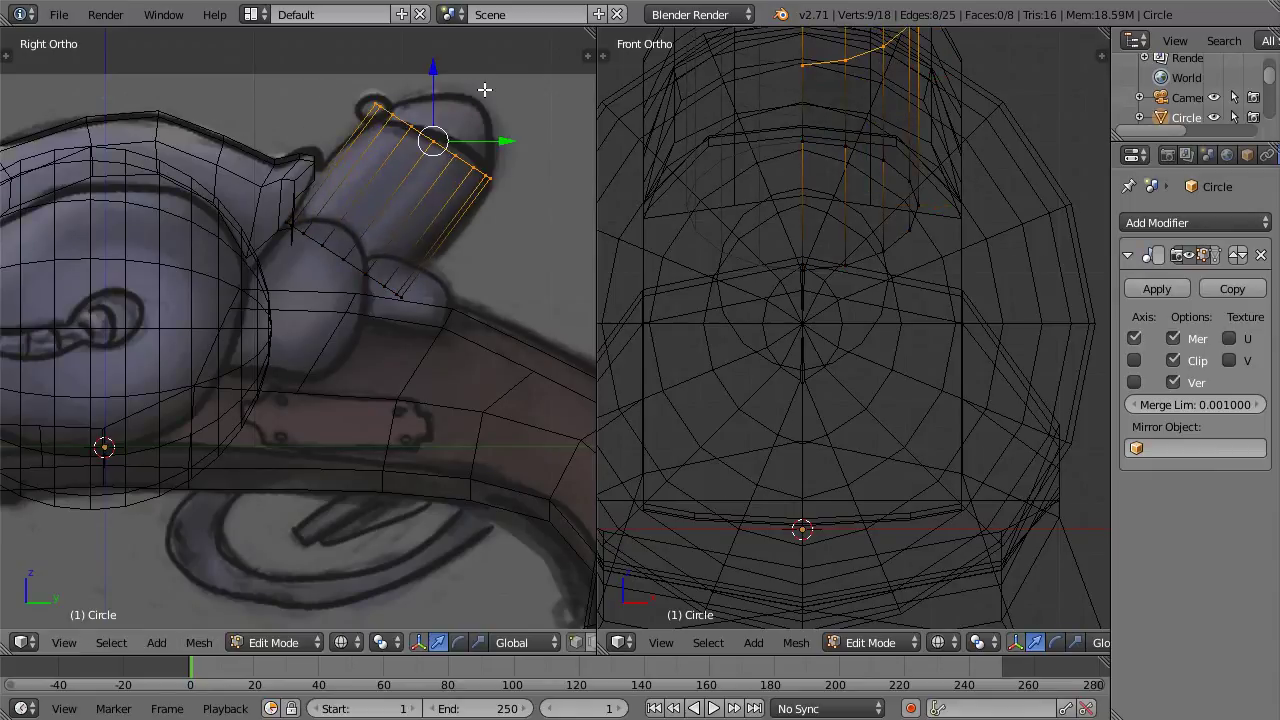
Step: Extrude the cylinder's upper edge in place and scale the new ring inward to form a rim
key("e")
left_click(519, 141)
middle_click_drag(535, 133, 480, 209)
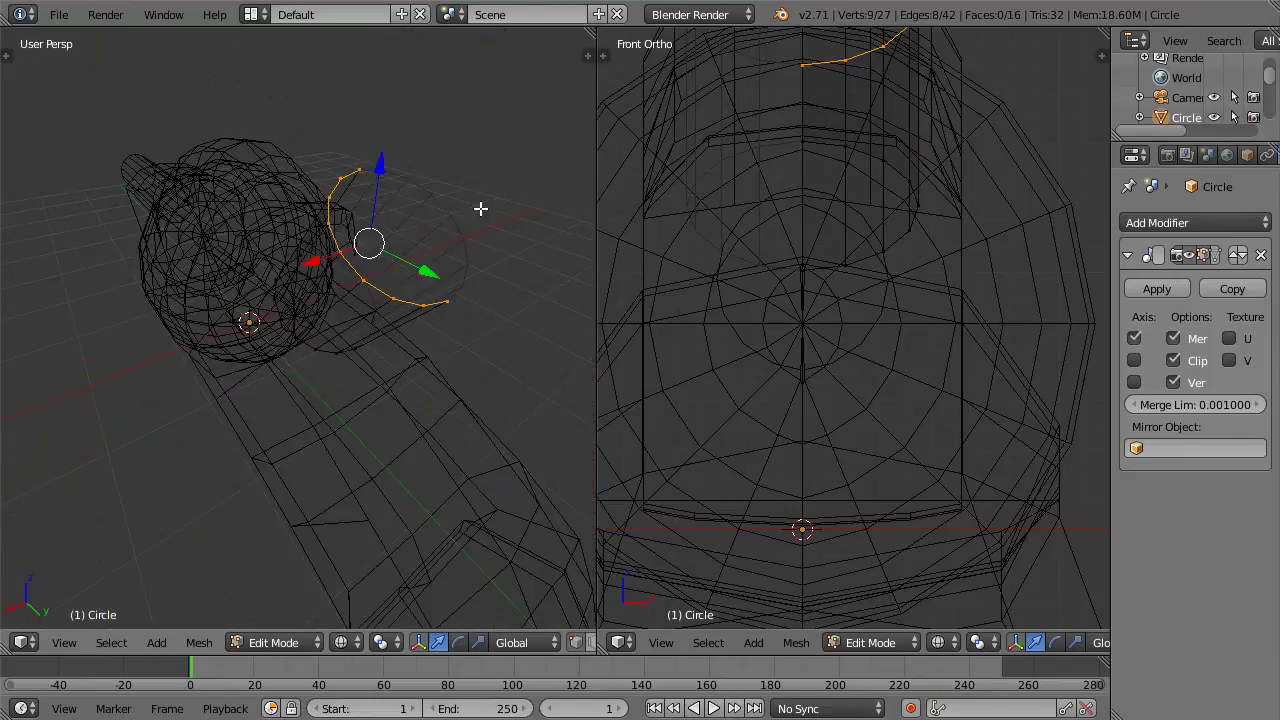
key("s")
left_click(446, 204)
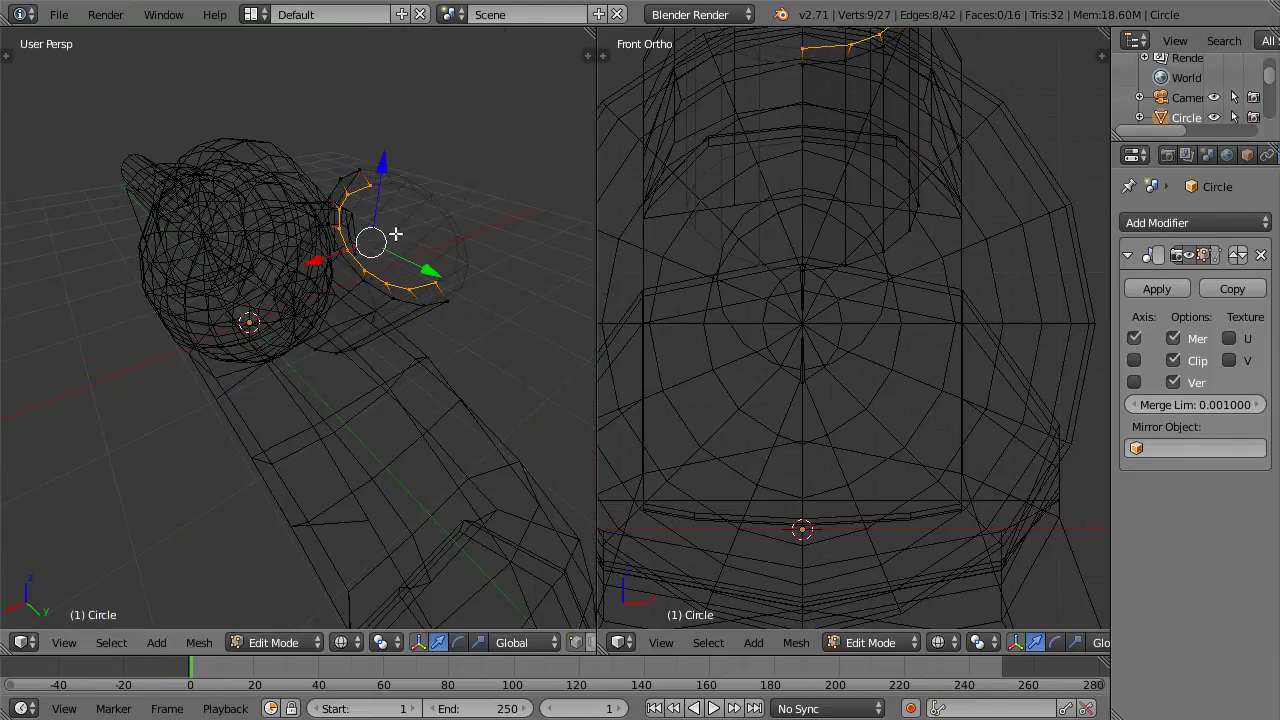
Step: Move the inner rim loop slightly along X toward the mirror plane to even out the rim's thickness
key("KP_1")
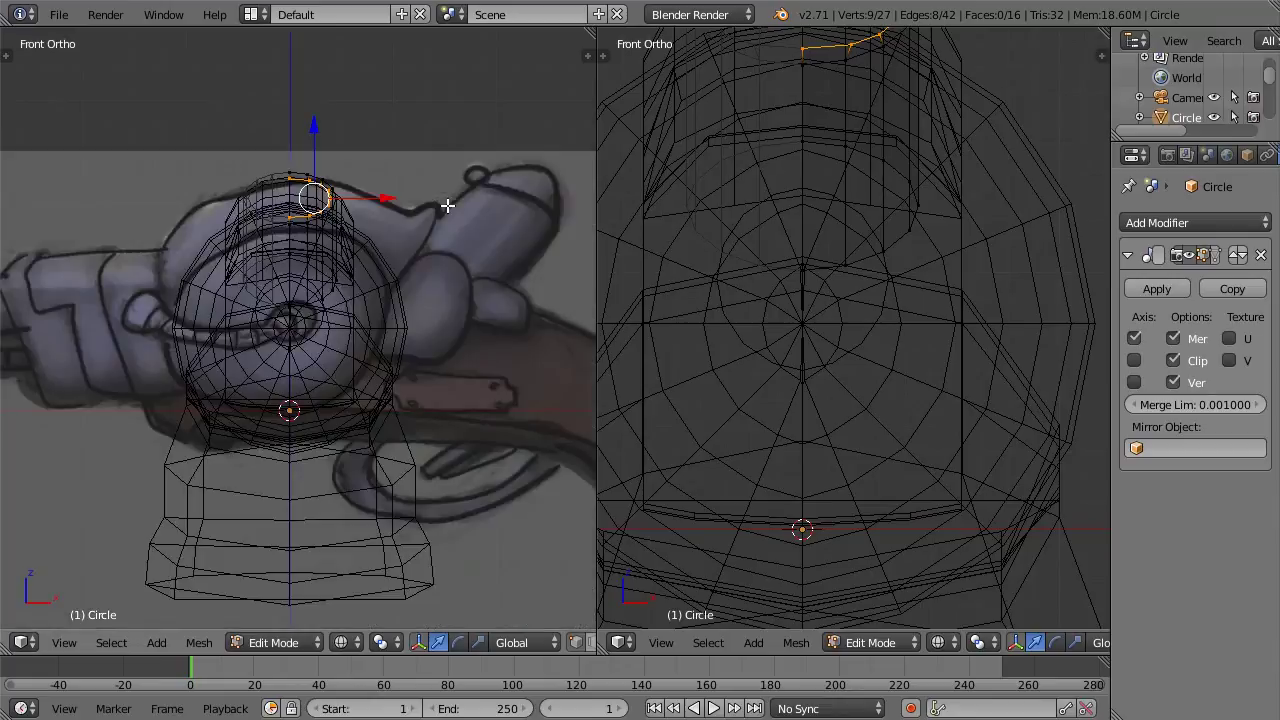
key("KP_3")
scroll(447, 205, "up", 2)
middle_click_drag(447, 205, 293, 265)
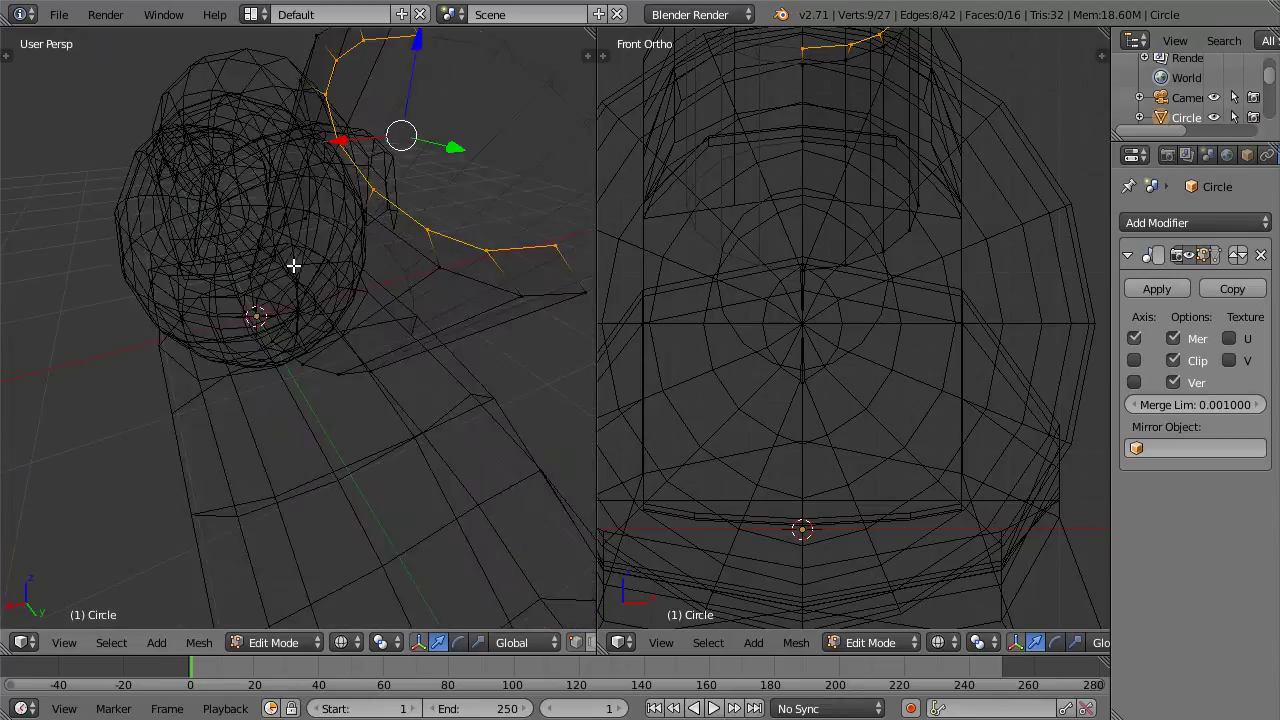
key("z")
middle_click_drag(411, 177, 354, 229)
scroll(354, 229, "down", 2)
left_click_drag(228, 372, 260, 363)
middle_click_drag(260, 363, 407, 283)
Step: Extrude the inner rim down inside the cylinder toward its base by -0.5 along Y and -0.8 along Z
key("KP_1")
key("KP_3")
key("z")
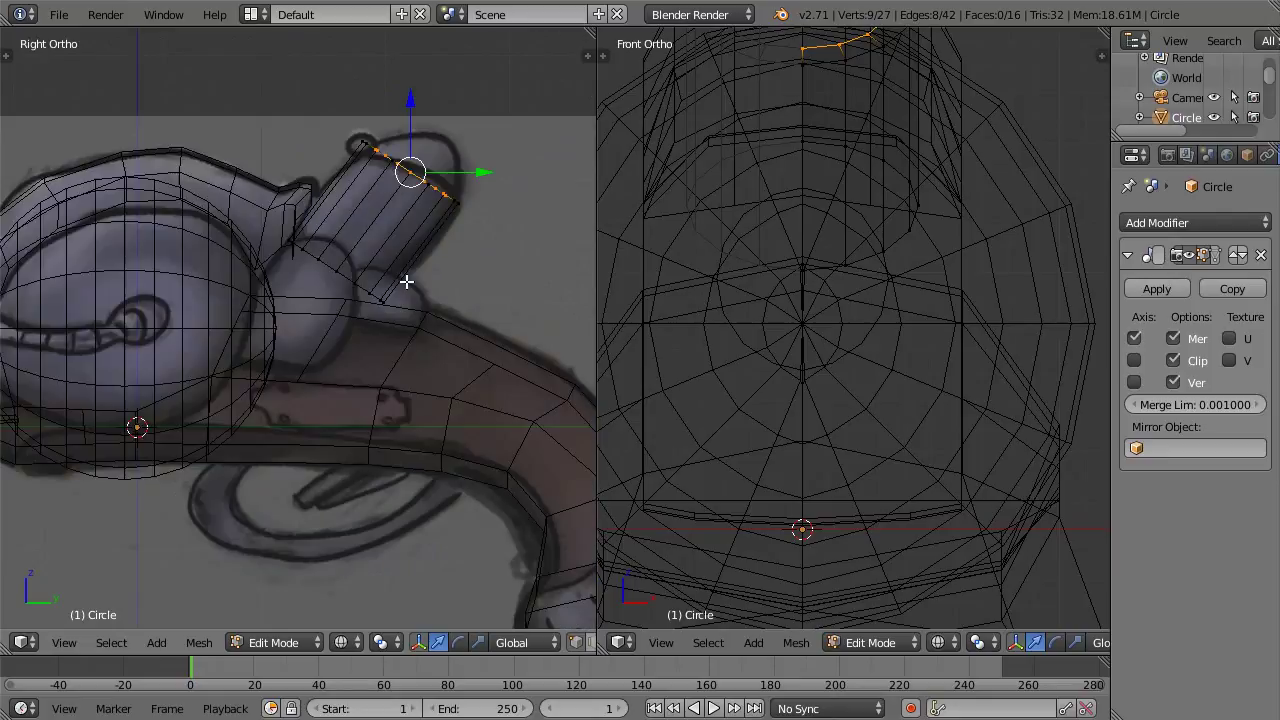
key("e")
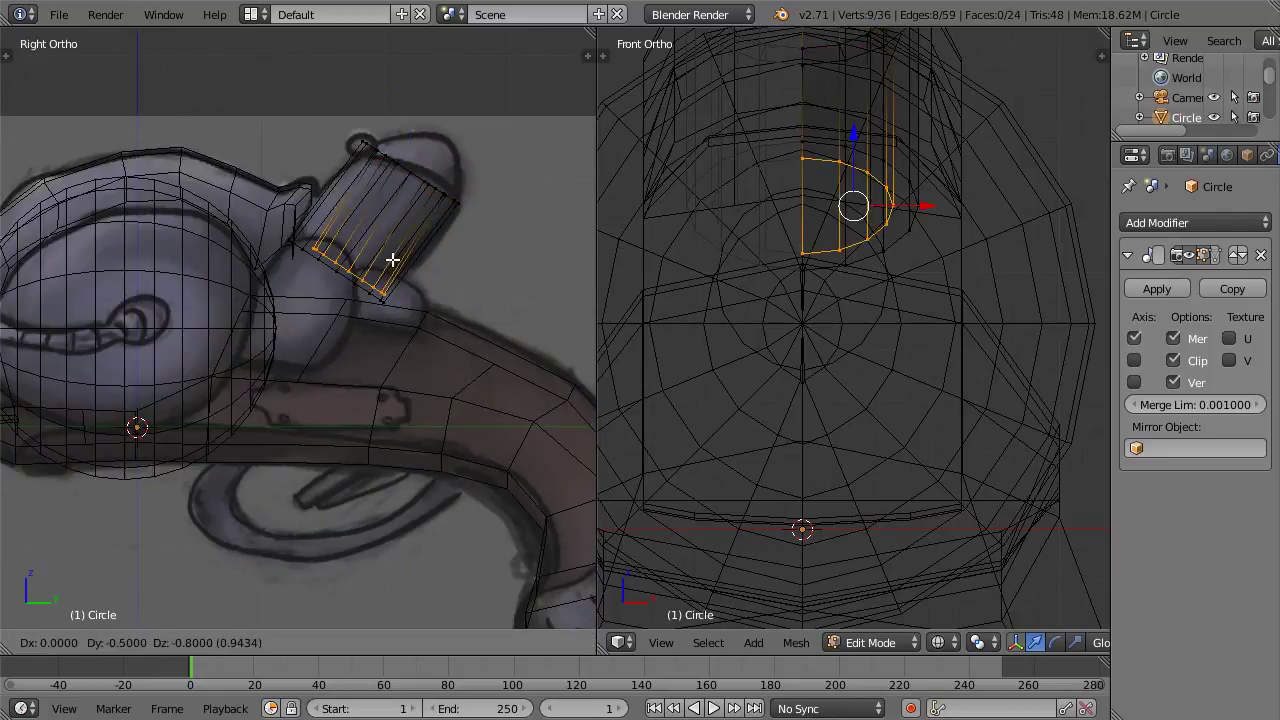
left_click(392, 259)
scroll(440, 245, "up", 4)
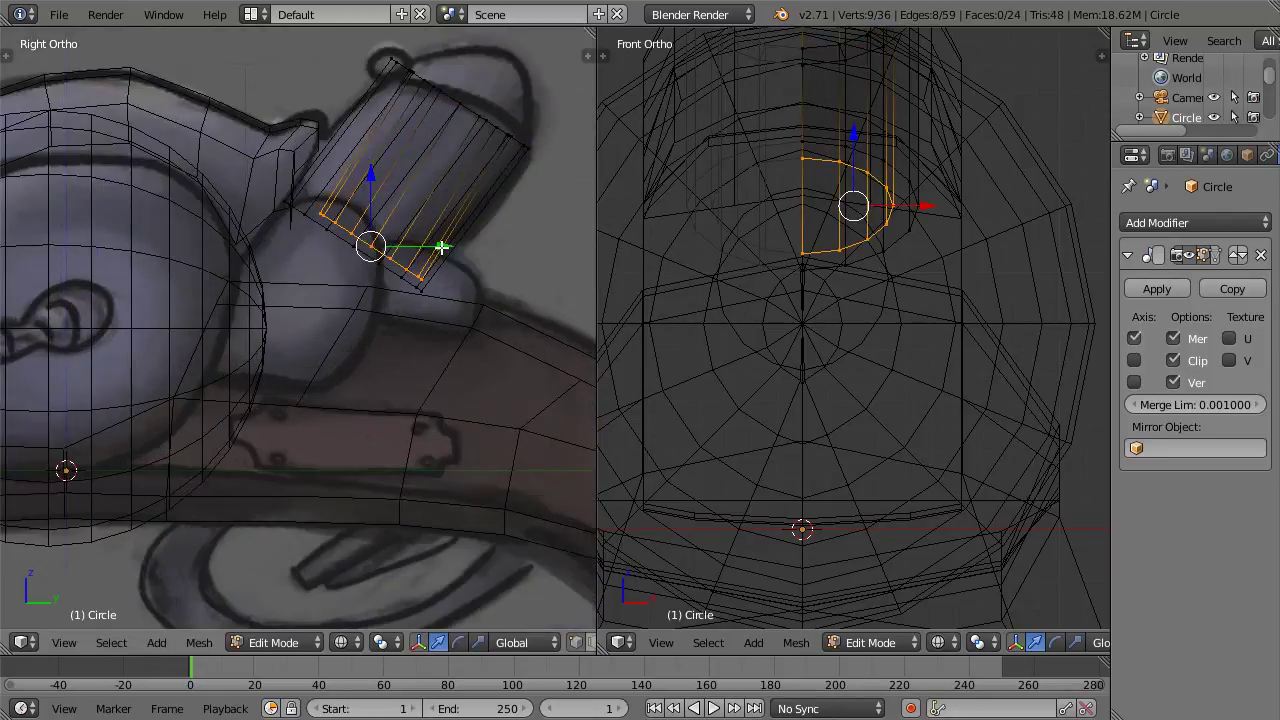
middle_click_drag(446, 229, 414, 263, "shift")
Step: Shift the extruded inner ring -0.1 along Y, and leave Edit Mode to check the hollow tube in shaded view
key("g")
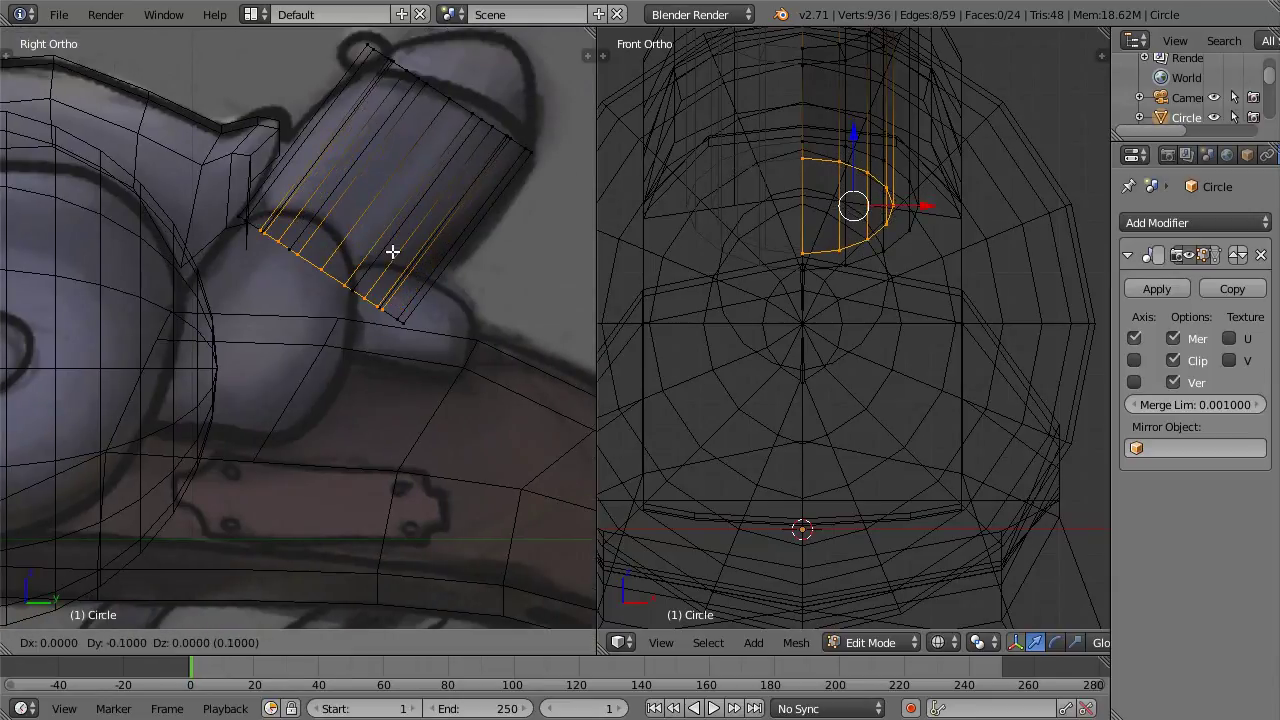
left_click(392, 252)
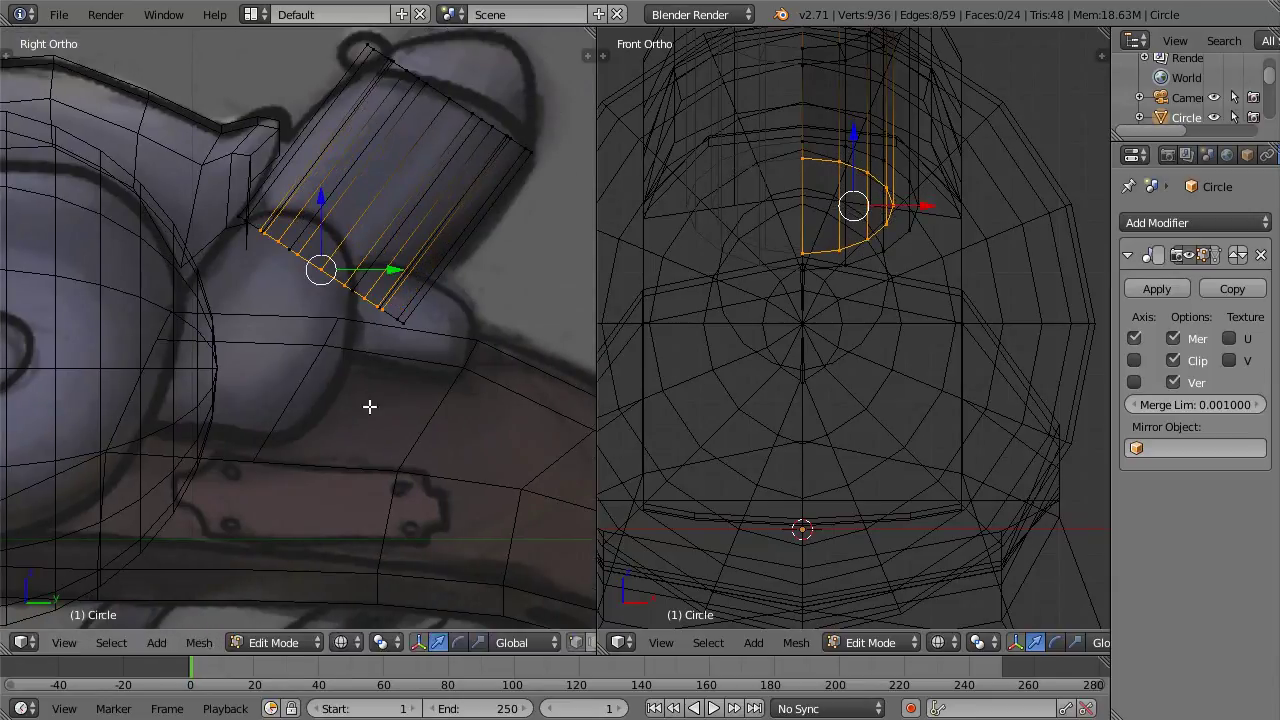
scroll(361, 234, "down", 3)
key("z")
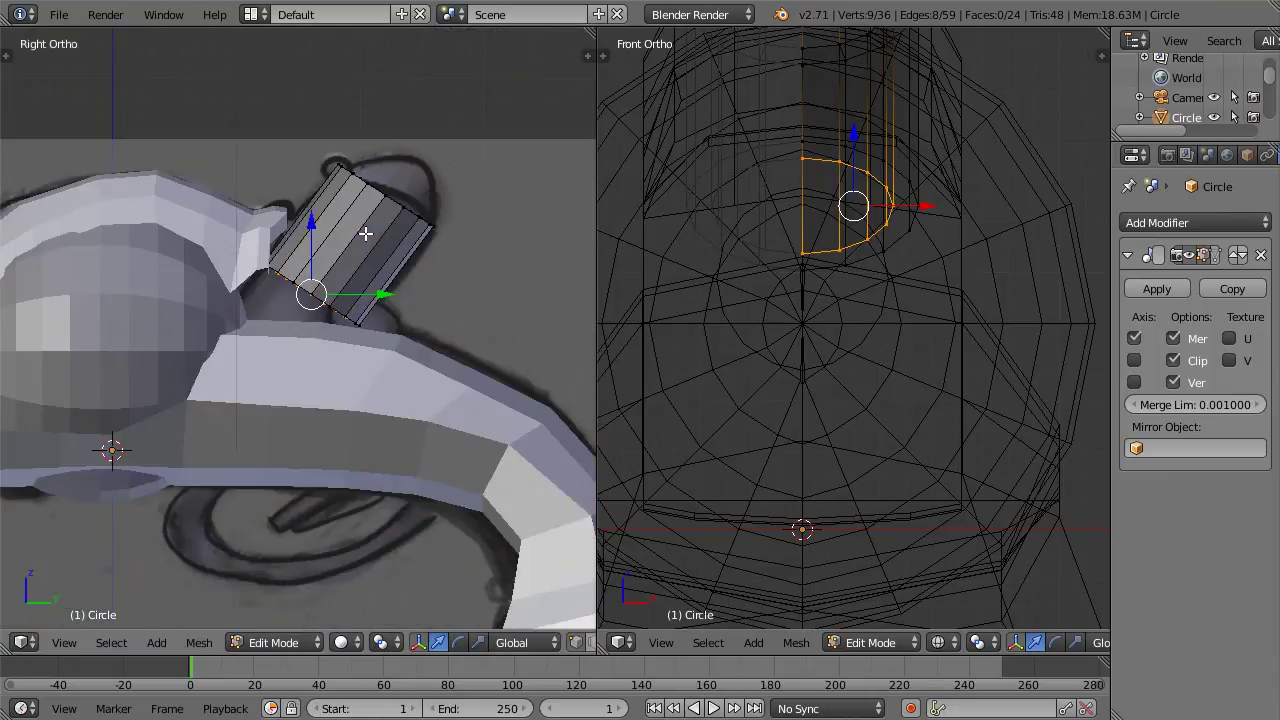
mouse_move(366, 243)
middle_mouse_down()
mouse_move(194, 363)
mouse_move(429, 206)
mouse_move(393, 241)
middle_mouse_up()
key("Tab")
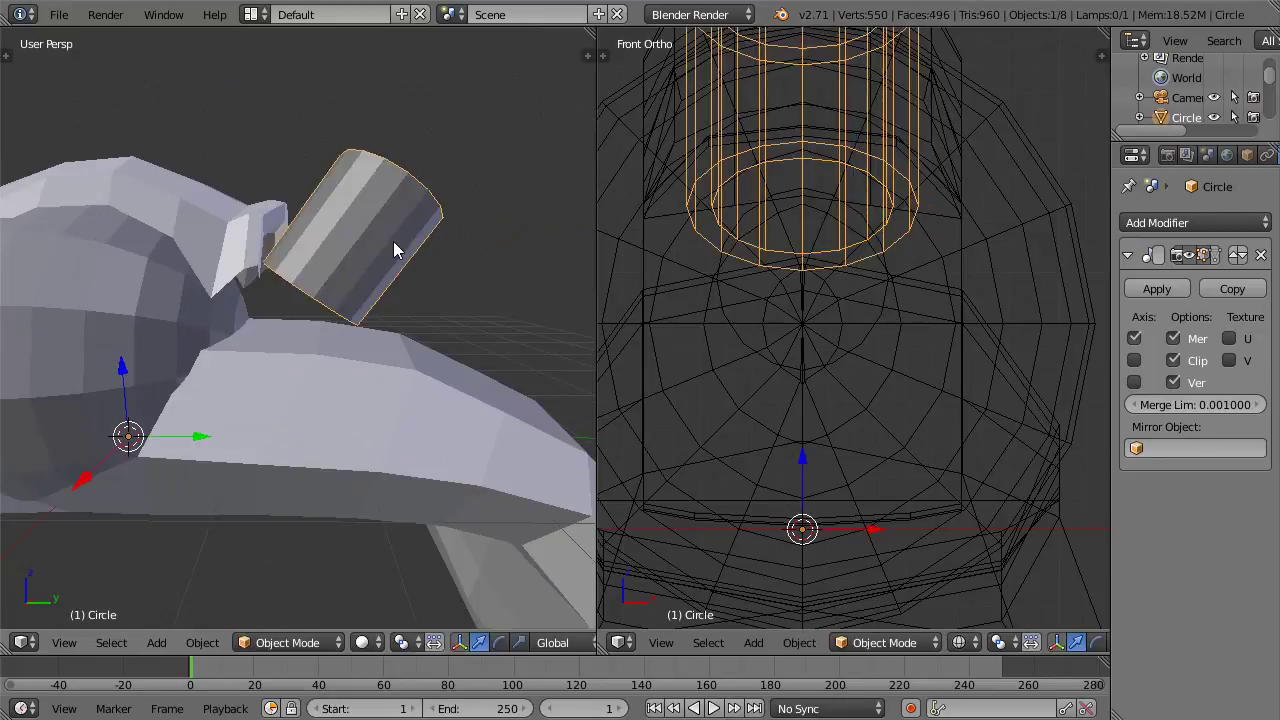
key("KP_1")
key("KP_3")
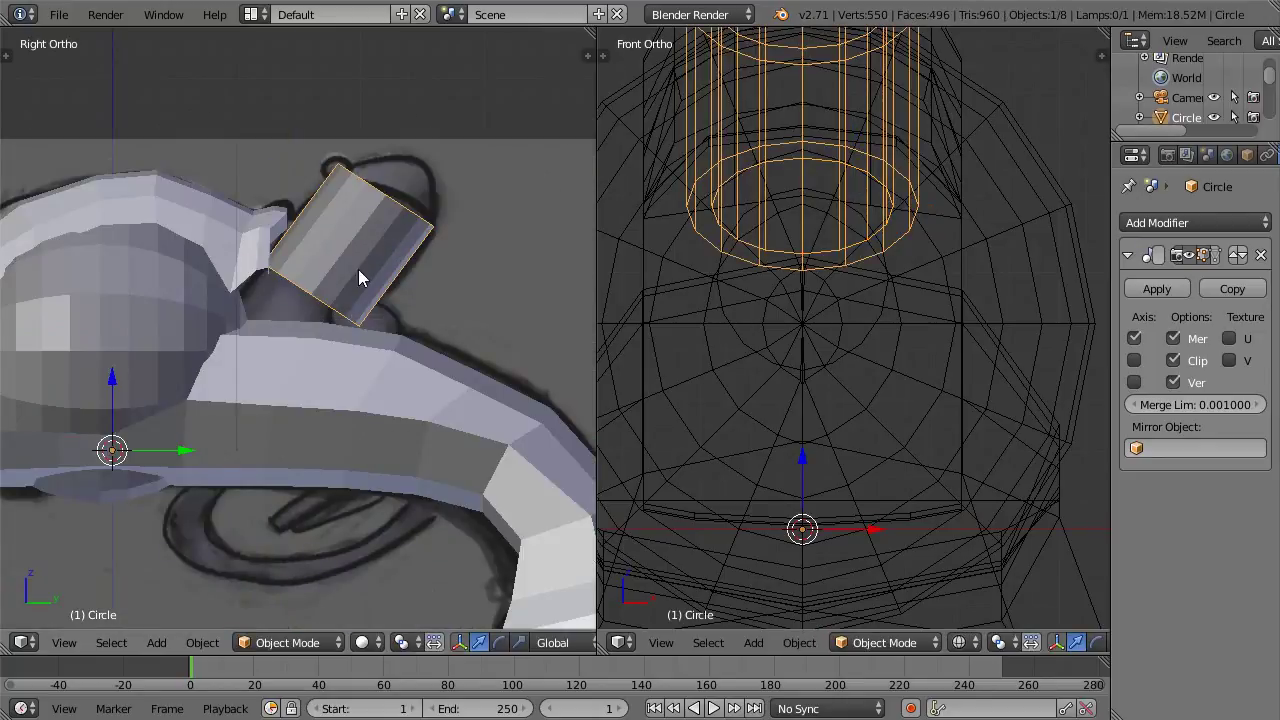
Step: Duplicate the inner rim loop at the top of the slanted rear cylinder, leaving the copy in place
middle_click_drag(420, 214, 288, 355, "shift")
key("z")
scroll(272, 342, "up", 3)
key("Tab")
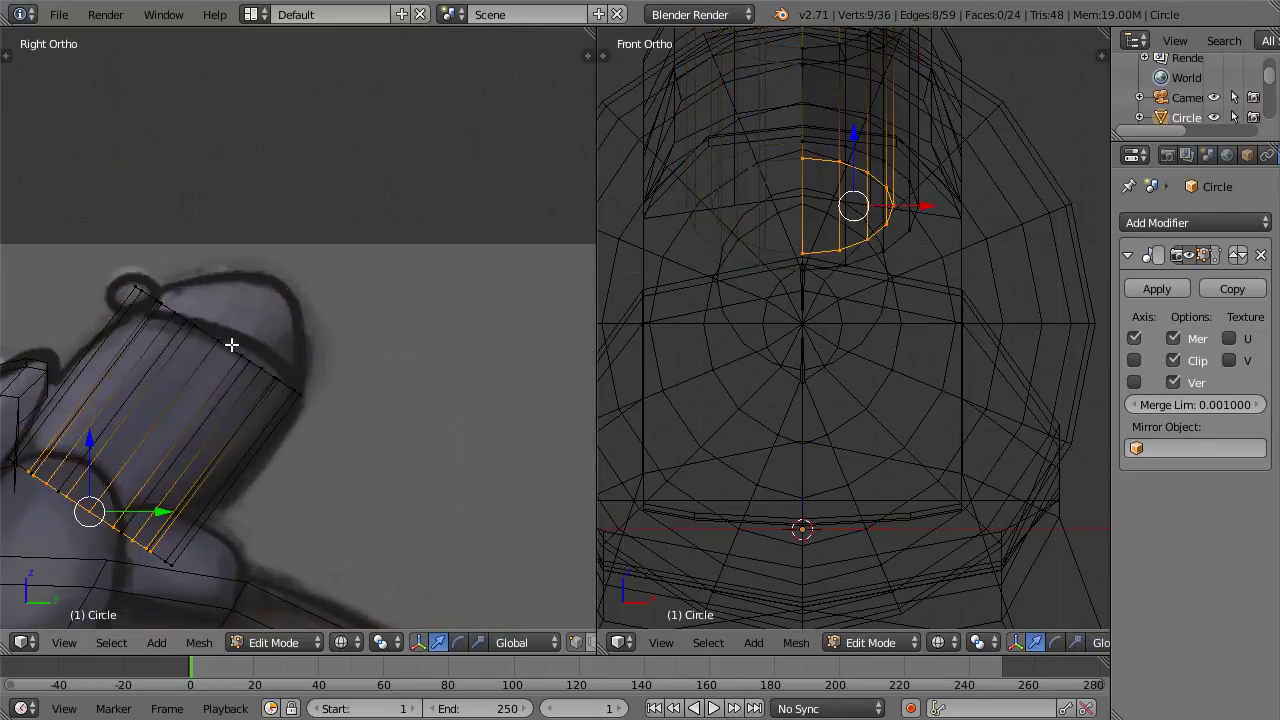
right_click(180, 310, "alt")
mouse_move(180, 310)
middle_mouse_down()
mouse_move(263, 300)
mouse_move(238, 326)
mouse_move(190, 333)
middle_mouse_up()
right_click(185, 333, "alt+shift")
right_click(186, 338, "alt")
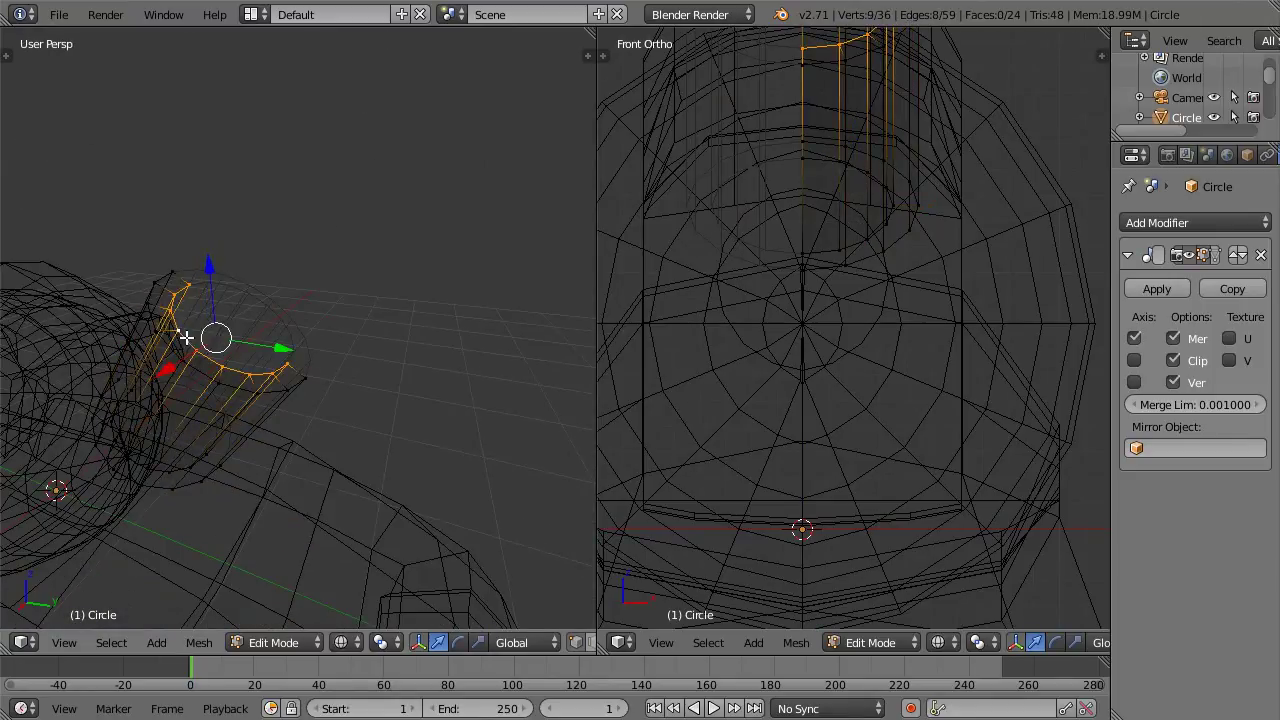
key("space")
key("Escape")
key("shift+d")
key("Escape")
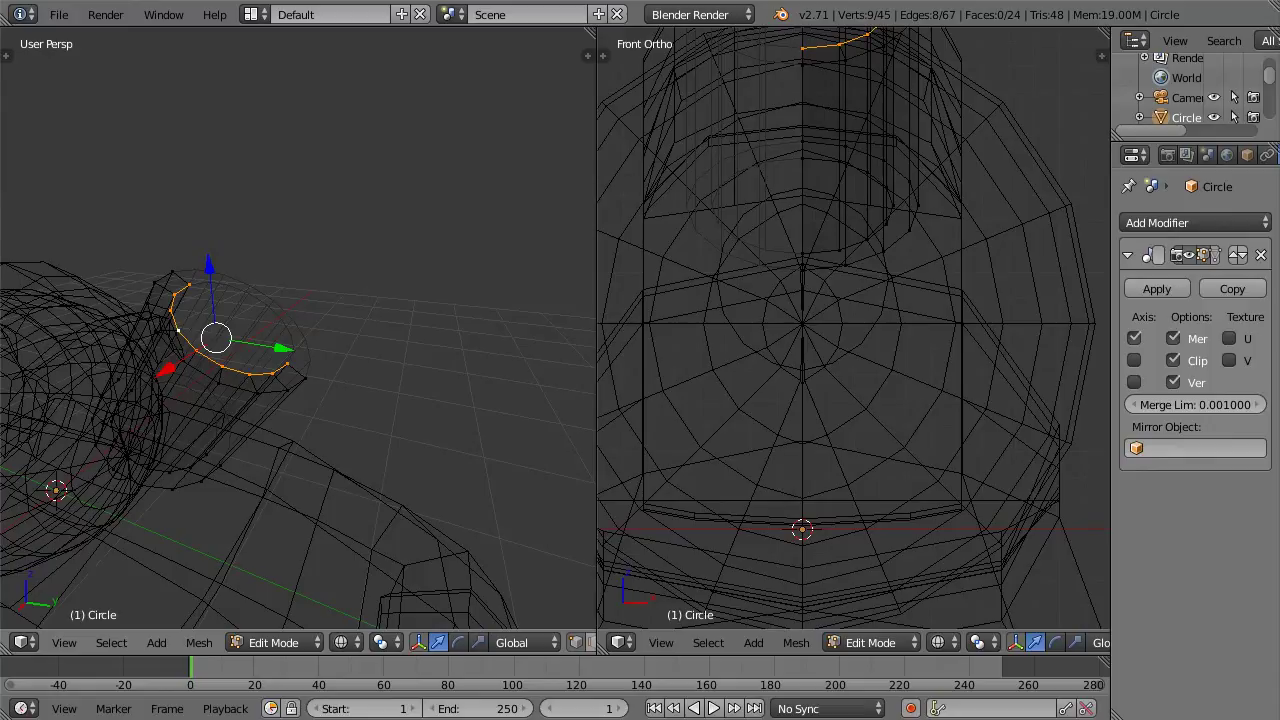
Step: Separate the duplicated rim loop into its own object and select it in Object Mode
key("p")
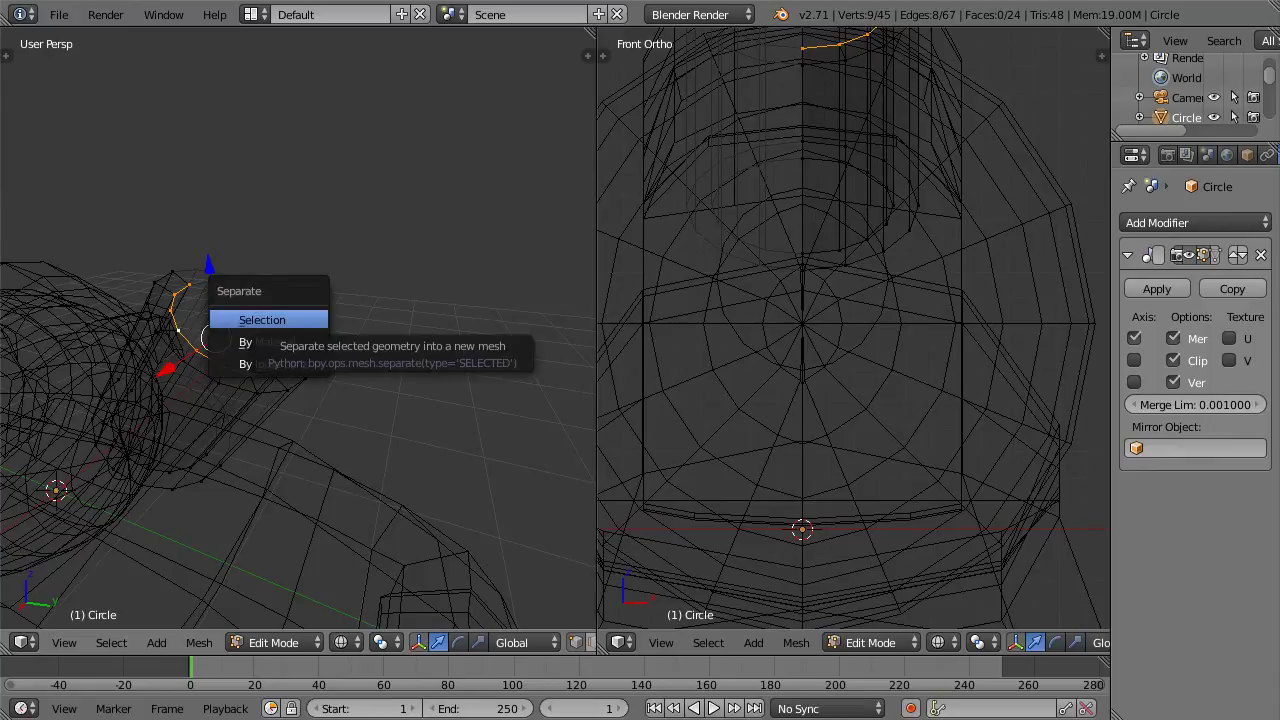
left_click(306, 317)
key("Tab")
right_click(183, 315)
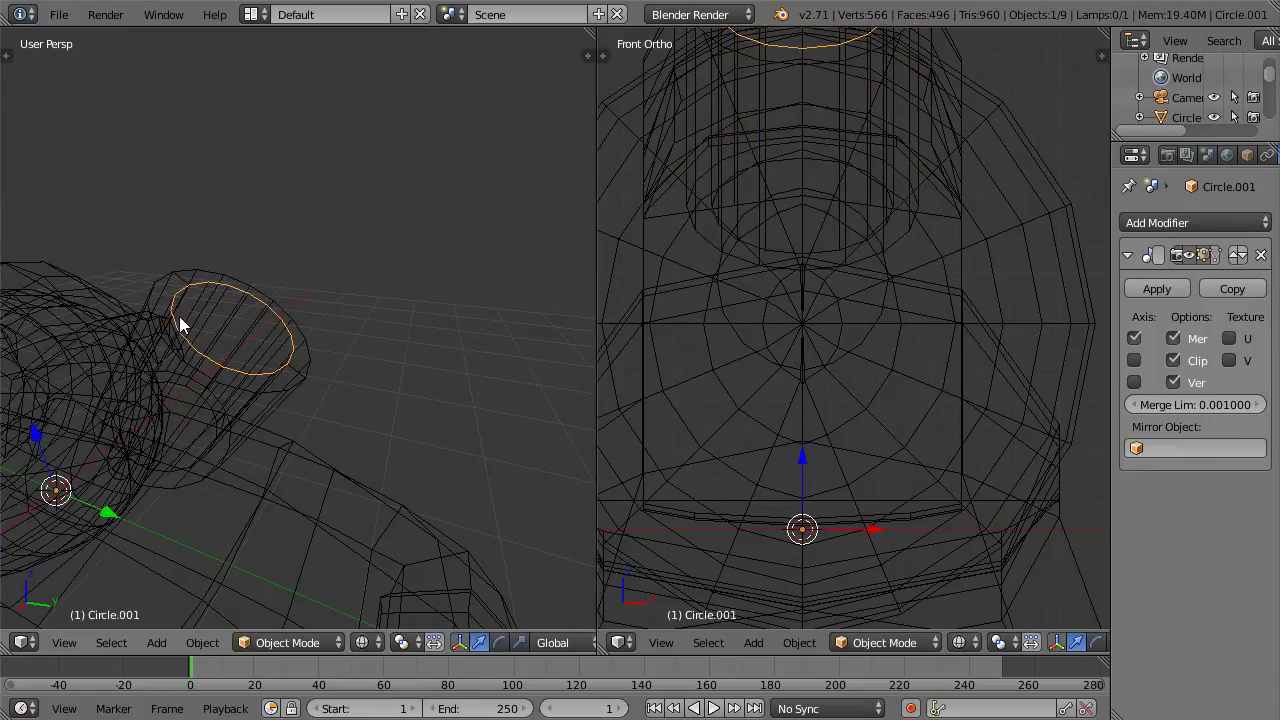
Step: Extrude the whole separated loop out of the cylinder by 0.2 along Y and 0.3 along Z
key("Tab")
key("a")
key("a")
key("KP_1")
key("KP_3")
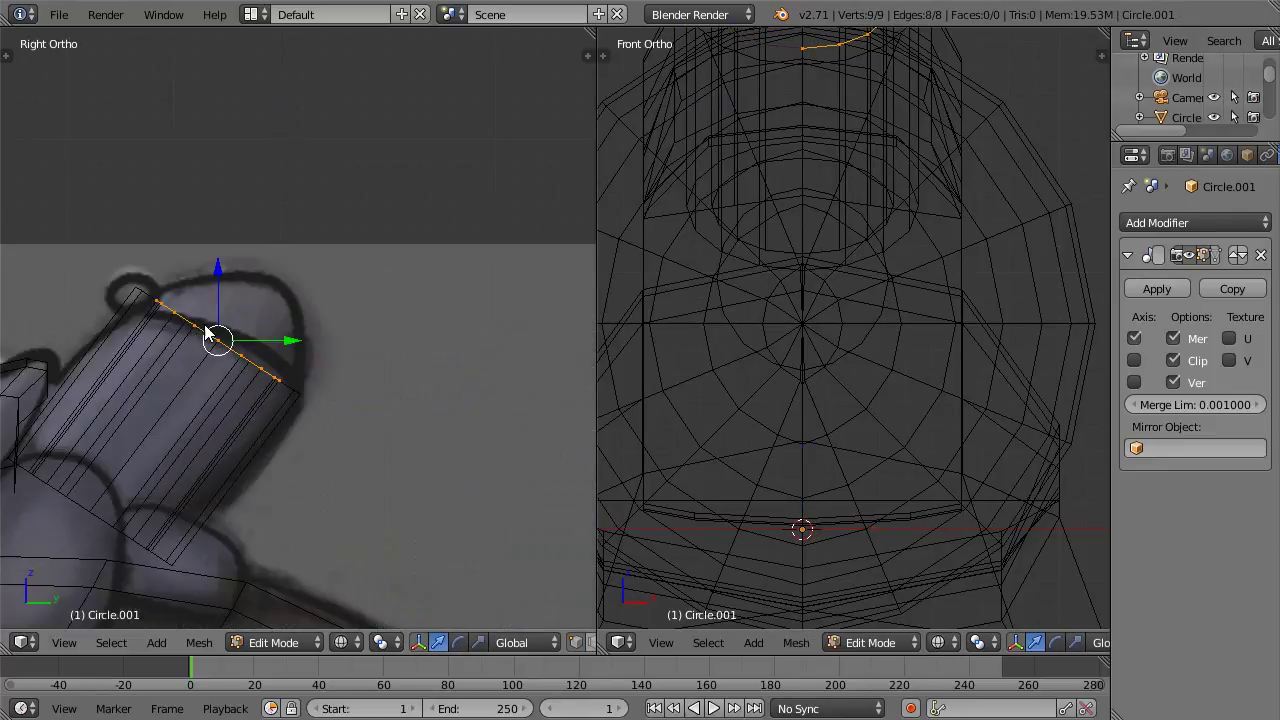
key("e")
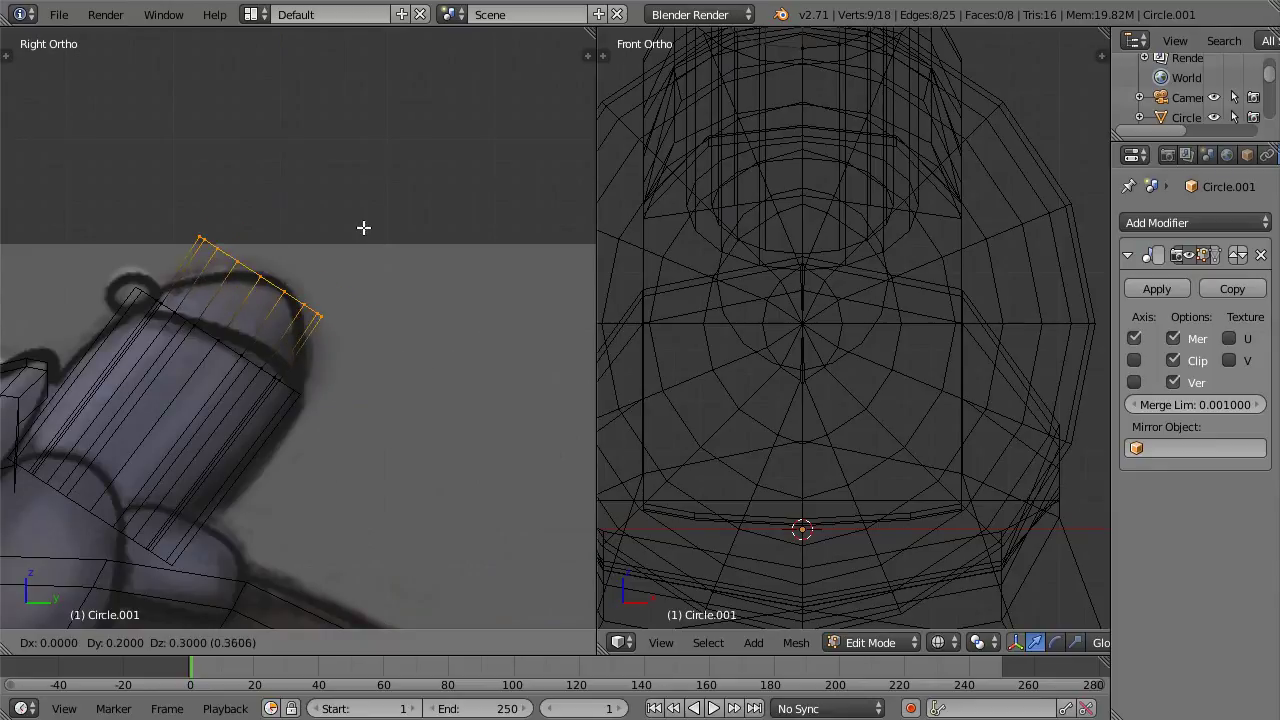
left_click(363, 228)
Step: Extrude the cap's top edge in place and merge the new ring into one vertex at its center
middle_click_drag(290, 290, 267, 302)
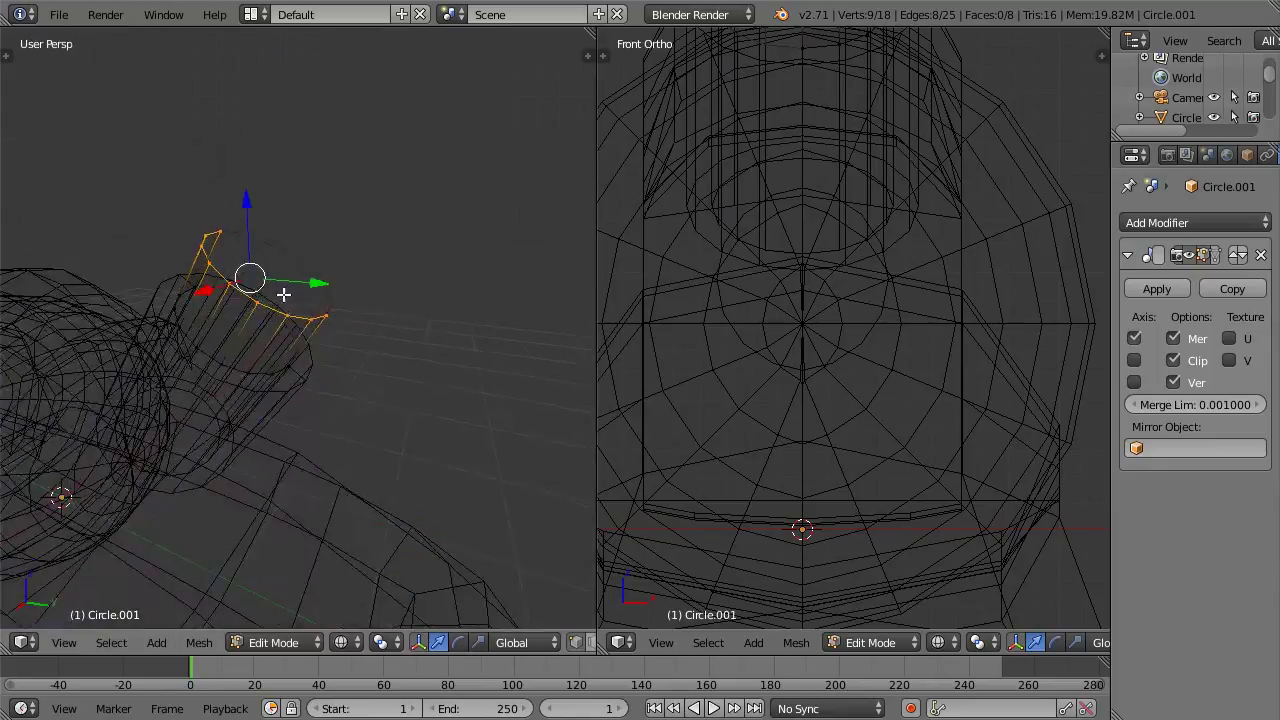
key("z")
key("e")
right_click(287, 285)
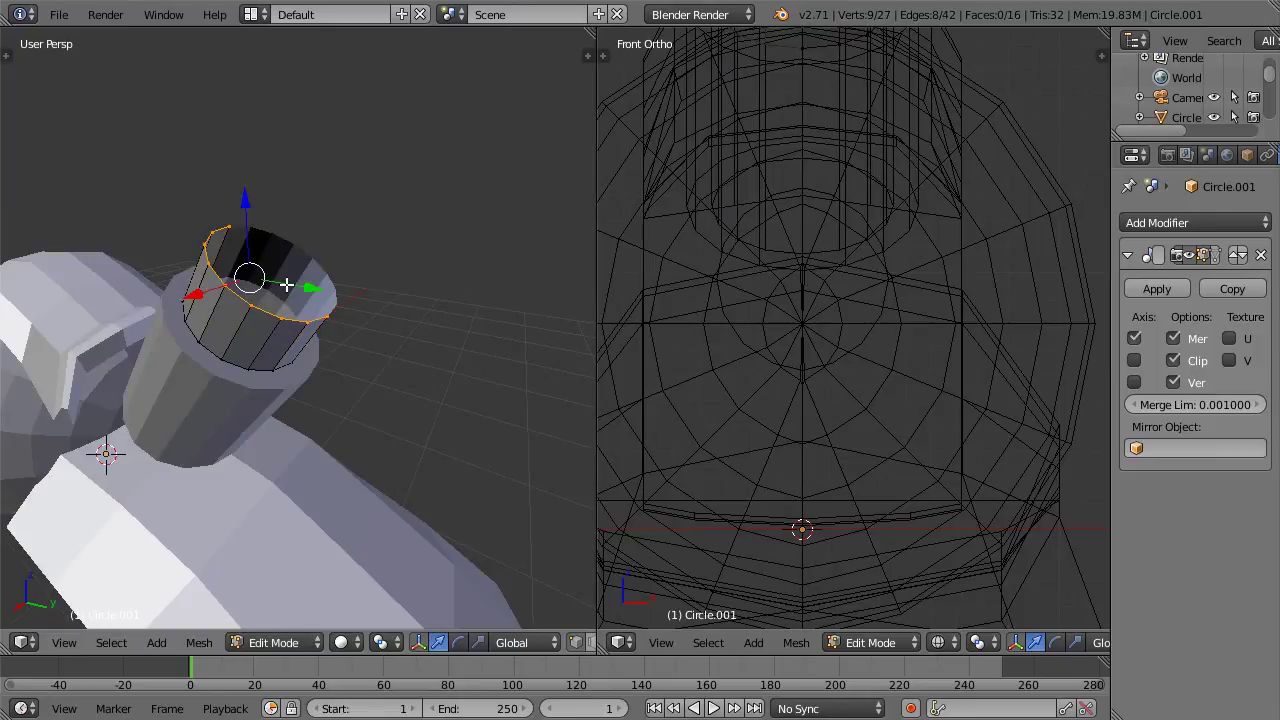
key("w")
left_click(287, 291)
left_click(287, 286)
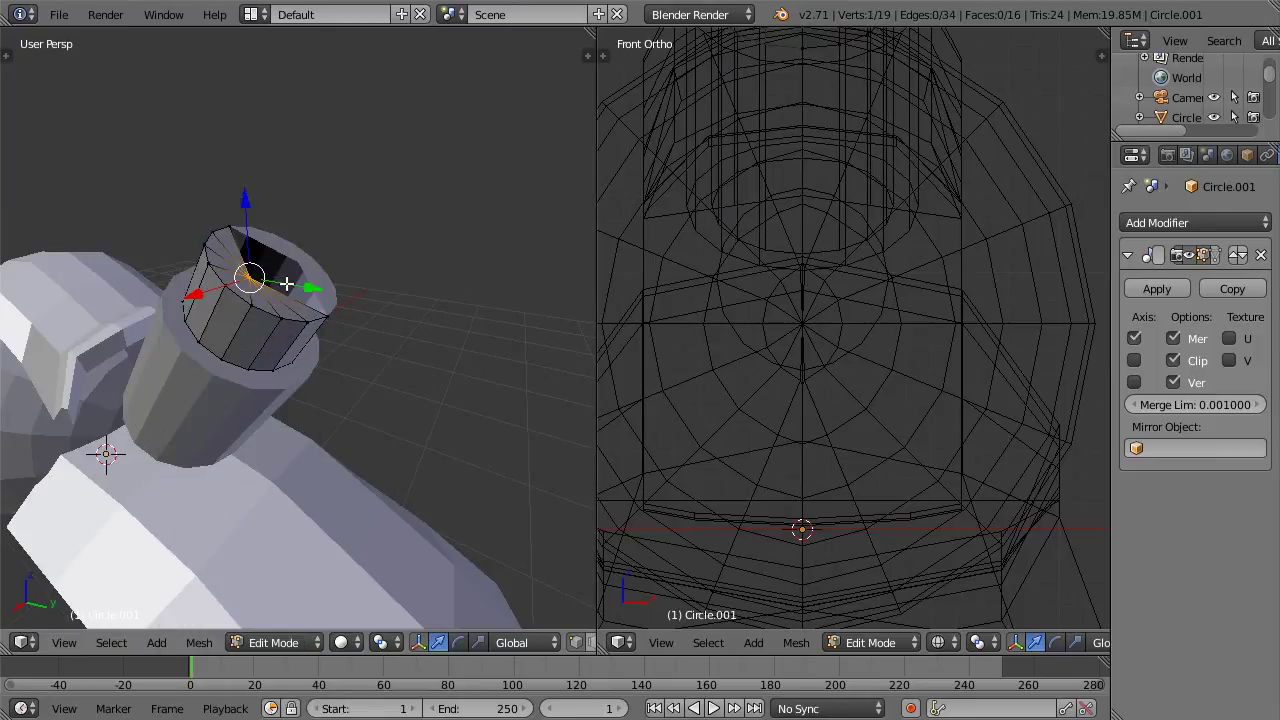
Step: Move the merged top vertex along X onto the mirror plane to close the cap
key("g")
key("x")
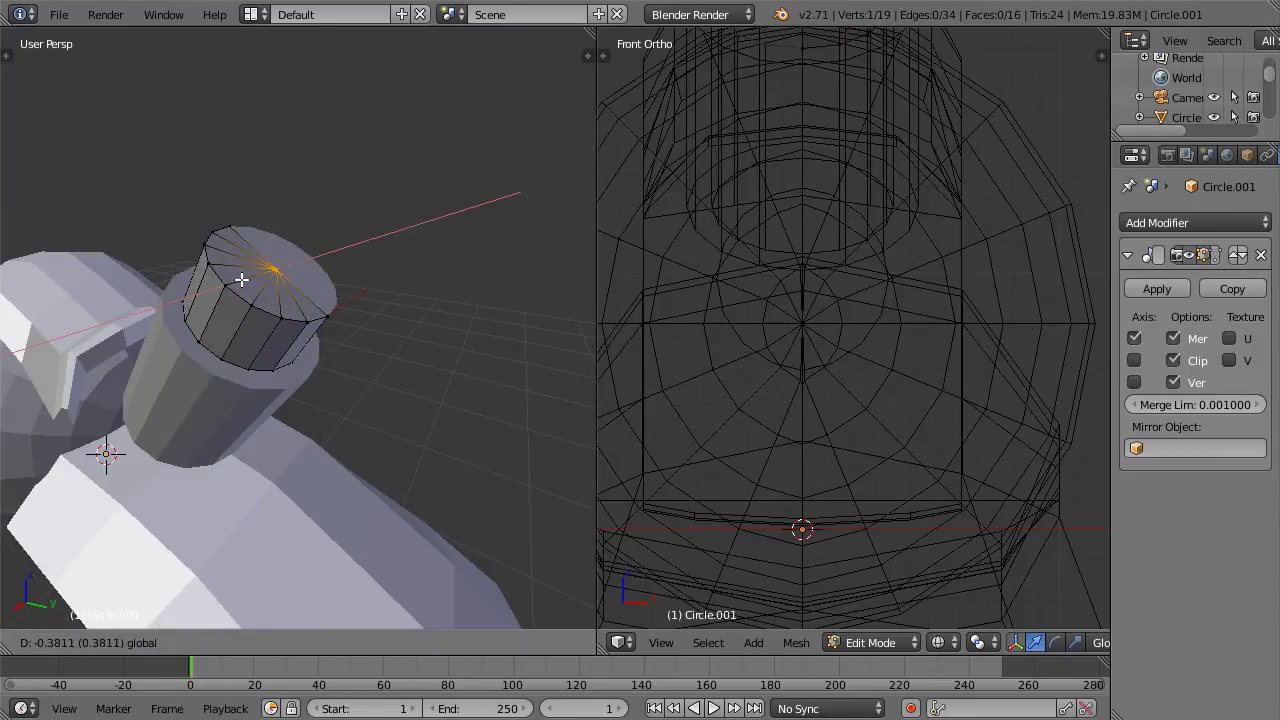
left_click(240, 290)
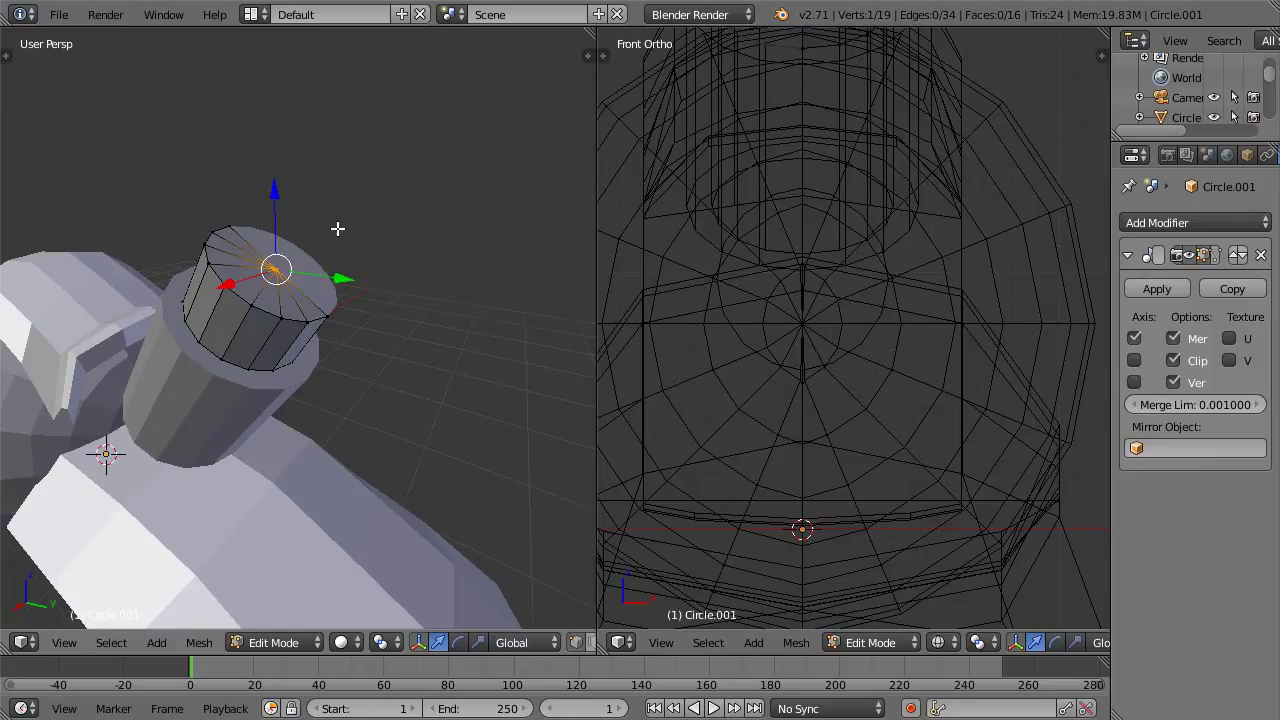
Step: Add a loop cut around the cap's side wall and slide it down close to the cap's base
middle_click_drag(320, 234, 334, 229)
key("a")
key("ctrl+r")
left_click(245, 305)
left_click(222, 322)
key("KP_3")
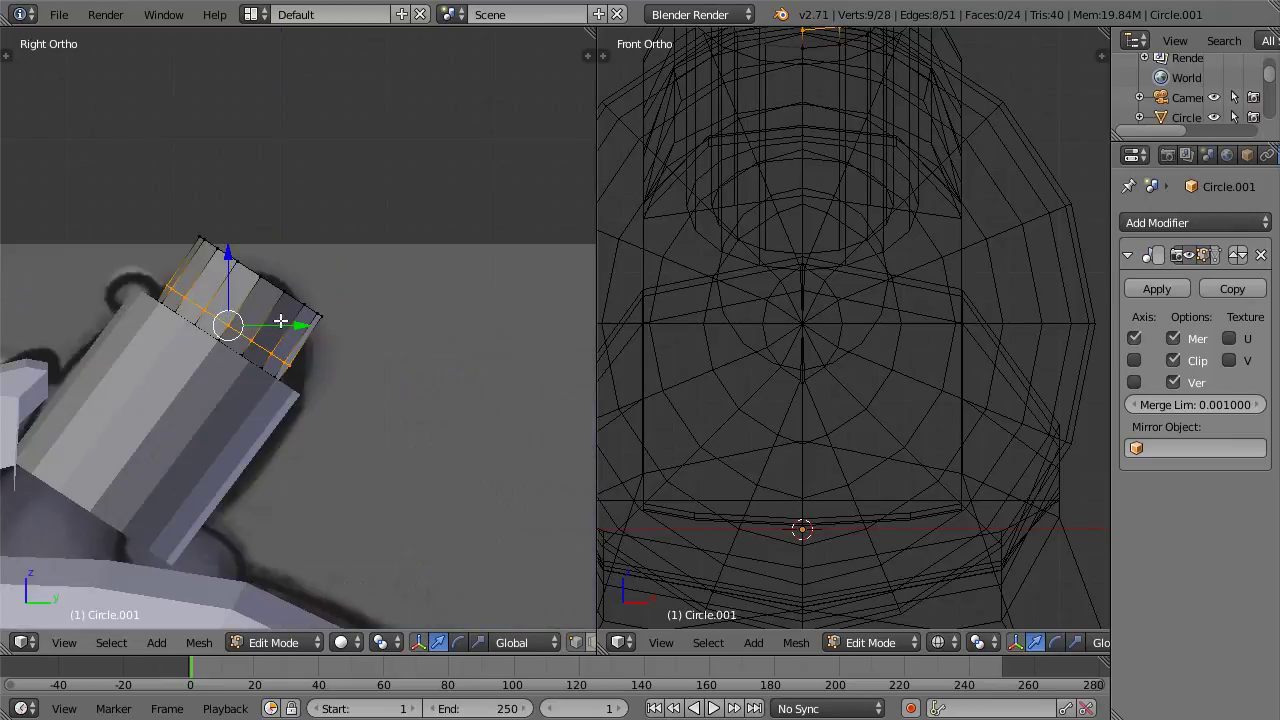
Step: Try another loop cut around the cap's side wall above the lower loop, and undo it
key("ctrl+r")
left_click(237, 297)
left_click(240, 311)
key("ctrl+z")
Step: Scale the cap's two lowest loops outward to match the width of the cylinder's outer rim
key("z")
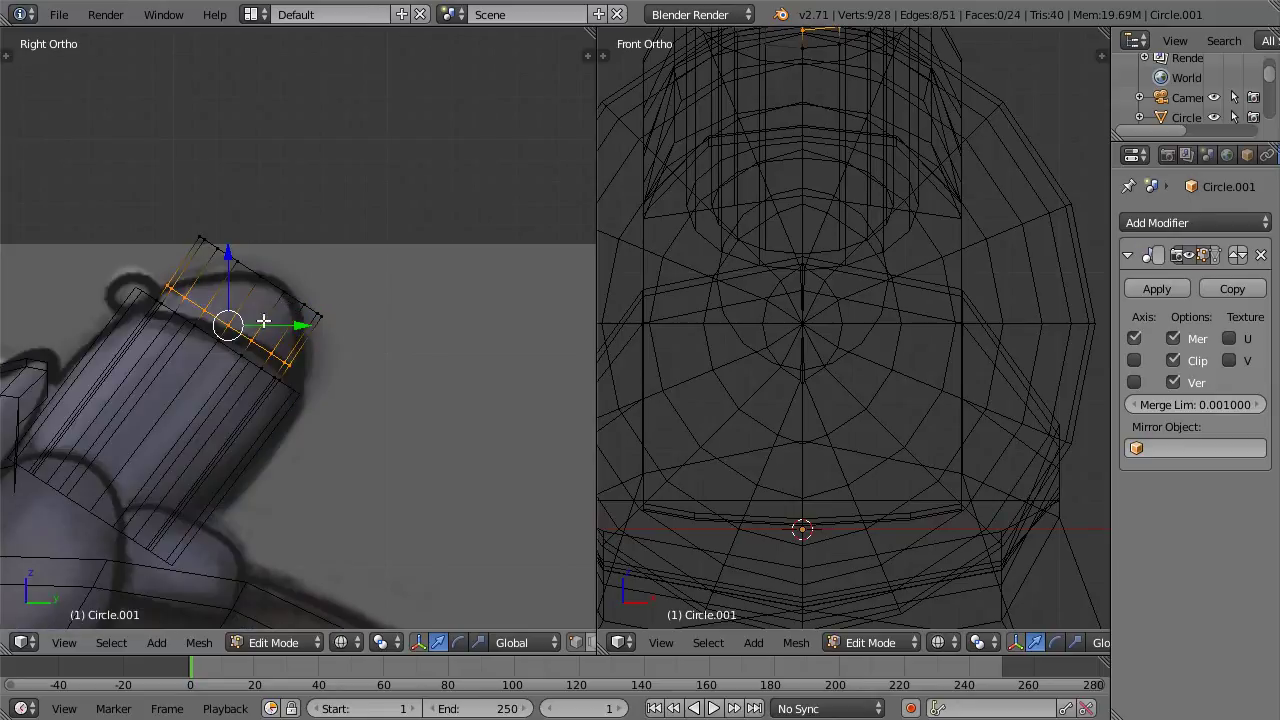
right_click(194, 320, "alt+shift")
key("a")
right_click(189, 318, "alt")
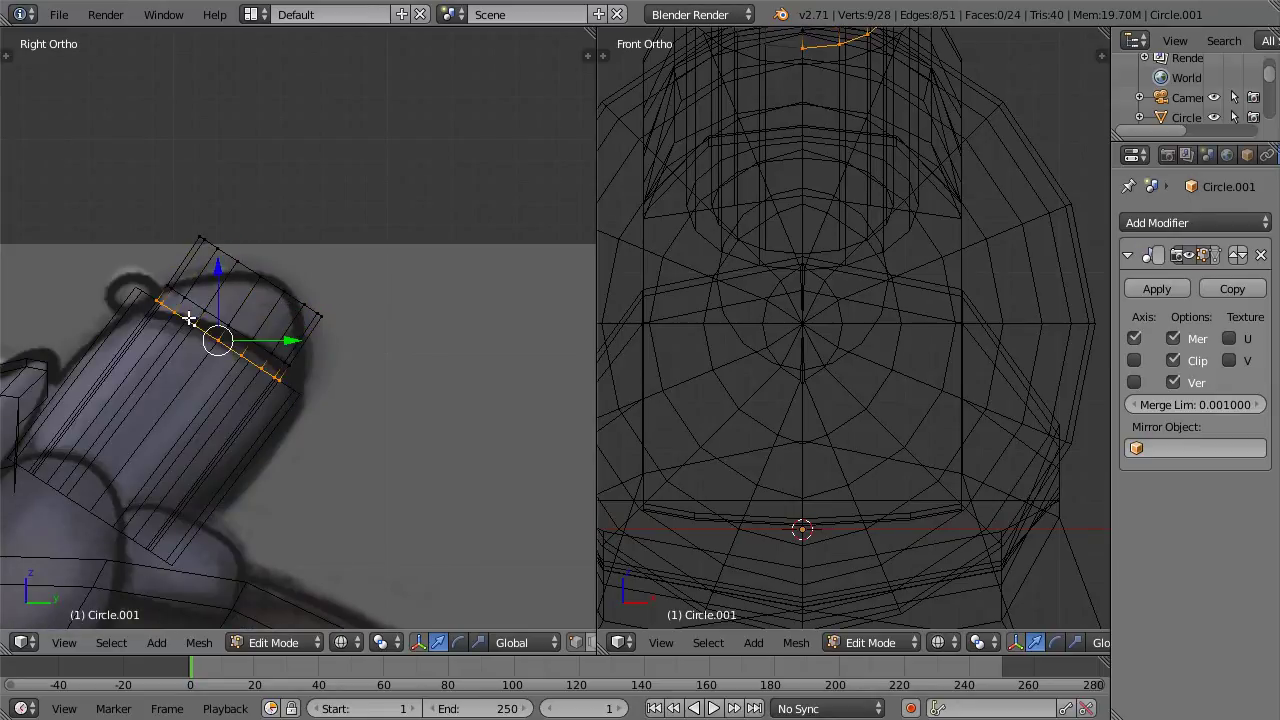
right_click(198, 310, "alt+shift")
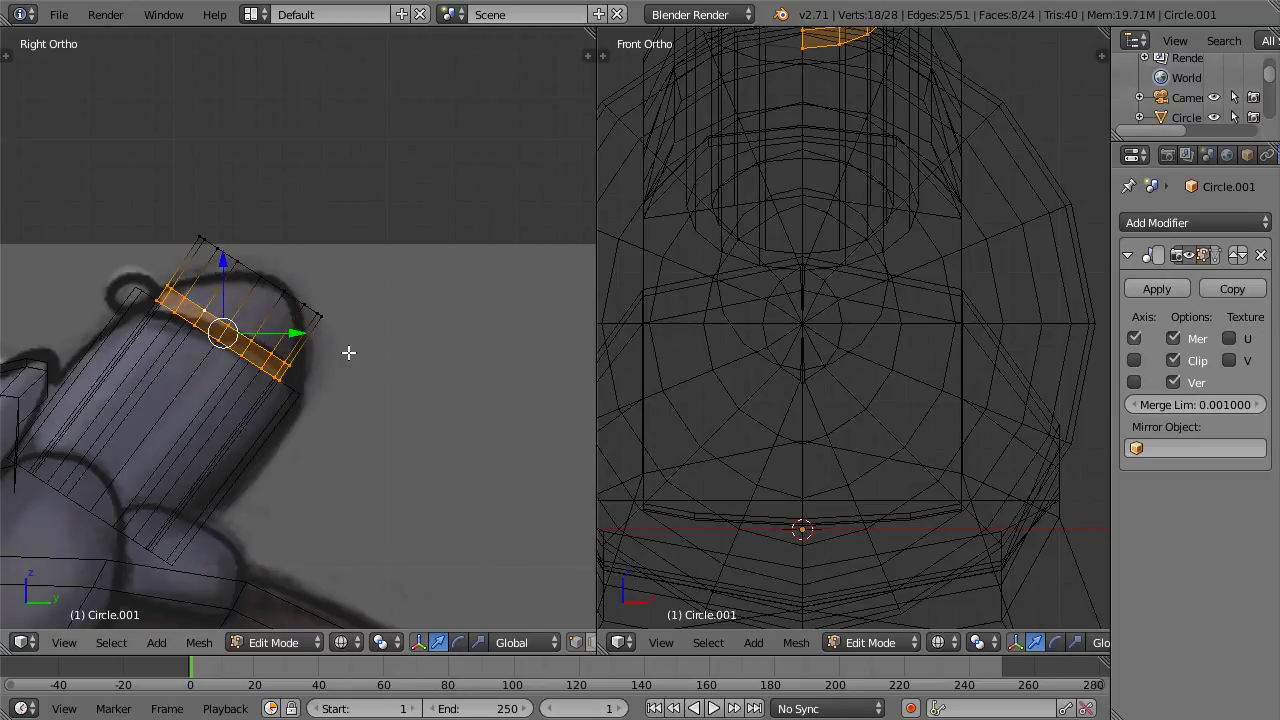
key("s")
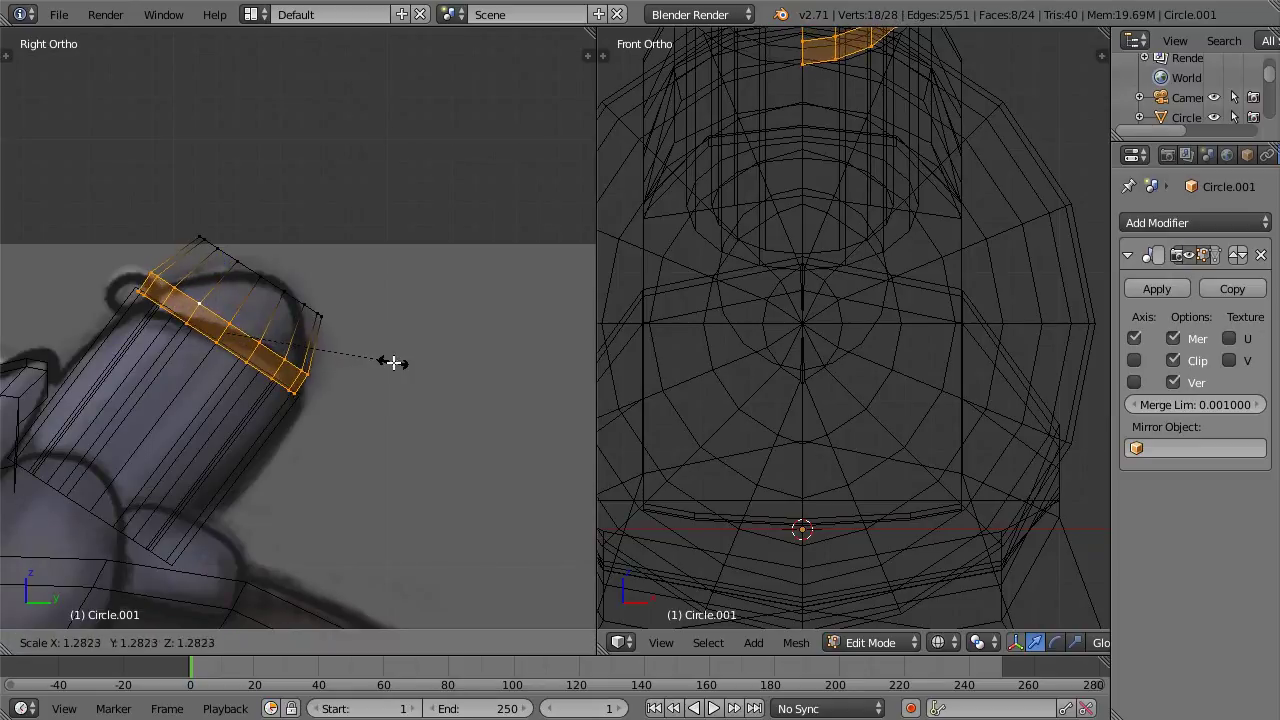
left_click(380, 356)
Step: Select the cap's top ring with its center vertex and scale them inward to taper the cap to the reference
right_click(288, 287, "alt")
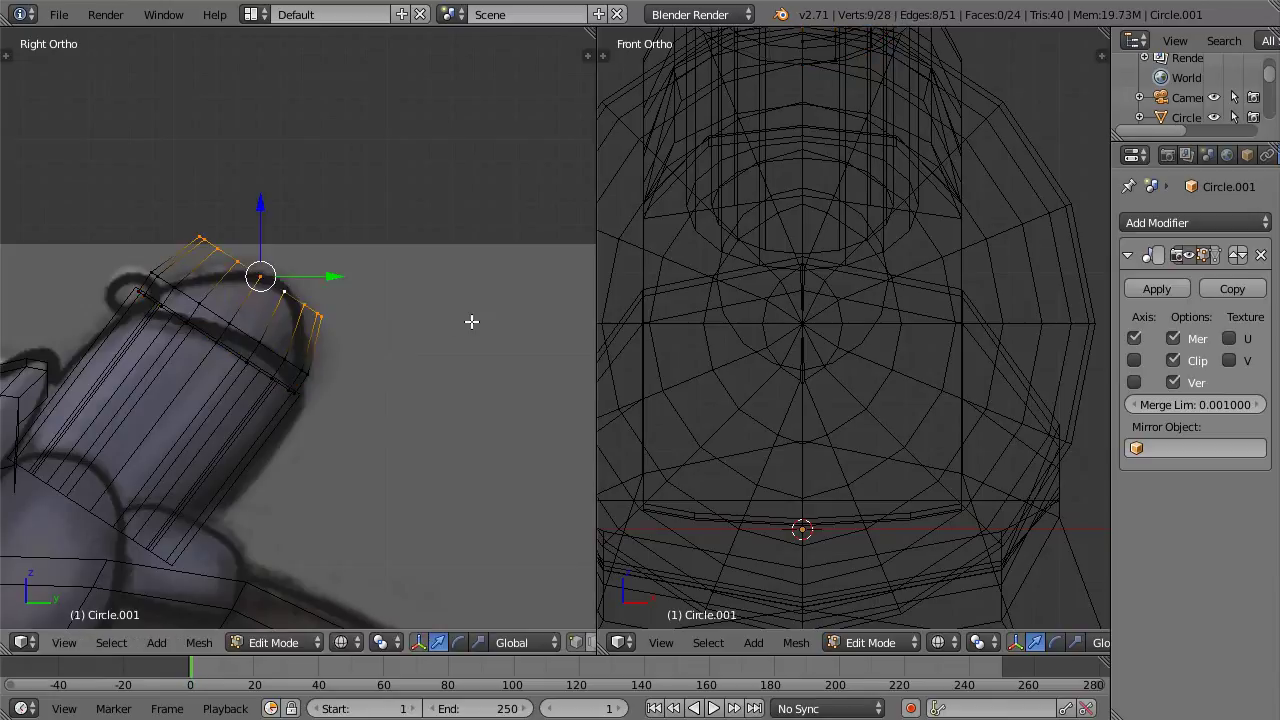
key("b")
left_click_drag(224, 235, 302, 324)
key("b")
left_click_drag(208, 305, 271, 360)
key("s")
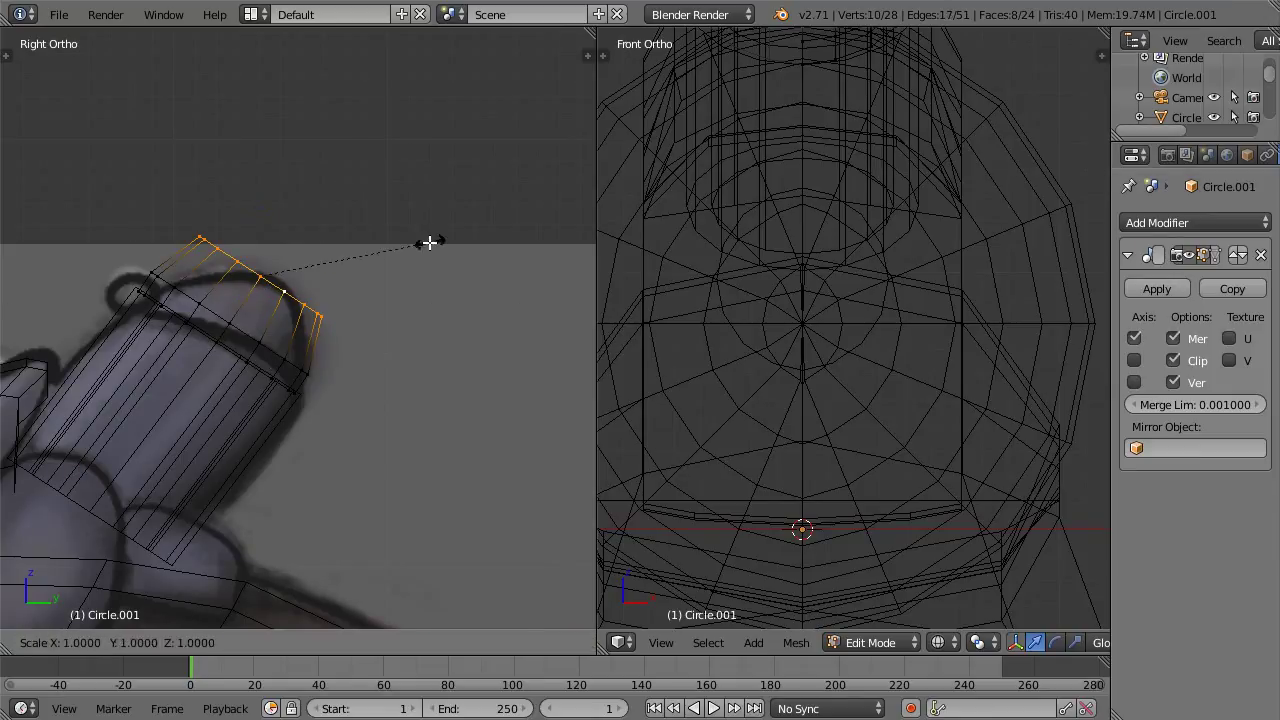
left_click(367, 238)
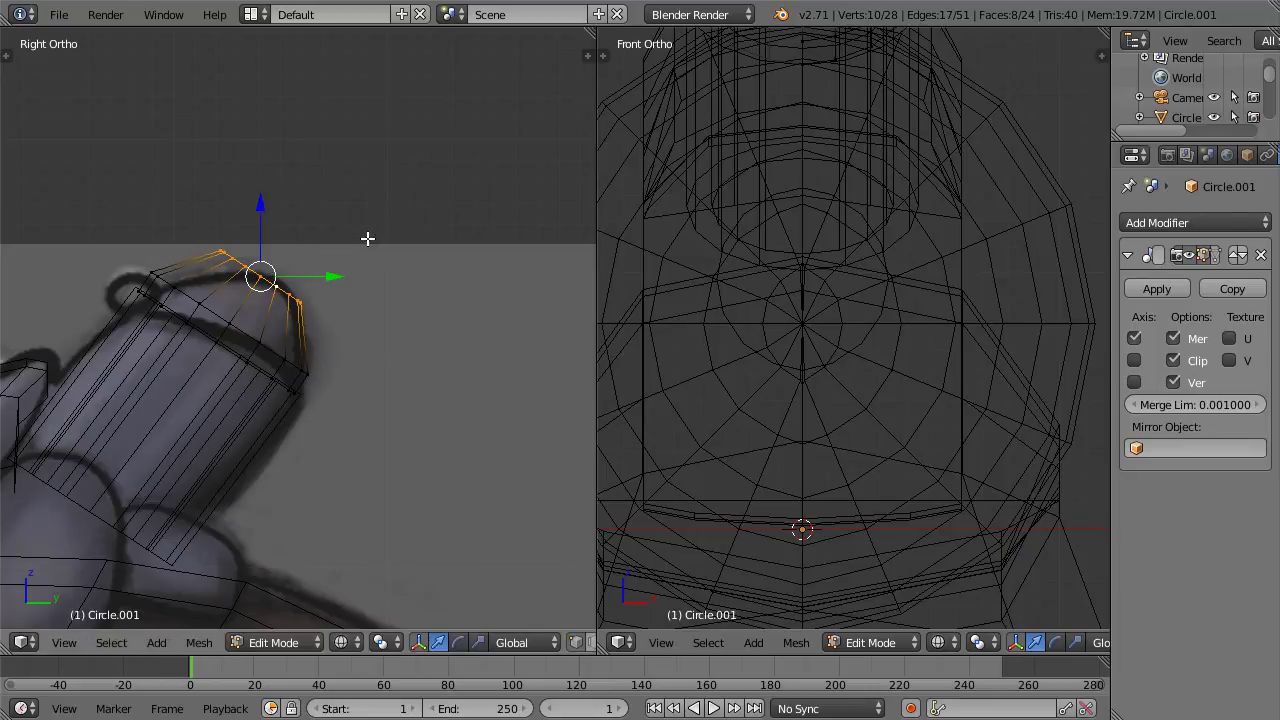
Step: Add a loop cut around the middle of the cap's tapered wall
key("a")
key("ctrl+r")
left_click(245, 280)
left_click(247, 279)
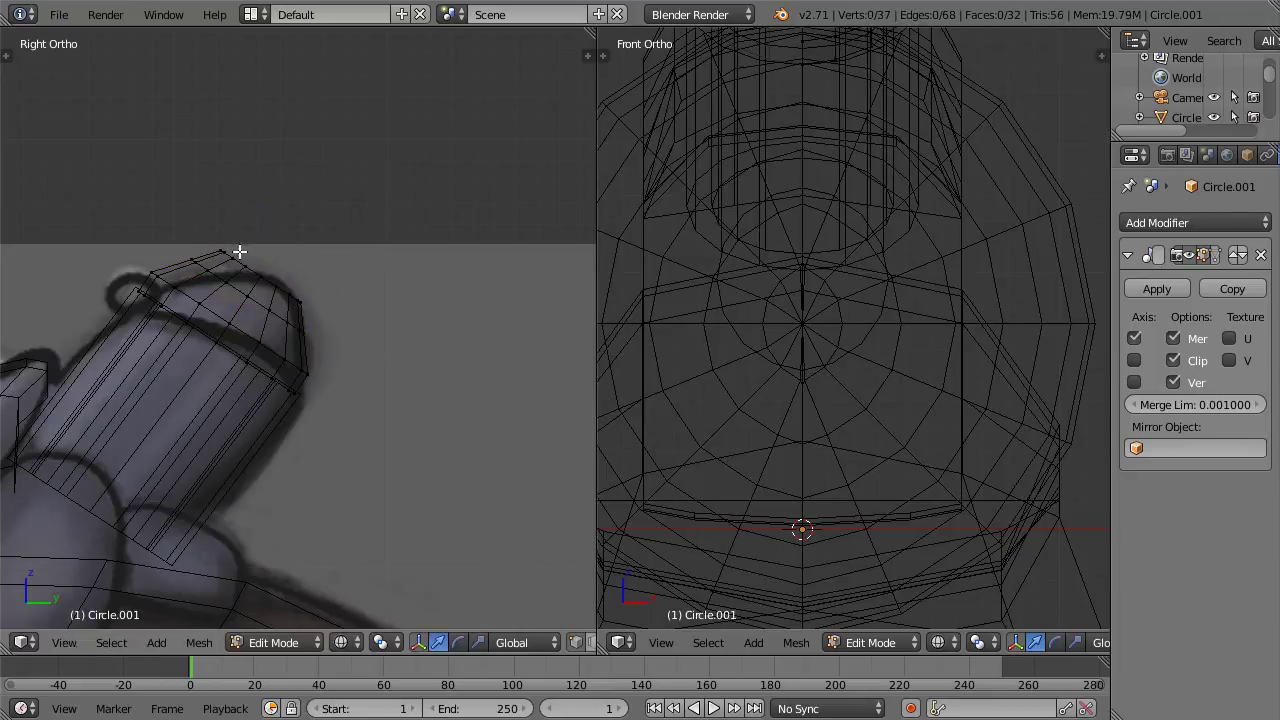
Step: Select the cap's top faces and scale them further inward to round the cap into a dome
middle_click_drag(258, 277, 270, 320)
right_click(272, 284, "shift")
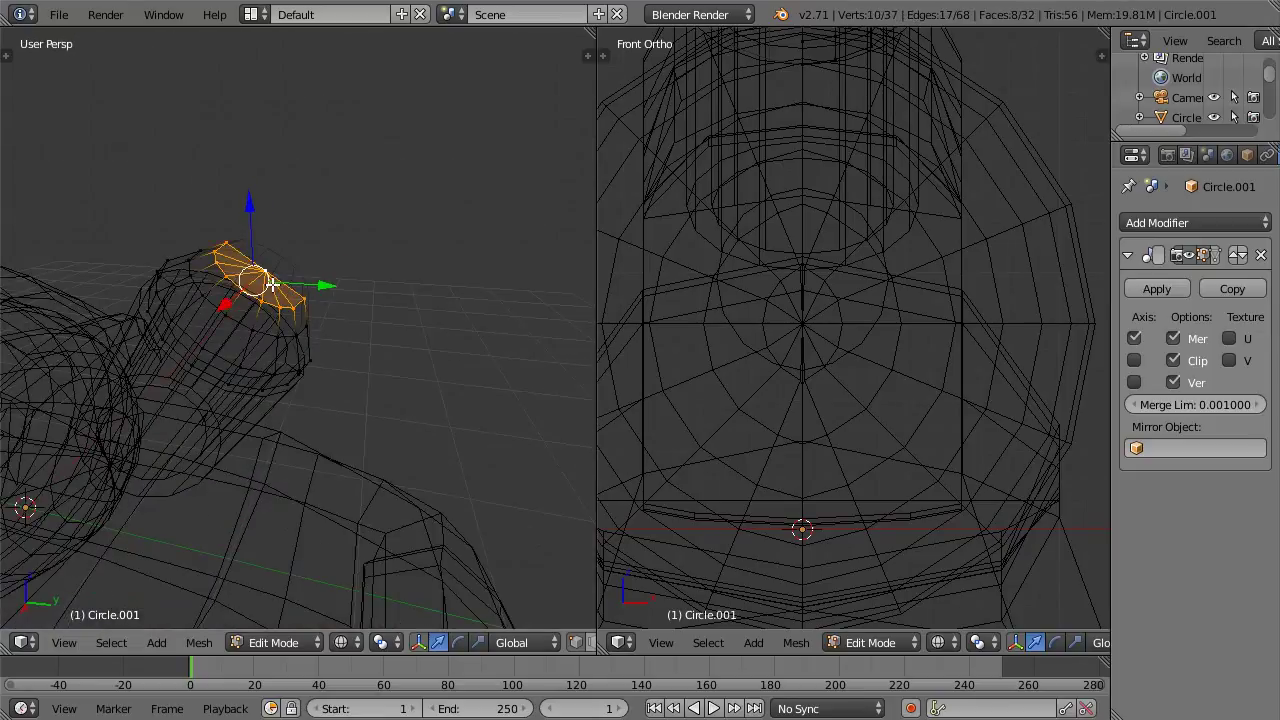
key("KP_1")
key("KP_3")
key("z")
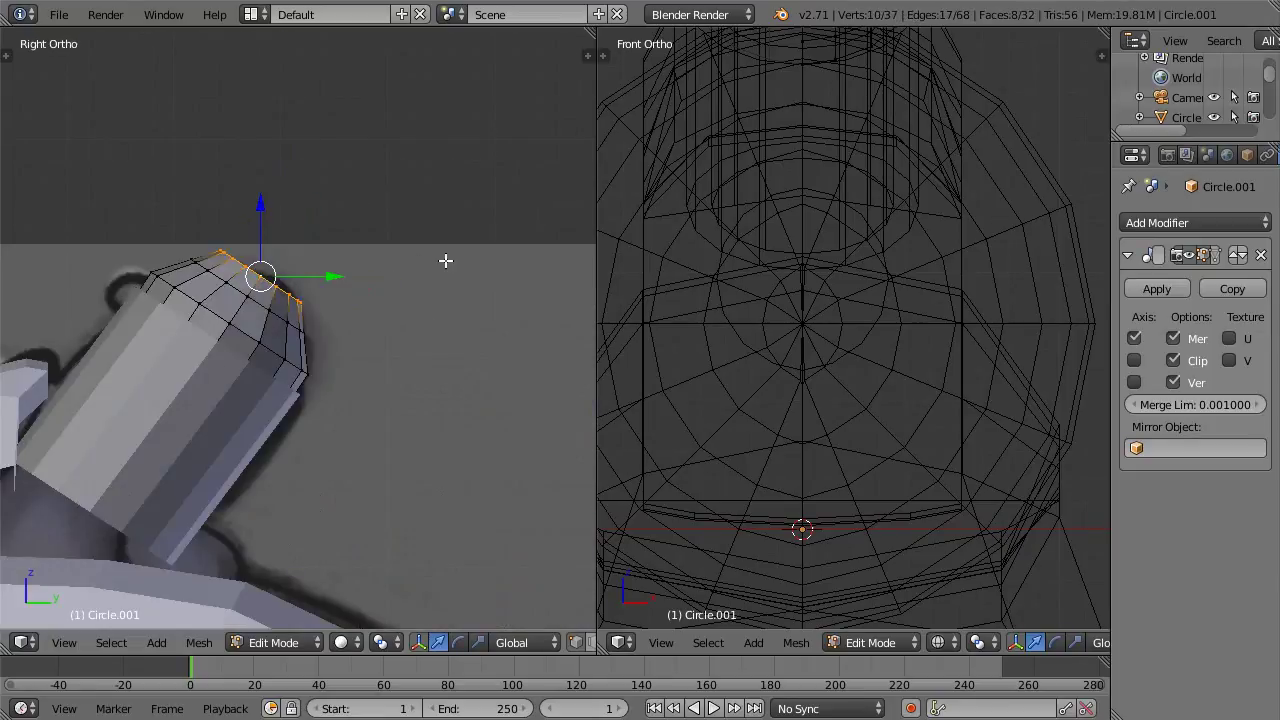
key("s")
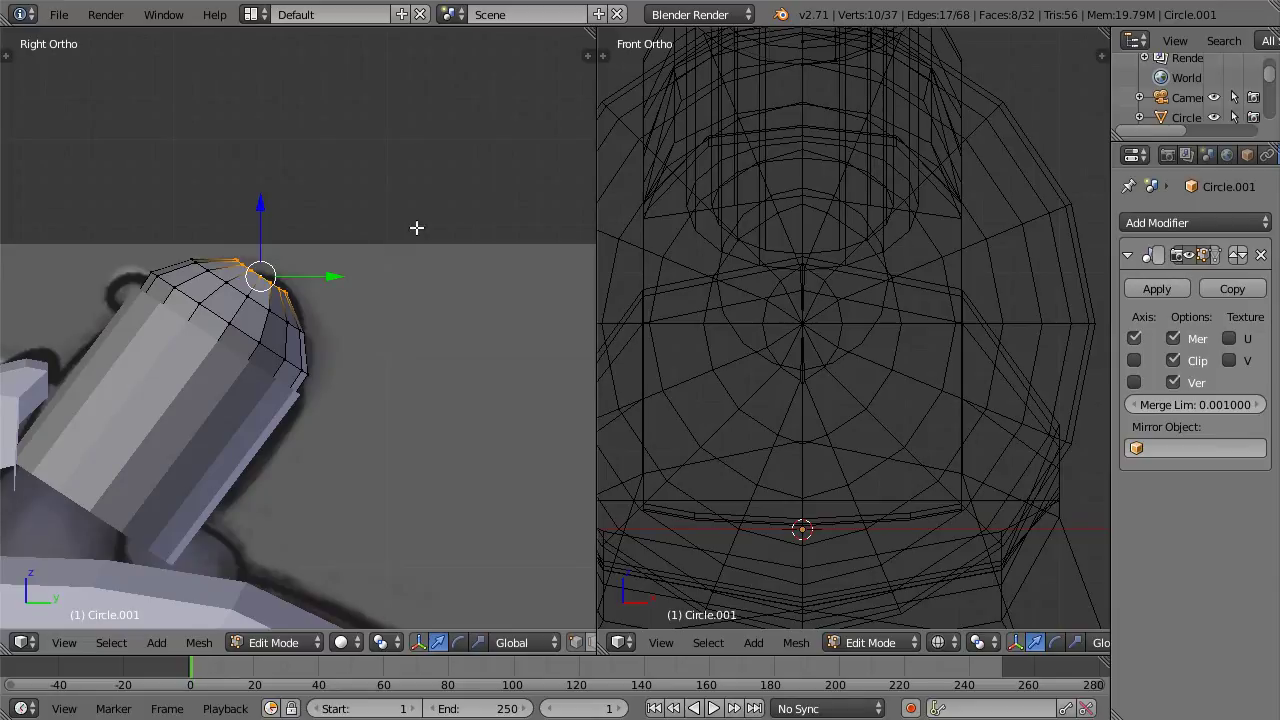
Step: Nudge the cap's top faces slightly along X toward the mirror plane, and leave Edit Mode to check the dome from the side
middle_click_drag(357, 246, 380, 250)
middle_click_drag(245, 318, 338, 270)
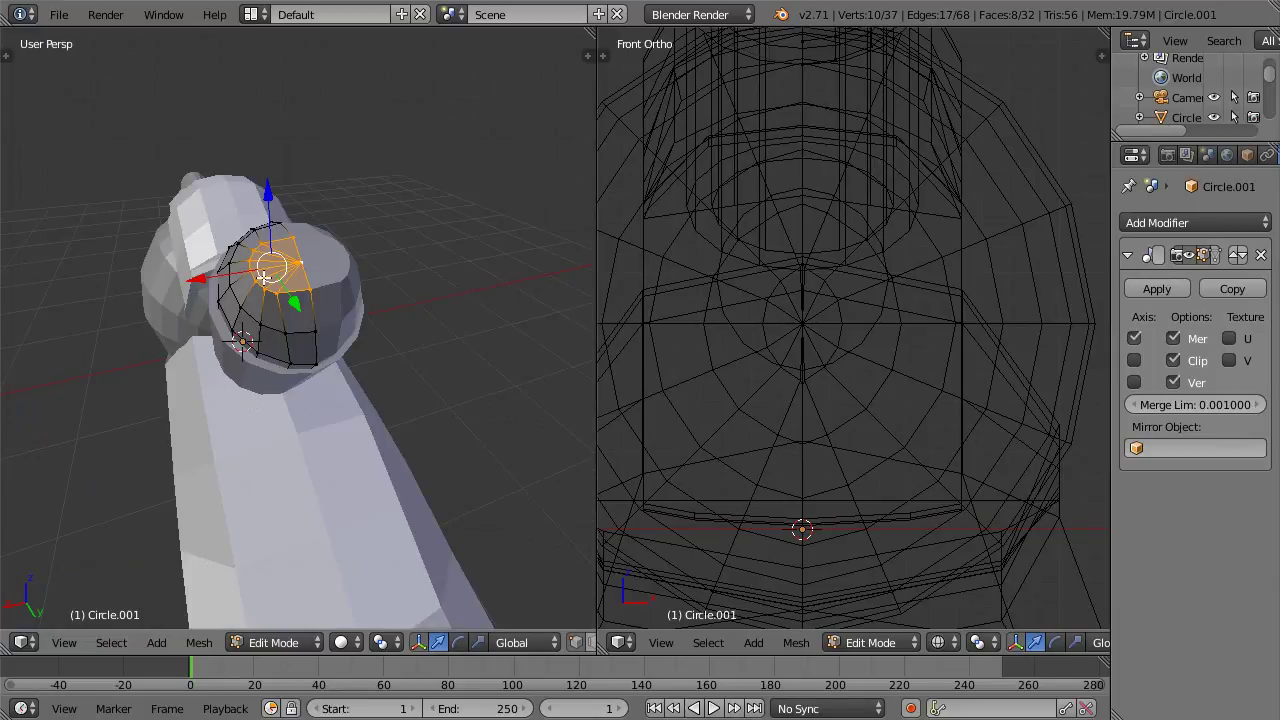
left_click_drag(218, 279, 226, 271)
middle_click_drag(296, 248, 298, 287)
key("Tab")
key("KP_1")
key("KP_3")
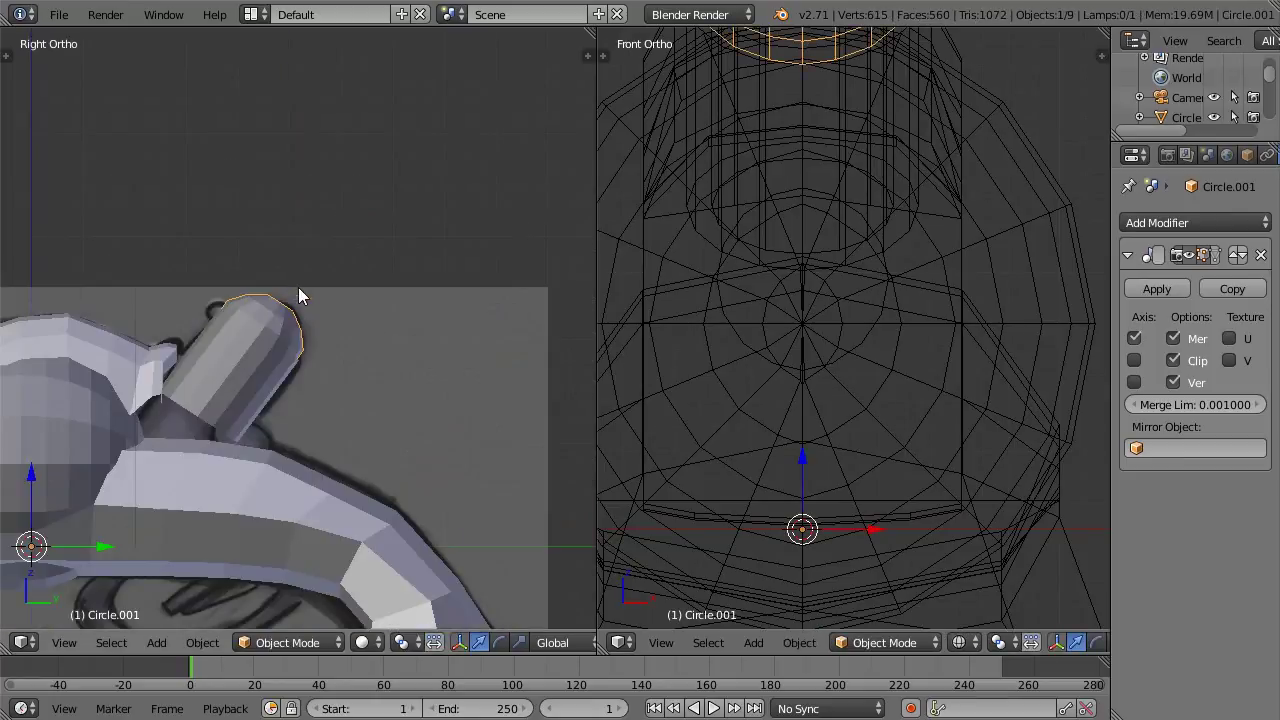
Step: Add a new mesh circle at the 3D cursor
key("shift+a")
mouse_move(301, 292)
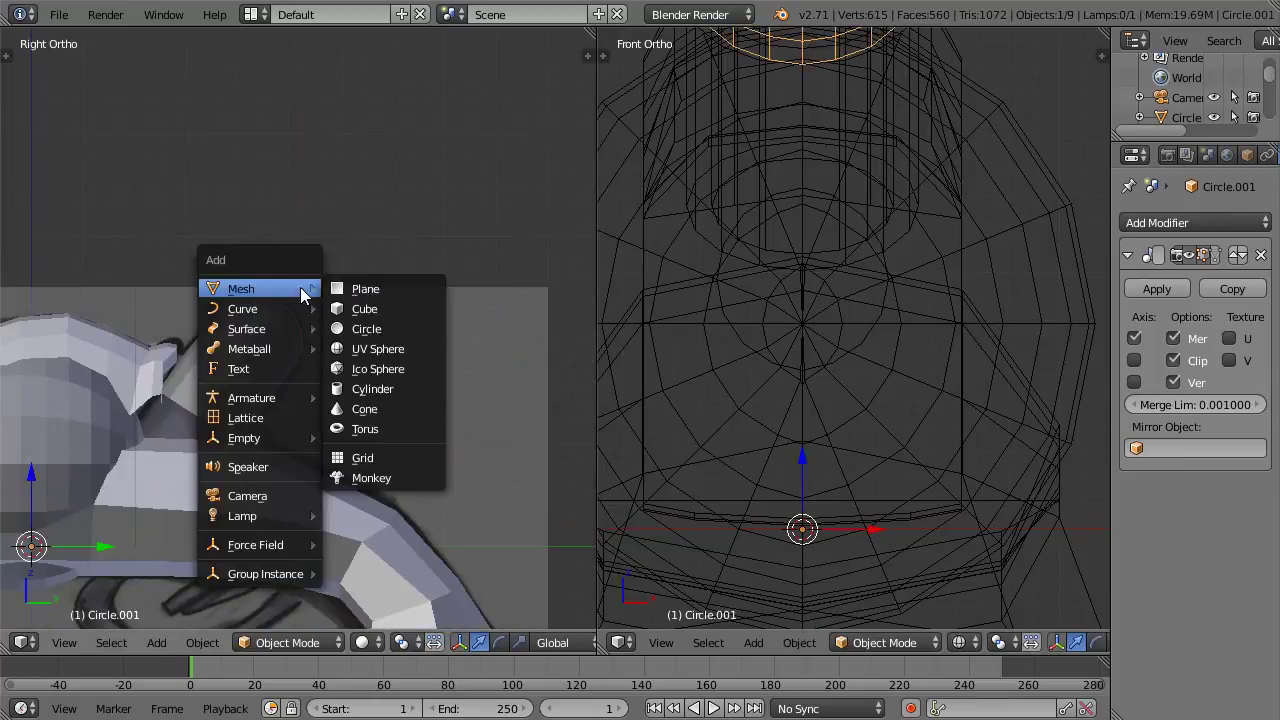
left_click(366, 335)
scroll(178, 392, "down", 2)
middle_click_drag(308, 375, 445, 353, "shift")
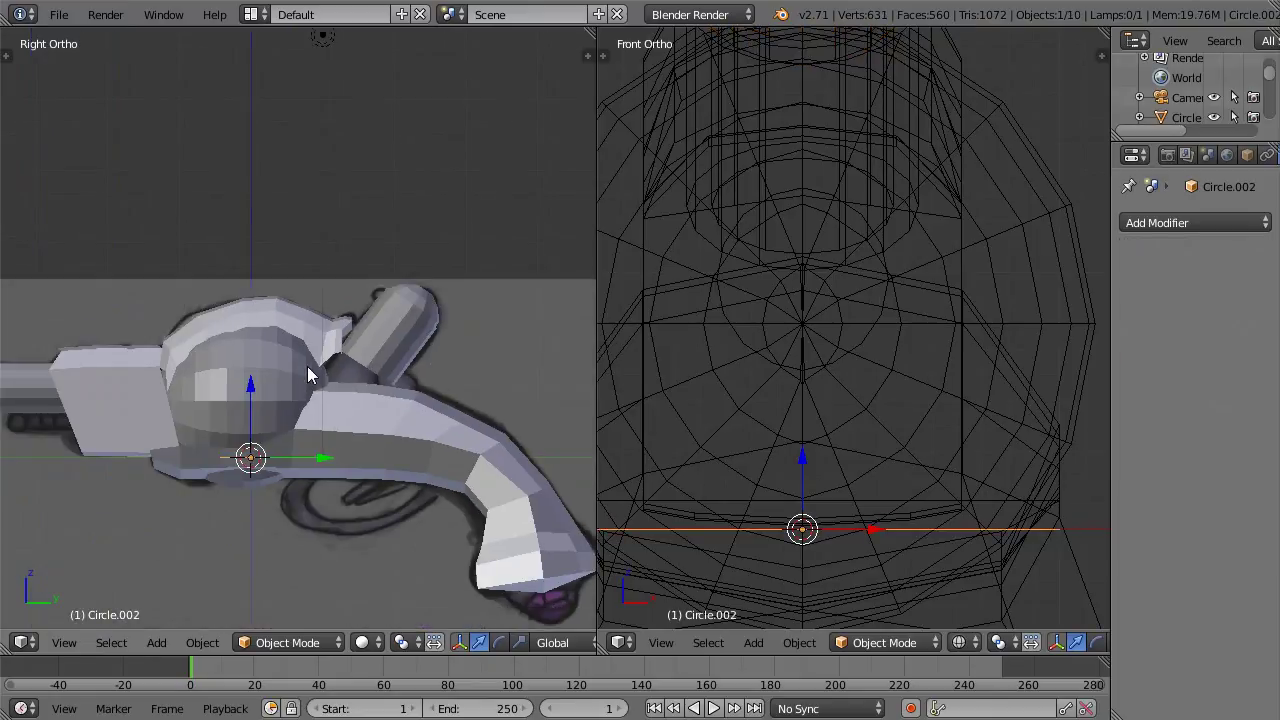
Step: Rotate all of the new circle's vertices a quarter turn in front view so the circle stands upright
key("KP_1")
key("Tab")
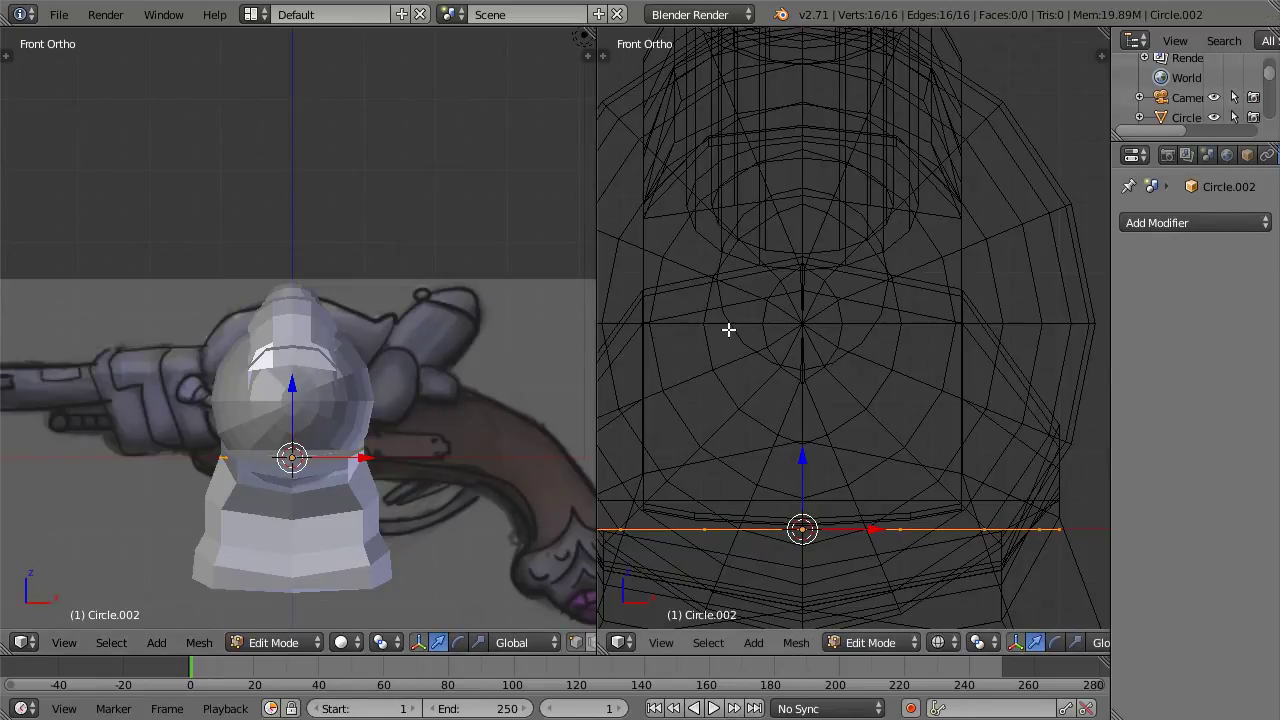
key("ctrl+Up")
scroll(729, 329, "down", 3)
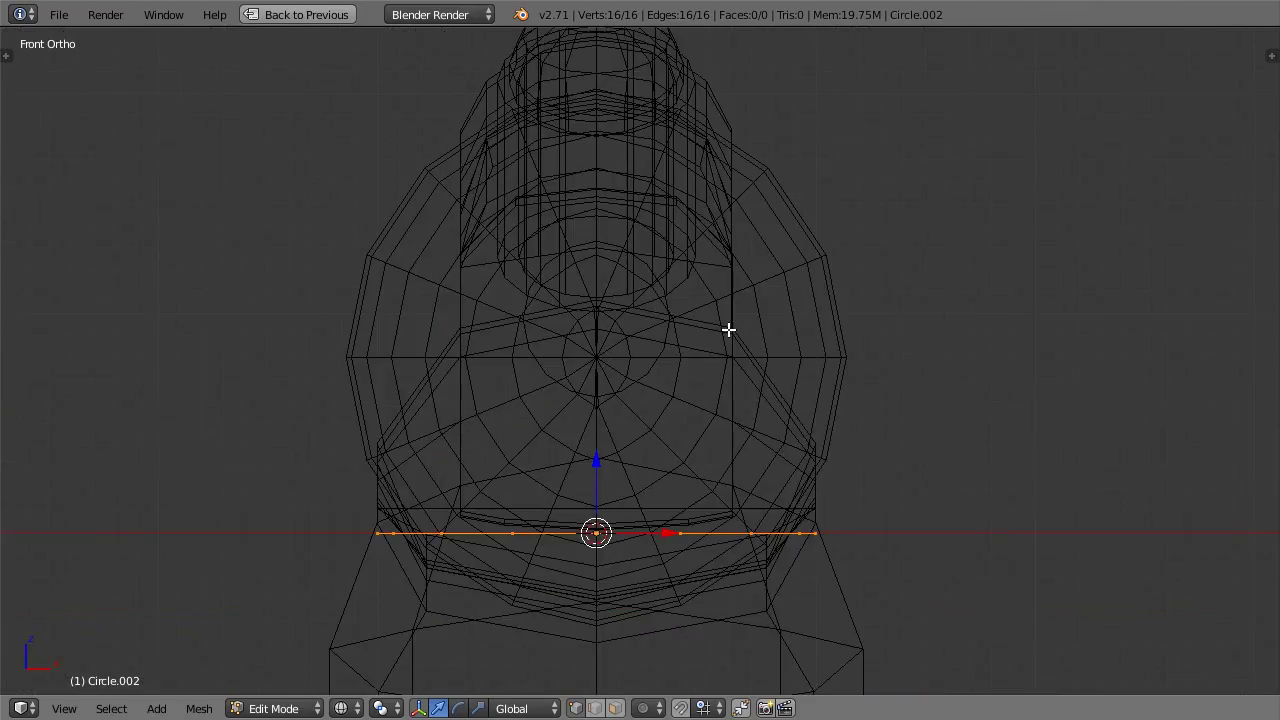
key("KP_3")
key("KP_1")
key("r")
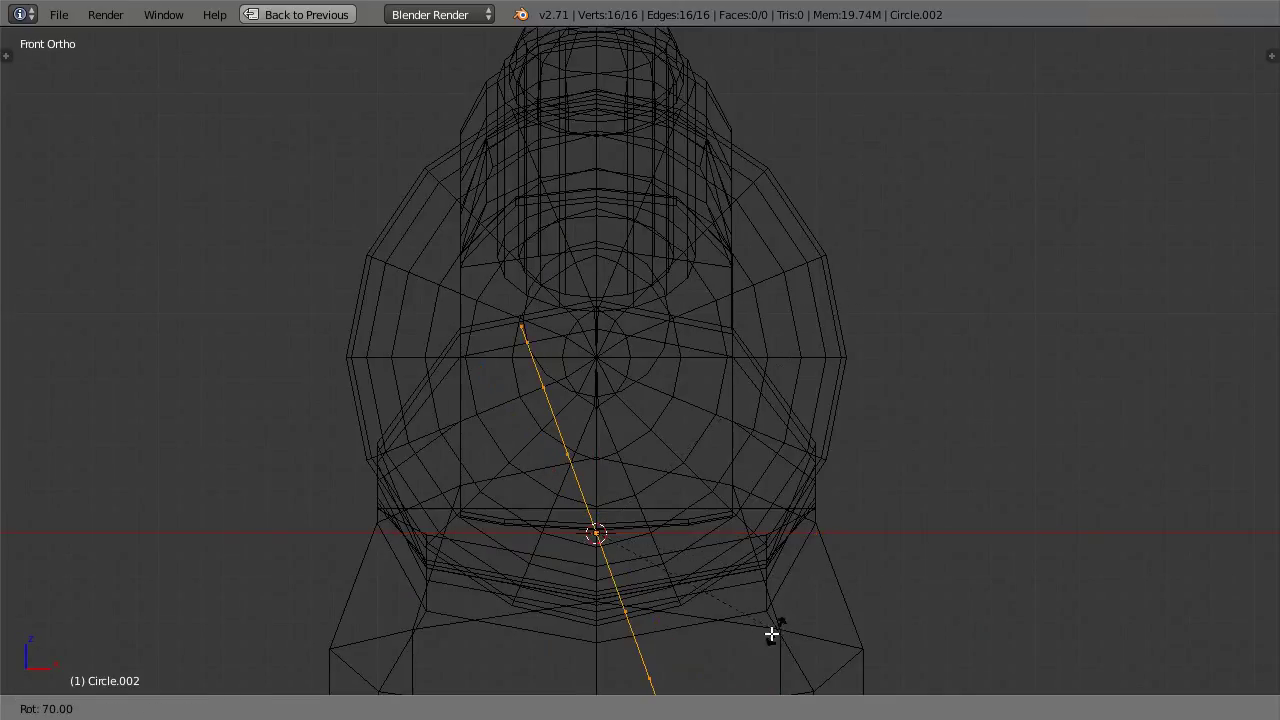
left_click(706, 649)
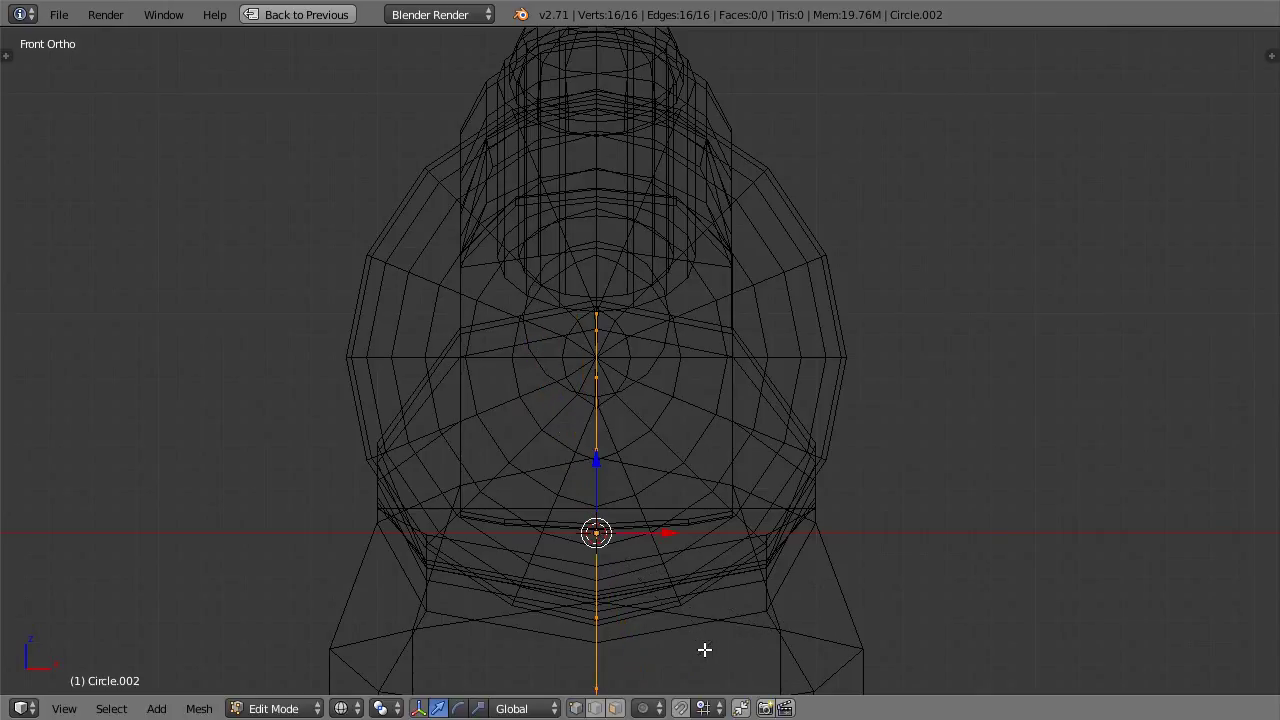
Step: Move the upright circle up toward the top of the gun in front view and scale it to 0.3
scroll(666, 516, "down", 3)
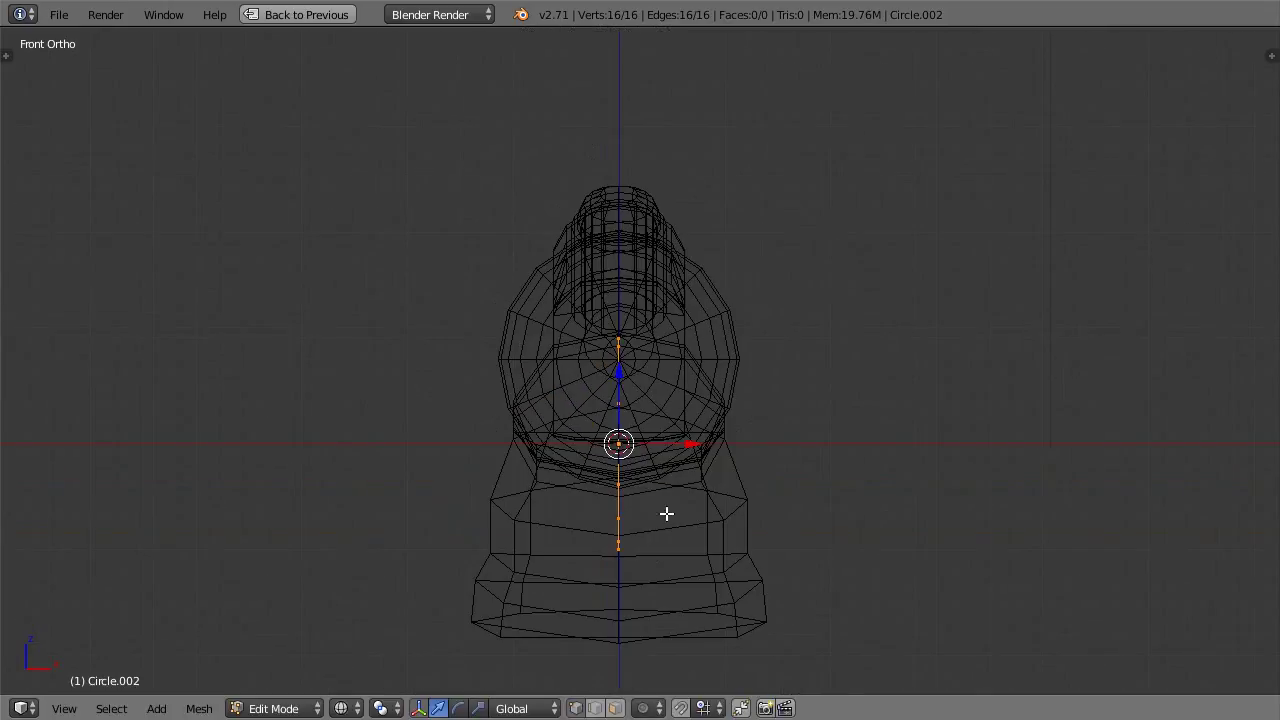
key("g")
left_click(709, 317)
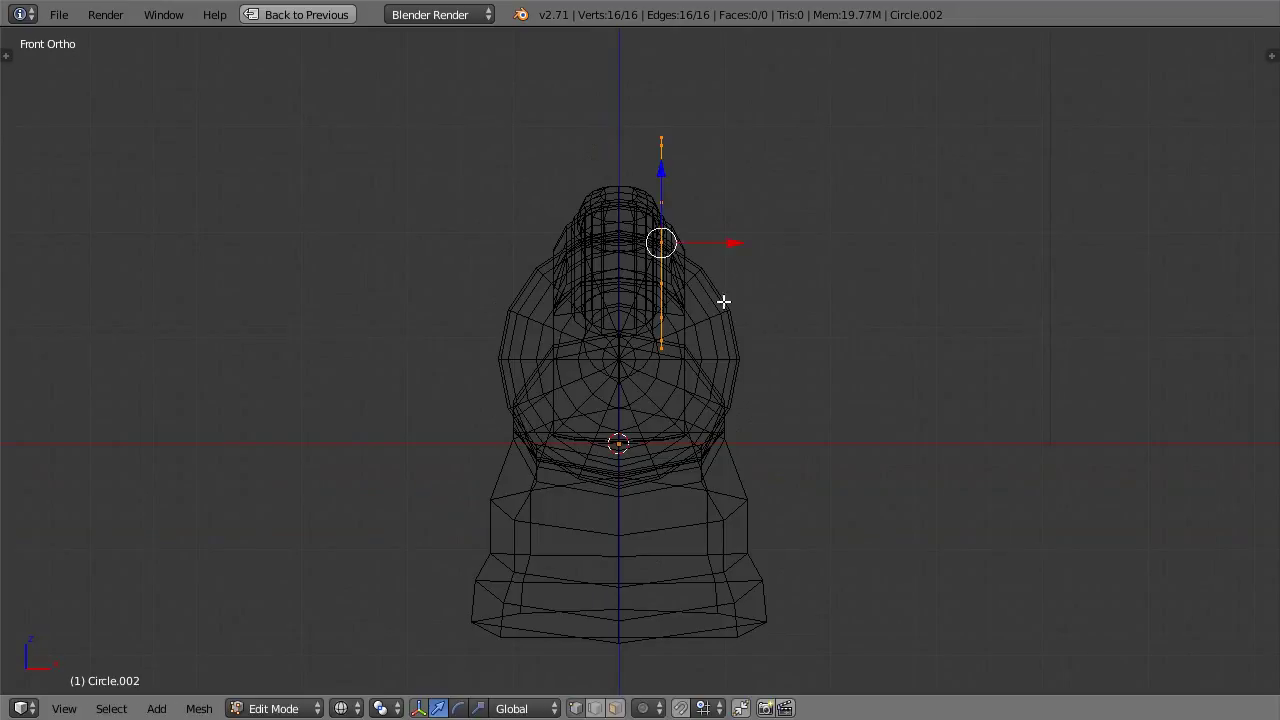
scroll(799, 204, "up", 2)
scroll(790, 218, "up", 3, "shift")
type("s")
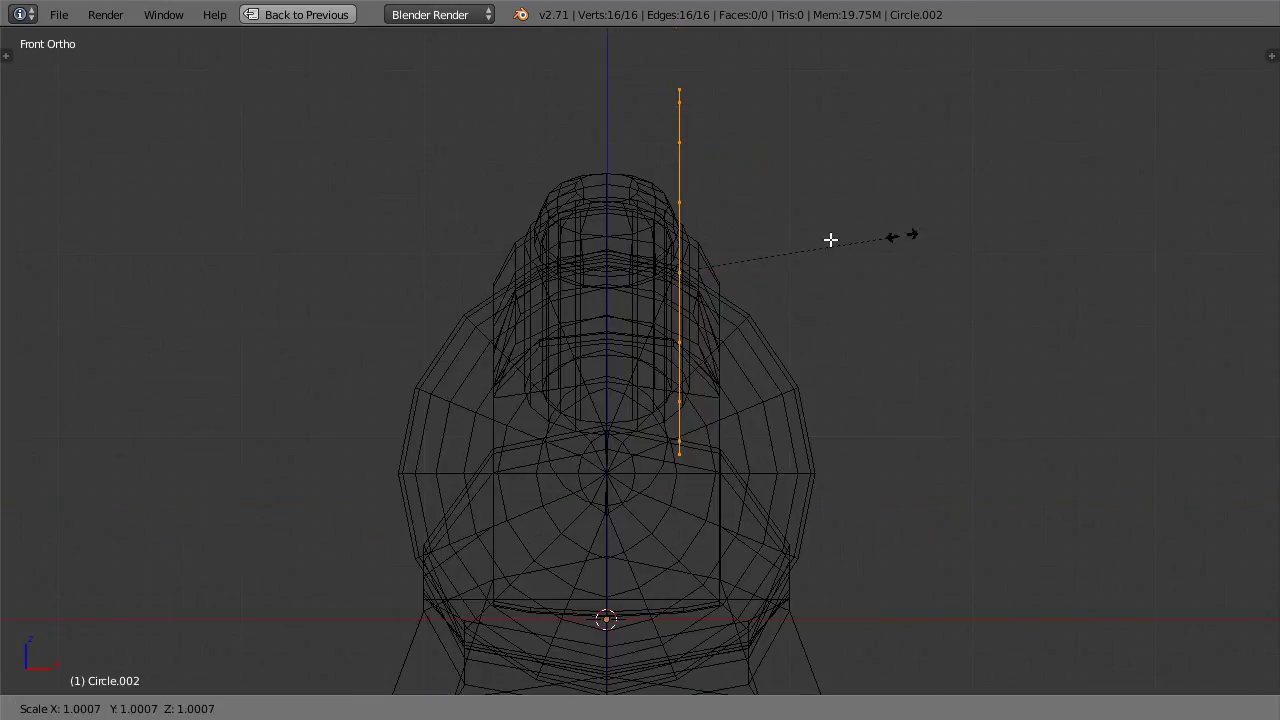
type("0.3")
key("Return")
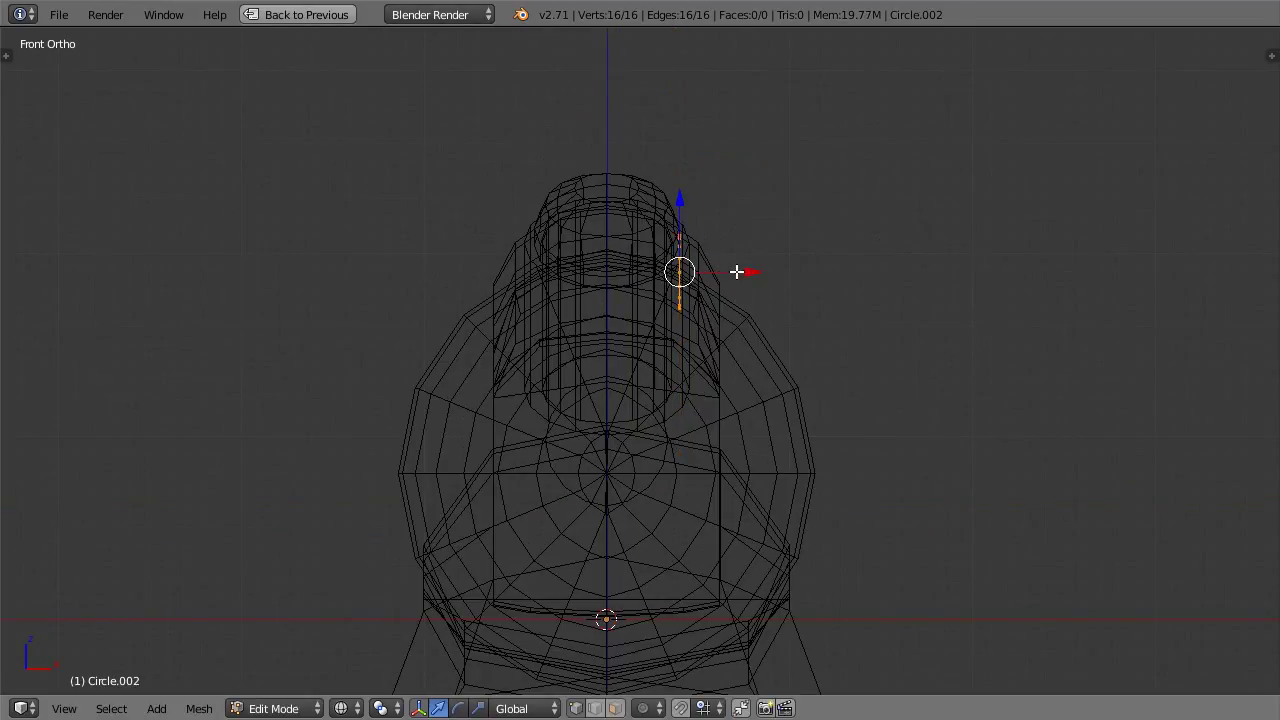
Step: In a wireframe side view, move the circle over the small ring drawn at the slanted rear cylinder's upper edge
key("ctrl+Up")
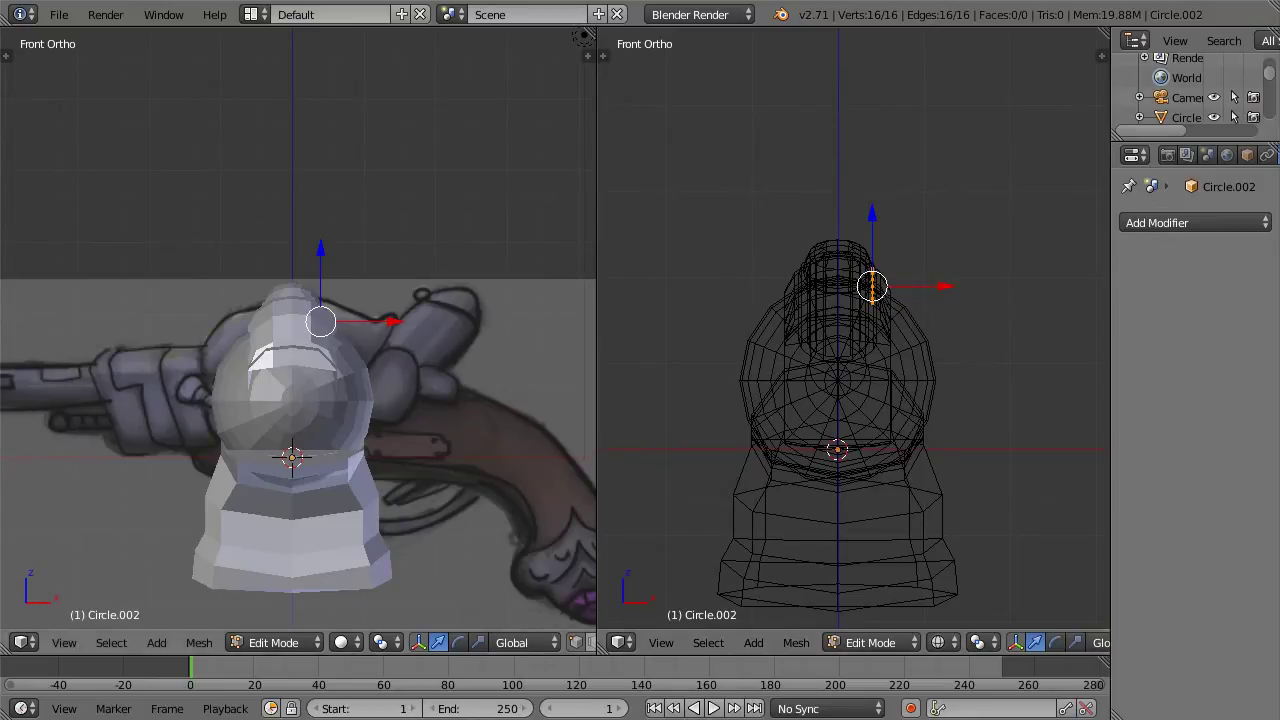
key("KP_3")
scroll(409, 317, "up", 2)
key("z")
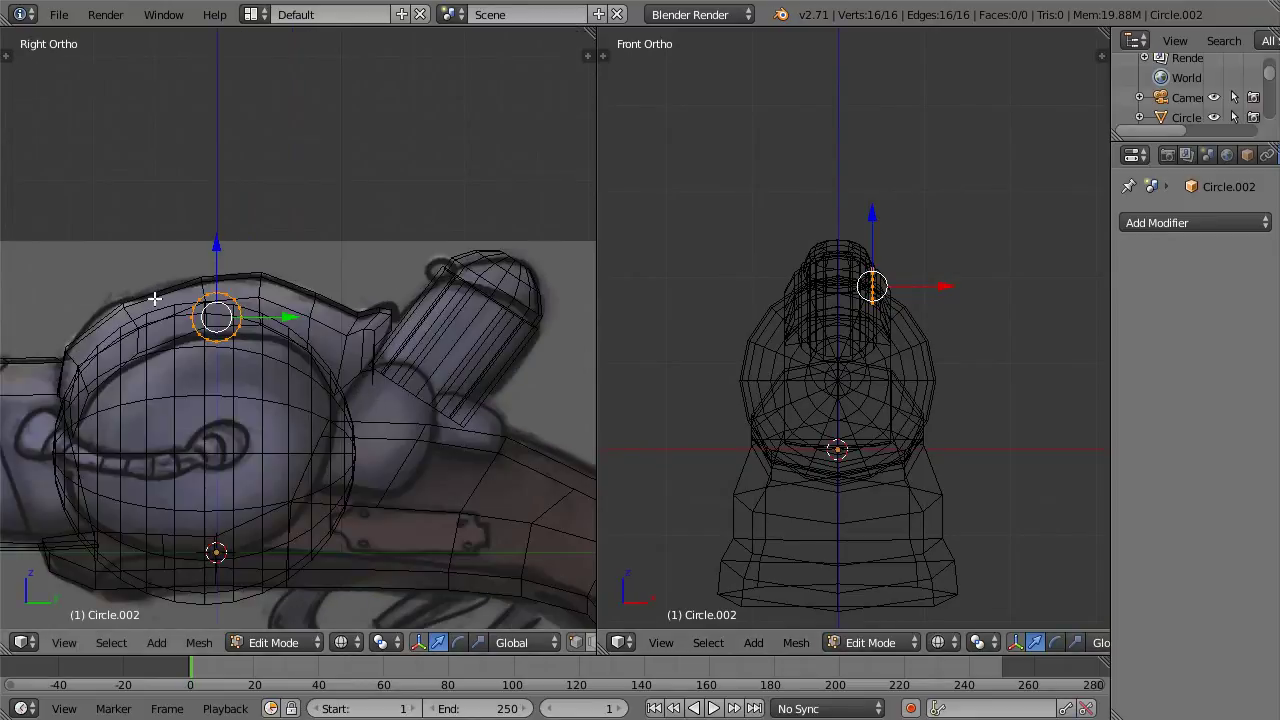
key("g")
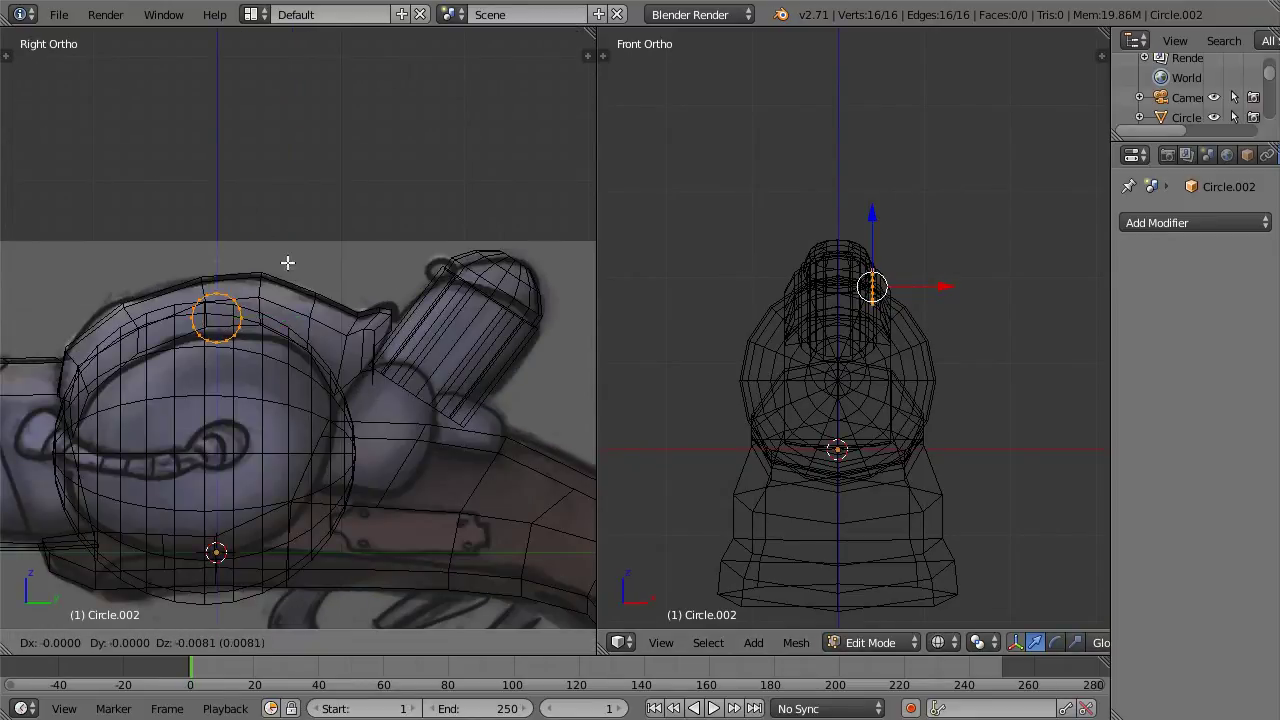
left_click(461, 219)
scroll(461, 219, "up", 3)
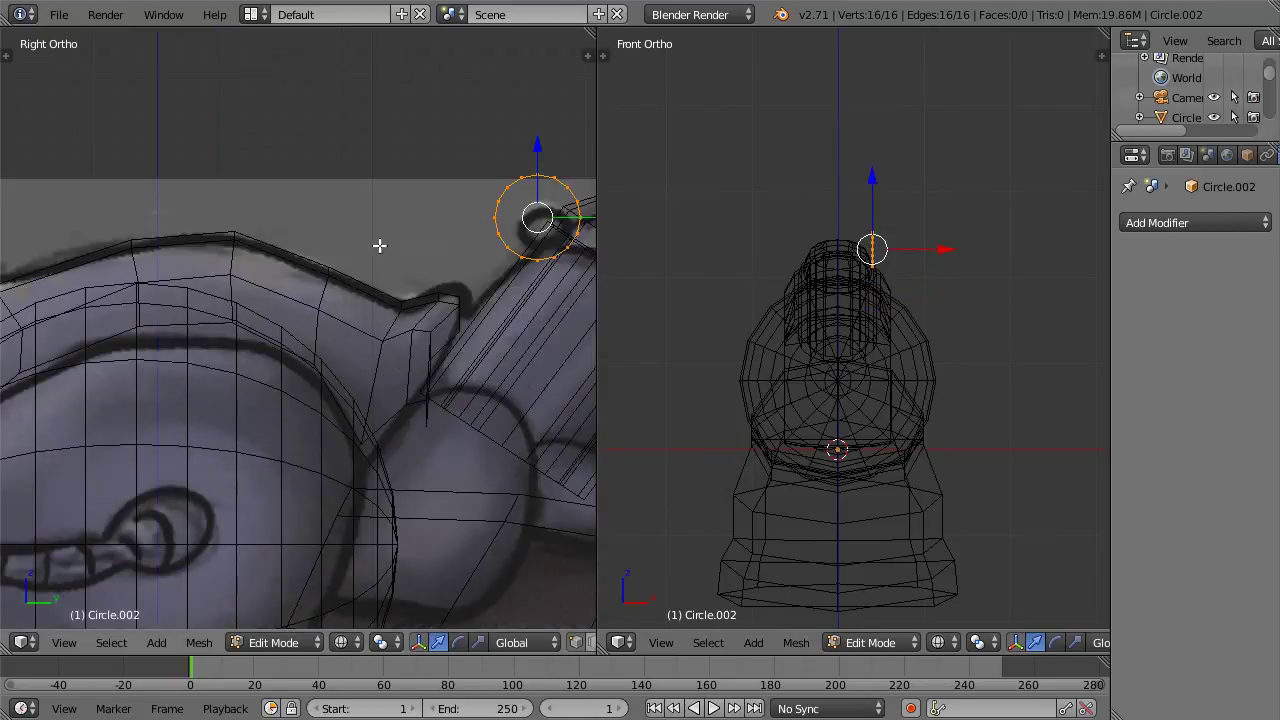
Step: Scale the circle down and fine-tune its position until it fits the small ring in the reference drawing
scroll(326, 260, "down", 2)
key("s")
left_click(502, 207)
key("g")
left_click(507, 225)
key("g")
left_click(521, 208)
key("s")
left_click(534, 208)
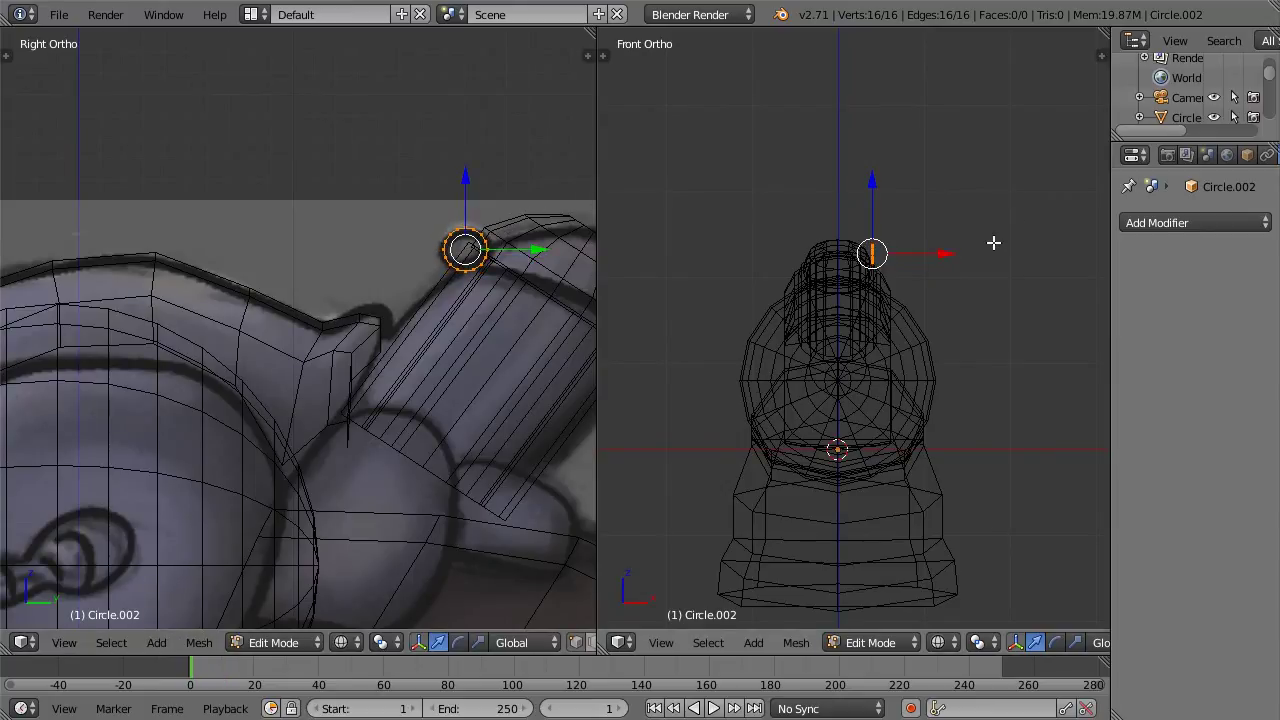
Step: Extrude the circle and move the new ring -0.8 along X to form a small crosswise cylinder
key("e")
left_click(989, 237)
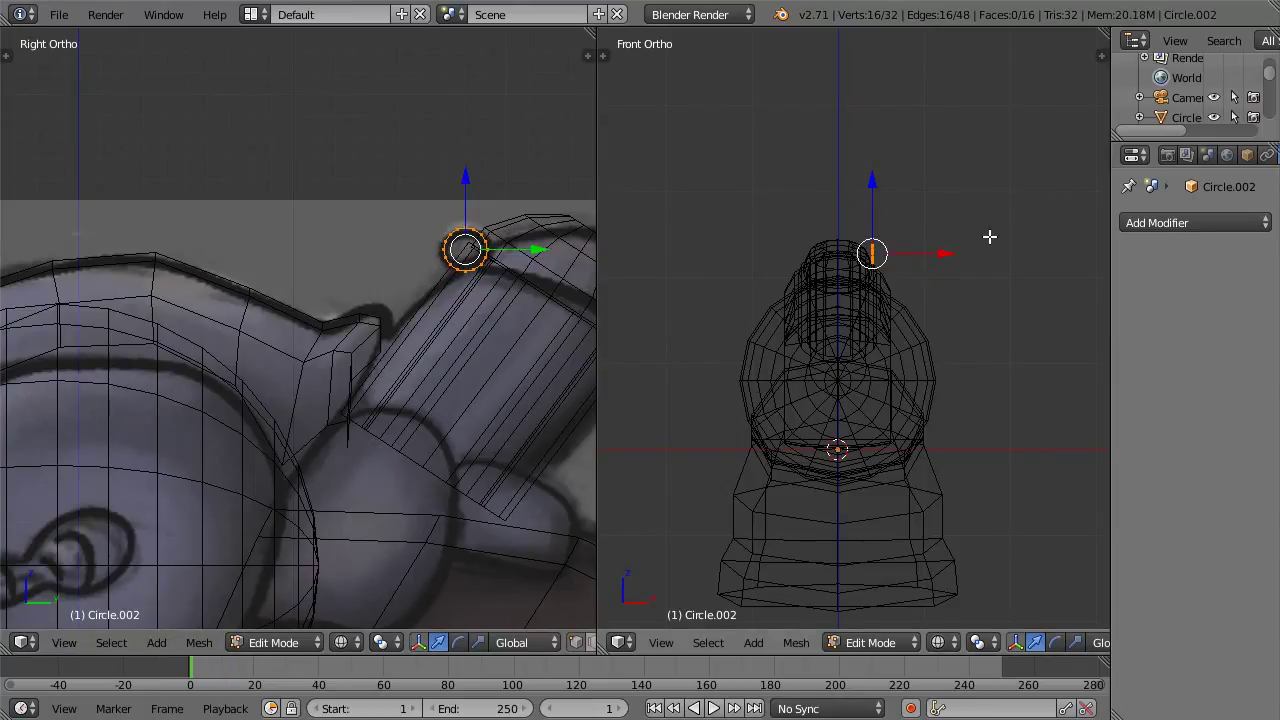
key("g")
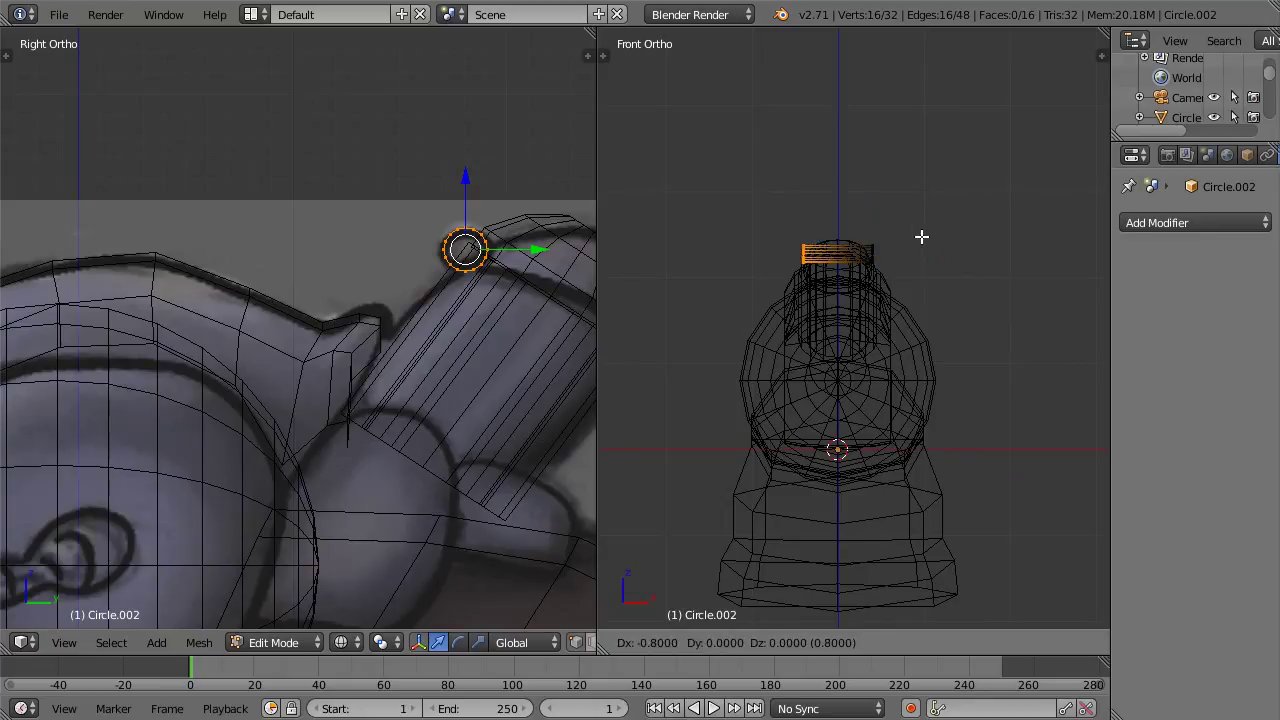
left_click(921, 237)
Step: Add a centred loop cut around the small crosswise cylinder
key("a")
key("ctrl+r")
double_click(847, 254)
Step: Delete the small cylinder's end ring of vertices on the negative X side, leaving only the half beyond the mirror plane
key("a")
key("b")
left_click_drag(767, 222, 822, 302)
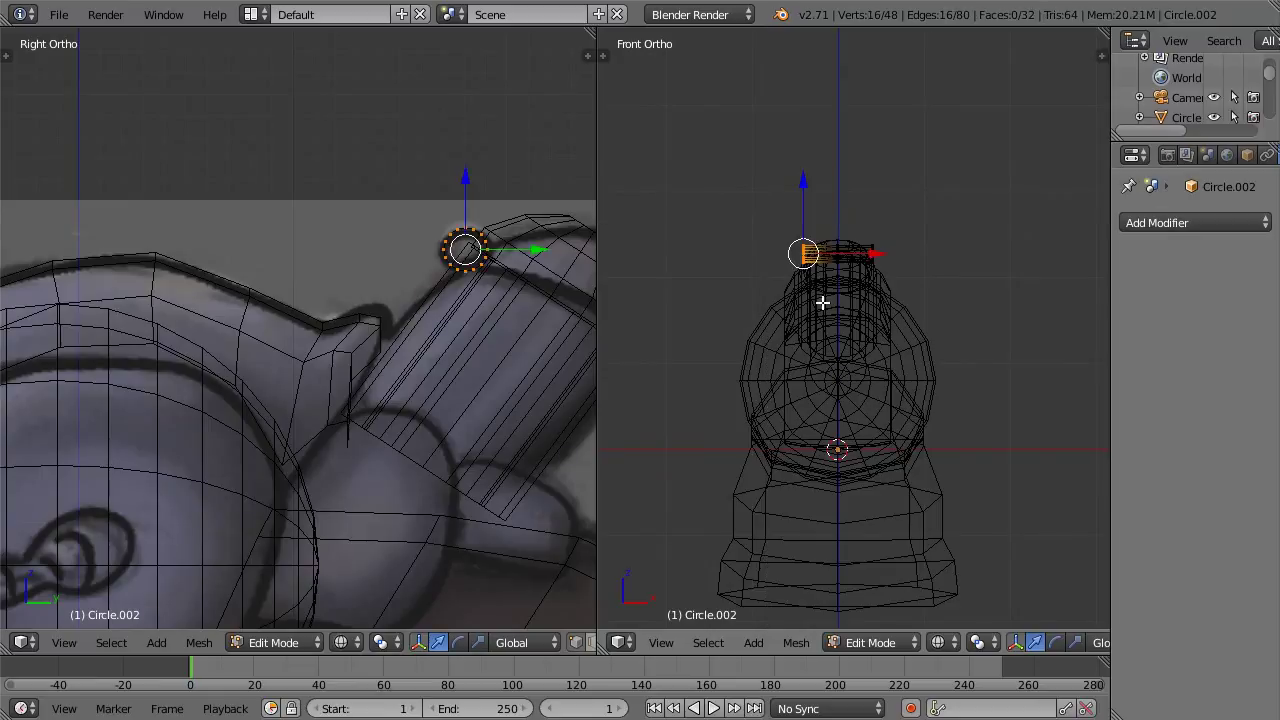
middle_click_drag(120, 146, 272, 274)
key("a")
key("b")
left_click_drag(446, 203, 529, 337)
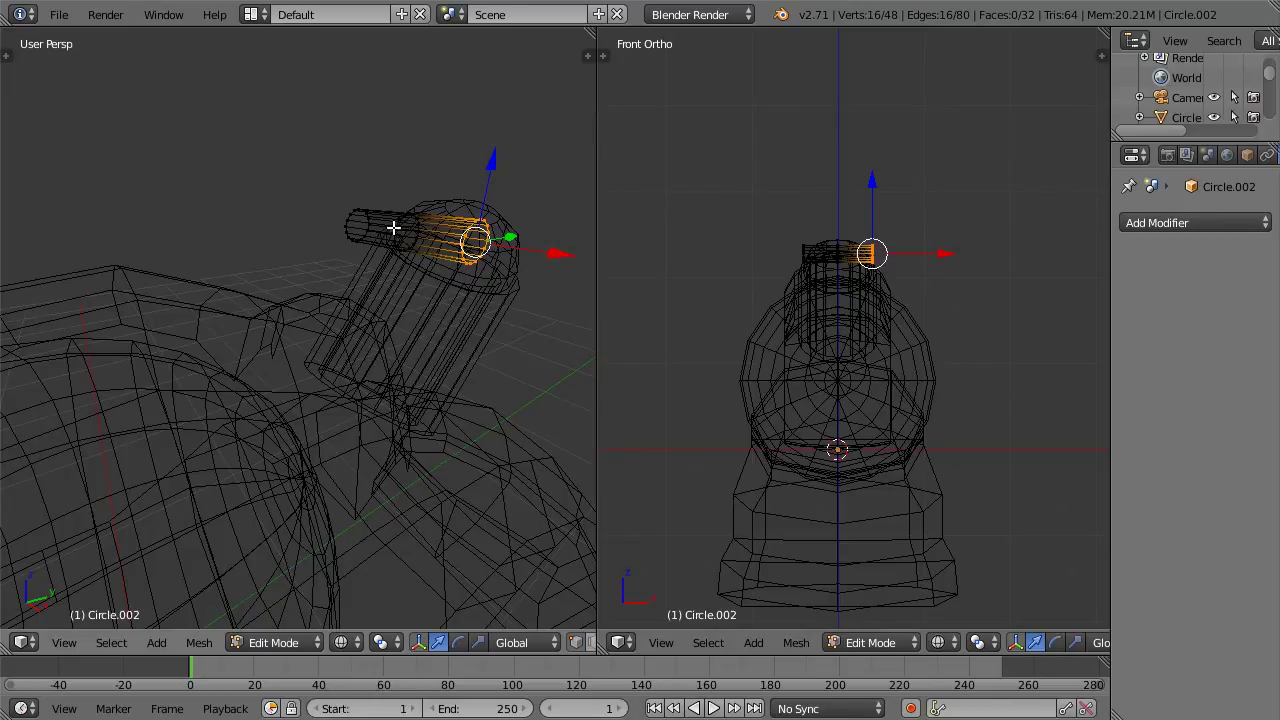
key("a")
middle_click_drag(277, 214, 343, 231)
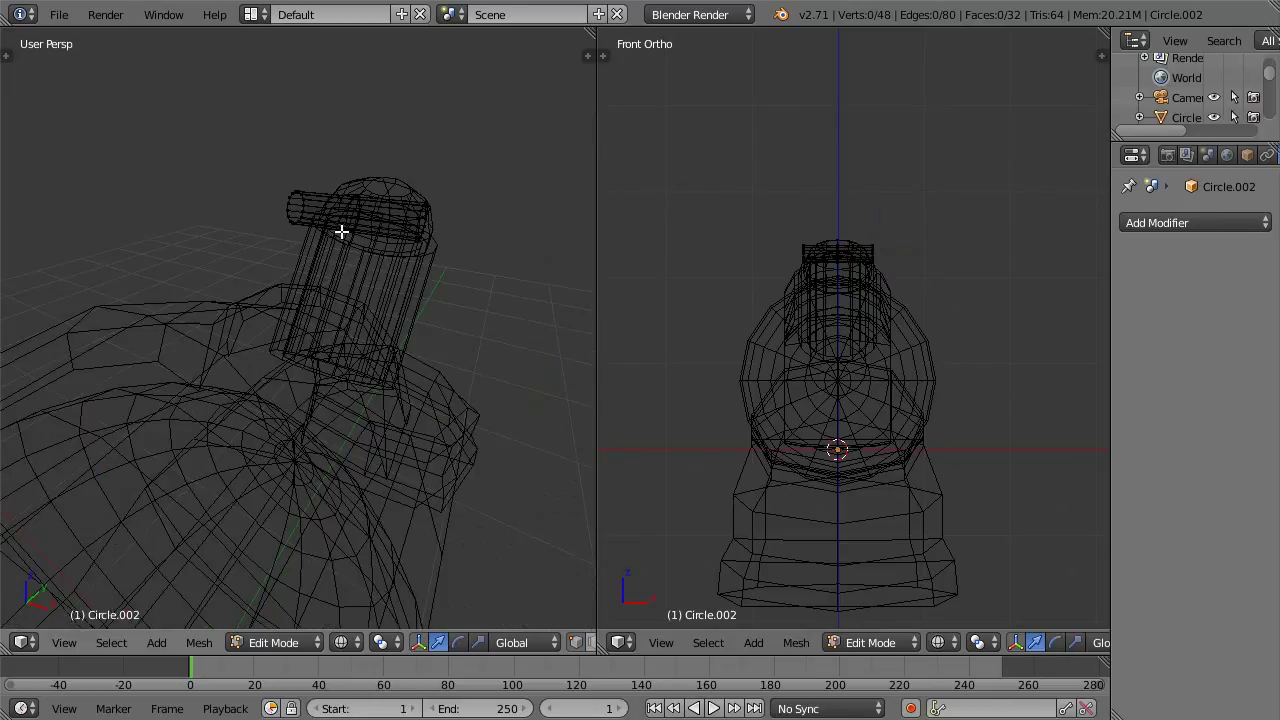
left_click_drag(268, 188, 309, 246)
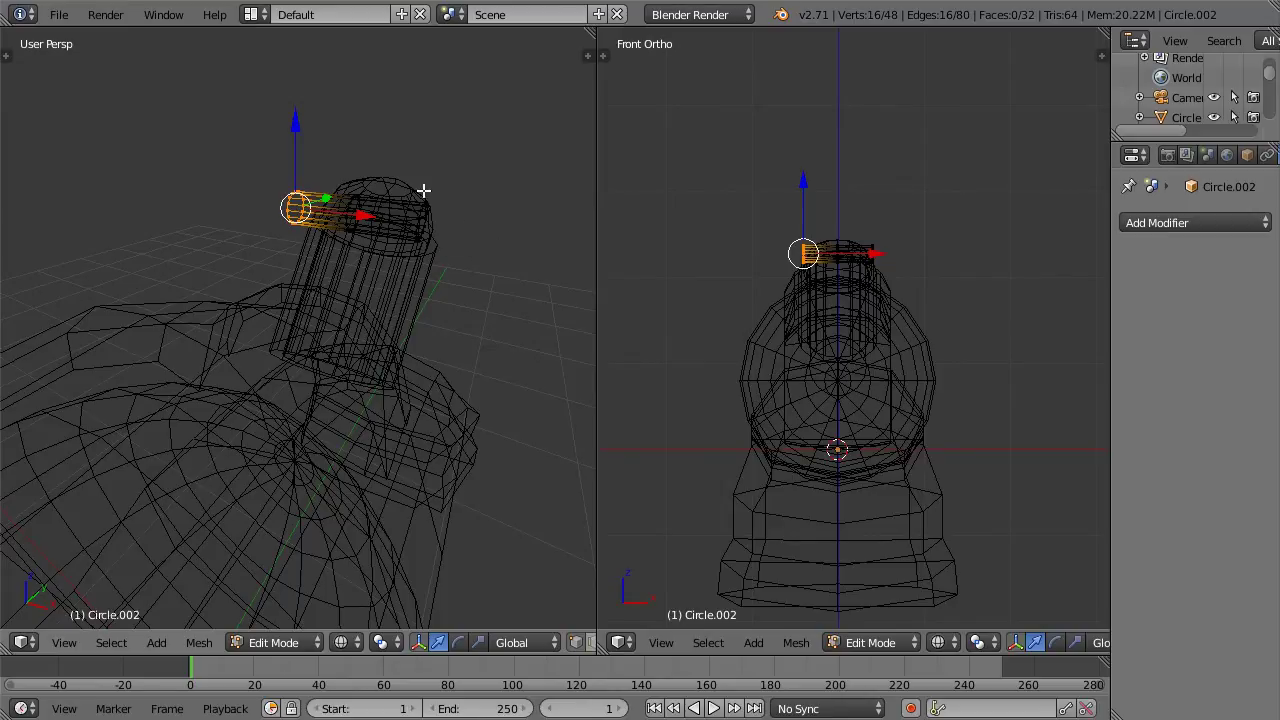
key("x")
left_click(521, 206)
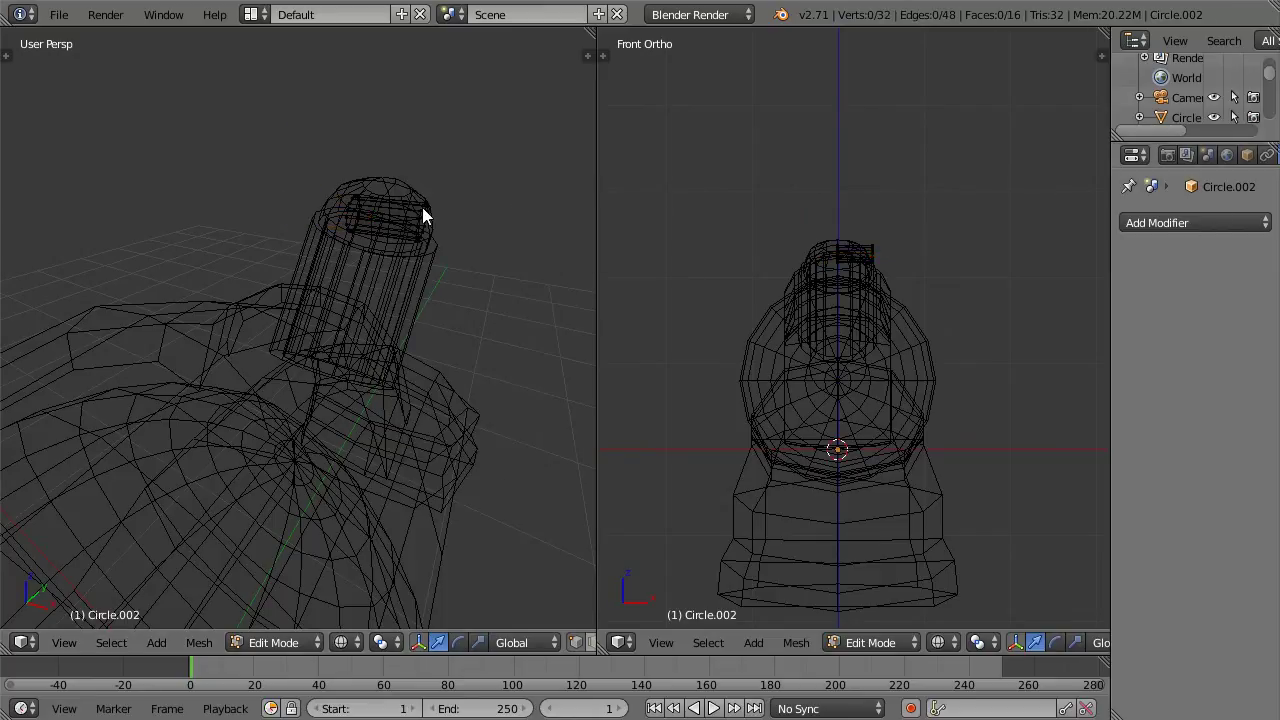
Step: Add a Mirror modifier with clipping to the half cylinder and select its whole mesh in Edit Mode
key("Tab")
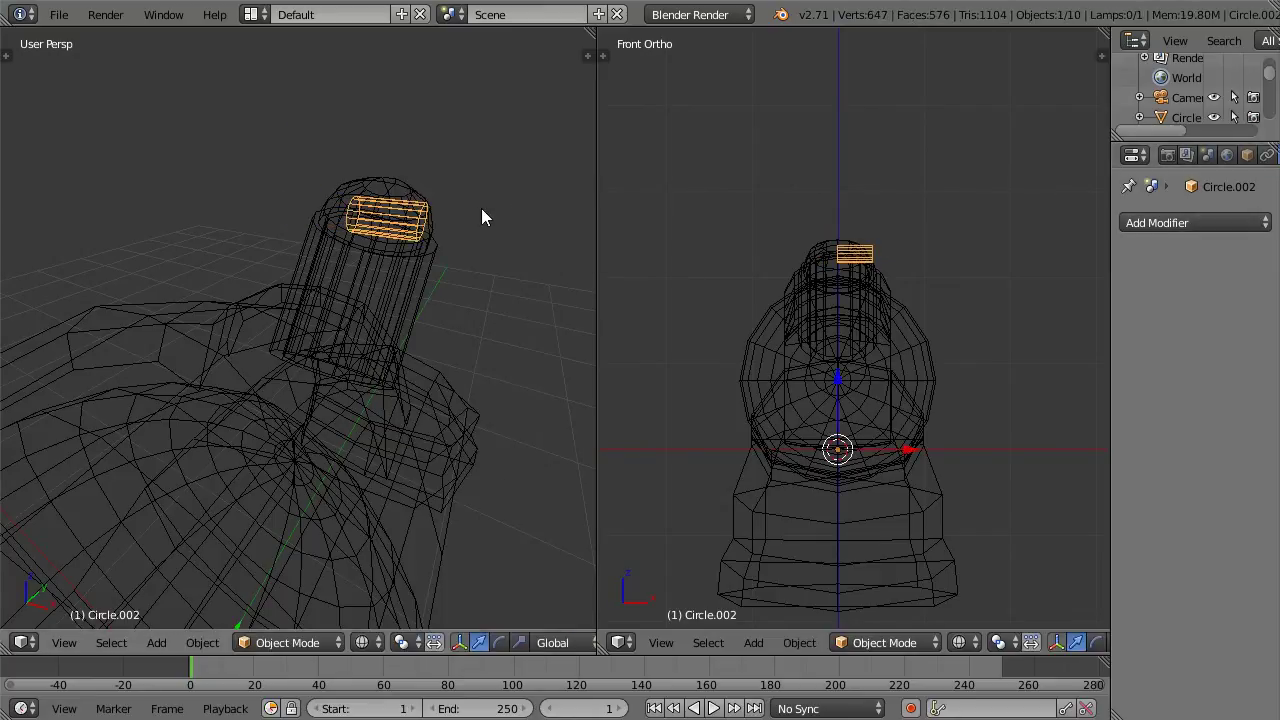
left_click(1190, 222)
left_click(868, 422)
key("Tab")
key("a")
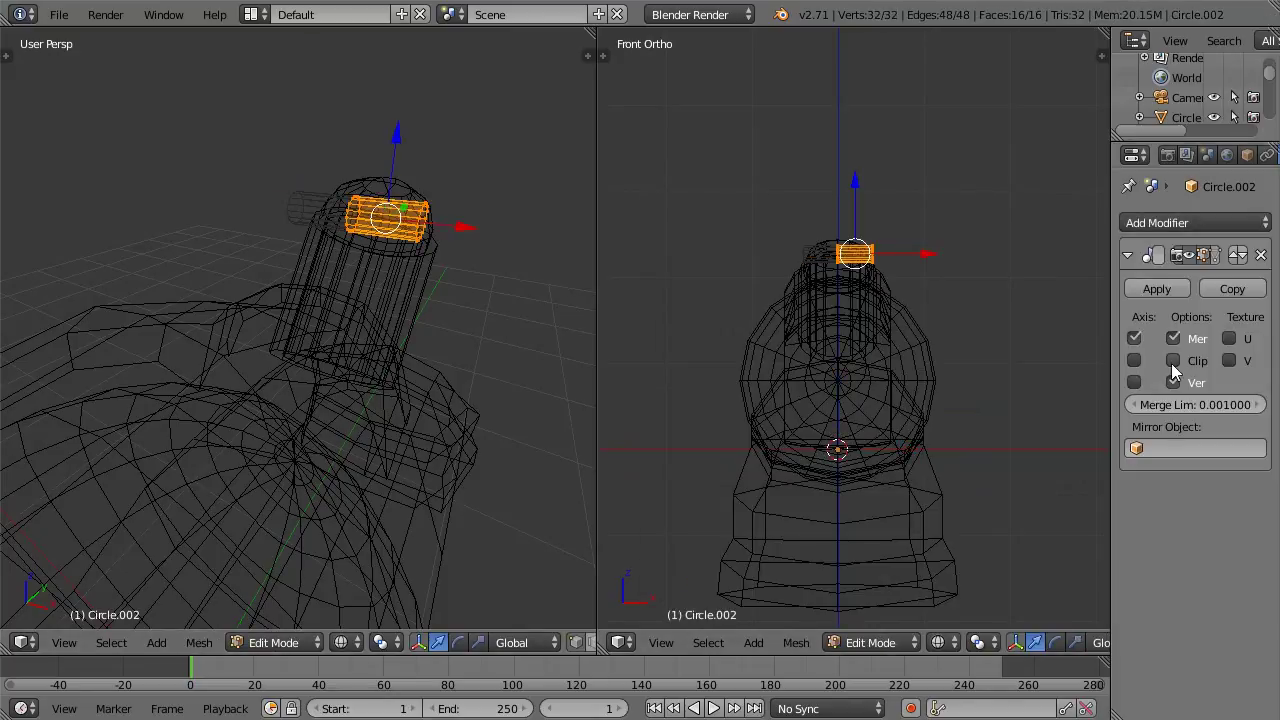
key("g")
key("x")
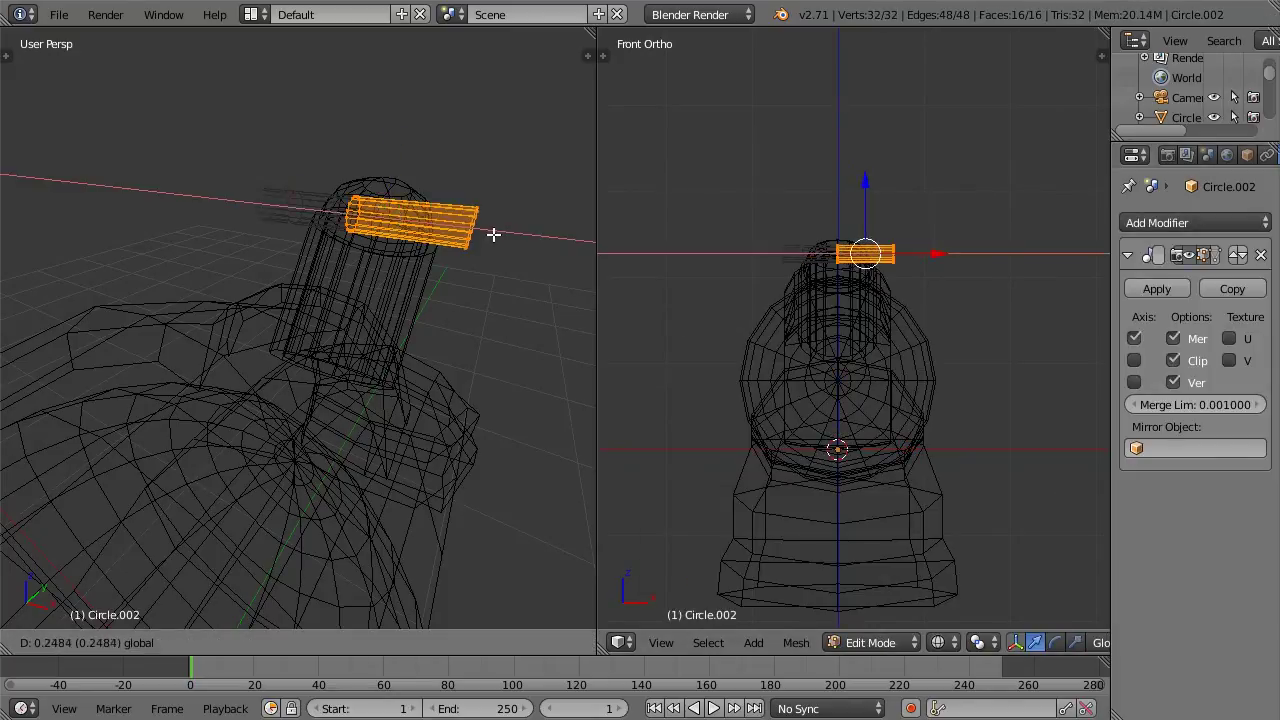
left_click(446, 229)
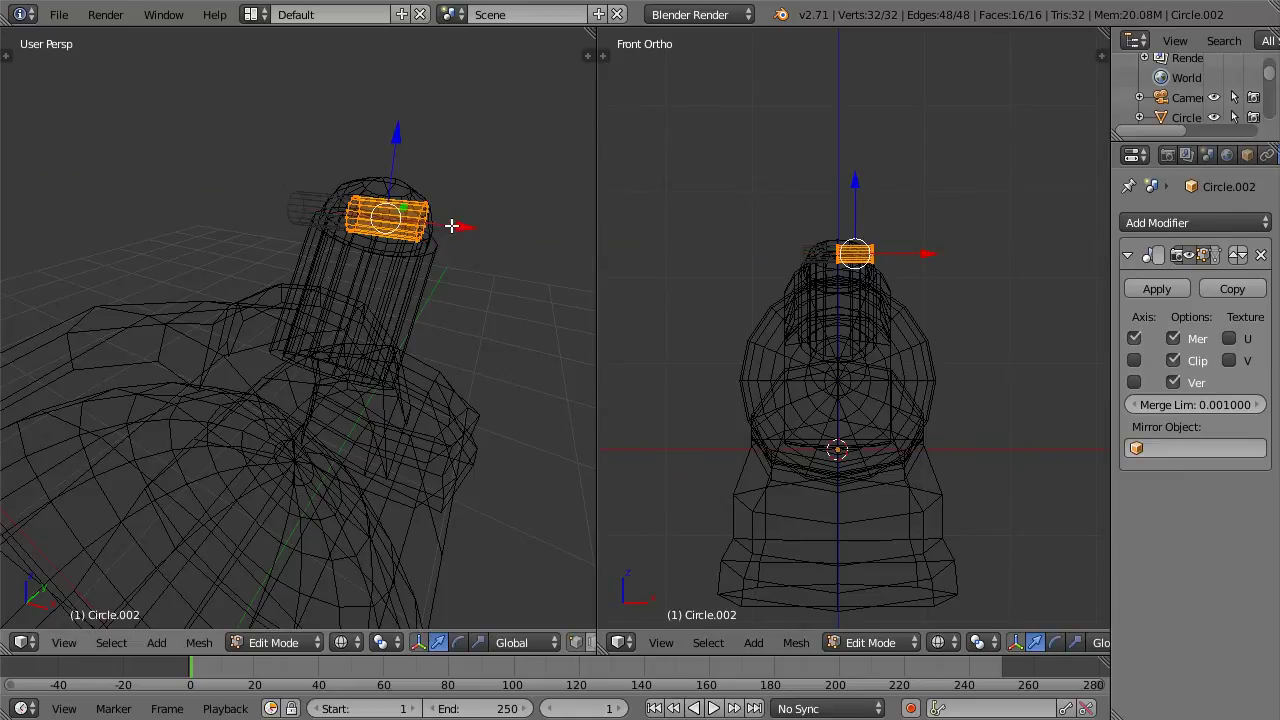
Step: Shorten the small cylinder by moving its outer end ring inward along X, and check the result in solid view
key("a")
key("KP_1")
key("KP_3")
key("KP_1")
key("b")
left_click_drag(443, 200, 357, 286)
left_click_drag(432, 248, 388, 250)
key("Tab")
key("z")
scroll(497, 215, "down", 4)
middle_click_drag(381, 236, 313, 262)
scroll(314, 263, "down", 4)
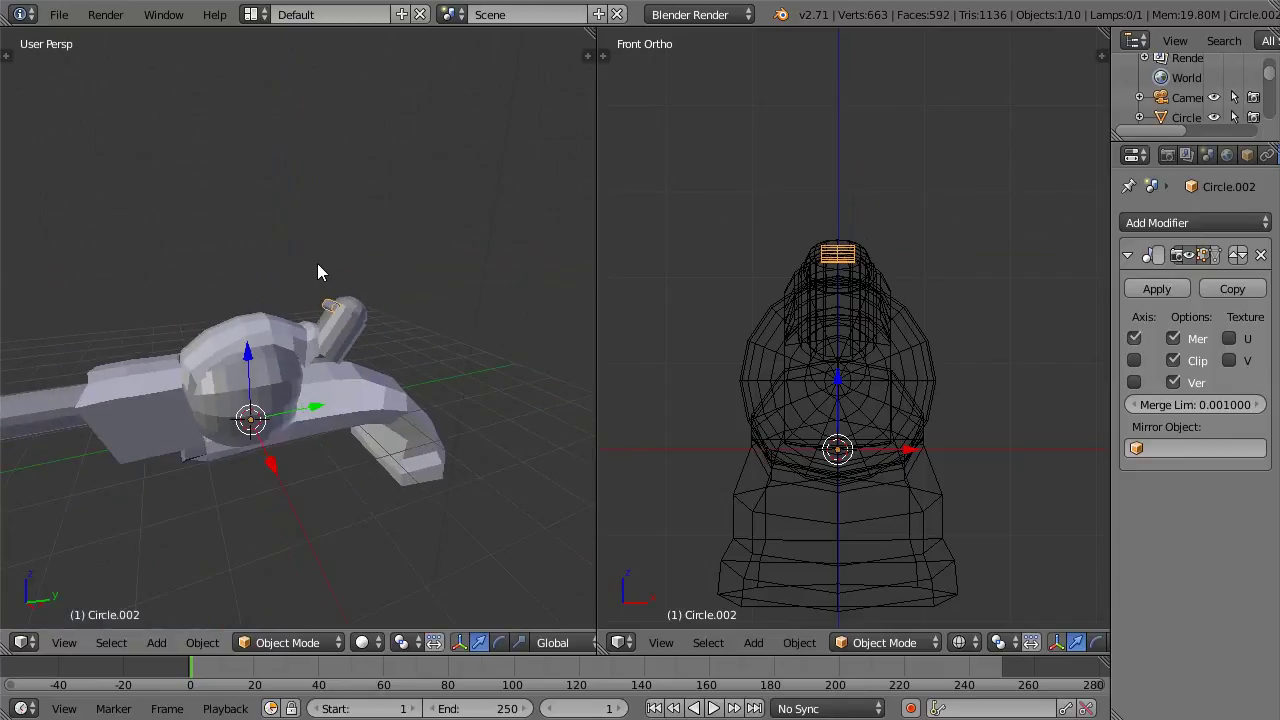
Step: Cap the small cylinder's outer end by extruding its end ring and merging the new vertices at the center
scroll(372, 274, "up", 4)
key("Tab")
scroll(388, 271, "up", 3)
key("e")
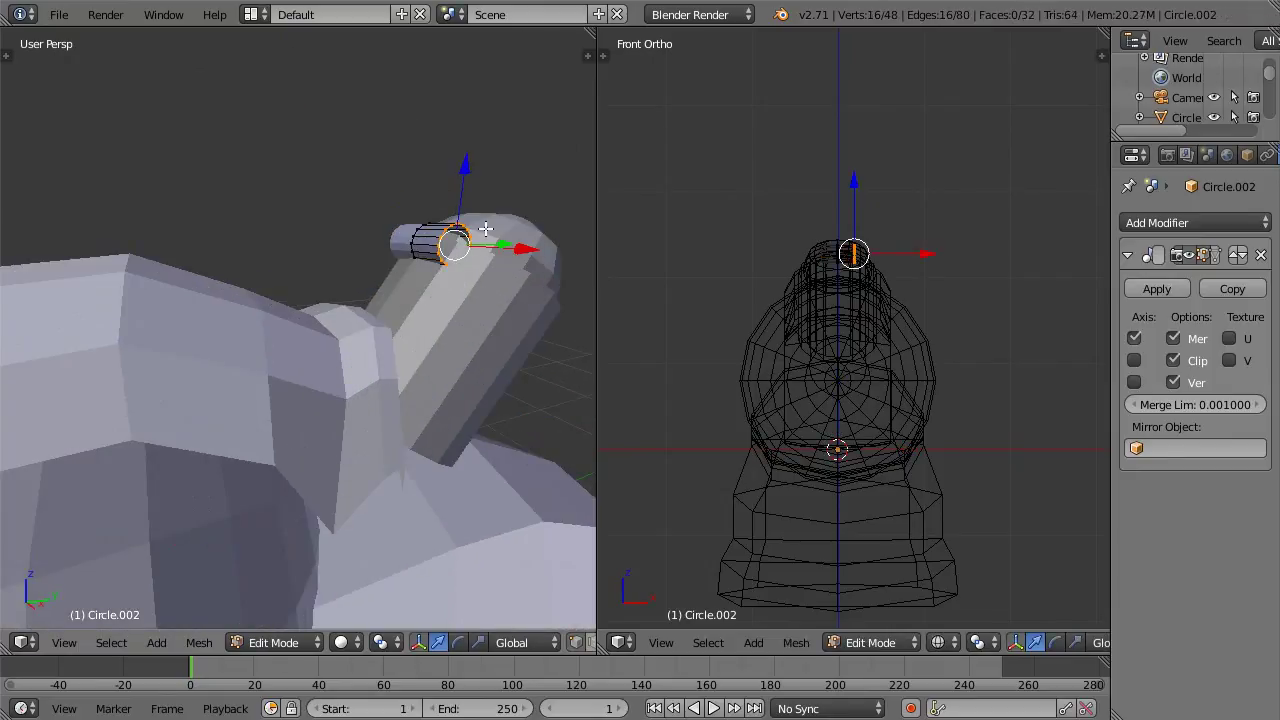
key("w")
left_click(518, 231)
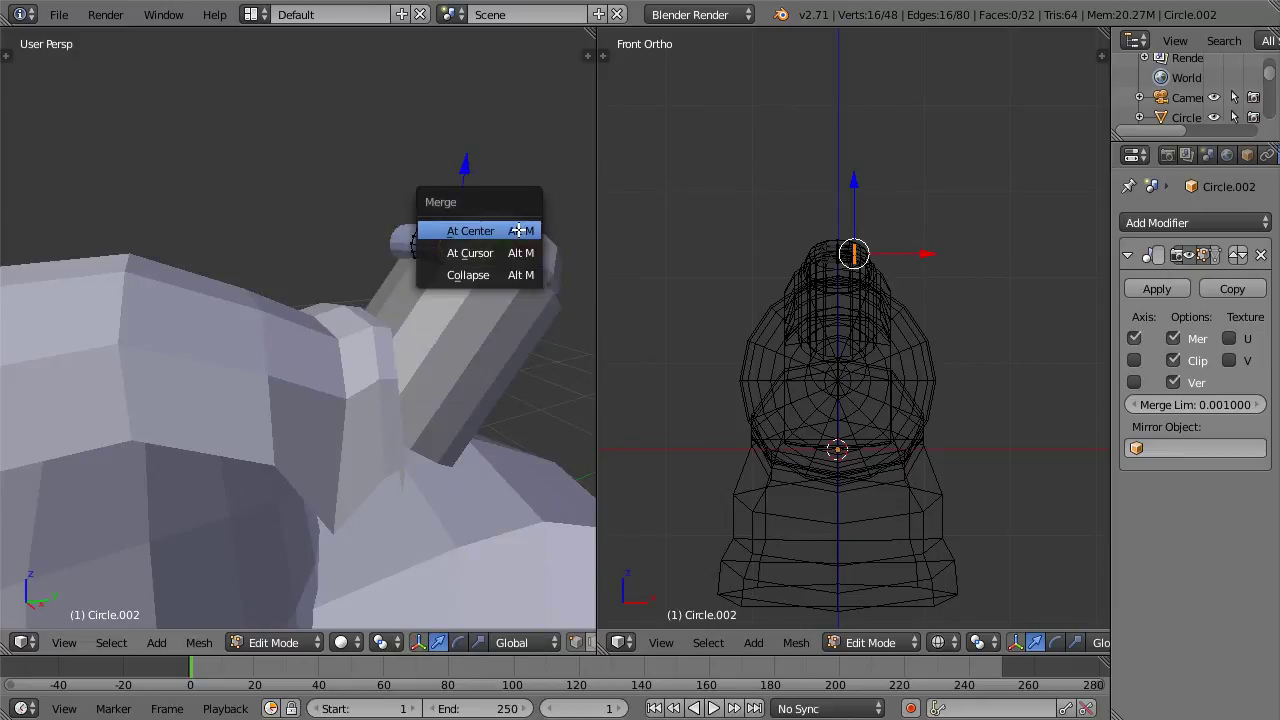
left_click(521, 230)
Step: Recalculate the normals of the small cylinder's whole mesh to face outward, and leave Edit Mode
key("a")
key("a")
key("a")
key("a")
key("a")
scroll(502, 220, "up", 2)
middle_click_drag(508, 218, 334, 291, "shift")
scroll(333, 290, "up", 2)
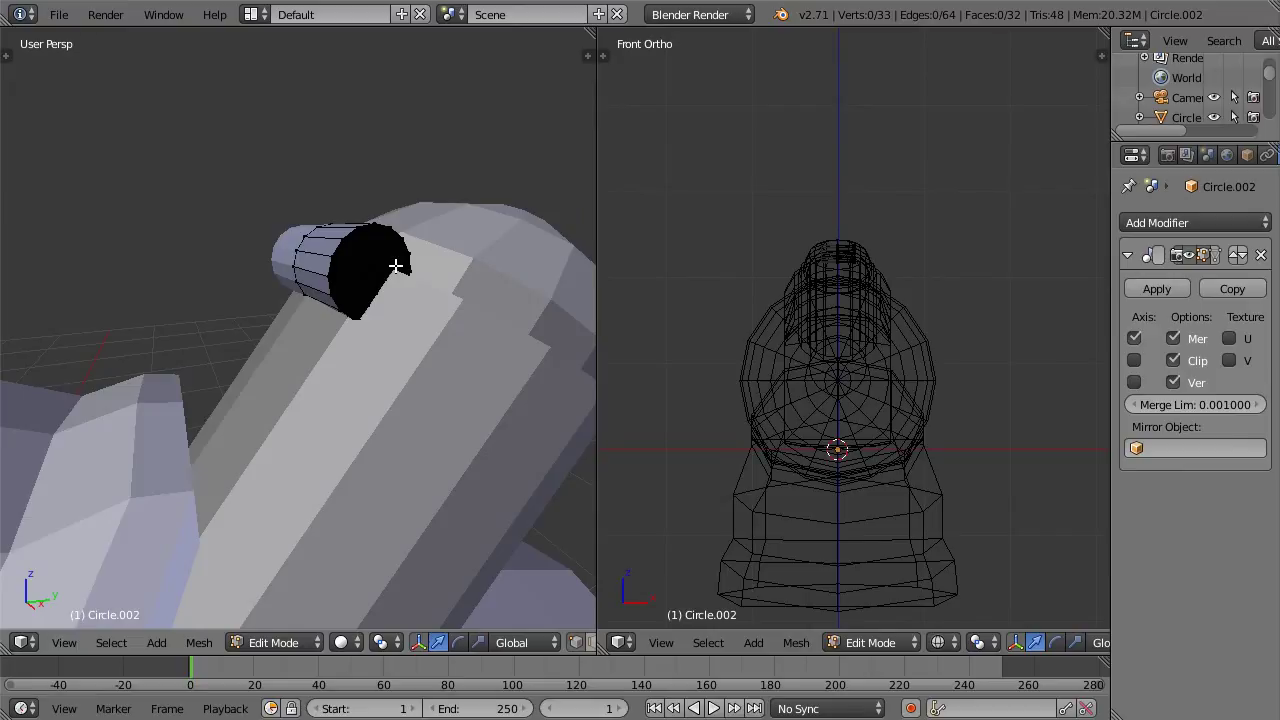
key("a")
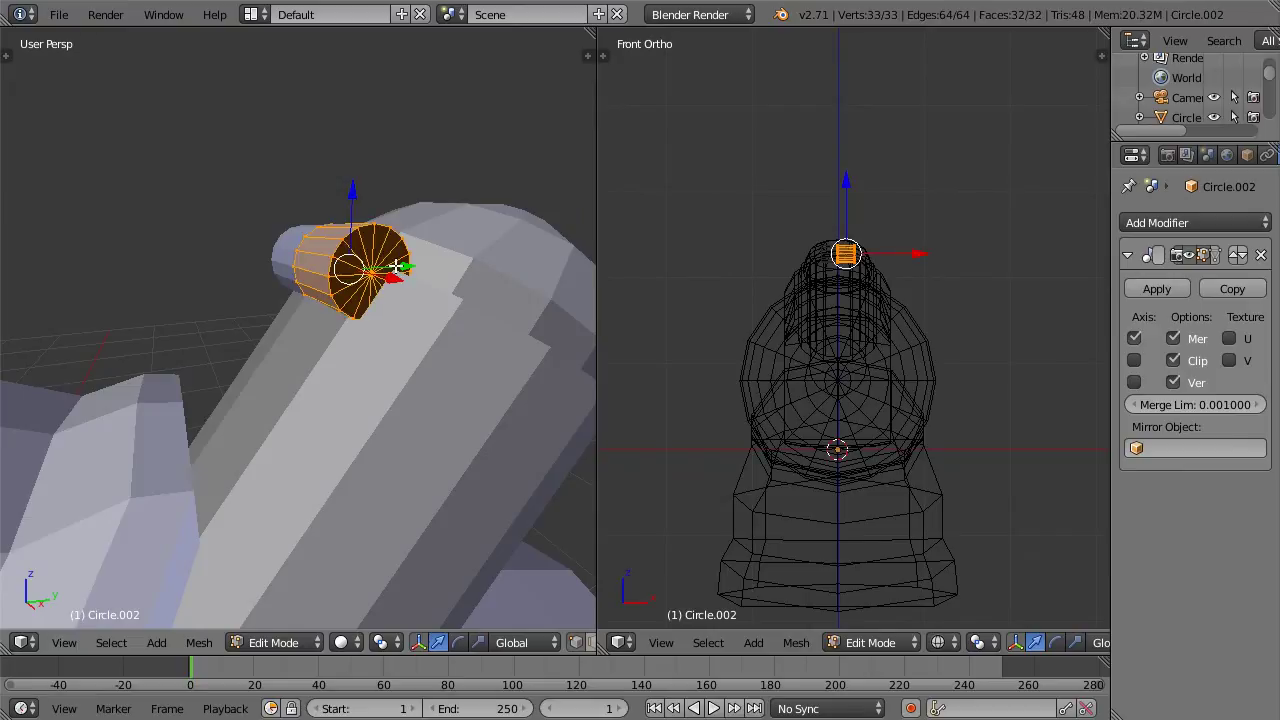
key("ctrl+n")
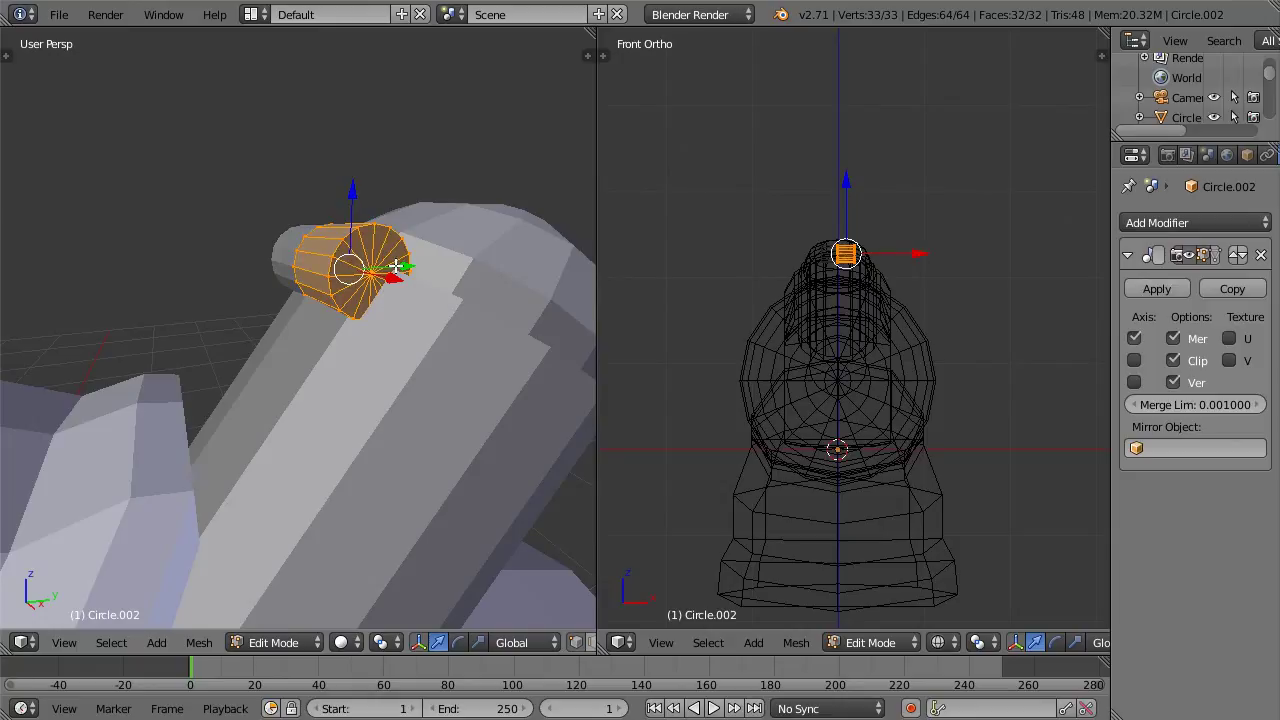
middle_click_drag(397, 265, 427, 260)
key("Tab")
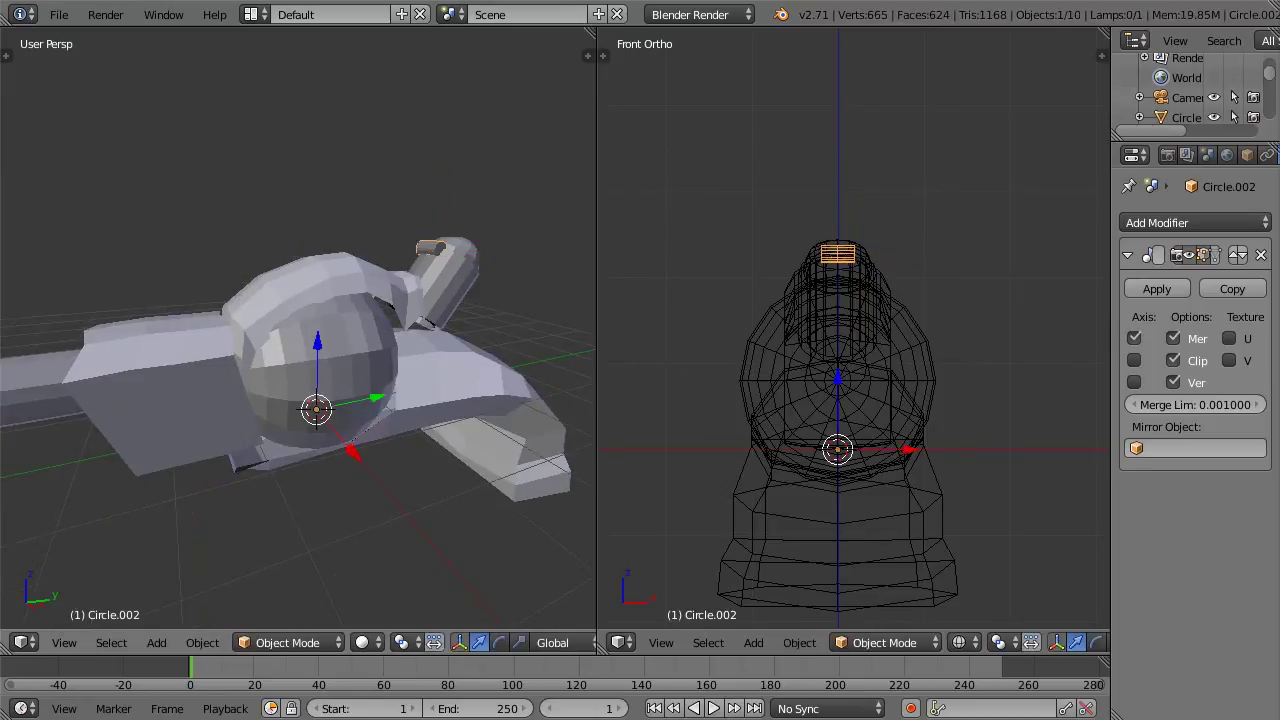
Step: Open the box-shaped body between the barrel and the sphere for mesh editing, viewed from its open front end
right_click(117, 362)
key("Tab")
middle_click_drag(145, 344, 353, 271)
scroll(353, 271, "up", 2)
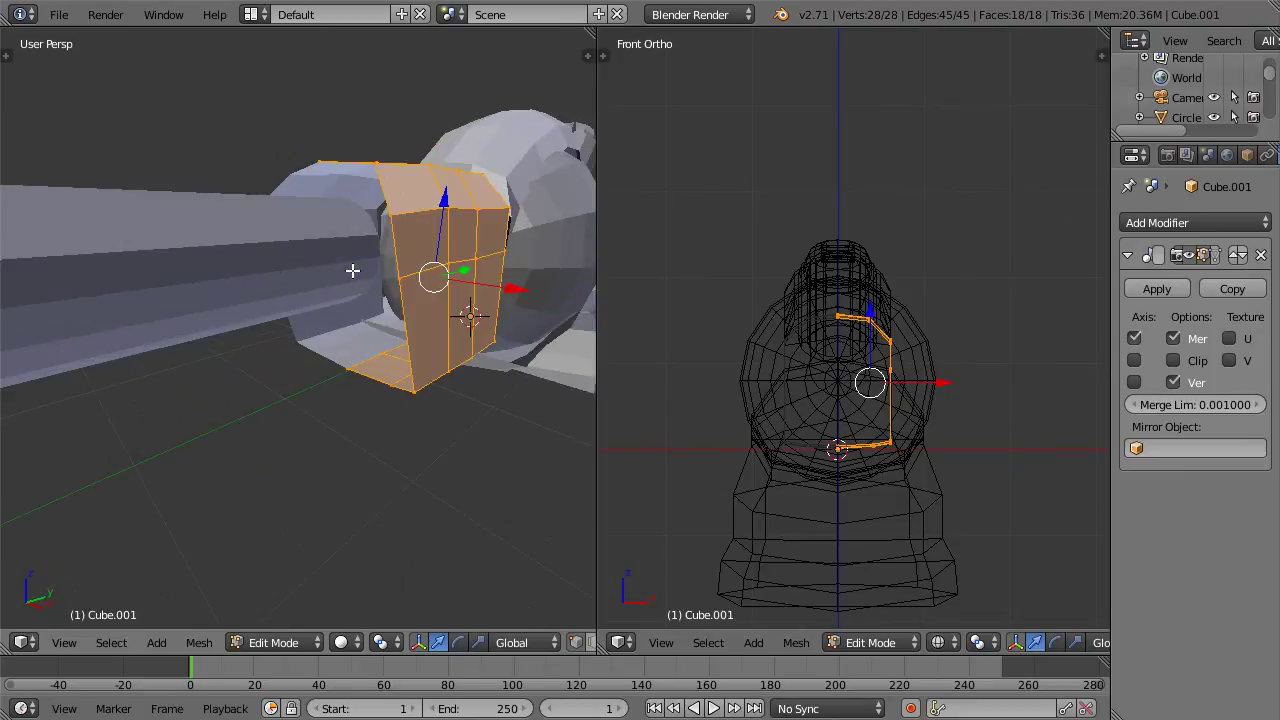
Step: Extrude the upper side edge of the body's front opening along X to the mirror plane, with mirror clipping on
right_click(371, 160)
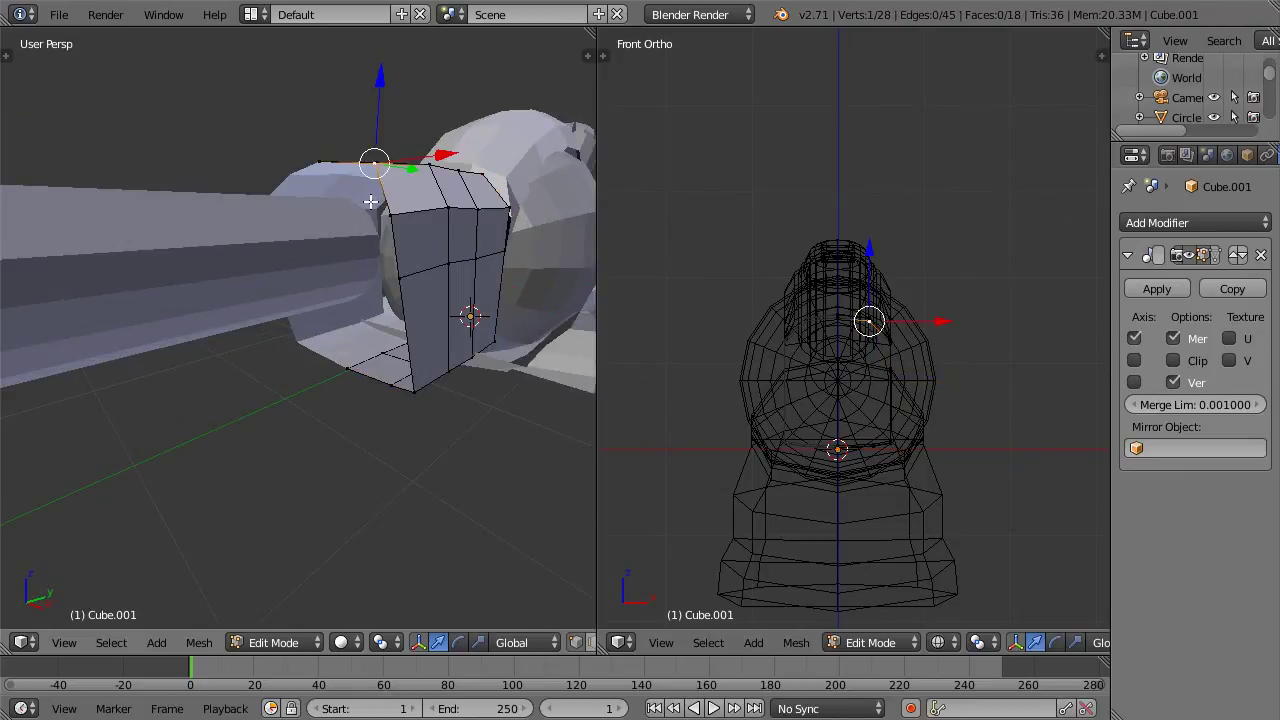
middle_click_drag(375, 224, 369, 255)
right_click(373, 320)
right_click(383, 355, "shift")
right_click(383, 333, "shift")
right_click(423, 363, "shift")
middle_click_drag(443, 283, 434, 289)
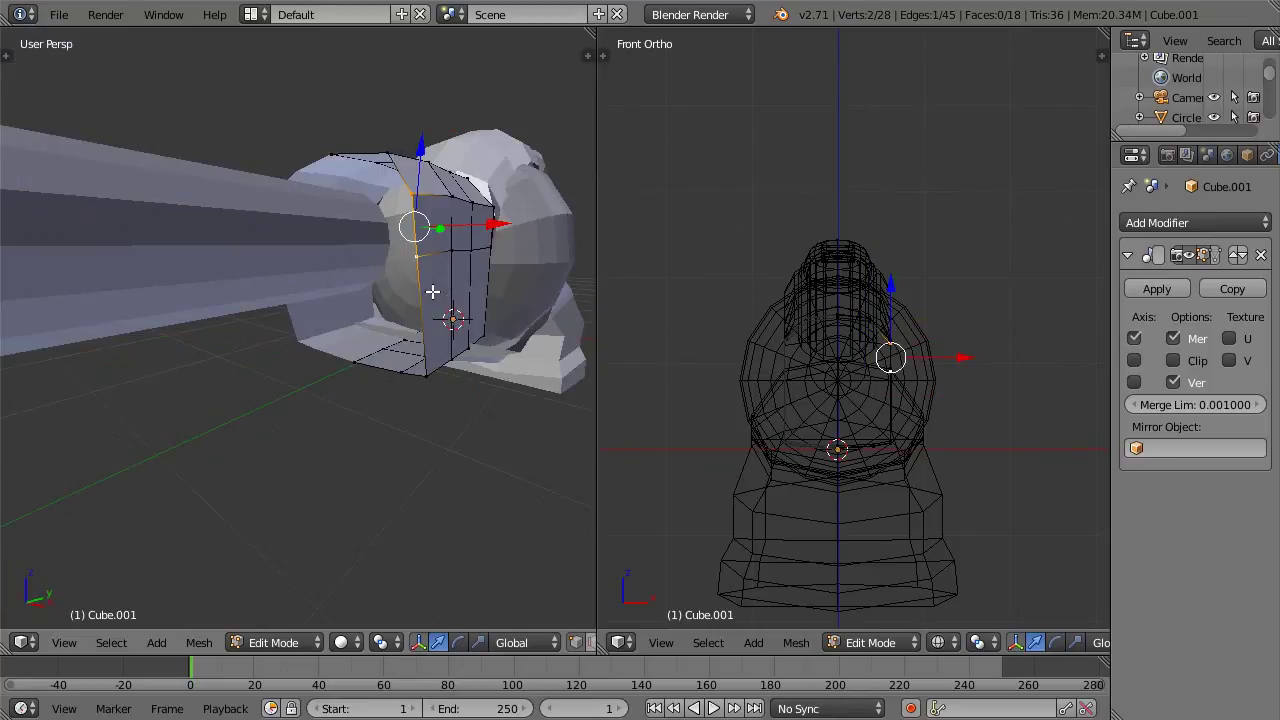
key("KP_1")
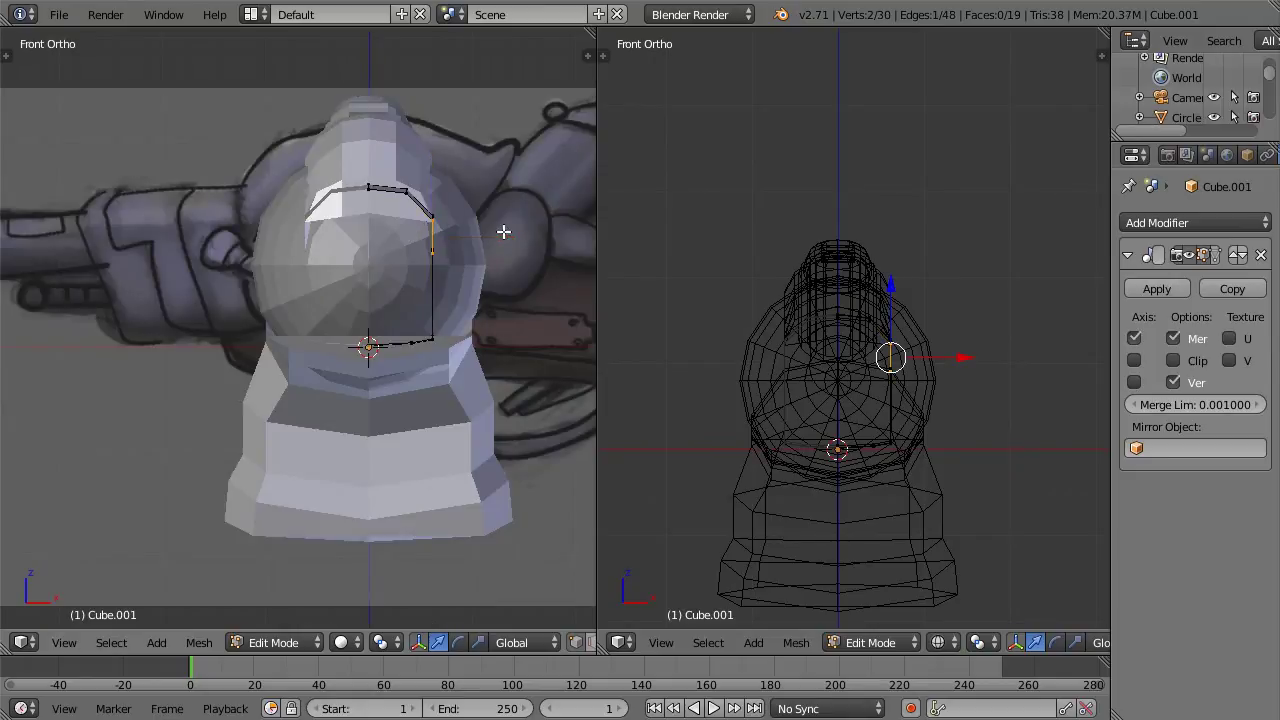
key("e")
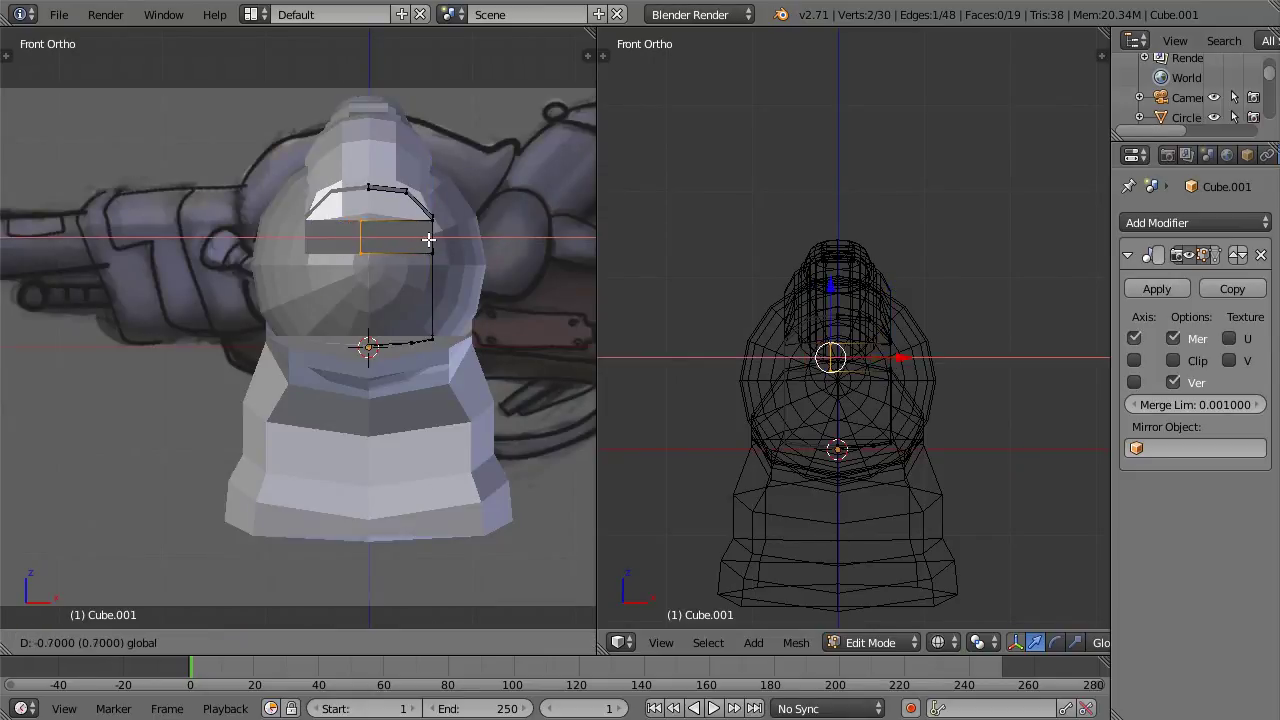
left_click(451, 236)
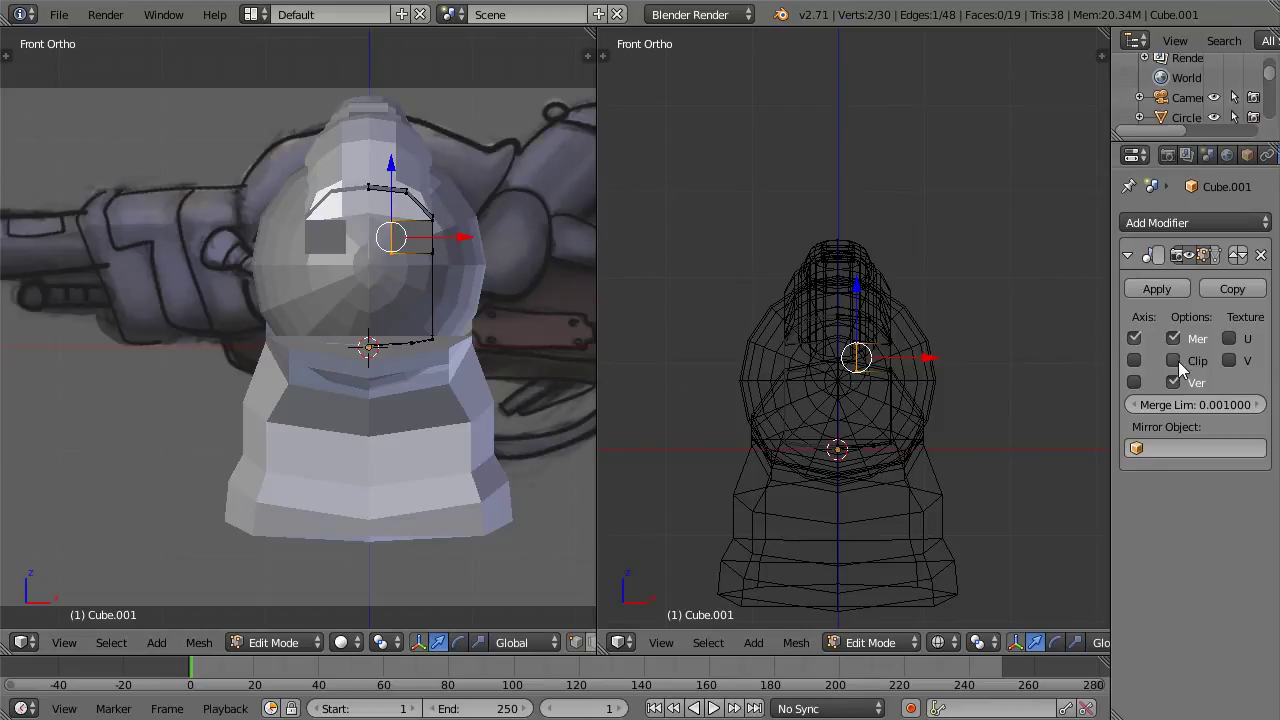
left_click_drag(437, 242, 414, 241)
Step: Fill a face between the front opening's top edge and the upper edge of the extruded strip
middle_click_drag(450, 192, 335, 210)
right_click(330, 208)
right_click(310, 203, "shift")
key("z")
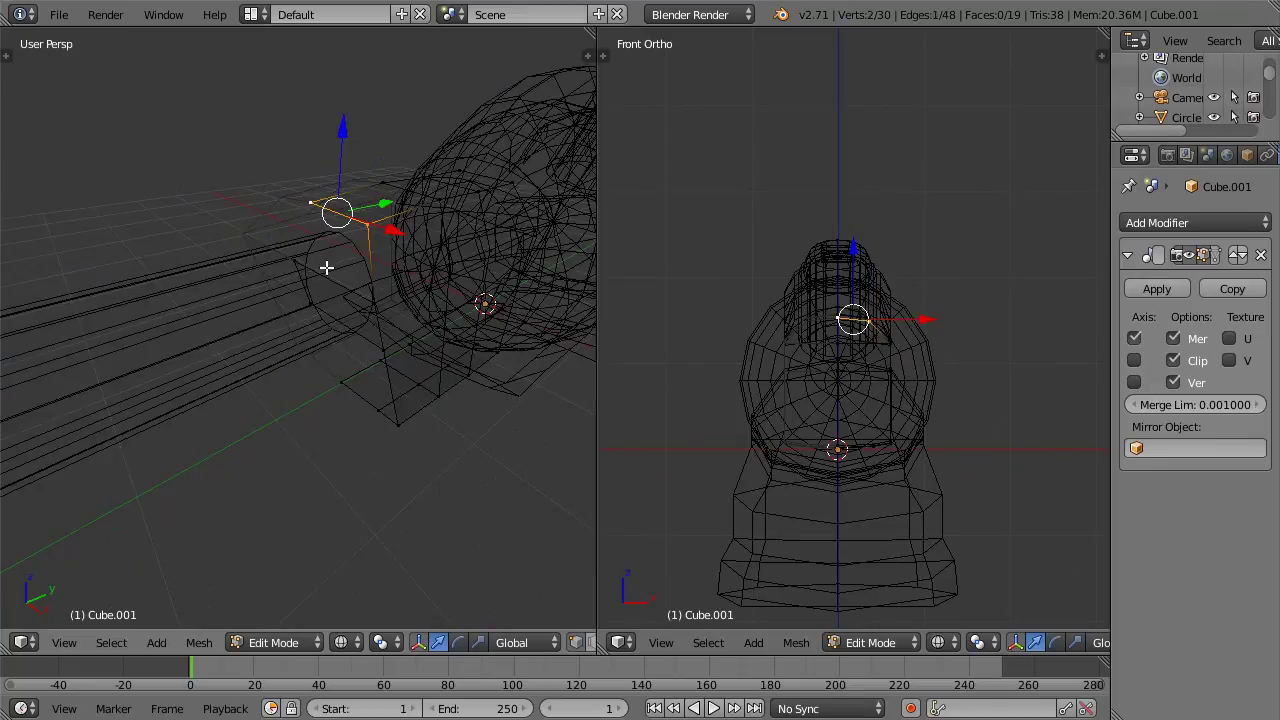
right_click(296, 263, "shift")
right_click(376, 300, "shift")
key("f")
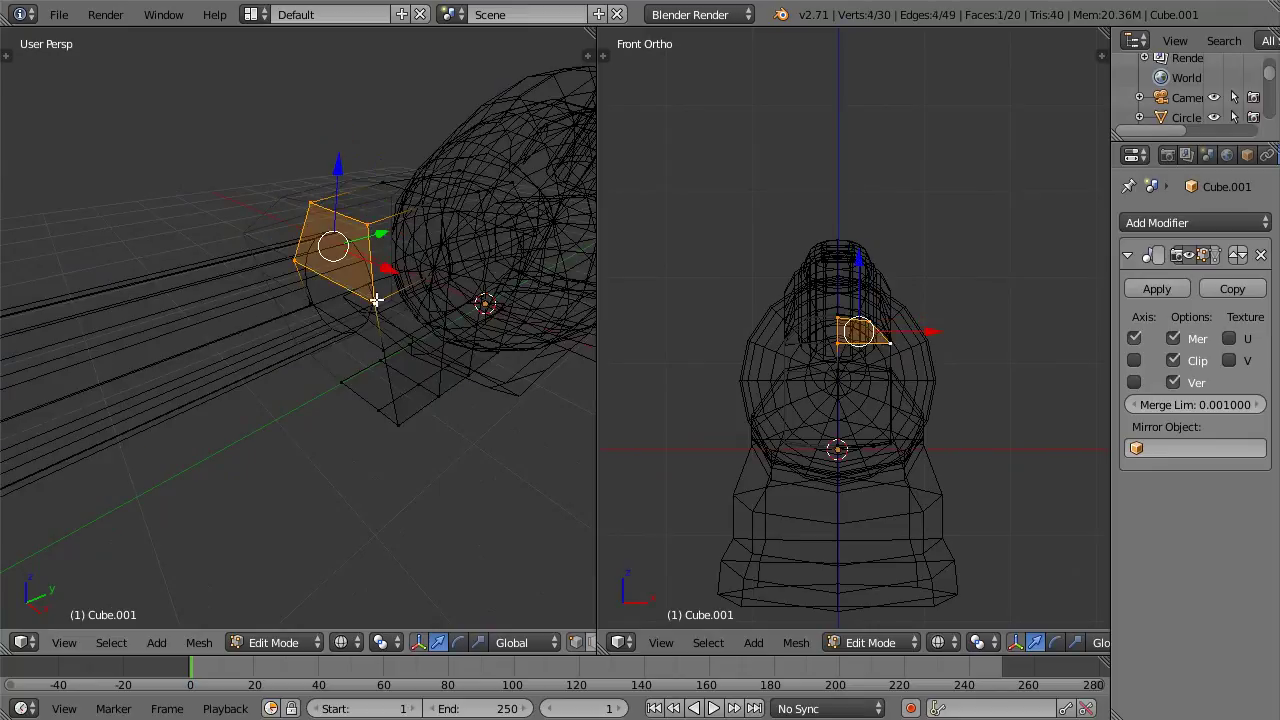
Step: Add a lengthwise loop cut through the body's new front faces and along its top
right_click(311, 303)
right_click(380, 352, "shift")
right_click(379, 408)
middle_click_drag(379, 408, 440, 254)
key("a")
key("a")
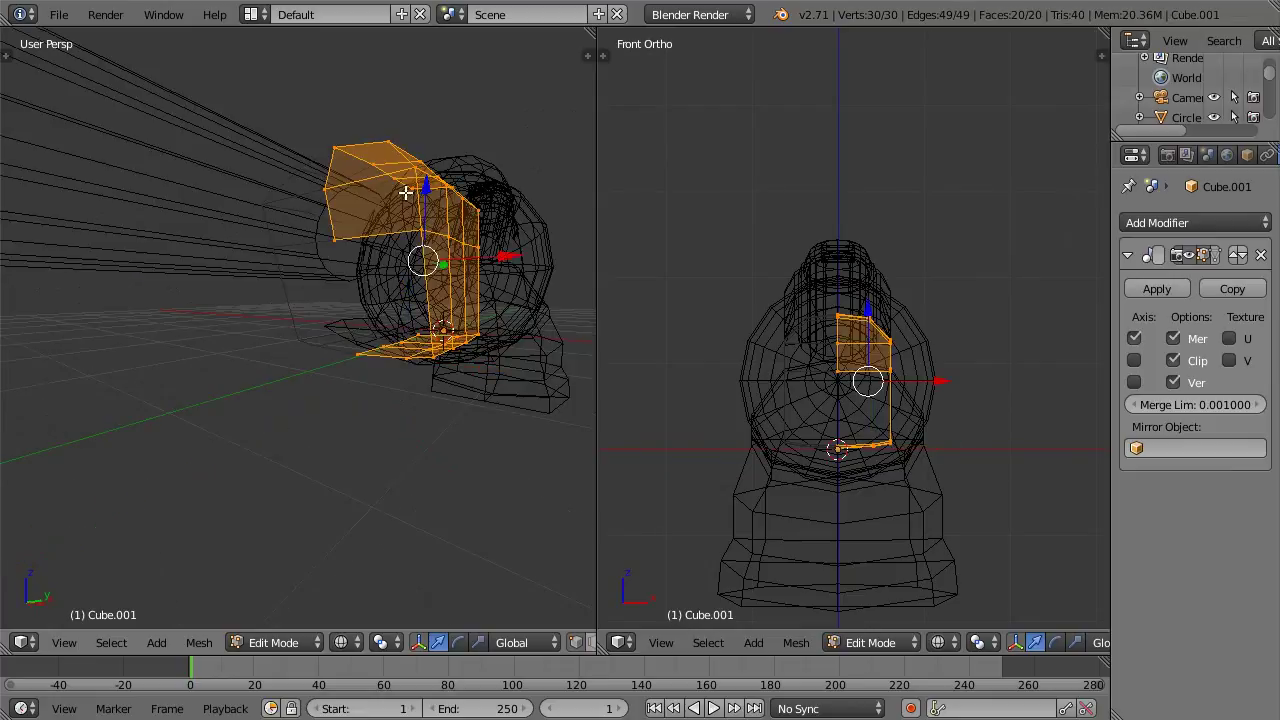
key("a")
key("z")
key("ctrl+r")
left_click(383, 174)
left_click(381, 174)
Step: Fill the remaining lower part of the body's front opening with two faces between the strip and the bottom edge
right_click(377, 228)
middle_click_drag(377, 228, 385, 317)
right_click(393, 400, "shift")
right_click(422, 397, "shift")
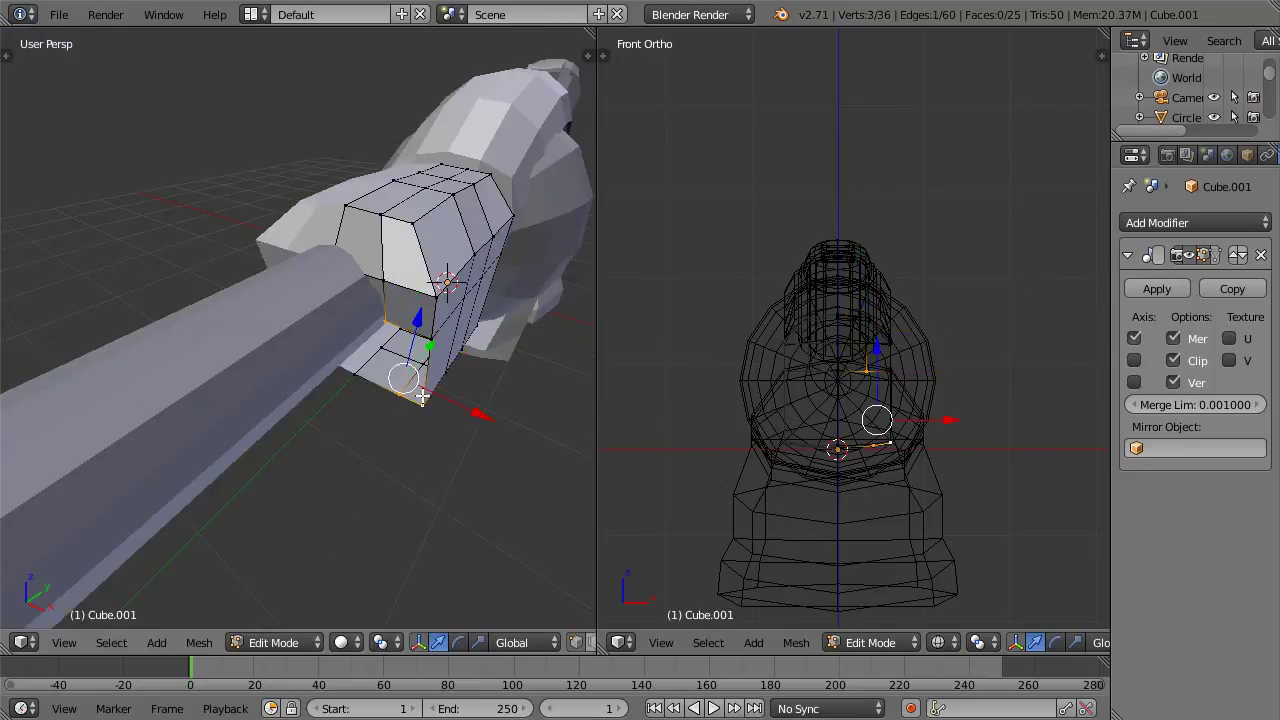
right_click(430, 334, "shift")
key("f")
right_click(382, 328)
right_click(382, 404, "shift")
key("f")
Step: Examine the body's rear end where it meets the sphere, in solid and wireframe display
middle_click_drag(354, 260, 400, 181)
mouse_move(459, 212)
middle_mouse_down()
mouse_move(347, 225)
mouse_move(363, 239)
mouse_move(251, 310)
mouse_move(280, 295)
middle_mouse_up()
scroll(257, 309, "down", 5)
scroll(299, 299, "up", 8)
scroll(317, 295, "down", 3)
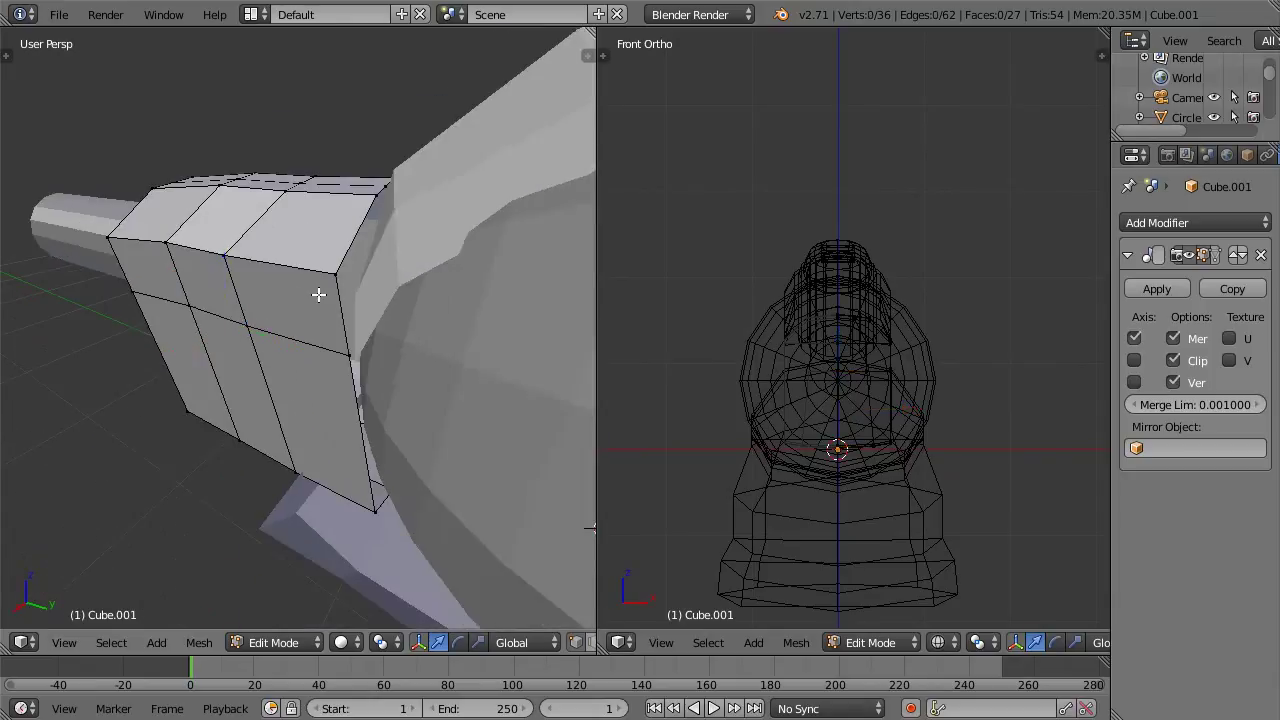
key("a")
key("z")
right_click(334, 289)
key("a")
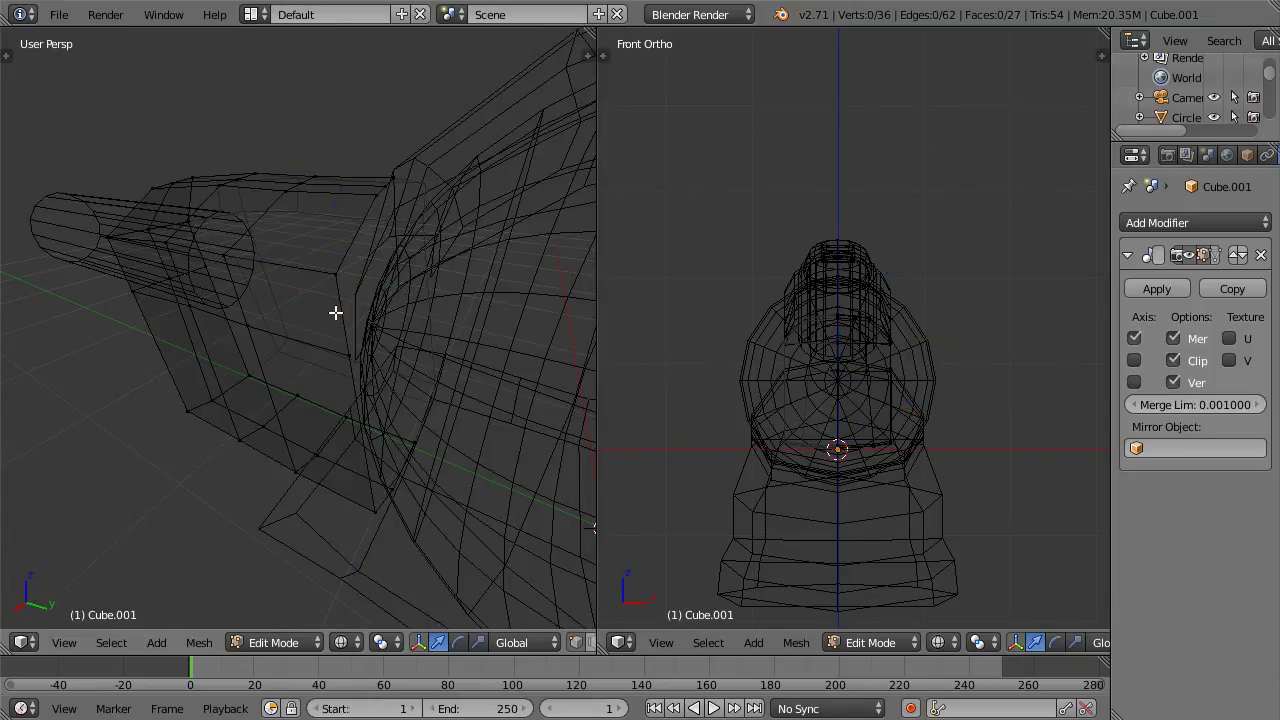
Step: Leave Edit Mode and move the box-shaped body to layer 11, the first layer of the lower row
key("Tab")
scroll(331, 309, "down", 3)
key("z")
middle_click_drag(294, 263, 307, 259)
key("n")
key("n")
key("m")
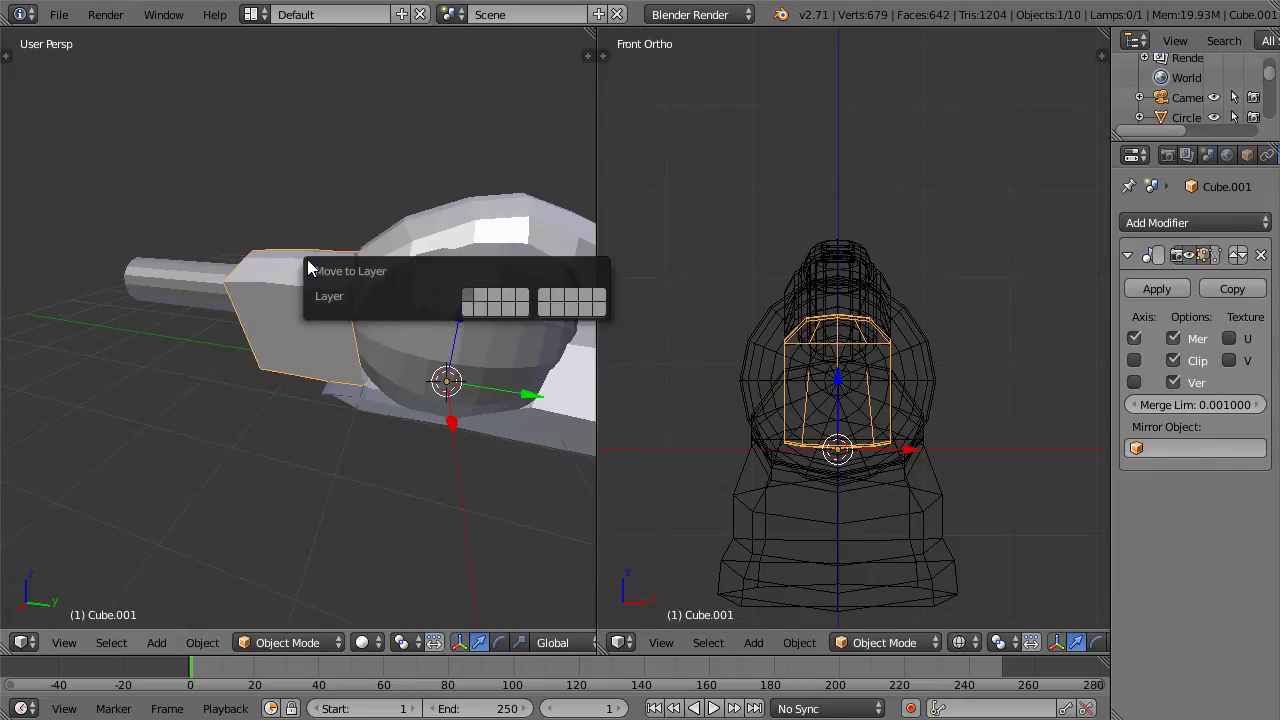
left_click(470, 311)
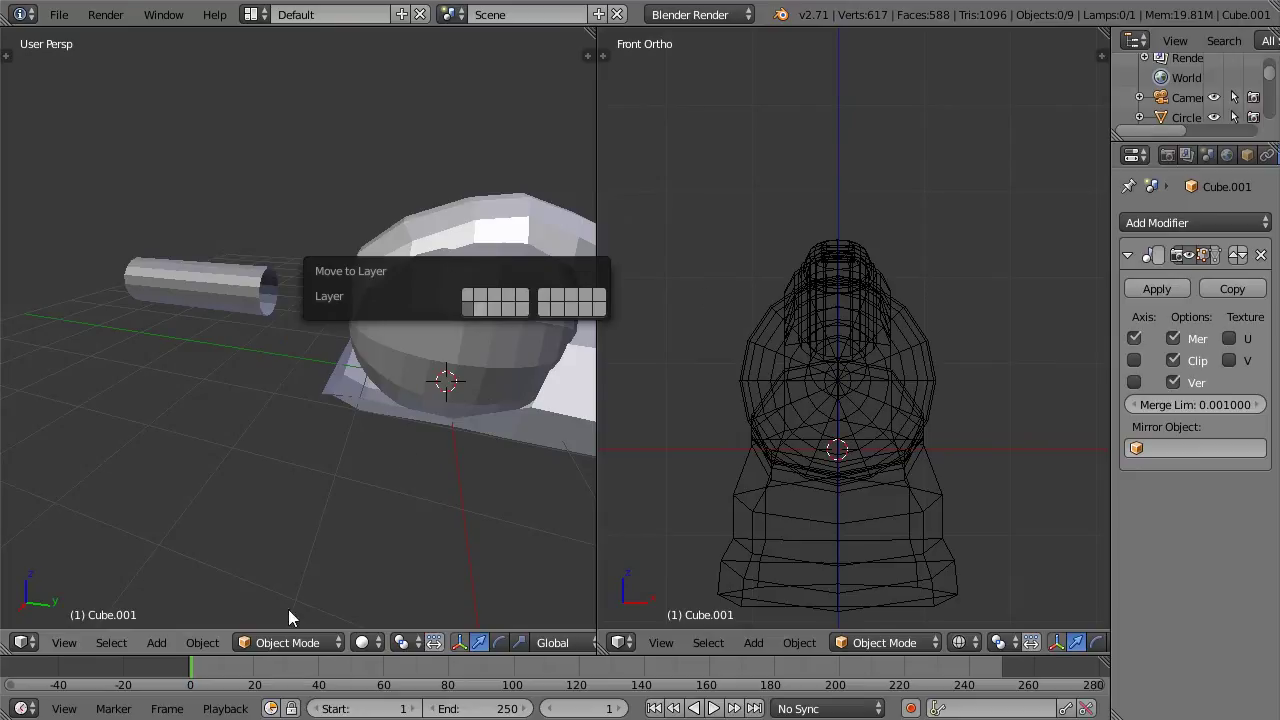
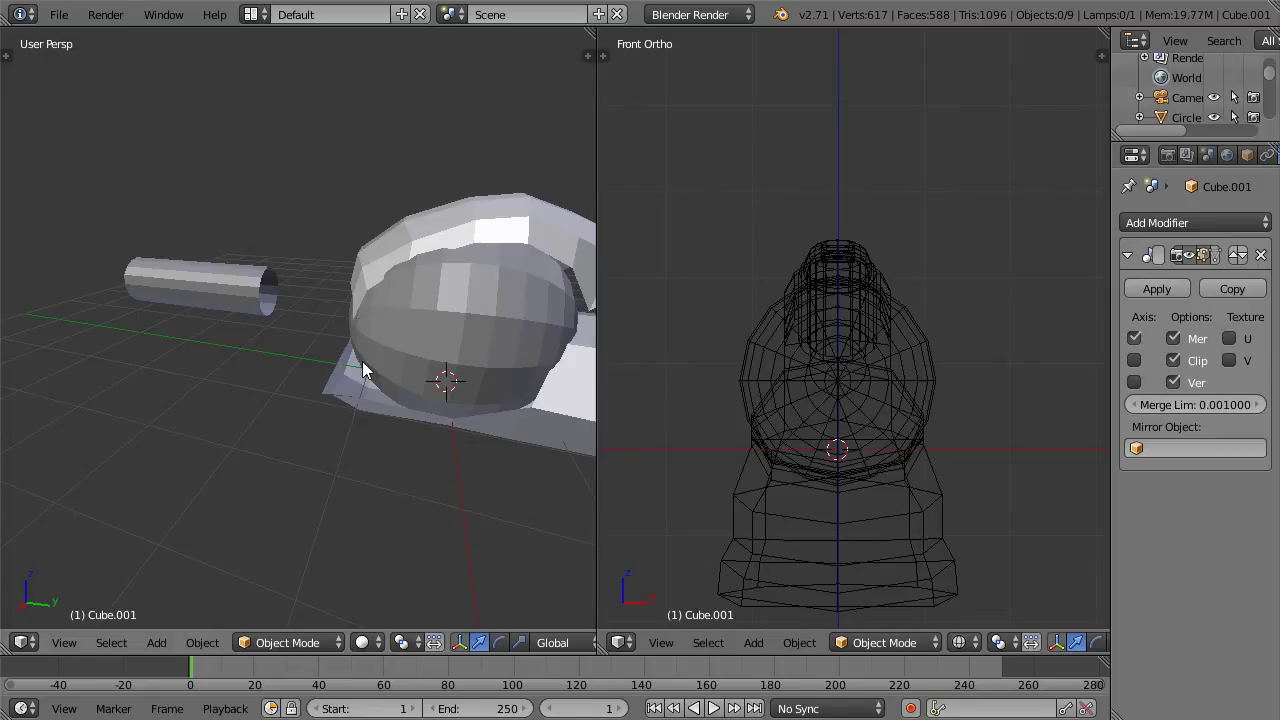
Step: Display only layer 11 to isolate the body, seen from the right side over the reference drawing
key("2")
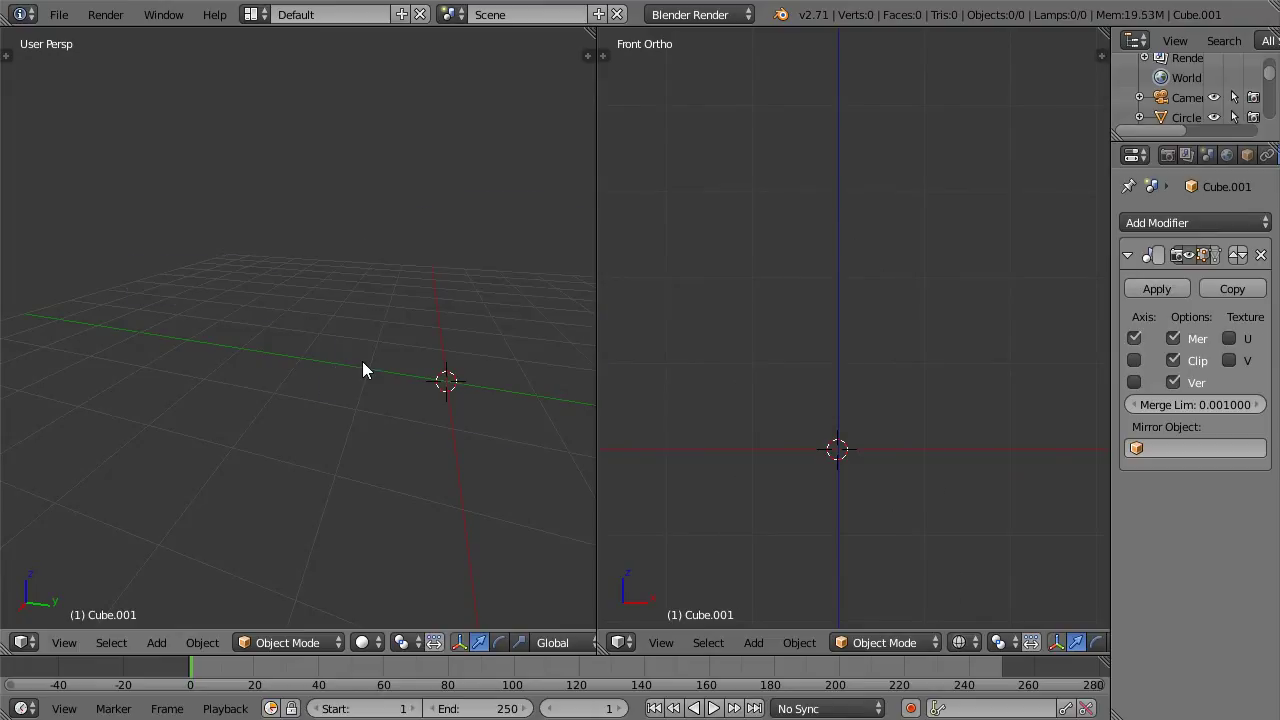
key("1")
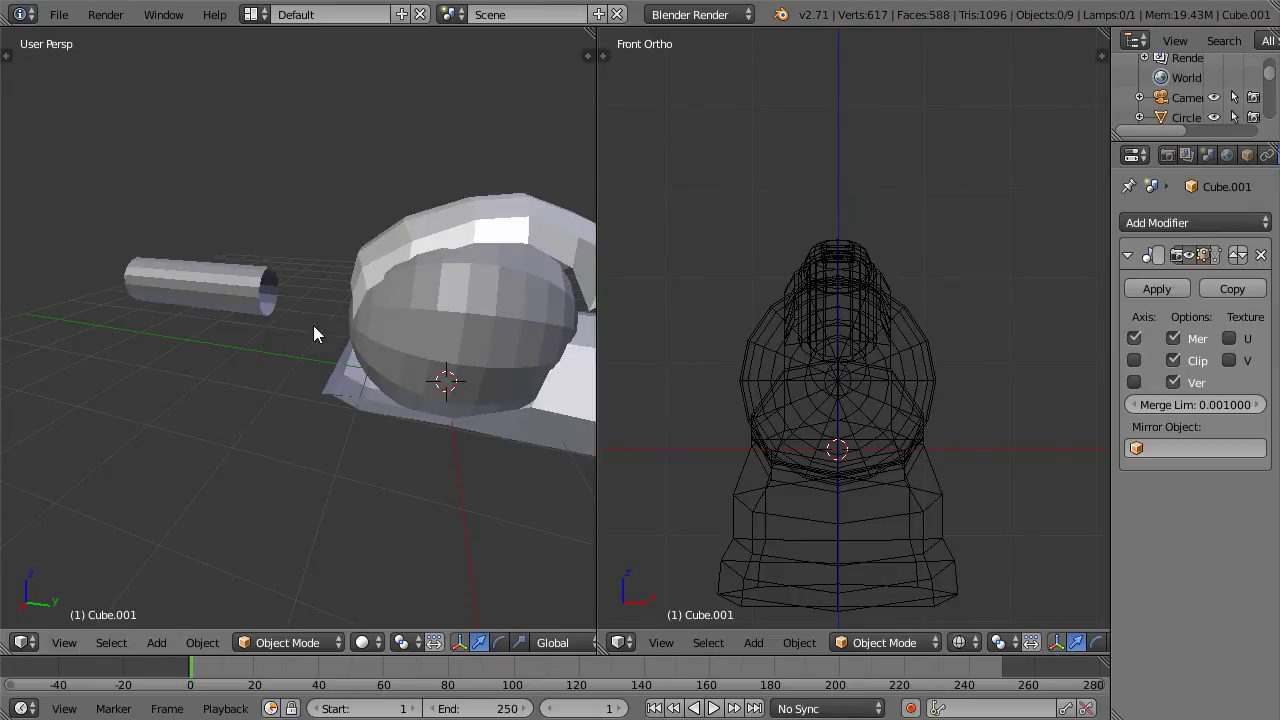
key("3")
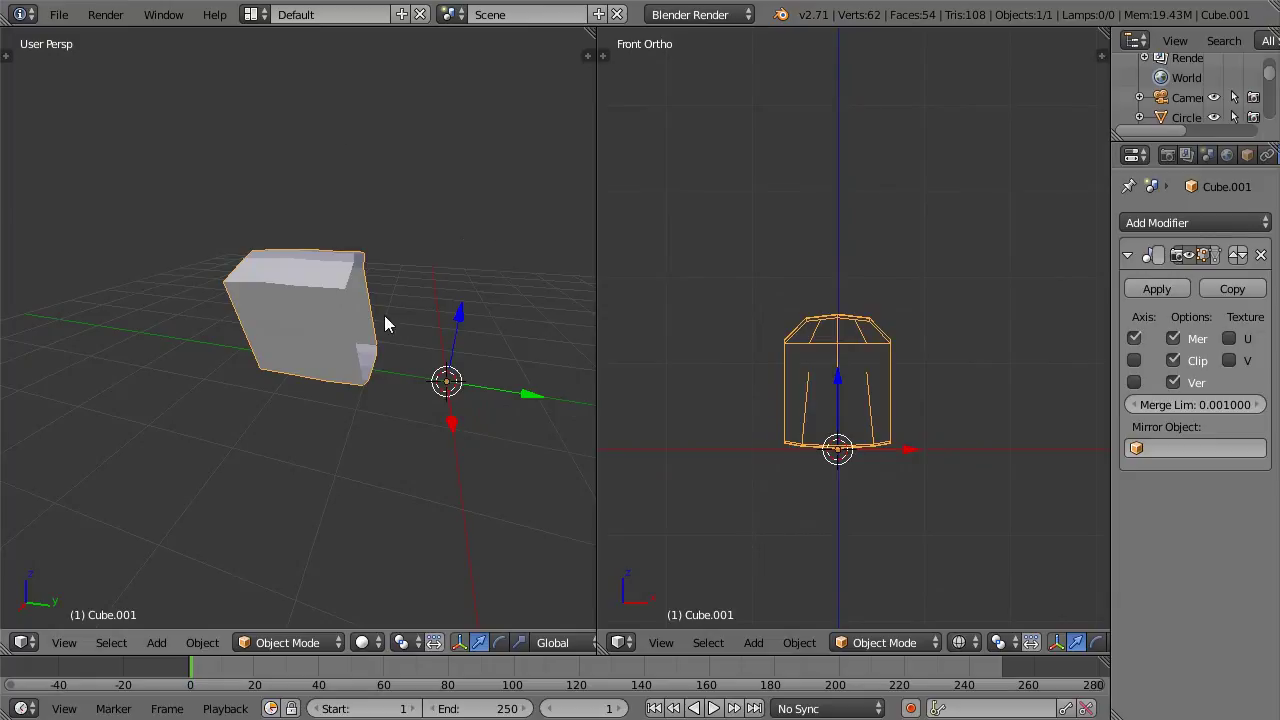
key("KP_1")
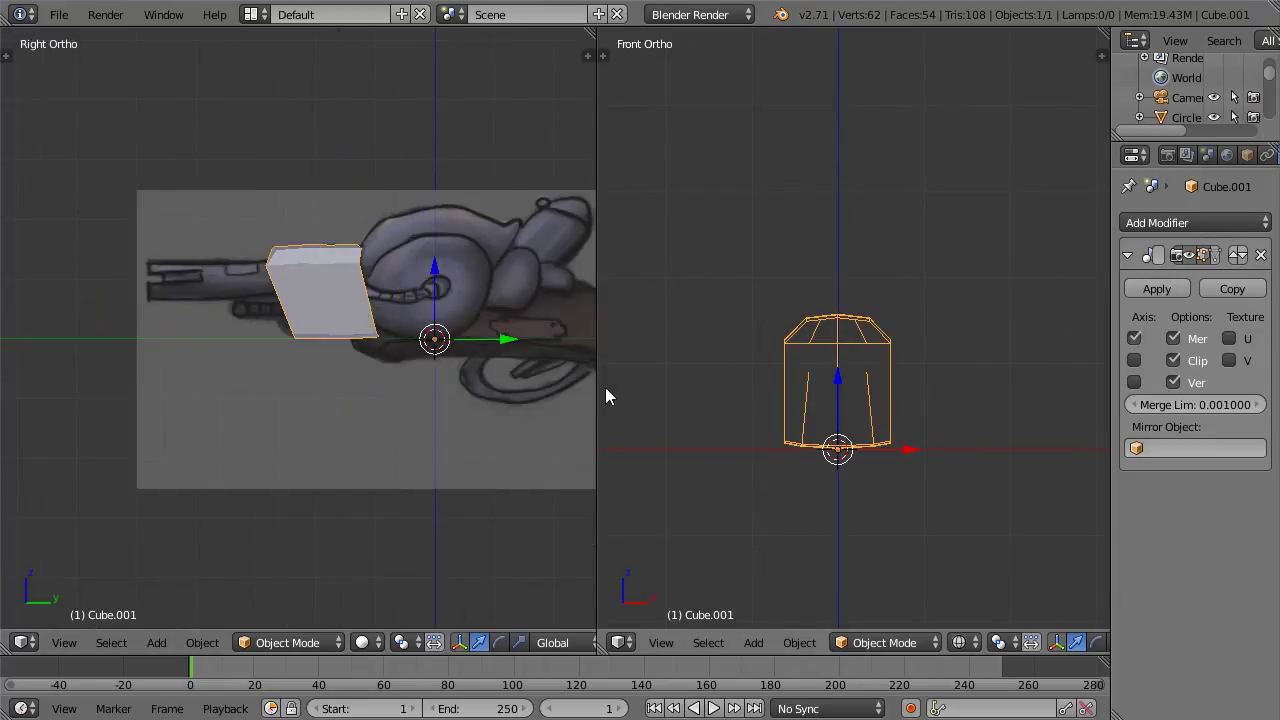
middle_click_drag(537, 643, 235, 620)
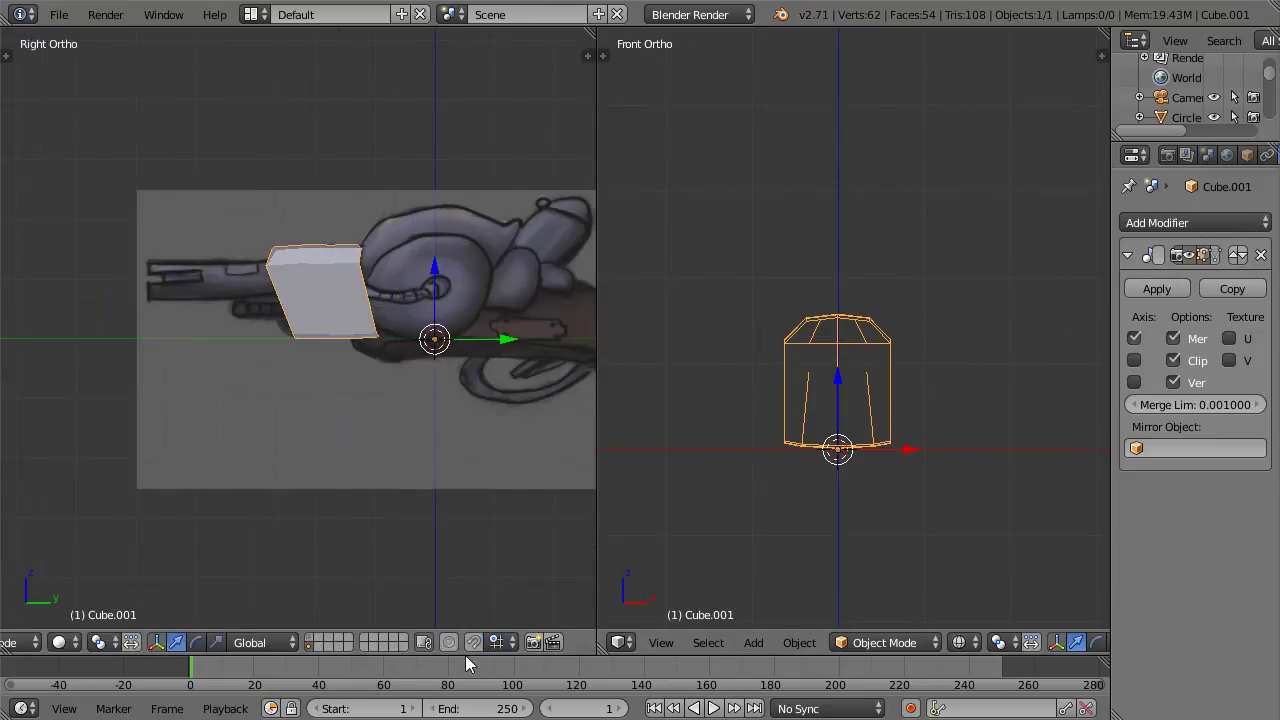
left_click(310, 641)
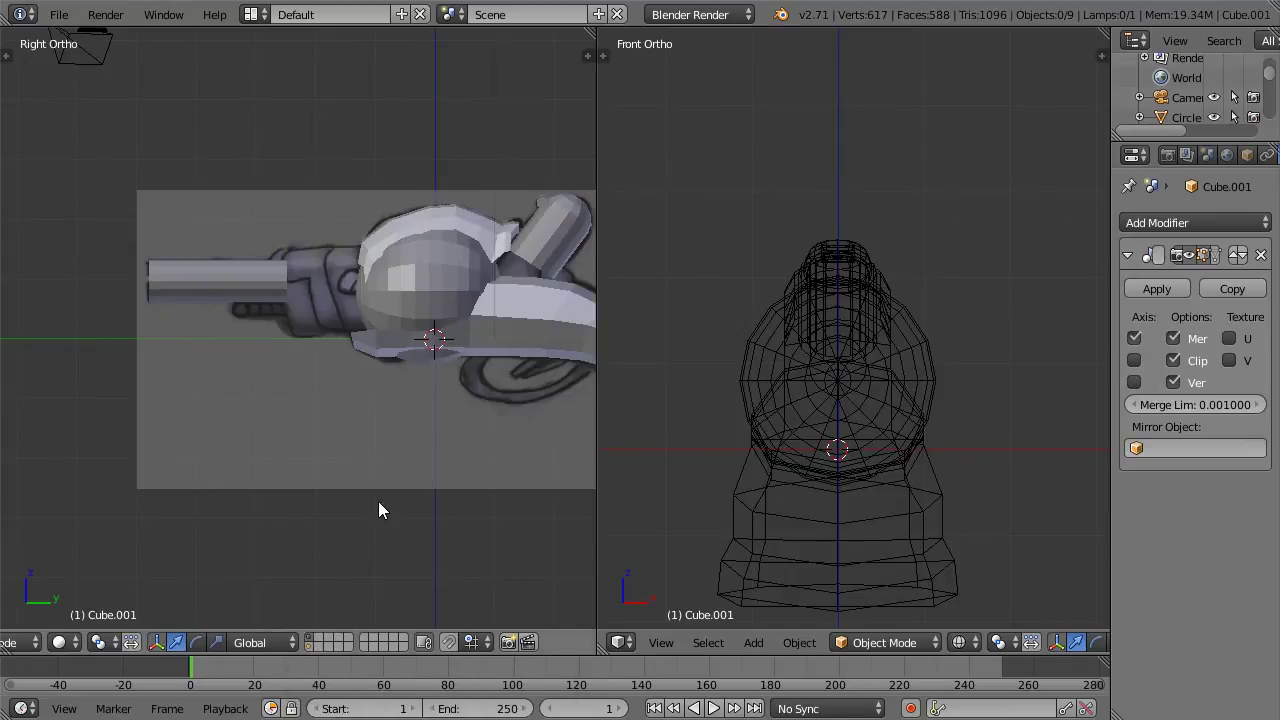
key("alt+1")
scroll(421, 240, "up", 3)
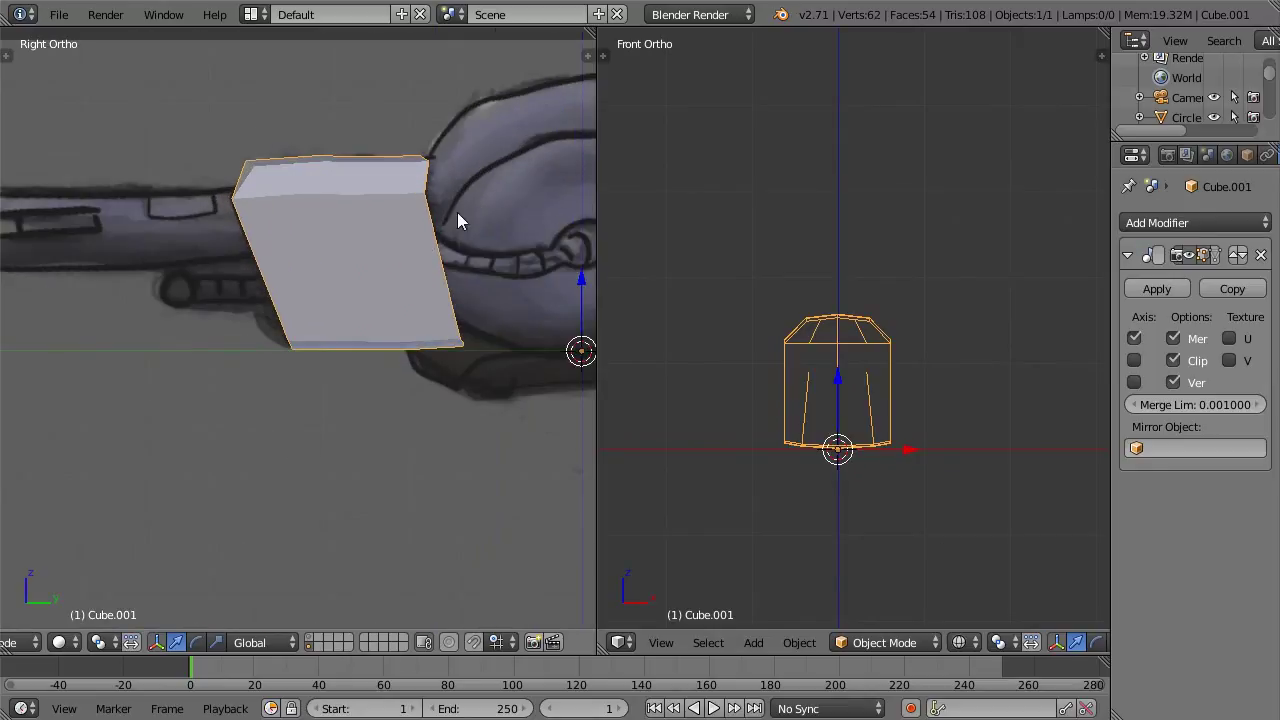
Step: Extrude the upper side edge of the body's rear opening along X to the mirror plane
key("Tab")
middle_click_drag(448, 217, 357, 245)
scroll(357, 245, "down", 4)
right_click(314, 252)
right_click(318, 300, "shift")
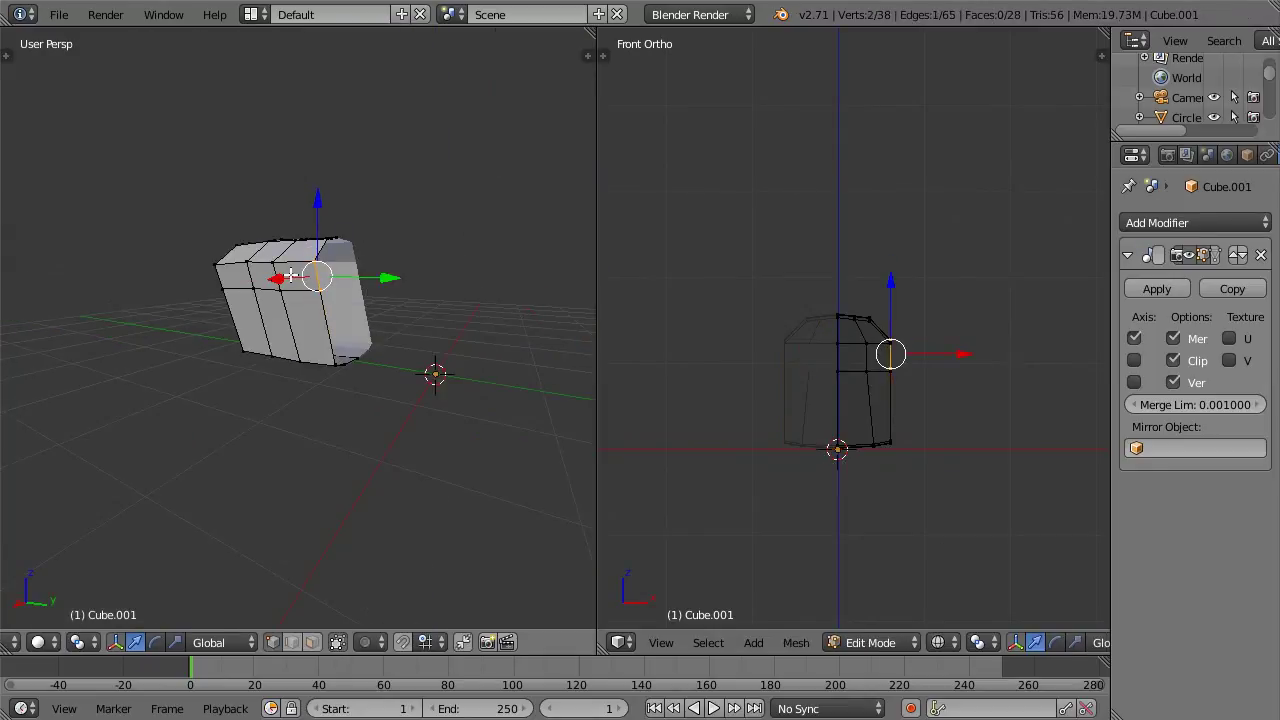
key("e")
key("x")
left_click(329, 240)
Step: Try to fill faces between the rear opening's upper edges and the extruded strip, and undo the fills
right_click(330, 233)
right_click(328, 234, "shift")
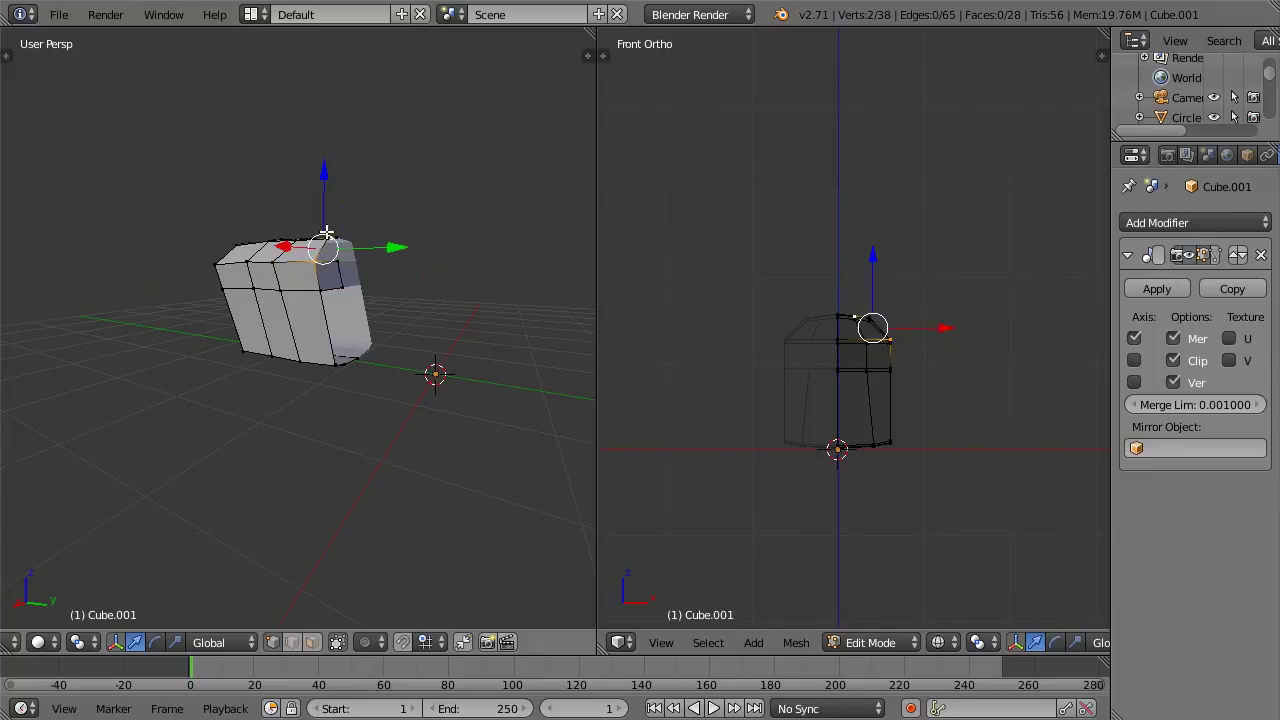
scroll(326, 240, "up", 6)
scroll(325, 261, "down", 6)
right_click(222, 260)
right_click(161, 330, "shift")
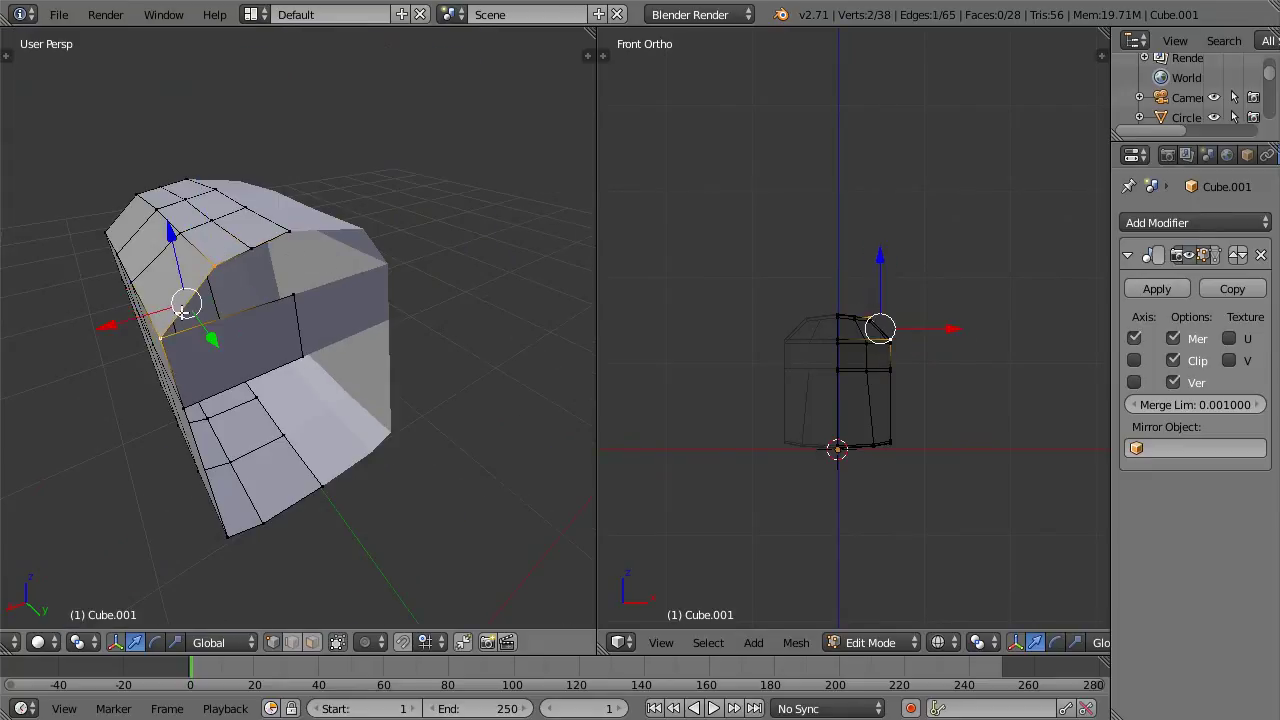
key("f")
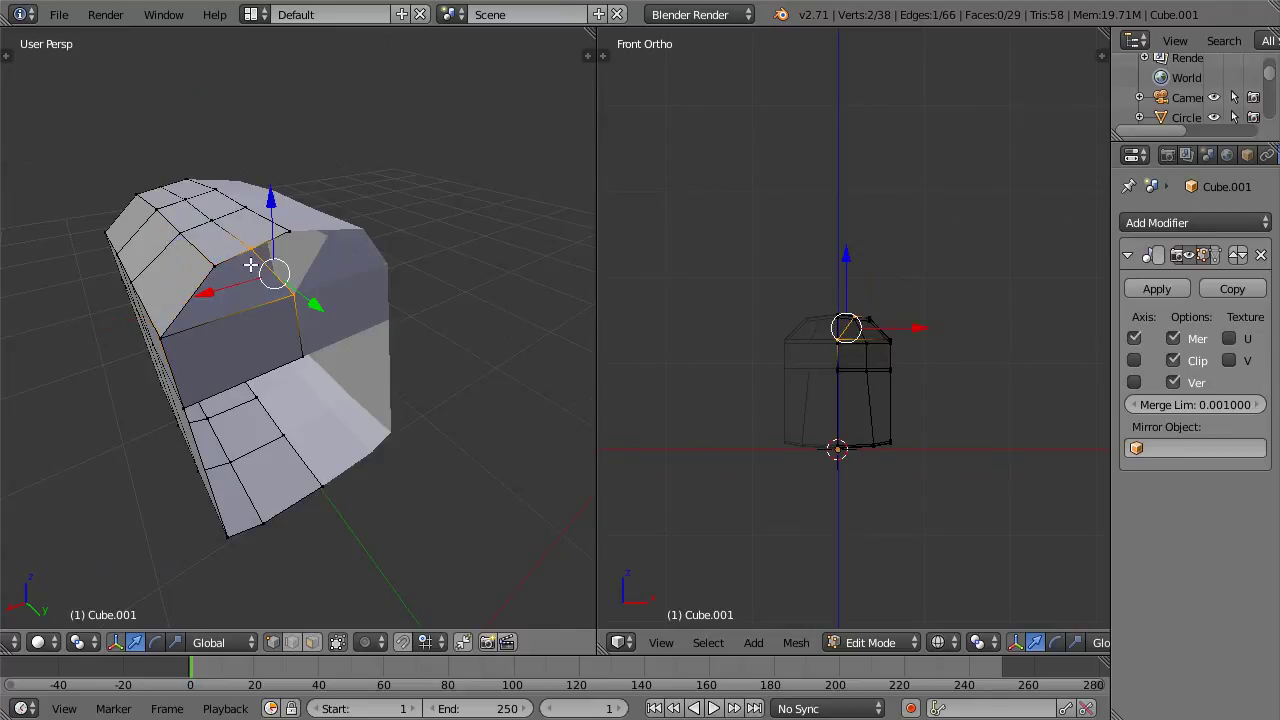
key("f")
key("a")
key("ctrl+z")
key("ctrl+z")
key("ctrl+z")
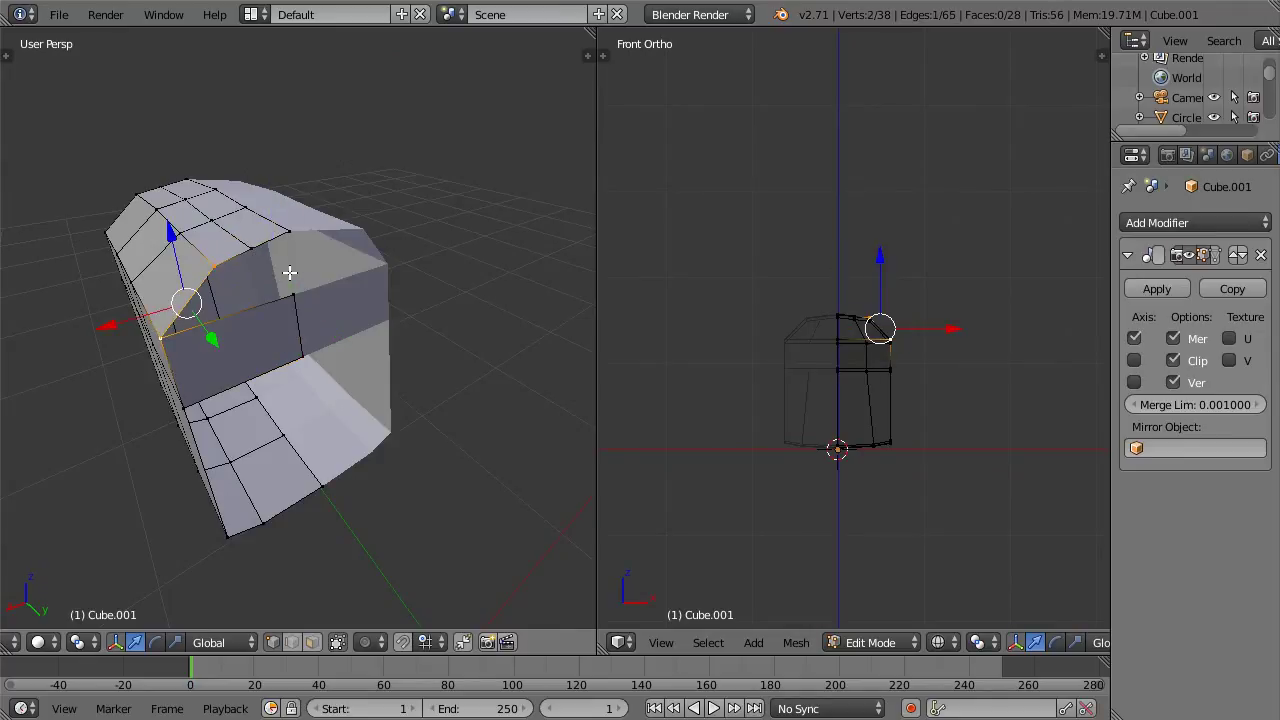
Step: Add a vertical loop cut to the strip across the rear opening, with an edge slide of about 0.14
key("a")
key("ctrl+r")
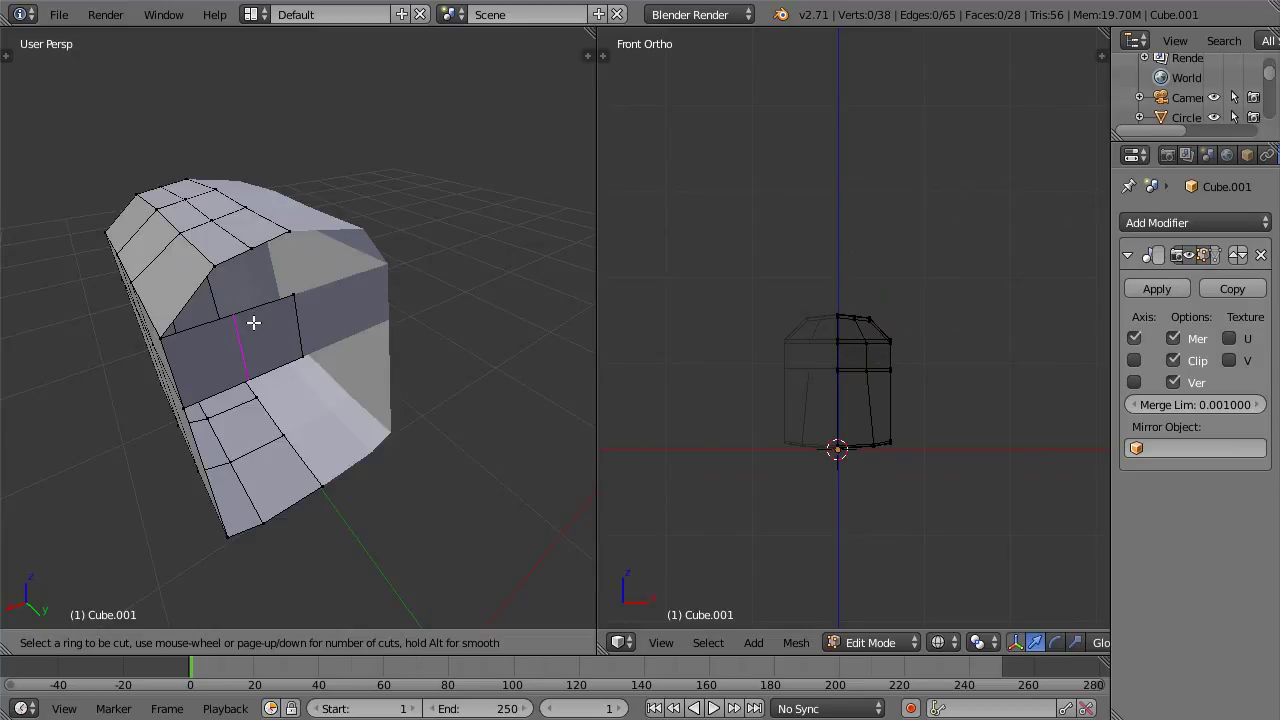
left_click(253, 322)
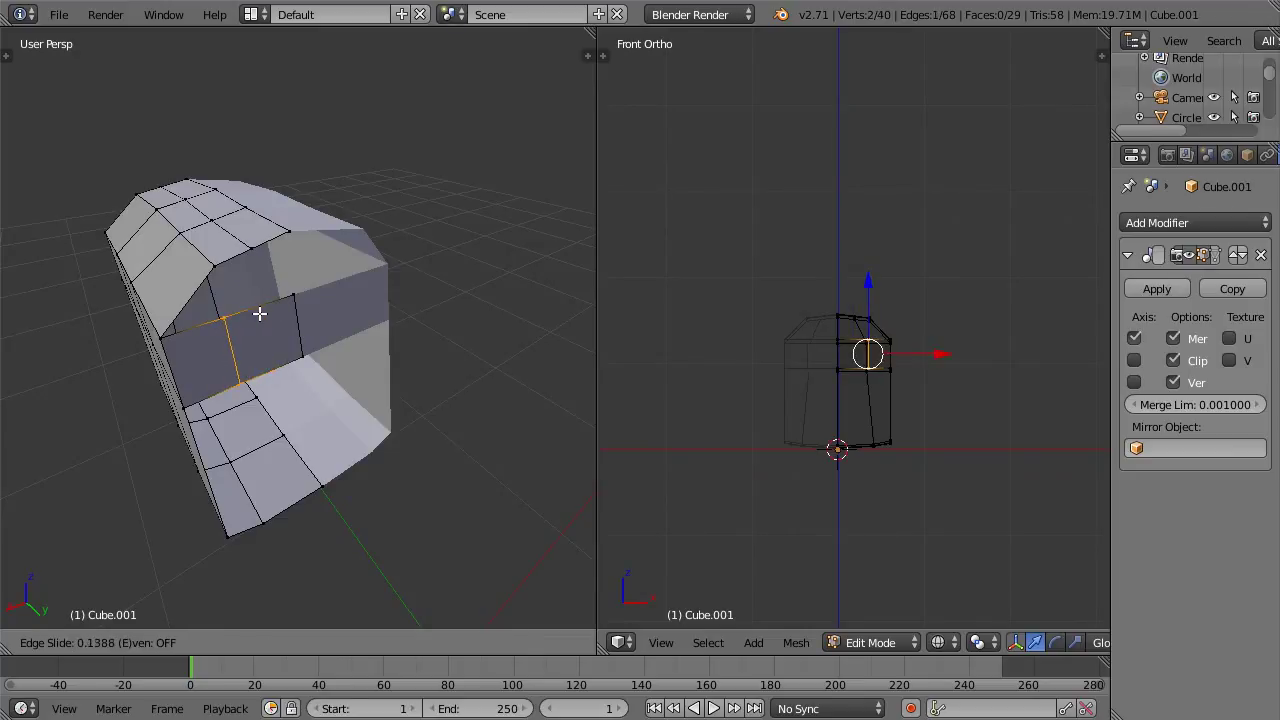
left_click(260, 314)
Step: Fill two faces between the rear opening's upper edges and the top of the divided strip
right_click(280, 231)
right_click(291, 291, "shift")
key("f")
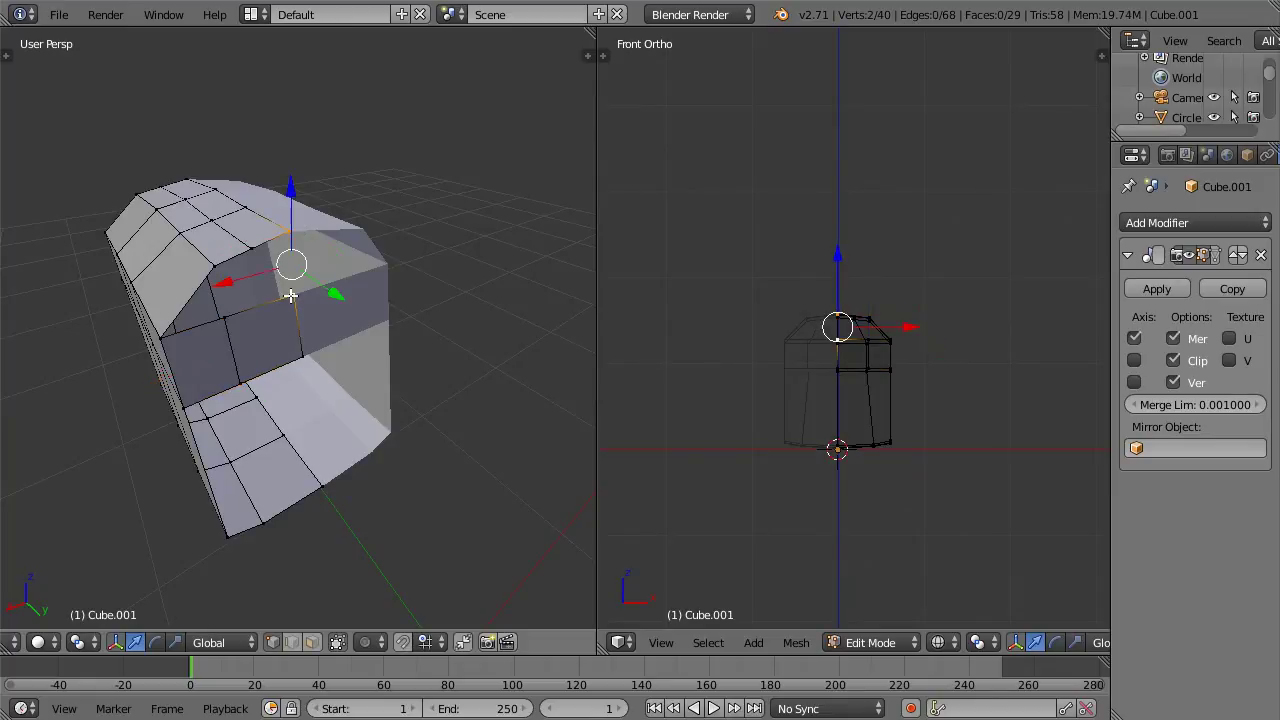
right_click(213, 264)
right_click(163, 336, "shift")
key("f")
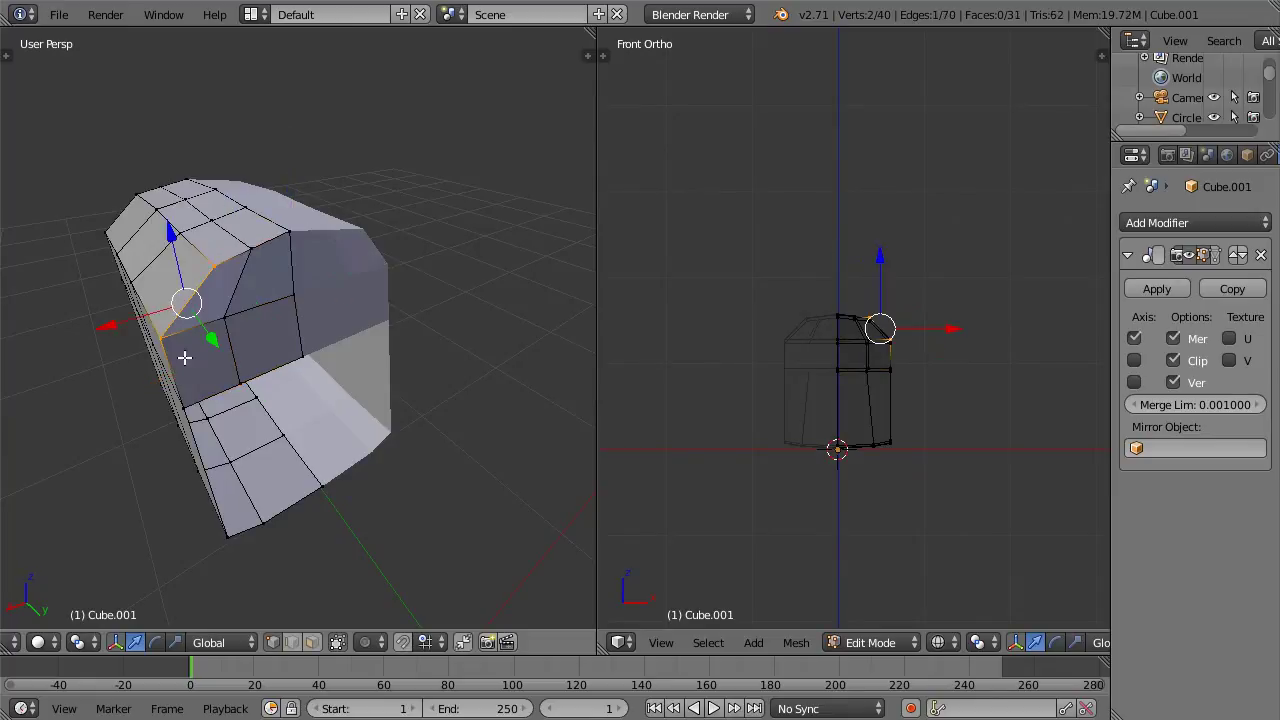
Step: Close the lower part of the rear opening with two faces between the strip and the bottom edges
right_click(190, 405)
middle_click_drag(243, 366, 253, 329)
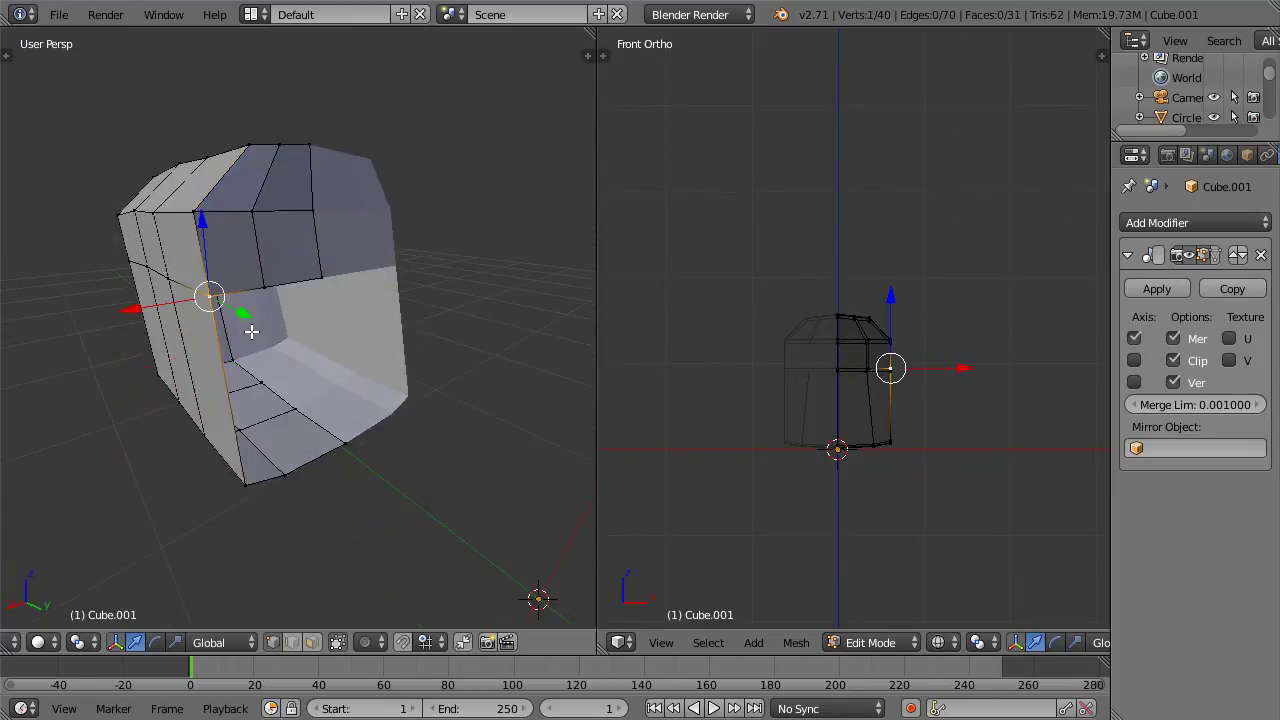
right_click(240, 482, "shift")
key("f")
key("f")
key("a")
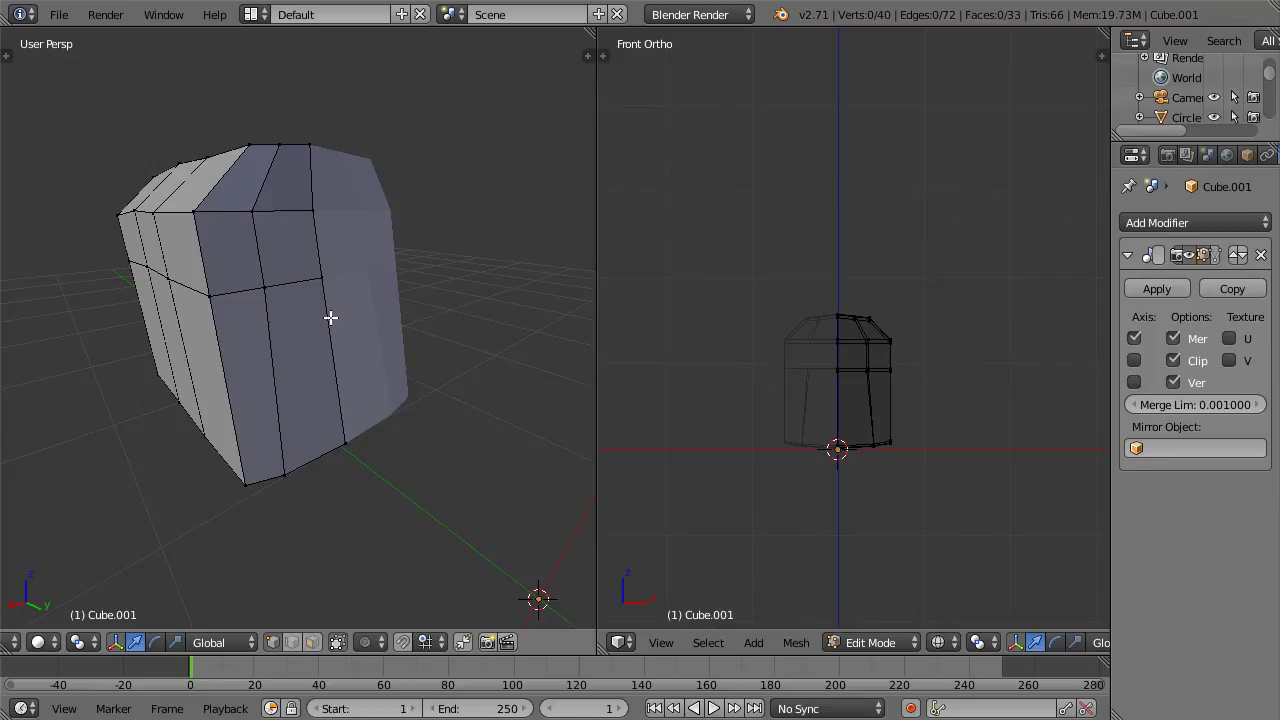
Step: Leave Edit Mode, move the closed body back to layer 1, and display layer 1
middle_click_drag(307, 311, 548, 363)
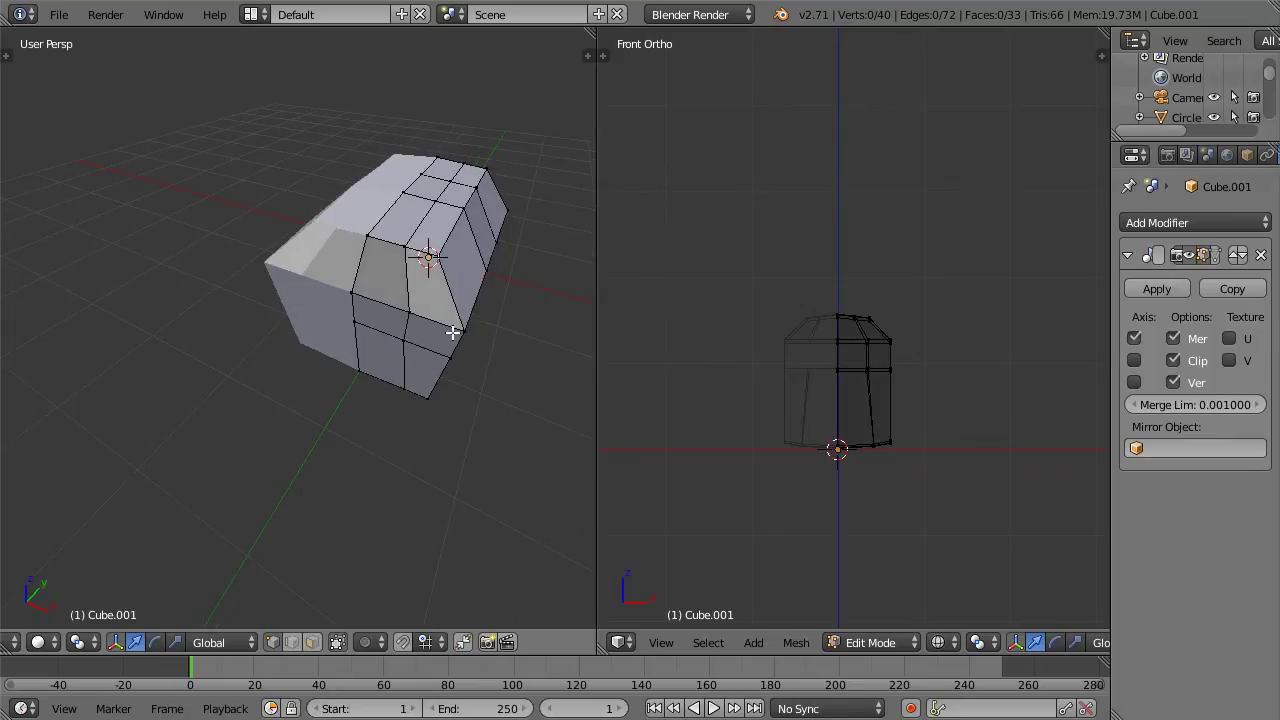
middle_click_drag(453, 332, 379, 313)
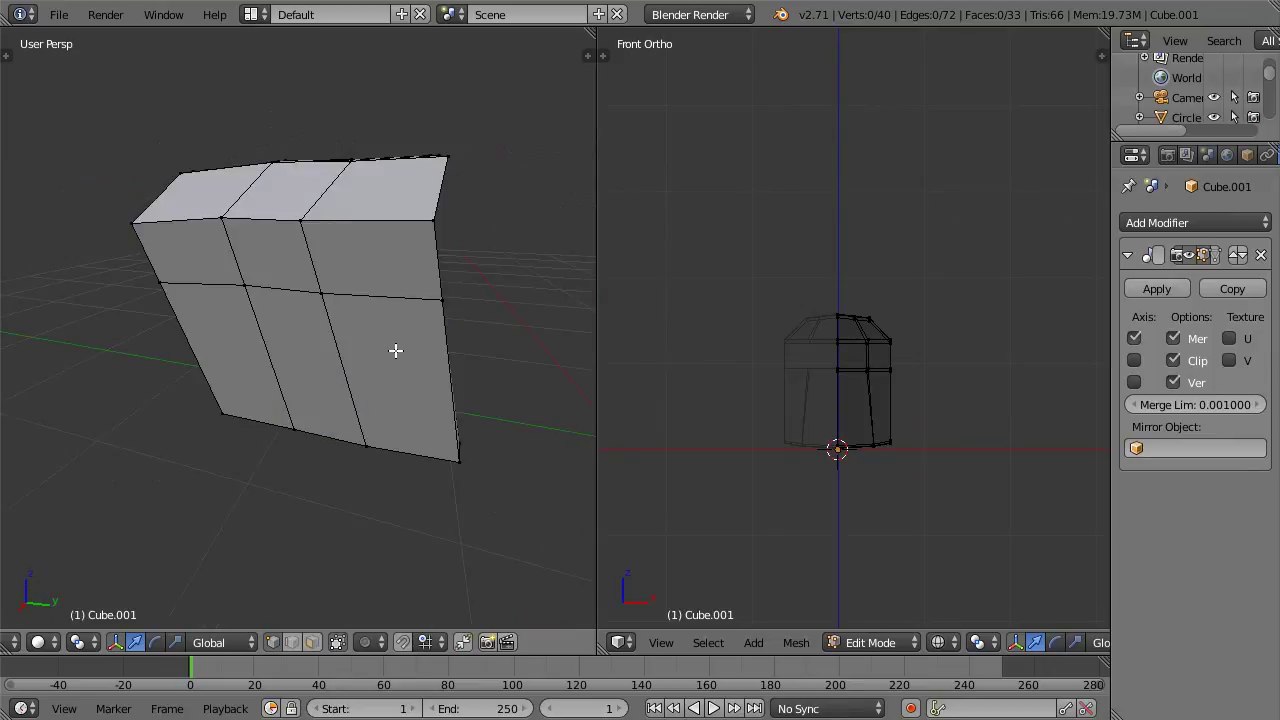
scroll(414, 362, "down", 5)
key("Tab")
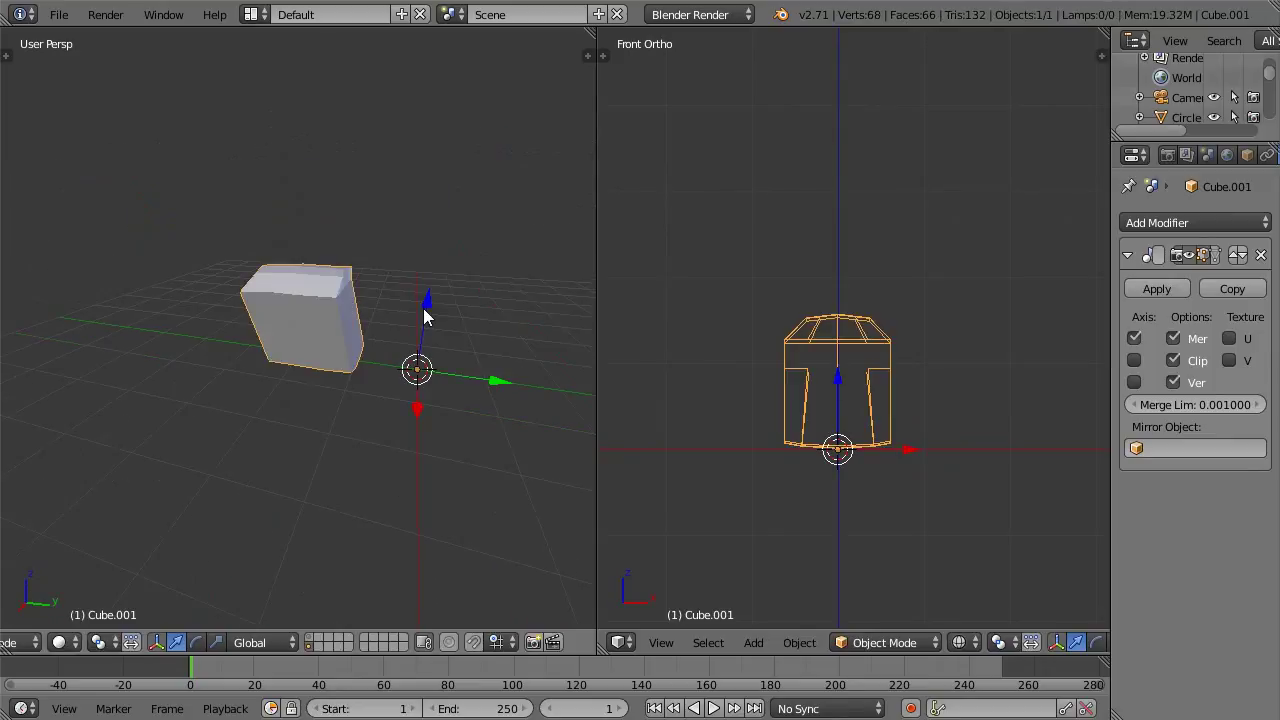
key("m")
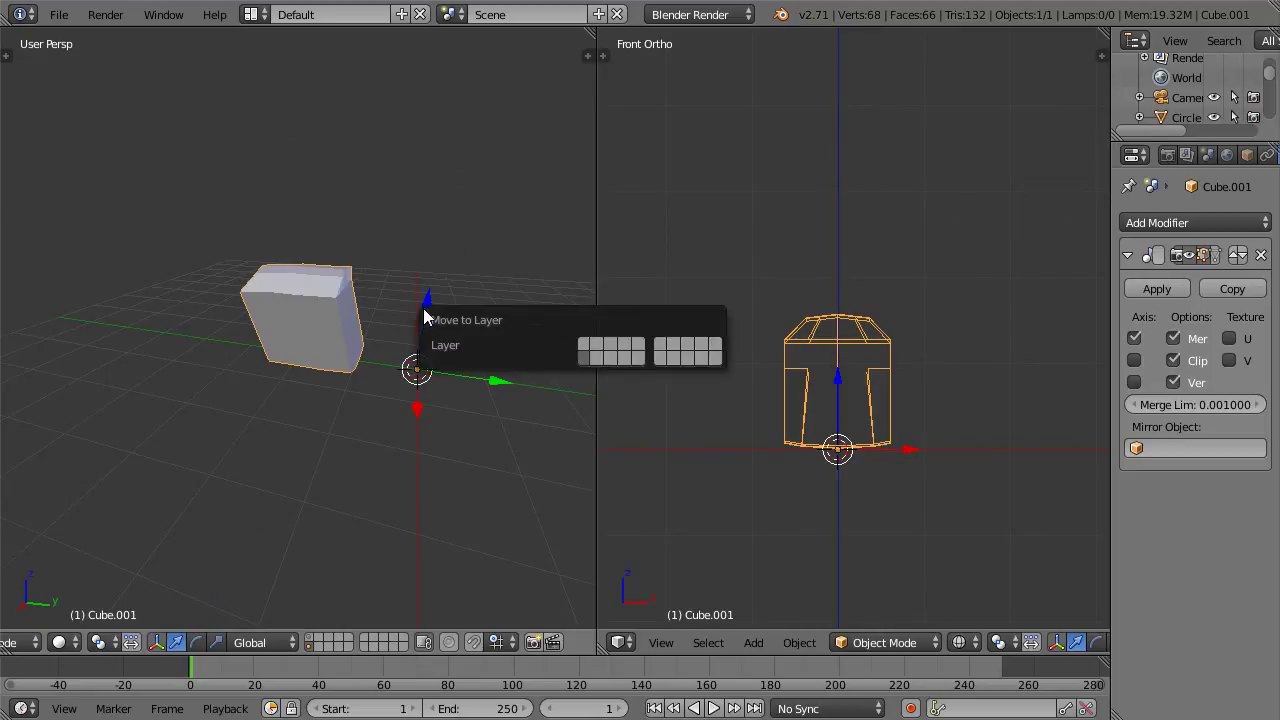
key("2")
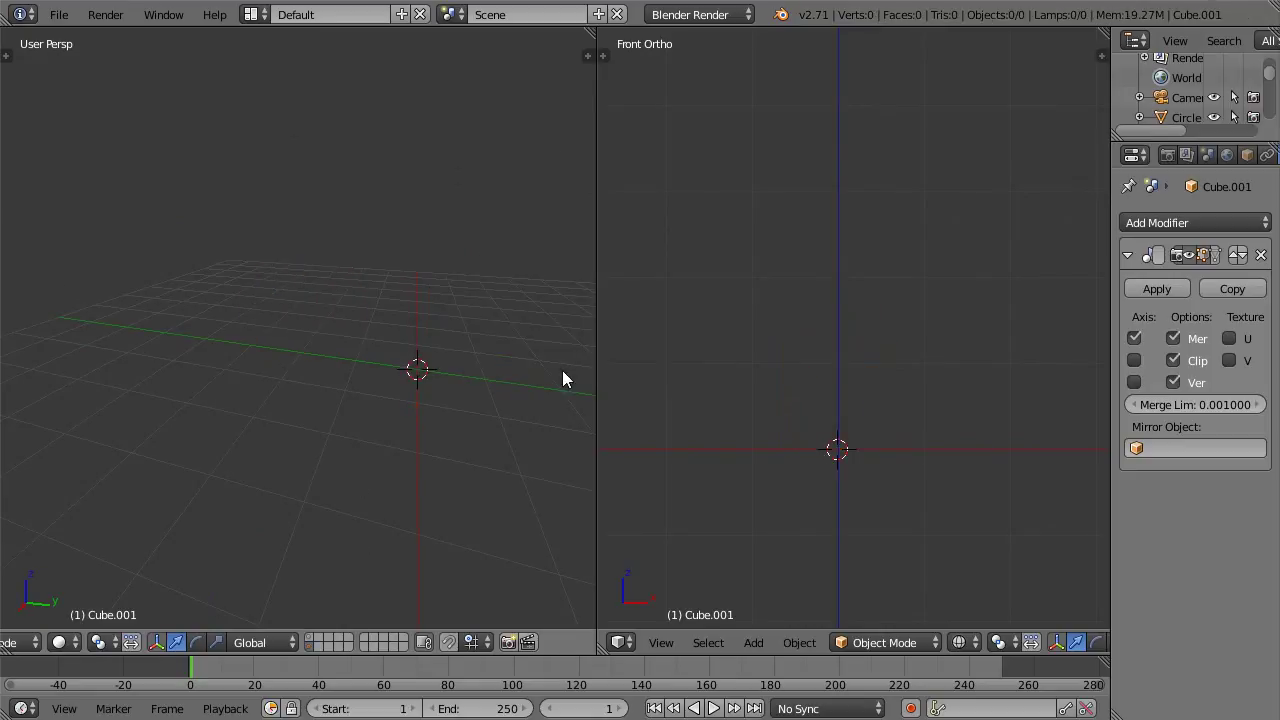
left_click(310, 637)
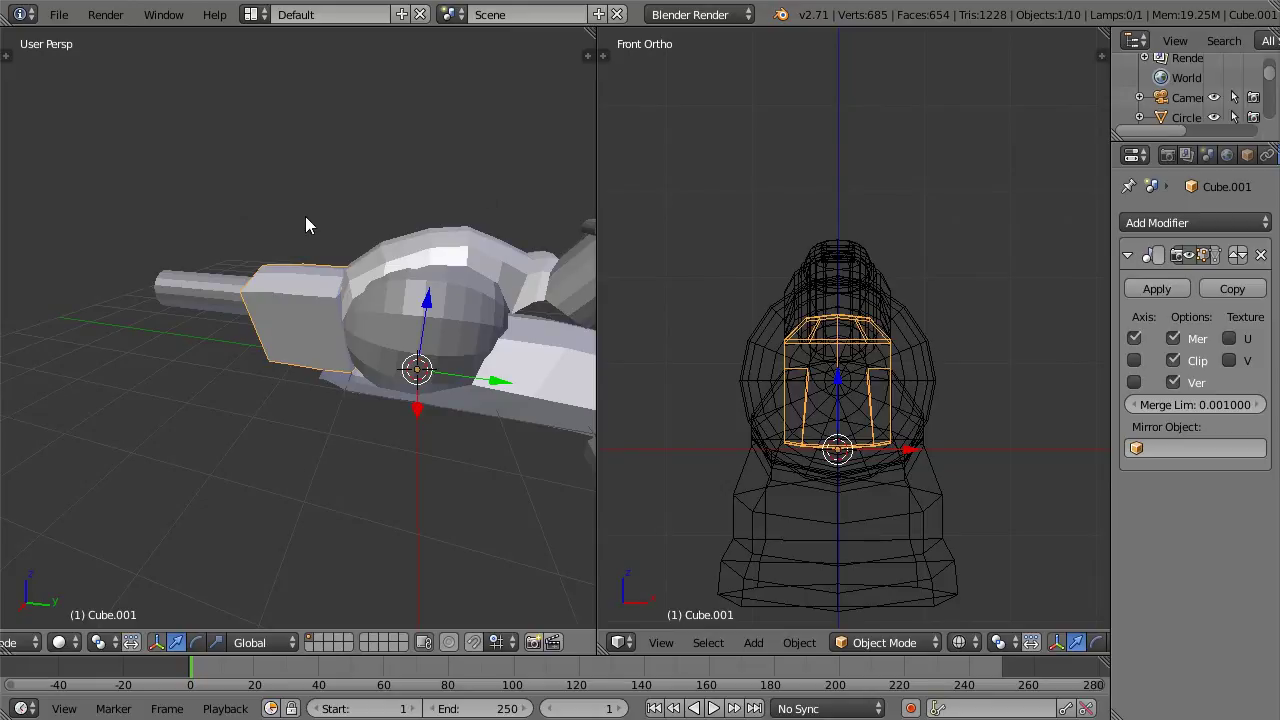
Step: Open the barrel for mesh editing and extrude its front rim loop in place
scroll(401, 198, "down", 3)
right_click(272, 290)
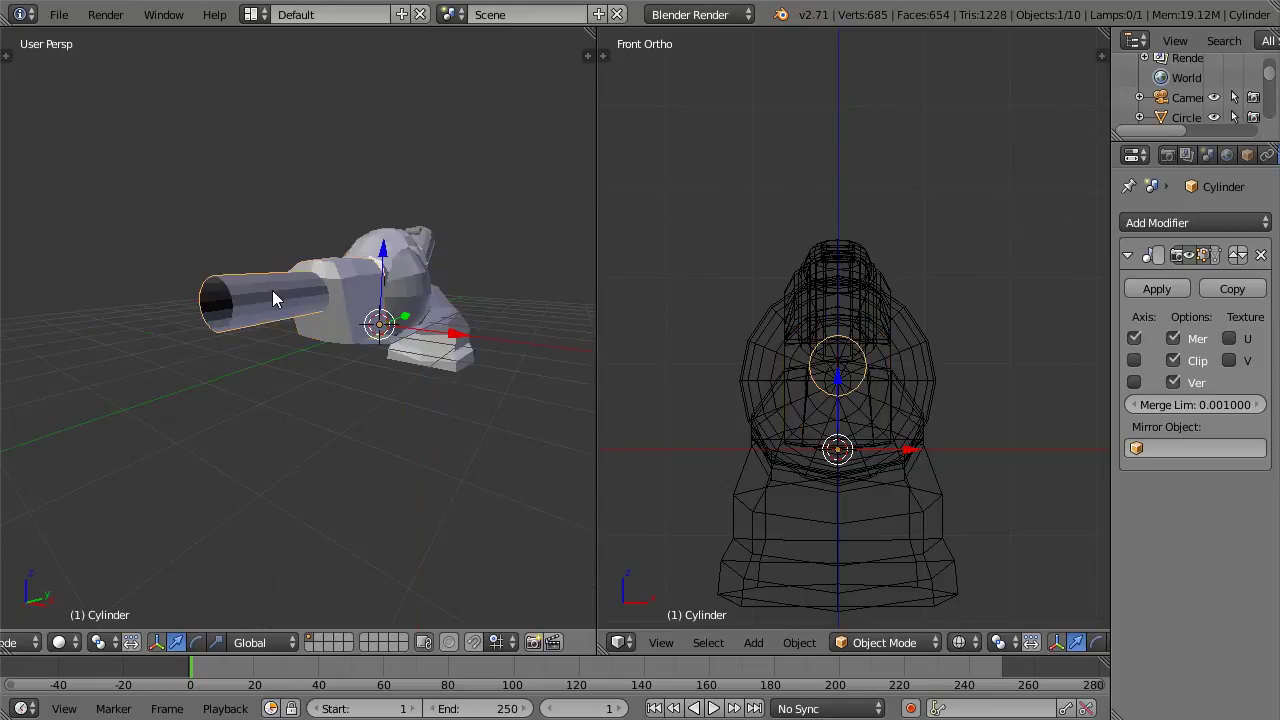
key("Tab")
key("a")
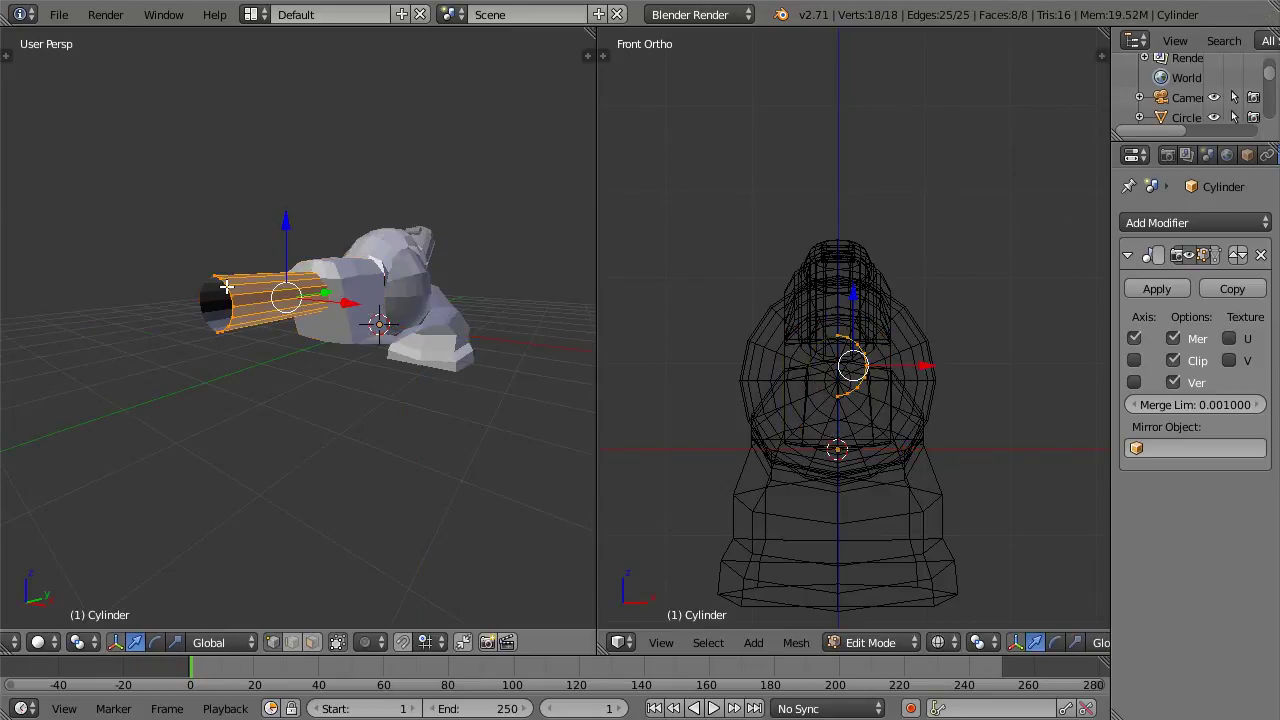
right_click(226, 287, "alt")
key("e")
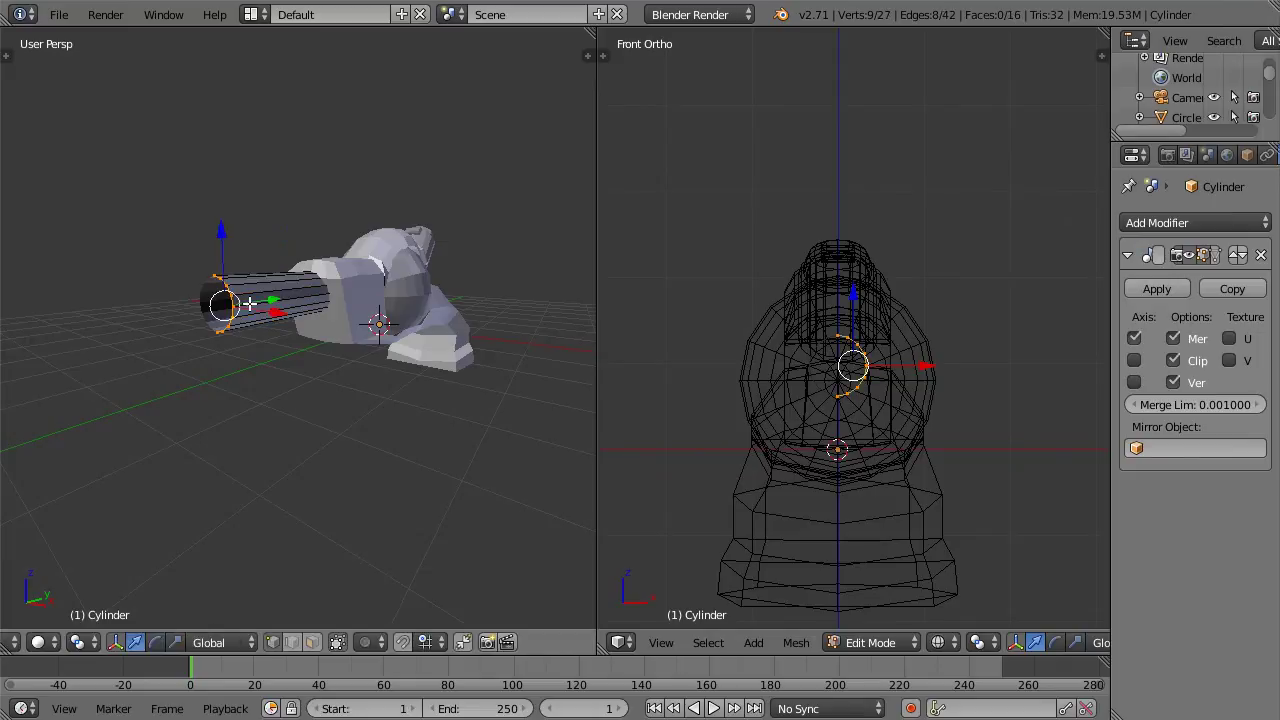
right_click(249, 302)
Step: Merge the extruded rim vertices at their center to cap the barrel's front end, and leave Edit Mode
key("w")
left_click(249, 290)
left_click(248, 296)
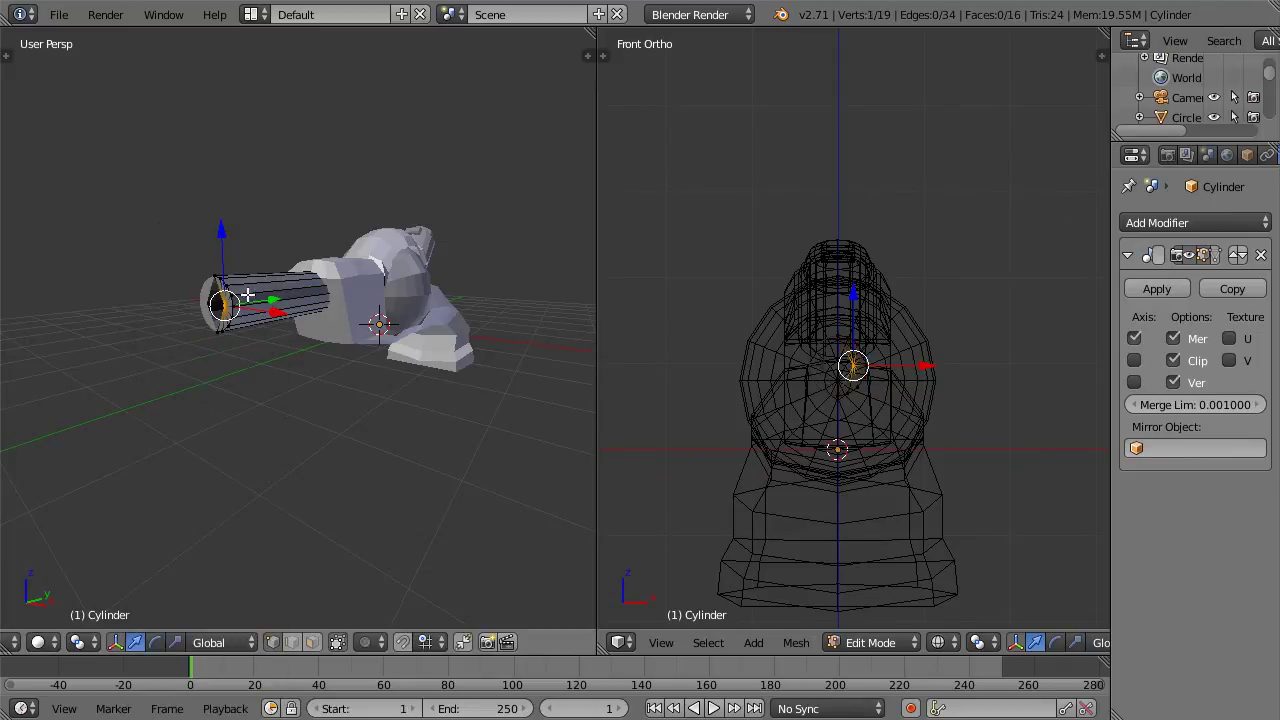
key("g")
key("Escape")
scroll(300, 280, "down", 3)
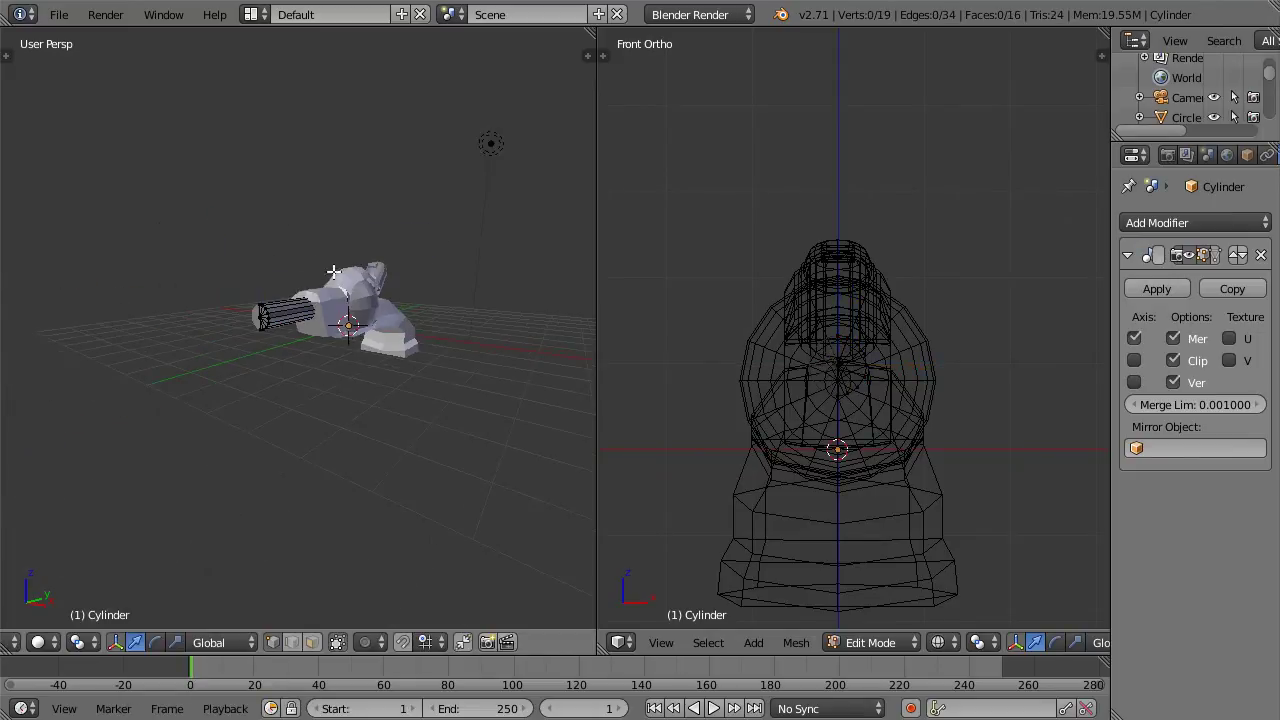
key("Tab")
Step: Compare the whole gun with the reference drawing in the right side view
middle_click_drag(237, 296, 368, 261)
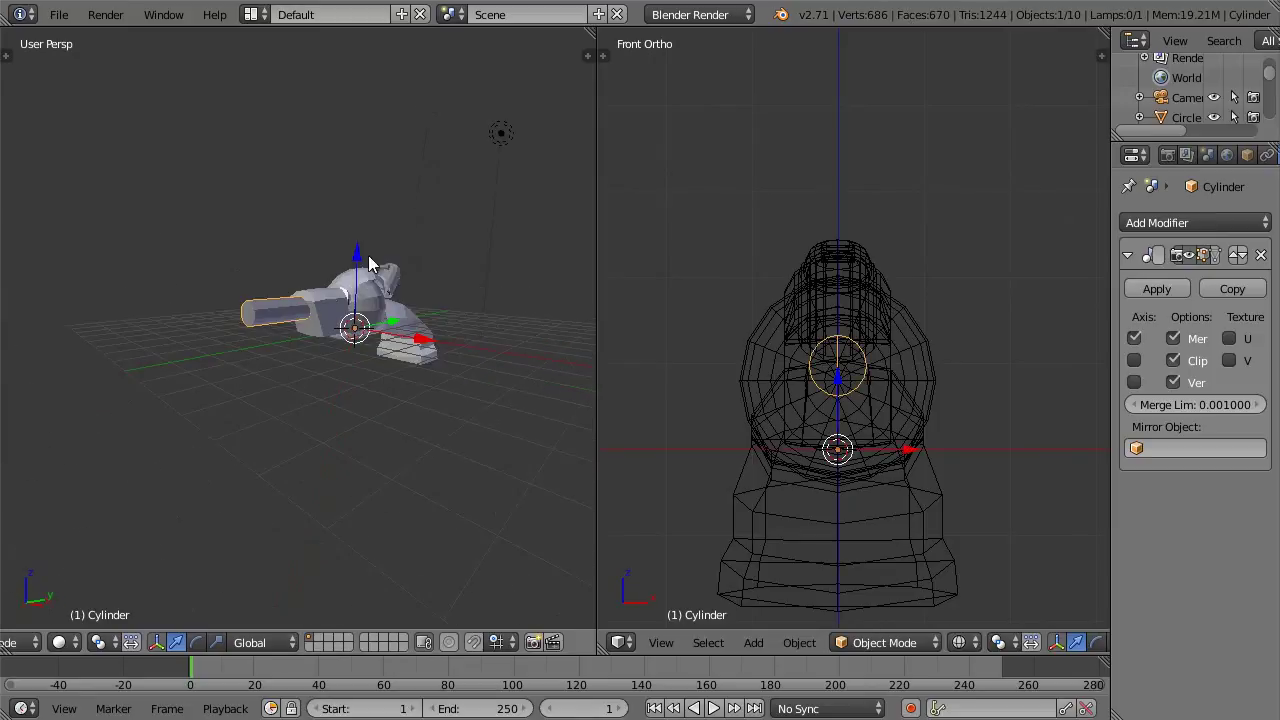
middle_click_drag(286, 318, 320, 300)
scroll(303, 306, "up", 2)
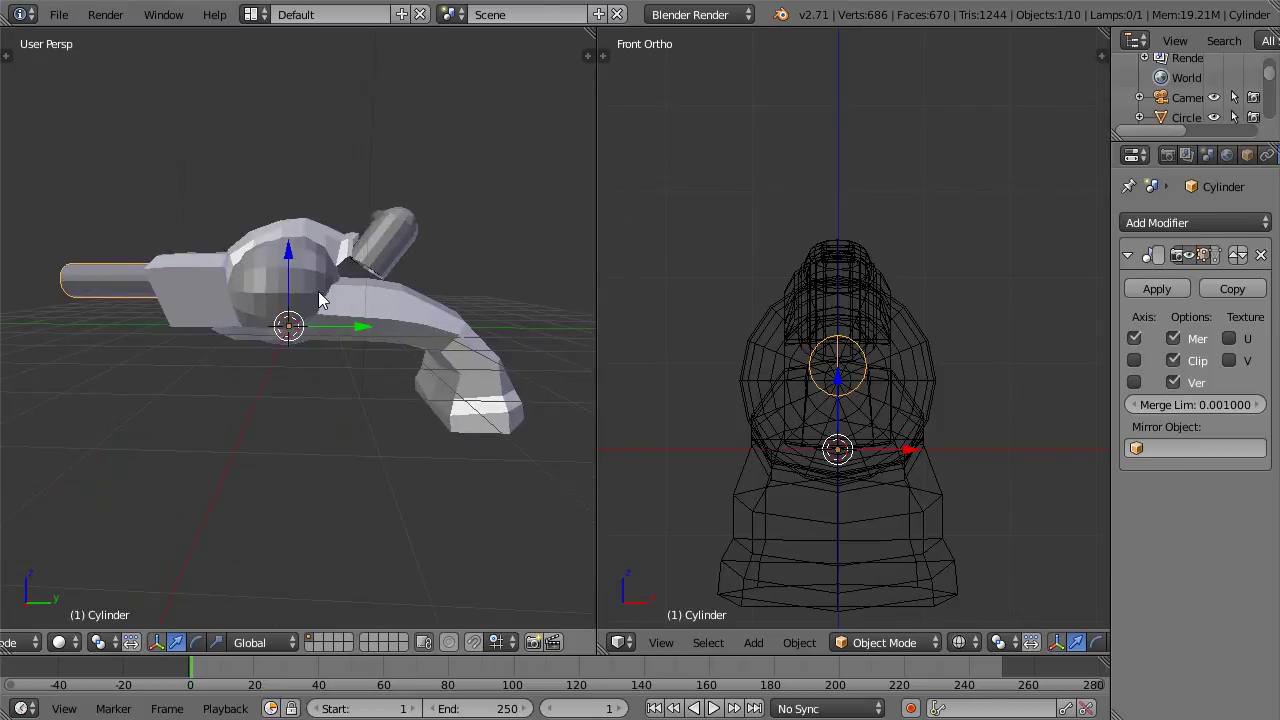
key("KP_3")
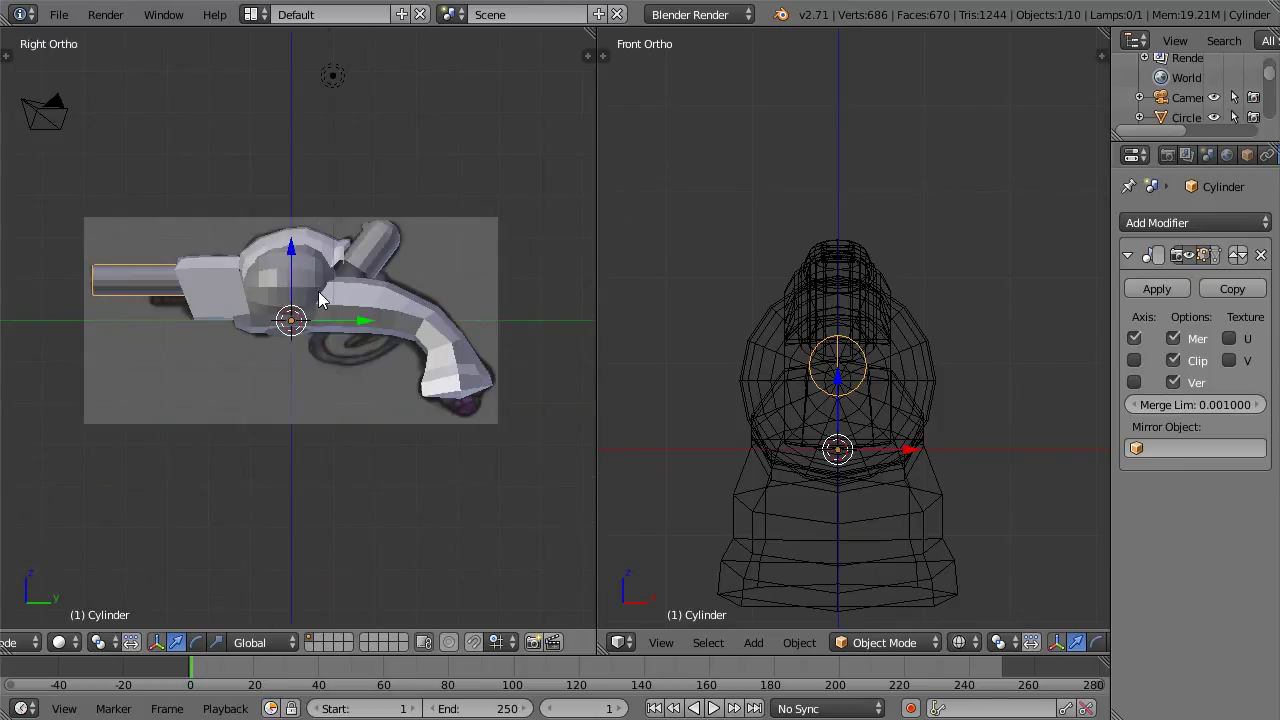